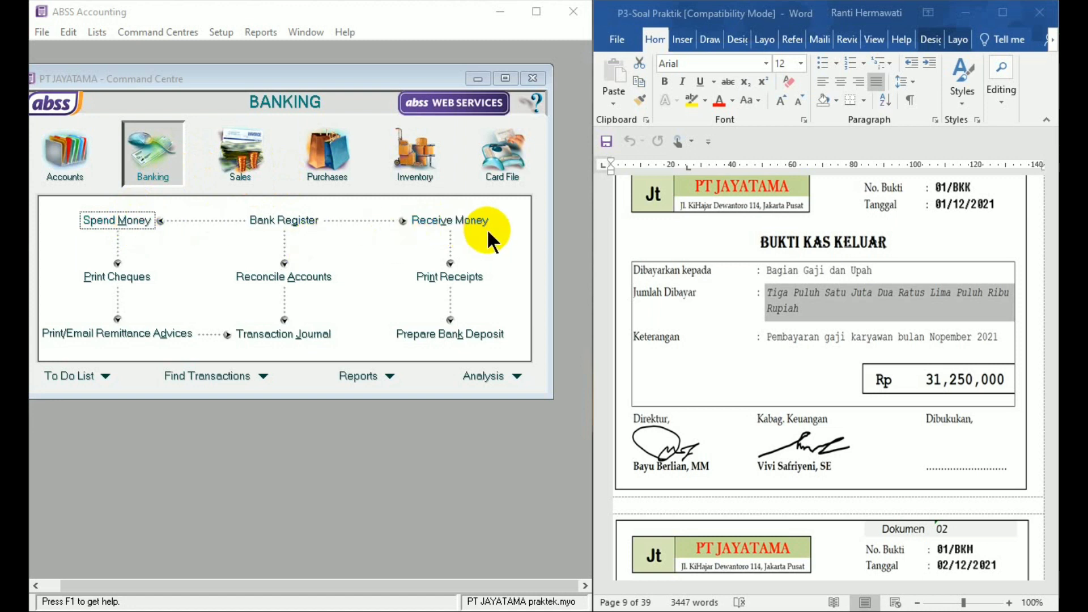
# - Look over the Sales and Purchases command centres
pyautogui.click(250, 163)
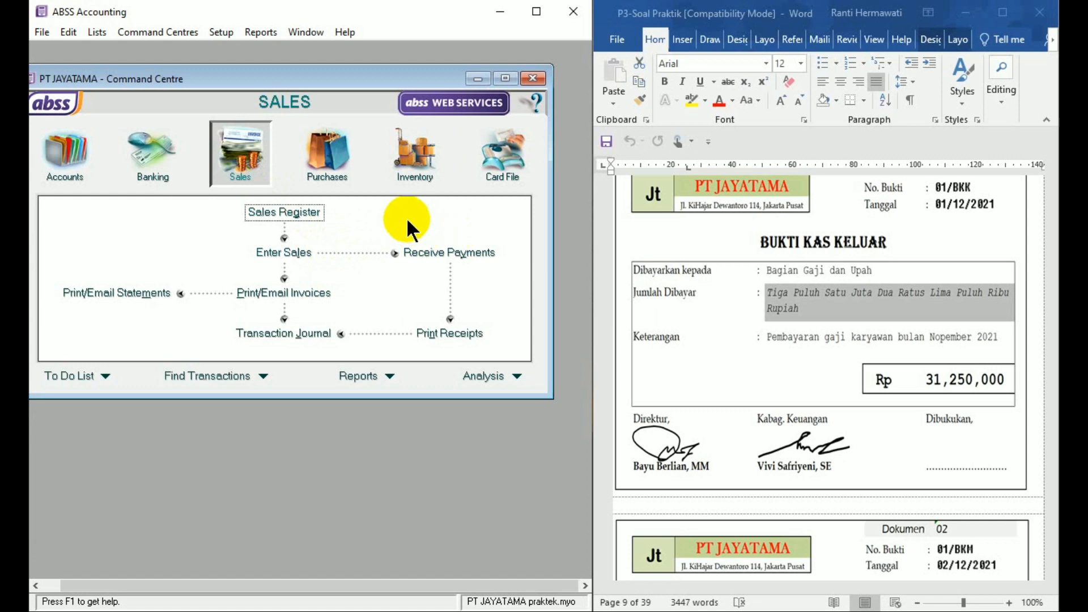
pyautogui.click(344, 175)
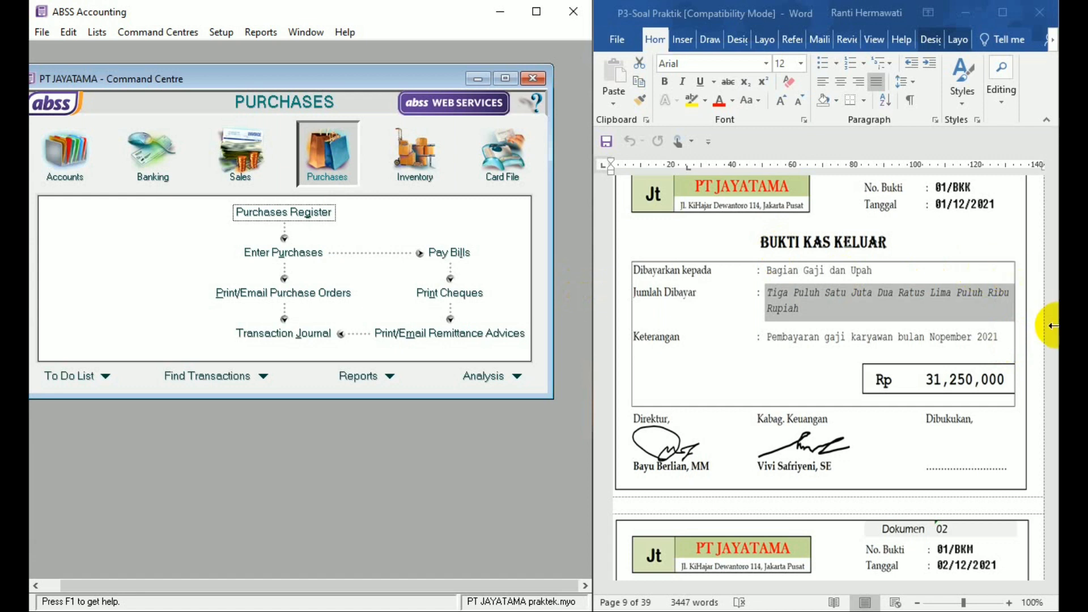
# - Switch to the Word document and review the company's policies on purchases, cash payments, sales, cash receipts and inventory valuation
pyautogui.click(1053, 244)
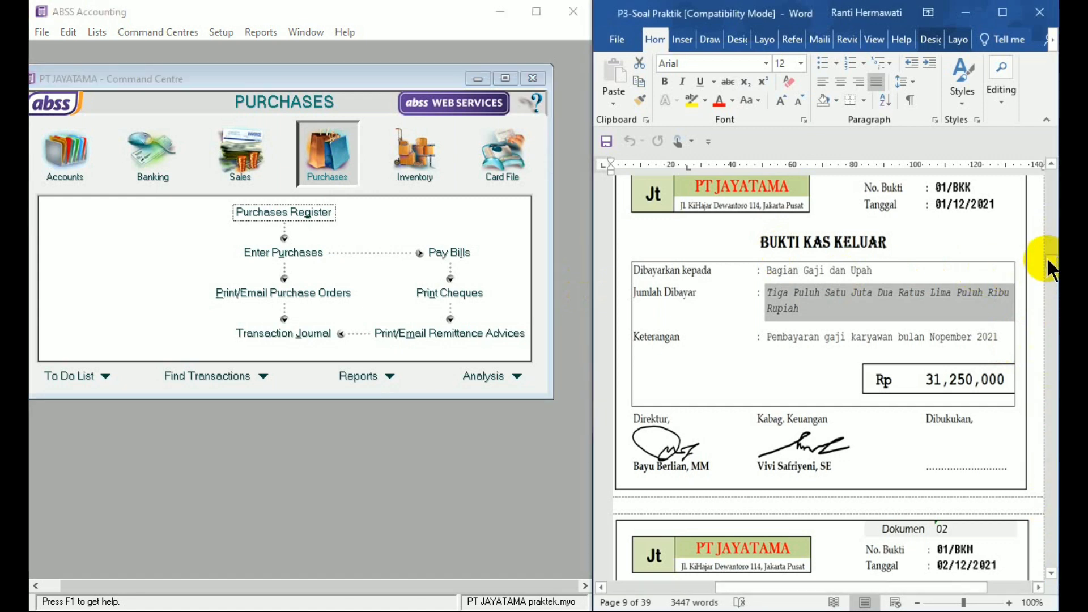
pyautogui.moveTo(1049, 261); pyautogui.dragTo(1049, 204)
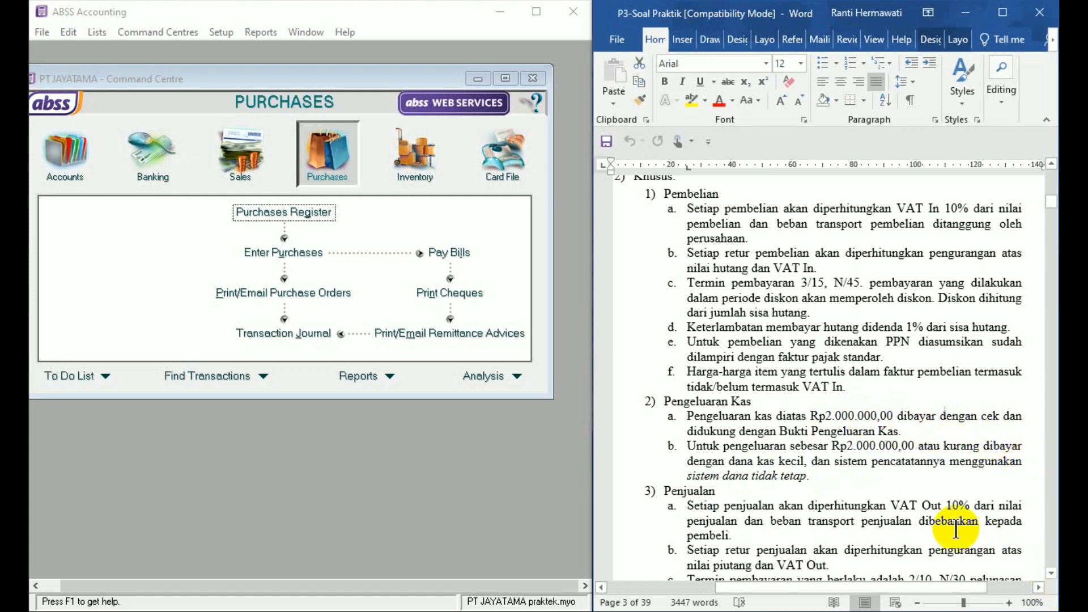
pyautogui.click(1051, 574)
pyautogui.click(1051, 574)
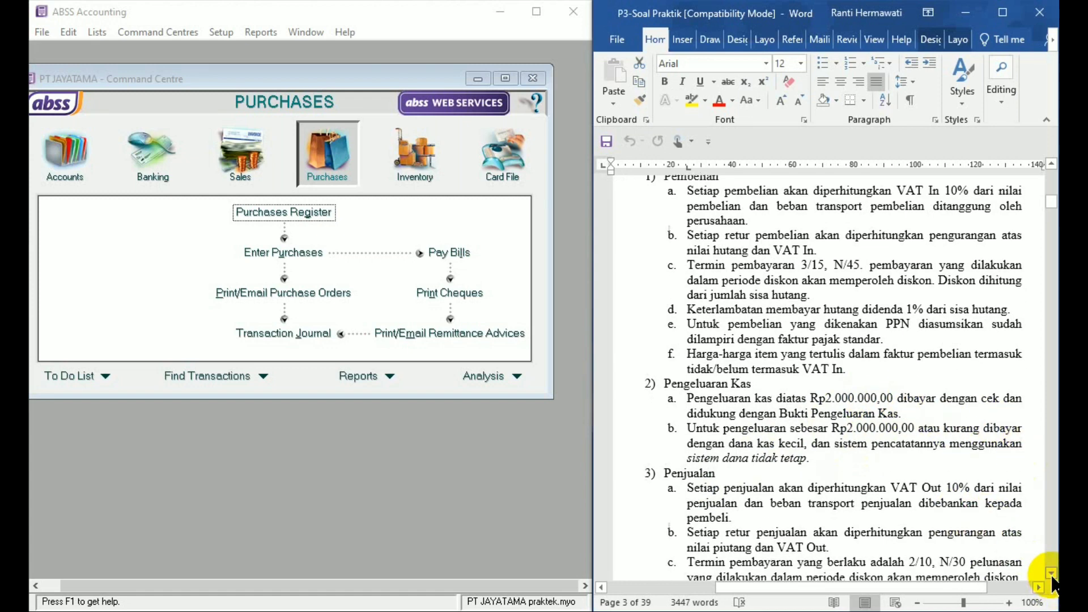
pyautogui.click(1051, 575)
pyautogui.click(1051, 575)
pyautogui.click(1051, 575)
pyautogui.click(1051, 575)
pyautogui.click(1051, 574)
pyautogui.click(1051, 574)
pyautogui.click(1052, 574)
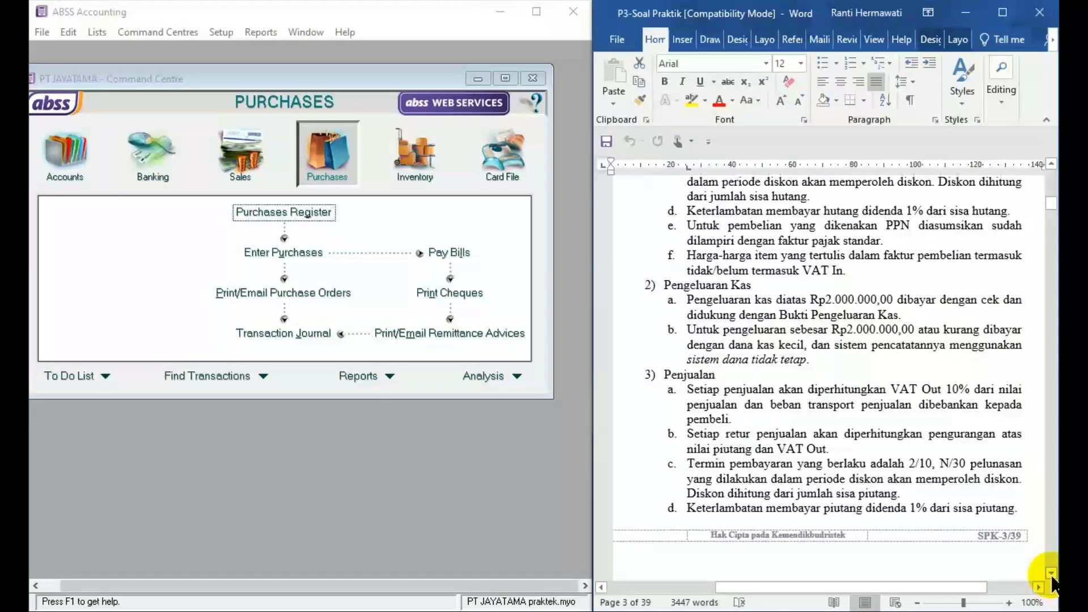
pyautogui.click(1051, 575)
pyautogui.click(1051, 575)
pyautogui.click(1051, 575)
pyautogui.click(1051, 575)
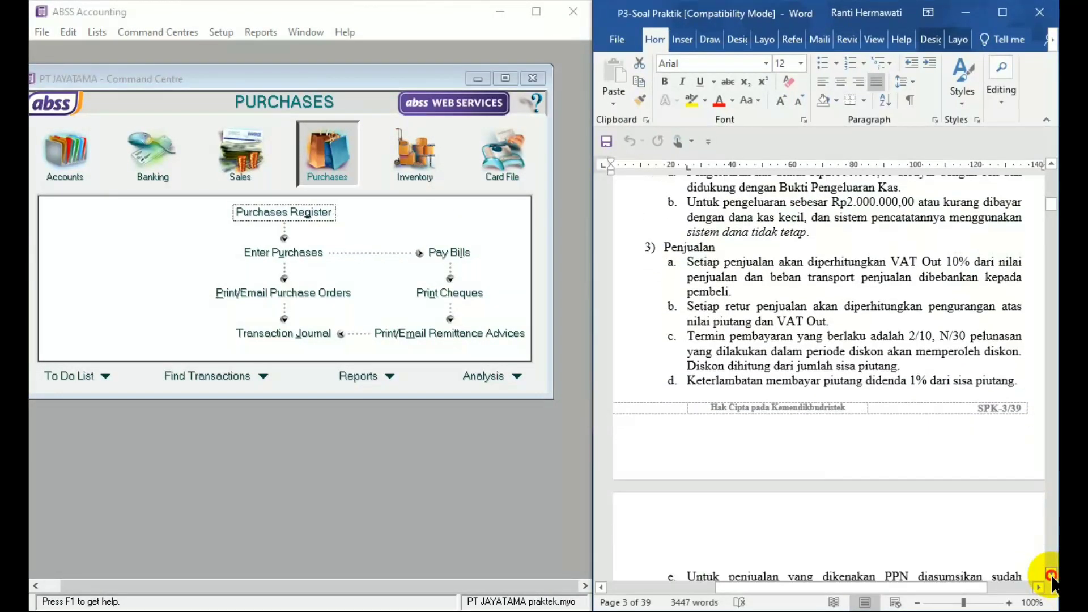
pyautogui.click(1051, 574)
pyautogui.click(1051, 575)
pyautogui.click(1051, 575)
pyautogui.click(1051, 574)
pyautogui.click(1051, 574)
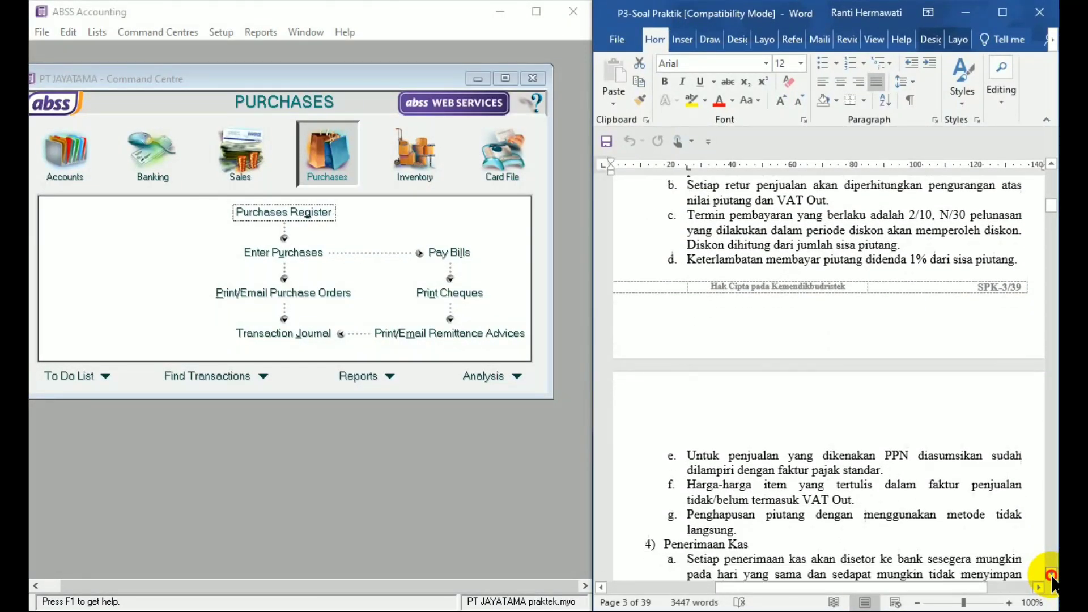
pyautogui.click(1051, 574)
pyautogui.click(1051, 575)
pyautogui.click(1051, 575)
pyautogui.click(1051, 574)
pyautogui.click(1051, 574)
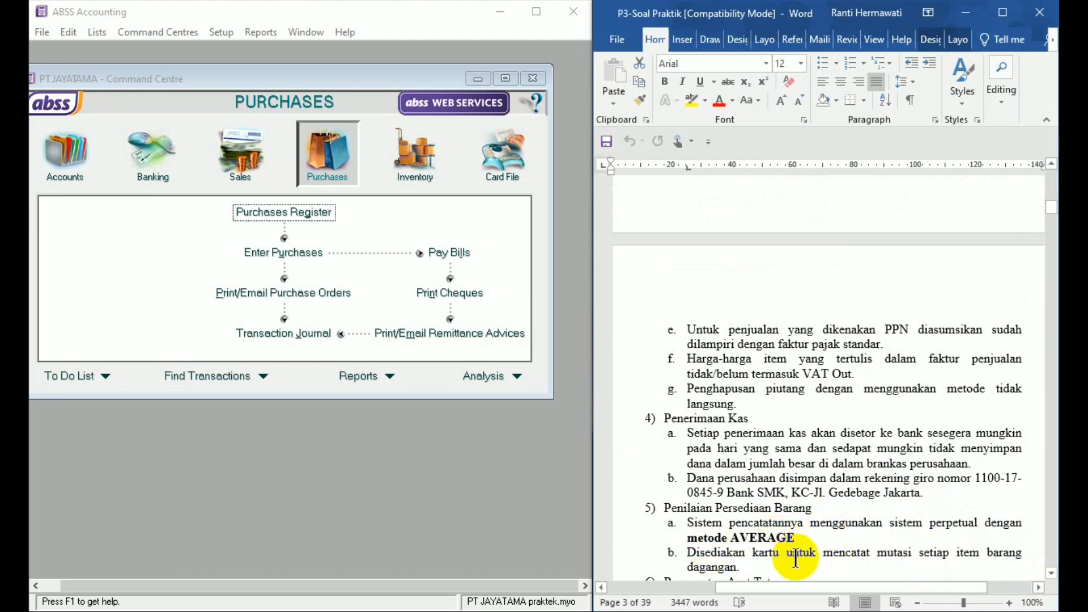
pyautogui.click(1051, 573)
pyautogui.moveTo(1051, 573); pyautogui.dragTo(1051, 573)
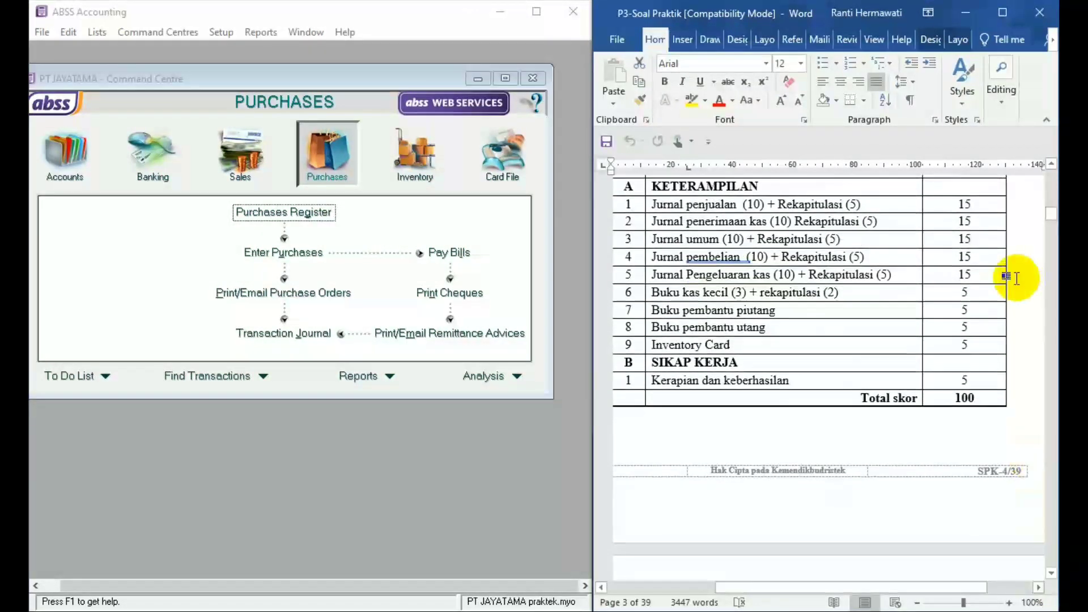
# - Bring up cash voucher 01/BKK in the Word document, then start a Spend Money entry in ABSS from account 1-1101 cash in bank
pyautogui.moveTo(1051, 214); pyautogui.dragTo(1051, 260)
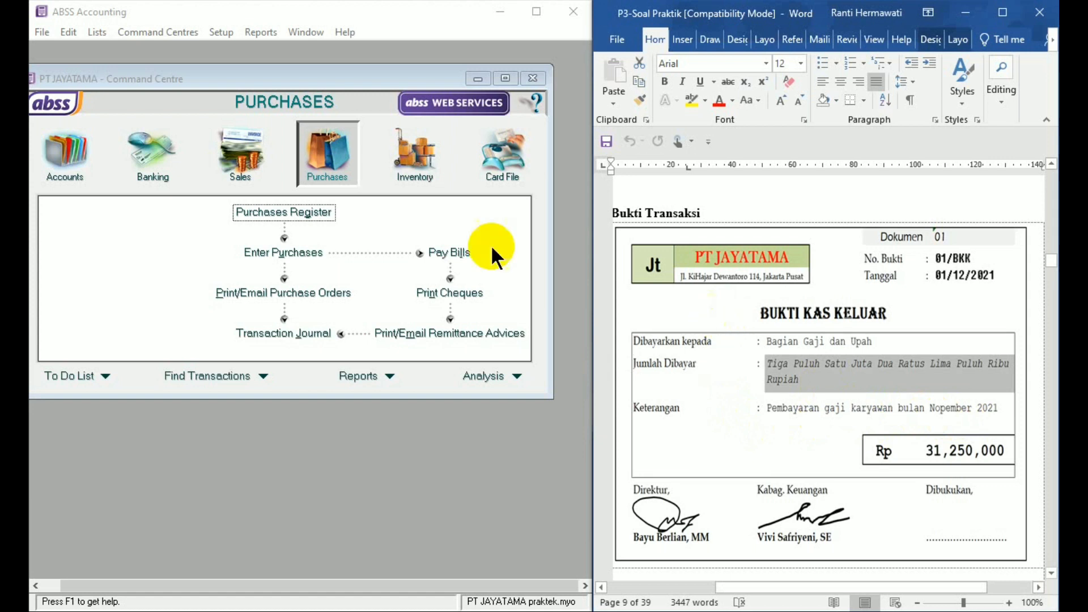
pyautogui.click(151, 151)
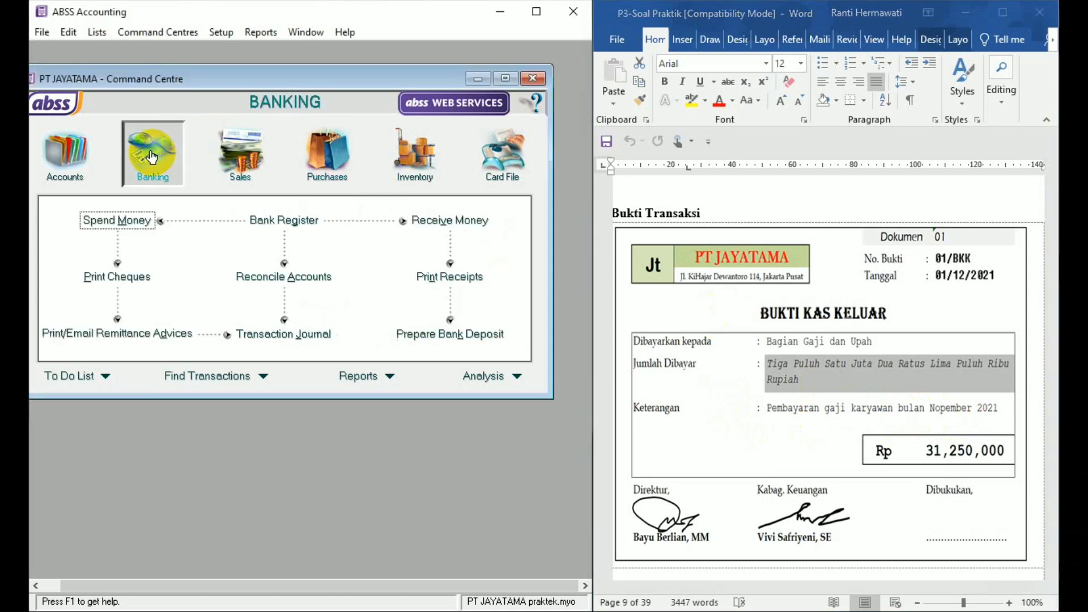
pyautogui.click(138, 219)
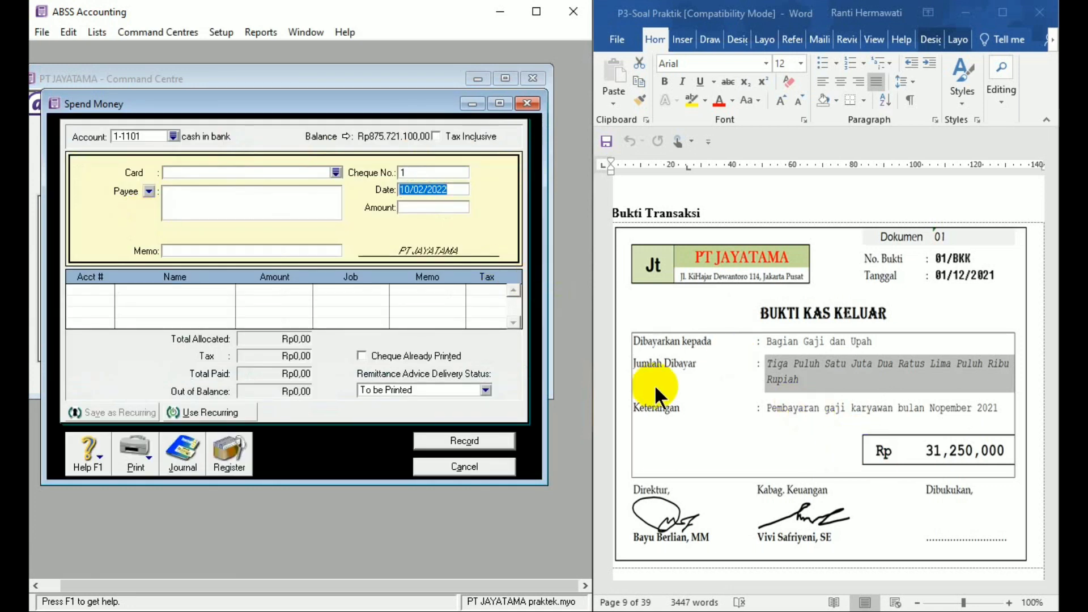
pyautogui.click(177, 135)
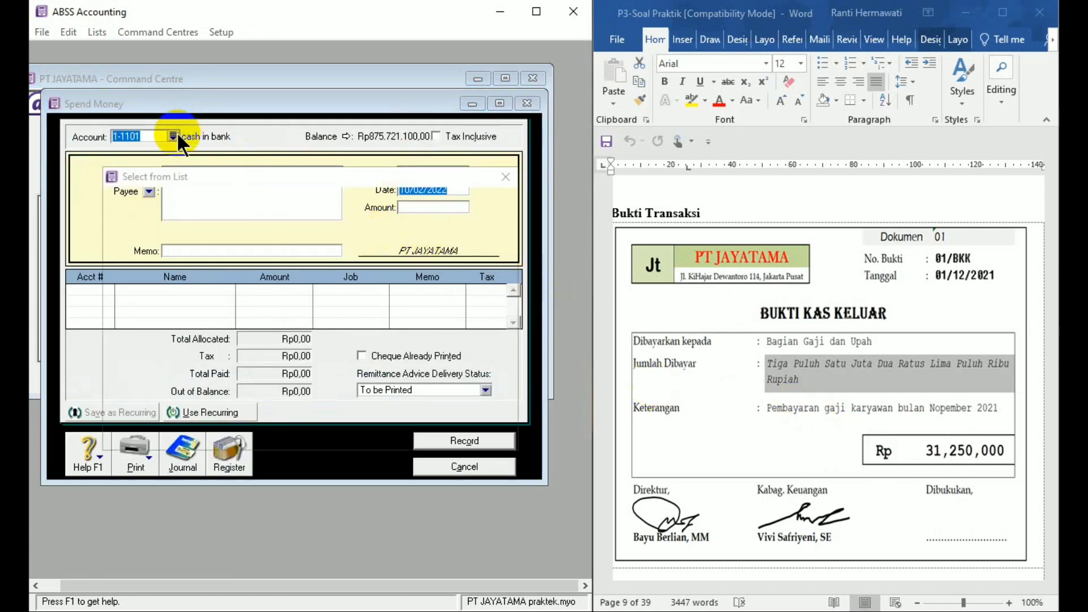
pyautogui.doubleClick(198, 220)
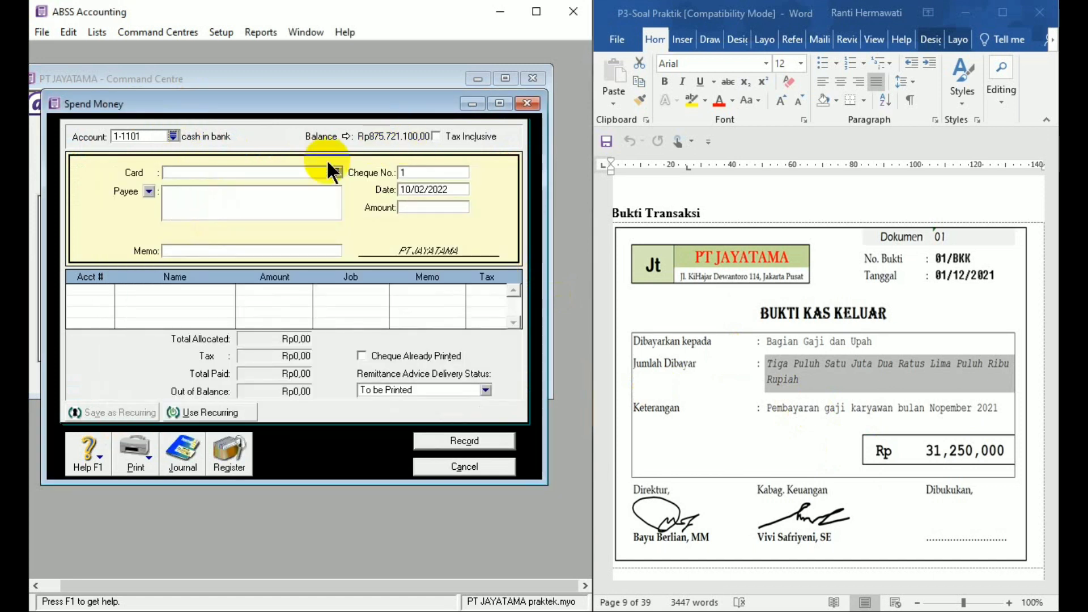
# - Set the Spend Money entry's cheque number to 01/BKK and its date to 1/12/21
pyautogui.click(419, 173)
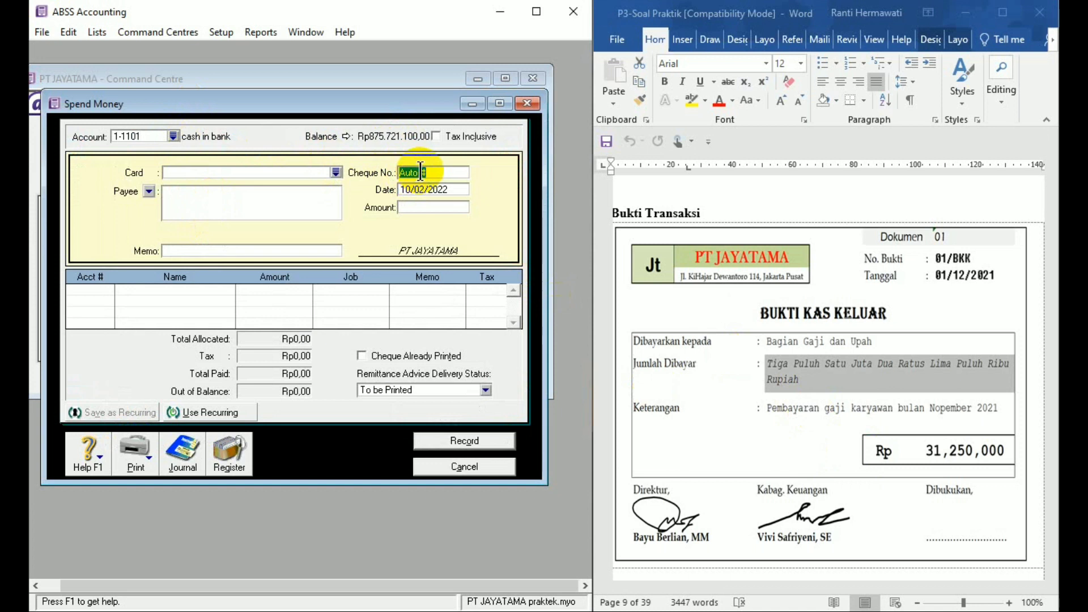
pyautogui.write('01/BKK')
pyautogui.click(426, 190)
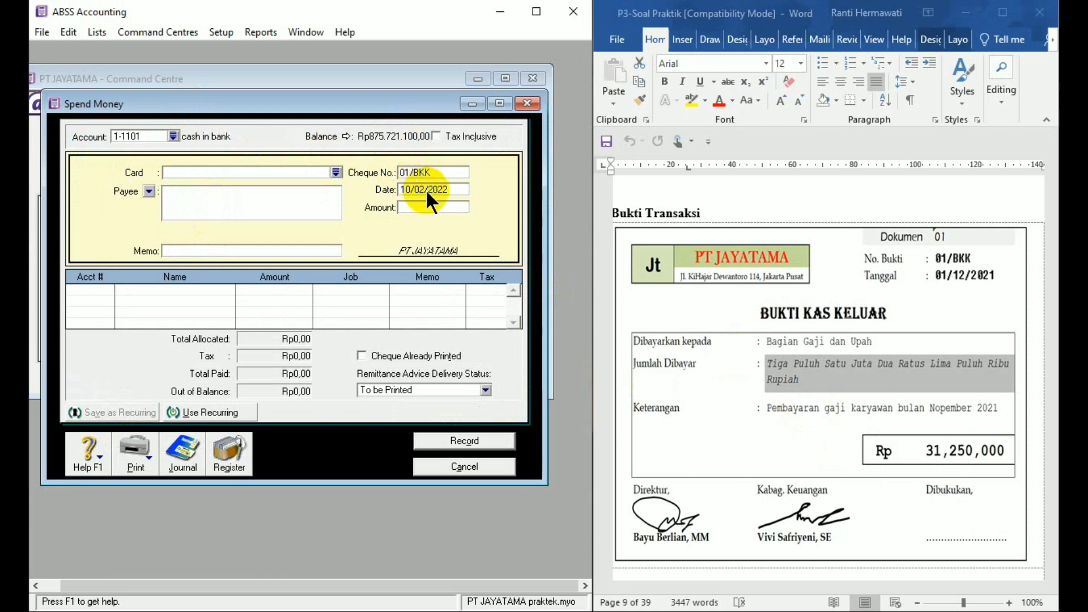
pyautogui.write('1/12/')
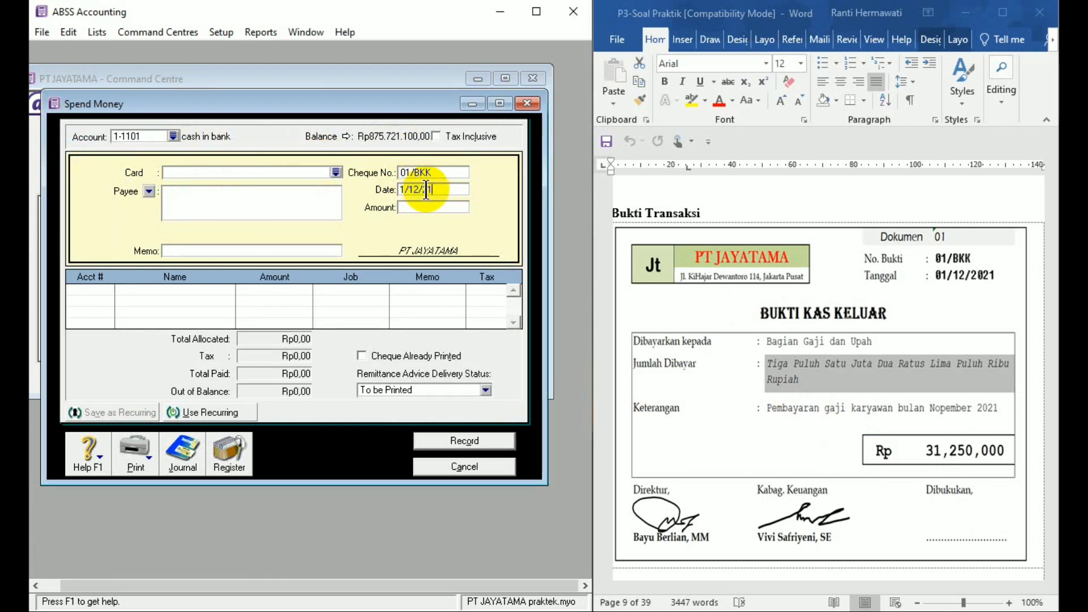
pyautogui.write('21')
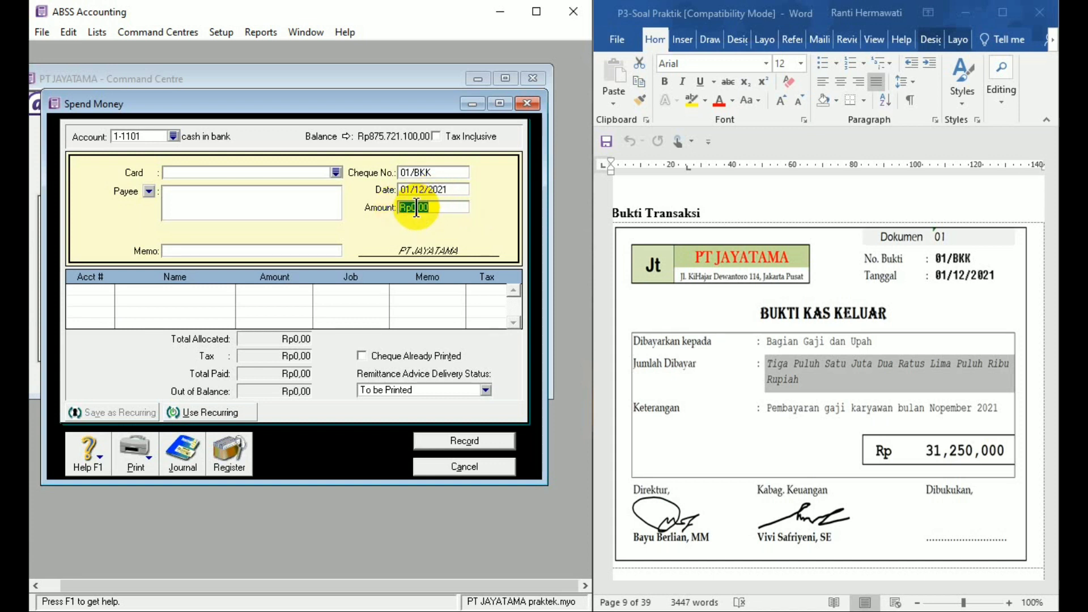
# - Set the payment amount to 31250000 and enter BAGIAN GAJI DAN UPAH as the payee
pyautogui.write('31250000')
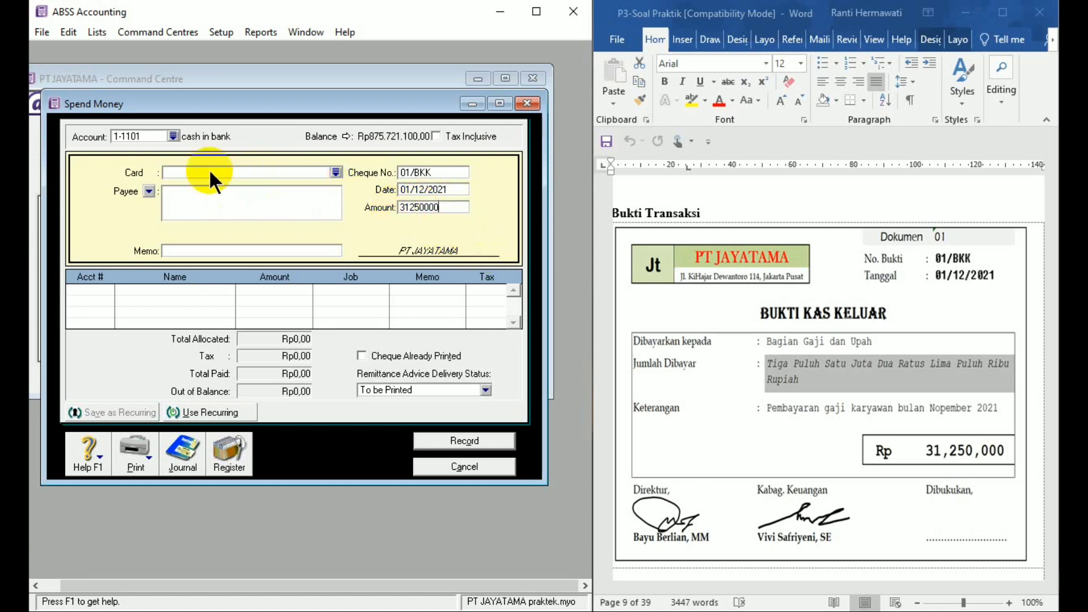
pyautogui.click(208, 193)
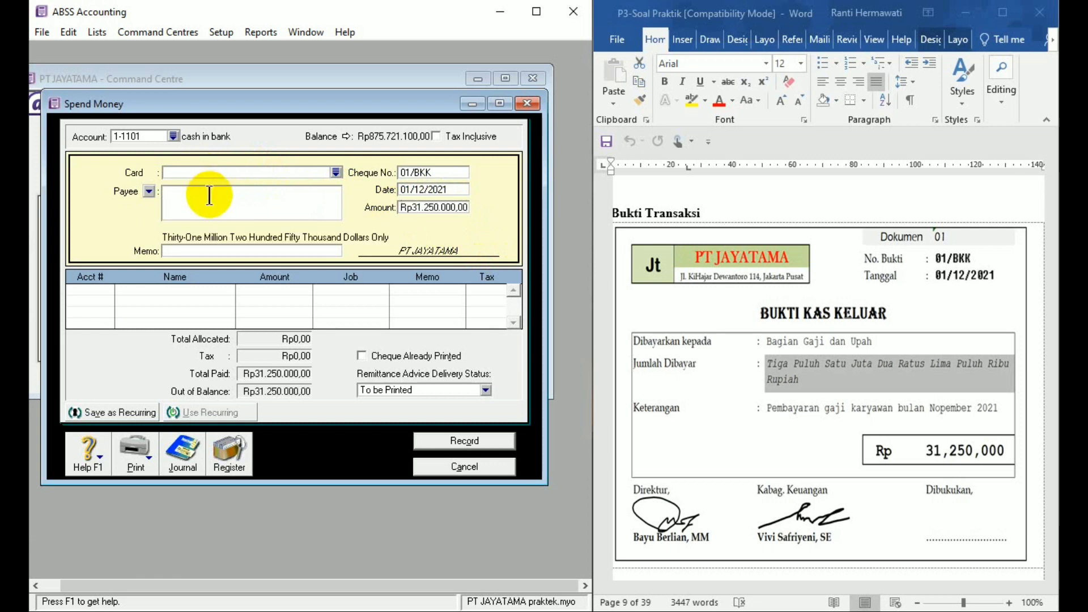
pyautogui.write('BAGIAN GAJI')
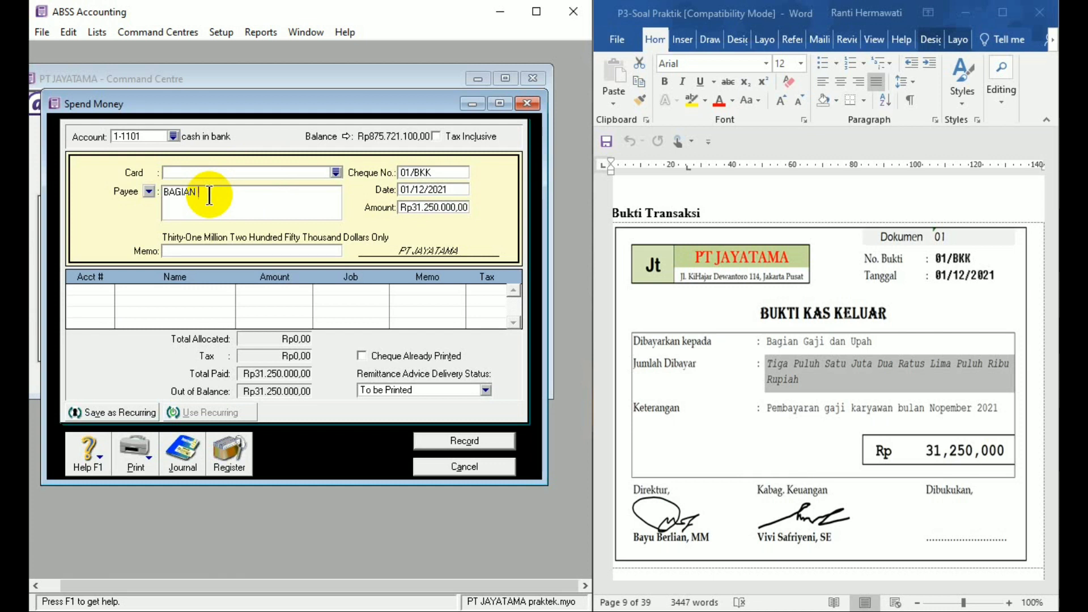
pyautogui.write(' DAN UPAH')
# - Enter the memo "Pembayaran gaji bulan nopember 2021" for the payment
pyautogui.click(209, 251)
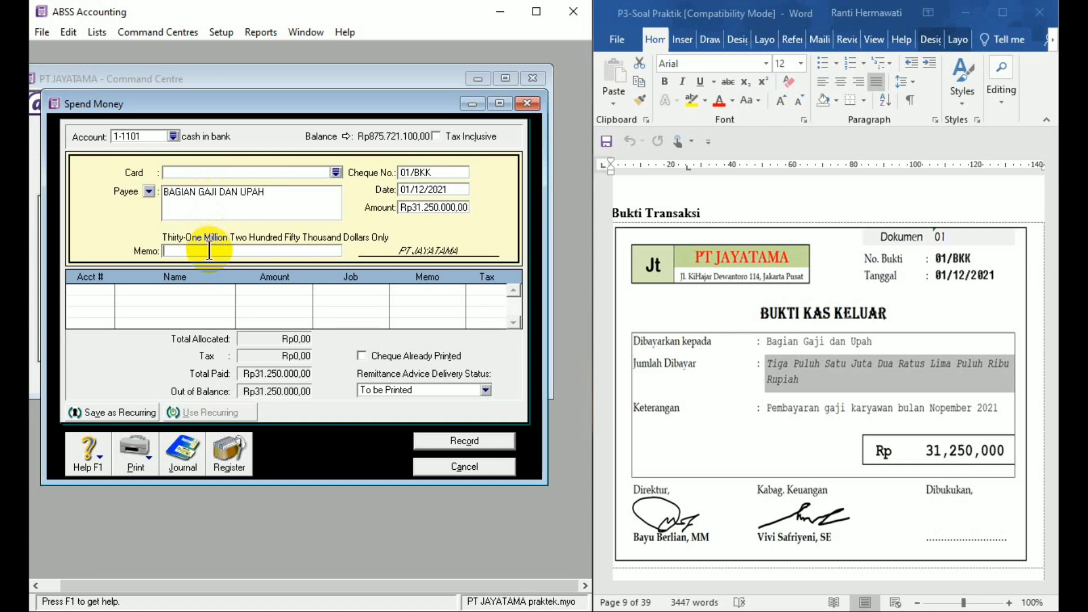
pyautogui.write('Pembayaran gaji bulan n')
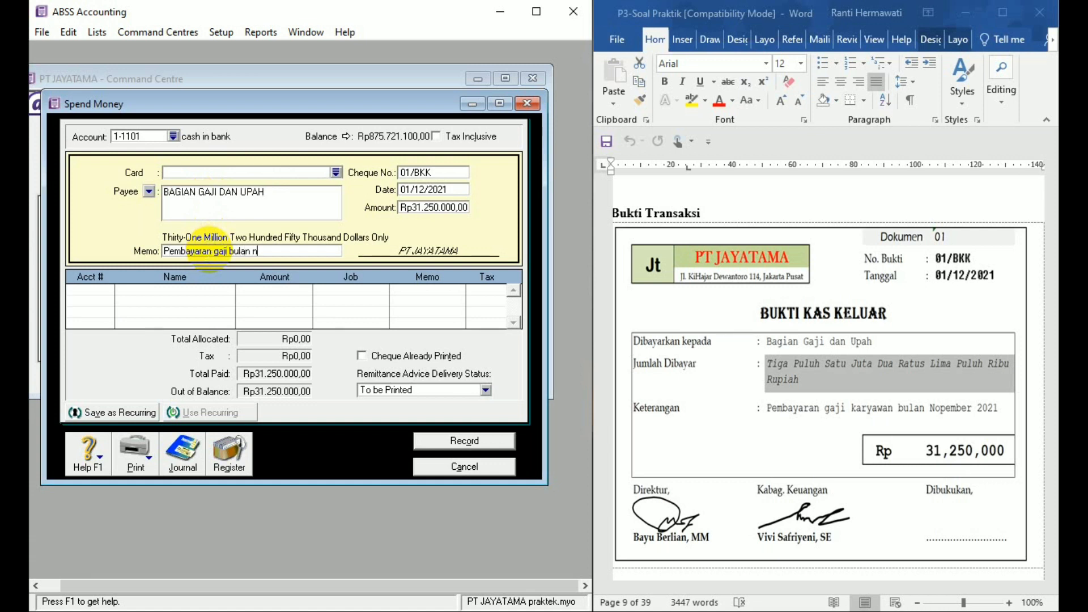
pyautogui.write('opember ')
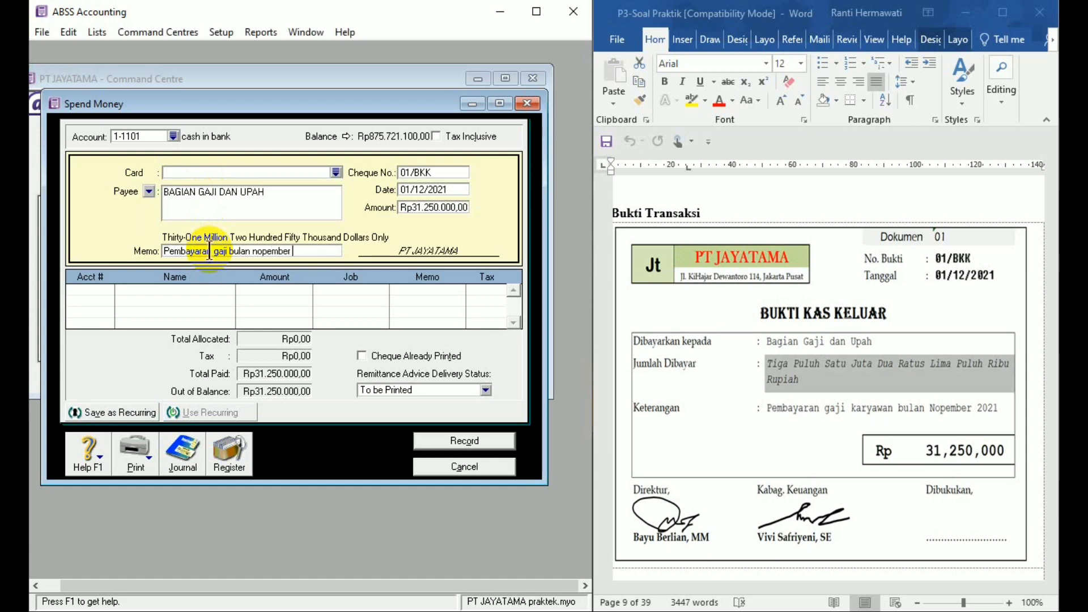
pyautogui.write('2021')
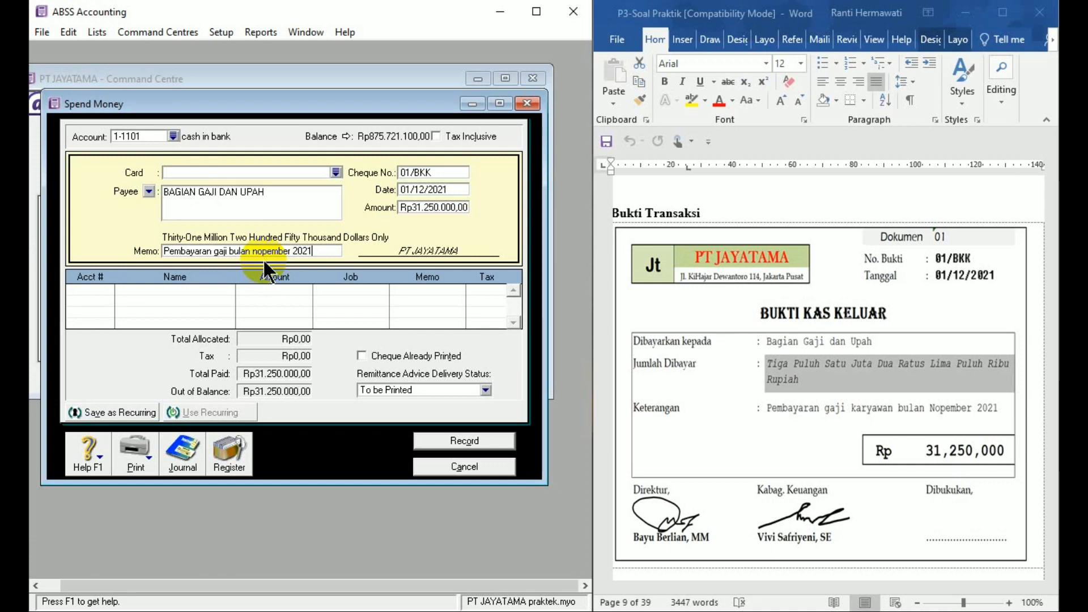
# - Allocate the full Rp31.250.000,00 payment to account 2-1202 Accrued payable on the first line
pyautogui.click(103, 287)
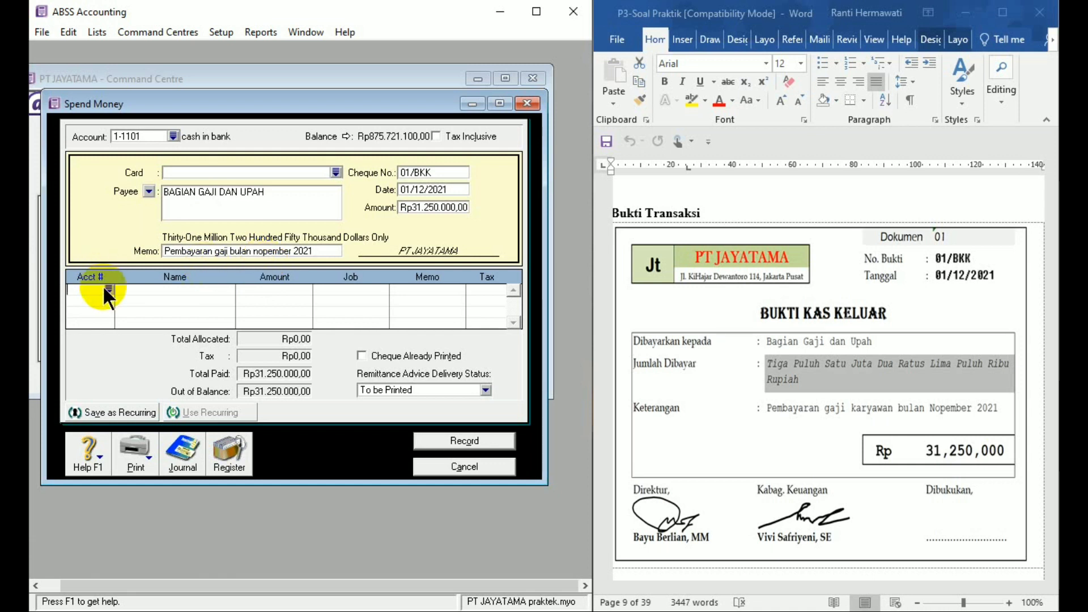
pyautogui.press('Return')
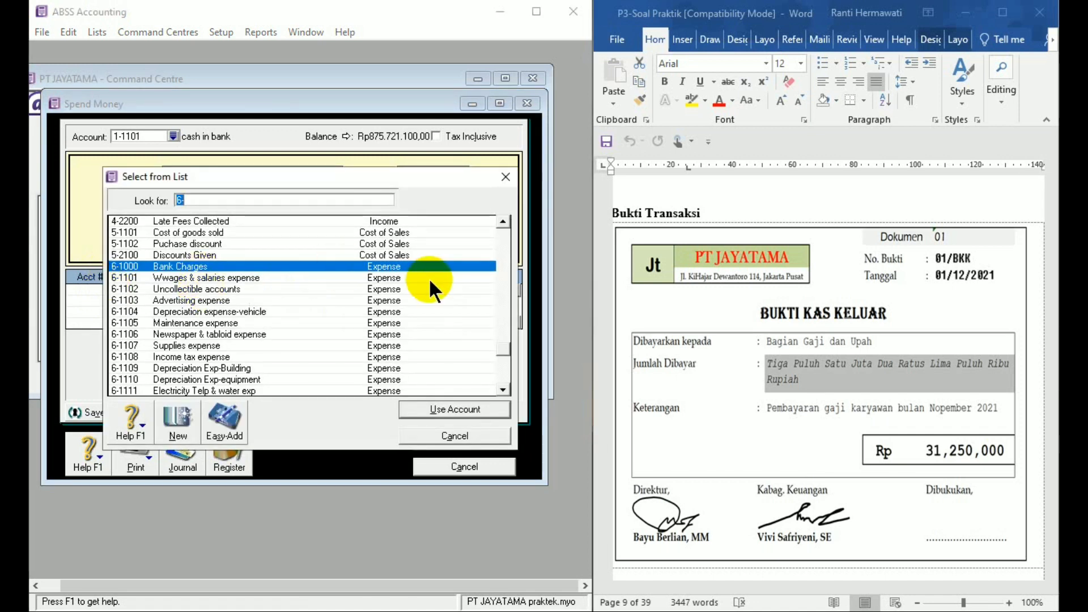
pyautogui.click(502, 224)
pyautogui.click(502, 224)
pyautogui.scroll(5, 500, 227)
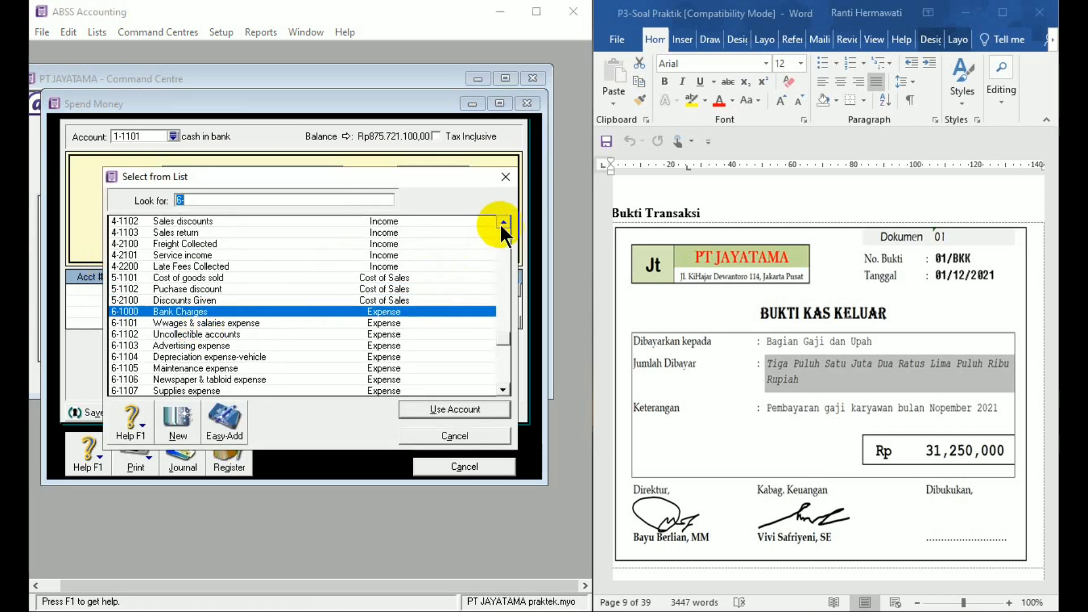
pyautogui.click(501, 221)
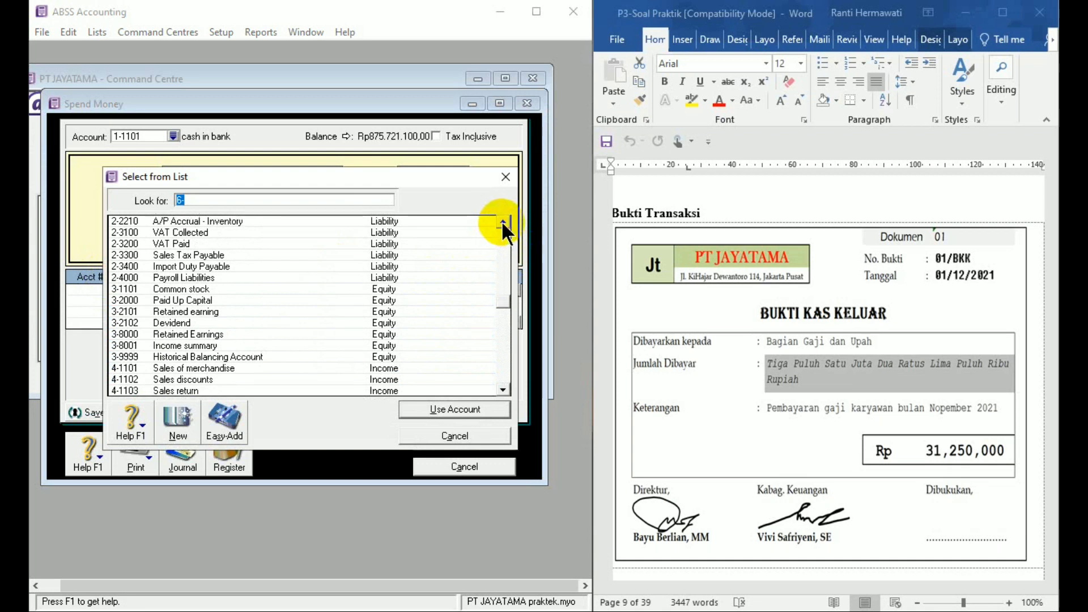
pyautogui.click(501, 221)
pyautogui.click(501, 221)
pyautogui.click(501, 221)
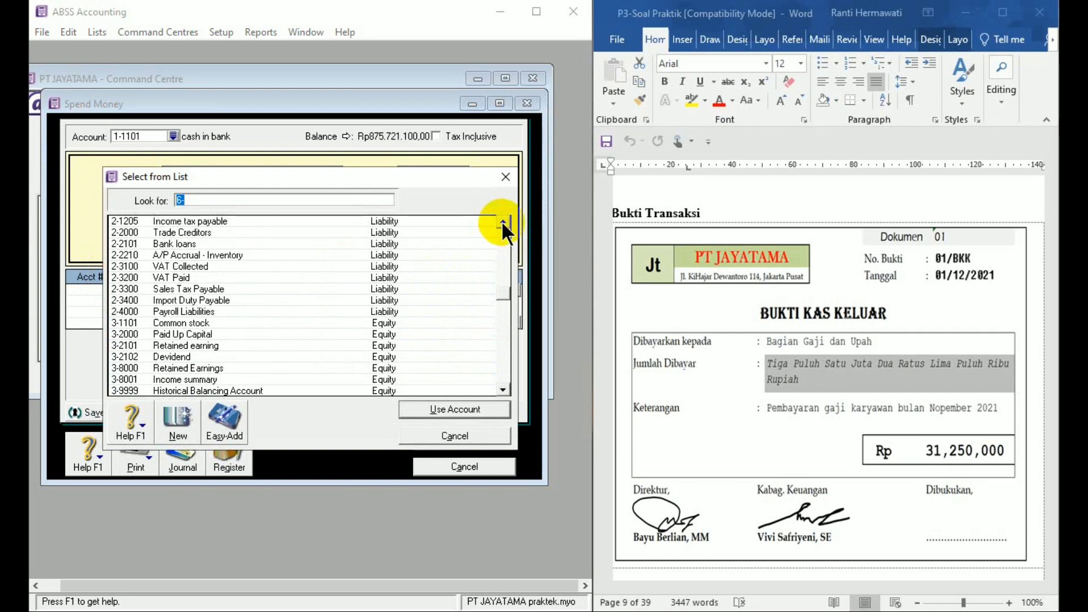
pyautogui.click(502, 224)
pyautogui.click(502, 222)
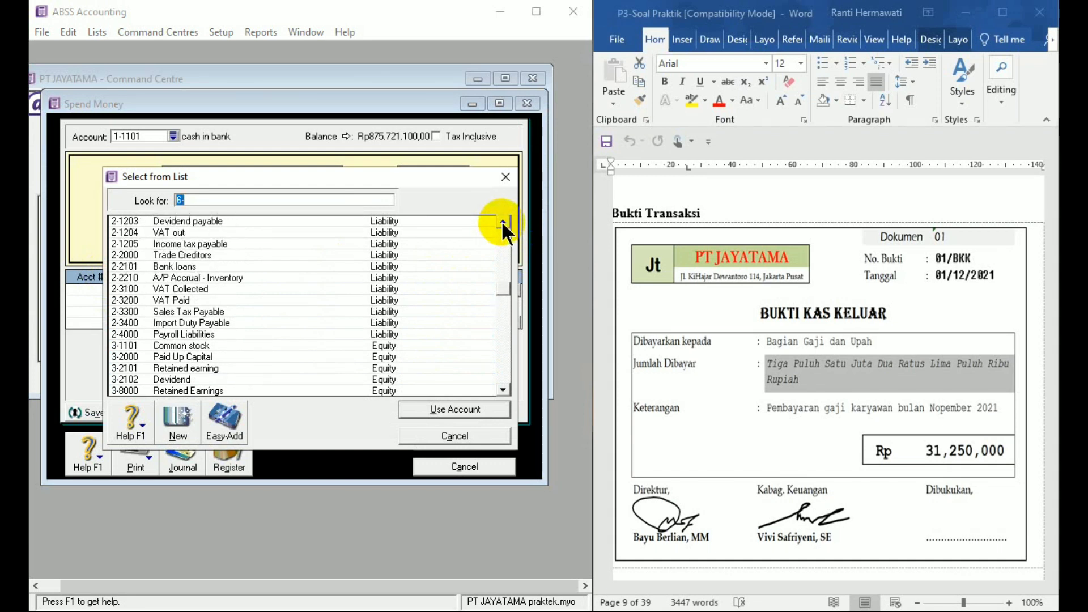
pyautogui.click(502, 222)
pyautogui.click(502, 223)
pyautogui.click(502, 222)
pyautogui.click(502, 222)
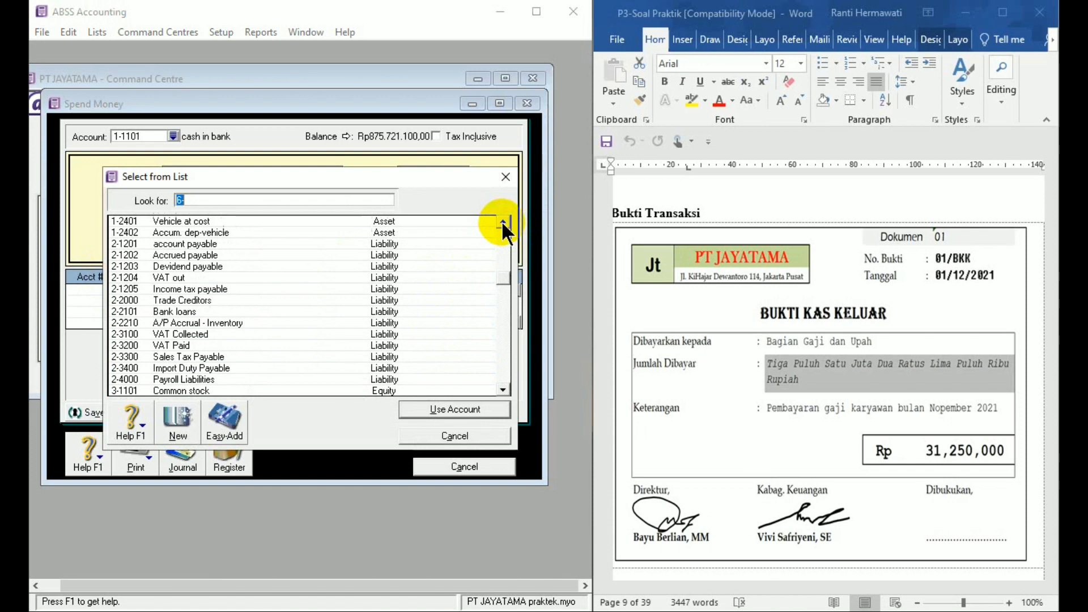
pyautogui.doubleClick(170, 254)
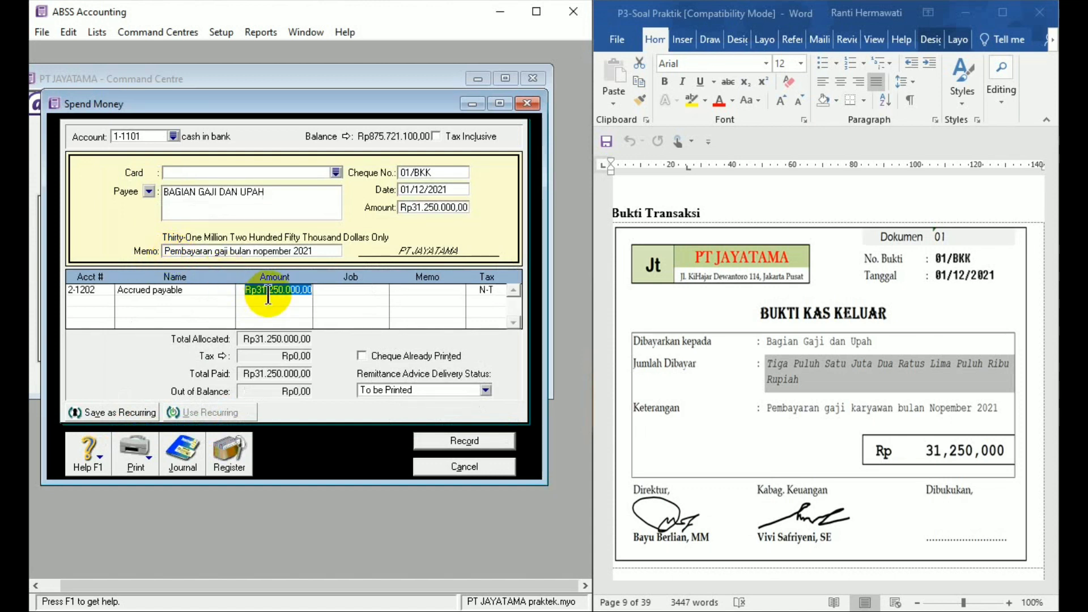
pyautogui.press('Return')
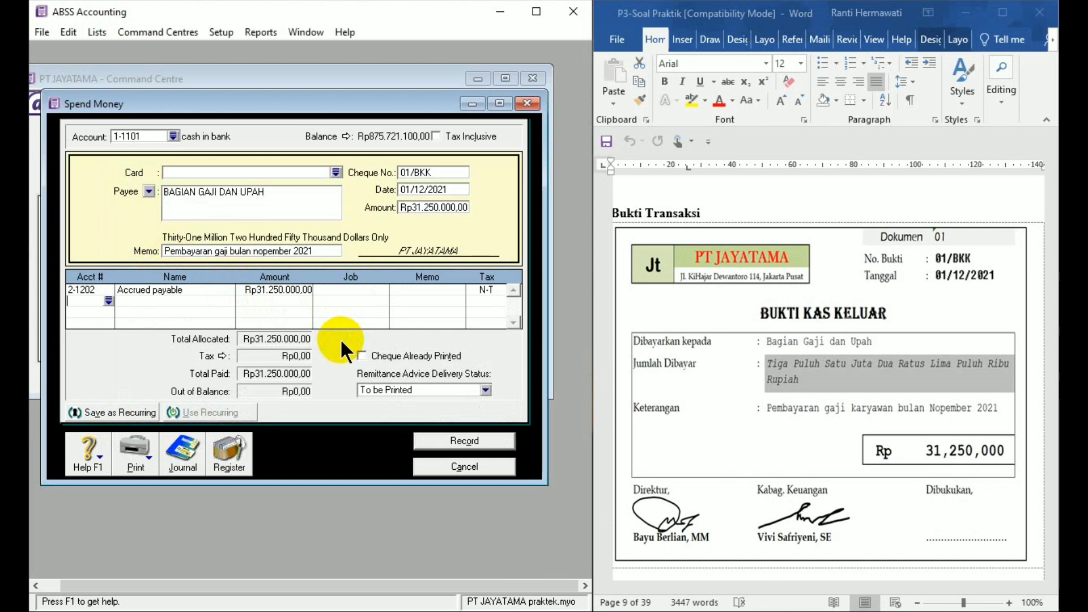
# - Check the journal recap of salary payment 01/BKK, then record the payment and close the entry window
pyautogui.hotkey('ctrl', 'r')
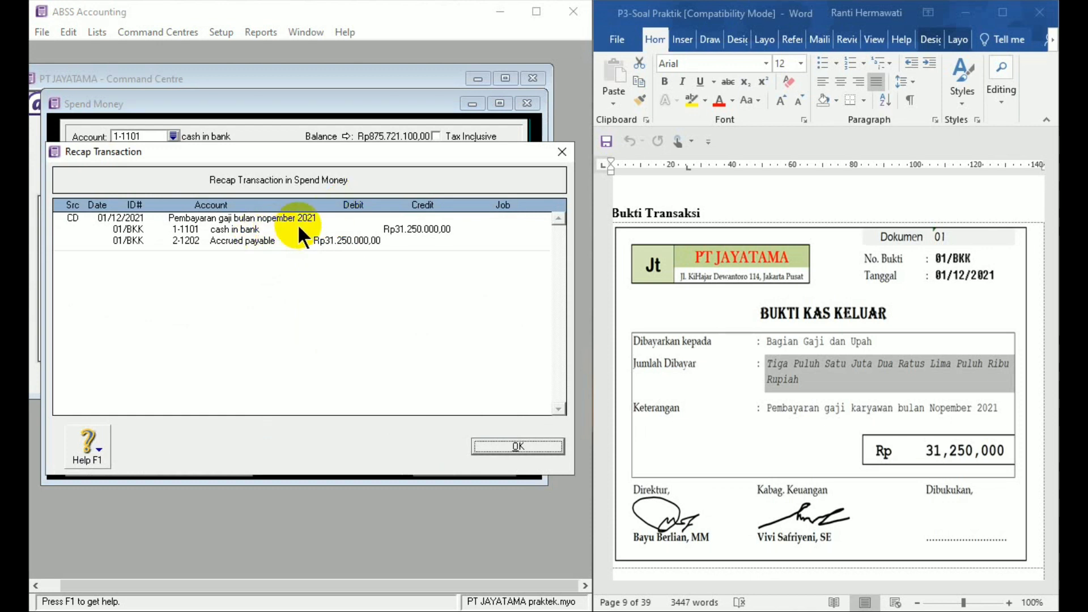
pyautogui.click(506, 447)
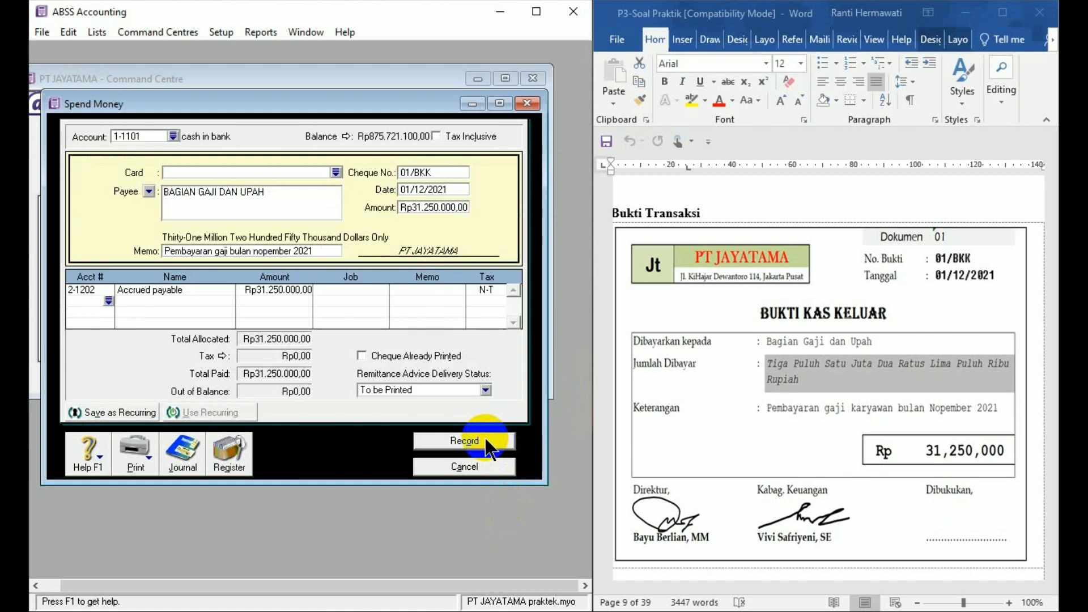
pyautogui.click(486, 441)
pyautogui.click(474, 468)
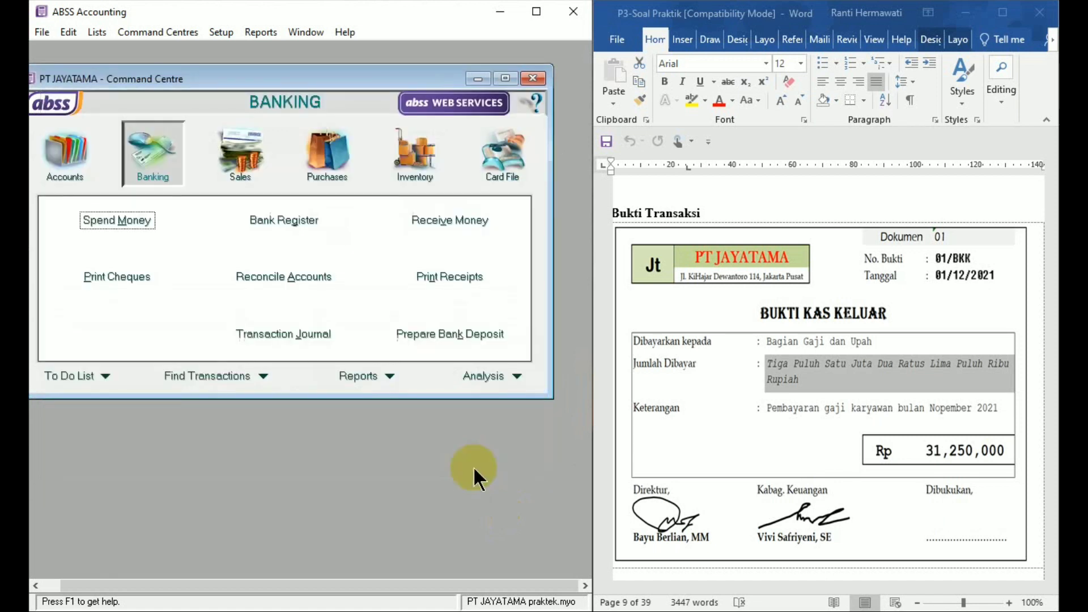
# - Start a Receive Money entry for source document 02 with ID number 01/BKM and date 2/12/21
pyautogui.click(1038, 544)
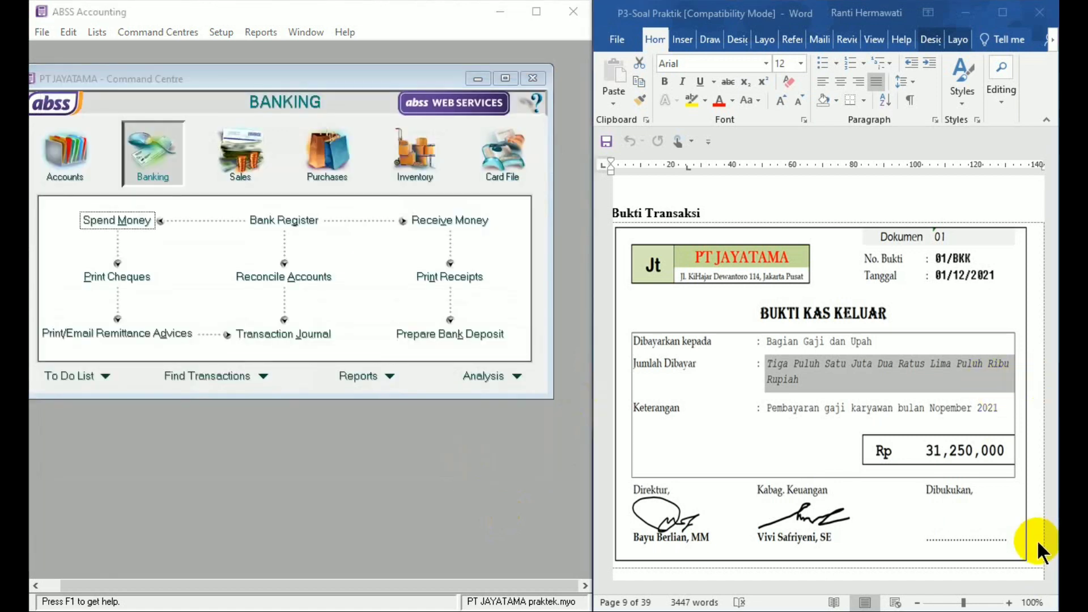
pyautogui.click(1052, 574)
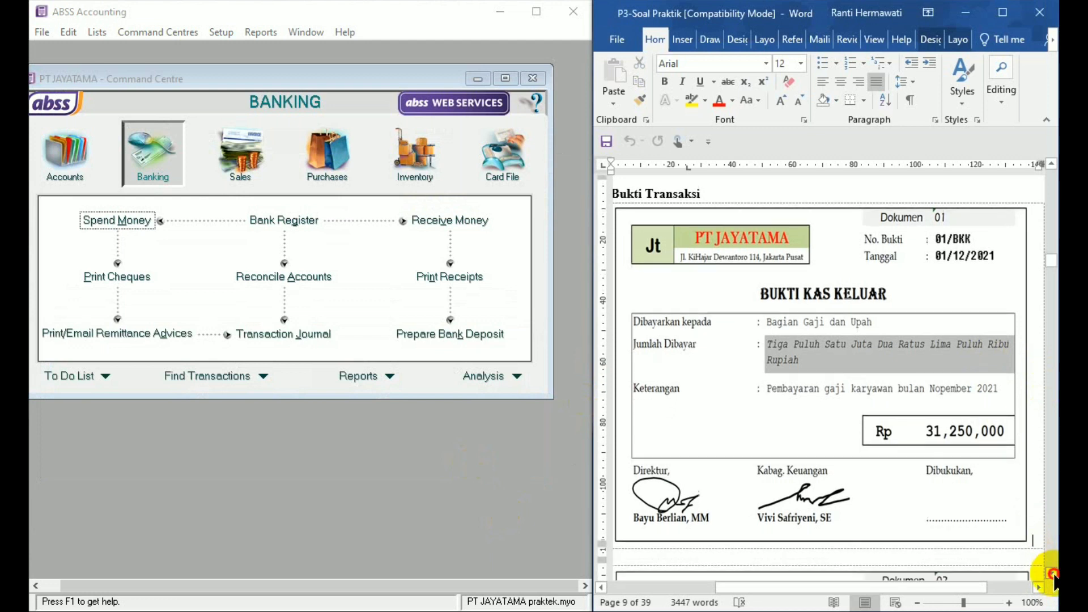
pyautogui.moveTo(1053, 574); pyautogui.dragTo(1052, 574)
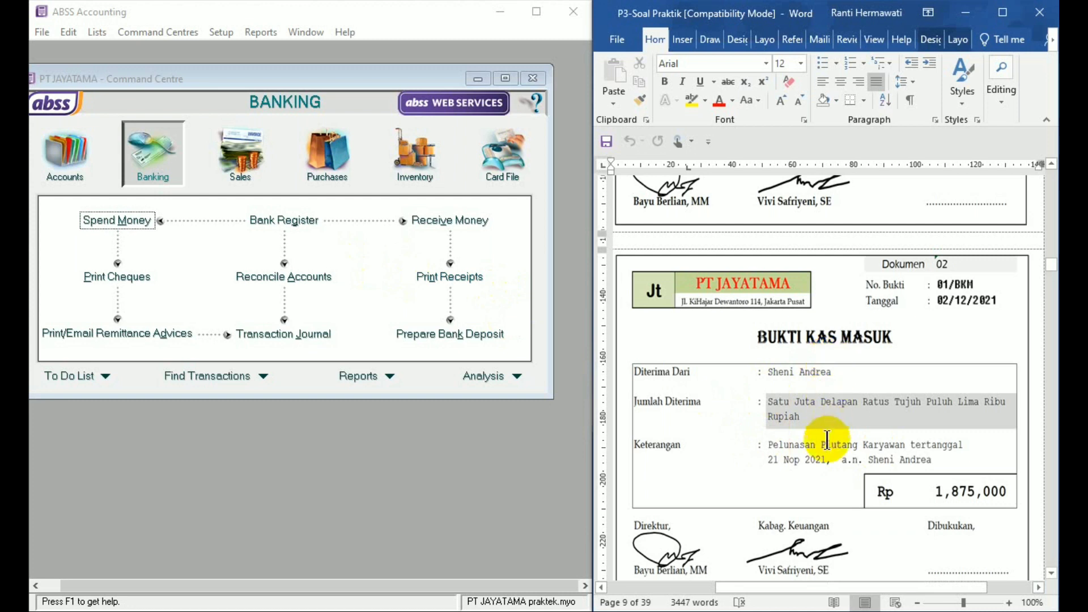
pyautogui.click(454, 221)
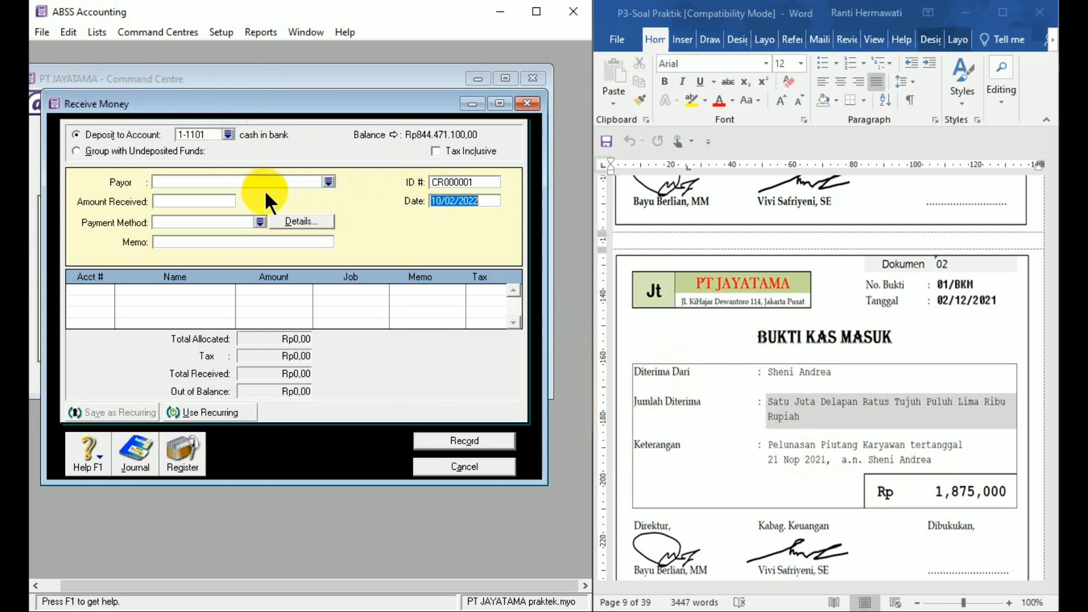
pyautogui.click(436, 181)
pyautogui.write('01/')
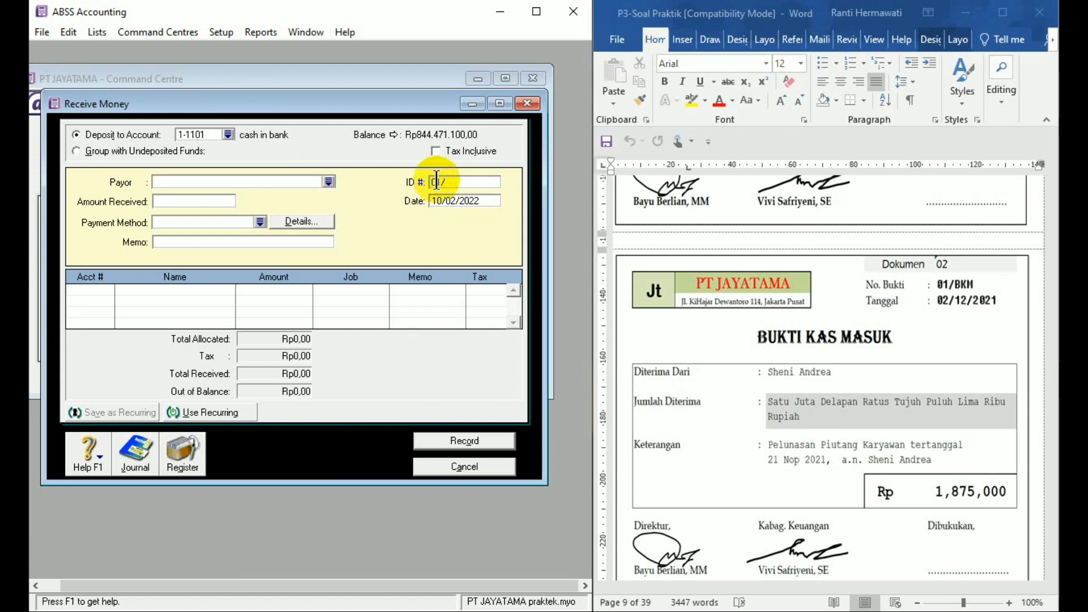
pyautogui.write('BKM')
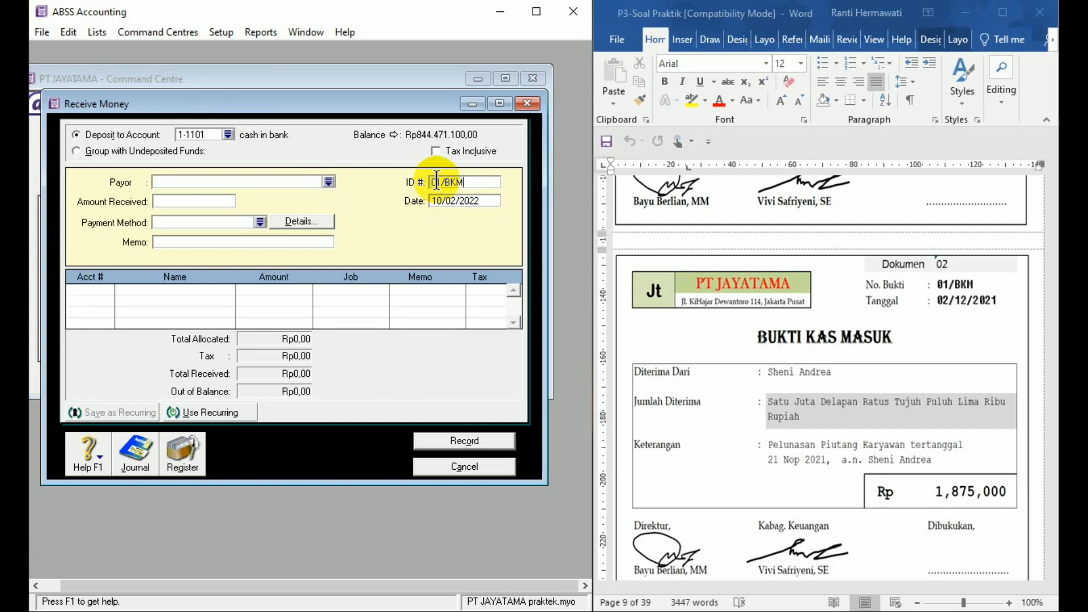
pyautogui.click(456, 201)
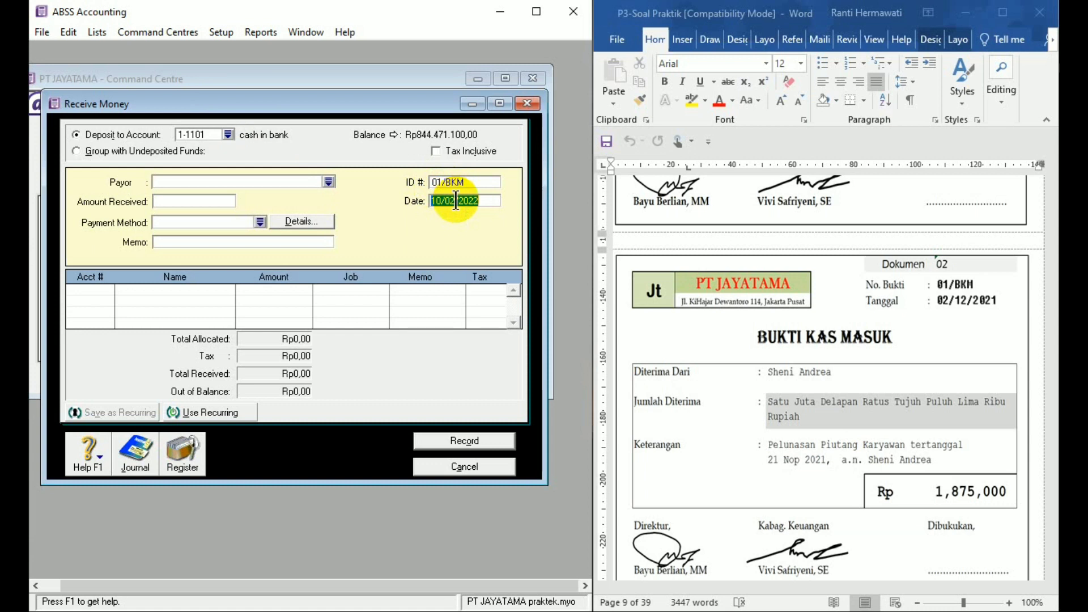
pyautogui.write('2/12/21')
pyautogui.click(328, 182)
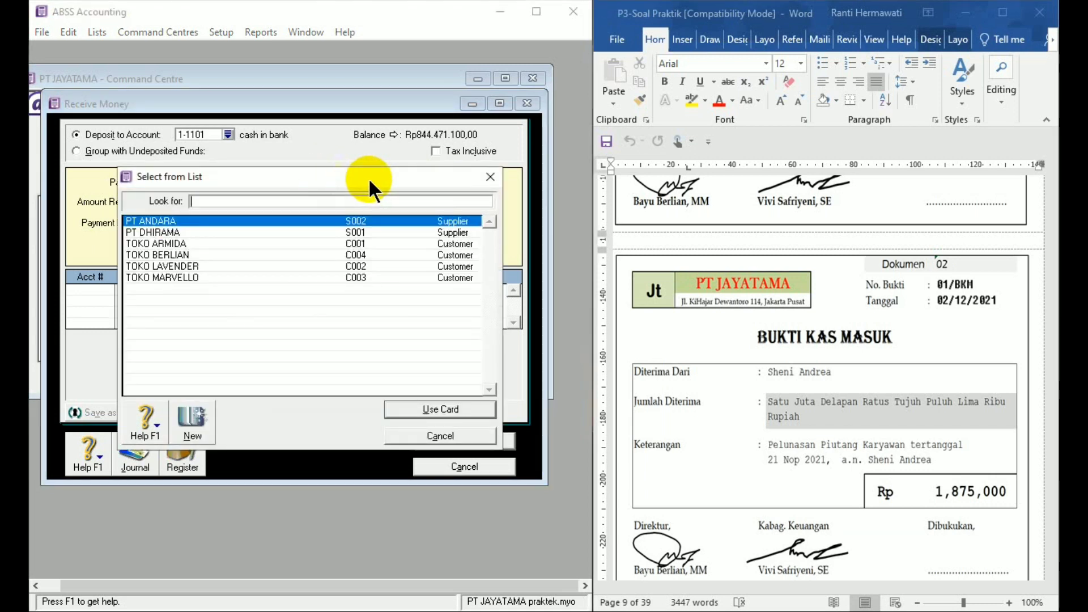
pyautogui.click(492, 177)
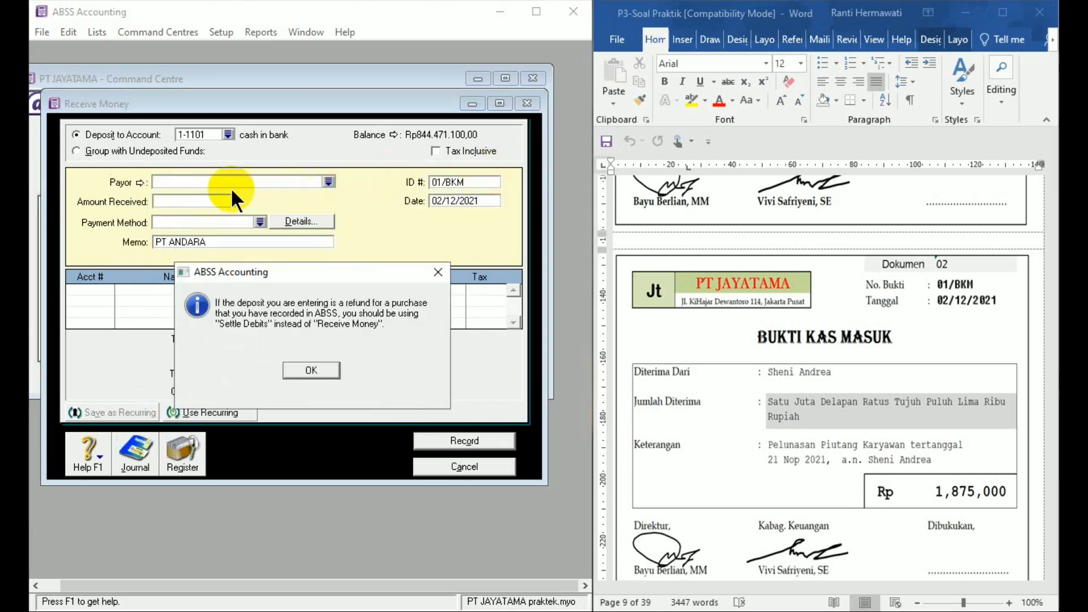
pyautogui.click(309, 364)
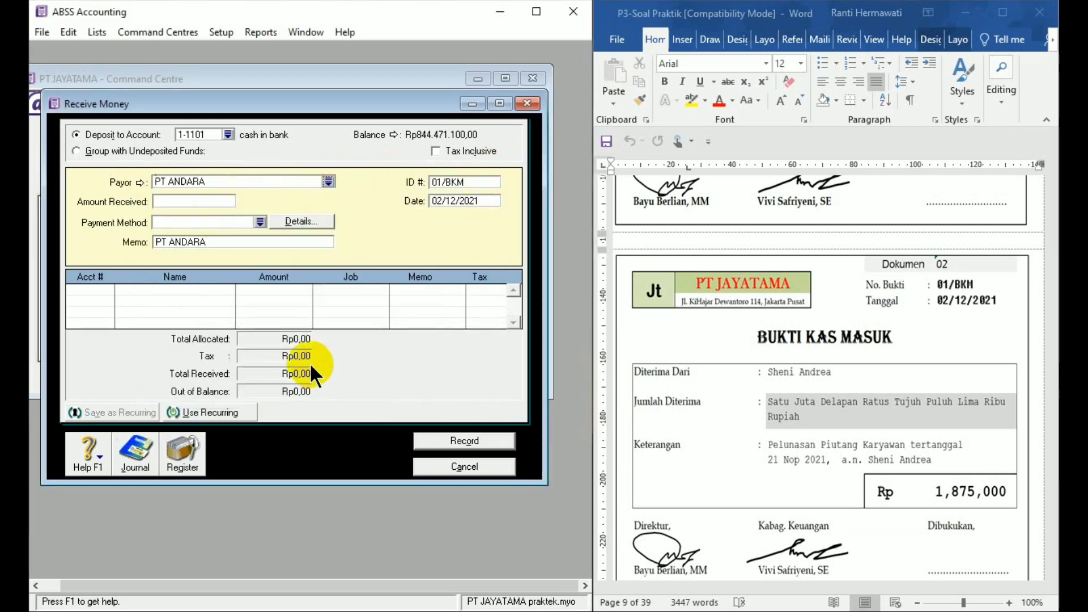
pyautogui.click(242, 176)
pyautogui.press('BackSpace')
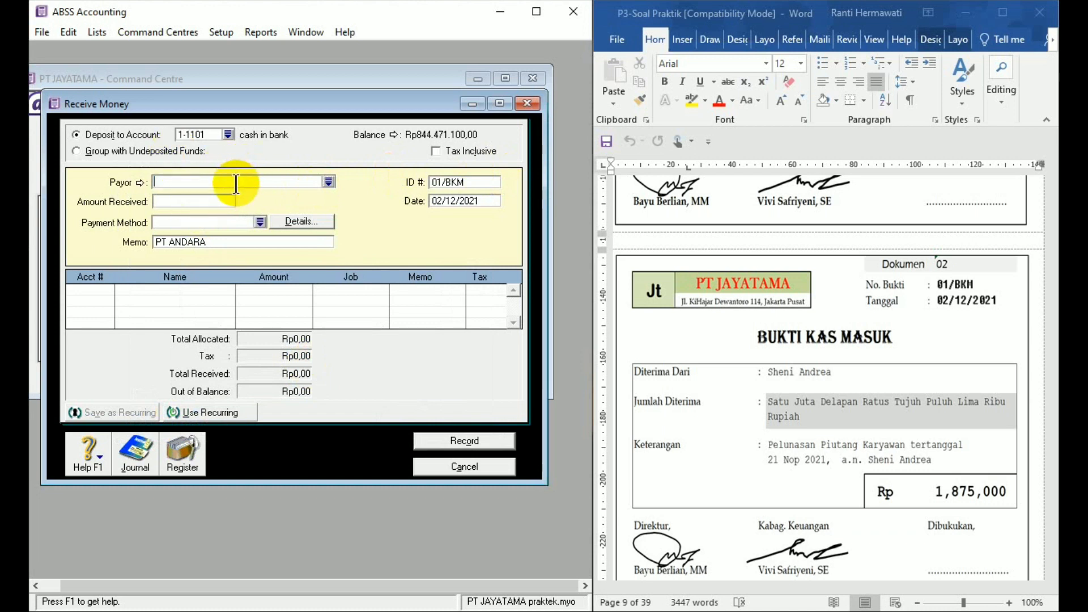
# - Set the amount received to 1875000 for receipt 01/BKM
pyautogui.click(196, 203)
pyautogui.write('1875000')
# - Replace the receipt's memo with "Pelunasan iutang karyawan" followed by the employee's full name
pyautogui.click(199, 241)
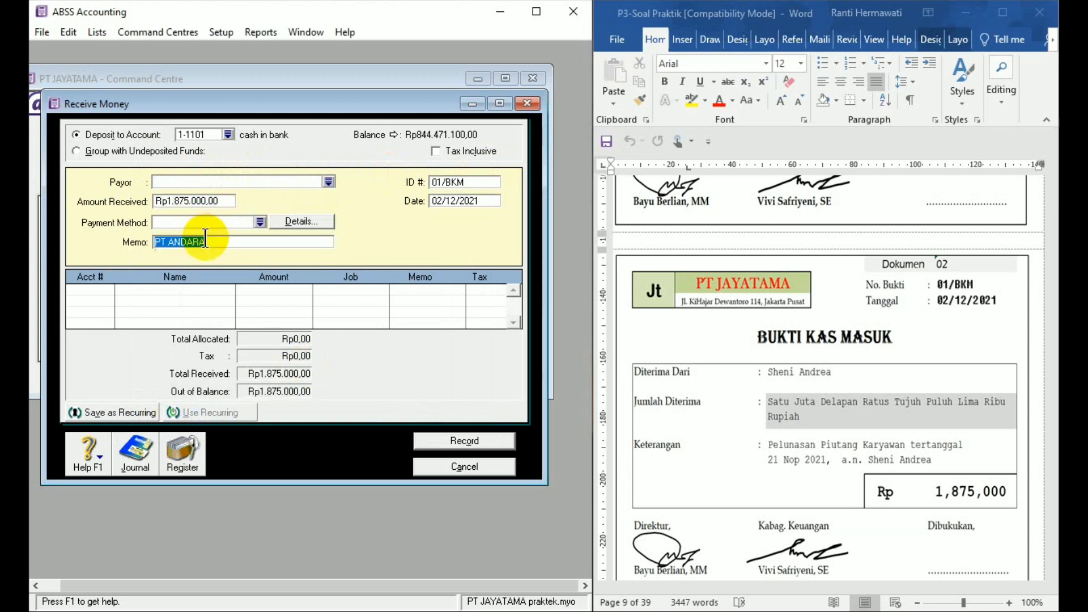
pyautogui.press('Delete')
pyautogui.write('Pelunasan ')
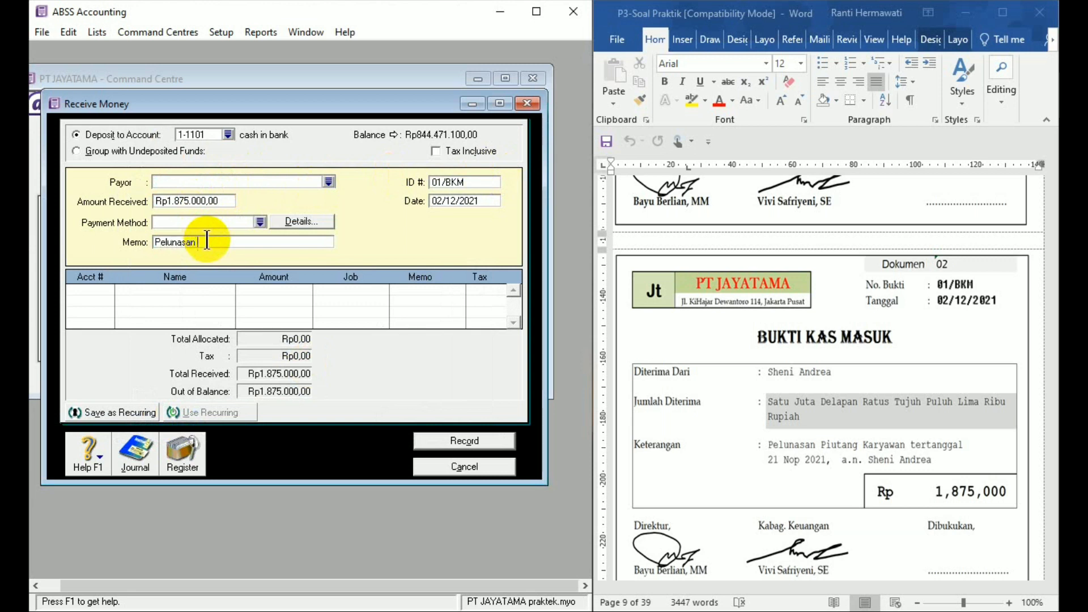
pyautogui.write('iutang')
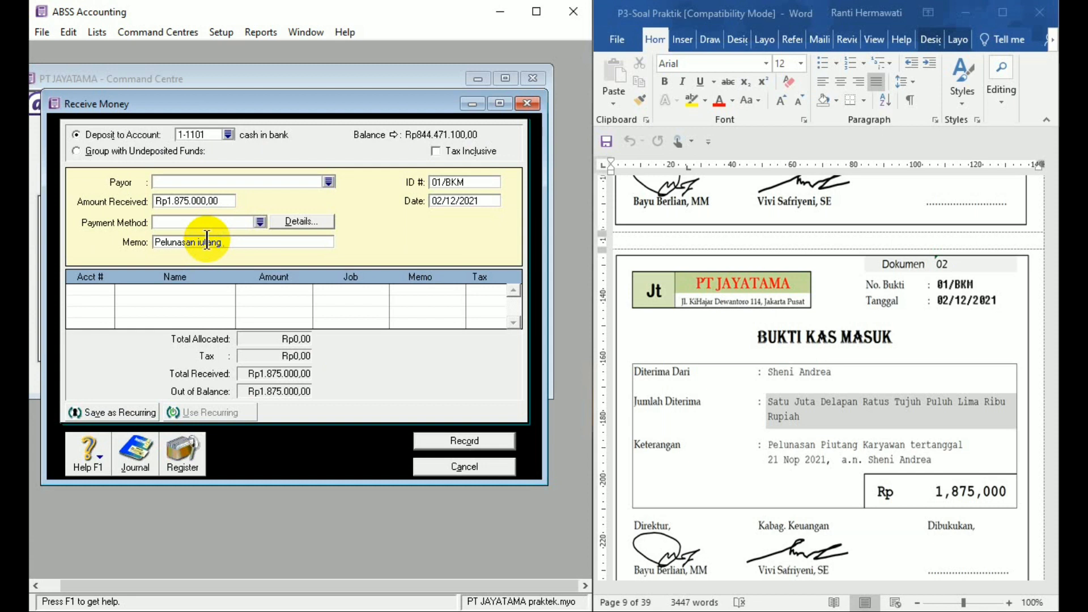
pyautogui.write(' karyawan Sheni Andrea')
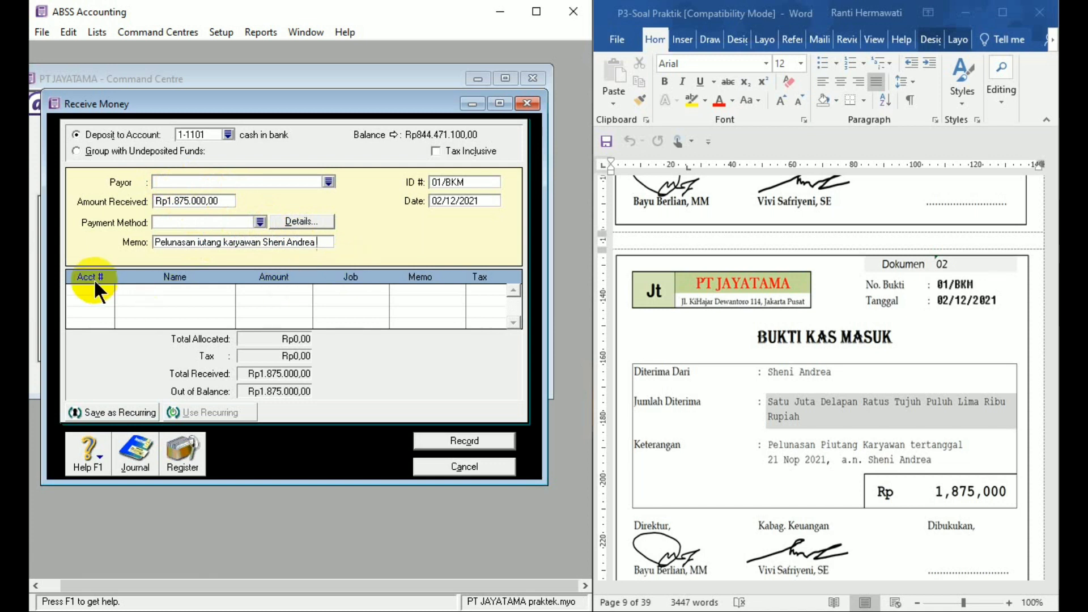
# - Allocate the full receipt to account 1-1203 other receivable, and record the entry
pyautogui.click(106, 288)
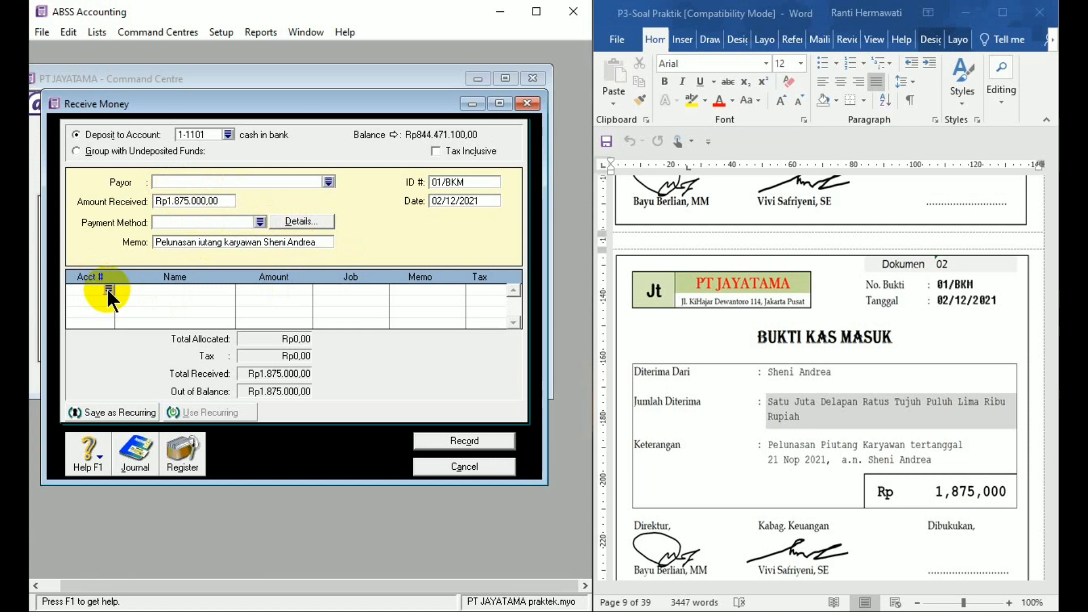
pyautogui.click(107, 287)
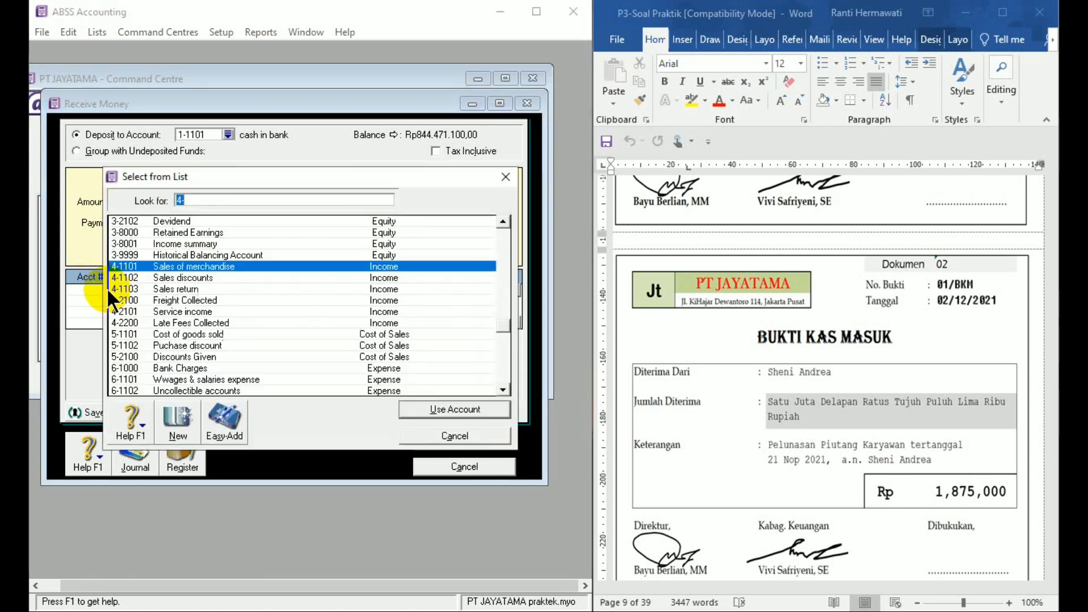
pyautogui.click(503, 221)
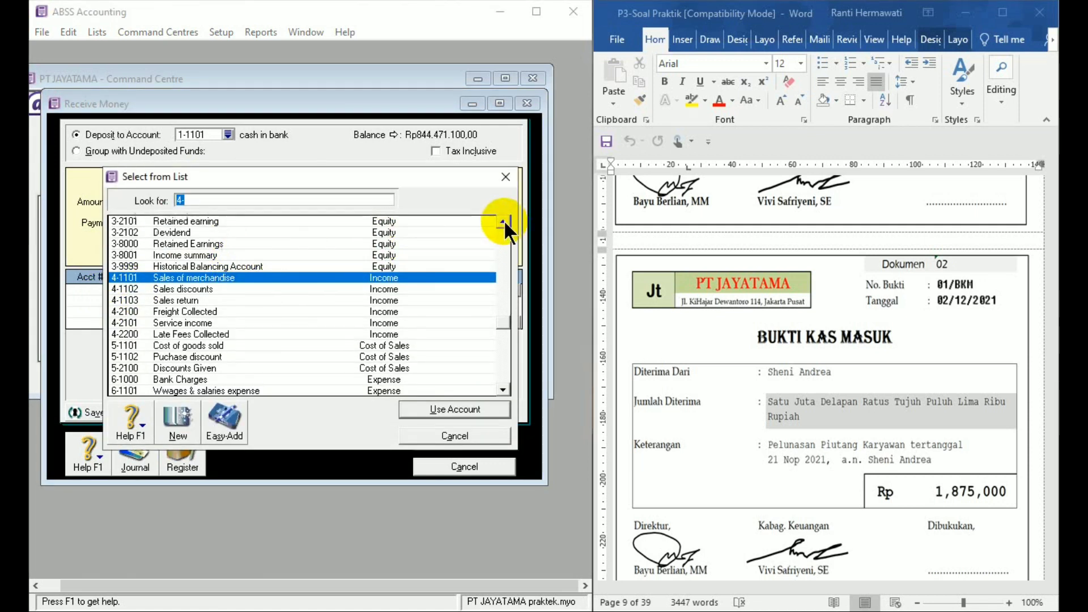
pyautogui.click(504, 221)
pyautogui.click(504, 221)
pyautogui.click(503, 222)
pyautogui.click(503, 222)
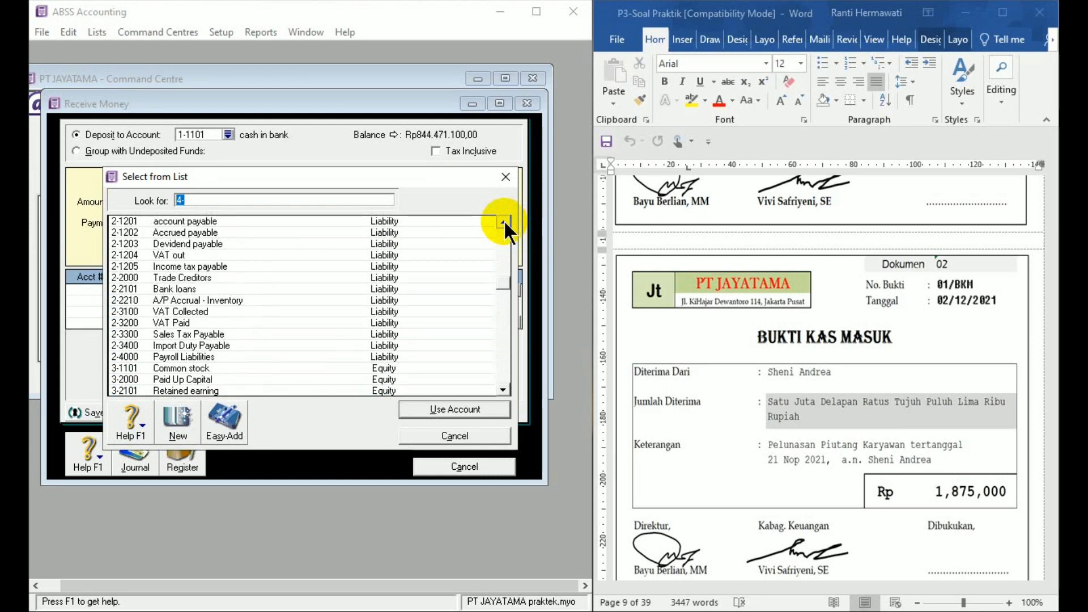
pyautogui.click(503, 221)
pyautogui.click(503, 221)
pyautogui.click(503, 221)
pyautogui.click(503, 222)
pyautogui.click(503, 222)
pyautogui.click(503, 222)
pyautogui.click(503, 222)
pyautogui.click(503, 222)
pyautogui.click(504, 221)
pyautogui.click(504, 221)
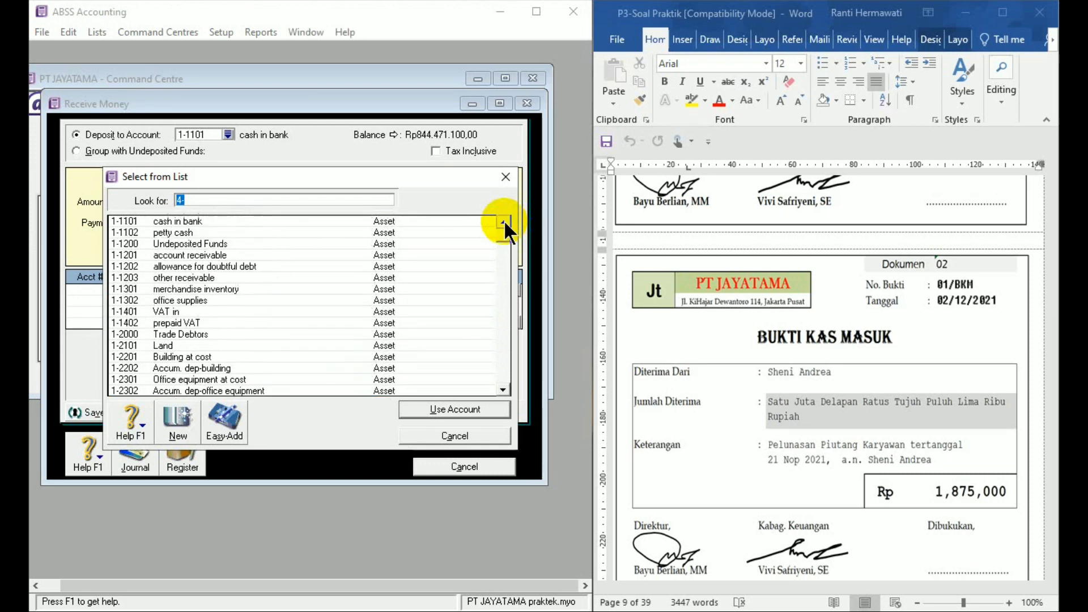
pyautogui.click(192, 276)
pyautogui.doubleClick(192, 276)
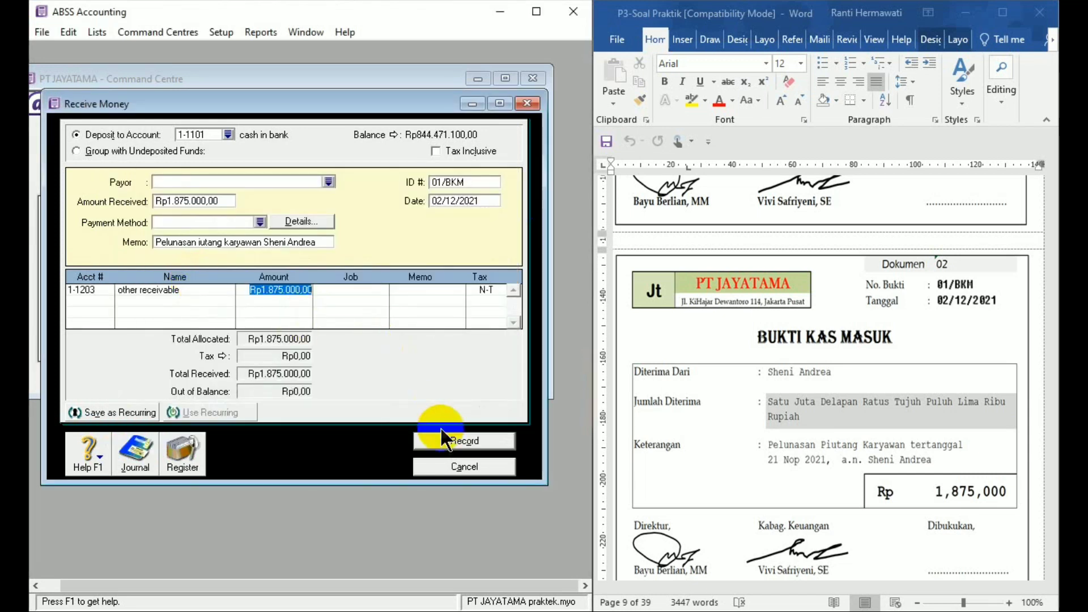
pyautogui.click(453, 445)
pyautogui.click(461, 466)
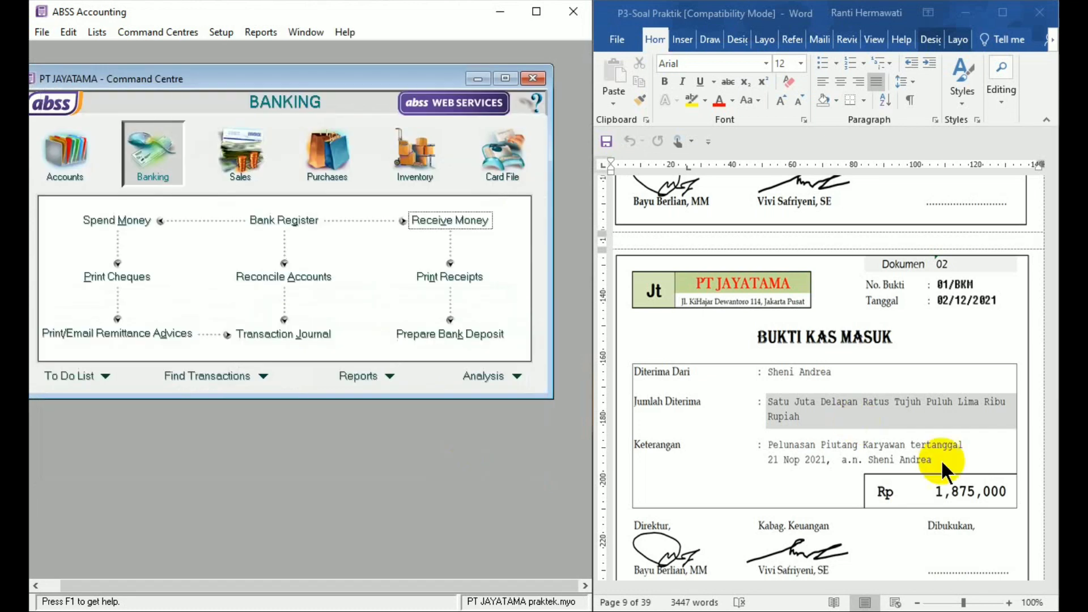
# - Start a Pay Bills entry for source document 03 with PT ANDARA as the supplier
pyautogui.click(1050, 574)
pyautogui.moveTo(1050, 574); pyautogui.dragTo(1049, 574)
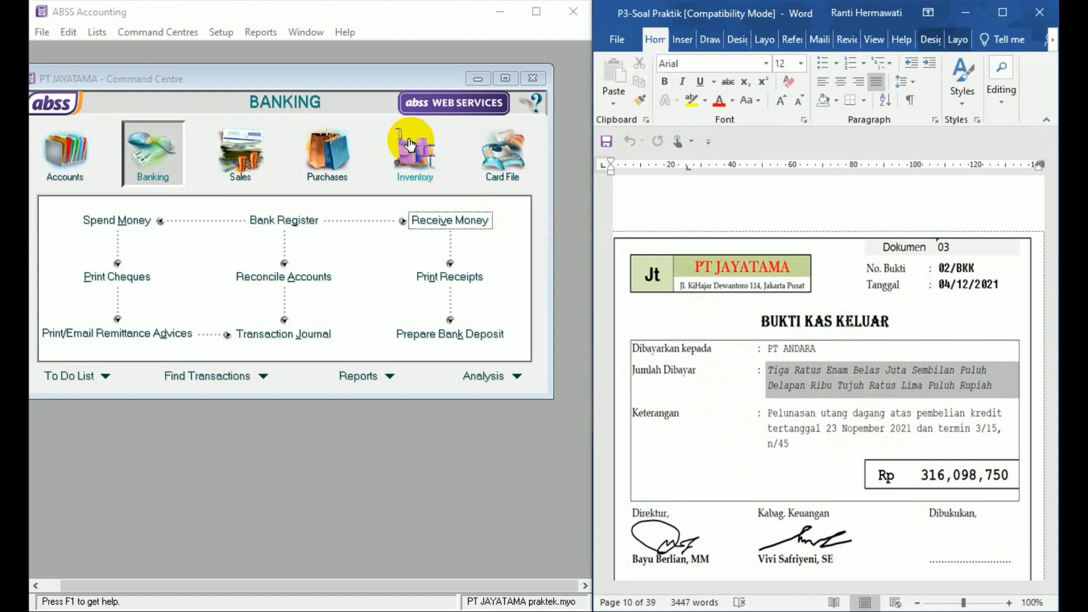
pyautogui.click(331, 151)
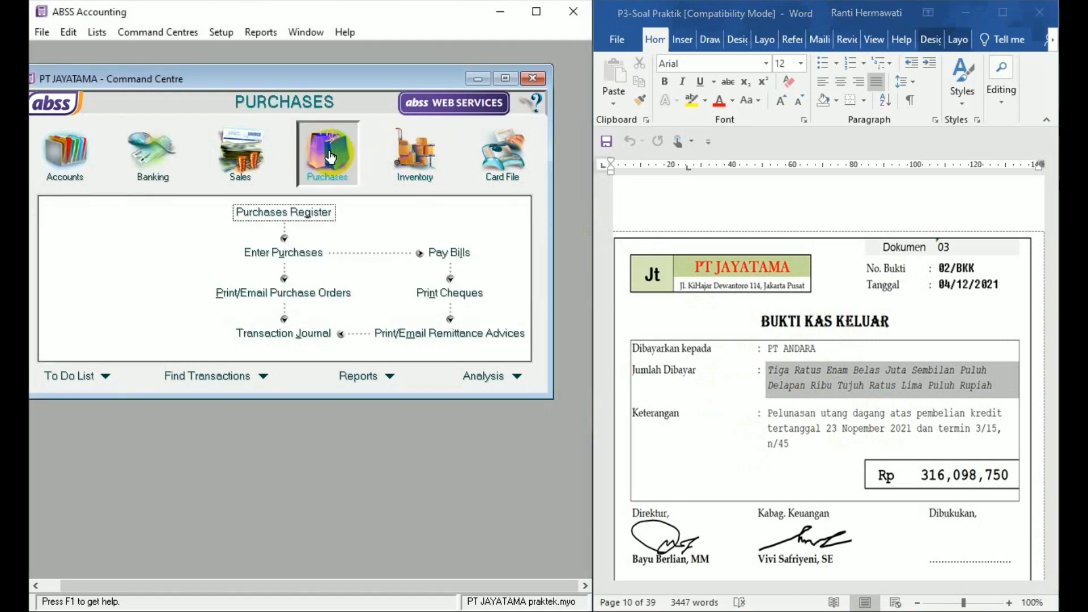
pyautogui.click(446, 255)
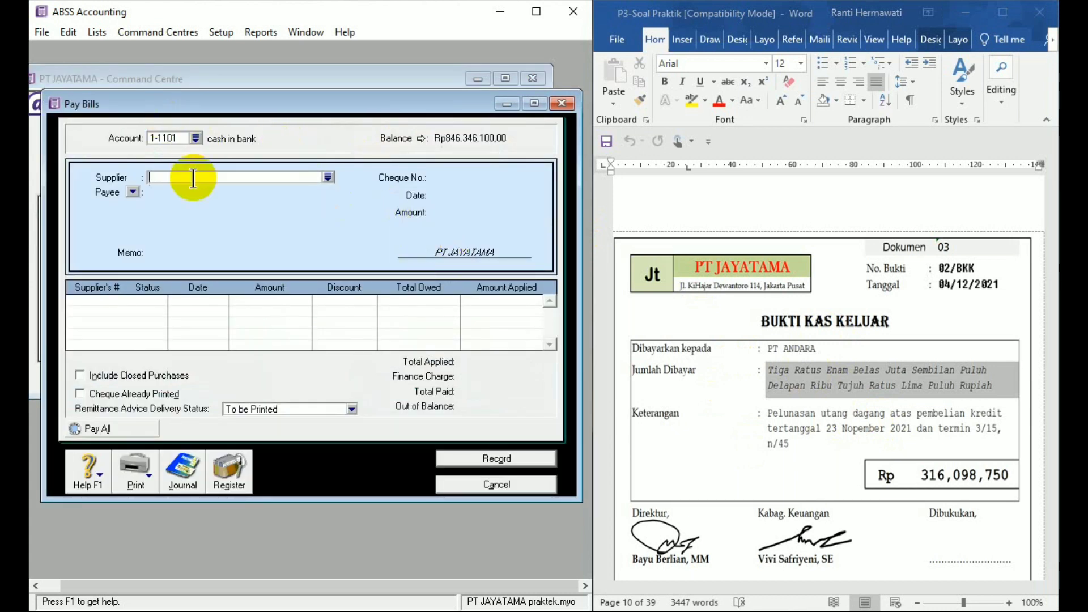
pyautogui.write('PT ANDARA')
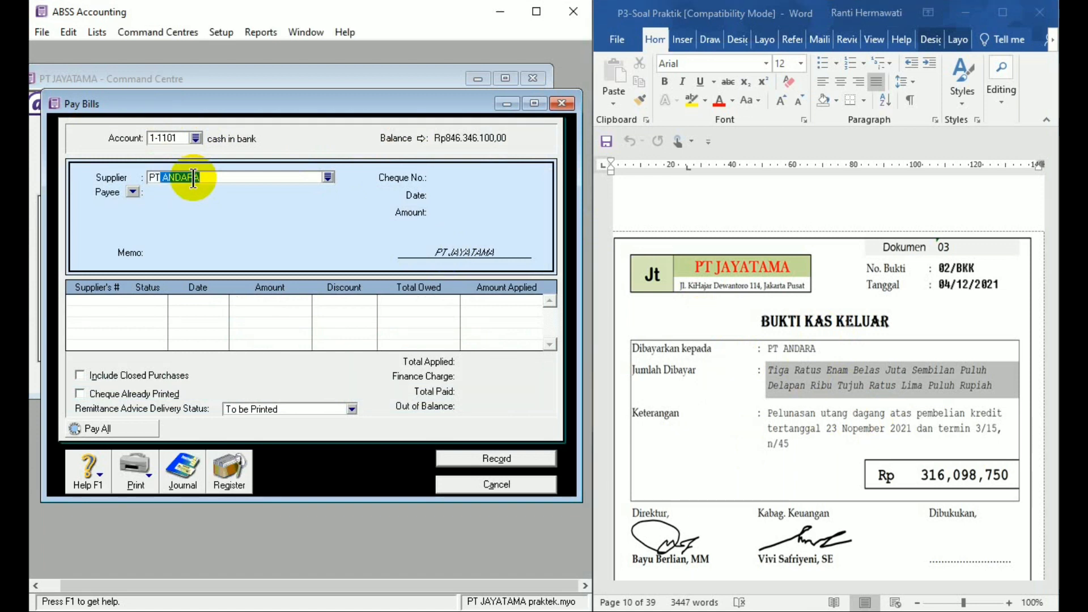
pyautogui.press('Tab')
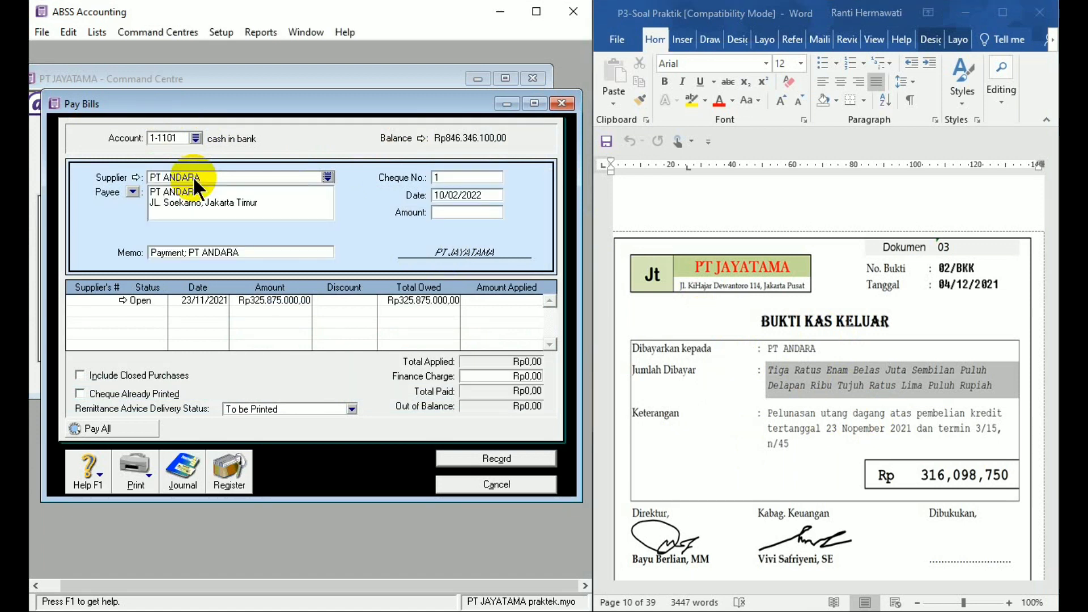
# - Set the bill payment's cheque number to 02/BKK and its date to 4/12/21
pyautogui.click(453, 178)
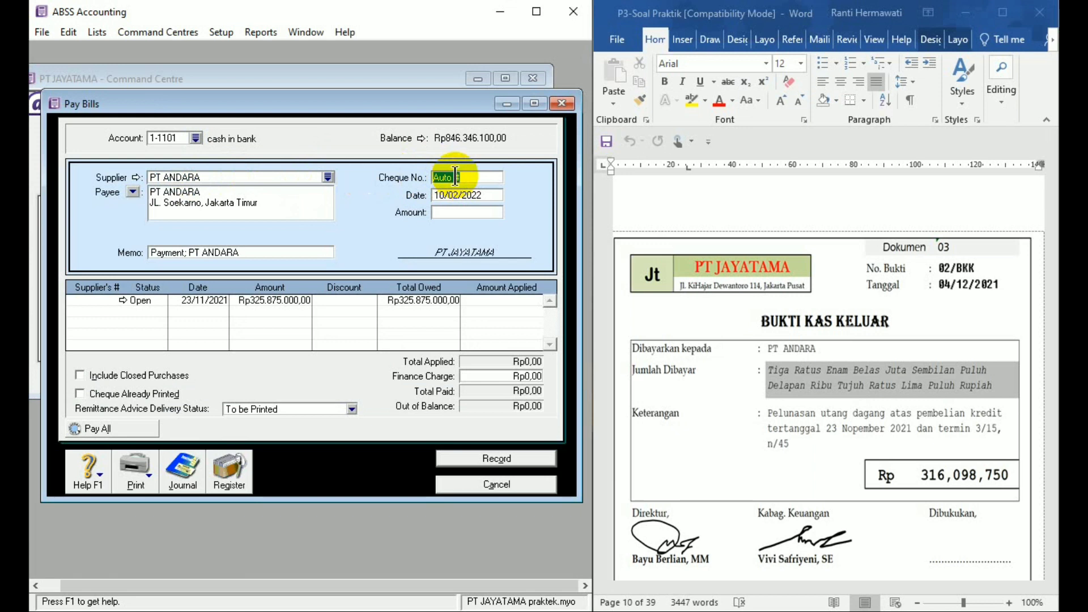
pyautogui.write('02/BKK')
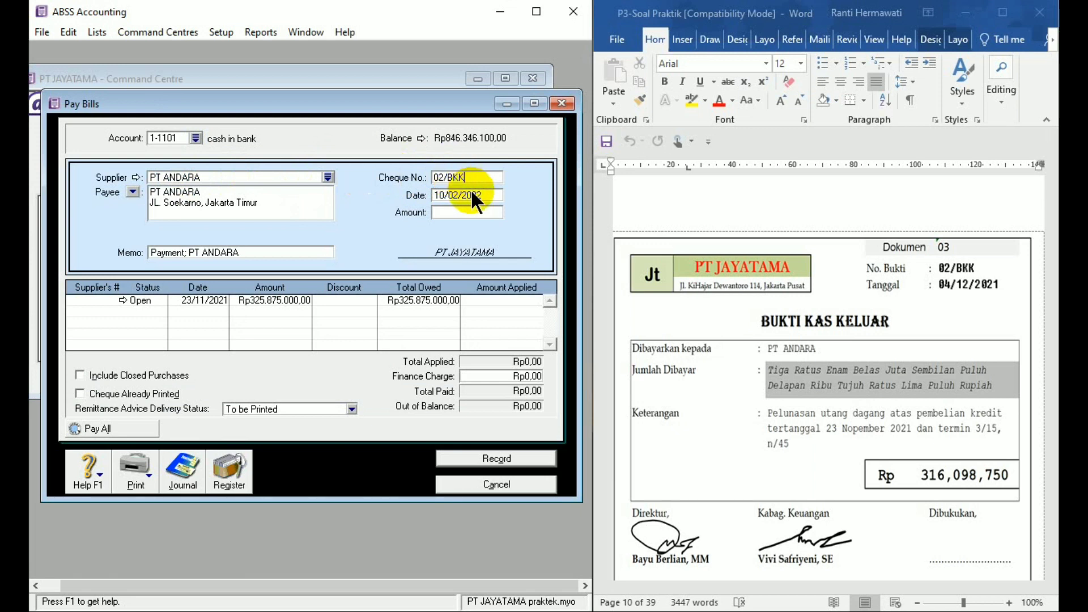
pyautogui.click(472, 195)
pyautogui.write('4/12/21')
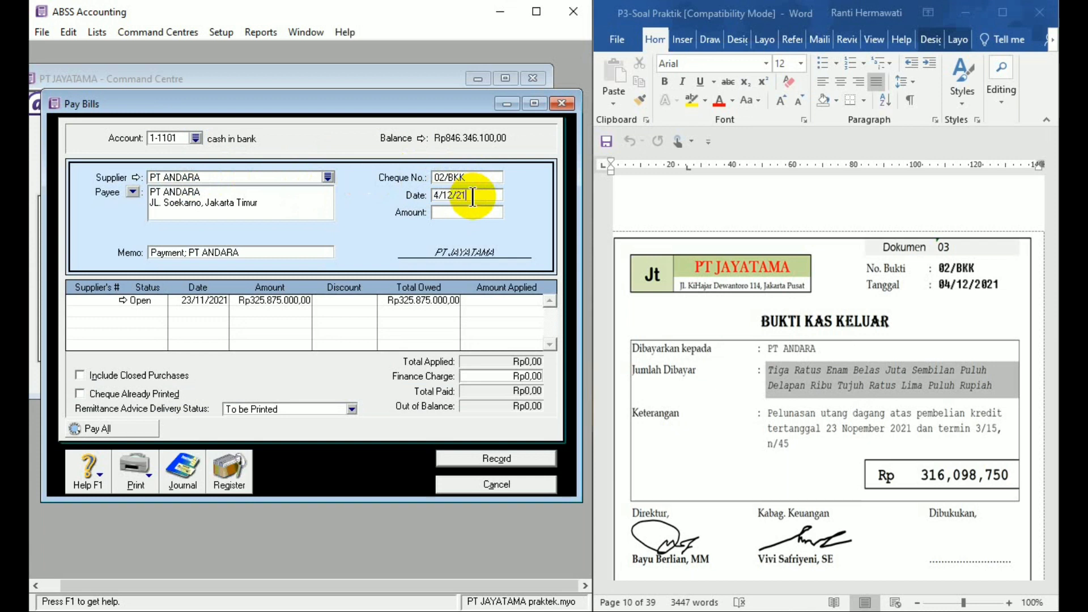
pyautogui.press('Tab')
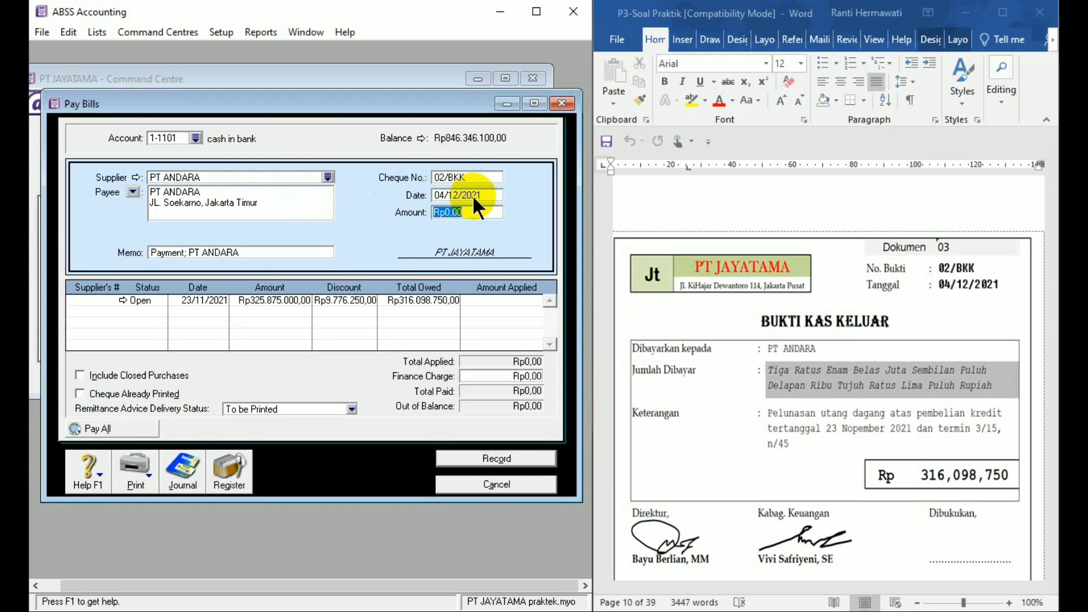
# - Set the payment amount to 316098750 and apply it to PT ANDARA's open bill of 23/11/2021
pyautogui.write('316098')
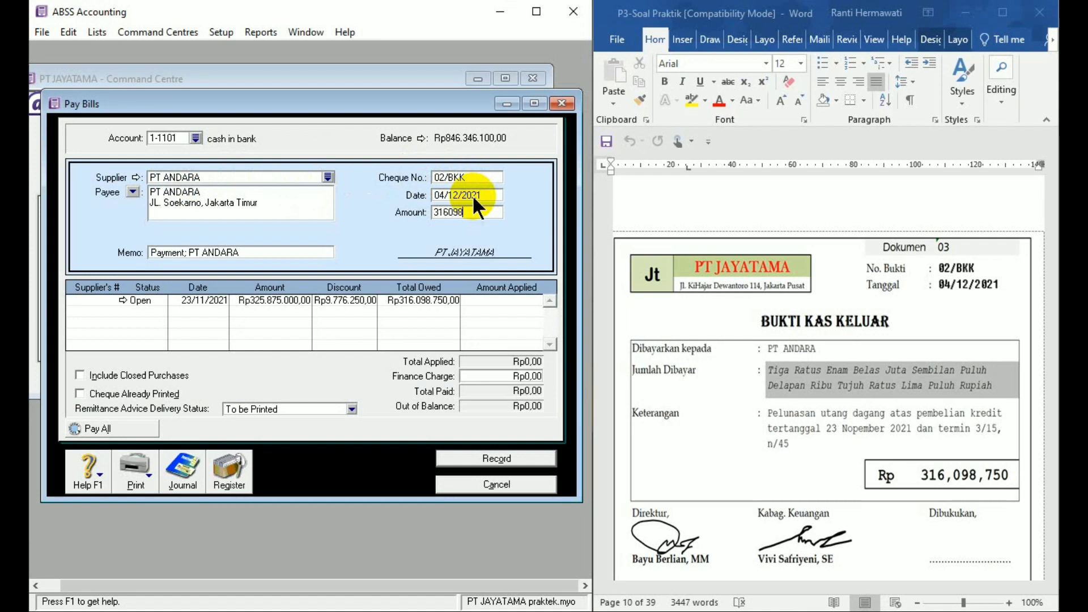
pyautogui.write('750')
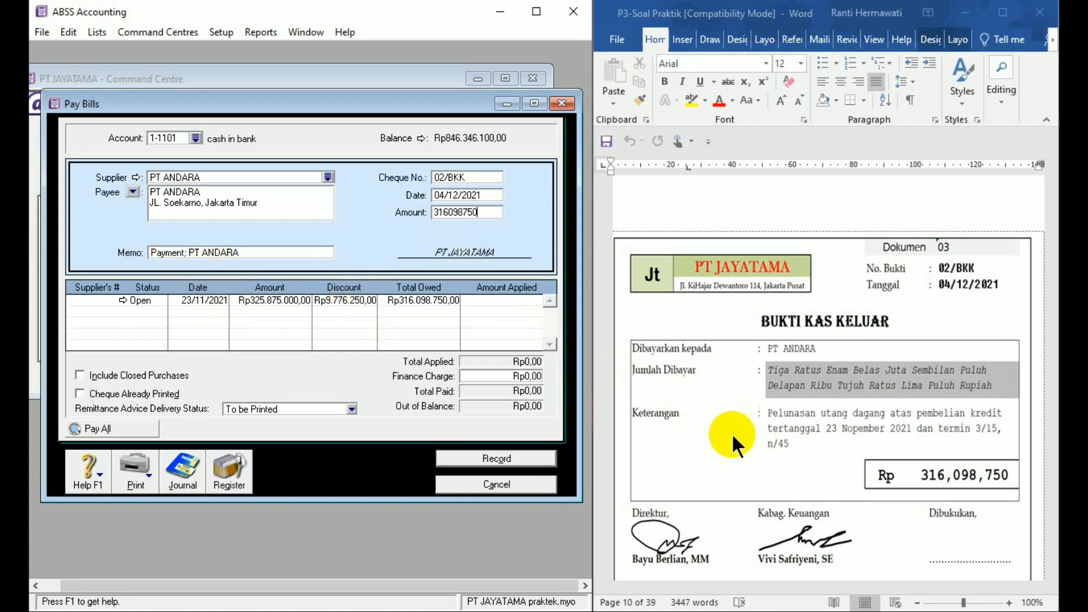
pyautogui.click(472, 297)
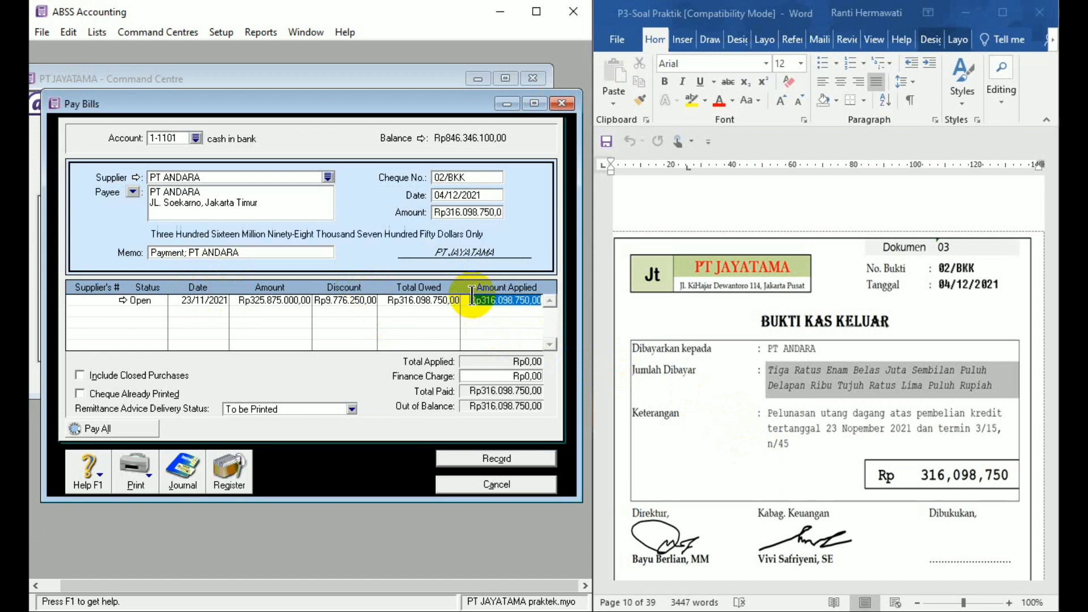
# - Record PT ANDARA's bill payment with the debit memo printing deferred, and close the Pay Bills entry
pyautogui.click(490, 459)
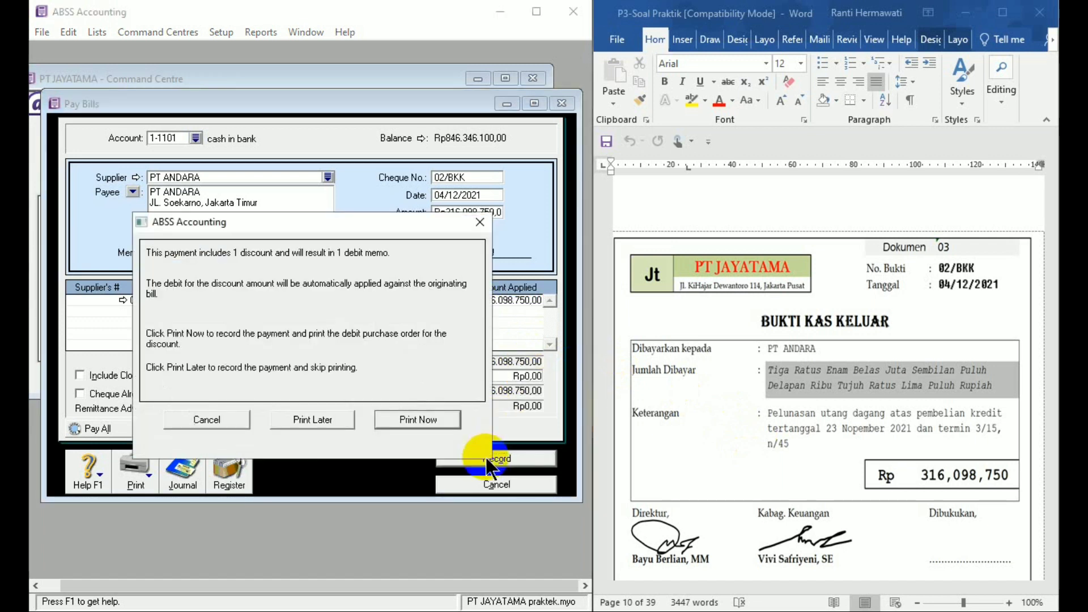
pyautogui.click(313, 419)
pyautogui.click(467, 481)
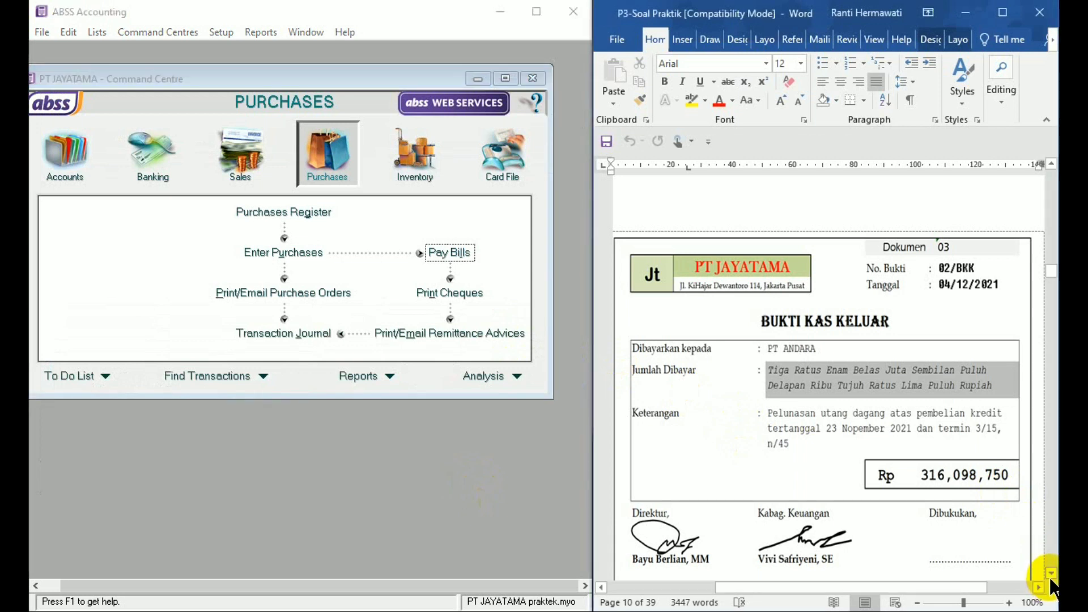
# - Start a Spend Money entry for source document 04, paid from account 1-1102 petty cash
pyautogui.click(1050, 571)
pyautogui.scroll(-9, 1049, 571)
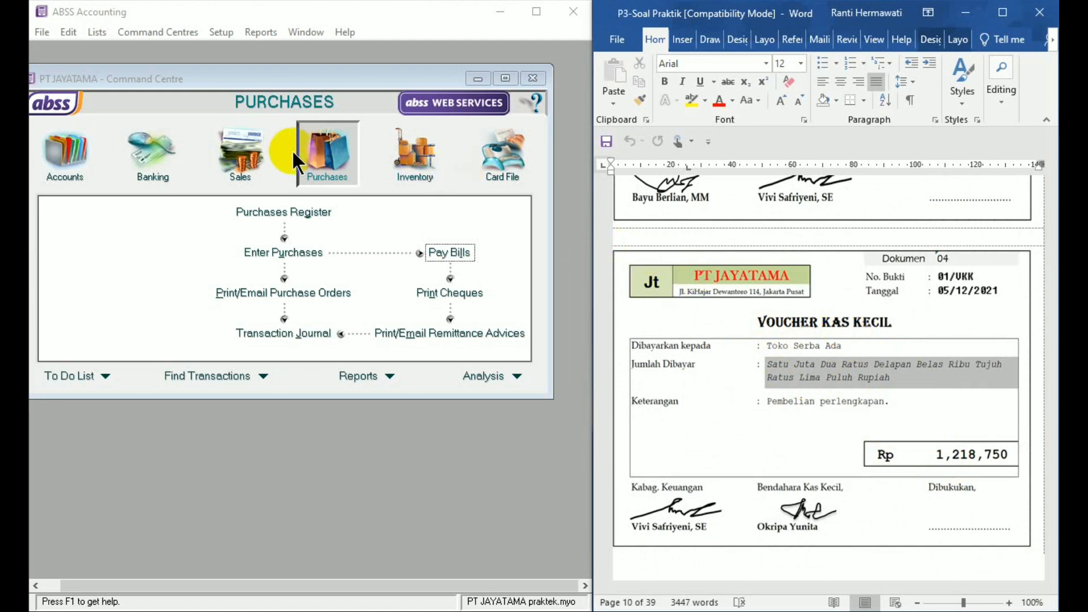
pyautogui.click(168, 153)
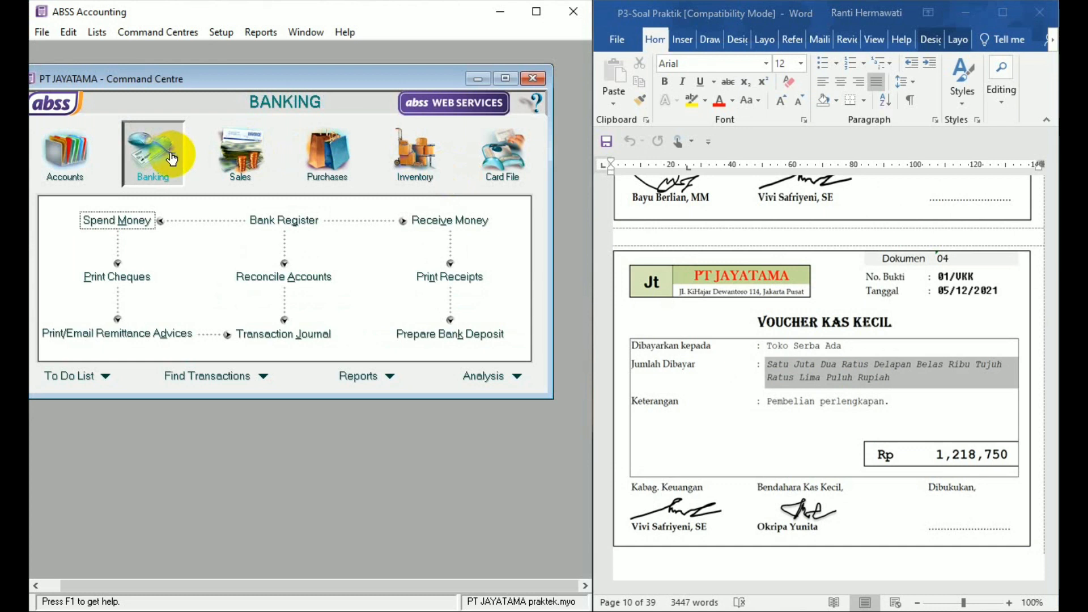
pyautogui.click(145, 226)
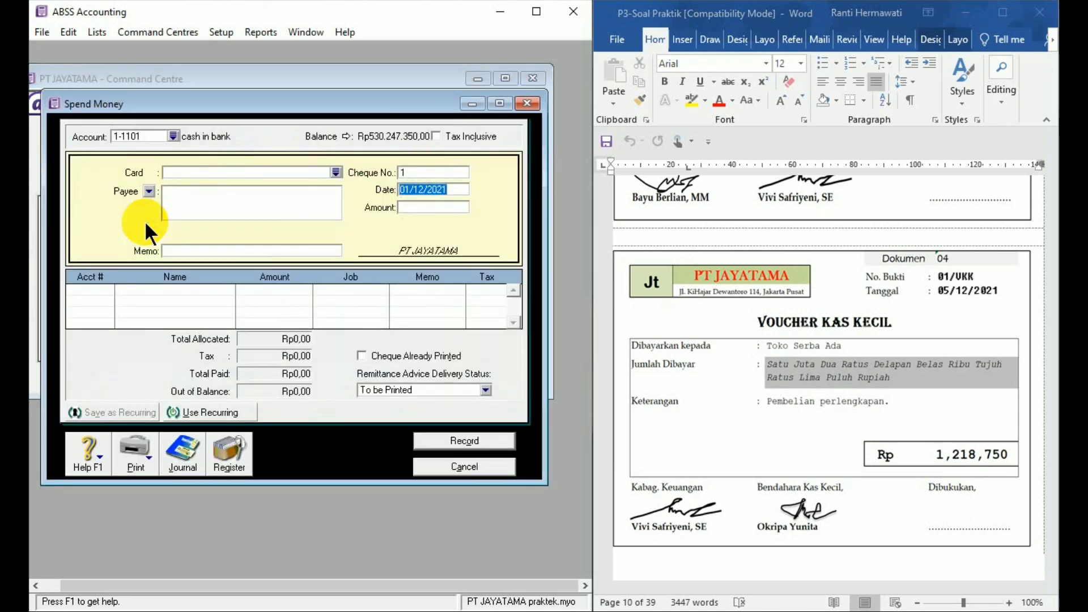
pyautogui.click(174, 136)
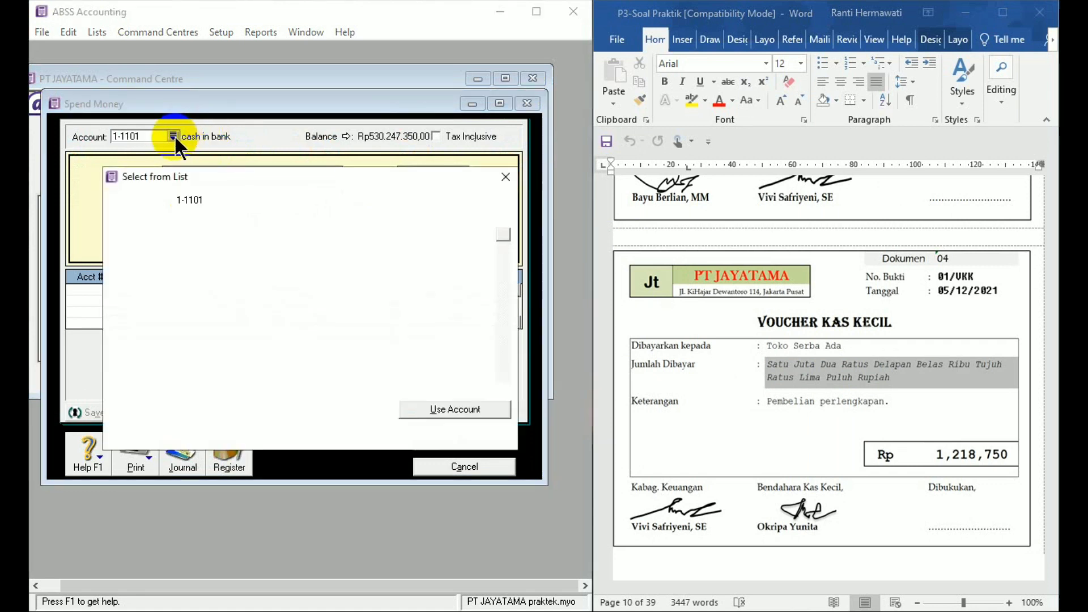
pyautogui.doubleClick(186, 232)
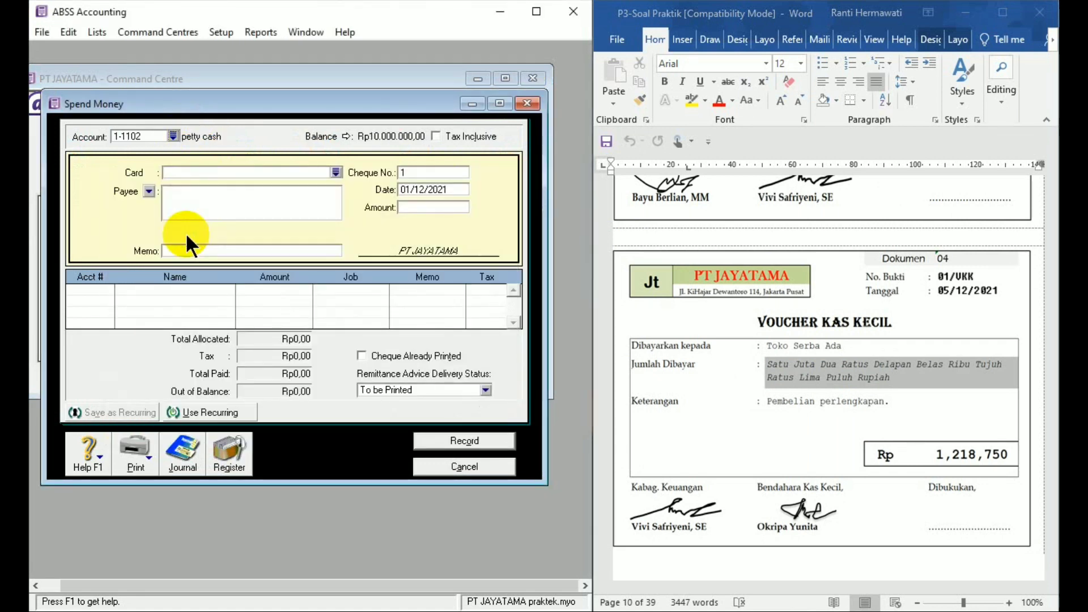
# - Set the petty cash payment's cheque number to 01/VKK and its date to 5/12/21
pyautogui.click(430, 172)
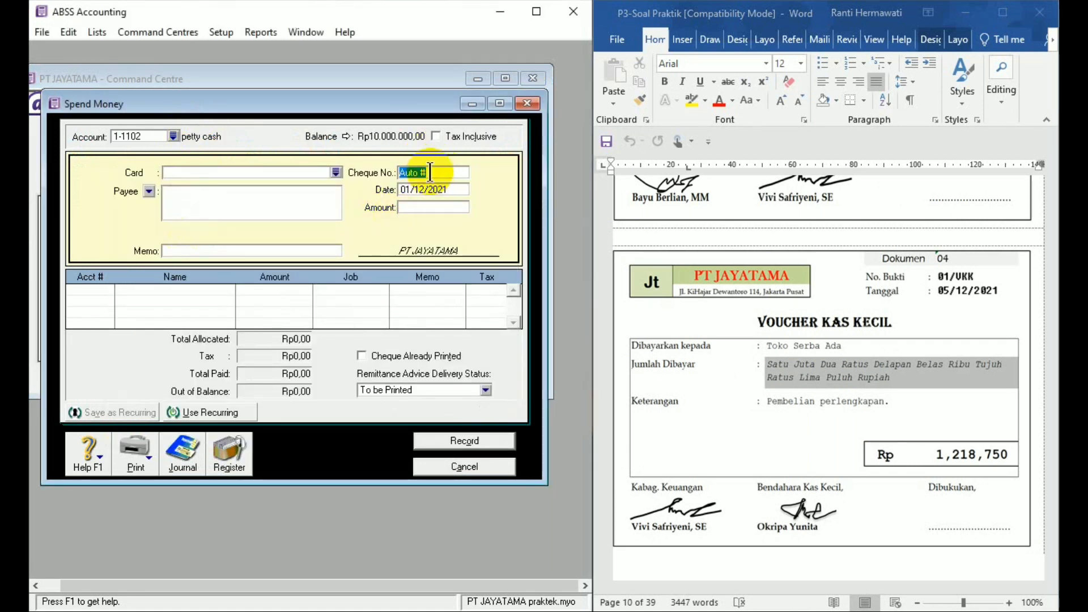
pyautogui.write('01/')
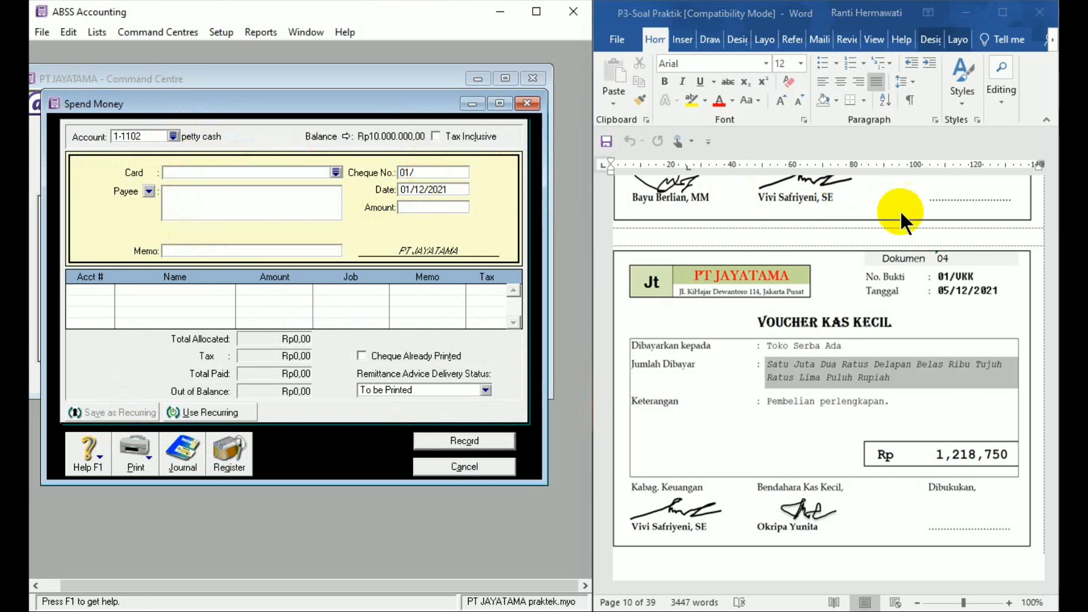
pyautogui.write('V')
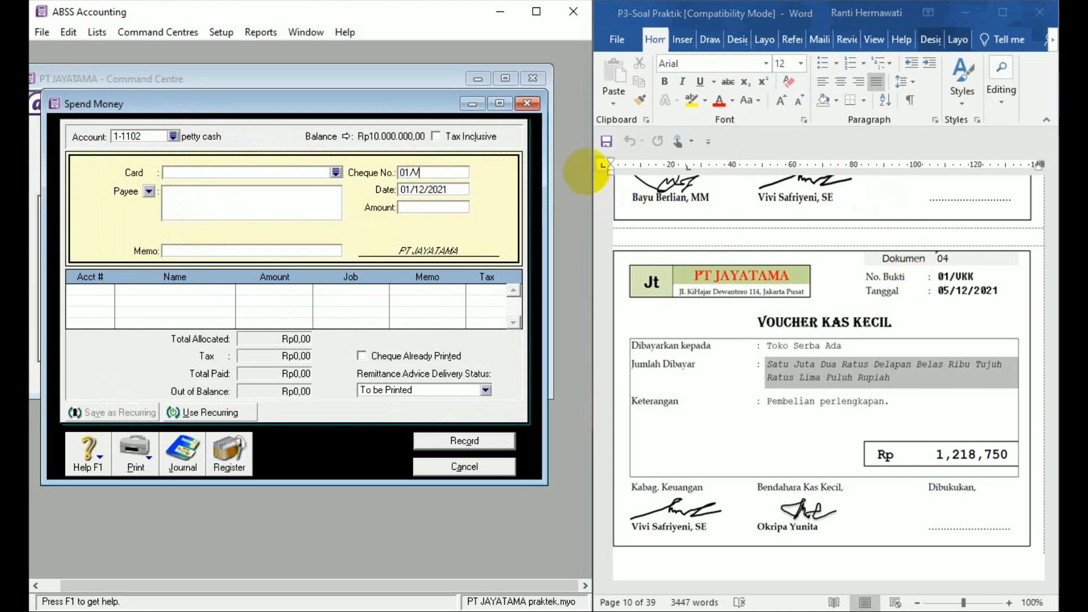
pyautogui.write('KK')
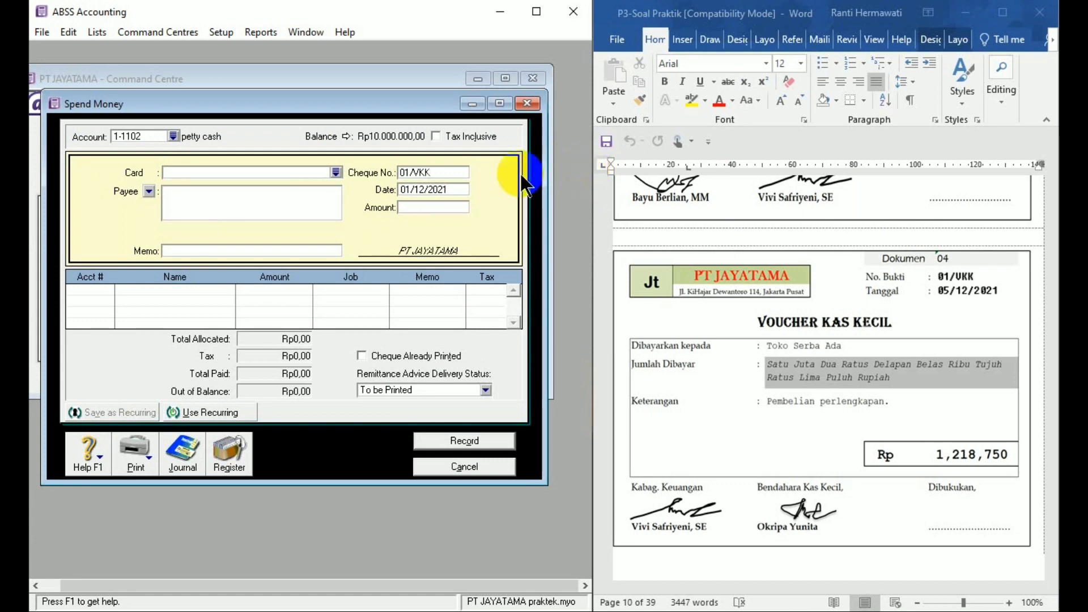
pyautogui.click(455, 187)
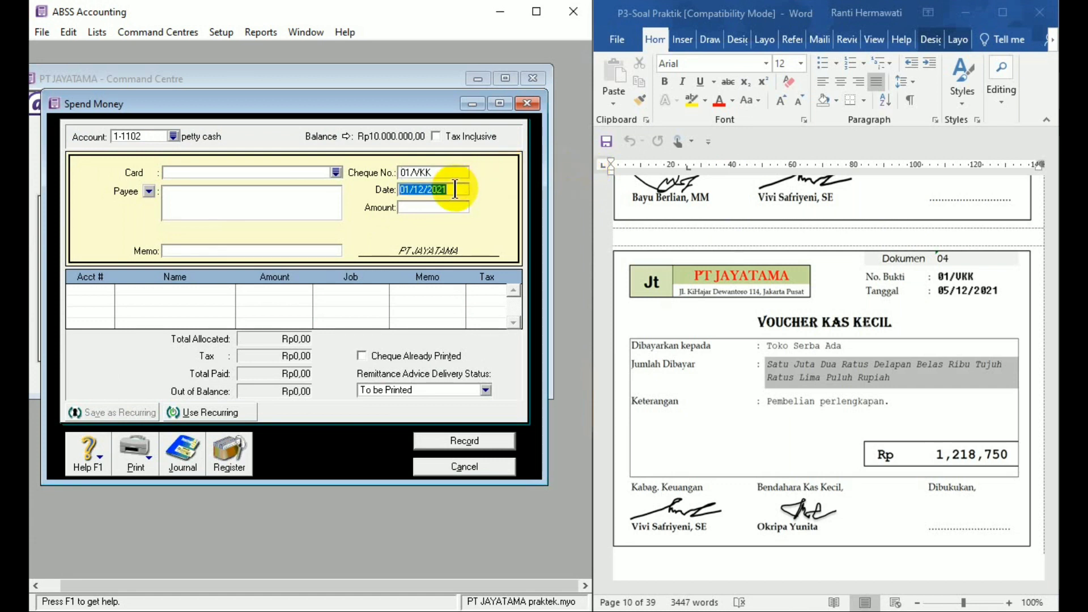
pyautogui.write('5/12/21')
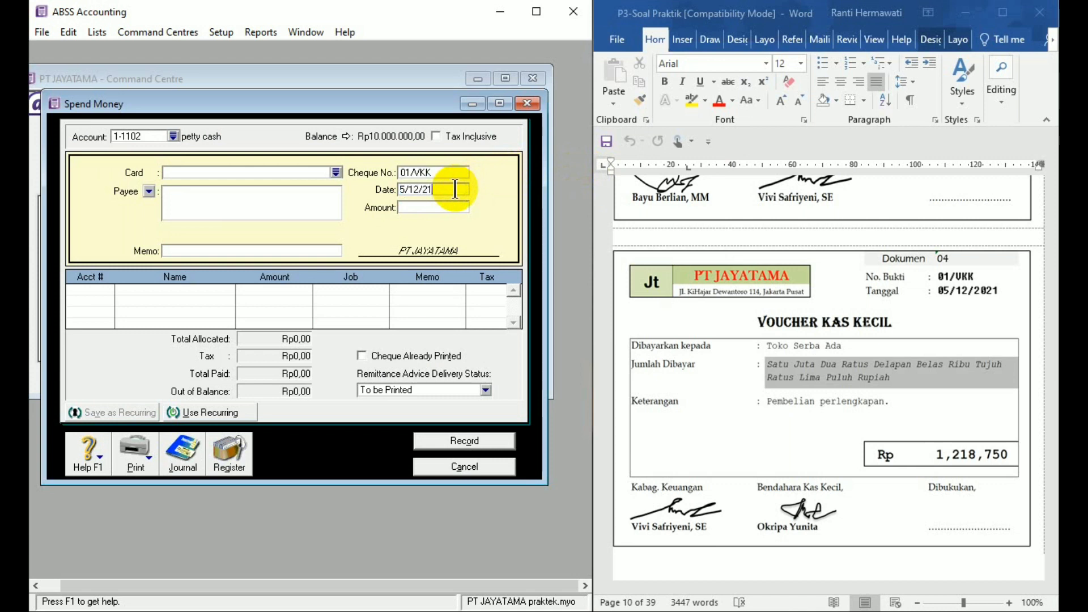
# - Set the petty cash payment's amount to 1218750 and enter TOKO SERBA ADA as the payee
pyautogui.click(432, 206)
pyautogui.write('12')
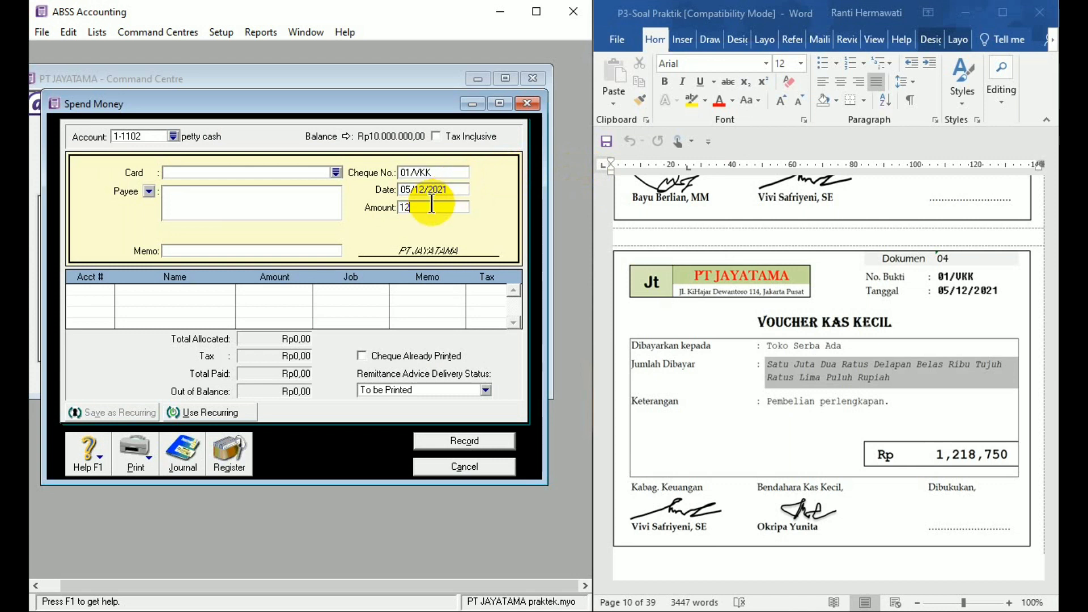
pyautogui.write('18750')
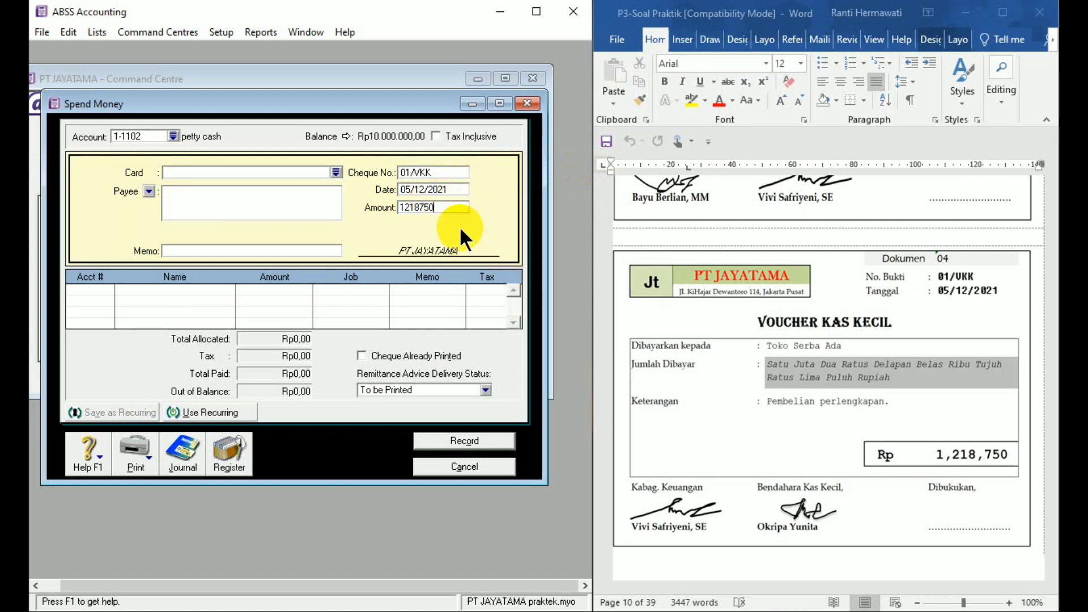
pyautogui.click(306, 189)
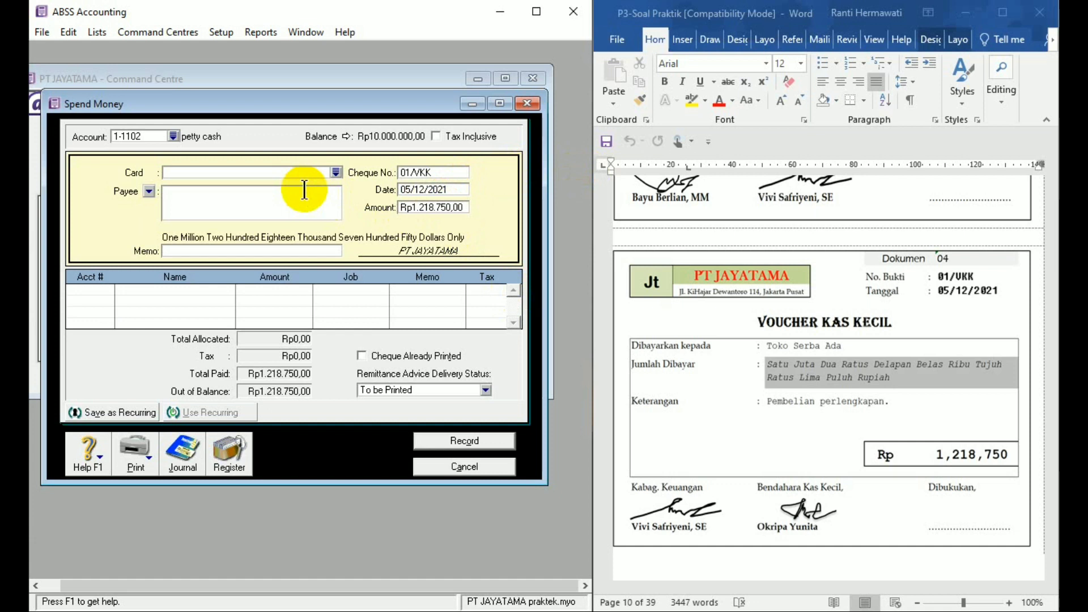
pyautogui.write('TOKO SERBA ')
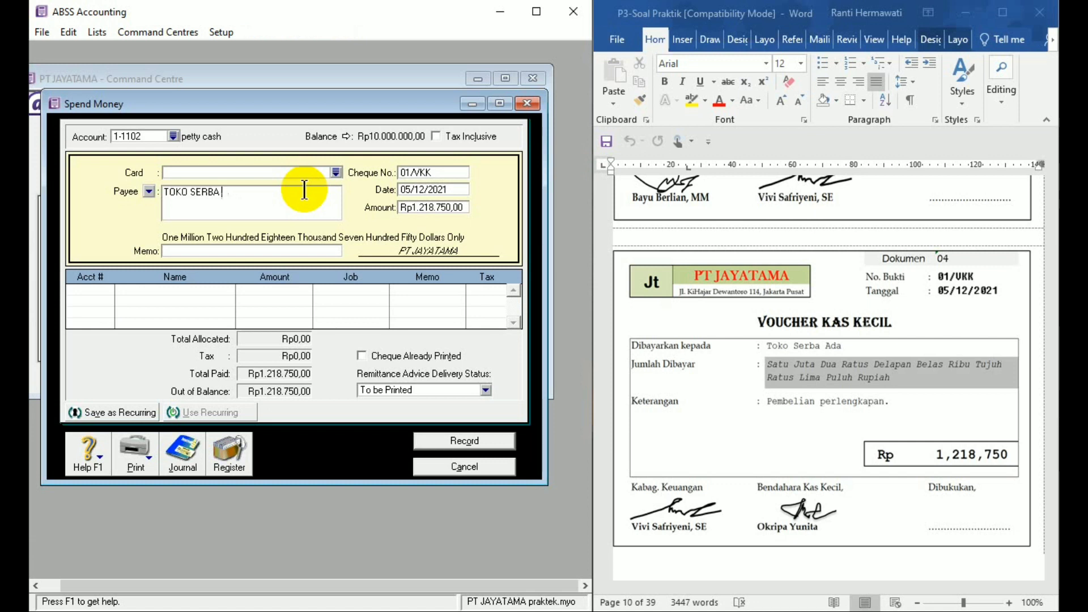
pyautogui.write('ADA')
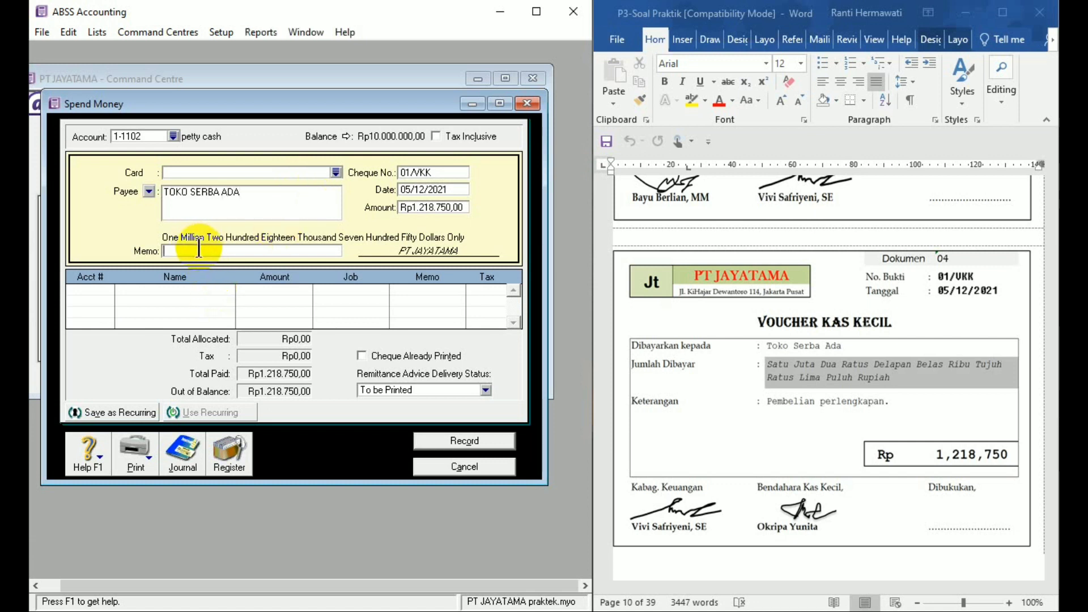
pyautogui.write('Pembelian perle')
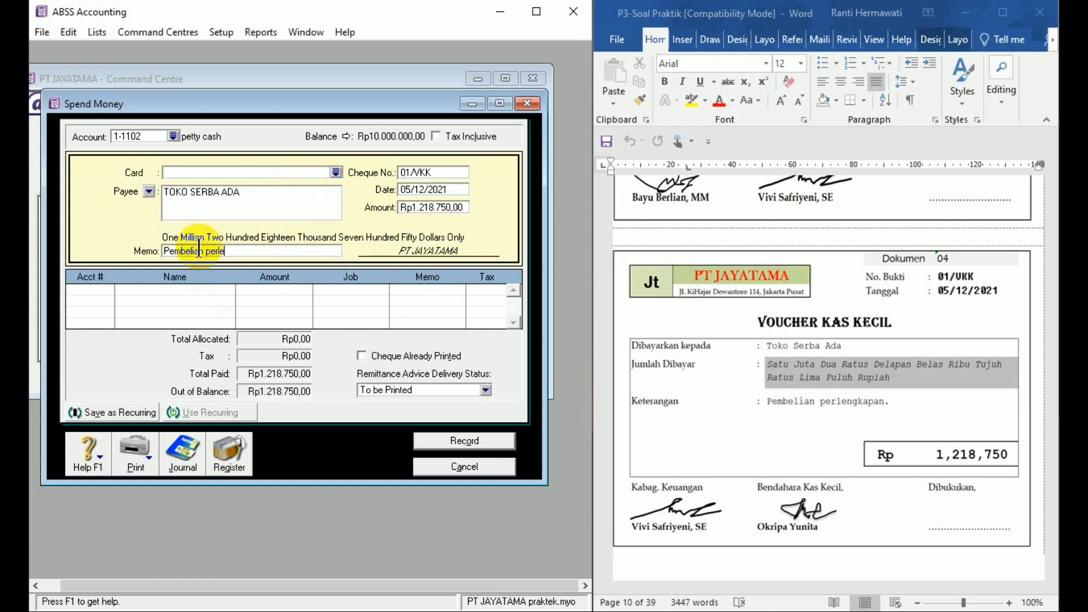
pyautogui.write('ngkapan')
# - Allocate the petty cash payment to account 1-1302 office supplies, record it, and close the Spend Money entry
pyautogui.click(108, 287)
pyautogui.click(107, 286)
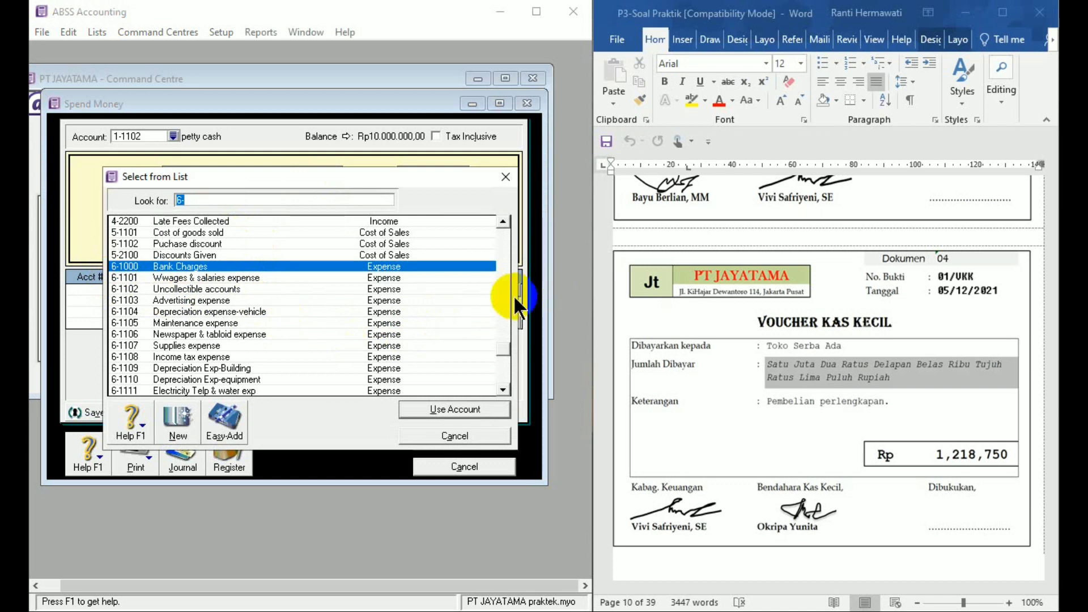
pyautogui.click(503, 221)
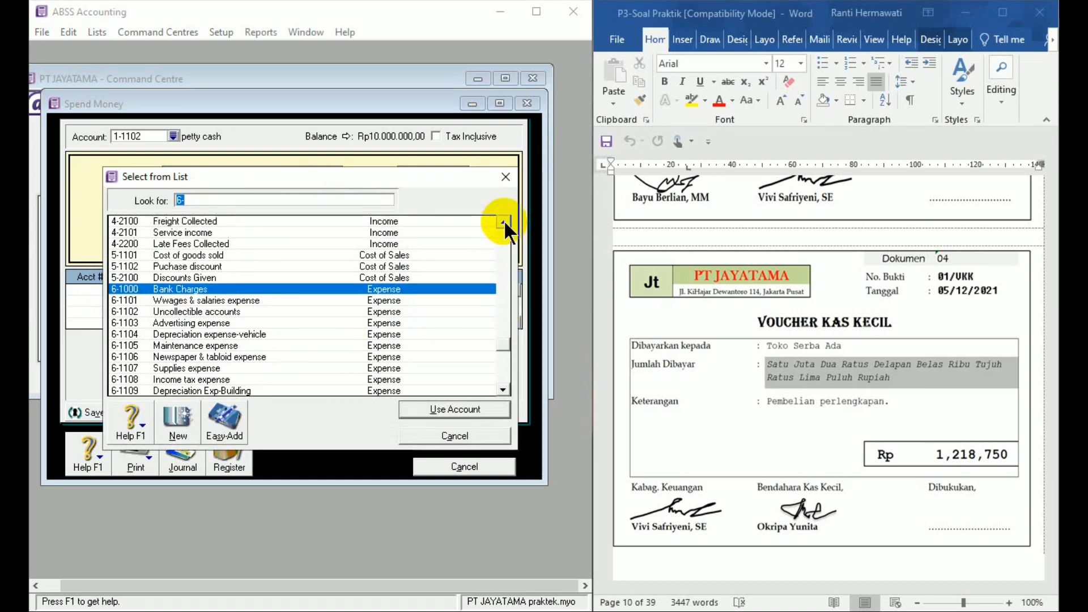
pyautogui.moveTo(504, 221); pyautogui.dragTo(504, 221)
pyautogui.click(503, 221)
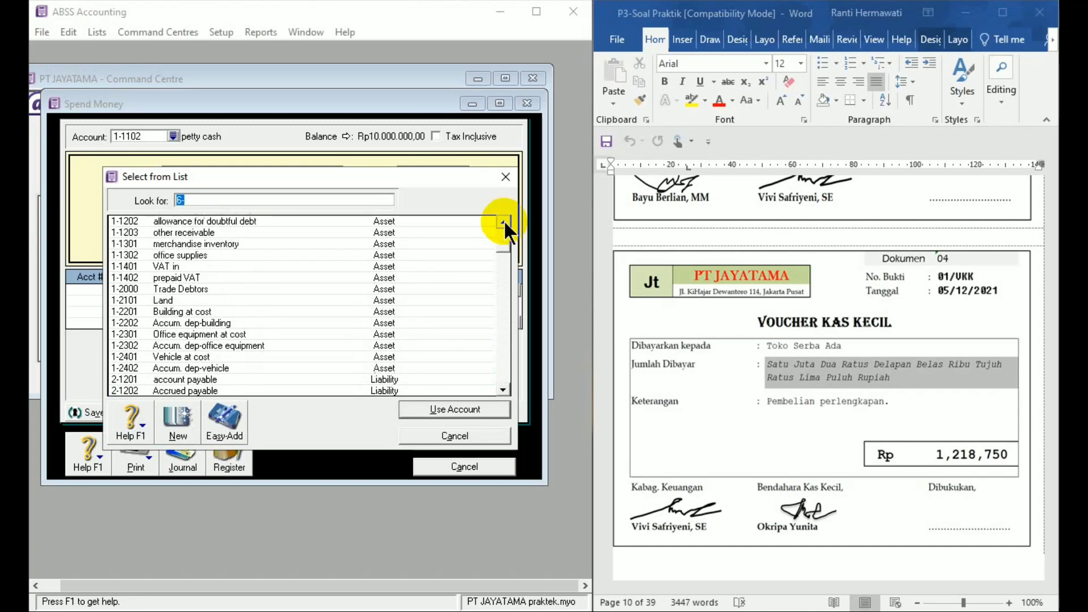
pyautogui.click(503, 221)
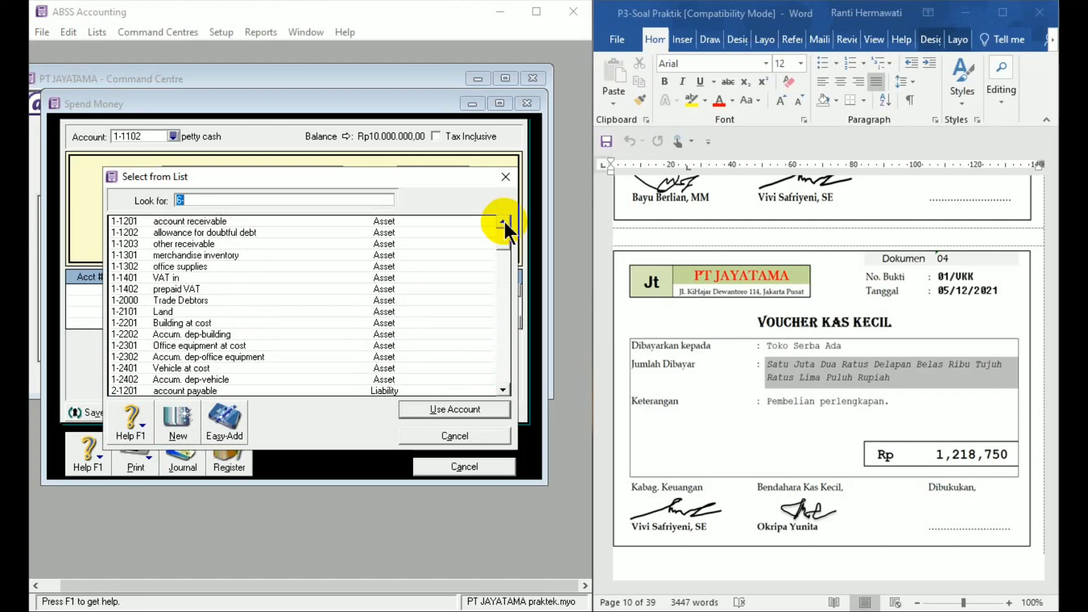
pyautogui.doubleClick(194, 267)
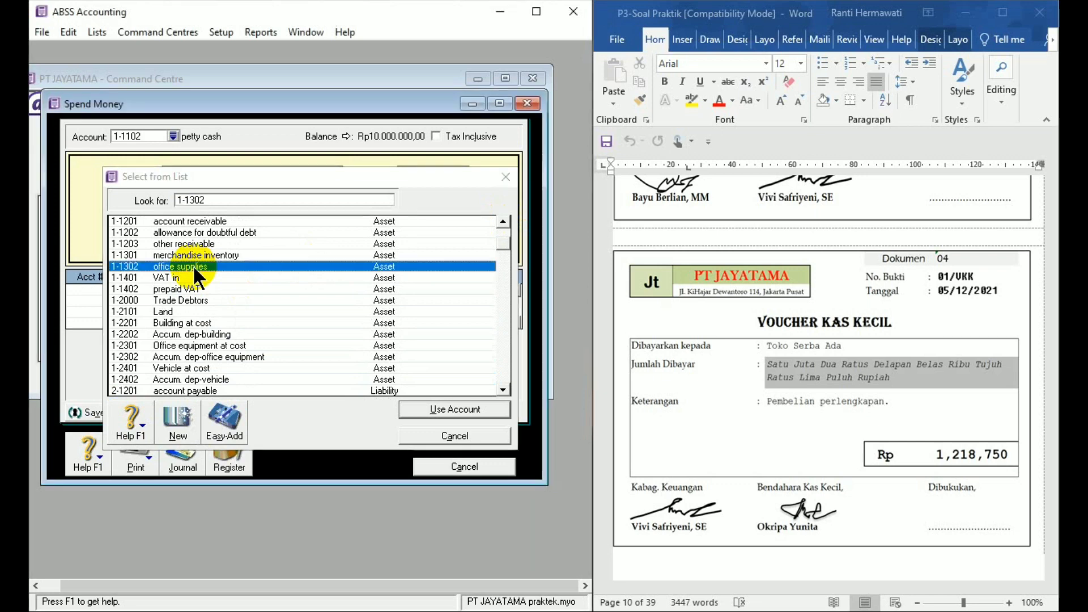
pyautogui.click(426, 440)
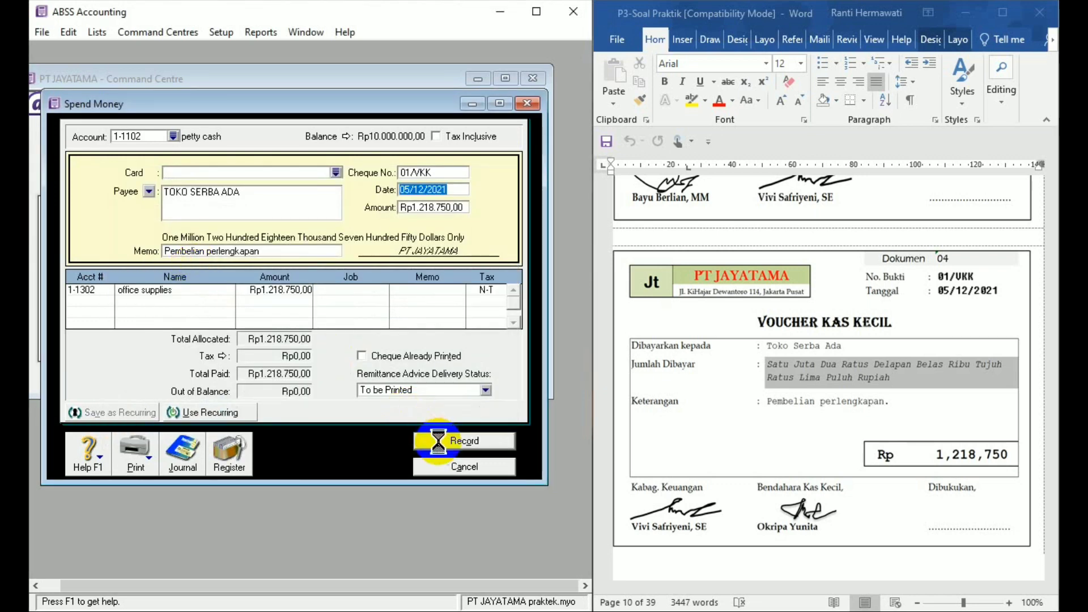
pyautogui.click(505, 468)
# - Start a new sales invoice for source document 05 with TOKO LAVENDER as the customer
pyautogui.click(1041, 555)
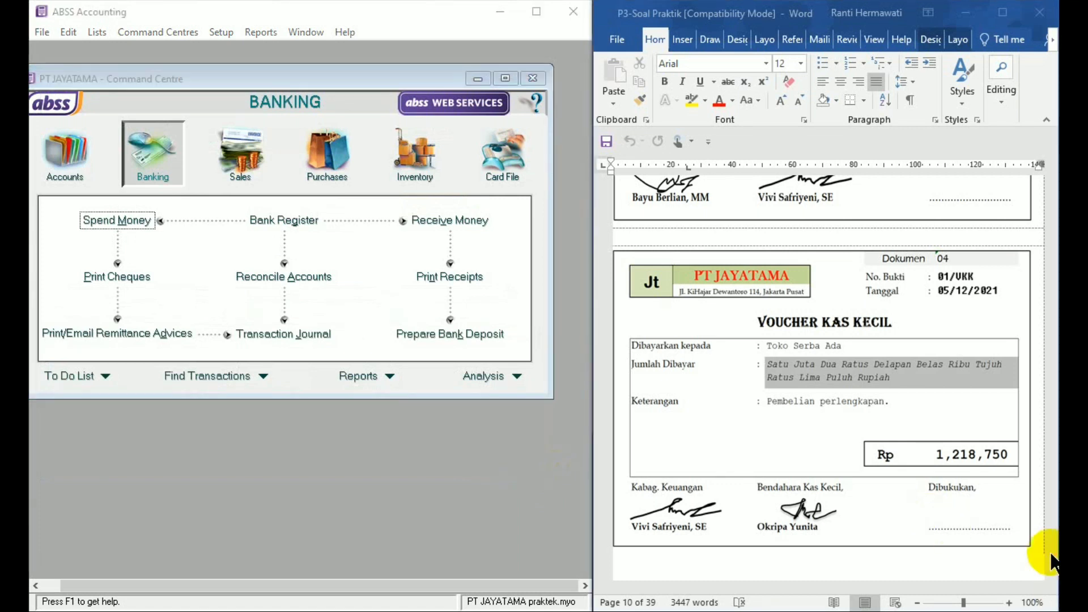
pyautogui.click(1052, 575)
pyautogui.moveTo(1052, 575); pyautogui.dragTo(1051, 575)
pyautogui.click(1052, 574)
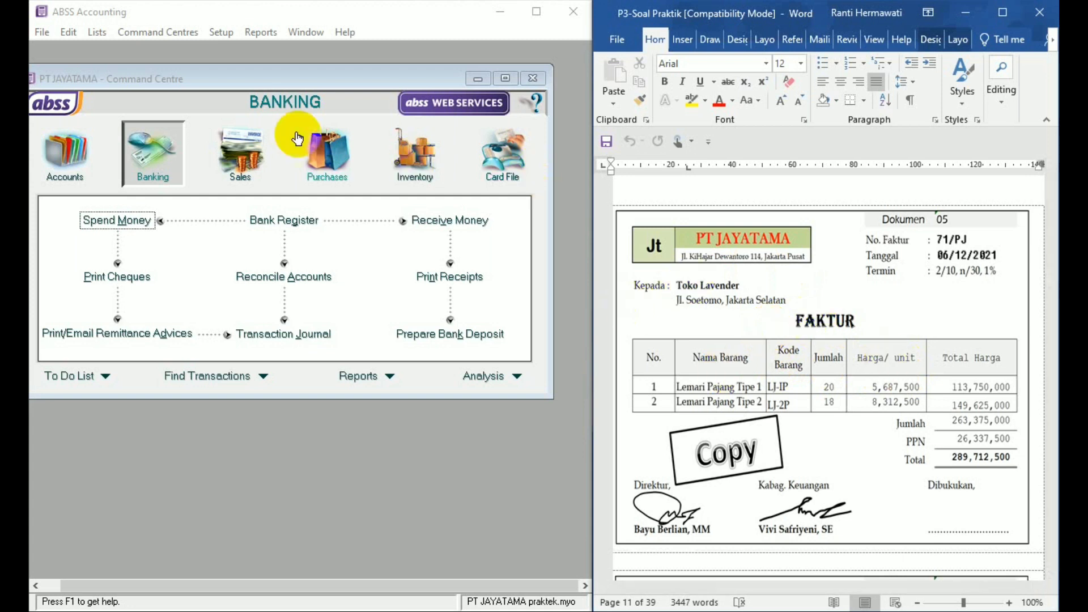
pyautogui.click(228, 162)
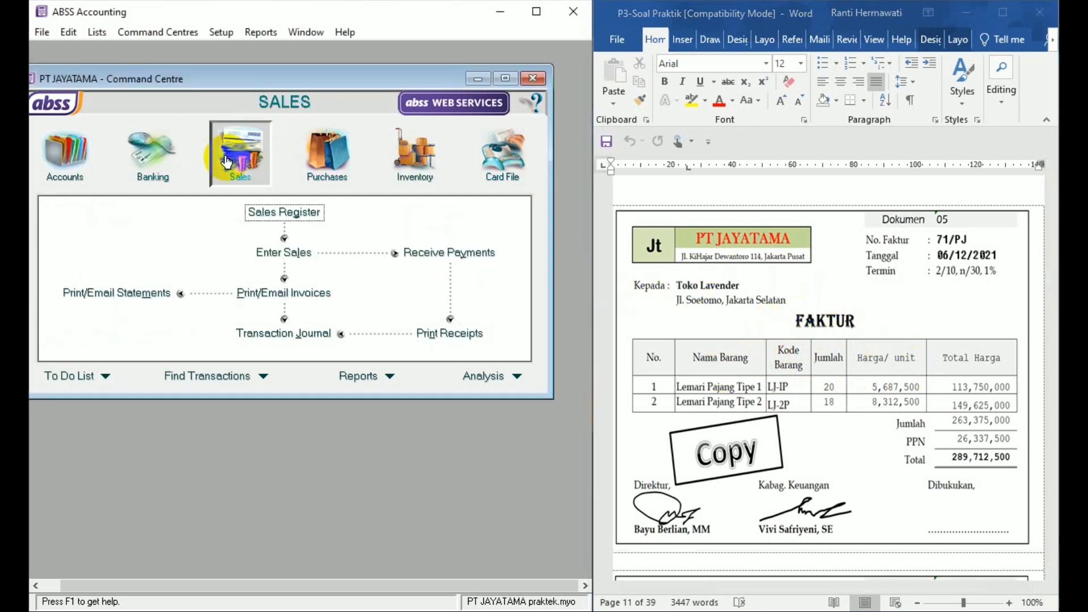
pyautogui.click(274, 250)
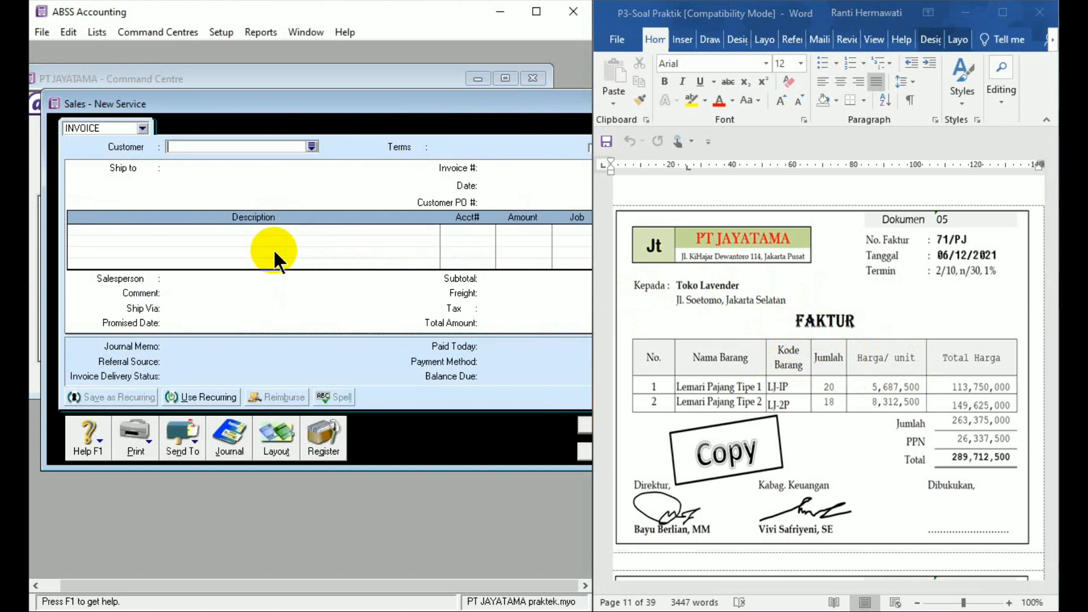
pyautogui.moveTo(423, 104); pyautogui.dragTo(407, 70)
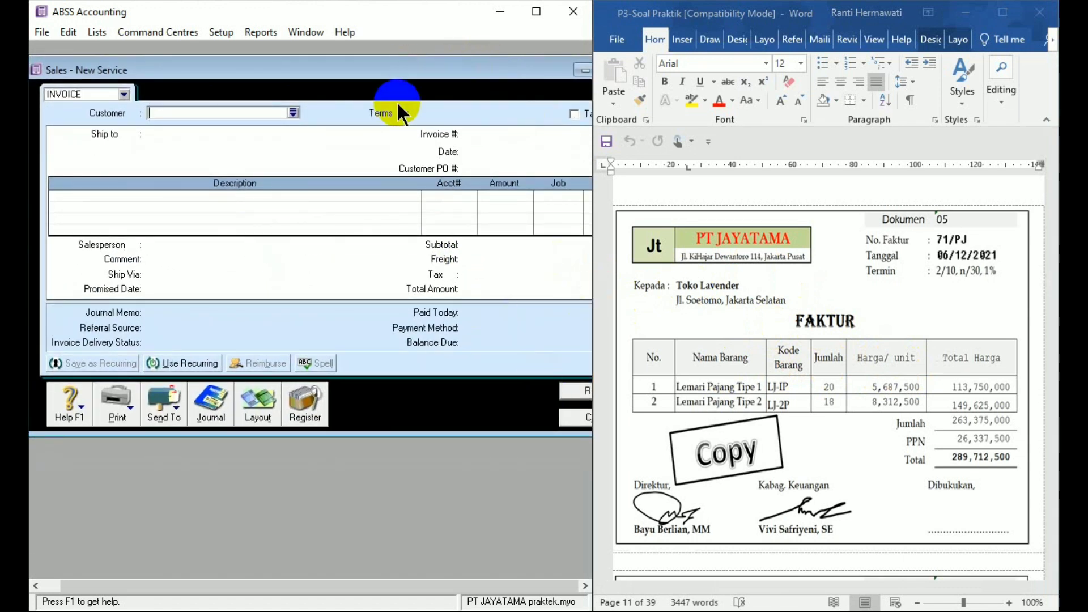
pyautogui.write('T')
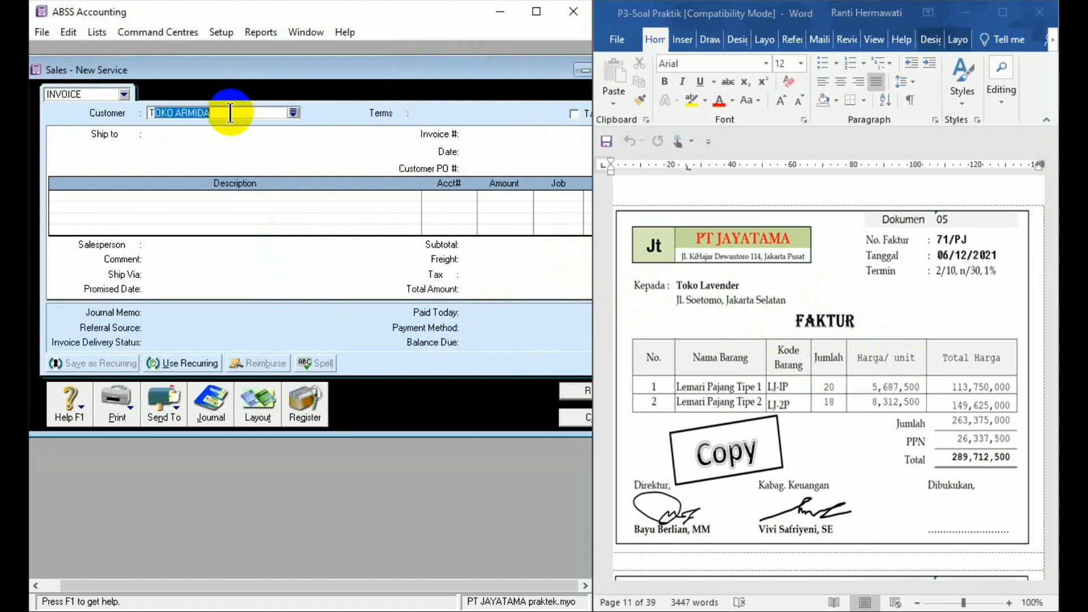
pyautogui.write('OKO LAVENDER')
pyautogui.press('Tab')
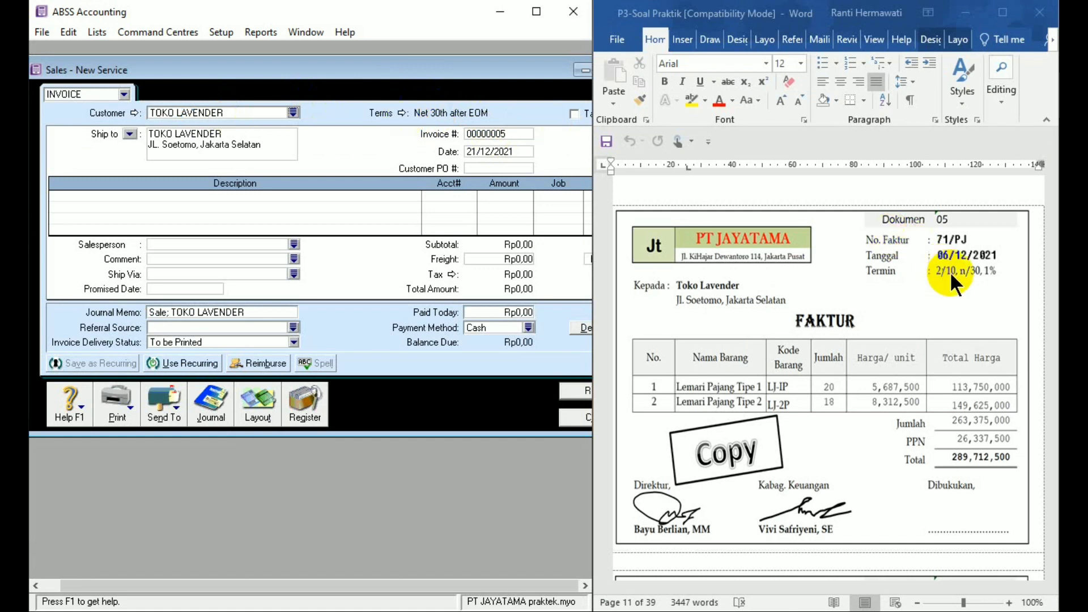
# - Set the invoice's credit terms to In a Given # of Days: 10 discount days, 30 balance due days, 2% early-payment discount, 1% monthly late charge
pyautogui.click(401, 110)
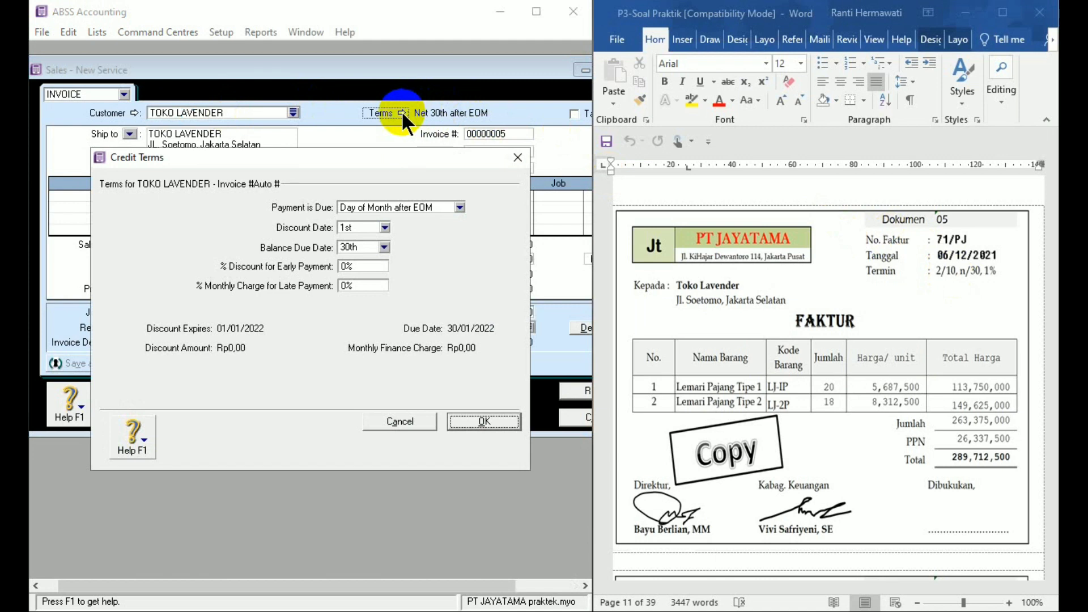
pyautogui.click(459, 208)
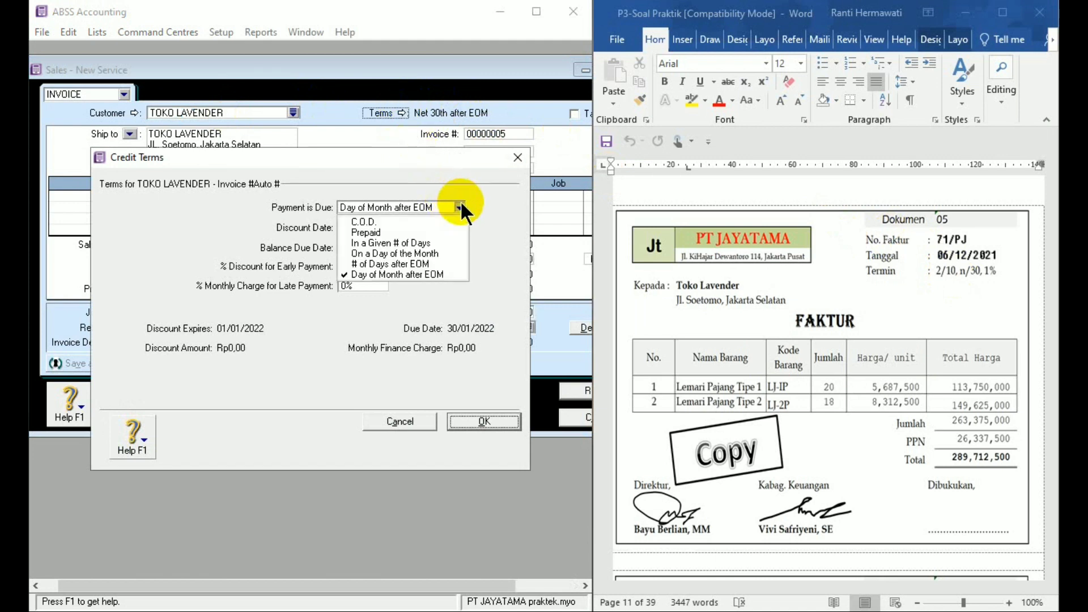
pyautogui.click(429, 242)
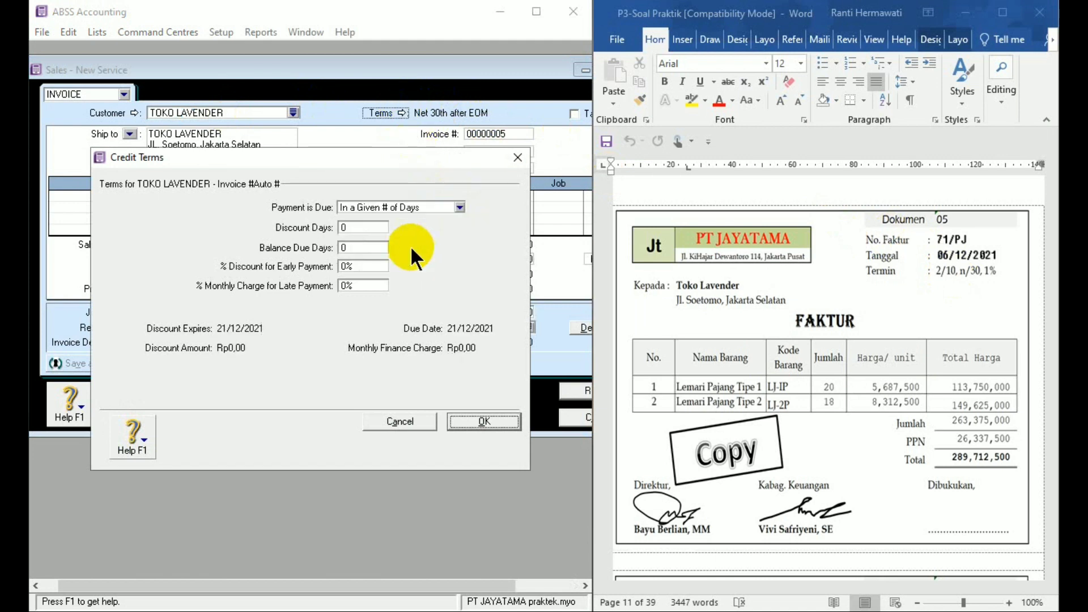
pyautogui.click(348, 228)
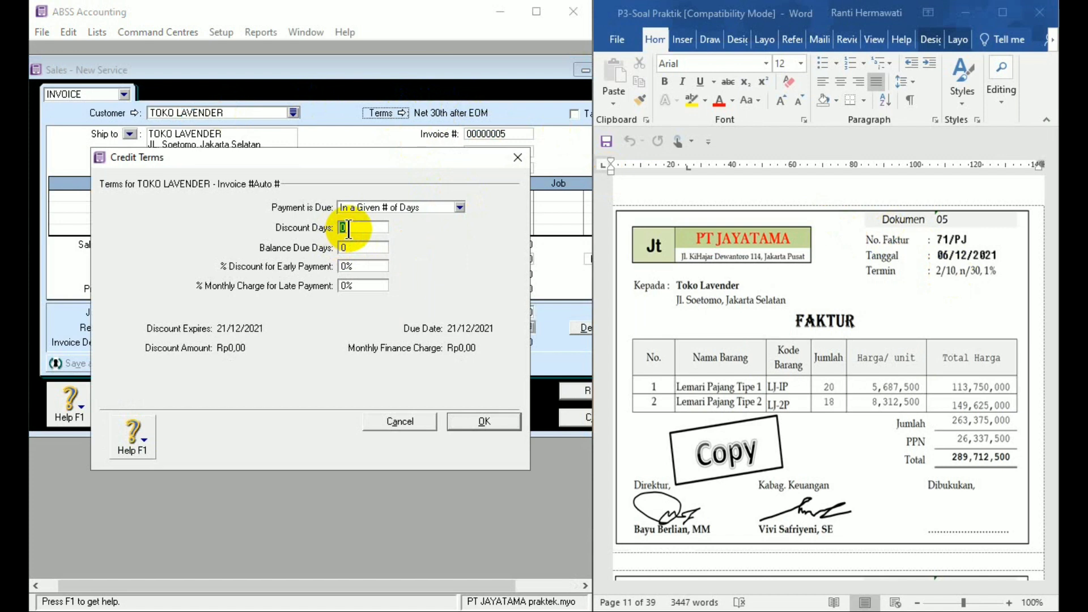
pyautogui.write('10')
pyautogui.click(348, 247)
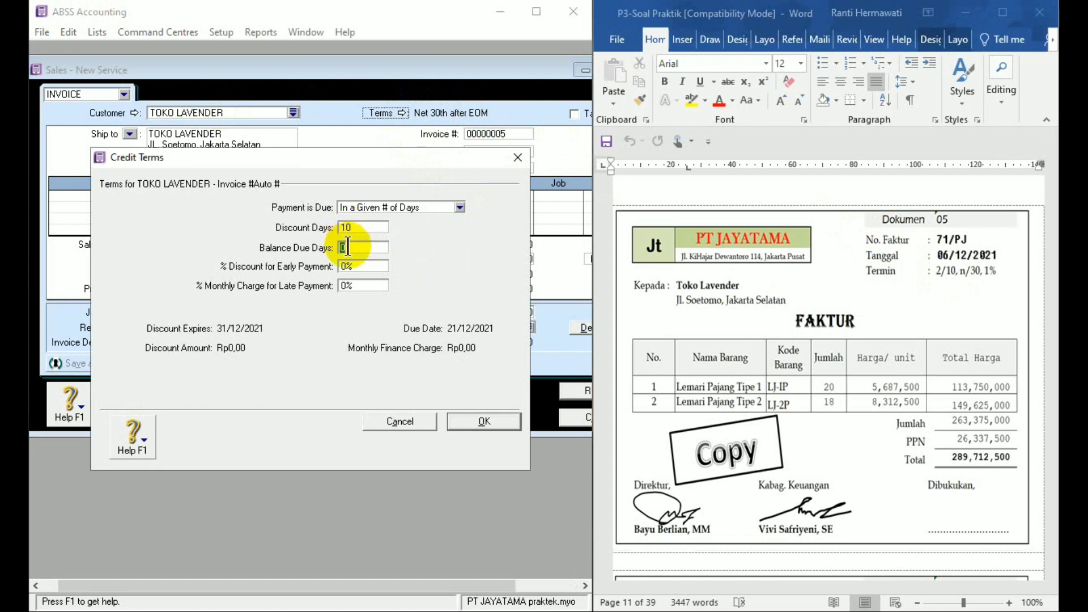
pyautogui.write('30')
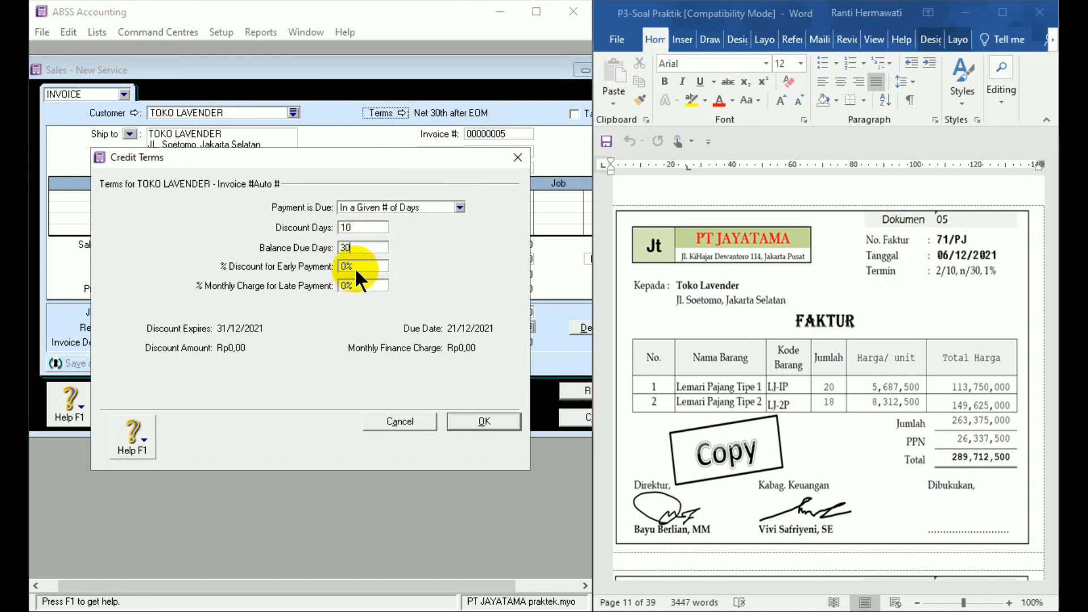
pyautogui.click(355, 267)
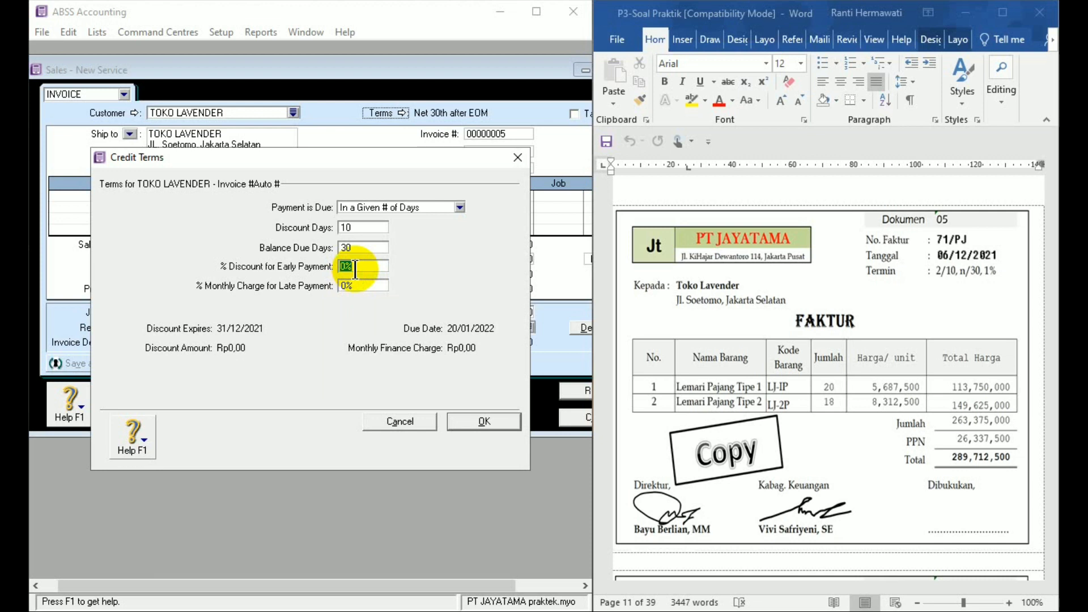
pyautogui.write('2')
pyautogui.write('1')
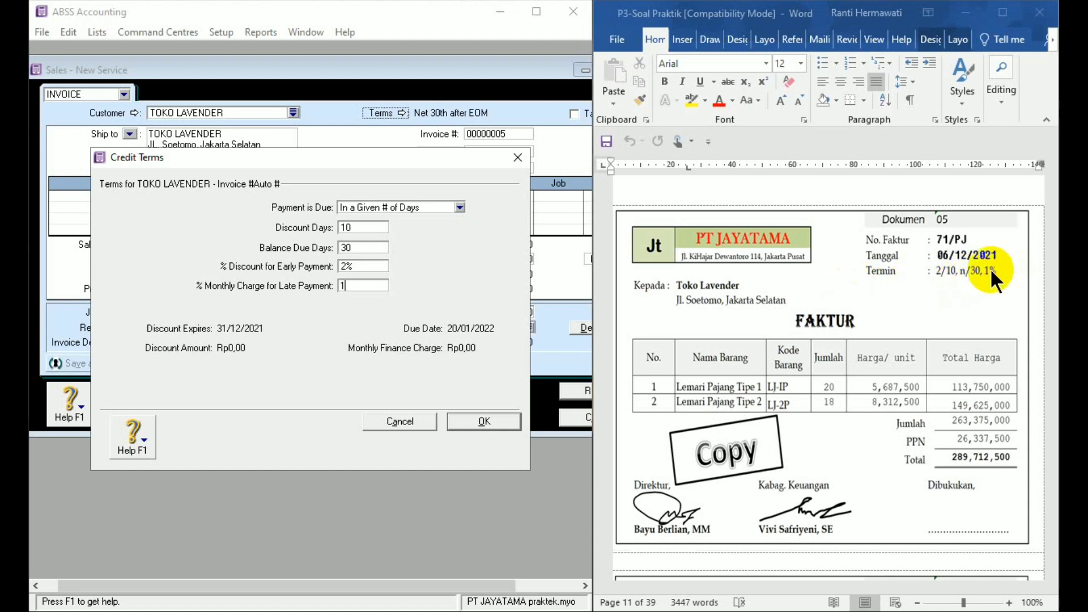
pyautogui.click(478, 421)
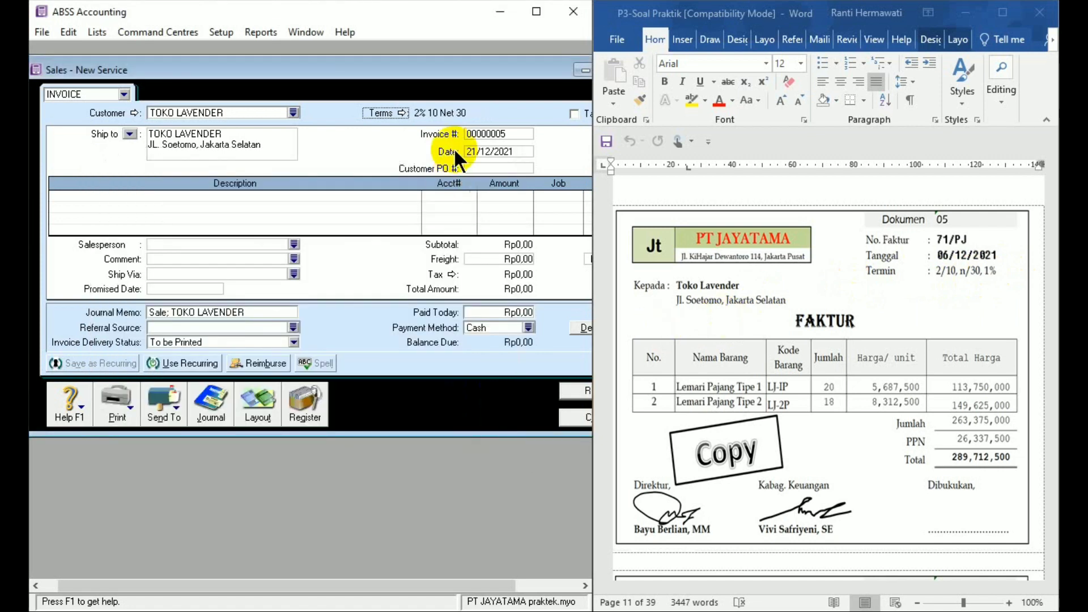
# - Set the sales invoice number to 71/PJ and its date to 06/12/2021
pyautogui.click(500, 134)
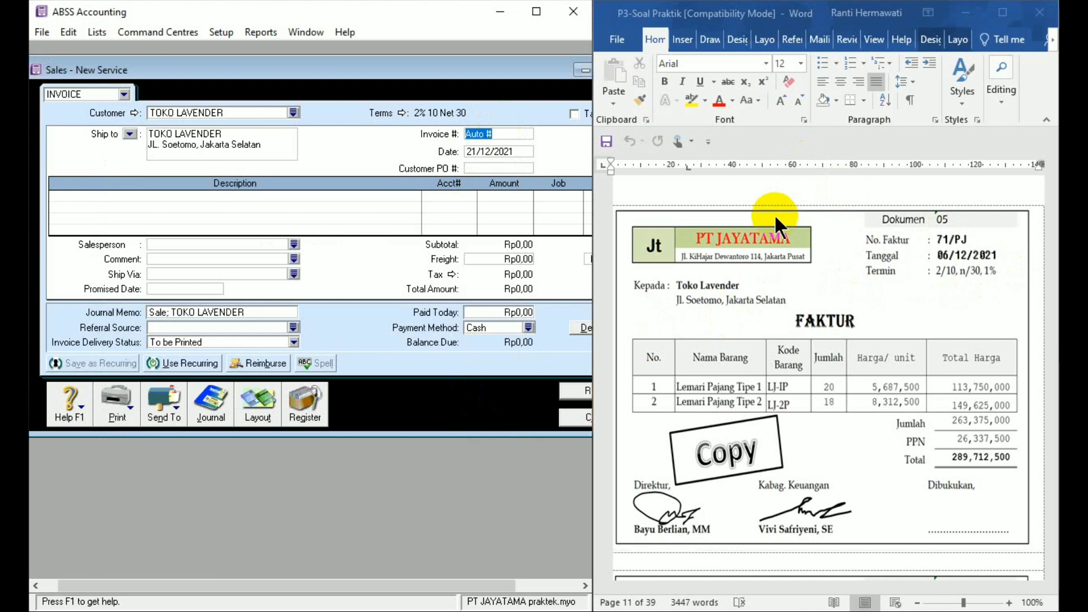
pyautogui.write('71/PJ')
pyautogui.click(487, 152)
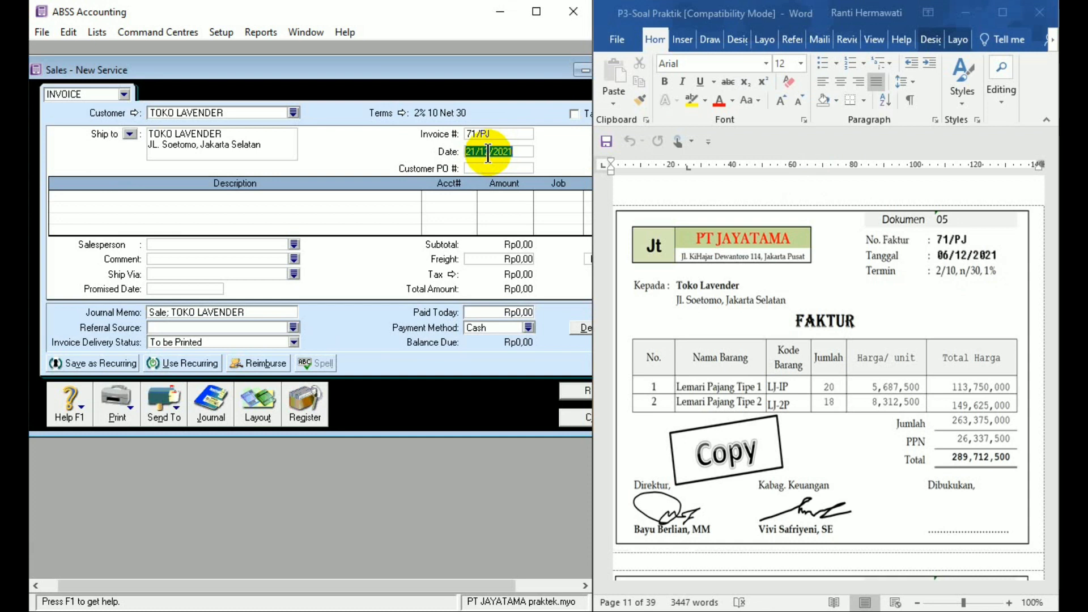
pyautogui.write('6/12/21')
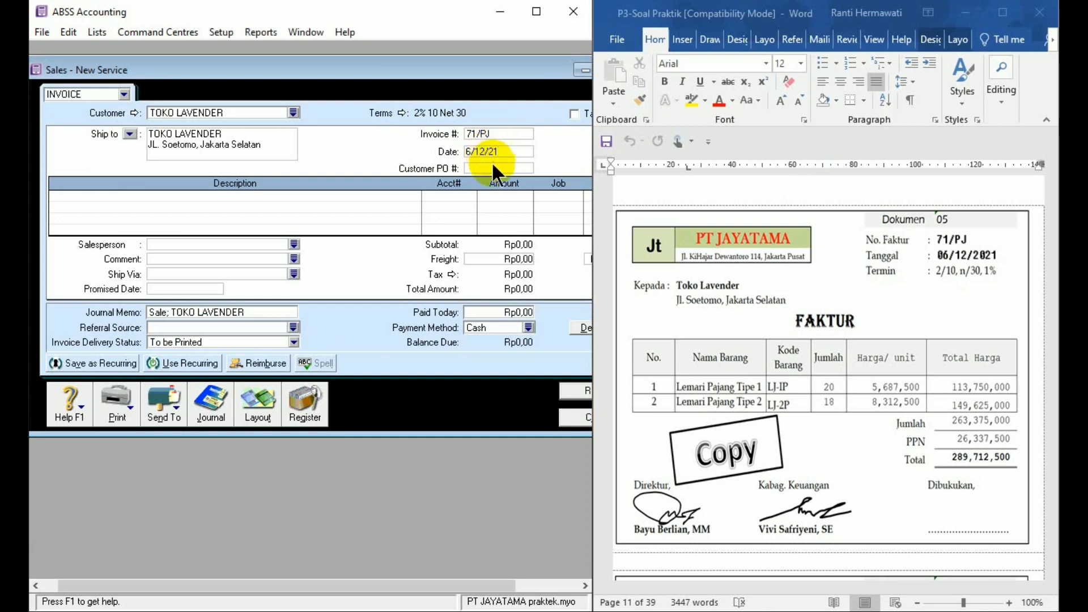
pyautogui.click(493, 166)
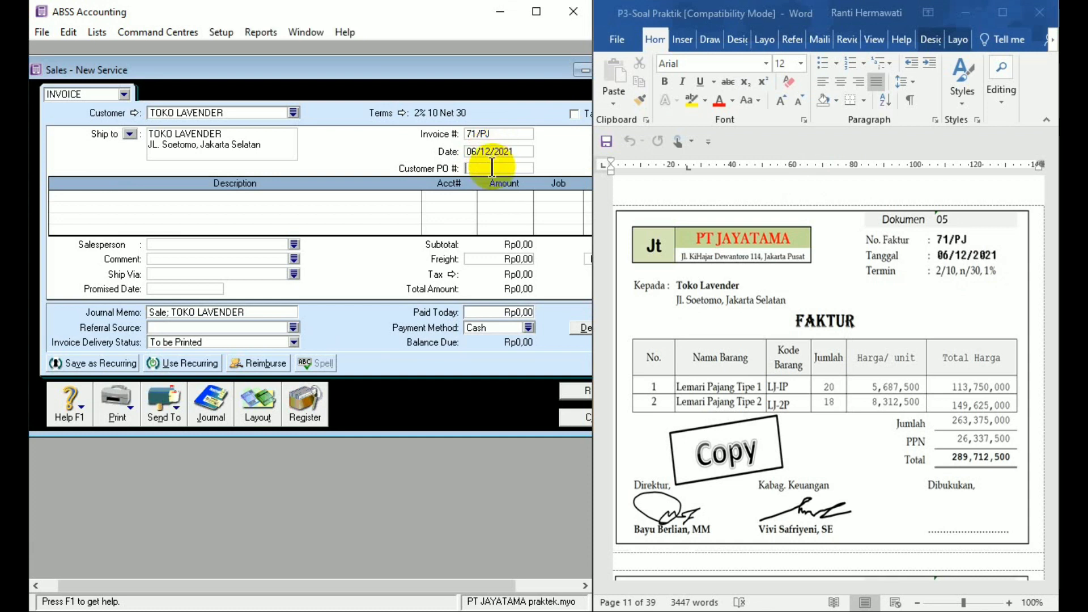
# - Change the sales invoice layout from Service to Item
pyautogui.click(325, 194)
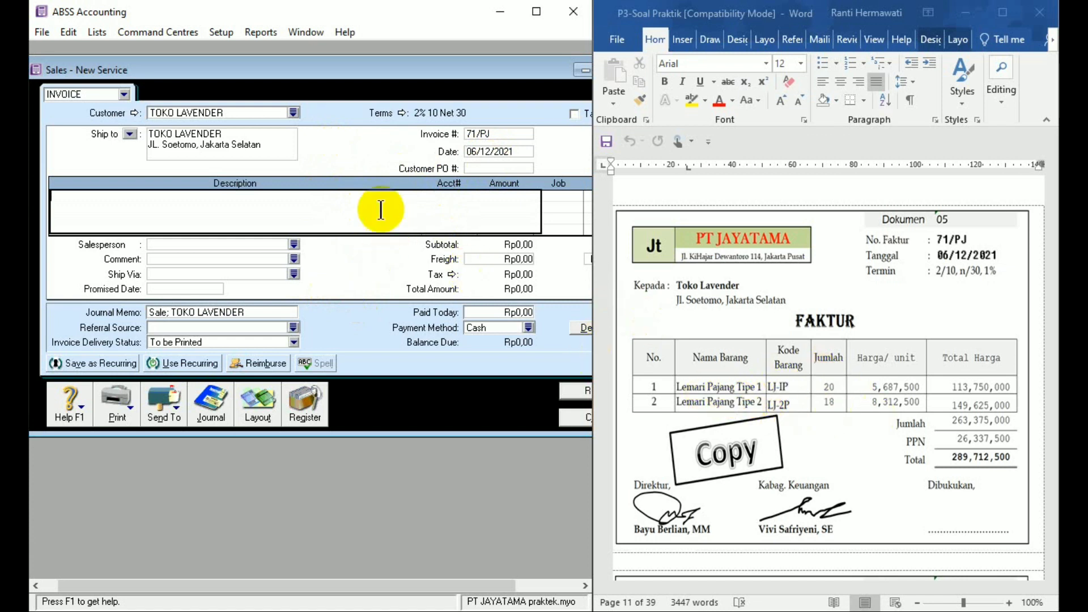
pyautogui.click(260, 403)
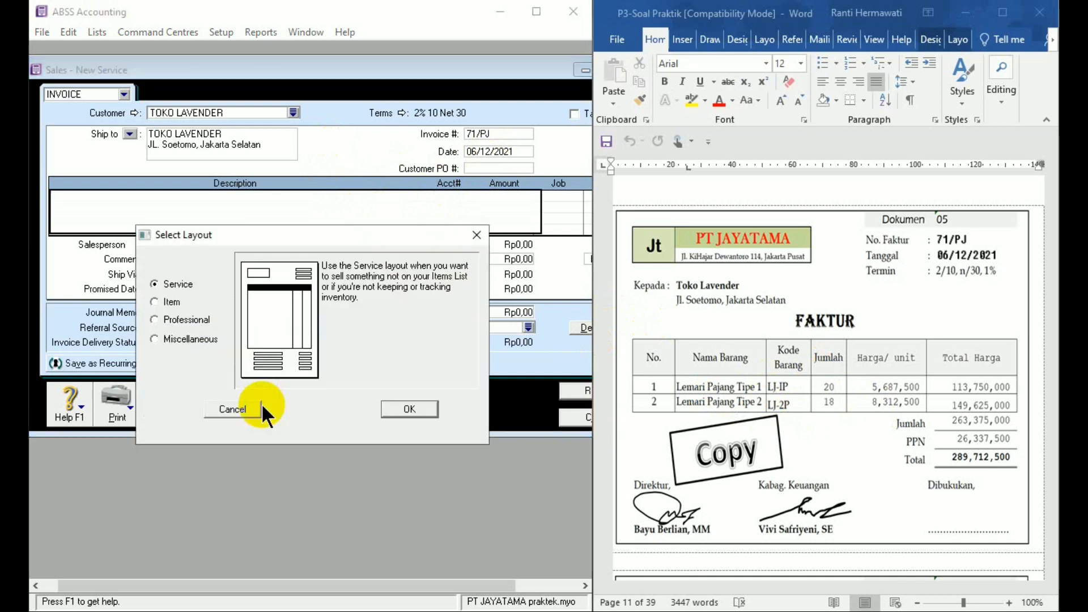
pyautogui.click(171, 301)
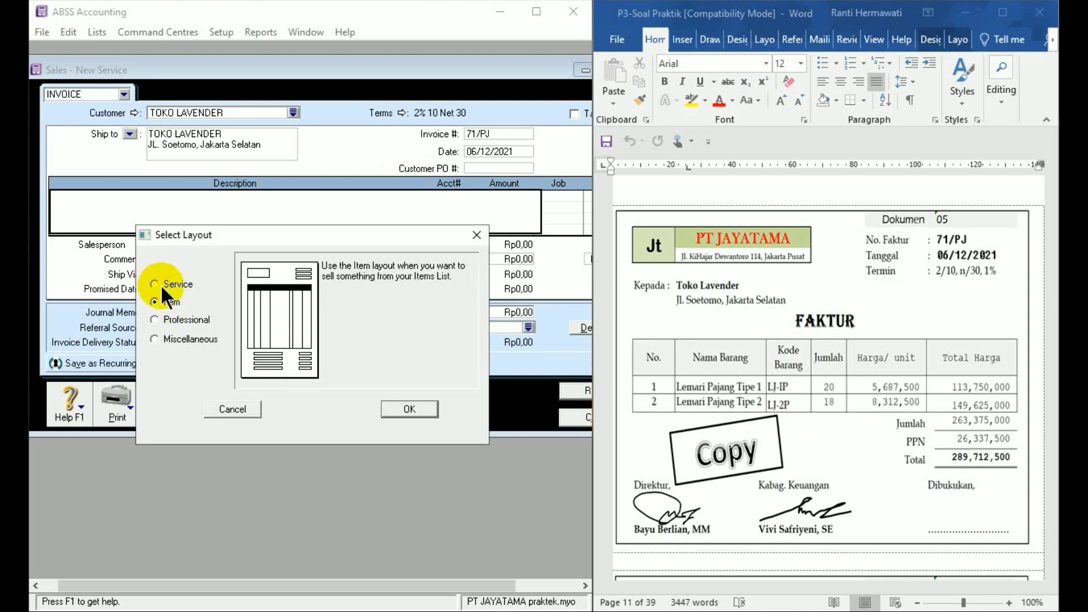
pyautogui.click(405, 408)
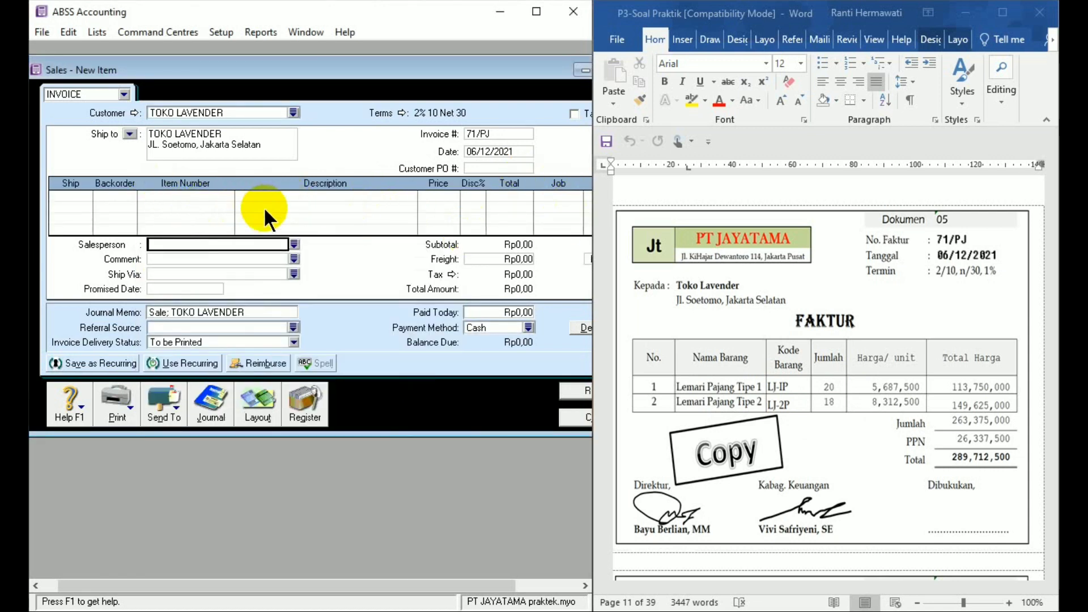
# - Enter 20 units of item LJ-1P on the invoice's first line
pyautogui.click(85, 195)
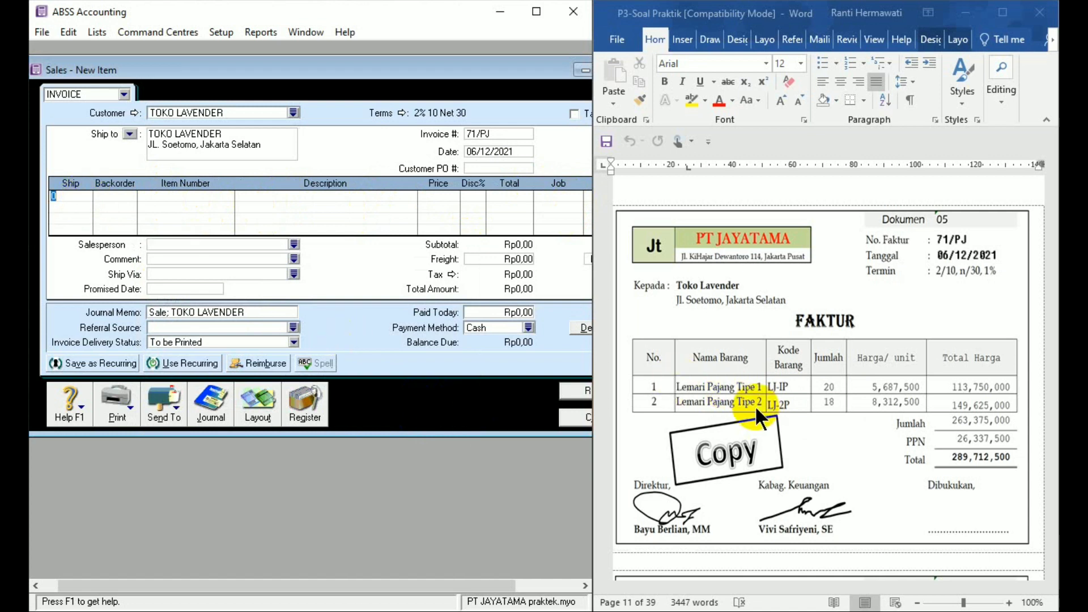
pyautogui.write('20')
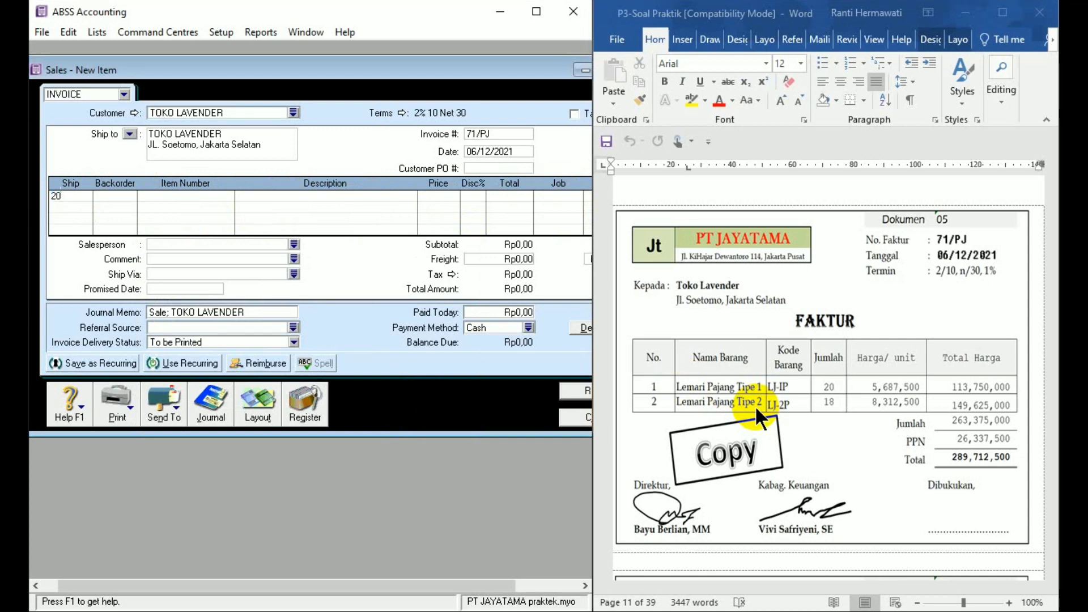
pyautogui.press('Tab')
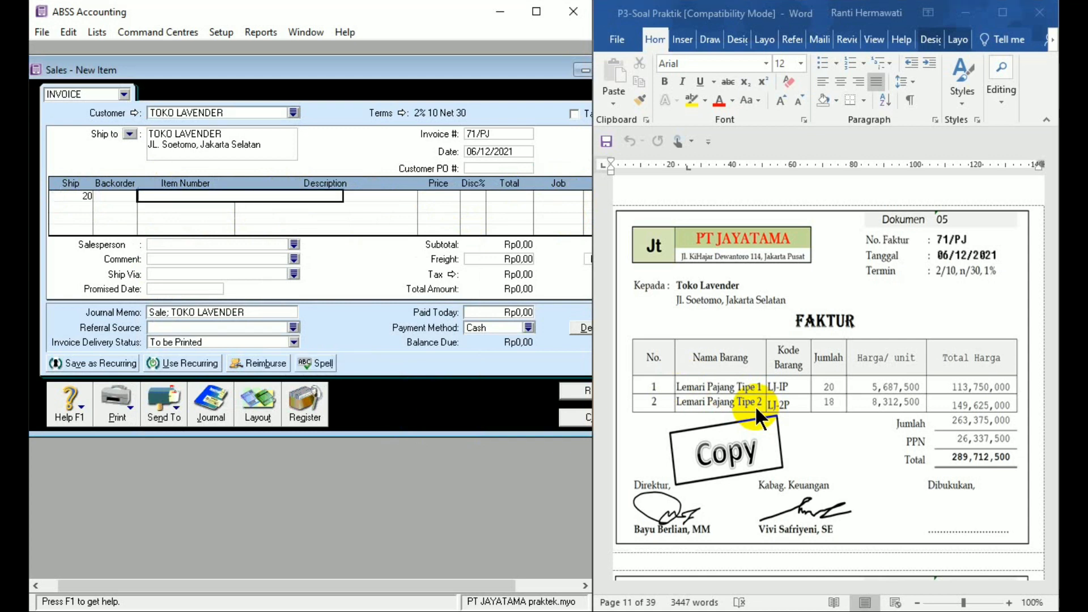
pyautogui.write('LJ-1PJ')
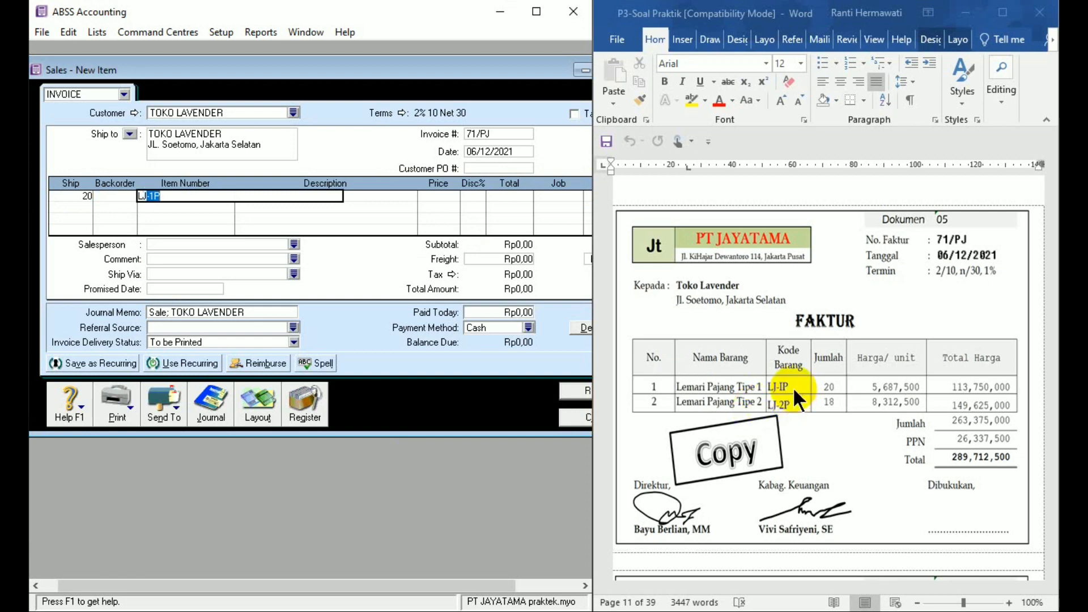
pyautogui.press('Tab')
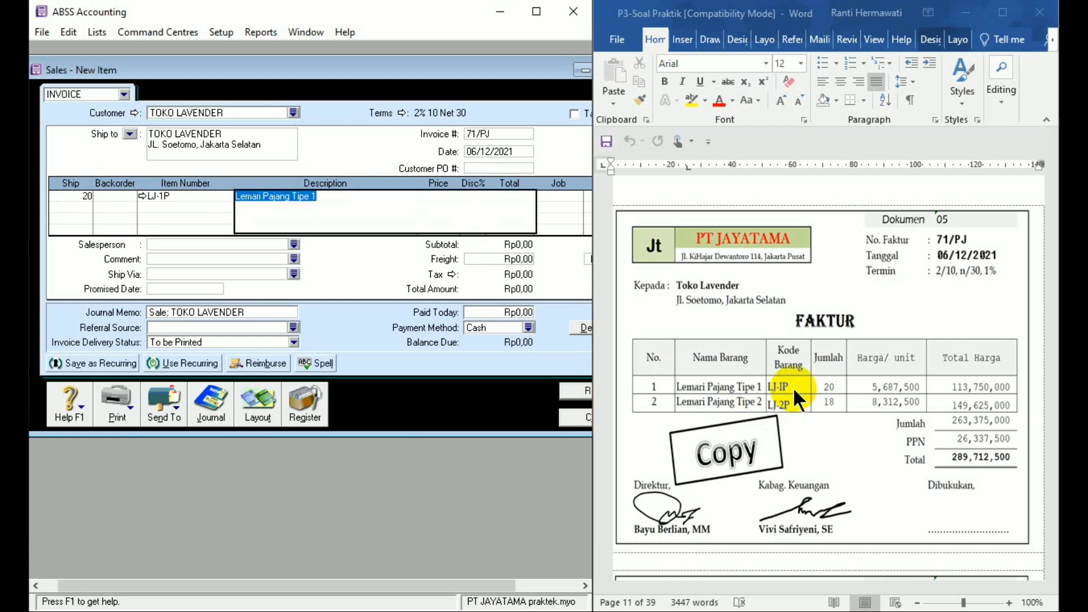
pyautogui.press('Tab')
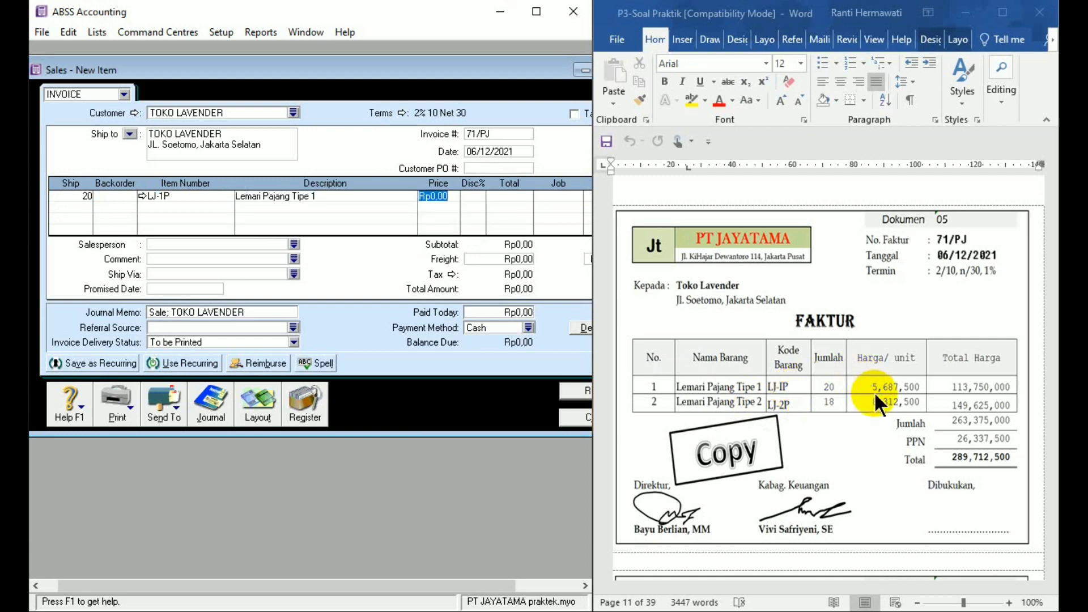
# - Set the unit price of item LJ-1P to 5687500
pyautogui.write('567')
pyautogui.press('BackSpace')
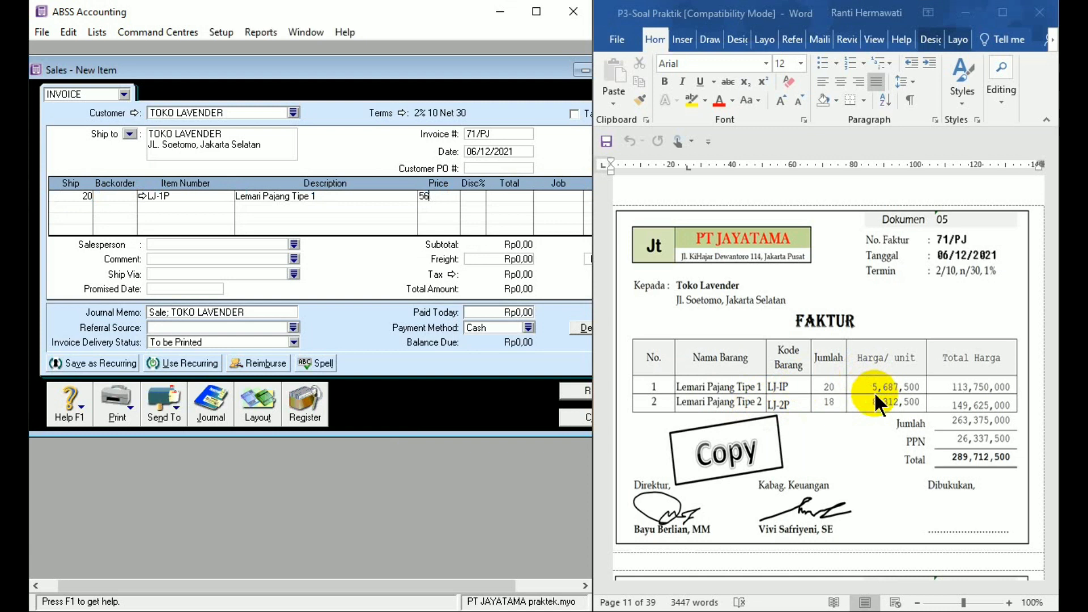
pyautogui.write('87500')
pyautogui.press('Tab')
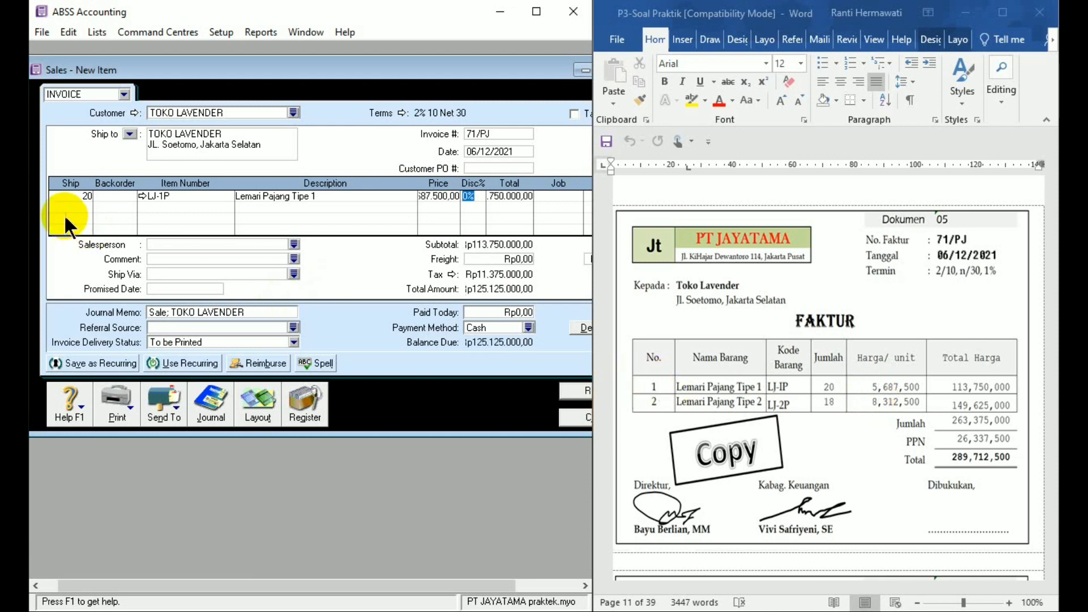
# - Enter 18 units of item LJ-2P on the invoice's second line
pyautogui.click(83, 205)
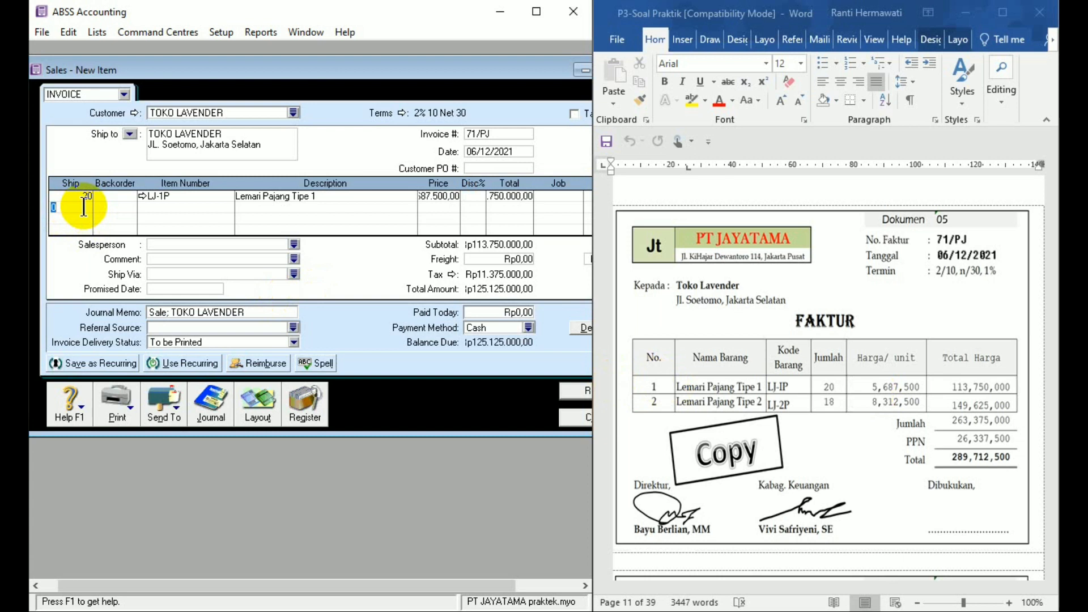
pyautogui.write('18')
pyautogui.press('Tab')
pyautogui.press('Tab')
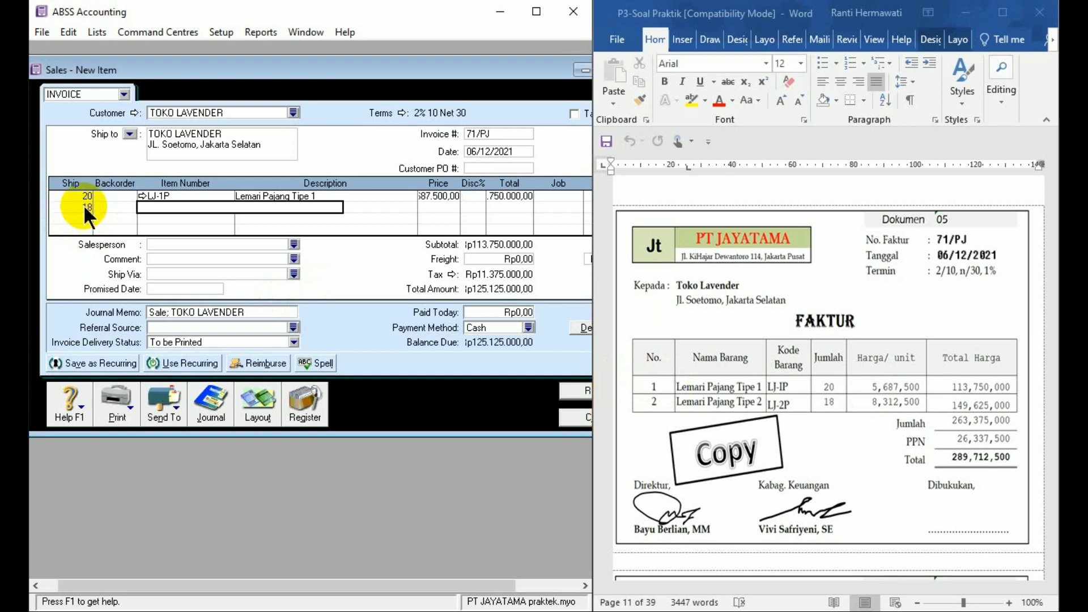
pyautogui.write('L-2')
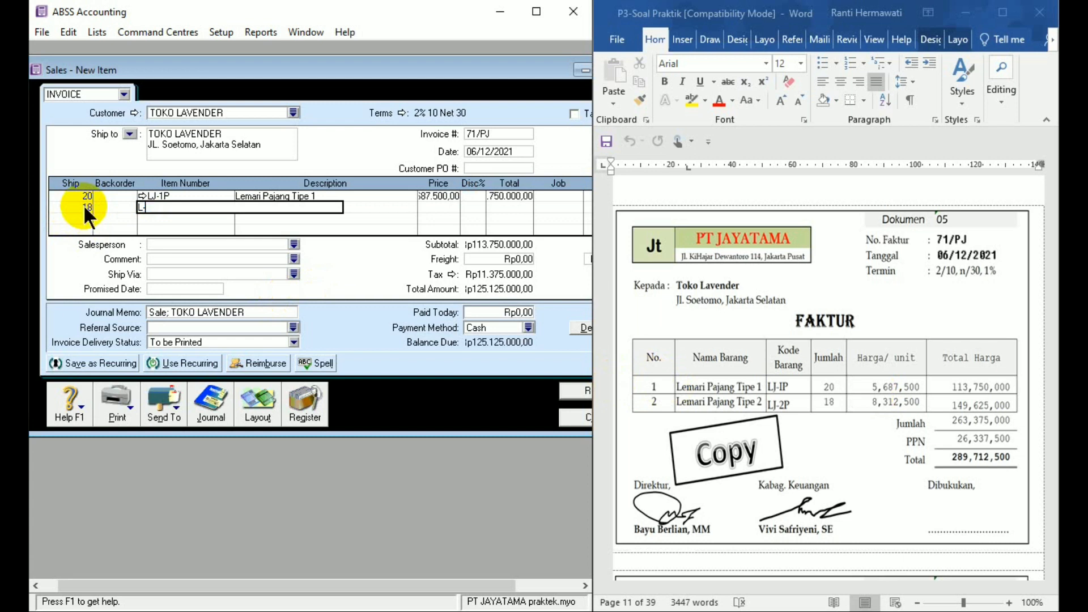
pyautogui.press('BackSpace')
pyautogui.press('BackSpace')
pyautogui.write('J-2')
pyautogui.press('Return')
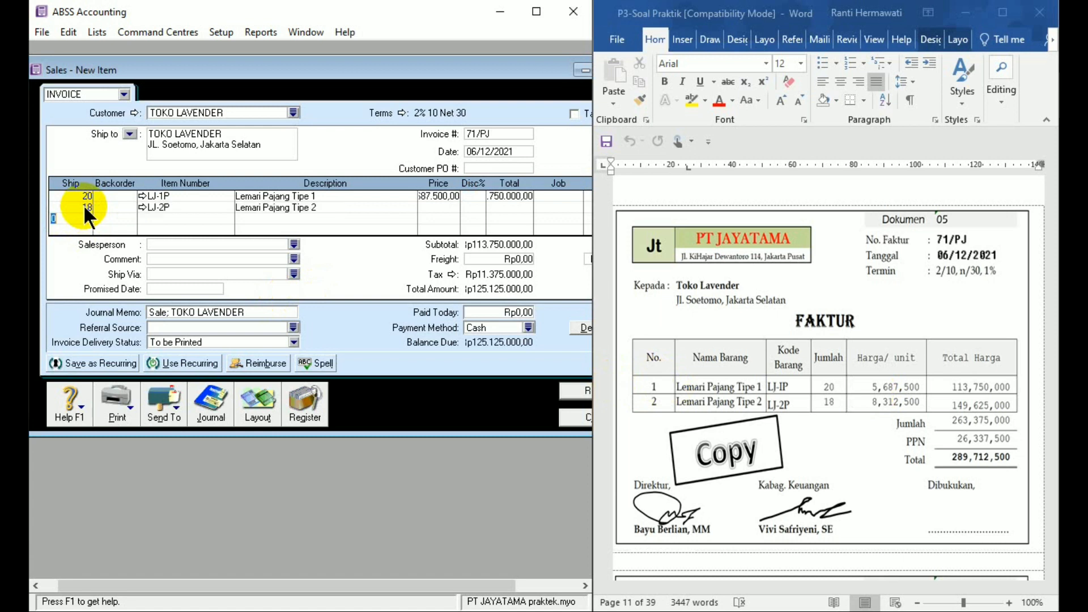
# - Set the unit price of item LJ-2P to 8312500
pyautogui.click(273, 206)
pyautogui.press('Tab')
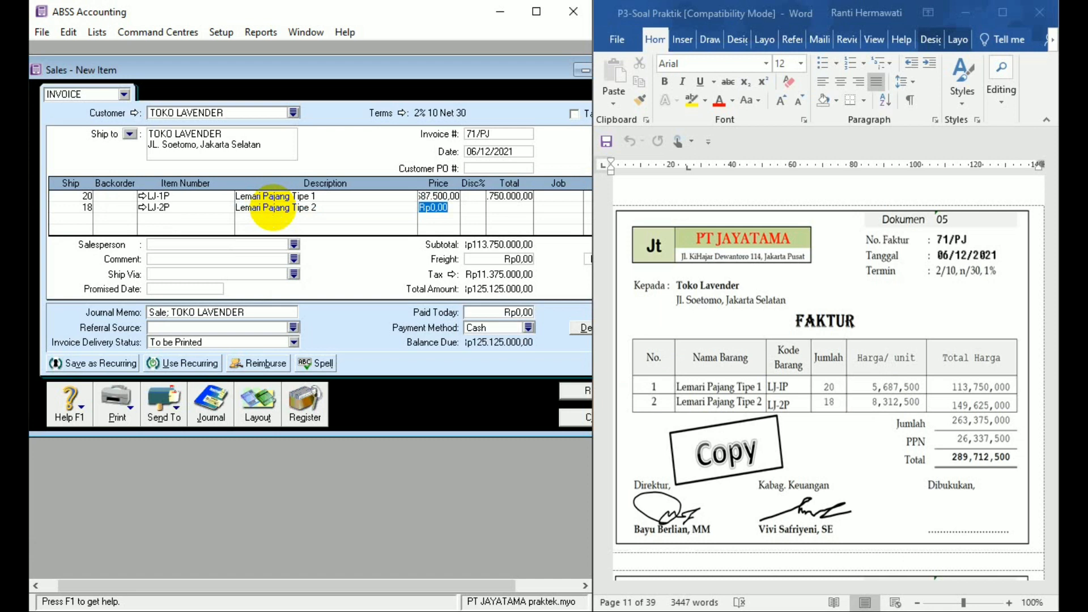
pyautogui.write('8312500')
pyautogui.press('Tab')
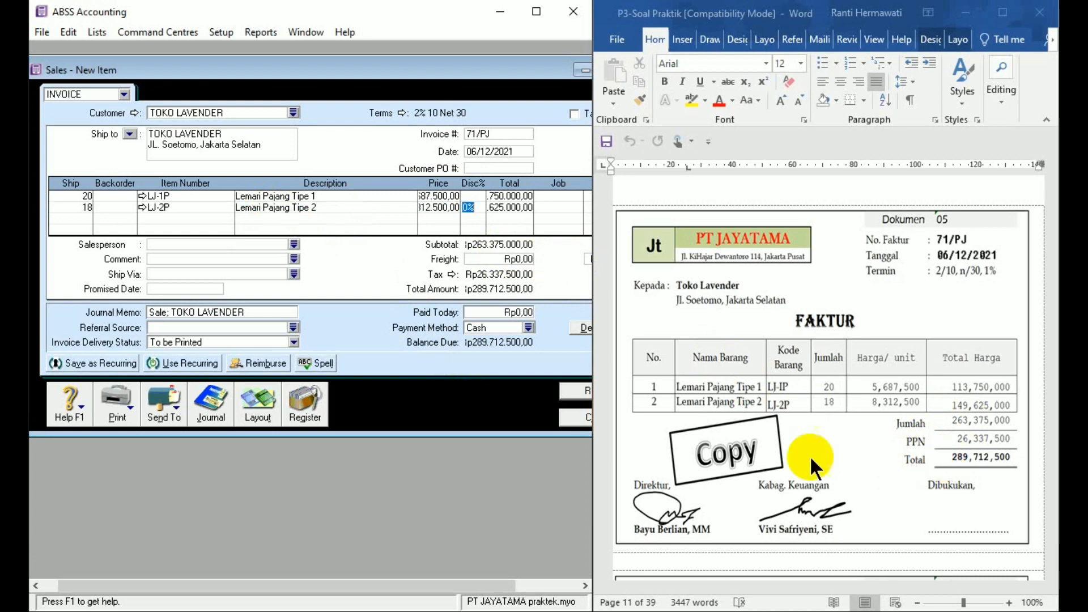
# - Record the TOKO LAVENDER invoice, ignoring all spelling suggestions for the item descriptions, and close the sales entry
pyautogui.doubleClick(453, 76)
pyautogui.click(560, 383)
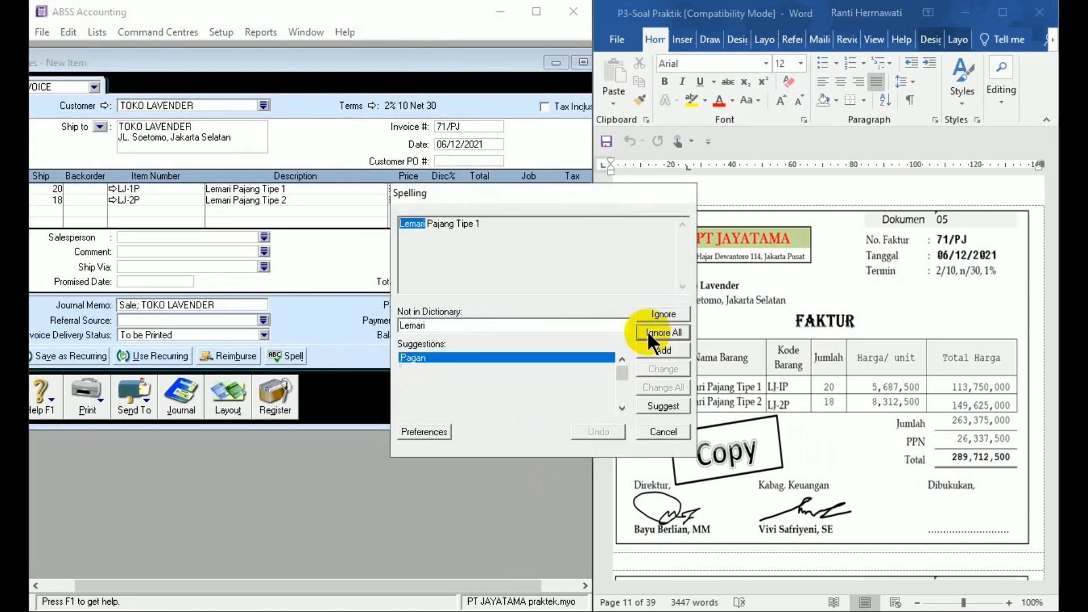
pyautogui.click(647, 331)
pyautogui.click(647, 331)
pyautogui.click(647, 331)
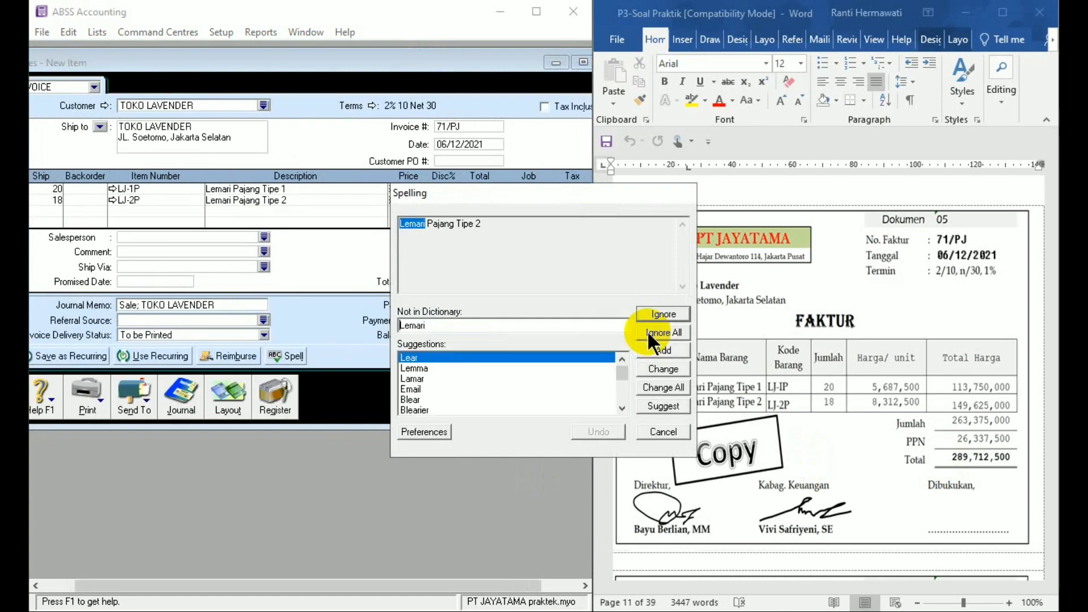
pyautogui.click(647, 331)
pyautogui.click(647, 331)
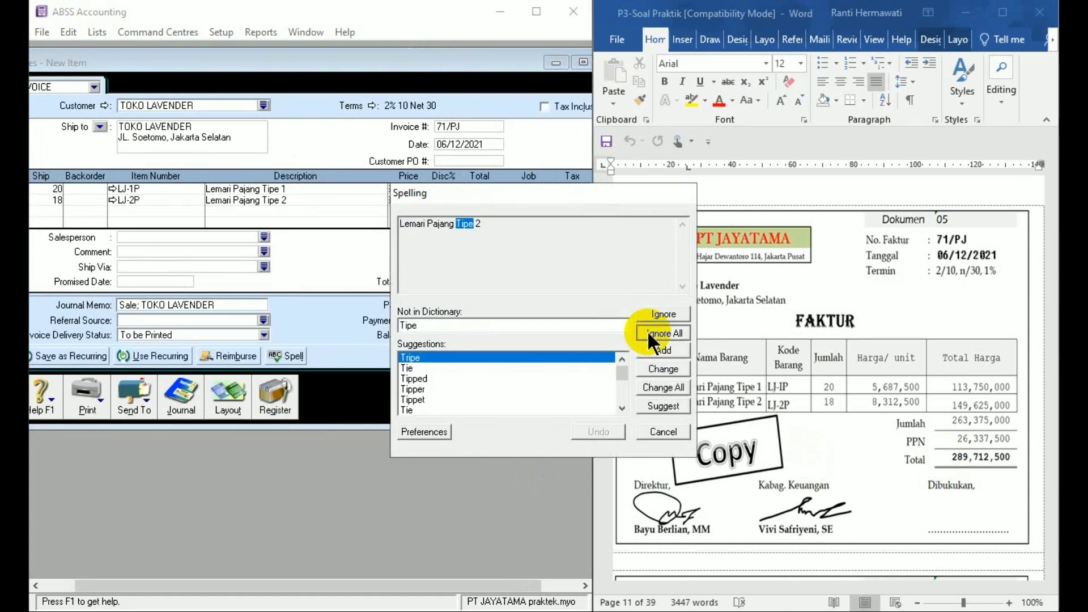
pyautogui.click(647, 331)
pyautogui.click(569, 412)
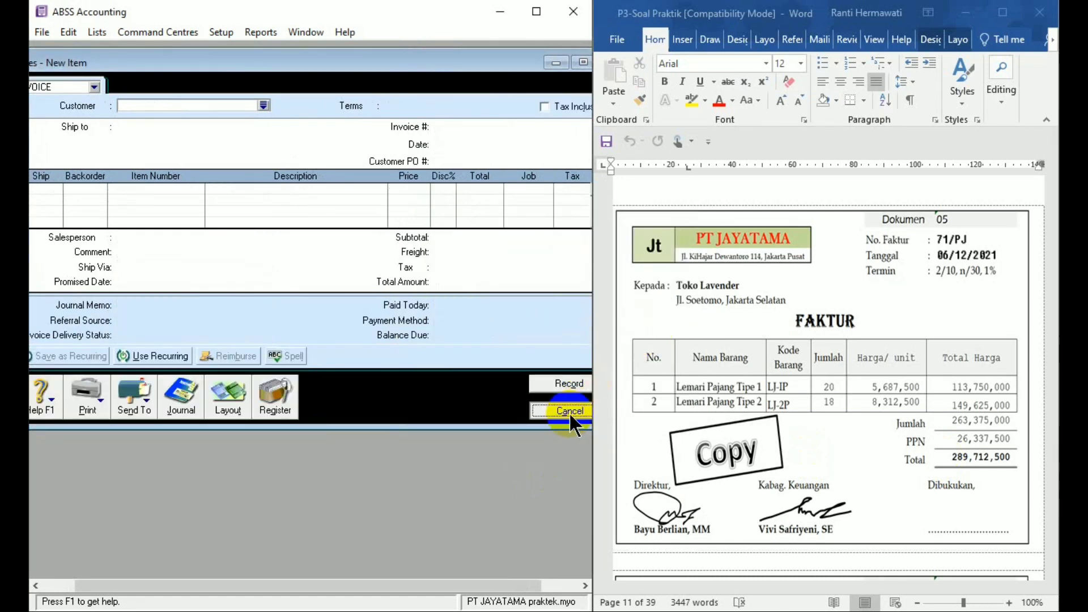
# - Examine document 06, cash receipt 02/BKM dated 07/12/2021, in the Word source file
pyautogui.click(1040, 530)
pyautogui.scroll(-3, 1053, 556)
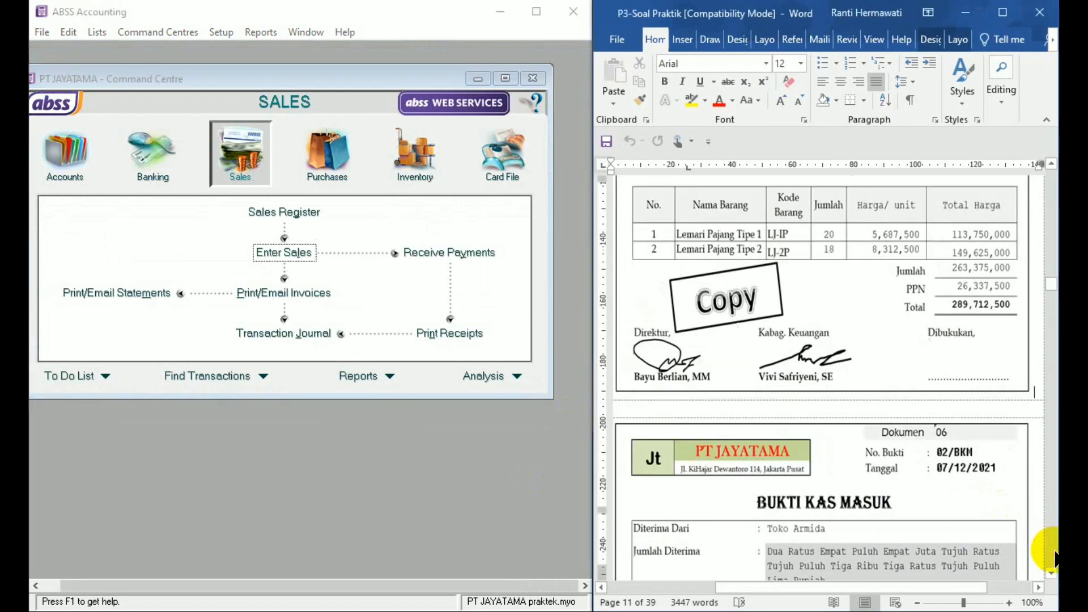
pyautogui.scroll(-4, 1054, 558)
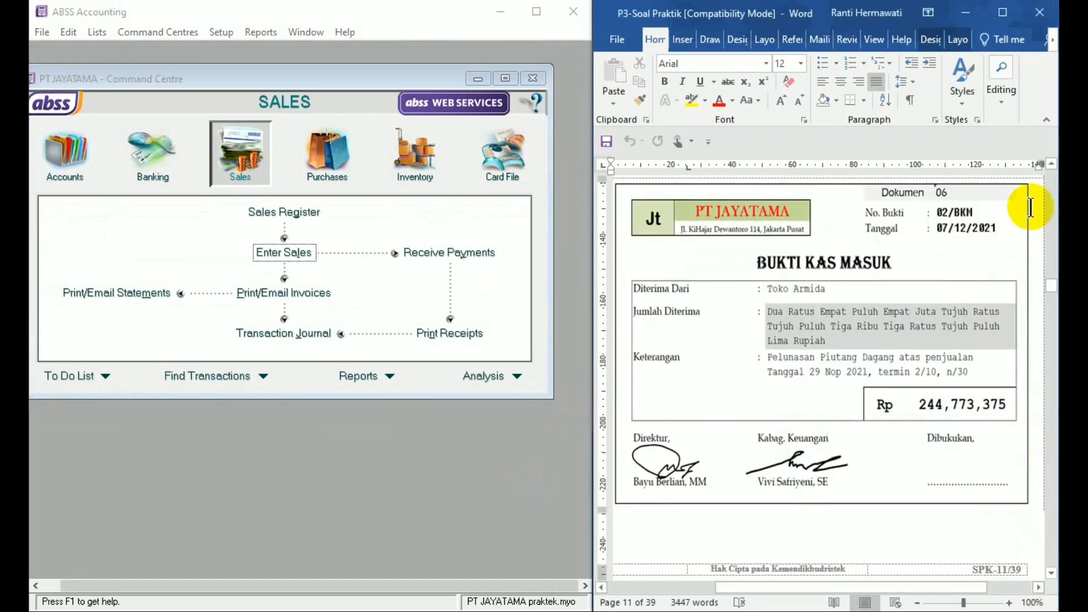
pyautogui.click(1051, 164)
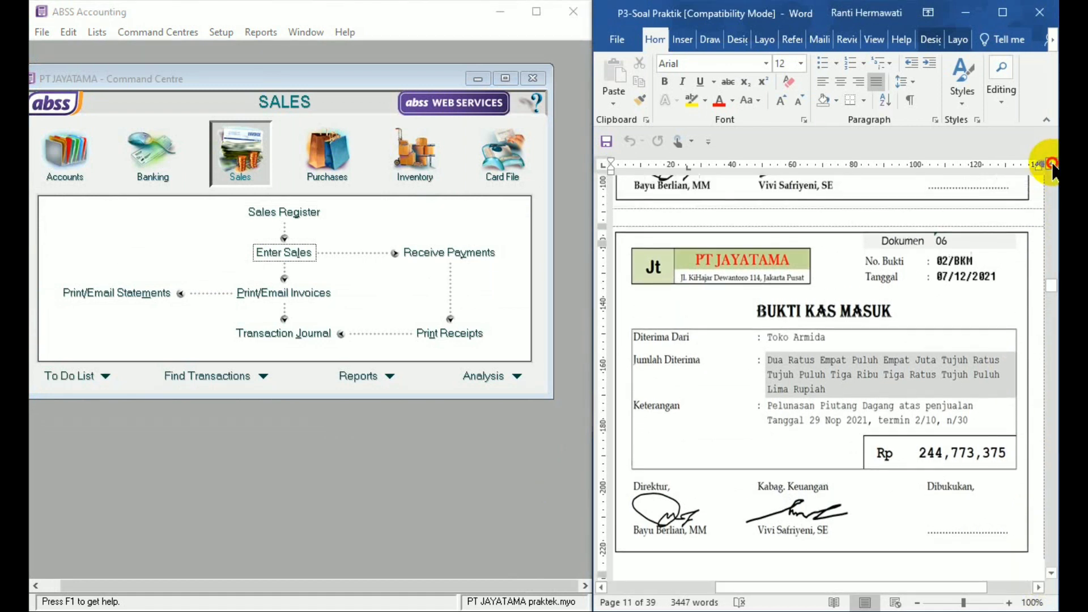
pyautogui.scroll(5, 1051, 164)
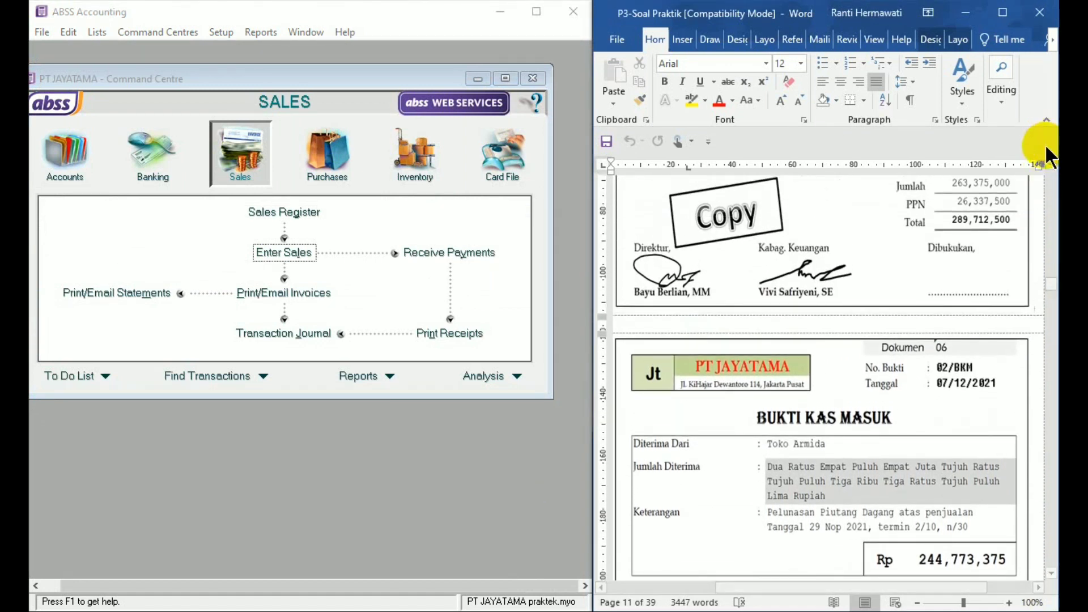
pyautogui.click(1051, 573)
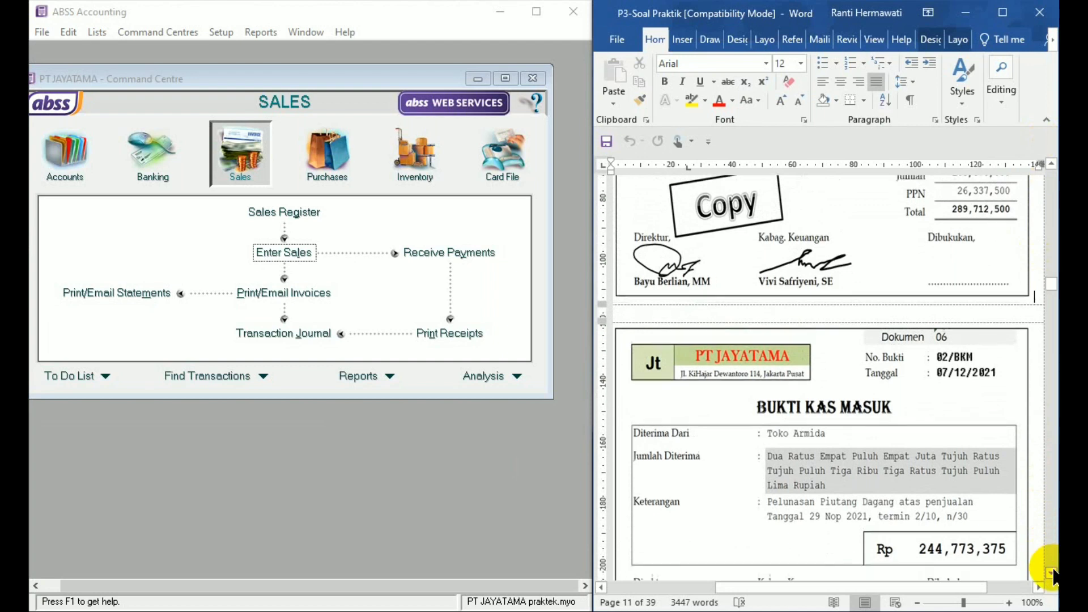
pyautogui.scroll(-3, 1051, 573)
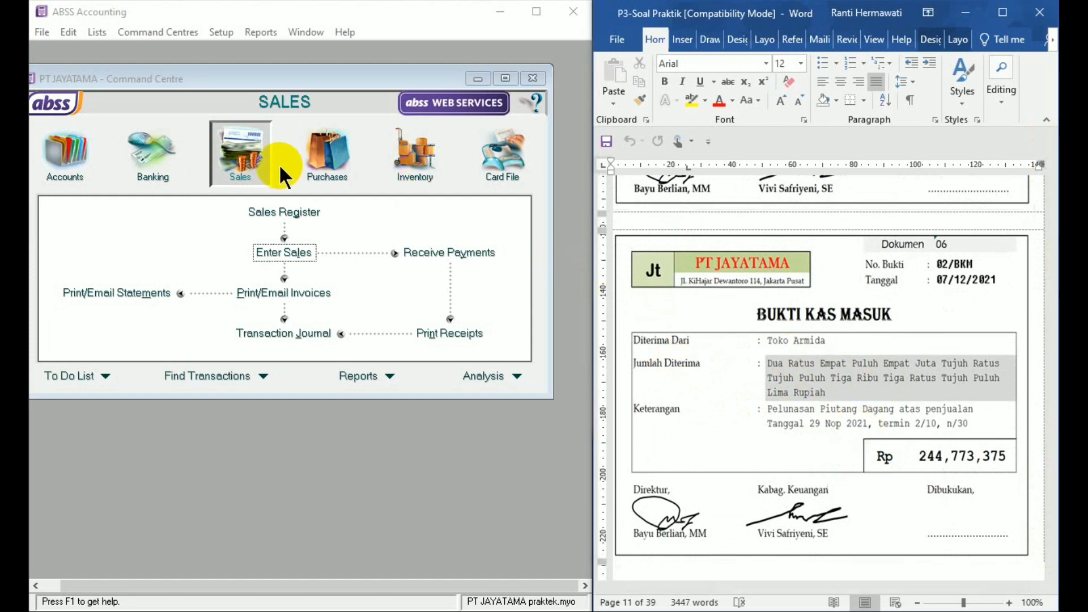
# - Start a customer payment receipt in ABSS Accounting's sales area and choose TOKO ARMIDA as the customer
pyautogui.click(244, 165)
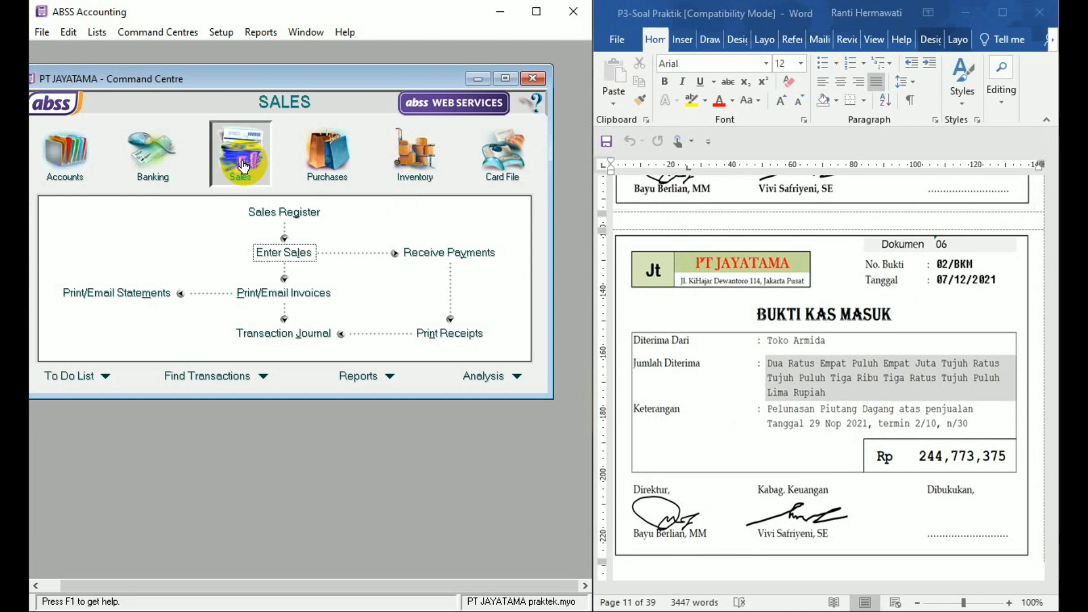
pyautogui.click(418, 256)
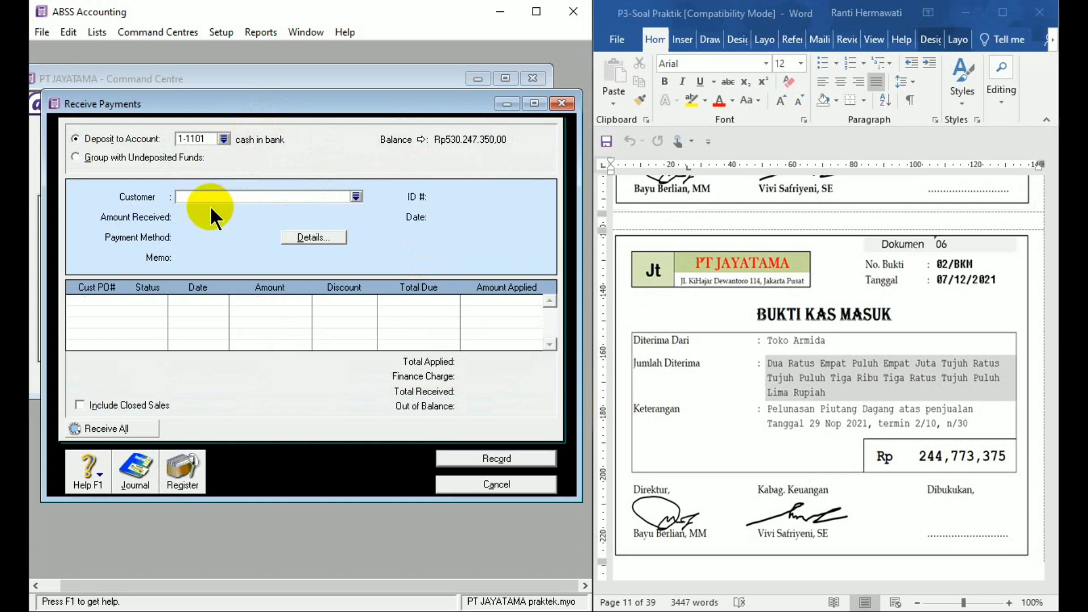
pyautogui.write('TOKO ARMIDA')
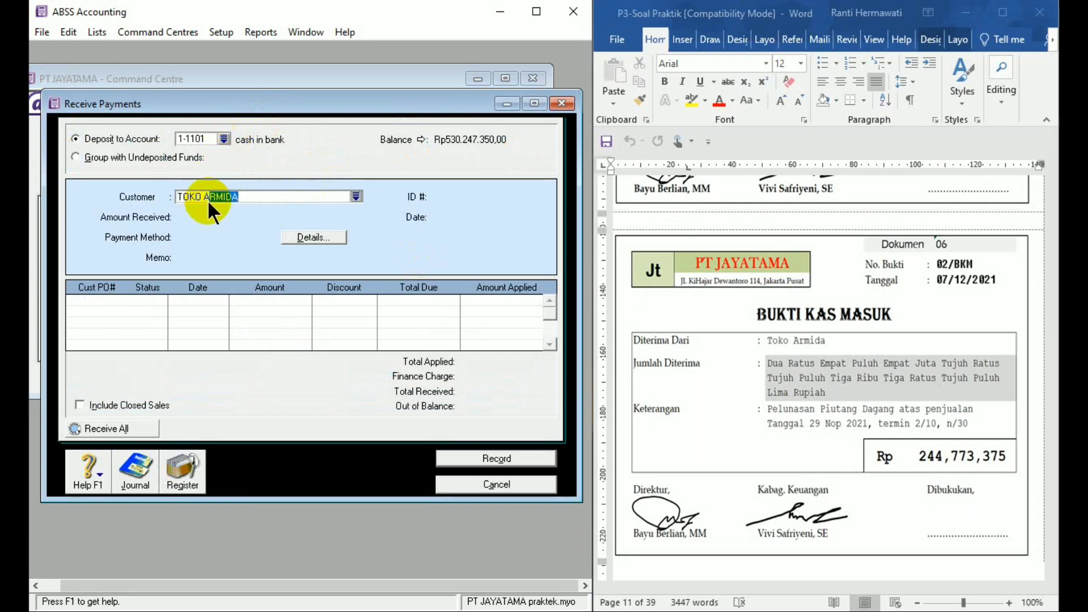
pyautogui.press('Tab')
# - Set the payment's ID number to 02/BKM and its date to 07/12/2021
pyautogui.click(453, 197)
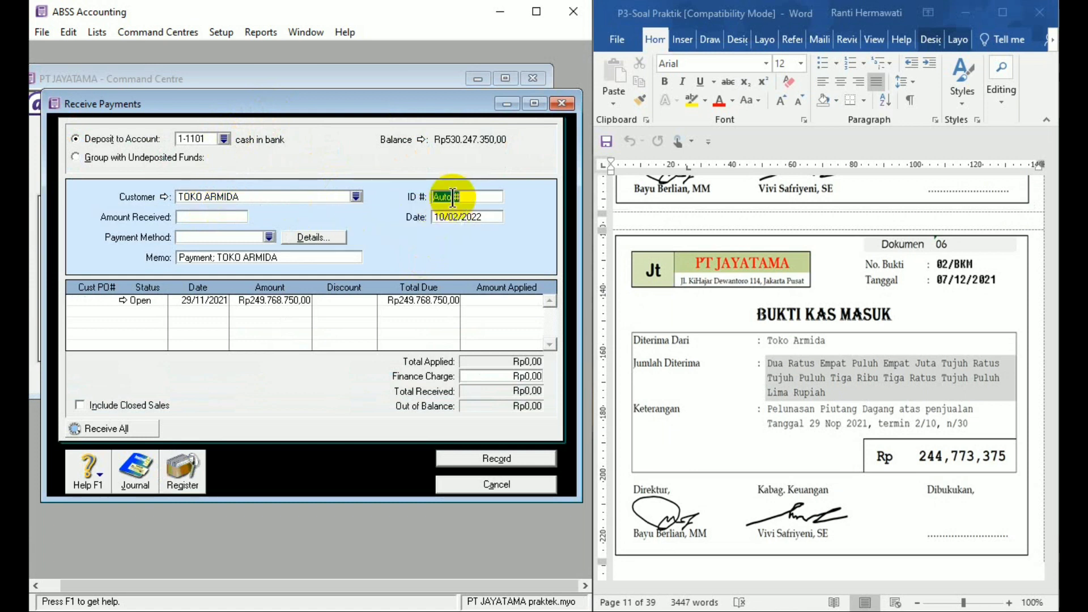
pyautogui.write('02/BKM')
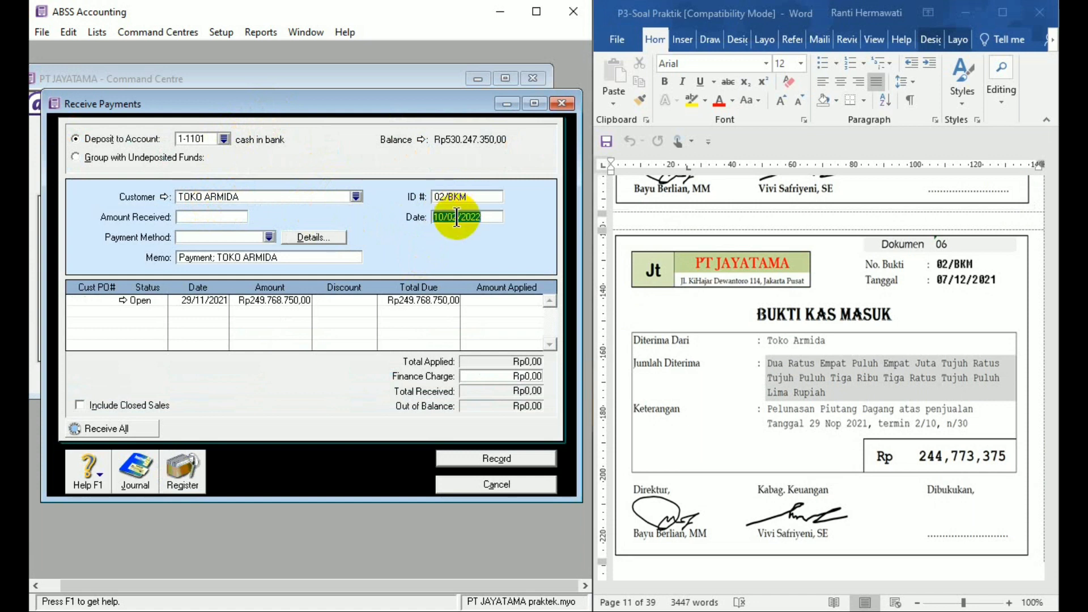
pyautogui.write('7/12/21')
# - Enter 244773375 as the amount received from TOKO ARMIDA
pyautogui.click(187, 217)
pyautogui.write('2')
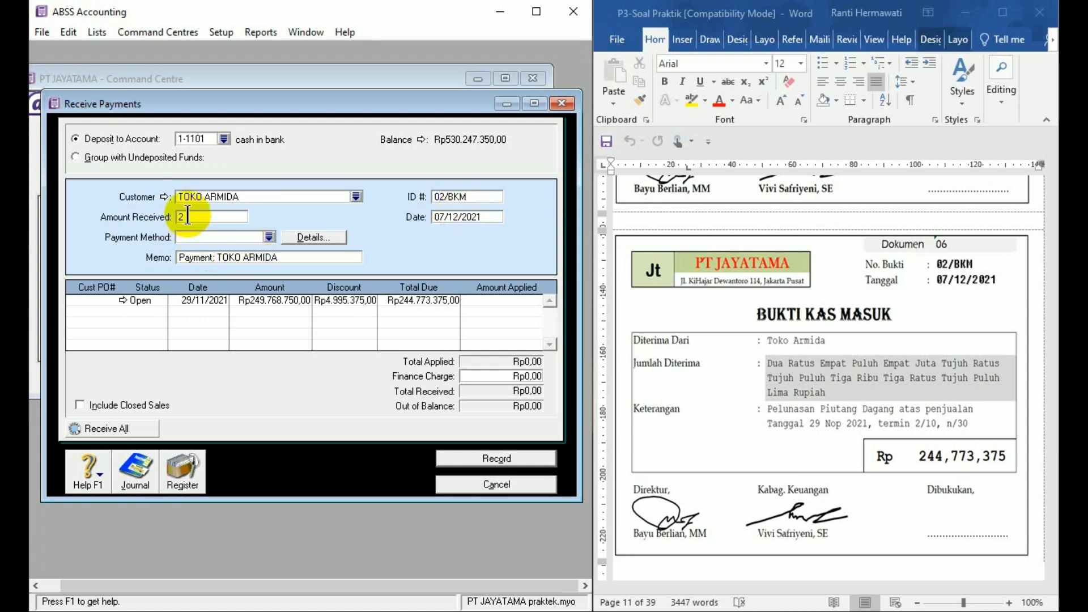
pyautogui.write('44773')
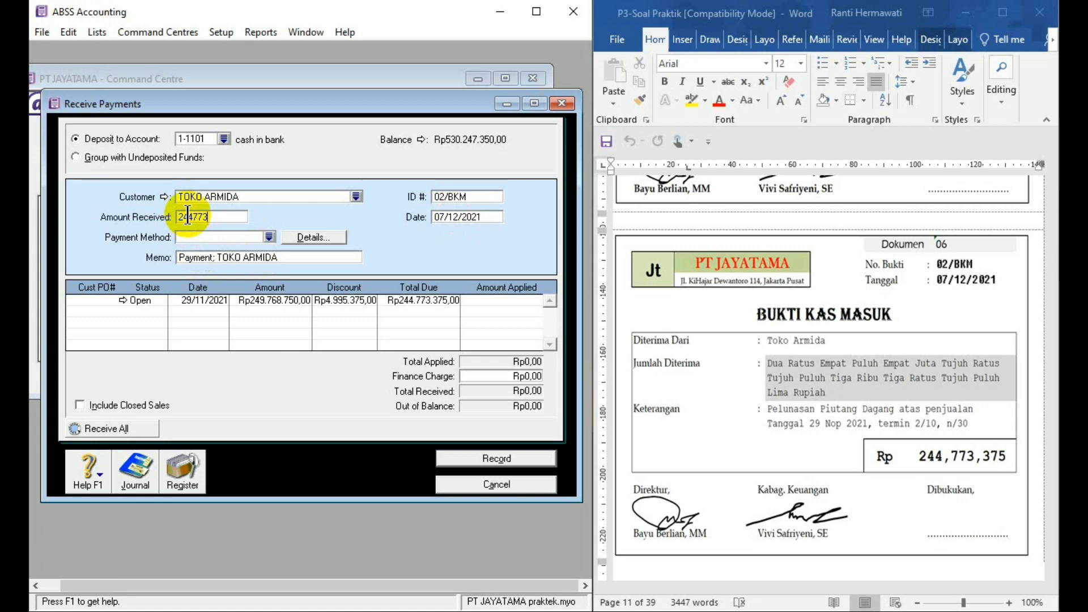
pyautogui.write('375')
# - Replace the payment memo with "Pelunasan piutang dagang 29 nop 2021"
pyautogui.click(208, 255)
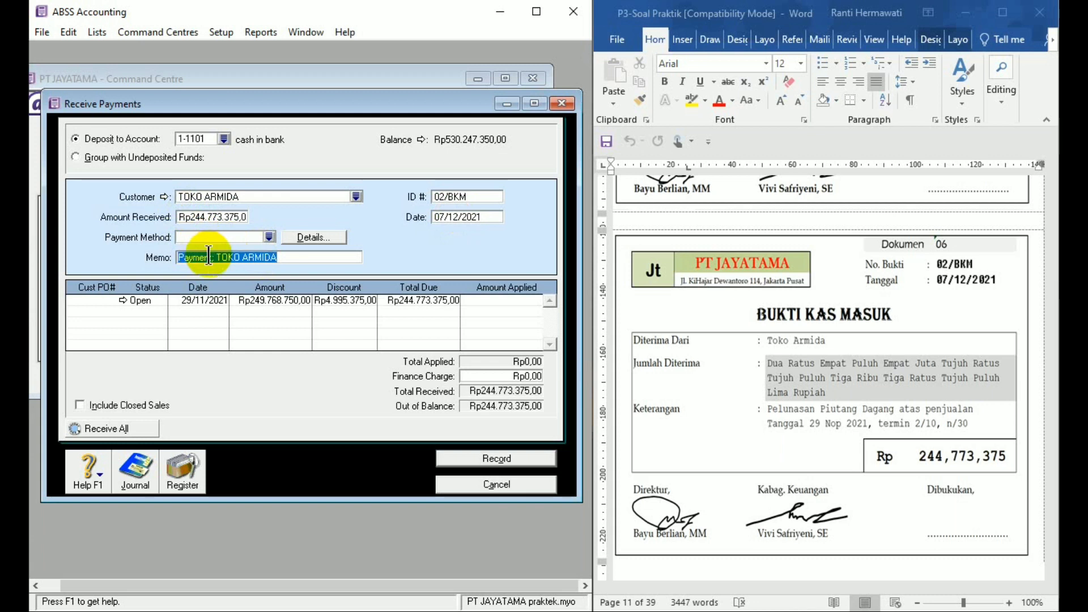
pyautogui.write('Pelunas')
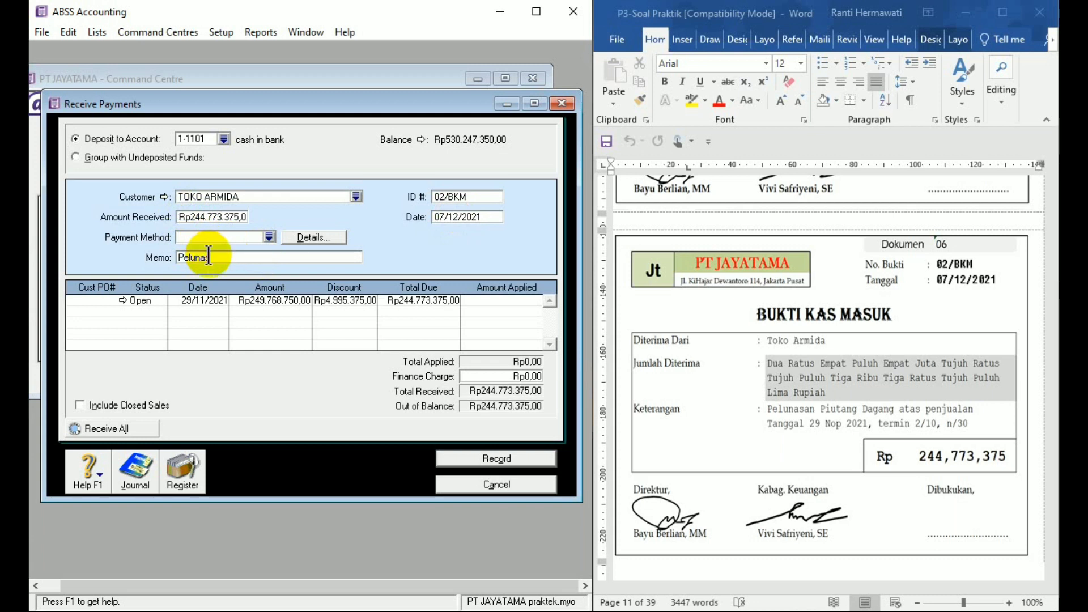
pyautogui.write('an piutang')
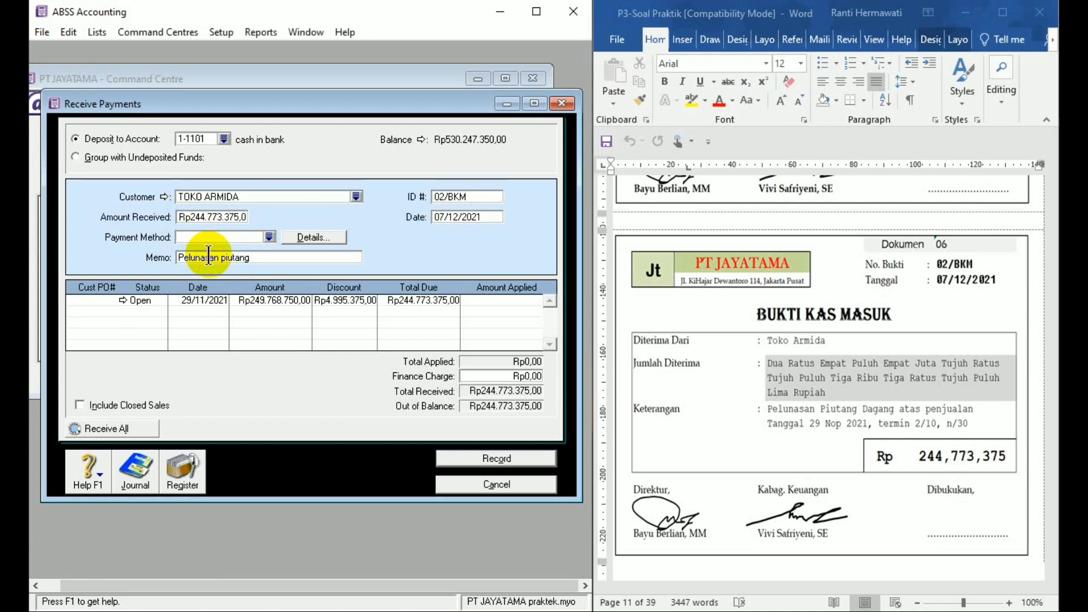
pyautogui.write(' dagang 29 nop 2021')
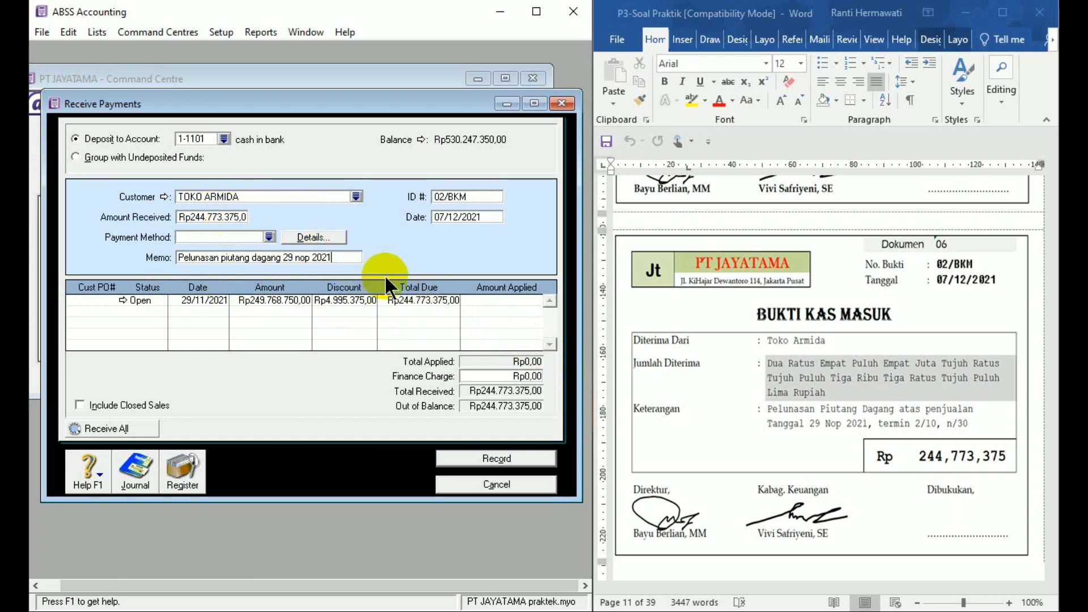
# - Apply the received amount to the 29/11/2021 invoice, record the payment without printing the credit memo, and close payment entry
pyautogui.click(499, 300)
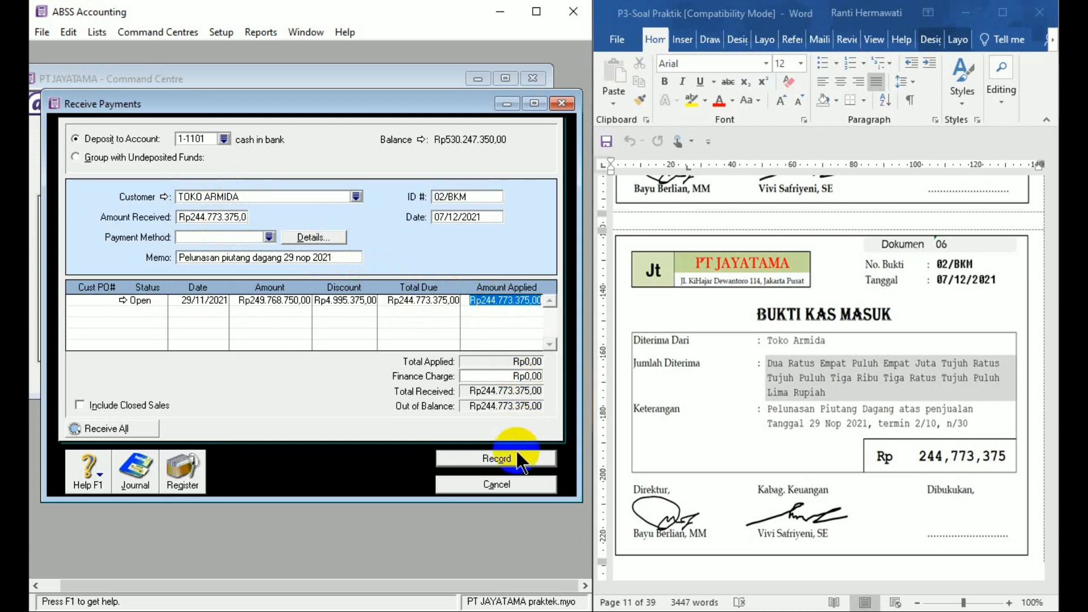
pyautogui.click(496, 458)
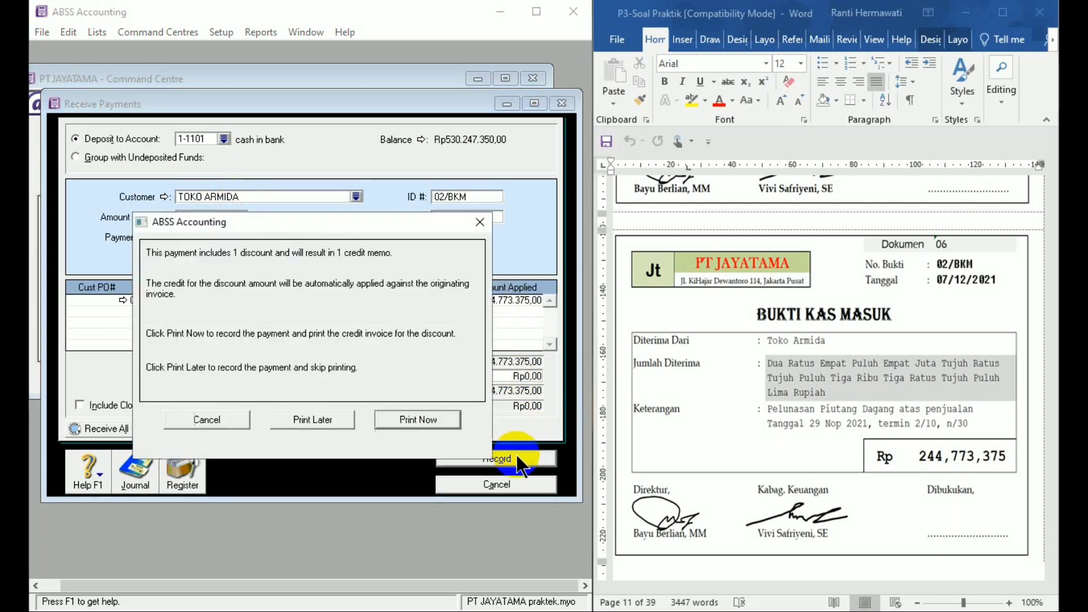
pyautogui.click(334, 418)
pyautogui.click(482, 483)
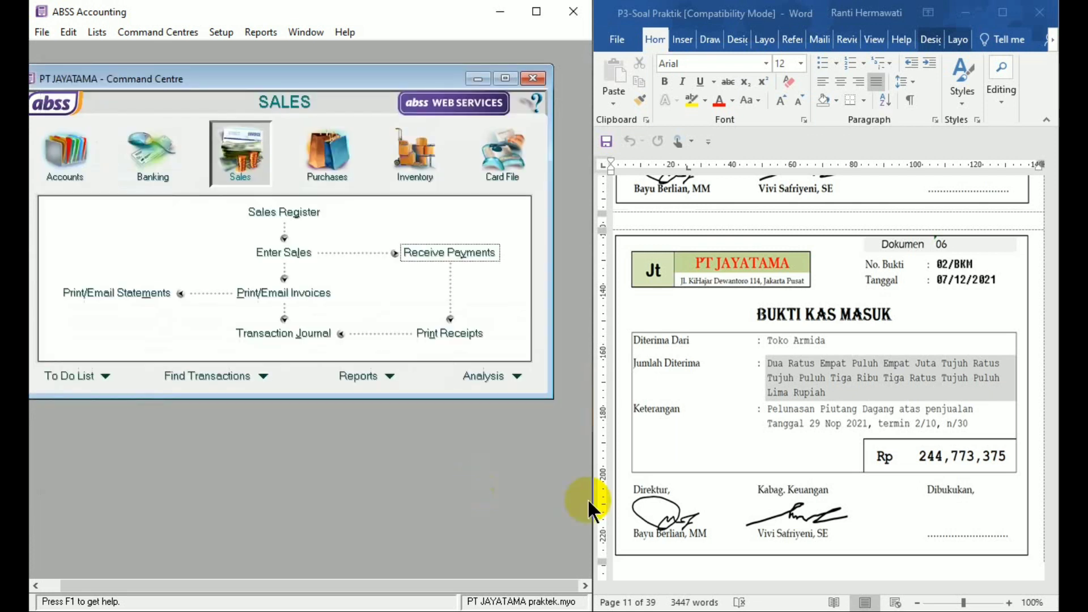
# - Bring up document 07, credit note 01/ NK, in Word and start a new sales entry for TOKO LAVENDER in ABSS Accounting
pyautogui.click(1045, 558)
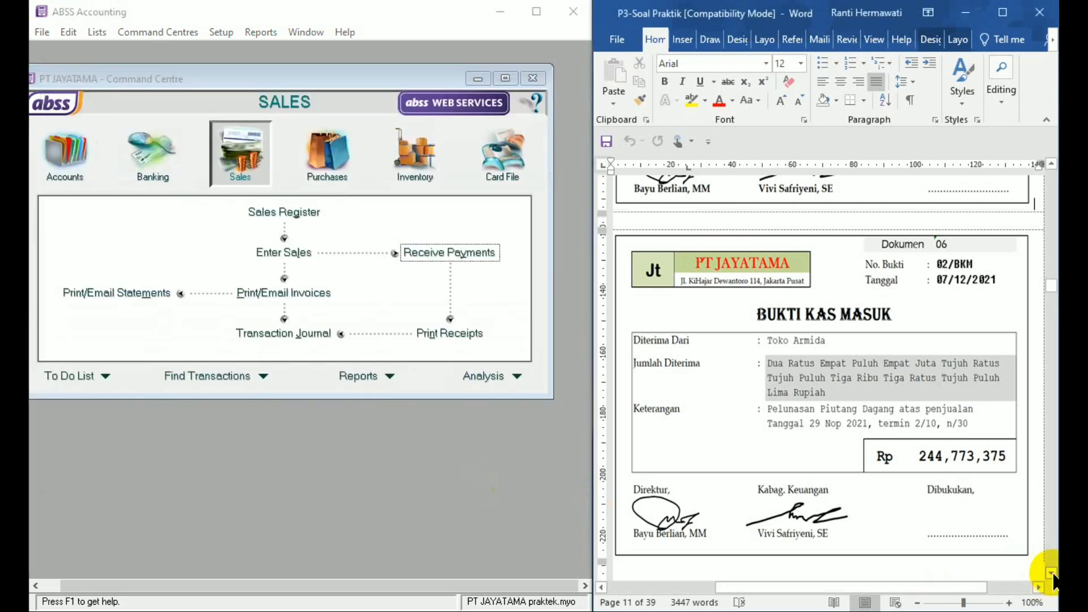
pyautogui.click(1051, 573)
pyautogui.moveTo(1051, 573); pyautogui.dragTo(1051, 573)
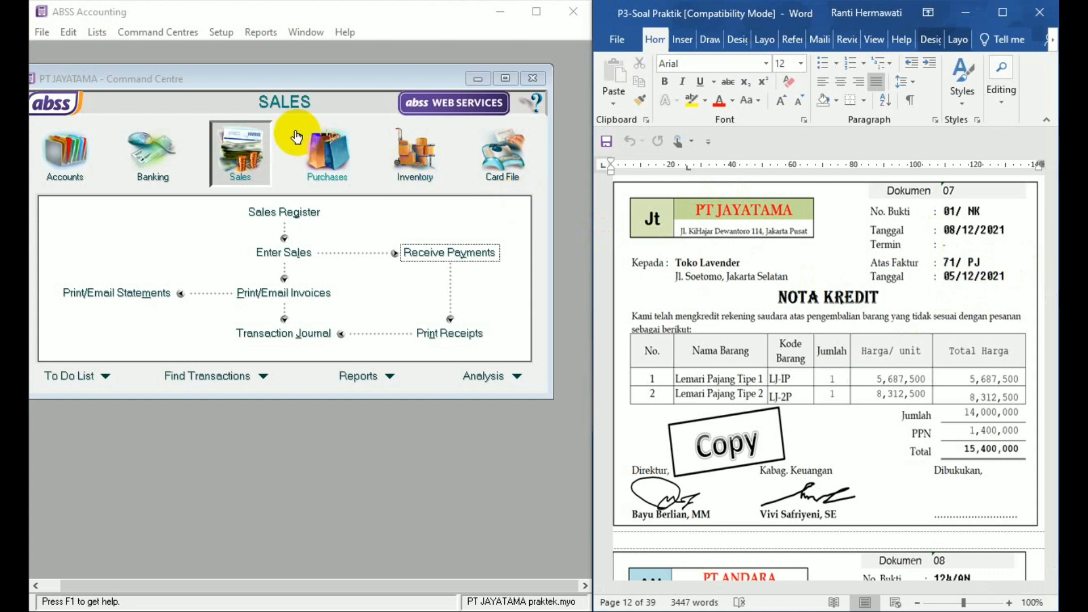
pyautogui.click(252, 163)
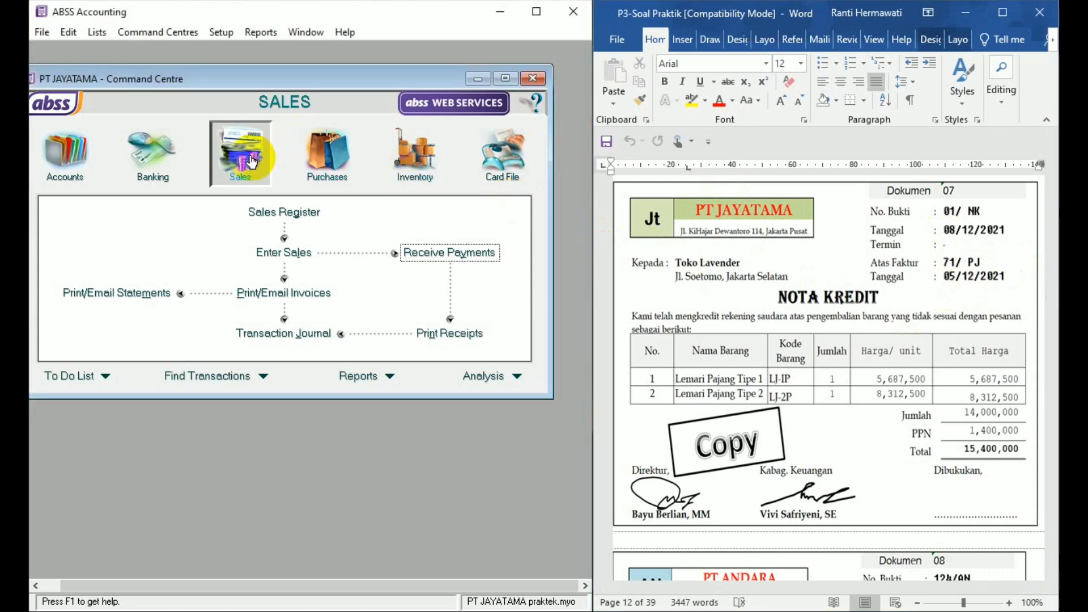
pyautogui.click(285, 255)
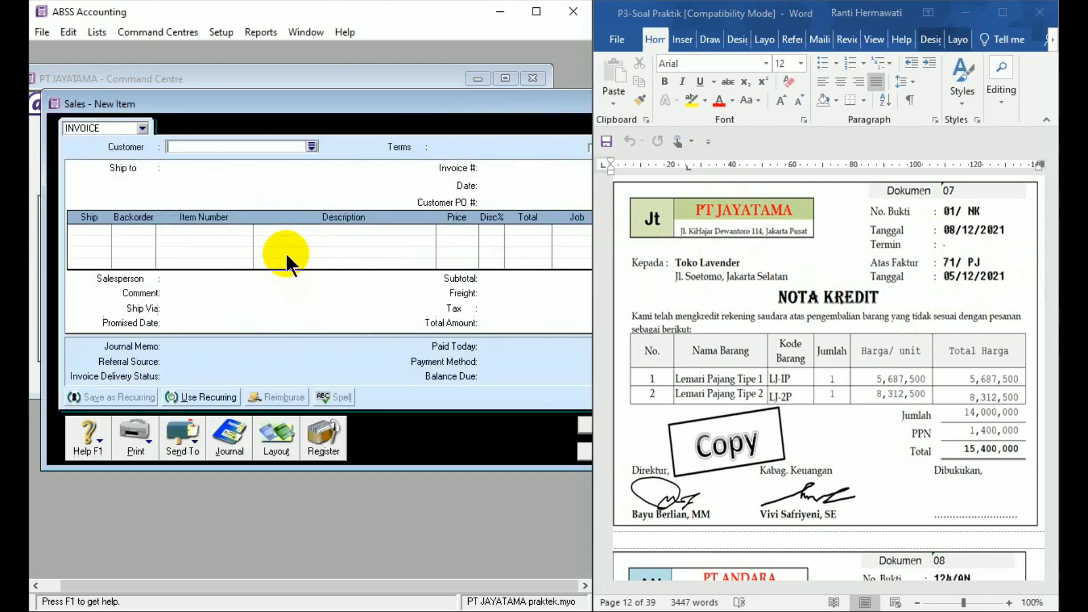
pyautogui.moveTo(432, 97); pyautogui.dragTo(421, 95)
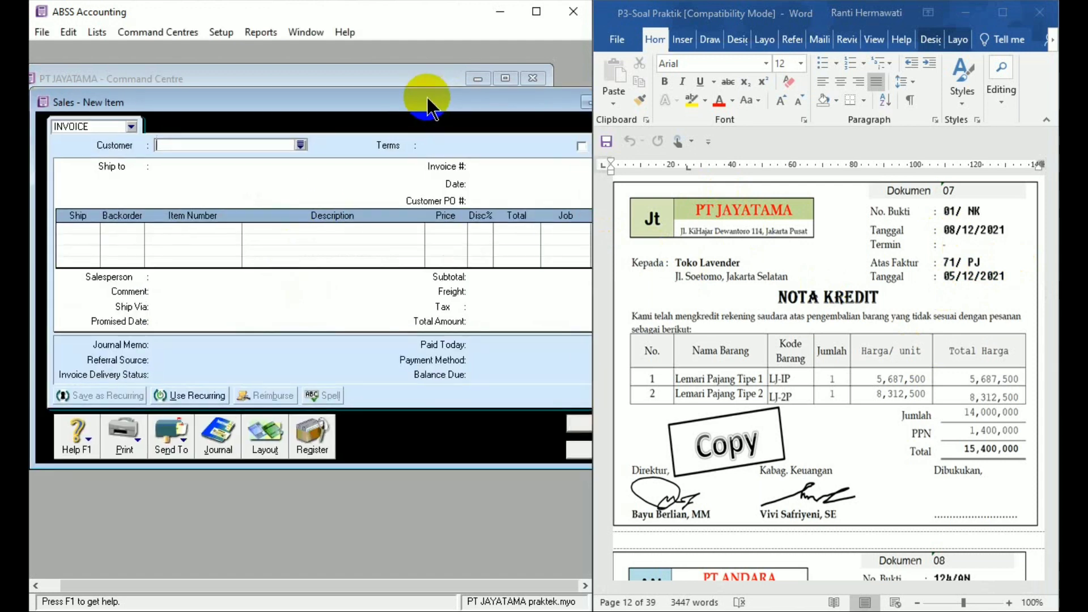
pyautogui.write('TOKO LAVENDER')
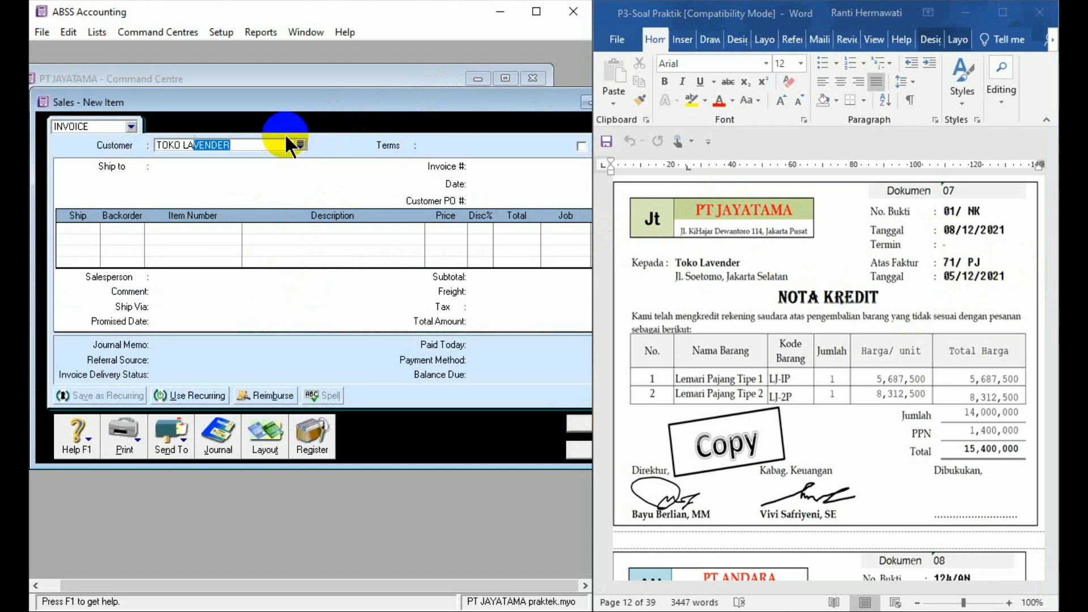
pyautogui.press('Tab')
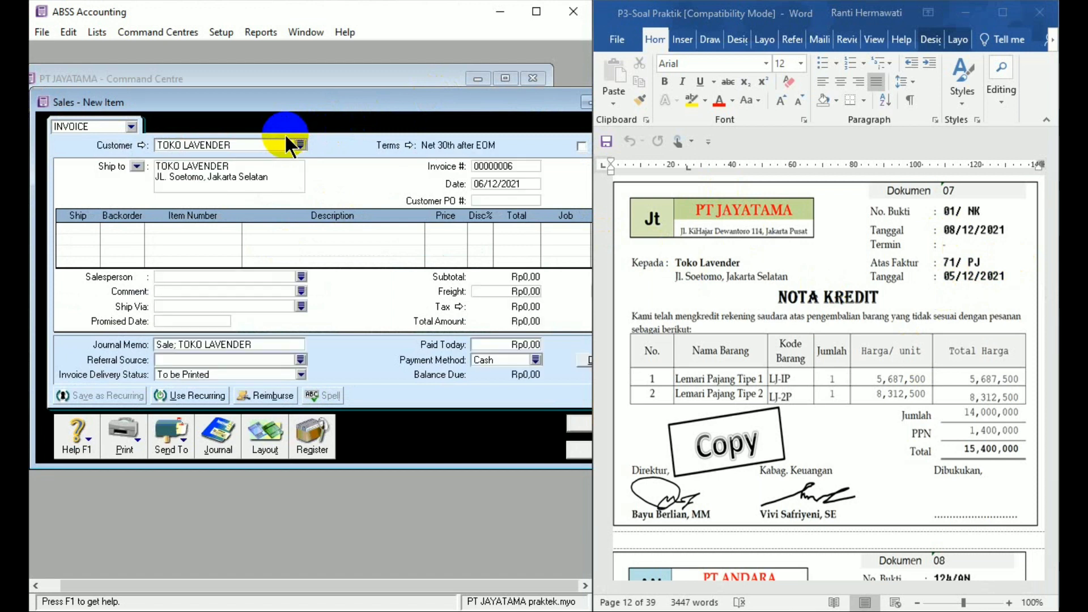
# - Set the sale's credit terms to In a Given # of Days with 10 discount days, 30 due days, 2% early discount and 1% late charge
pyautogui.click(407, 143)
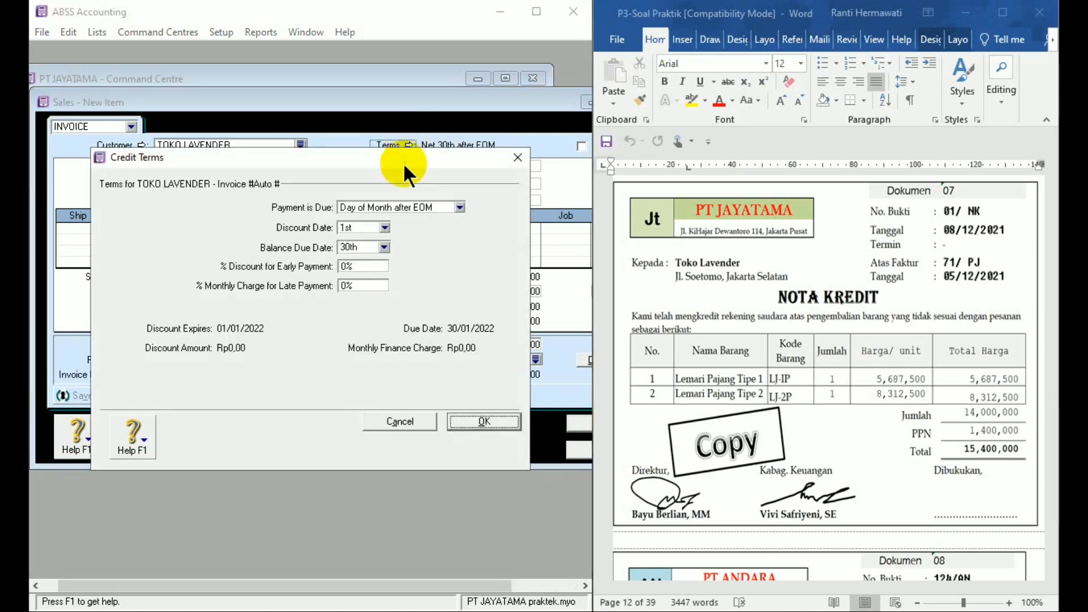
pyautogui.click(416, 207)
pyautogui.click(420, 242)
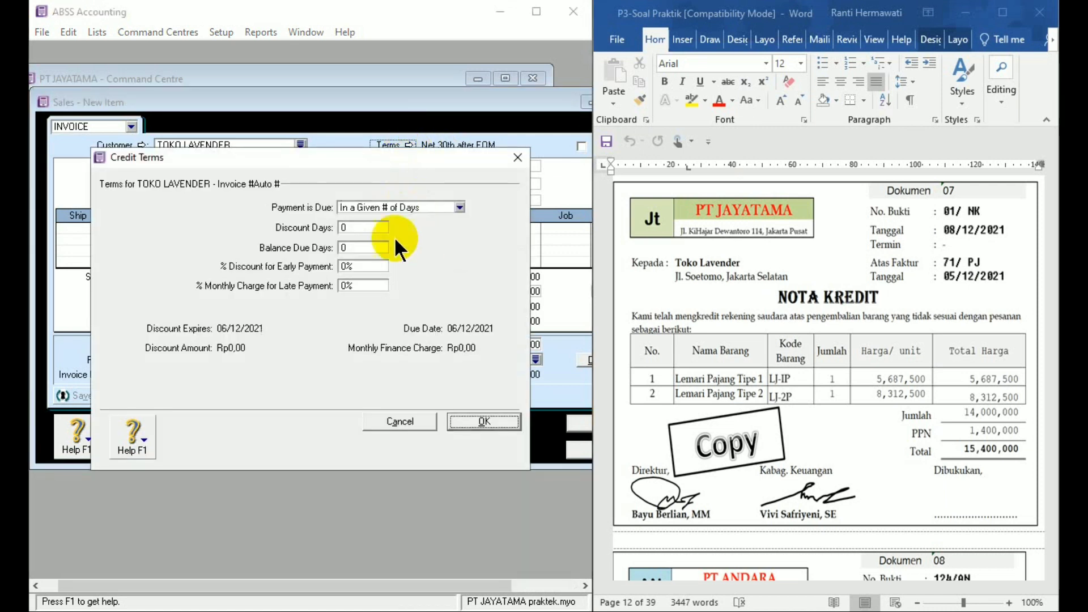
pyautogui.click(364, 226)
pyautogui.write('10')
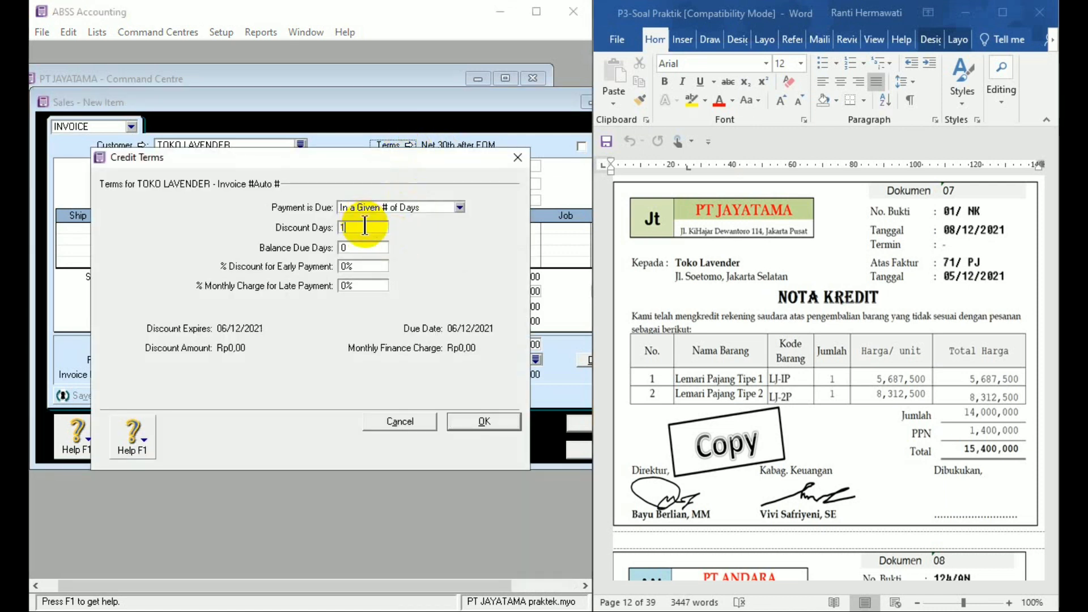
pyautogui.click(365, 247)
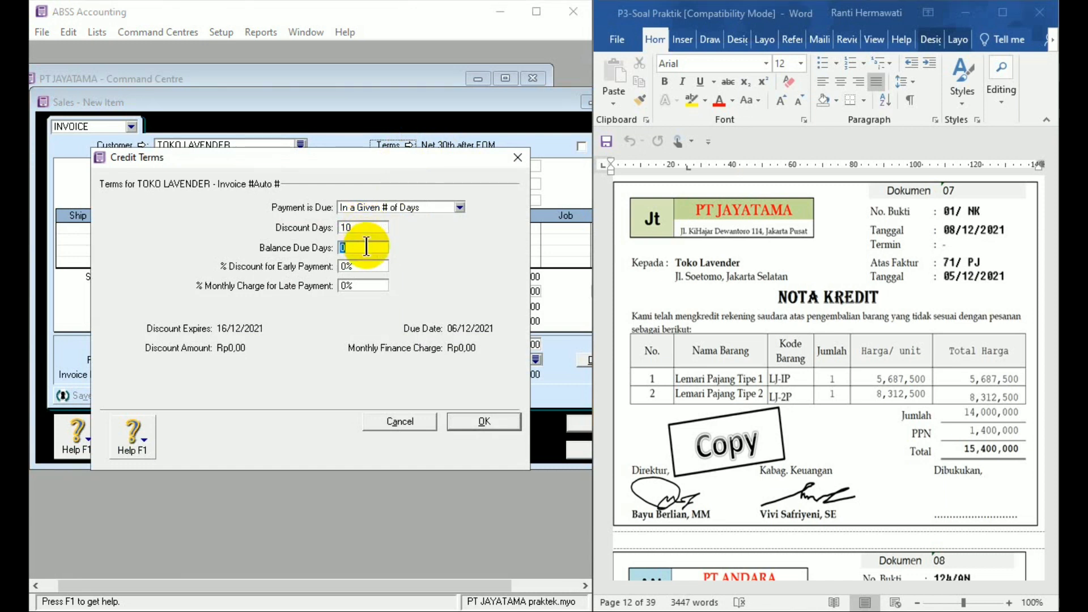
pyautogui.write('30')
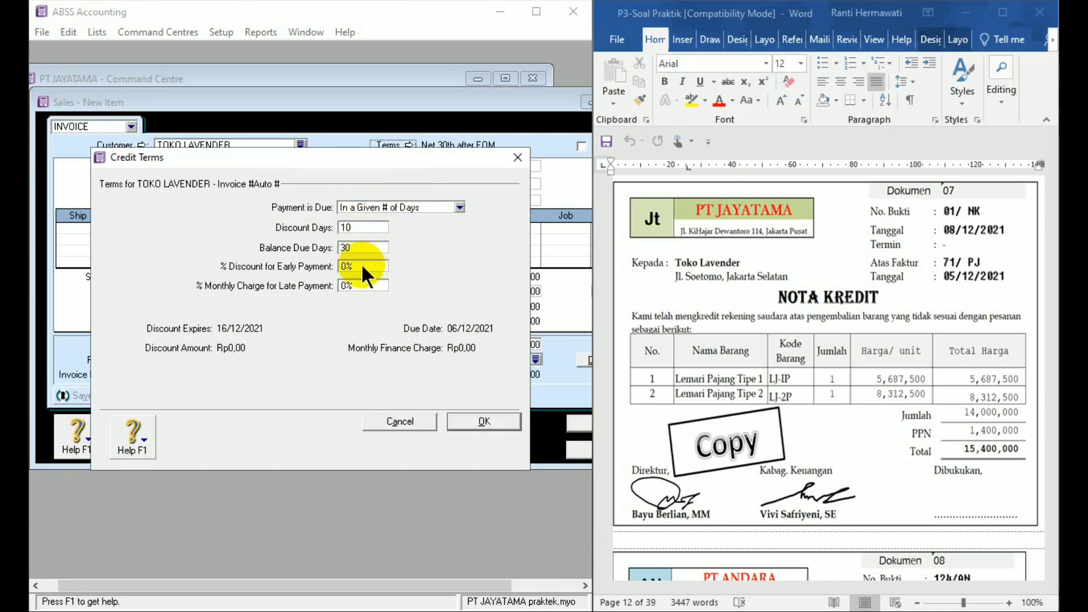
pyautogui.click(354, 266)
pyautogui.write('2')
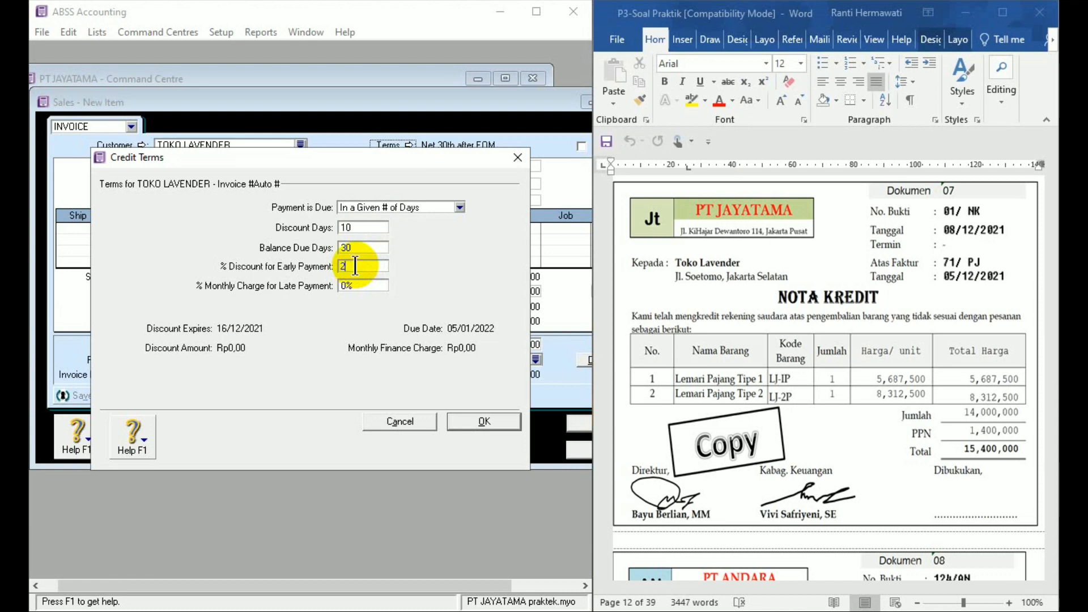
pyautogui.click(356, 286)
pyautogui.write('1')
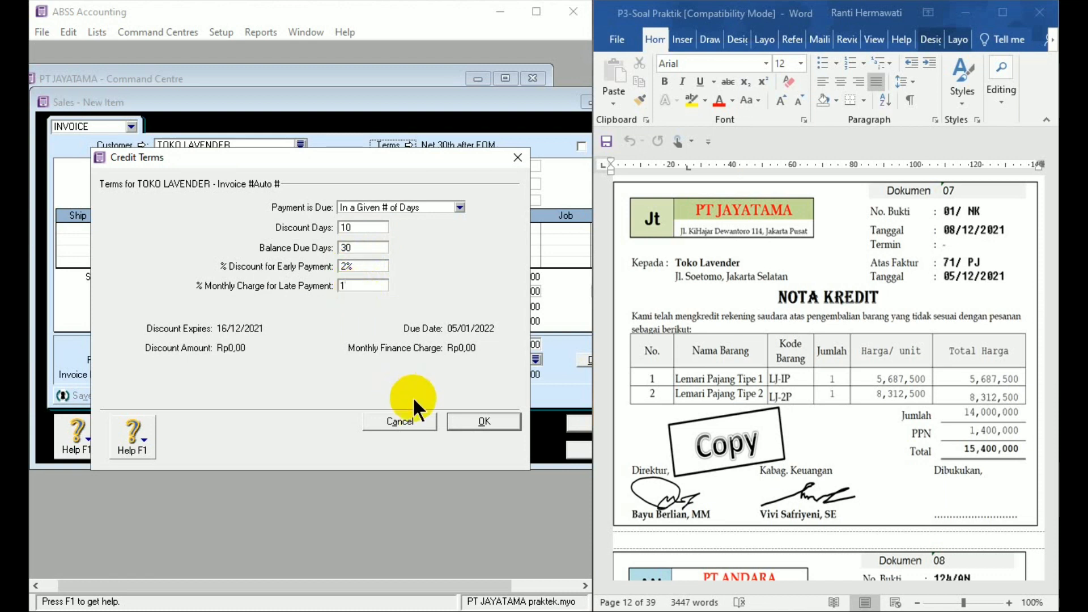
pyautogui.click(481, 421)
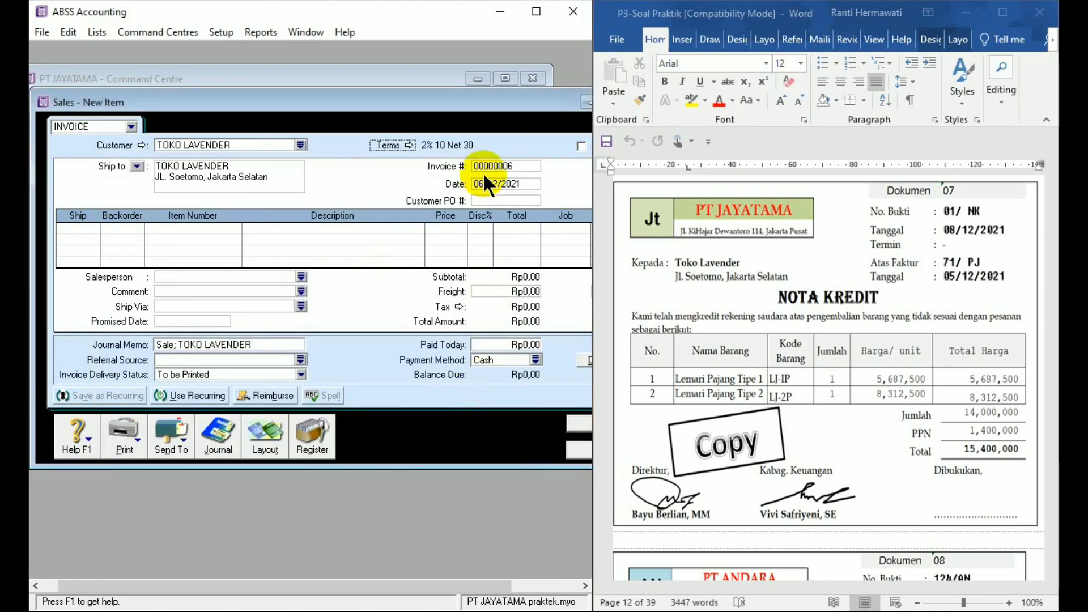
# - Set the sale's invoice number to 01/NK and its date to 8/12/21
pyautogui.click(501, 165)
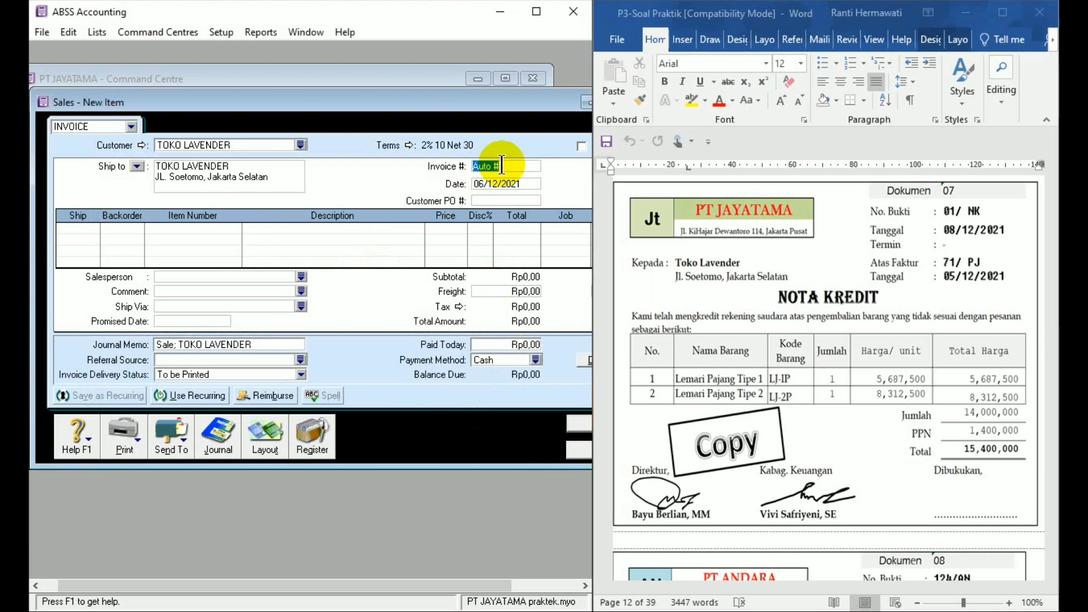
pyautogui.write('01/')
pyautogui.press('Tab')
pyautogui.write('nk')
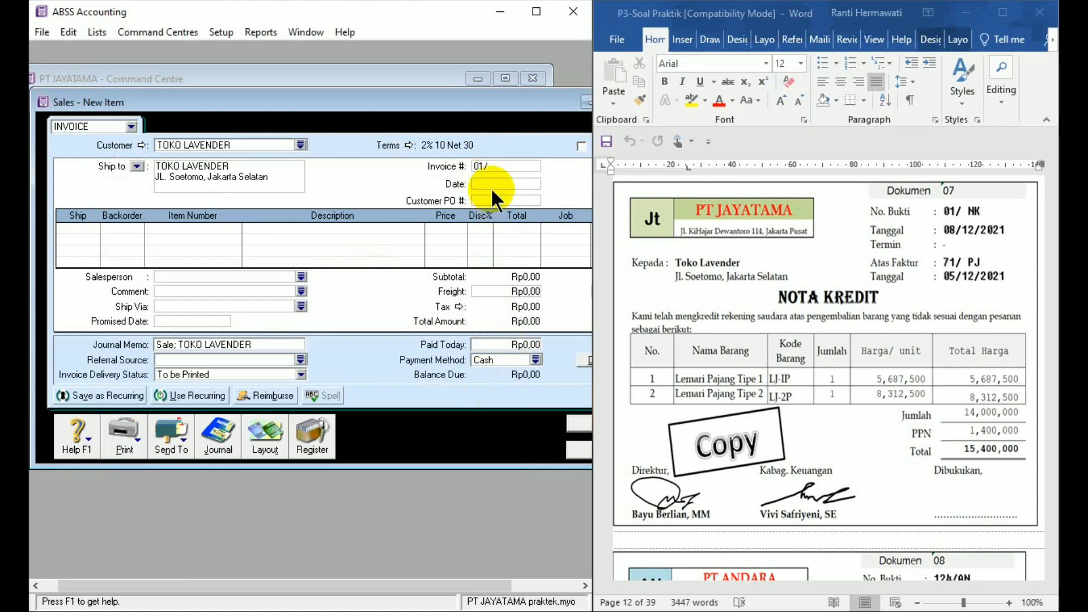
pyautogui.write('8/12/21')
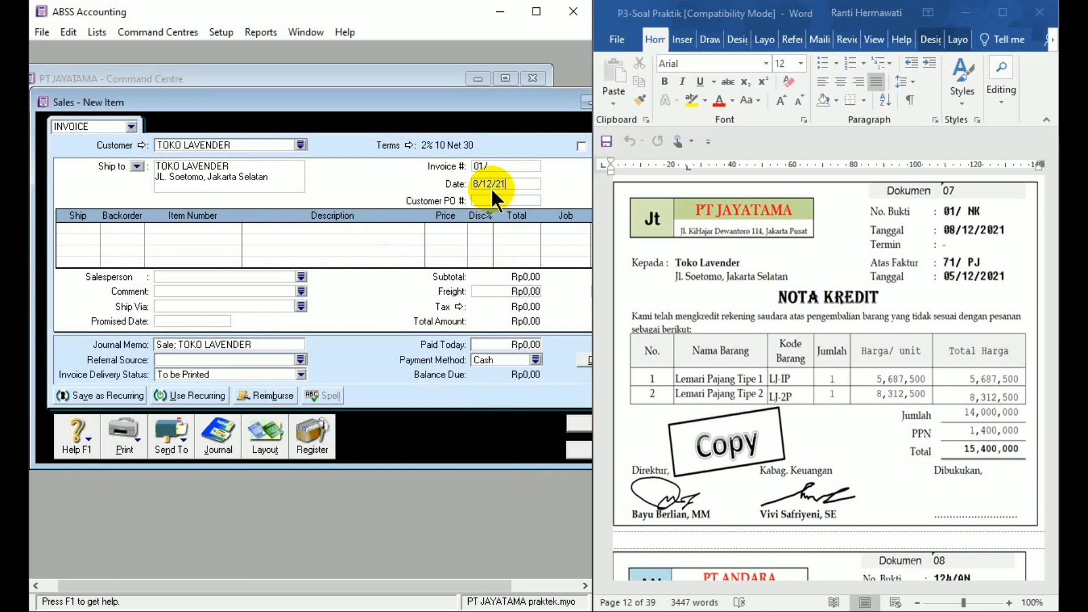
pyautogui.click(495, 164)
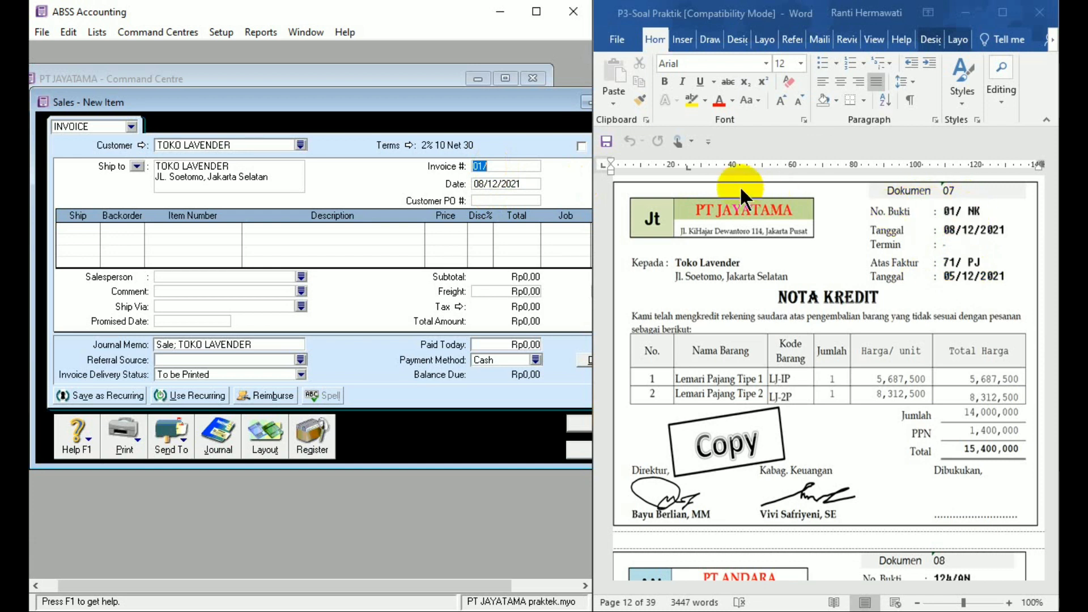
pyautogui.click(501, 166)
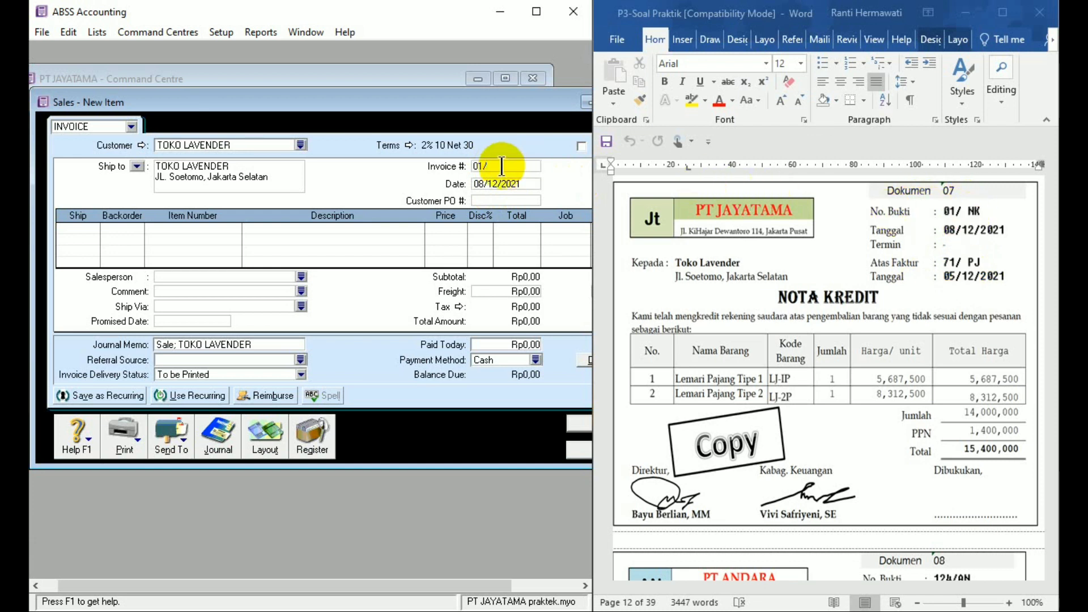
pyautogui.write('NK')
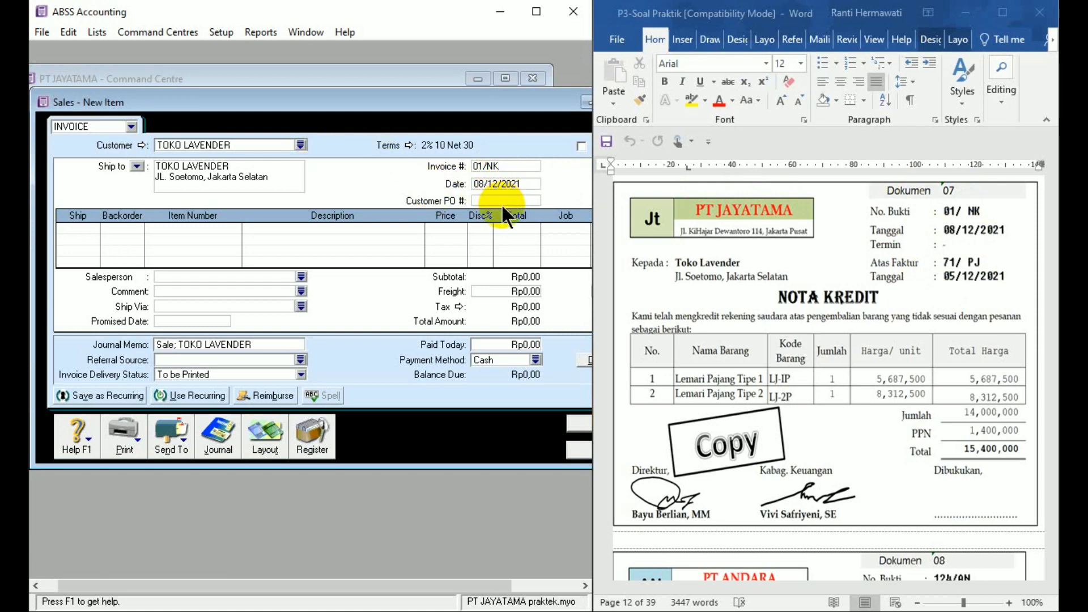
# - Enter the first return line with ship quantity -1, item LJ-1P and a price of 5687500
pyautogui.click(91, 227)
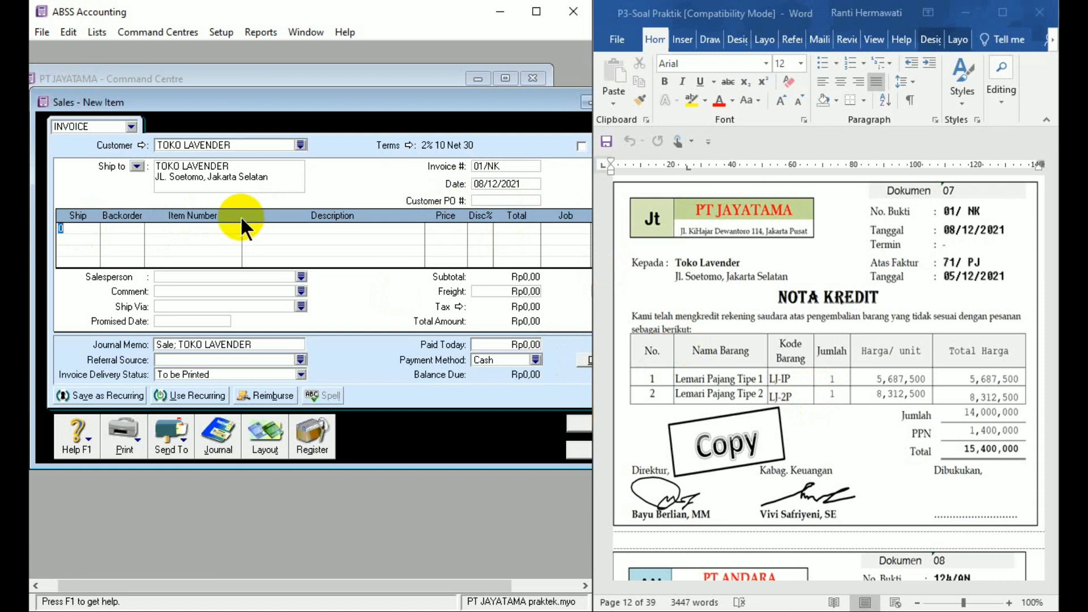
pyautogui.write('-1')
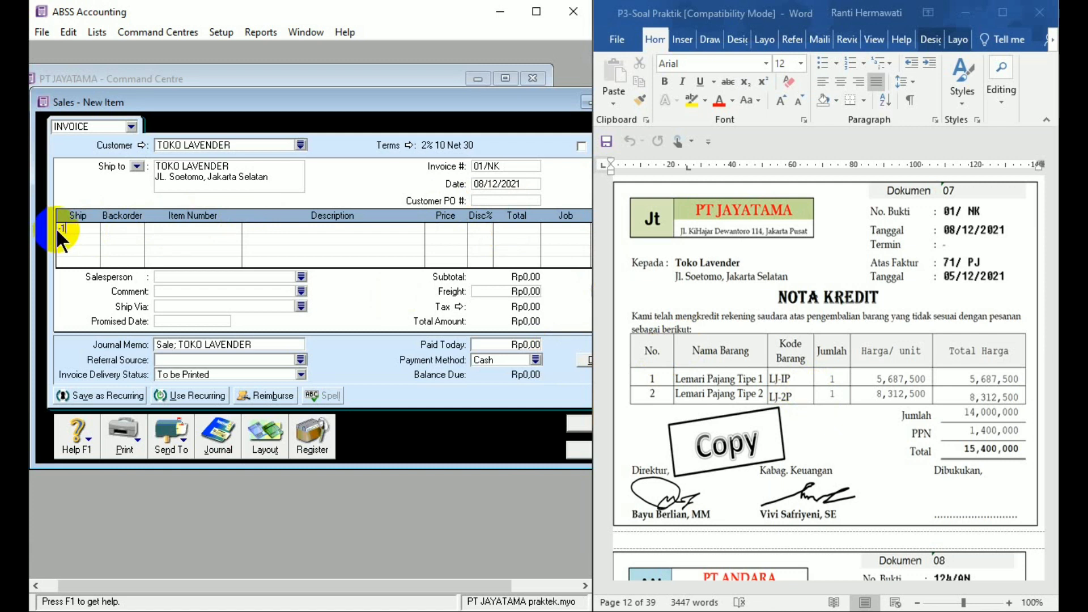
pyautogui.press('Tab')
pyautogui.press('Tab')
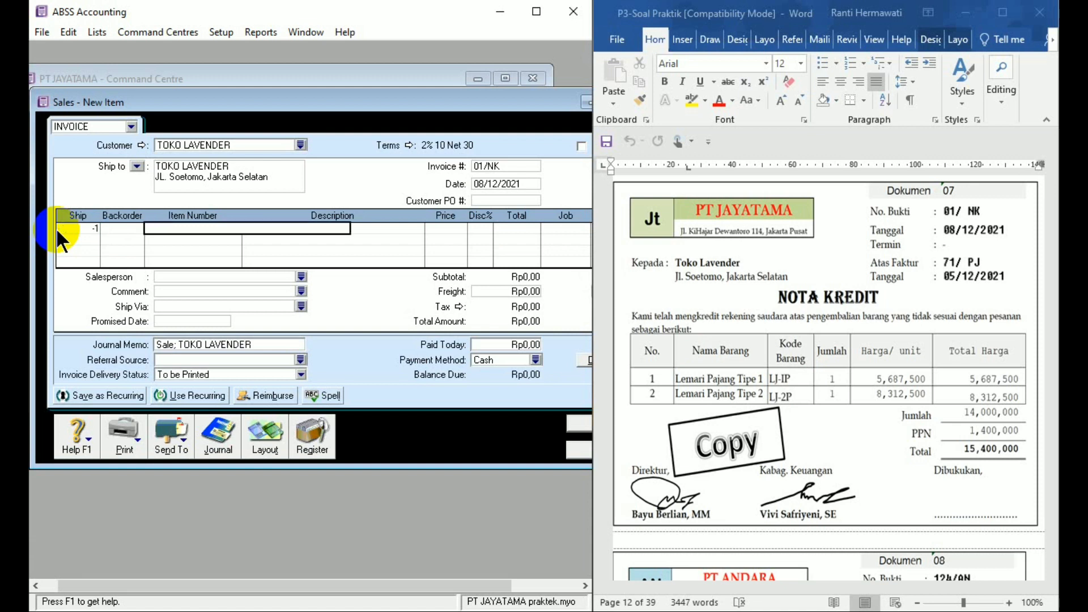
pyautogui.write('LJ-1P')
pyautogui.press('Tab')
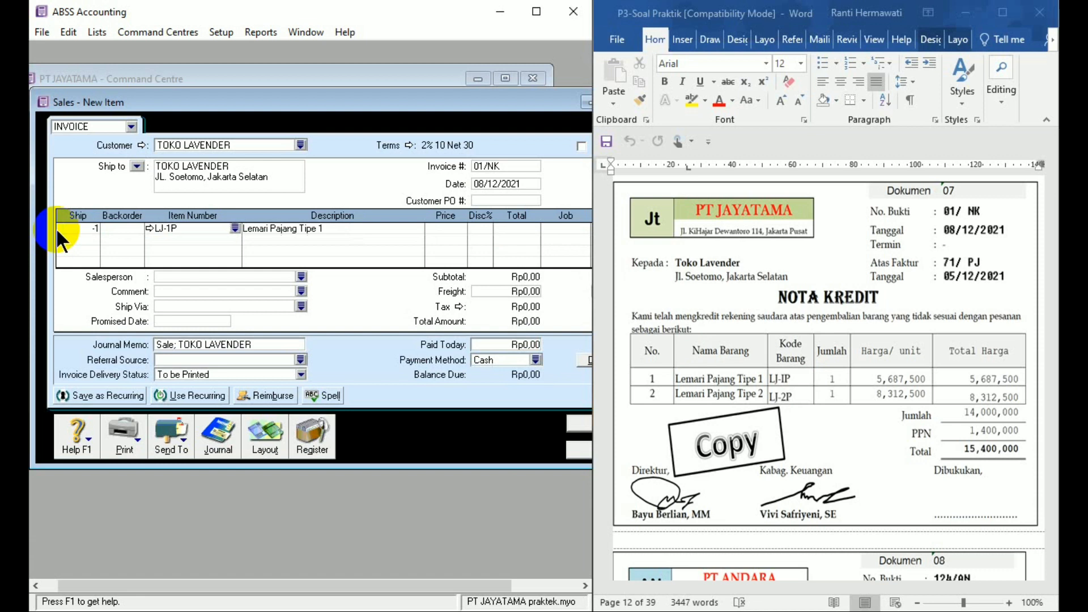
pyautogui.press('Tab')
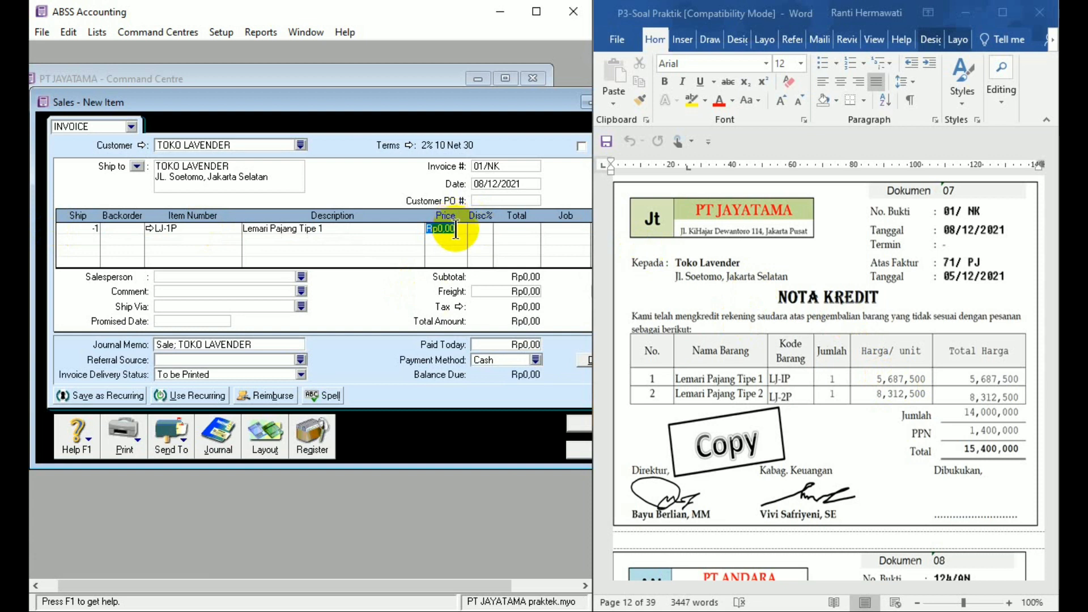
pyautogui.write('56')
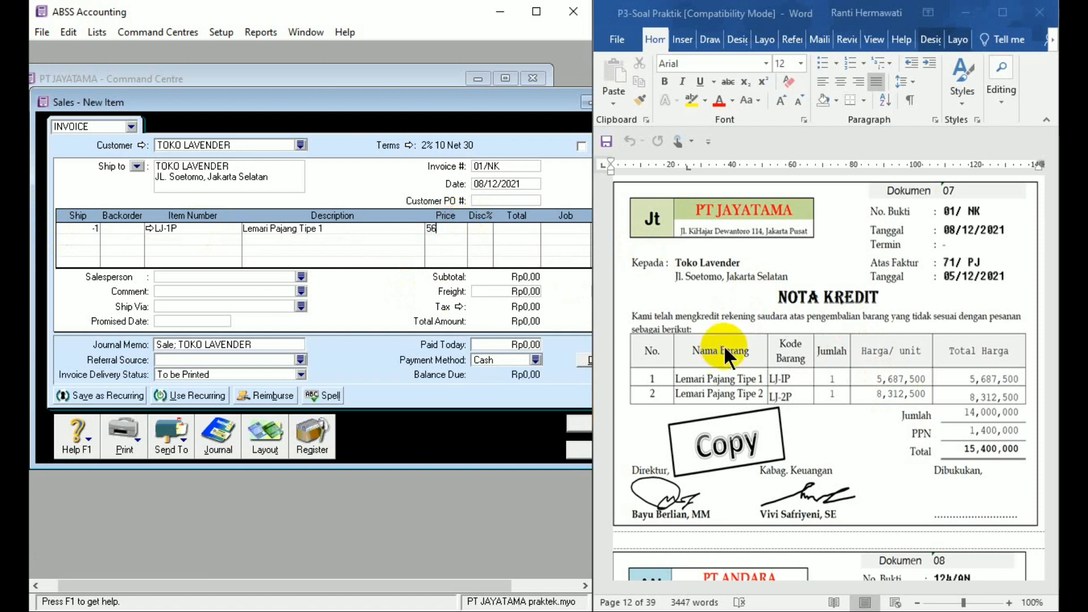
pyautogui.write('87500')
pyautogui.press('Tab')
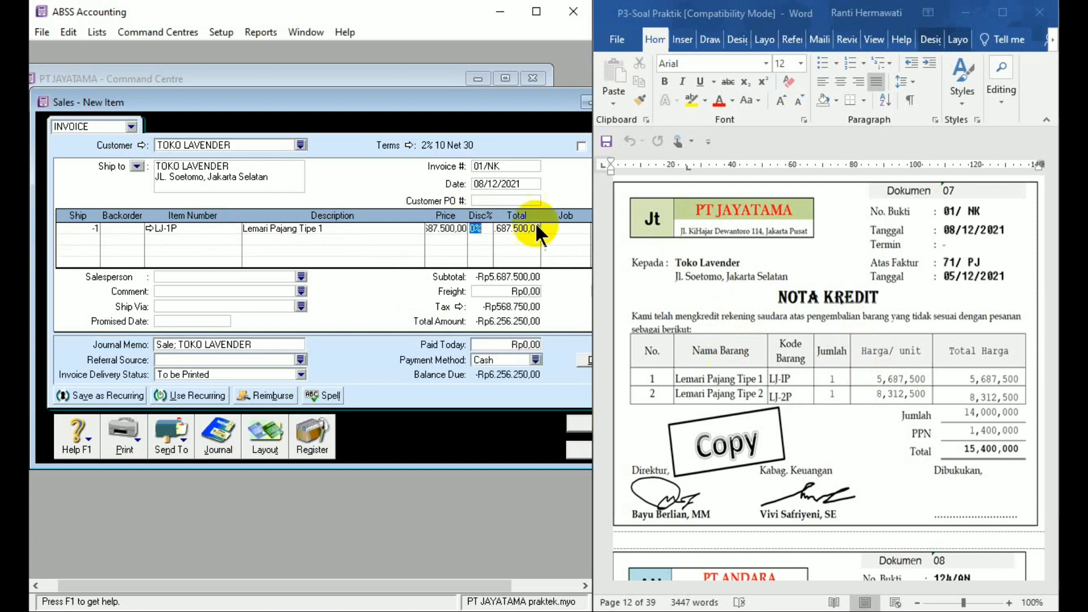
# - Add a second return line with ship quantity -1, item LJ-2P and a price of 8312500
pyautogui.click(95, 238)
pyautogui.write('1')
pyautogui.press('Tab')
pyautogui.press('Tab')
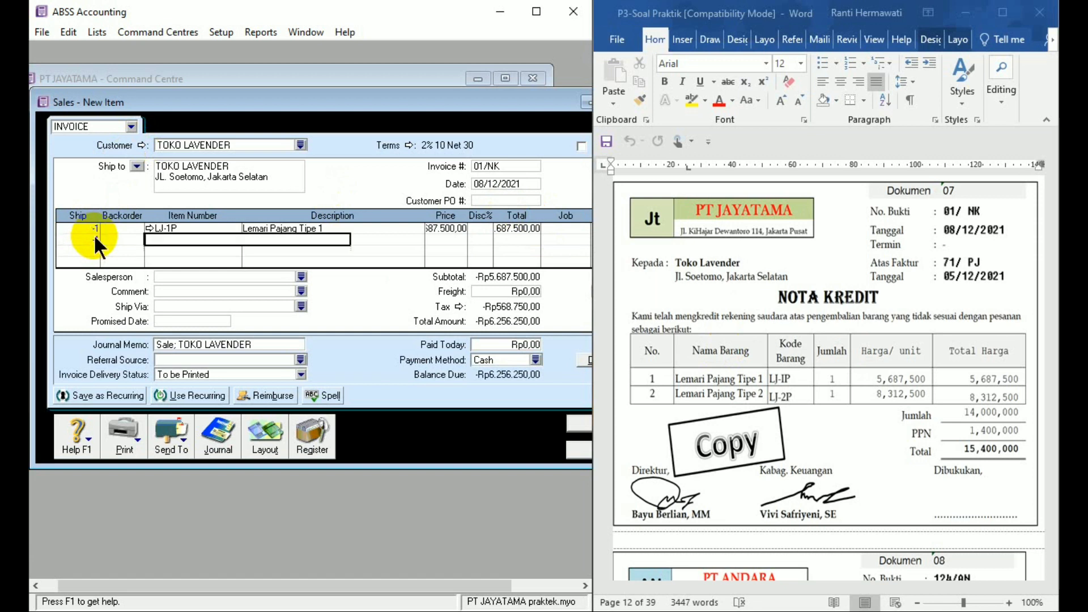
pyautogui.write('LJ-2P')
pyautogui.press('Tab')
pyautogui.press('Tab')
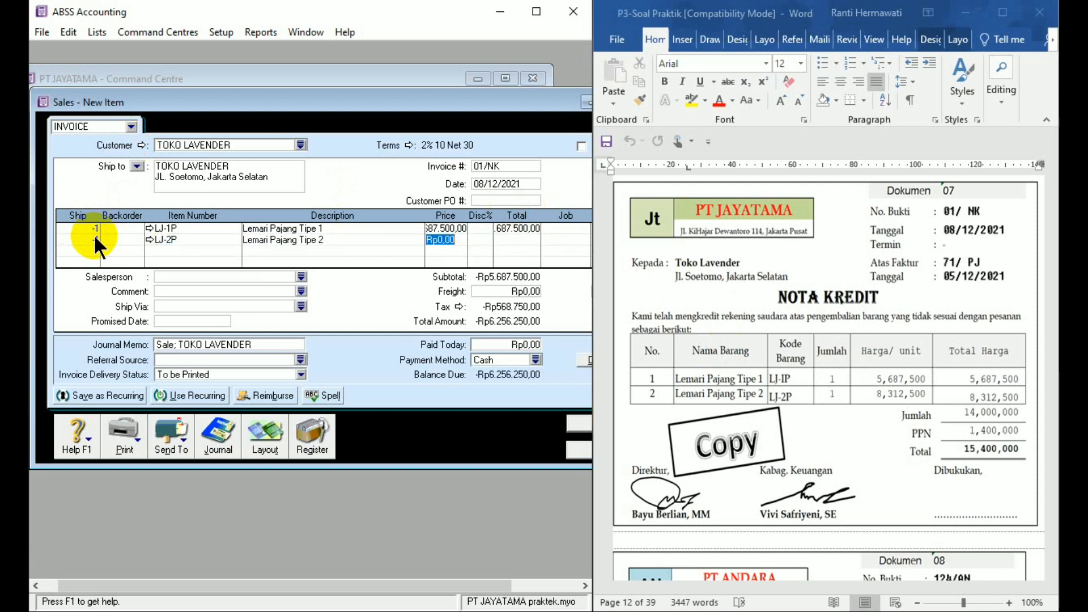
pyautogui.write('8312500')
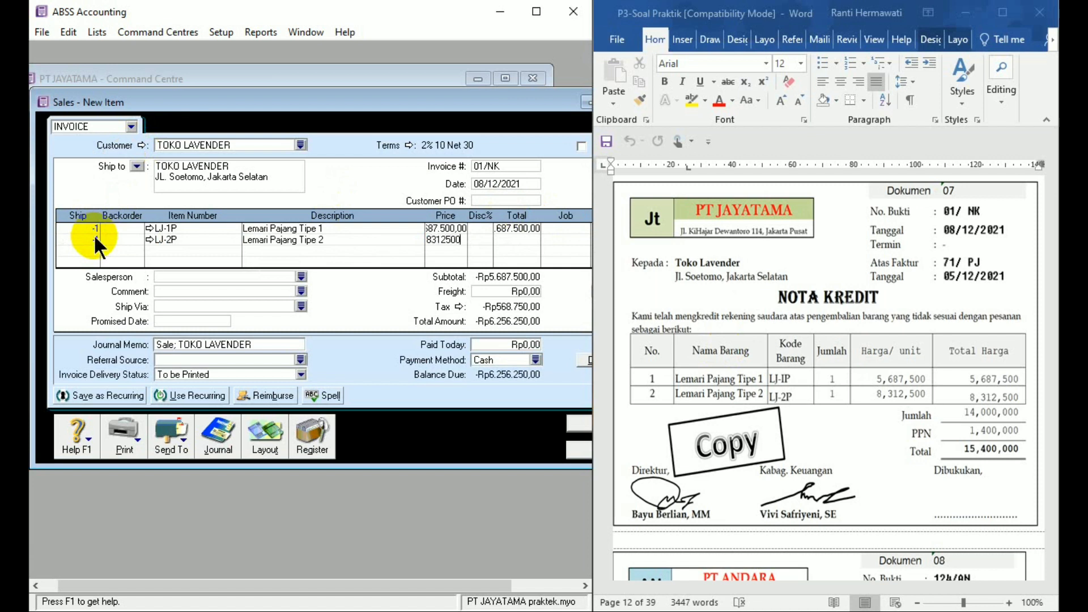
pyautogui.press('Tab')
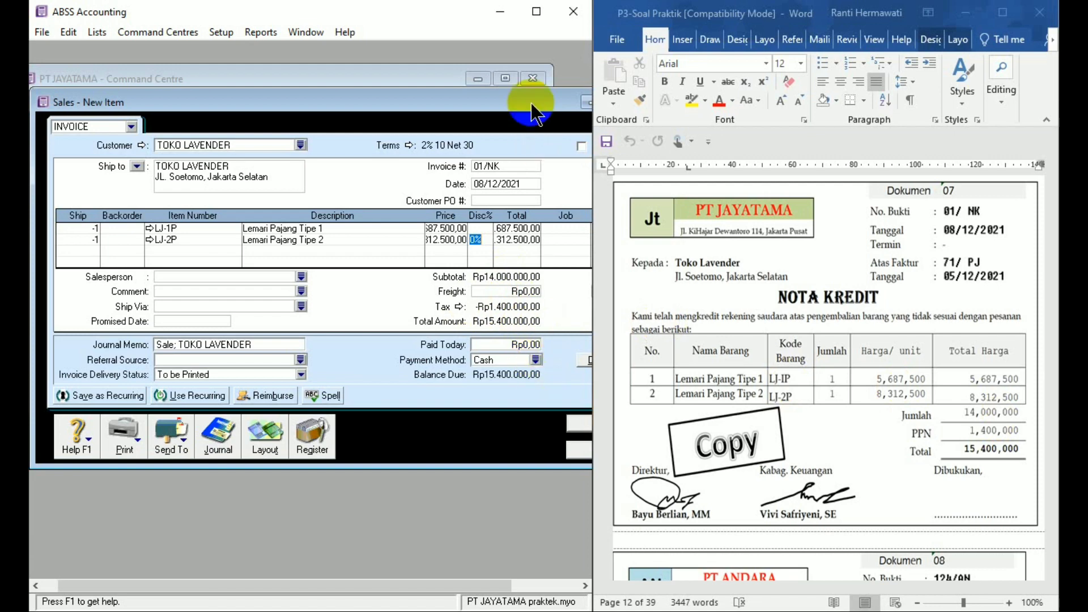
# - Record the TOKO LAVENDER return, ignoring all spelling suggestions for the item descriptions
pyautogui.moveTo(531, 101); pyautogui.dragTo(484, 95)
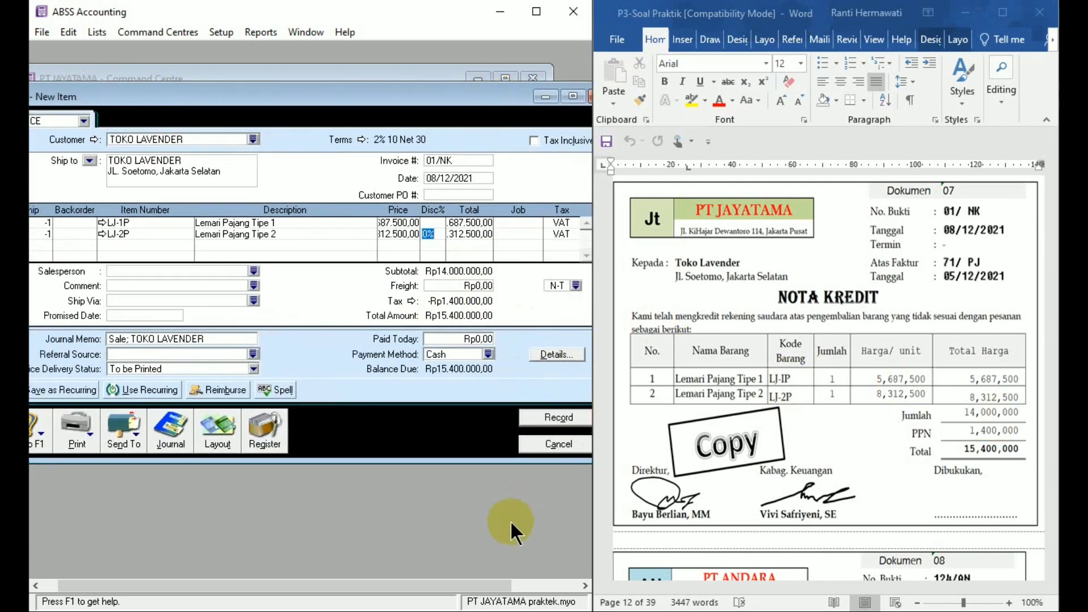
pyautogui.click(546, 420)
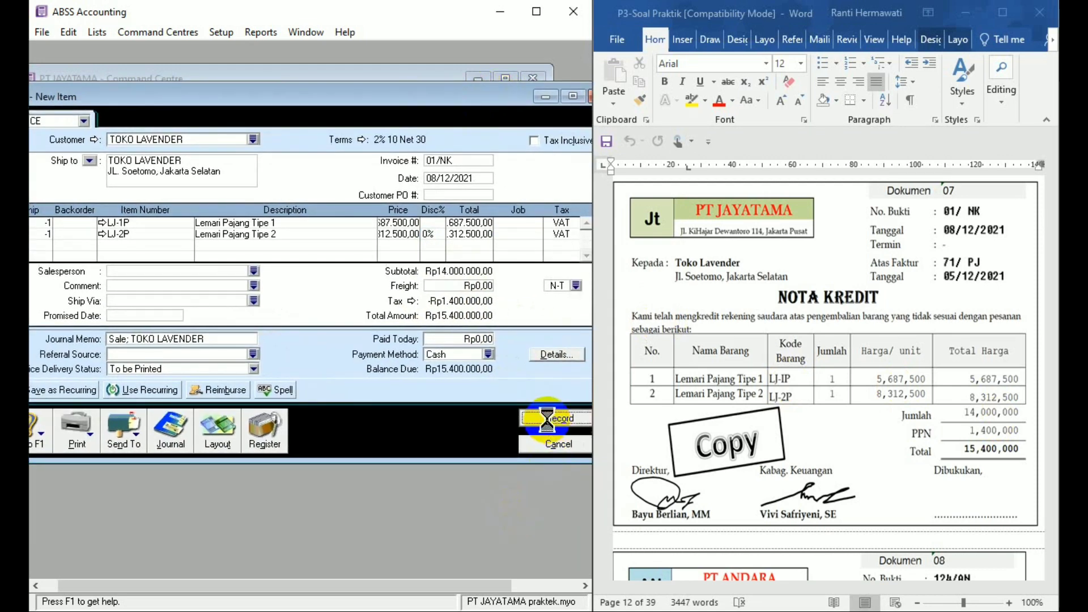
pyautogui.click(651, 331)
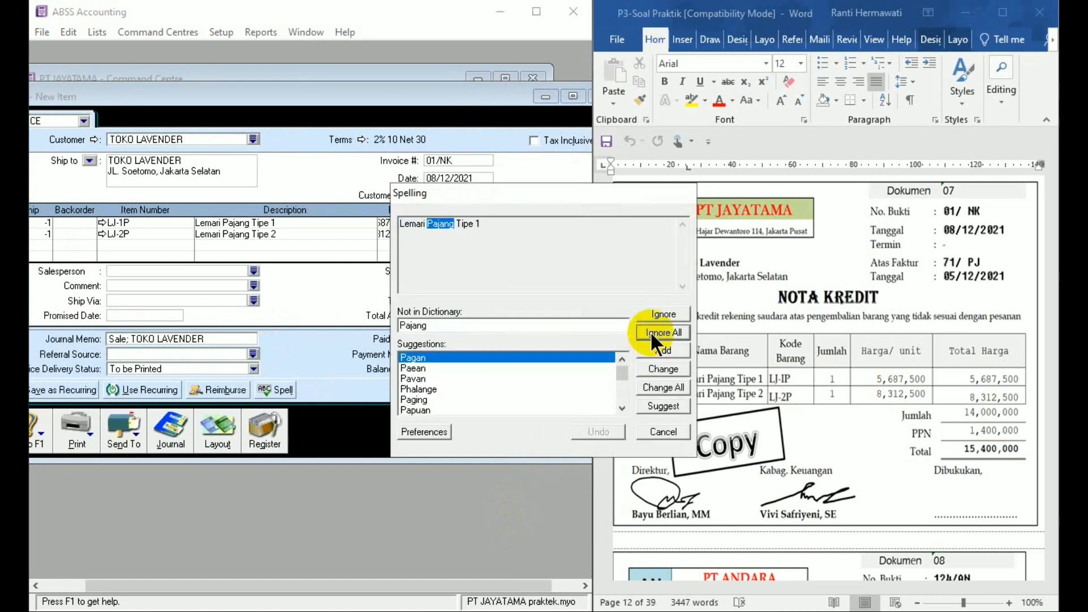
pyautogui.click(650, 331)
pyautogui.click(650, 331)
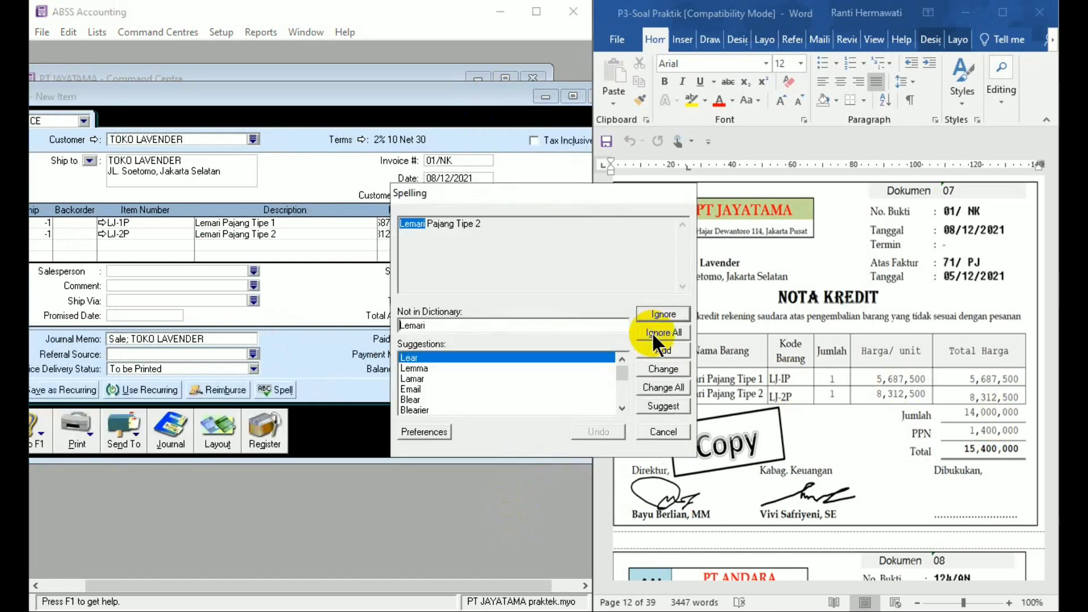
pyautogui.click(652, 331)
pyautogui.click(653, 332)
pyautogui.click(653, 332)
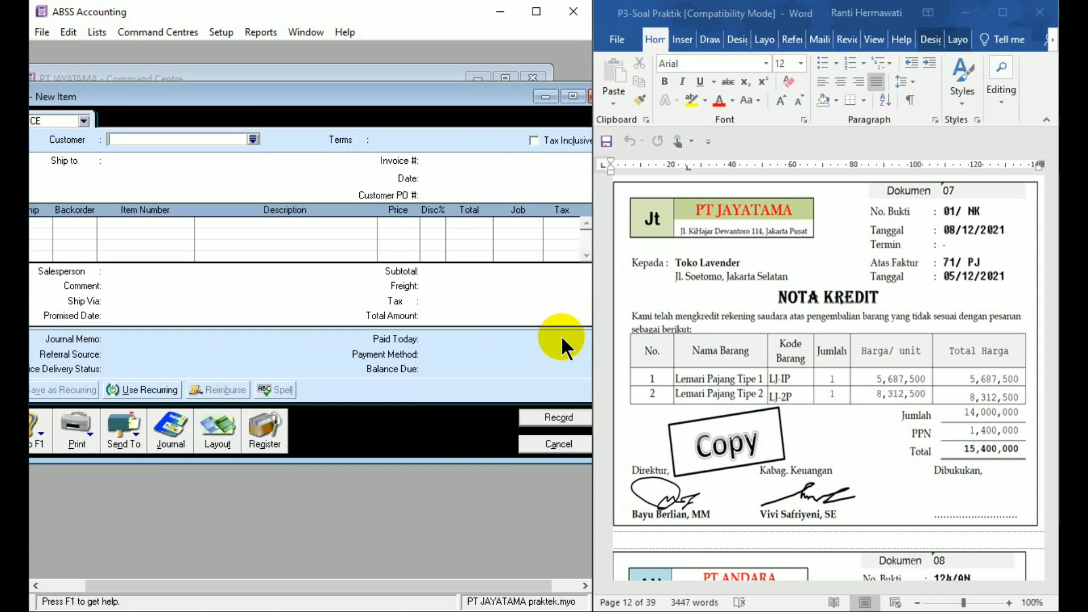
pyautogui.click(555, 421)
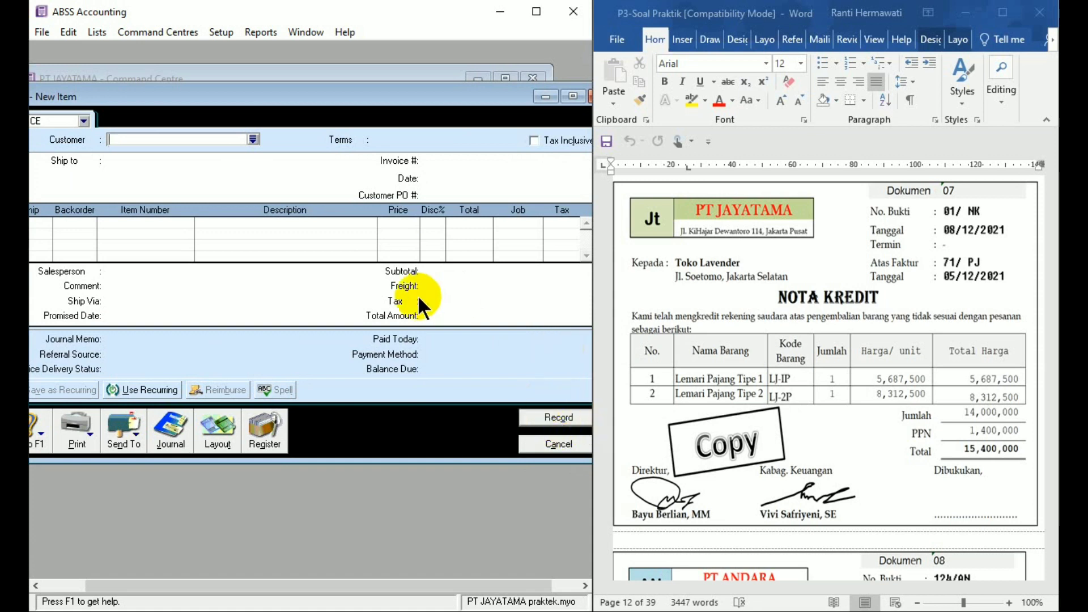
# - Open the sales register from the blank sales entry
pyautogui.click(281, 431)
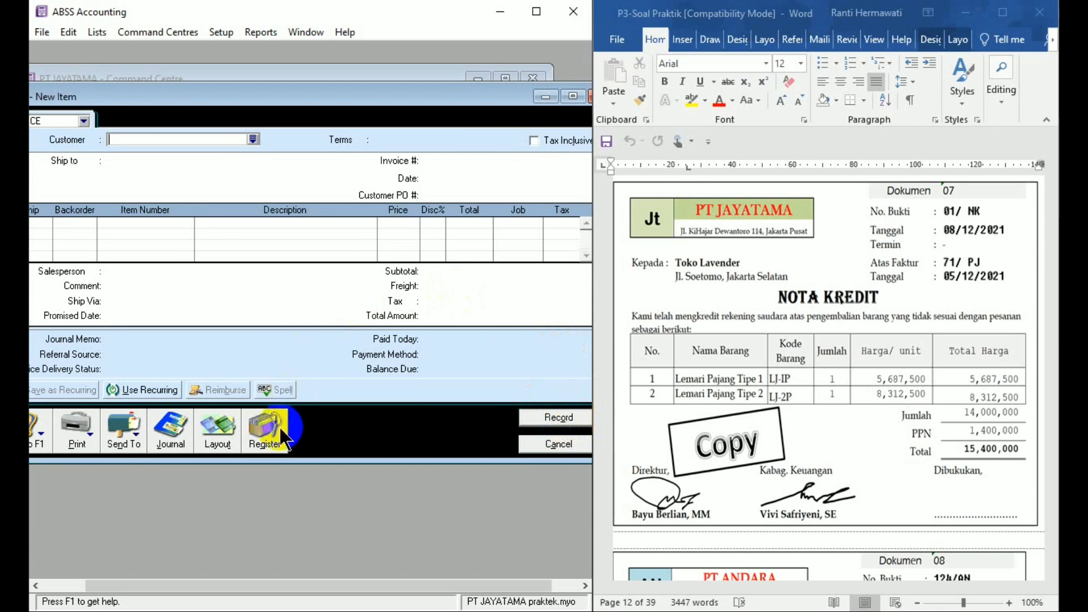
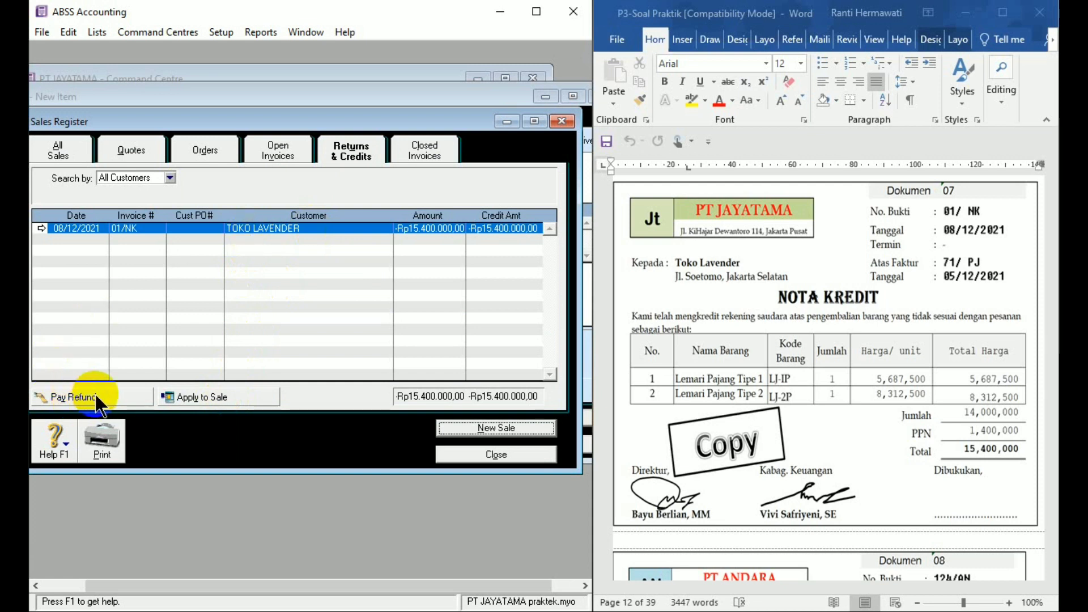
# - Apply the TOKO LAVENDER credit to the 06/12/2021 sale with ID 01/NK, date 8/12/21 and Rp15.400.000 as the amount applied
pyautogui.click(222, 395)
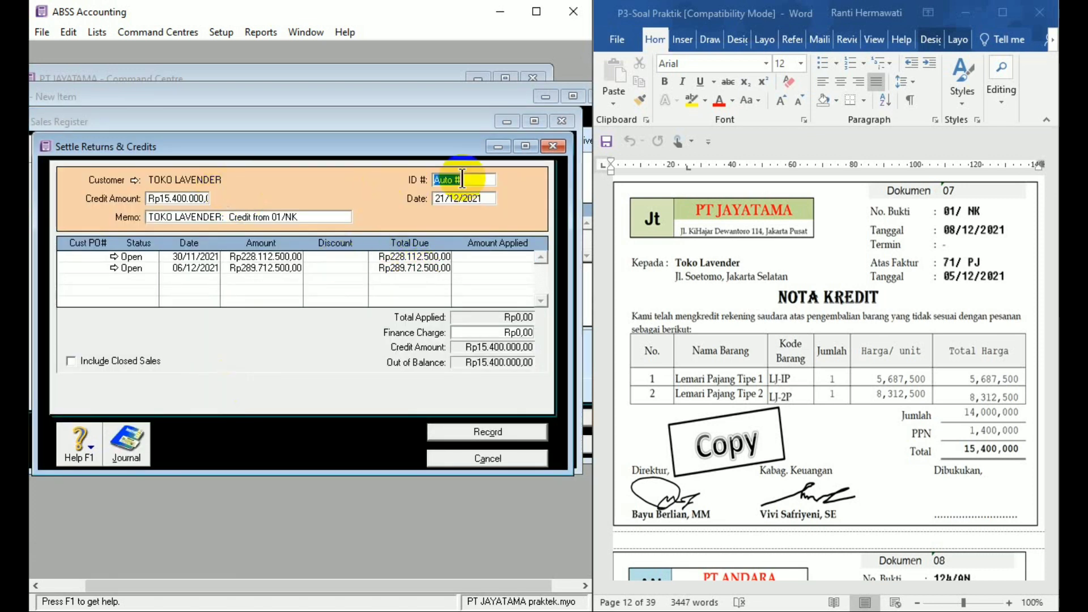
pyautogui.write('01/')
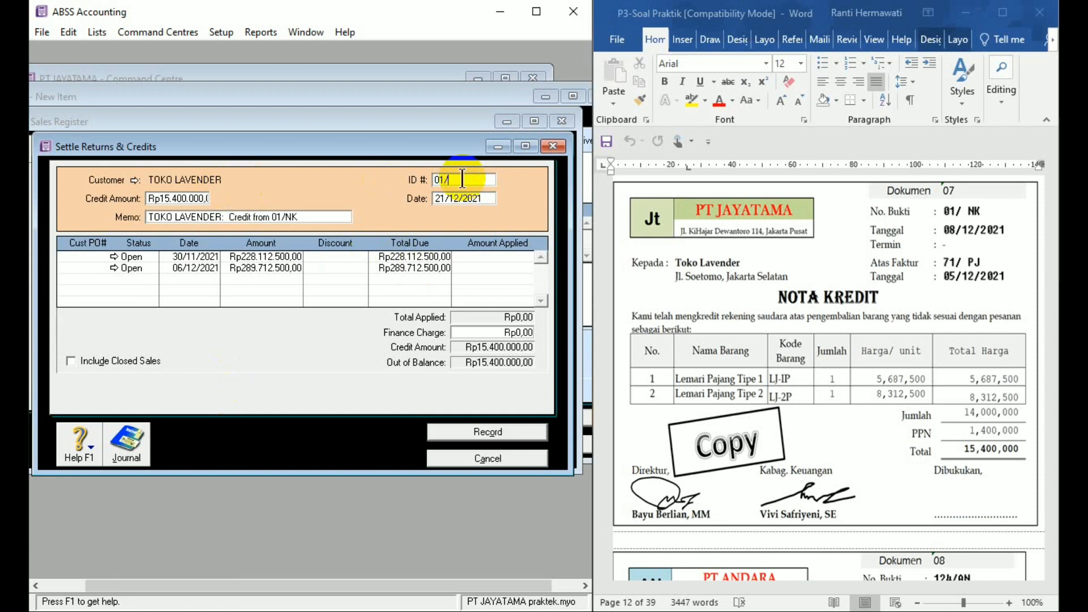
pyautogui.write('NK')
pyautogui.write('8/12/21')
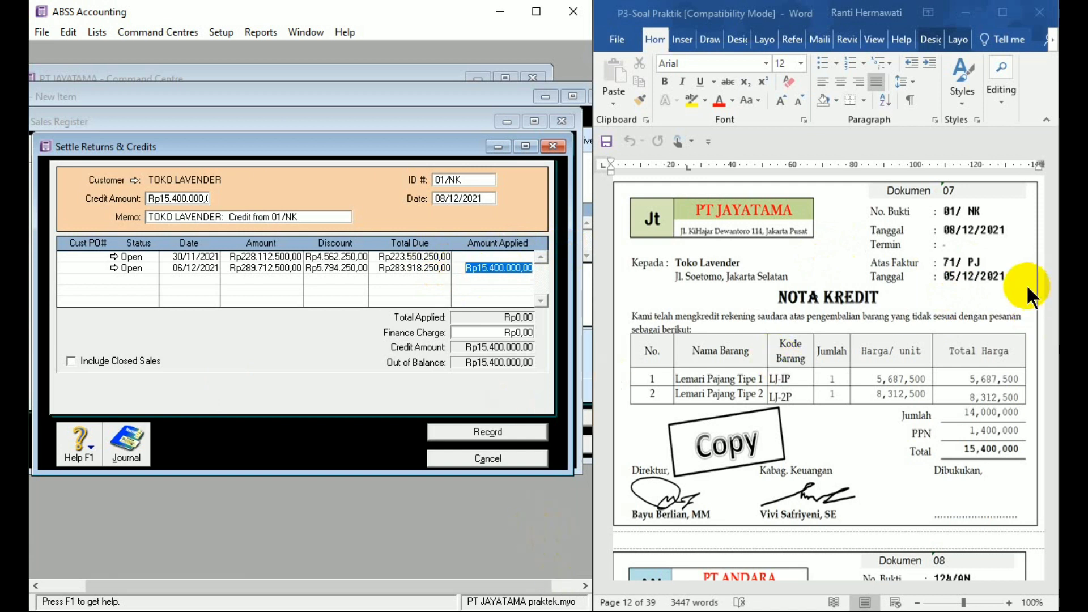
# - Check the date and total of Toko Lavender's invoice 71/PJ in the Word document, returning to credit note 01/NK
pyautogui.click(1014, 303)
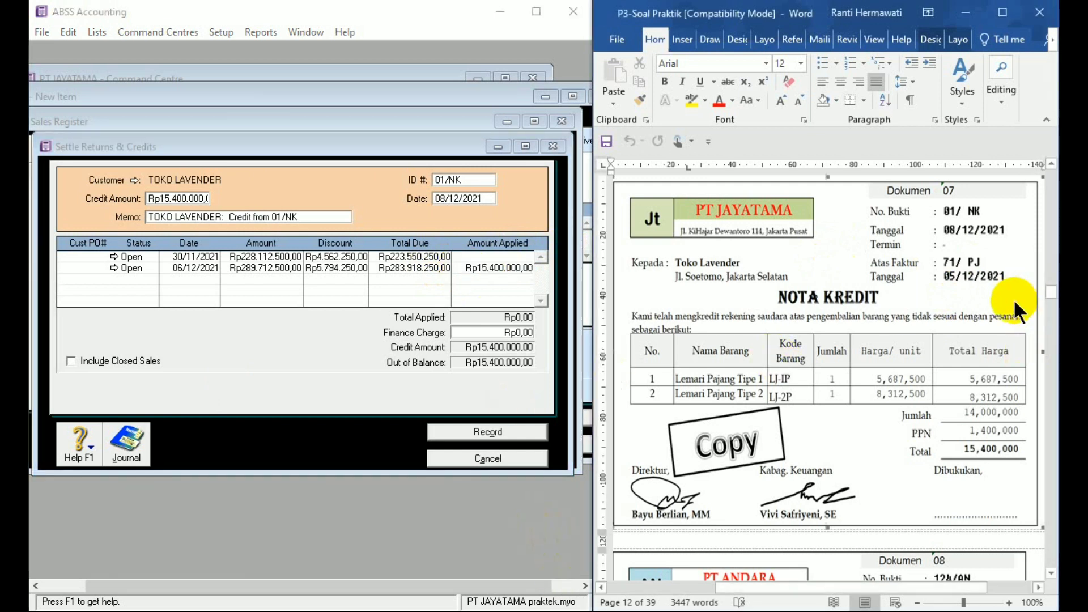
pyautogui.click(1048, 260)
pyautogui.scroll(10, 1049, 266)
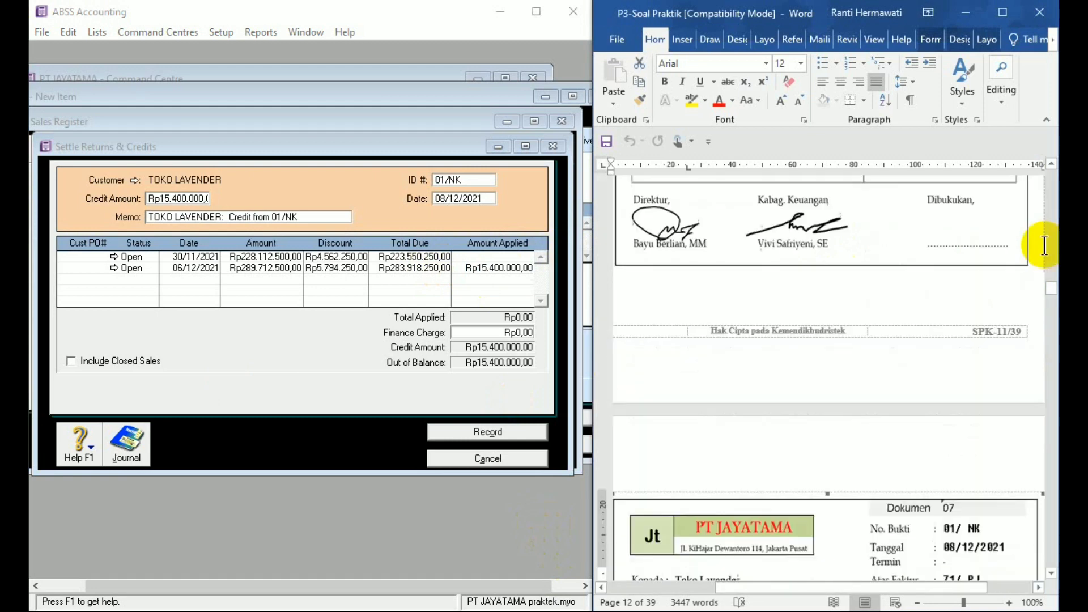
pyautogui.click(1051, 164)
pyautogui.moveTo(1051, 164); pyautogui.dragTo(1051, 164)
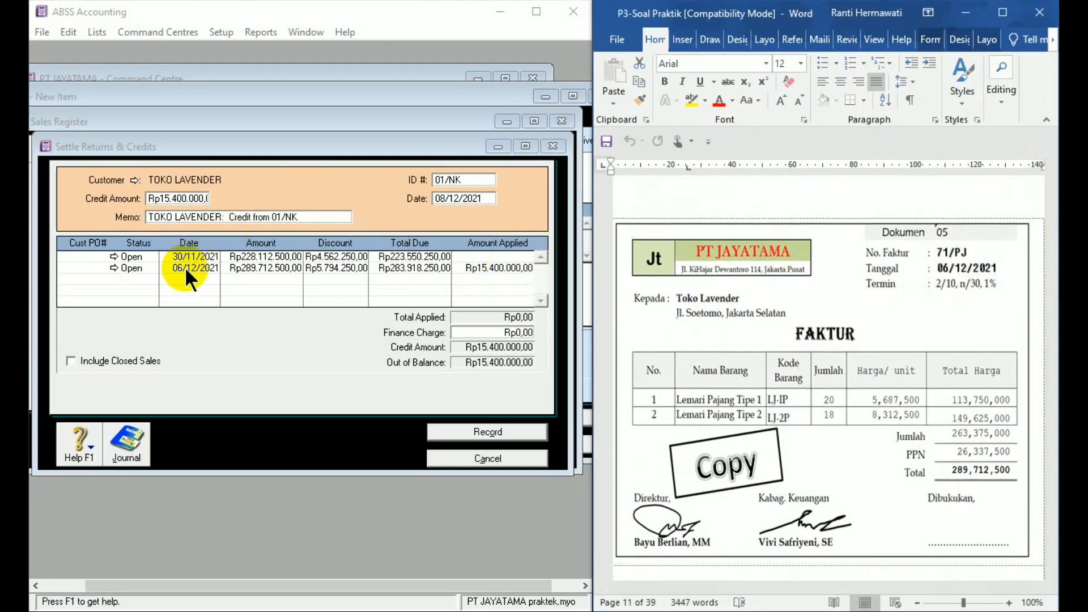
pyautogui.click(1052, 574)
pyautogui.click(1052, 577)
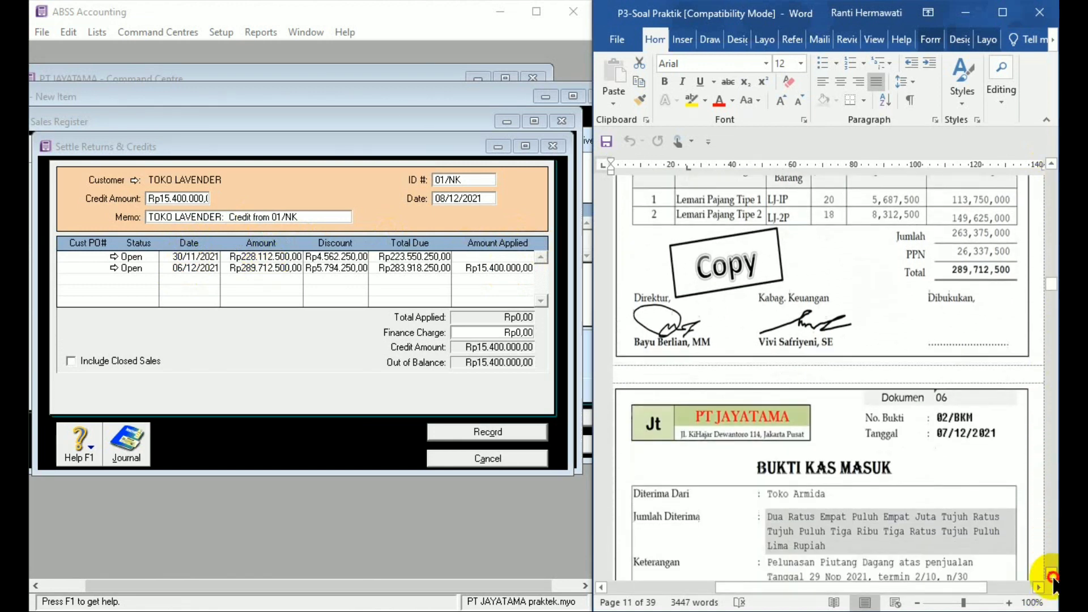
pyautogui.click(1053, 577)
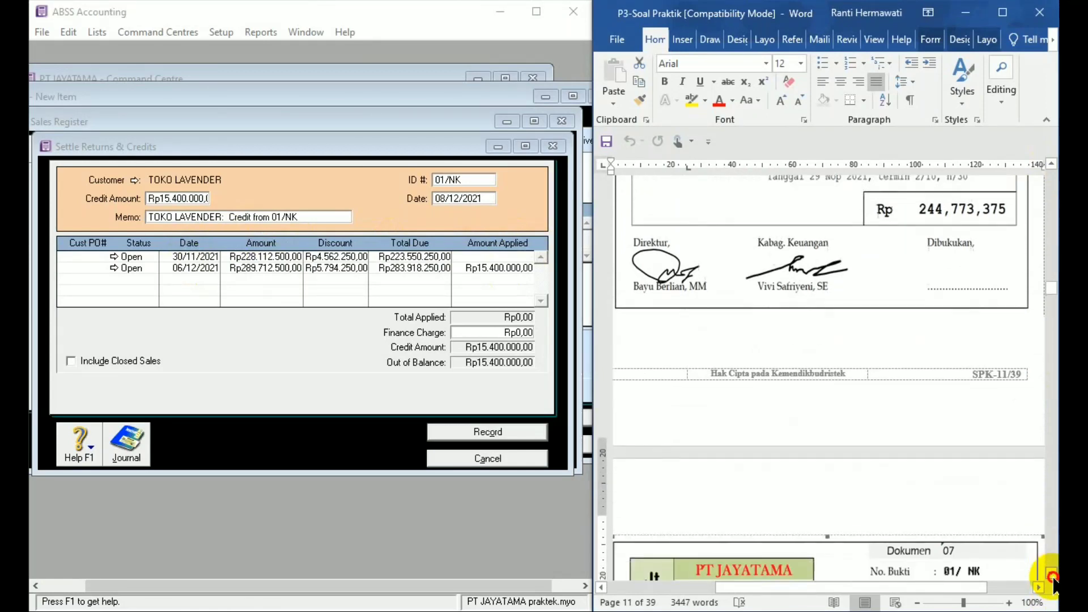
pyautogui.click(1052, 576)
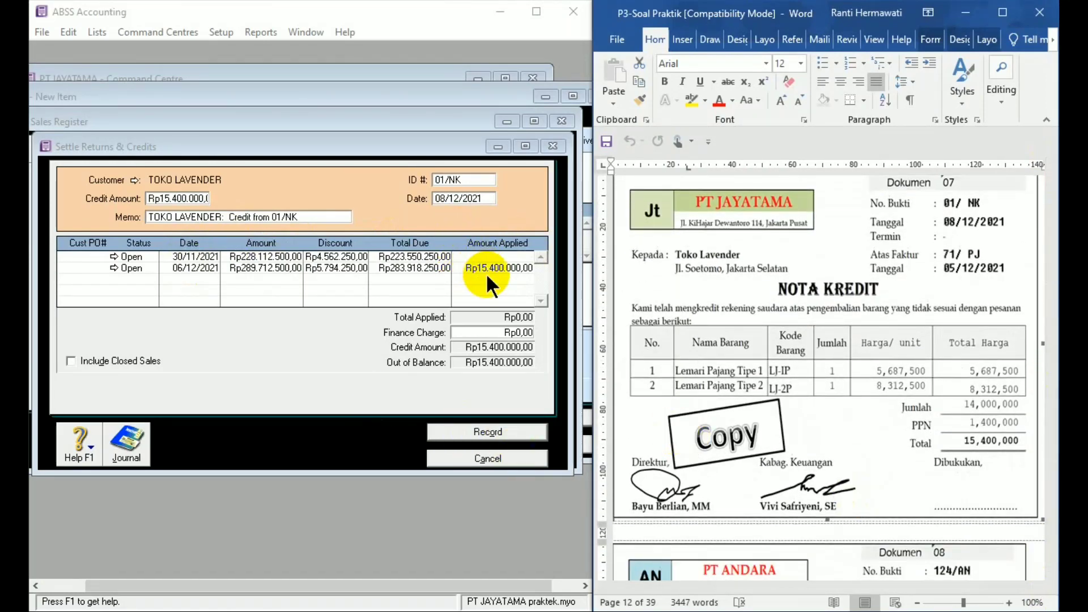
# - Record the credit settlement and close both the sales register and the blank sales entry
pyautogui.click(480, 431)
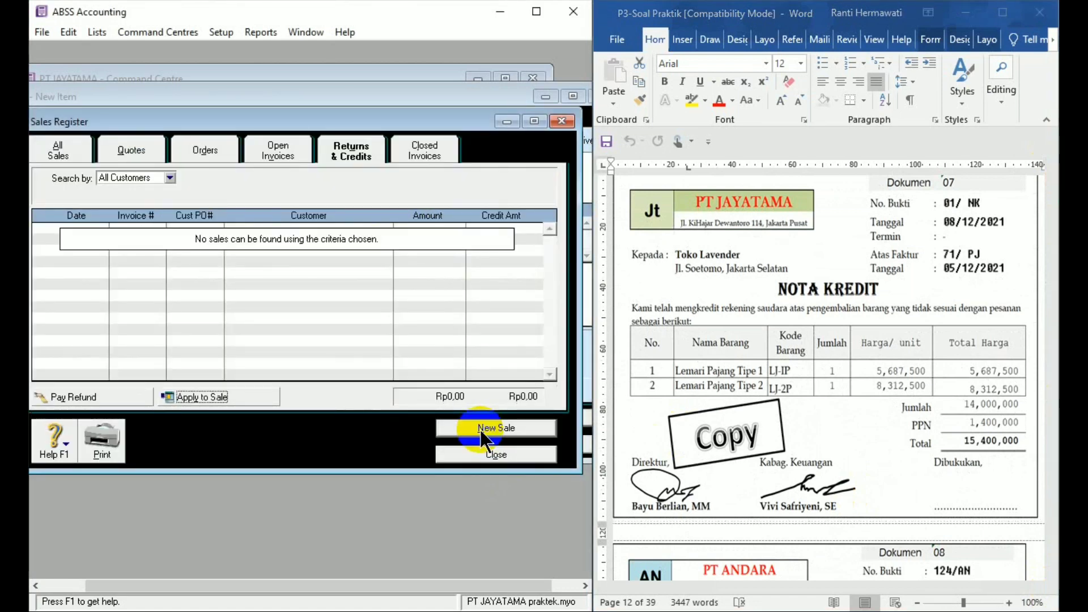
pyautogui.click(485, 451)
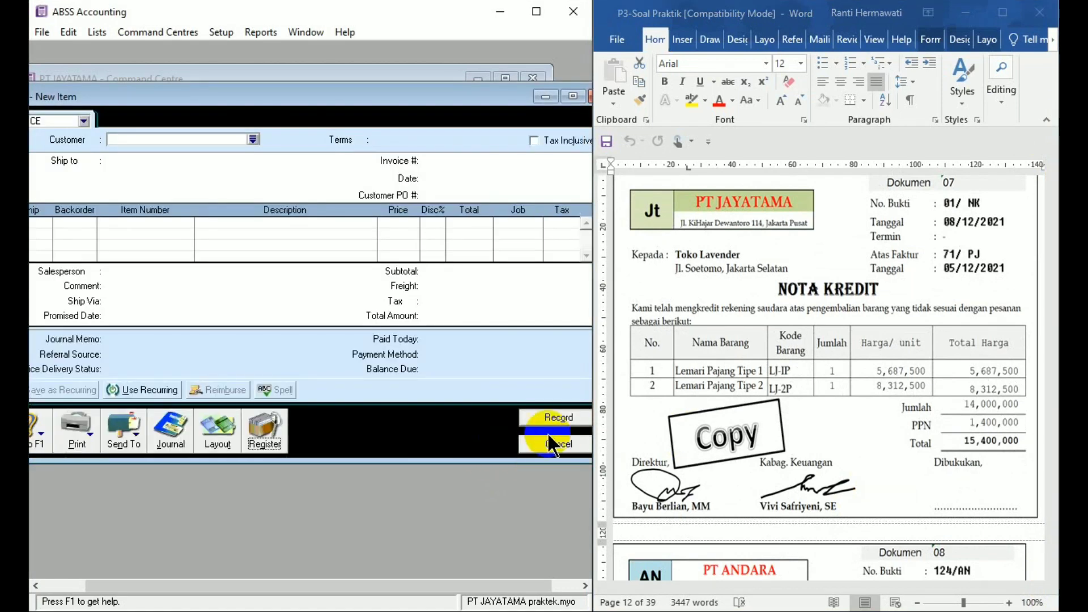
pyautogui.click(560, 440)
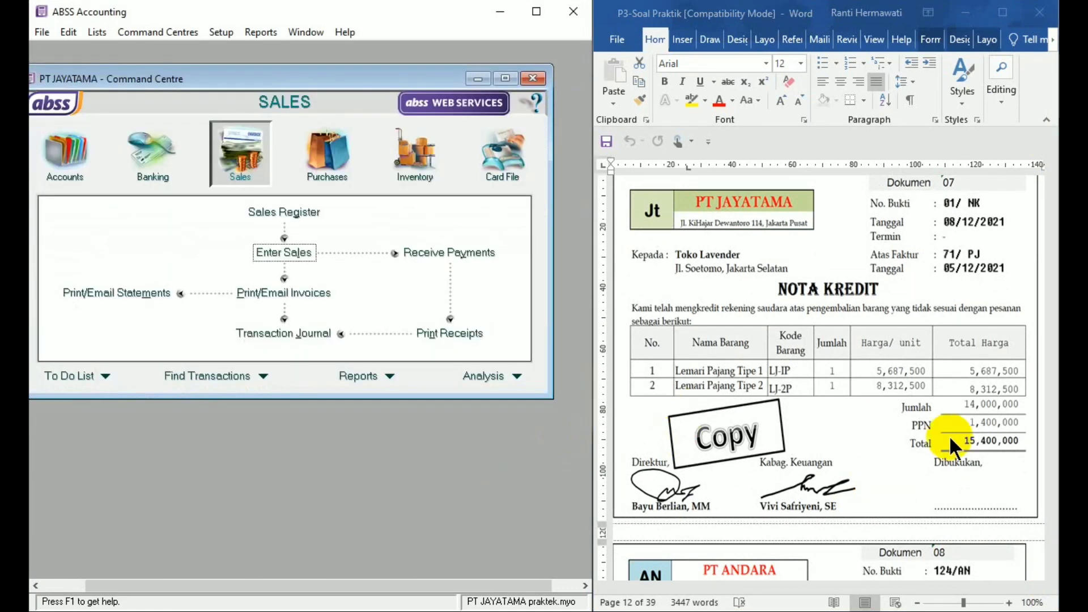
# - Locate PT ANDARA's invoice (document 08) in Word and open a new purchase entry in ABSS Accounting
pyautogui.click(1047, 530)
pyautogui.click(1052, 574)
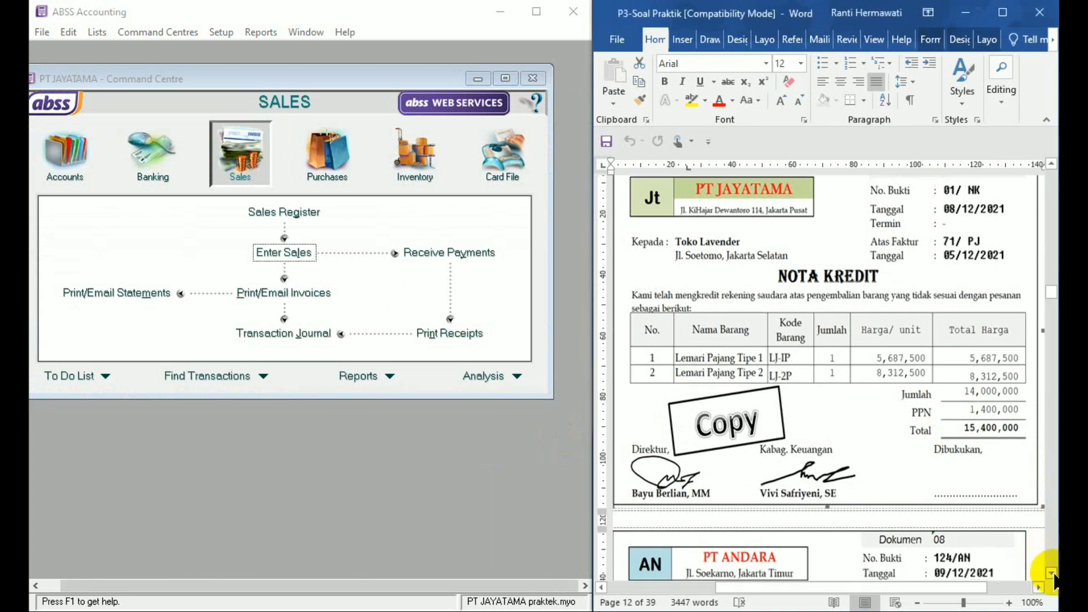
pyautogui.click(1052, 574)
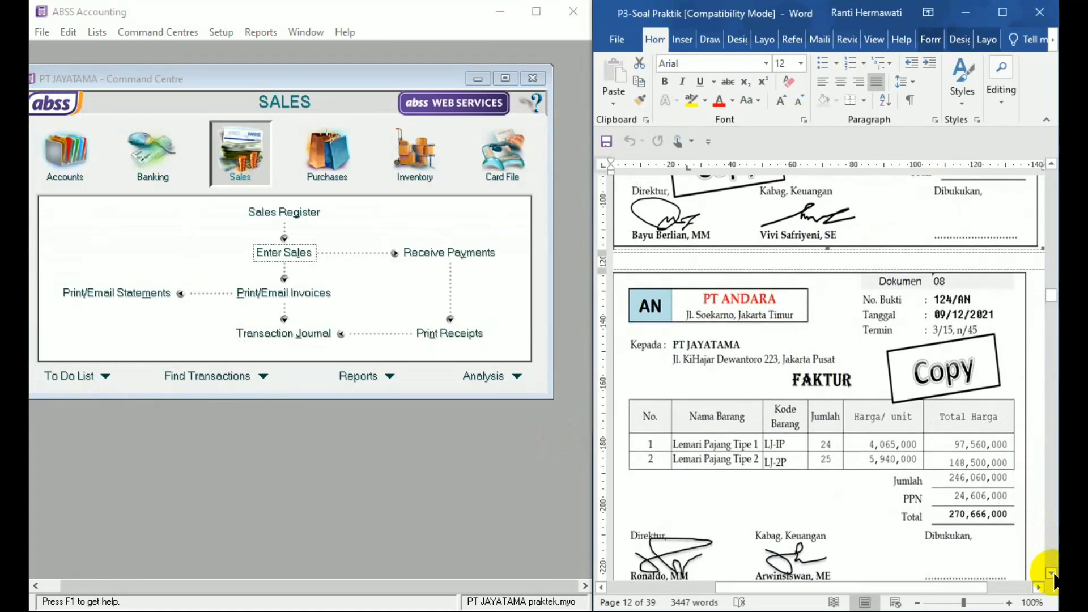
pyautogui.click(1051, 574)
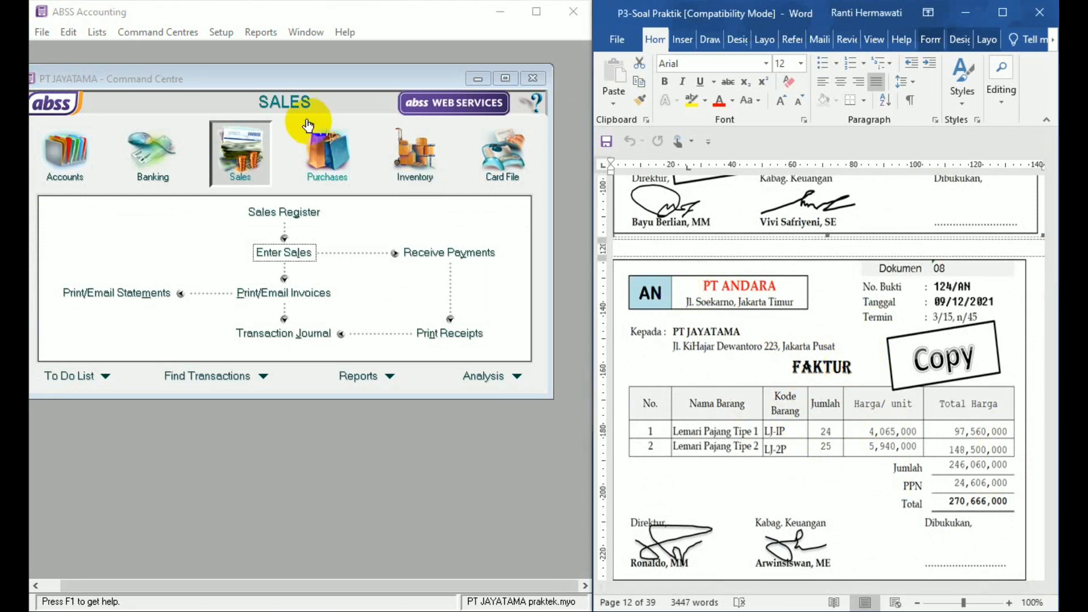
pyautogui.click(333, 169)
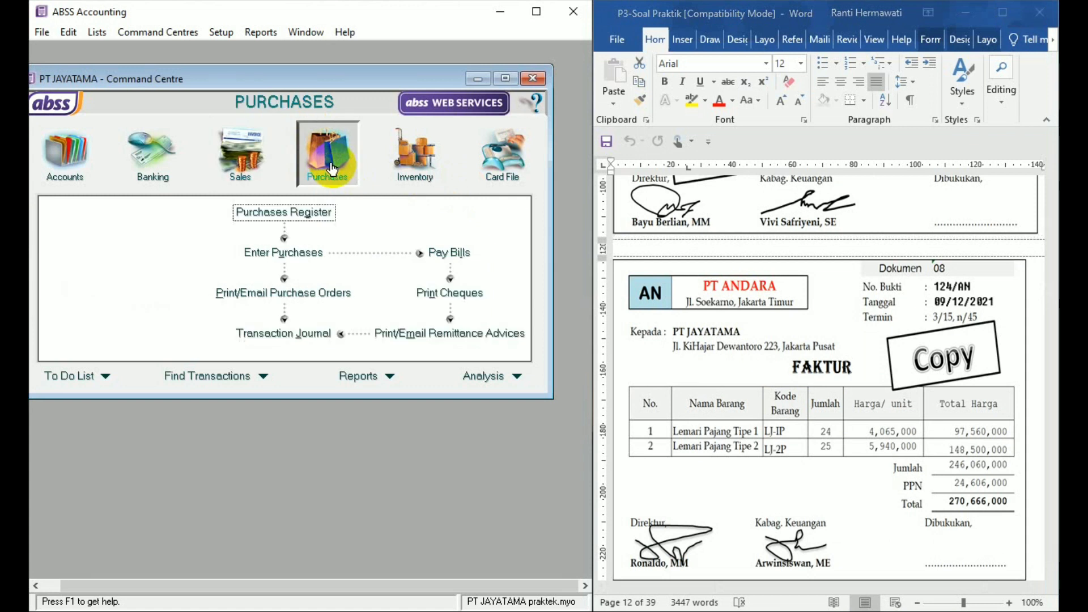
pyautogui.click(286, 253)
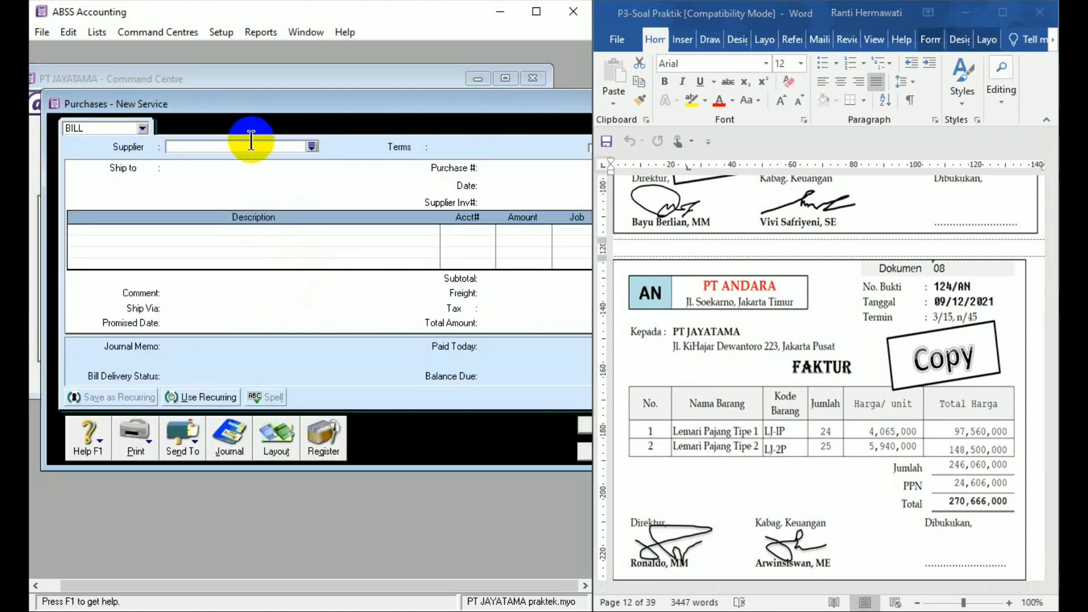
# - Select PT ANDARA as the supplier of the new purchase bill
pyautogui.click(268, 145)
pyautogui.write('TOK')
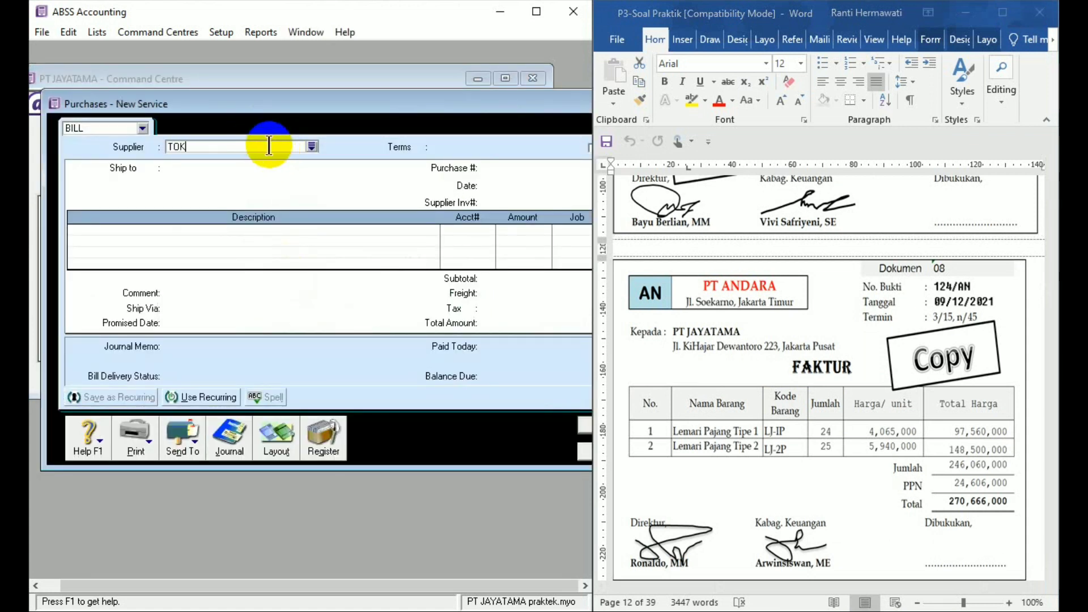
pyautogui.write('O AND')
pyautogui.press('Tab')
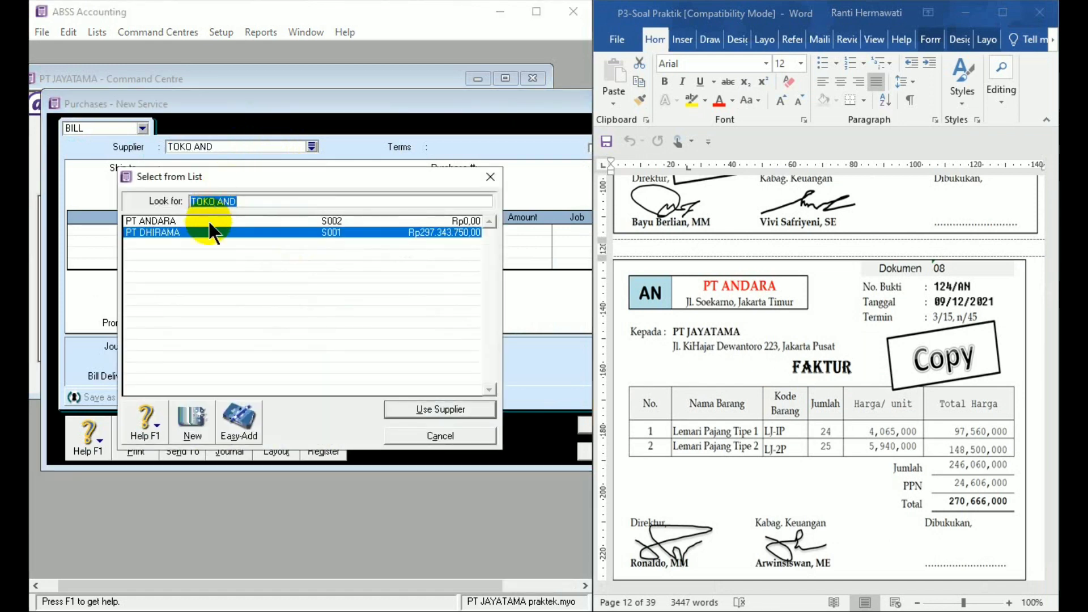
pyautogui.doubleClick(203, 220)
# - Set the bill's credit terms to In a Given # of Days, 15 discount days, 45 balance due days and 3% early payment discount
pyautogui.click(420, 144)
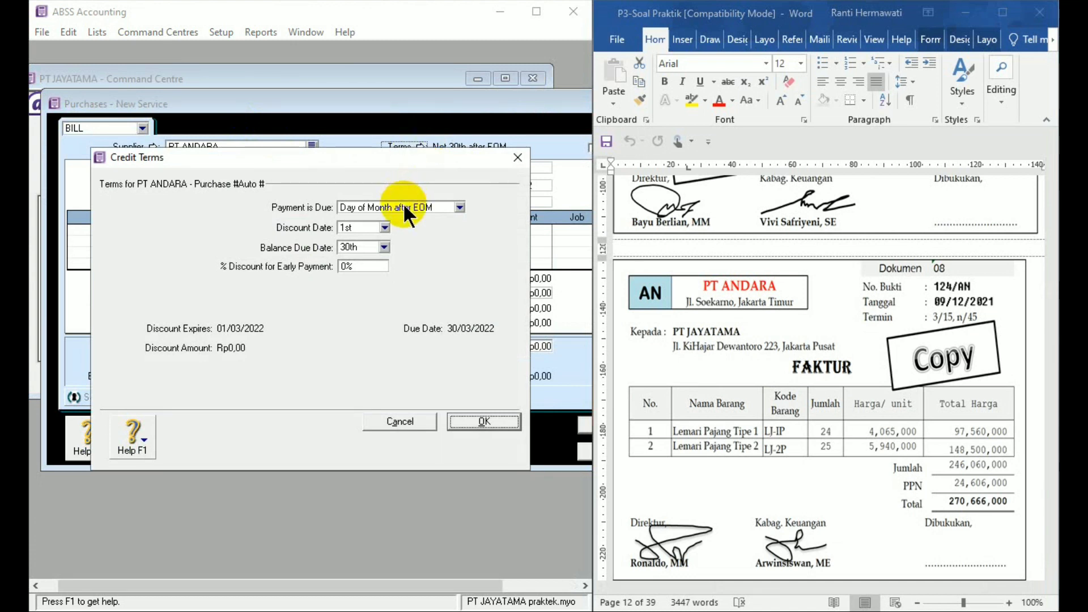
pyautogui.click(404, 208)
pyautogui.click(398, 234)
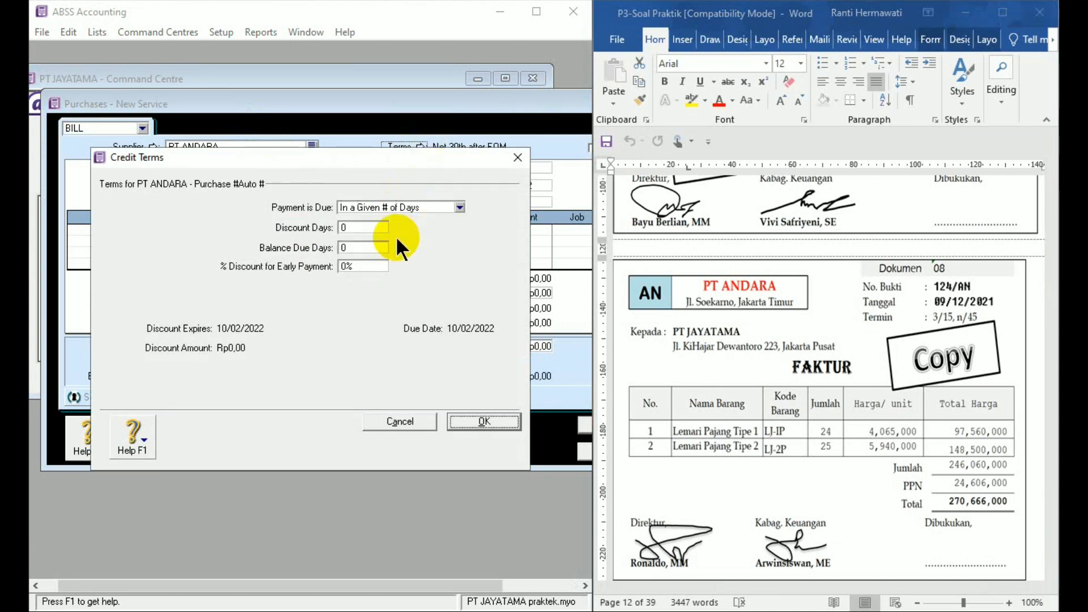
pyautogui.click(367, 227)
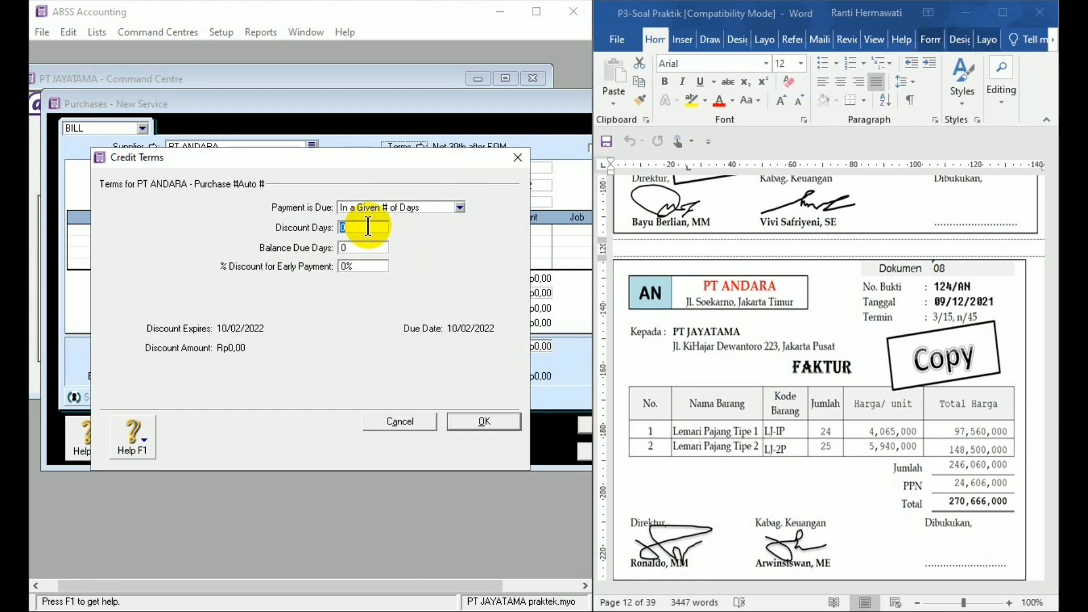
pyautogui.write('15')
pyautogui.click(361, 247)
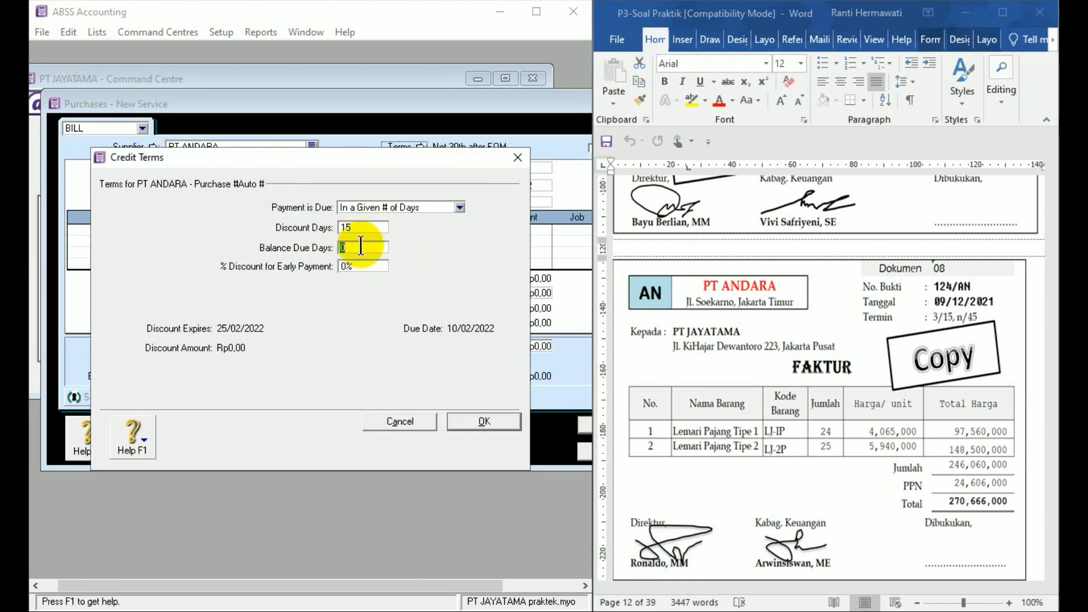
pyautogui.write('45')
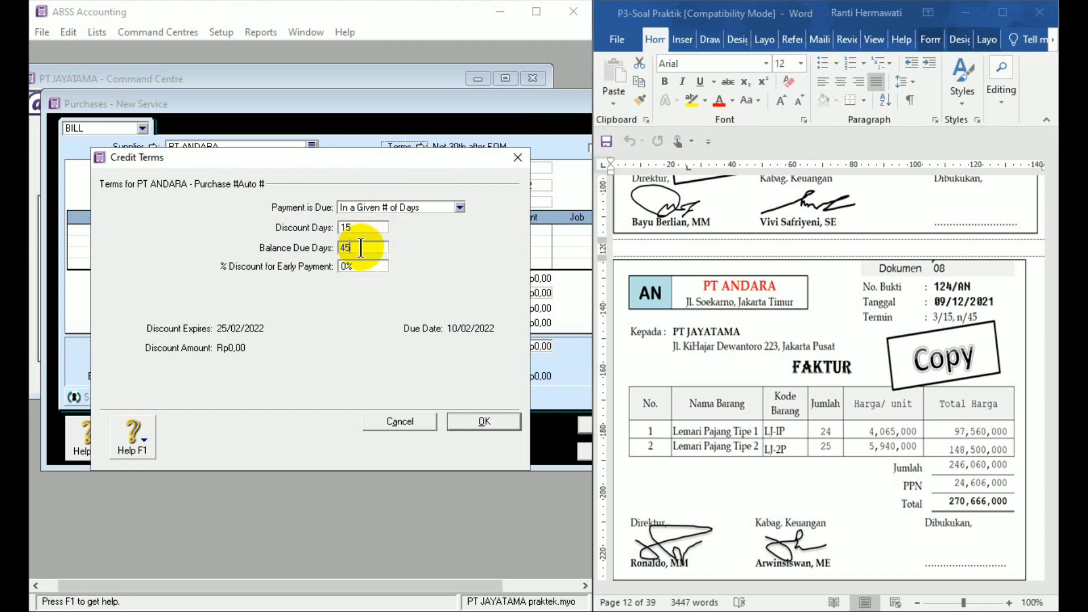
pyautogui.click(363, 266)
pyautogui.write('3')
pyautogui.click(465, 420)
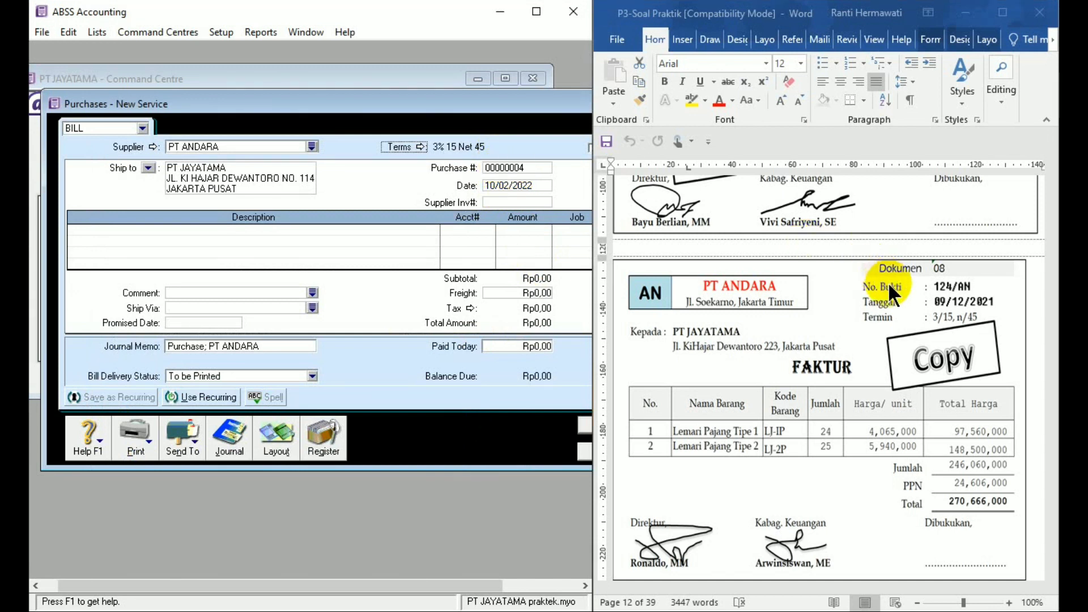
# - Date the PT ANDARA bill 9/12/21 and enter 124/AN as the supplier invoice number
pyautogui.click(490, 189)
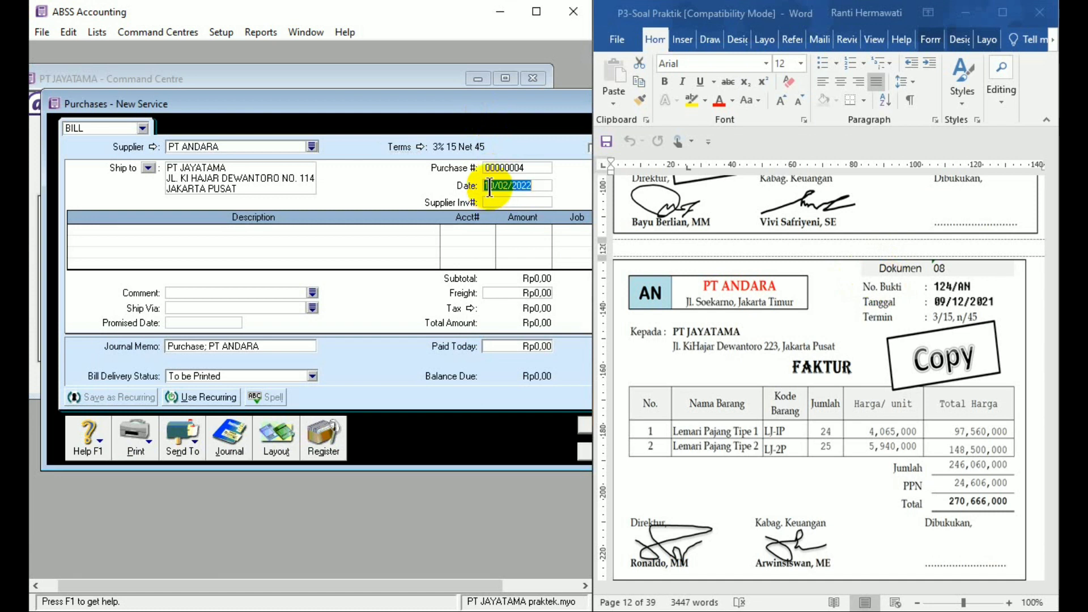
pyautogui.write('9/12/21')
pyautogui.press('Tab')
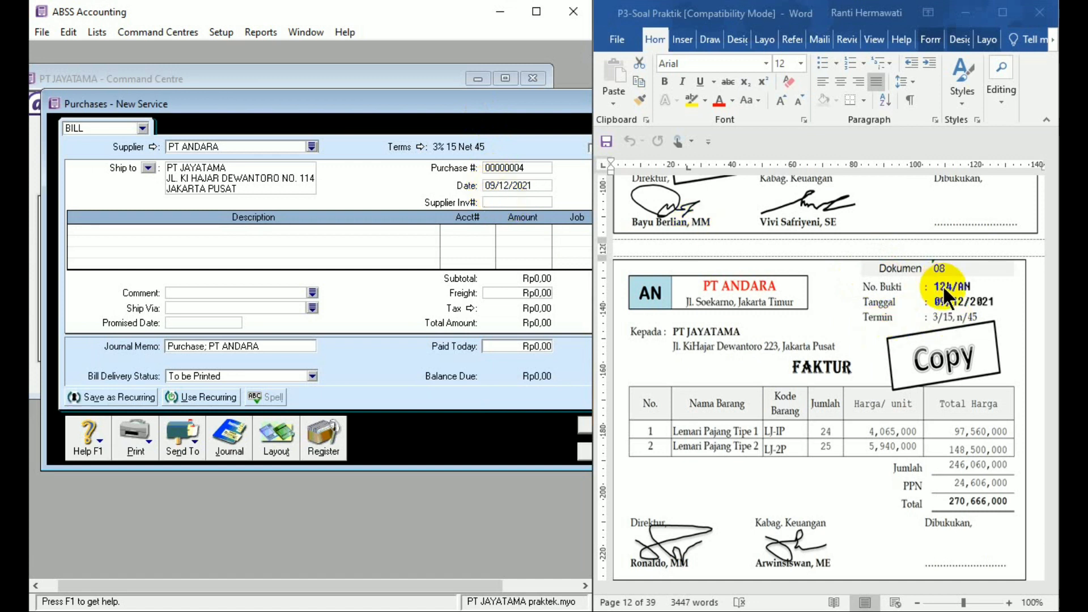
pyautogui.write('124/')
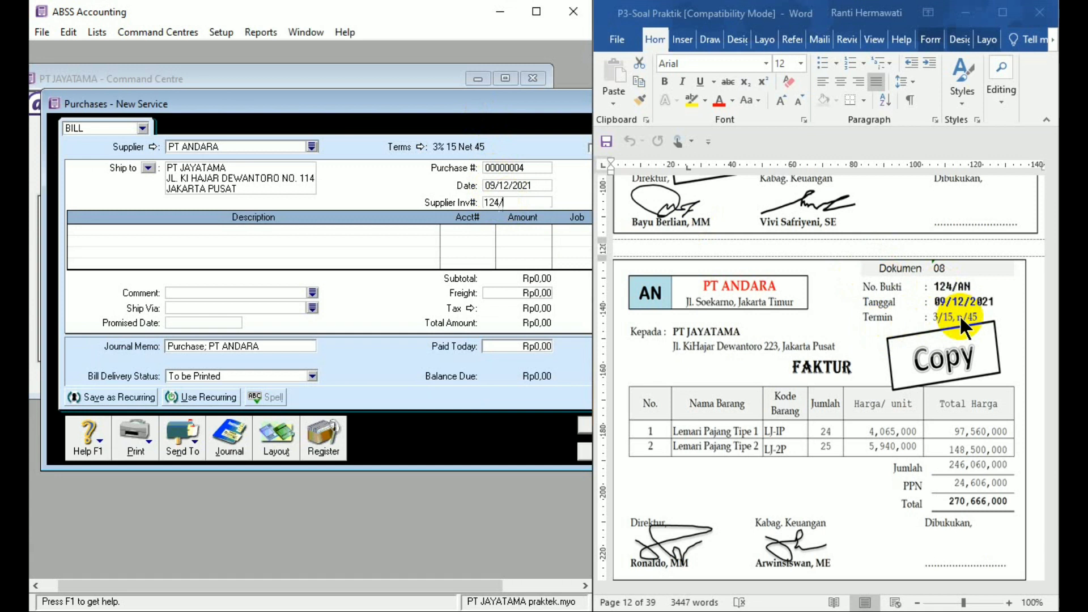
pyautogui.write('AN')
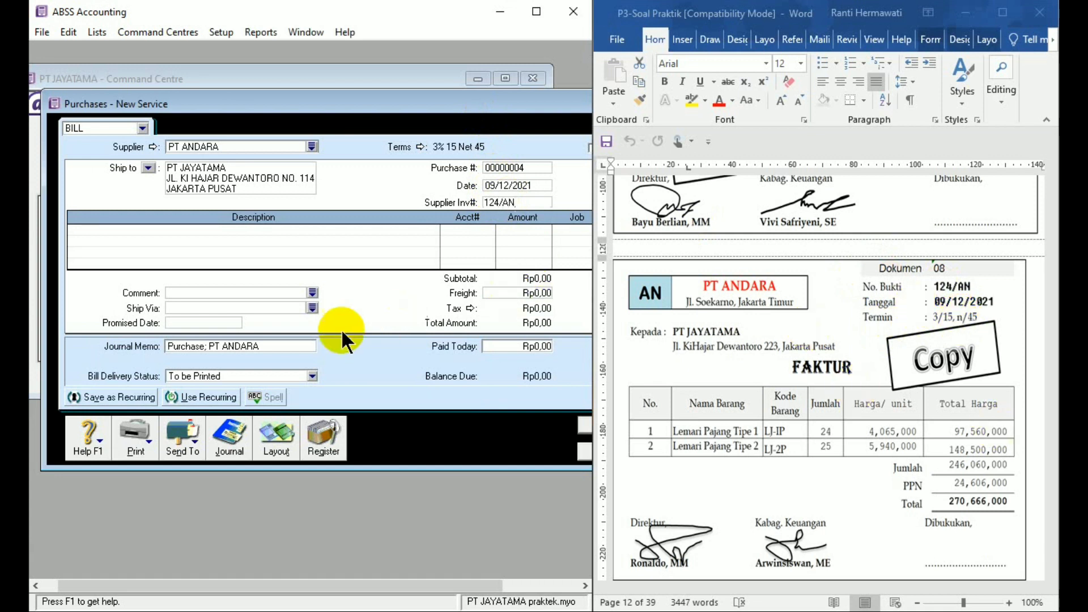
# - Switch the purchase bill to the Item layout and re-enter 124/AN as the supplier invoice number
pyautogui.moveTo(460, 97); pyautogui.dragTo(439, 87)
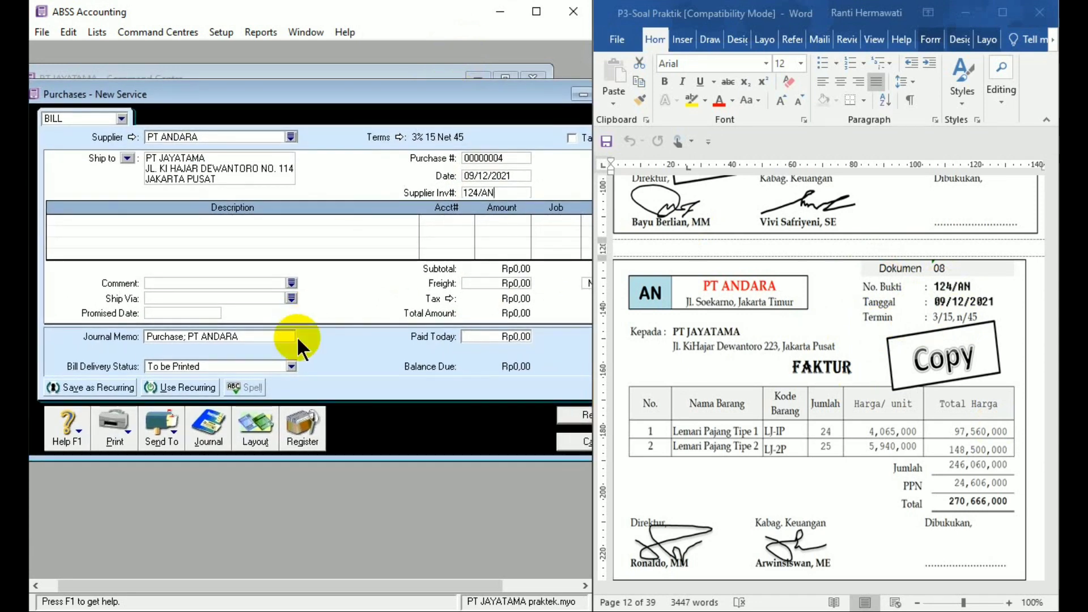
pyautogui.click(254, 431)
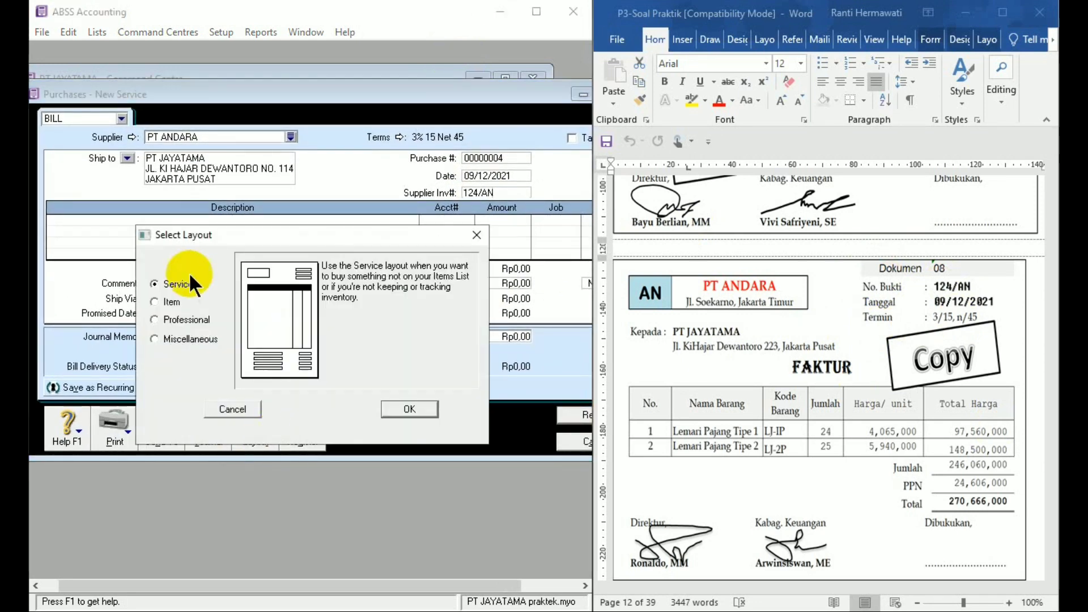
pyautogui.click(171, 303)
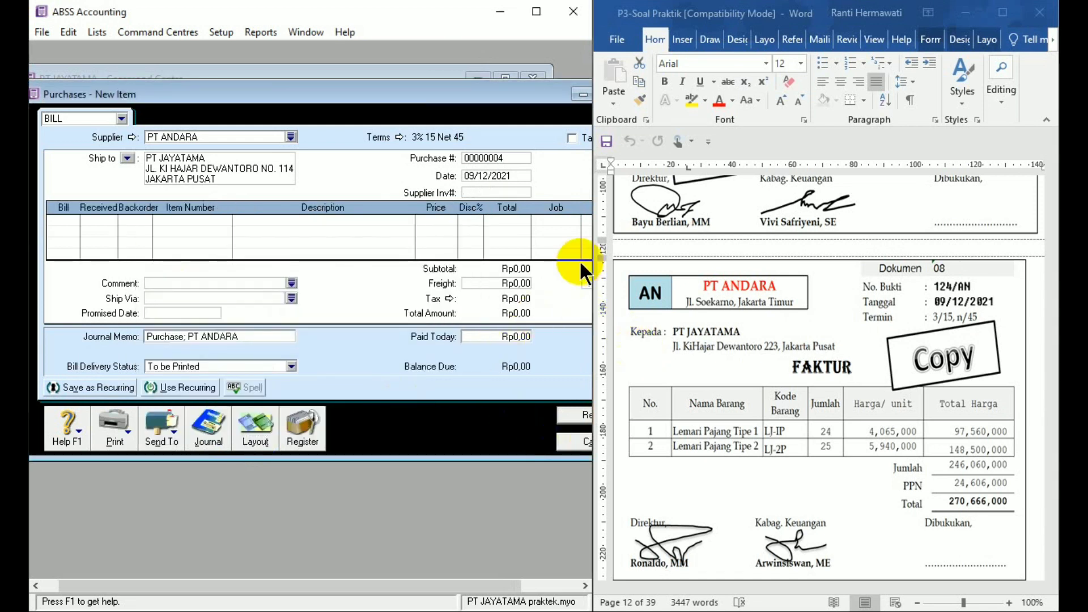
pyautogui.click(507, 192)
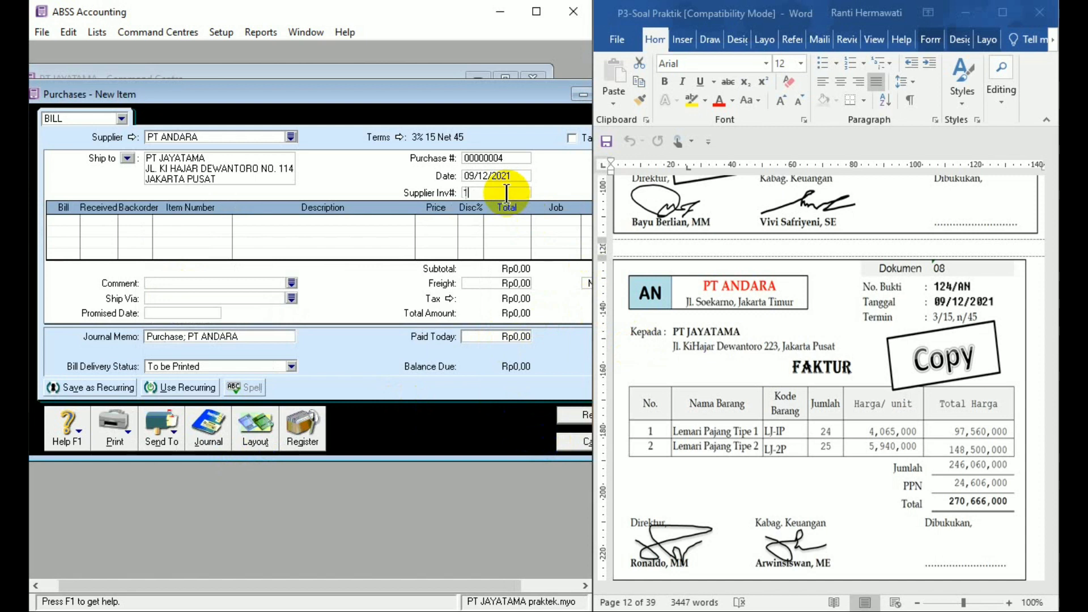
pyautogui.write('124/AN')
# - Enter the first bill line as 24 units of item LJ-1P at a price of 4065000
pyautogui.click(68, 220)
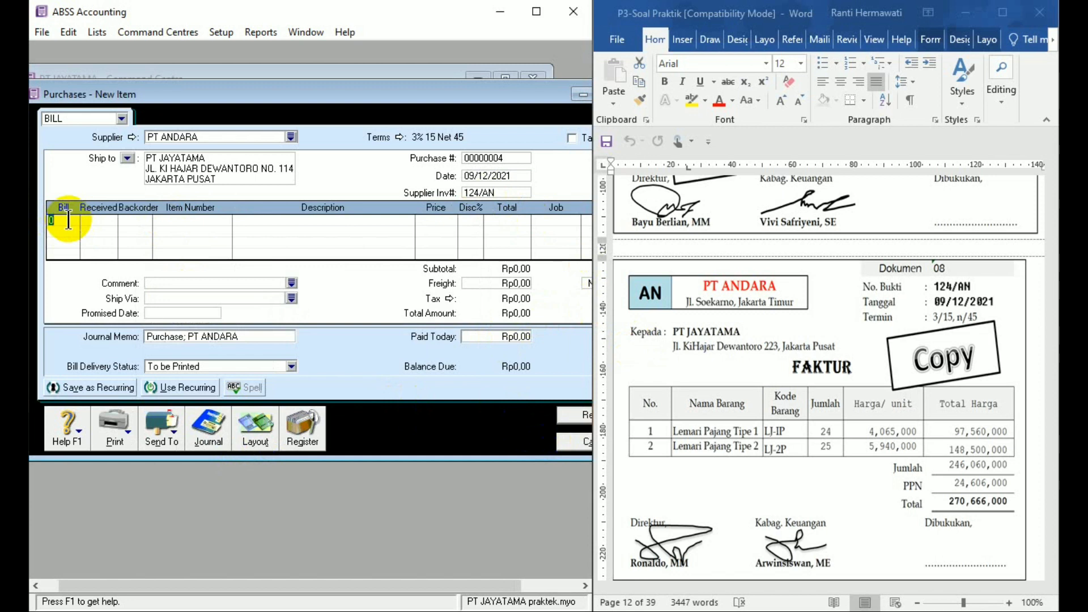
pyautogui.write('24')
pyautogui.press('Tab')
pyautogui.press('Tab')
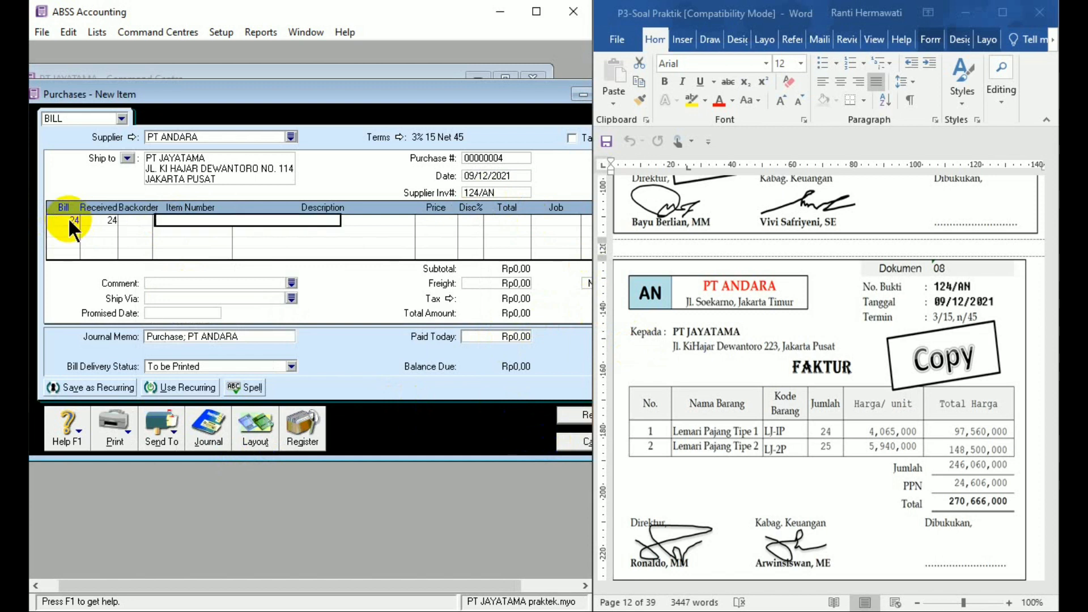
pyautogui.write('LJ-1P')
pyautogui.press('Tab')
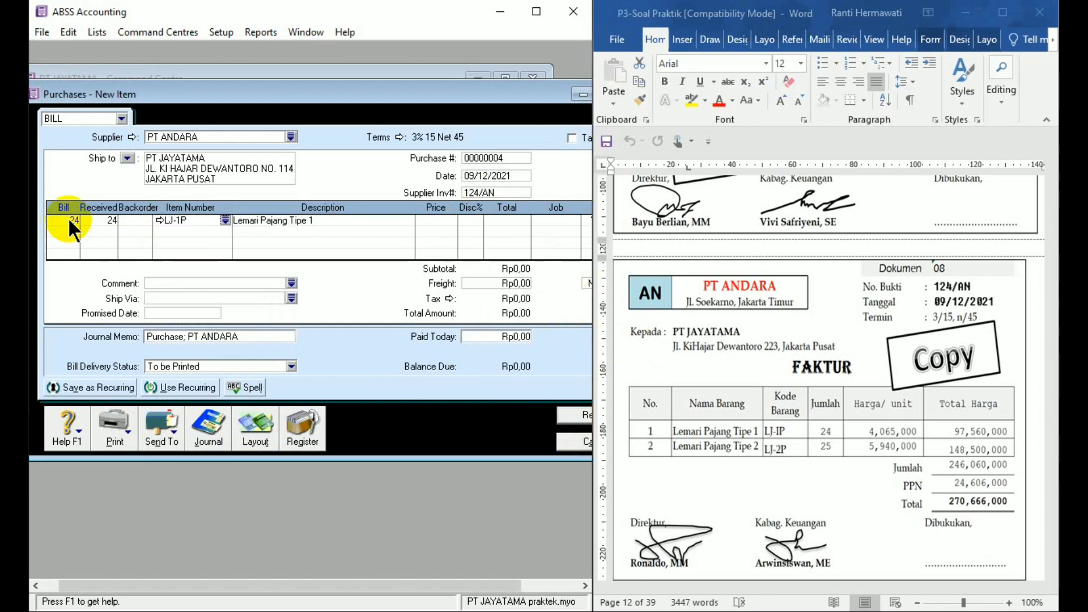
pyautogui.press('Tab')
pyautogui.write('4065000')
pyautogui.press('Tab')
# - Enter the second bill line as 25 units of item LJ-2P at a price of 5940000
pyautogui.click(74, 226)
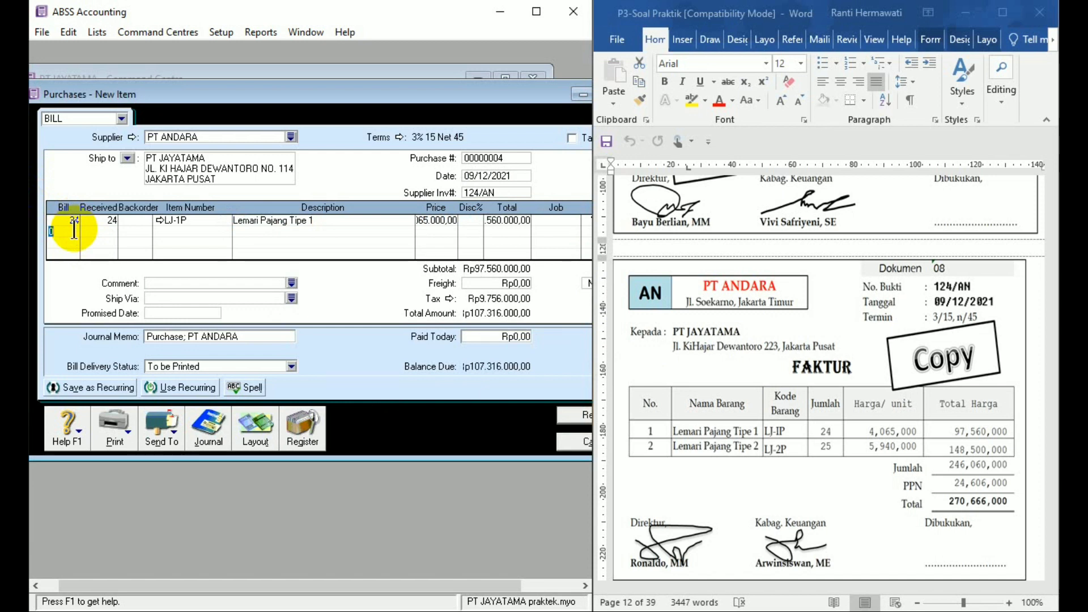
pyautogui.press('BackSpace')
pyautogui.write('25')
pyautogui.press('Tab')
pyautogui.press('Tab')
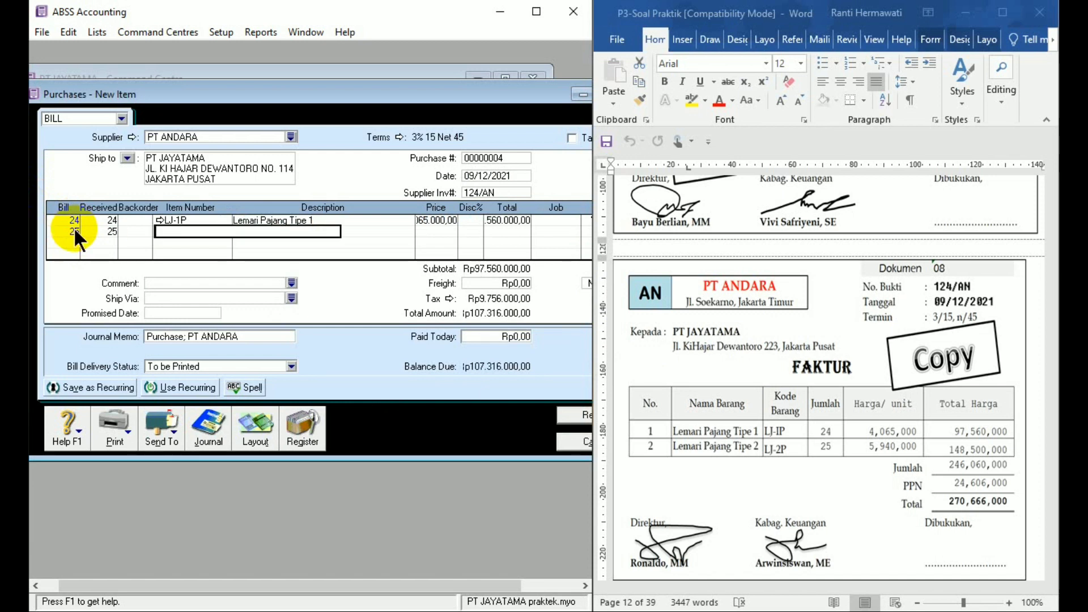
pyautogui.write('LJ-2P')
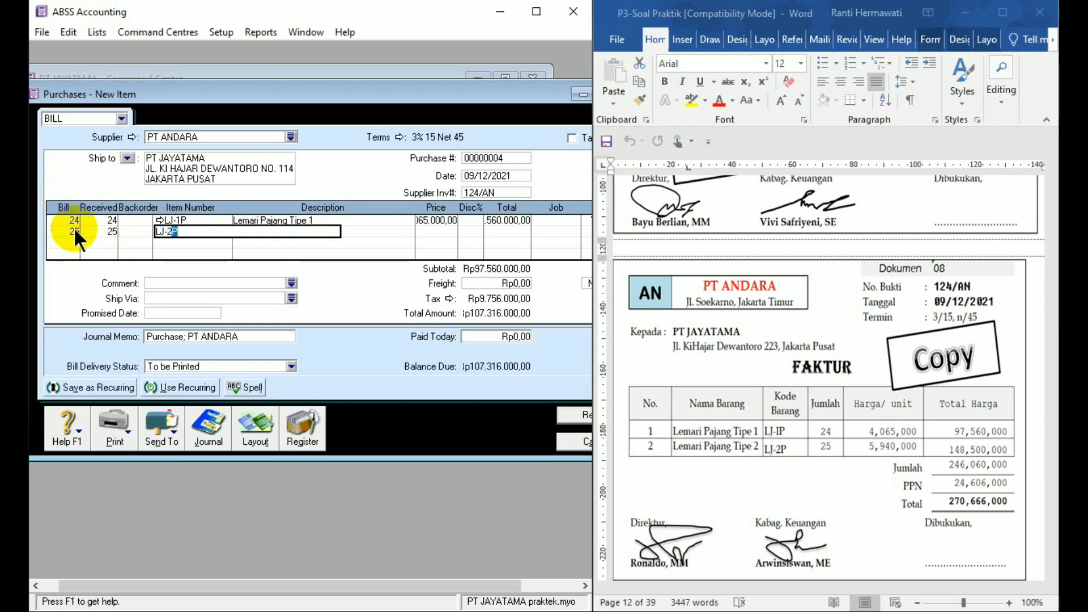
pyautogui.press('Tab')
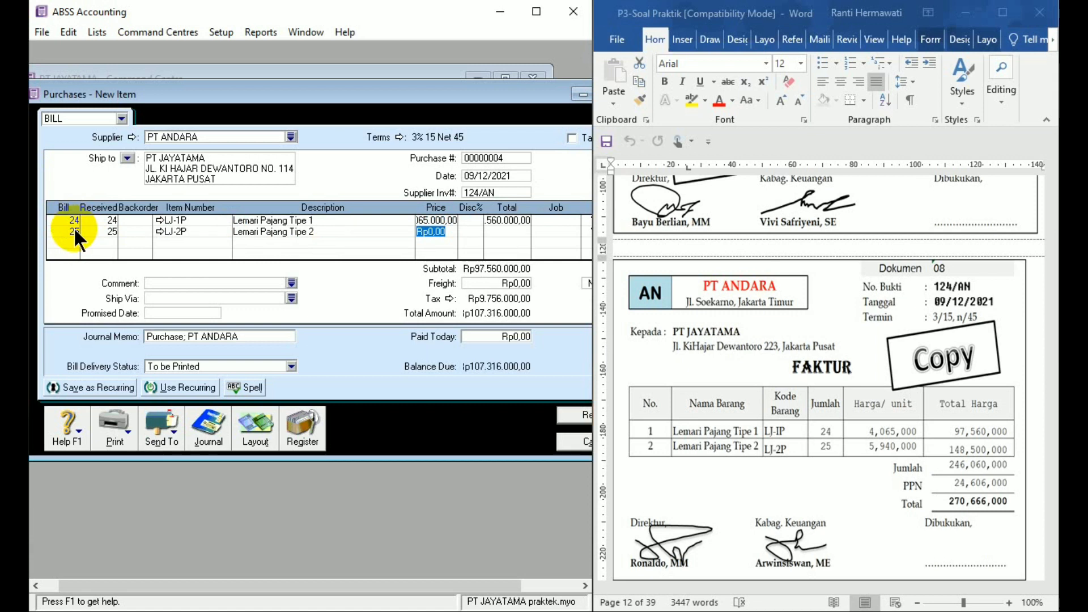
pyautogui.write('5940000')
pyautogui.press('Tab')
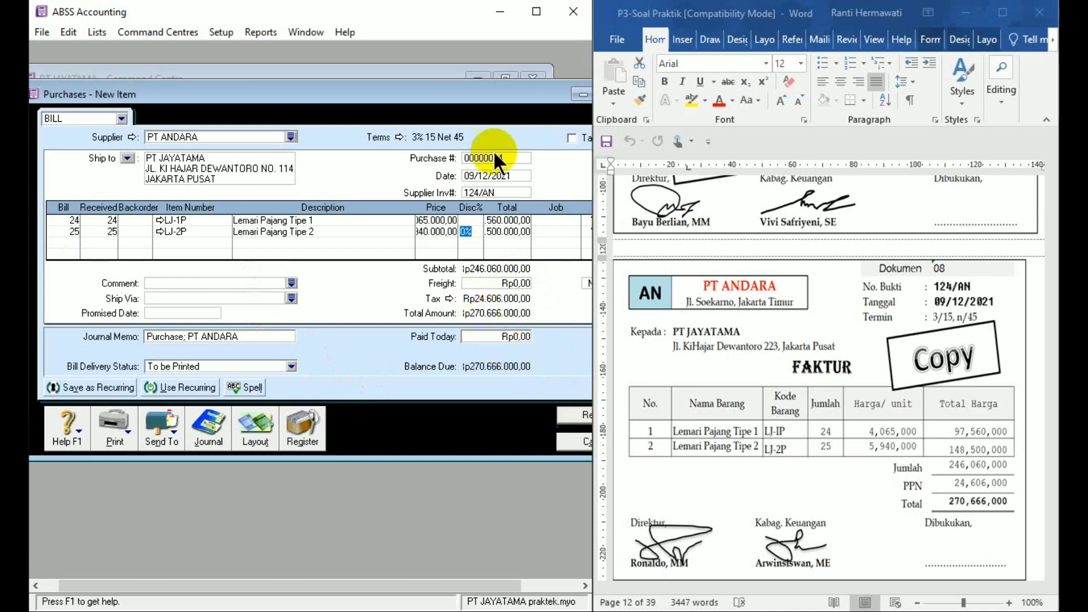
# - Record the PT ANDARA bill, ignoring all spelling suggestions for the item descriptions, and close the purchase entry window
pyautogui.moveTo(493, 96); pyautogui.dragTo(467, 92)
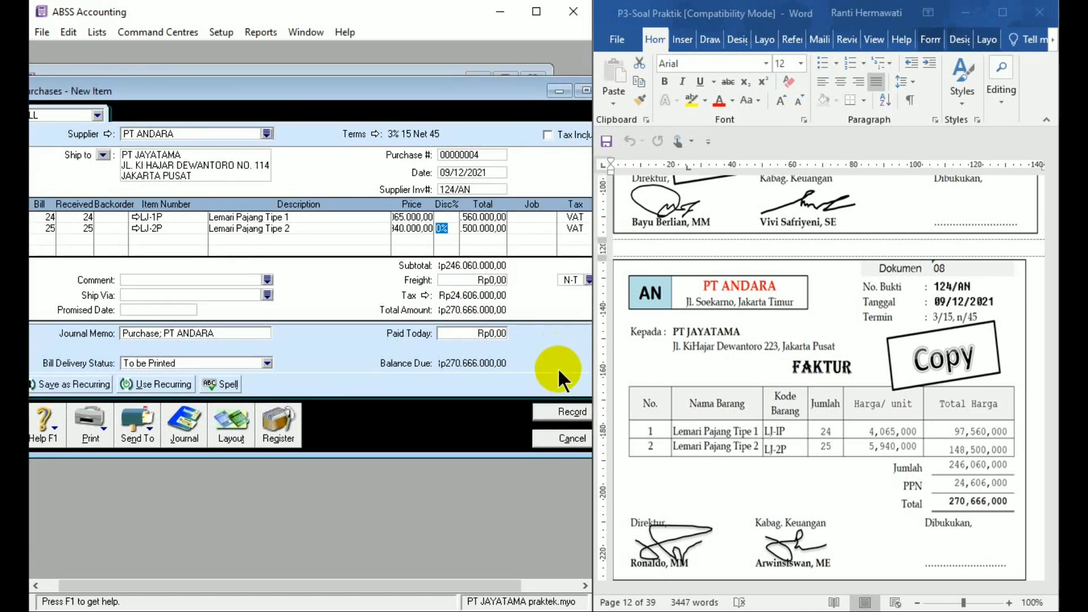
pyautogui.click(562, 417)
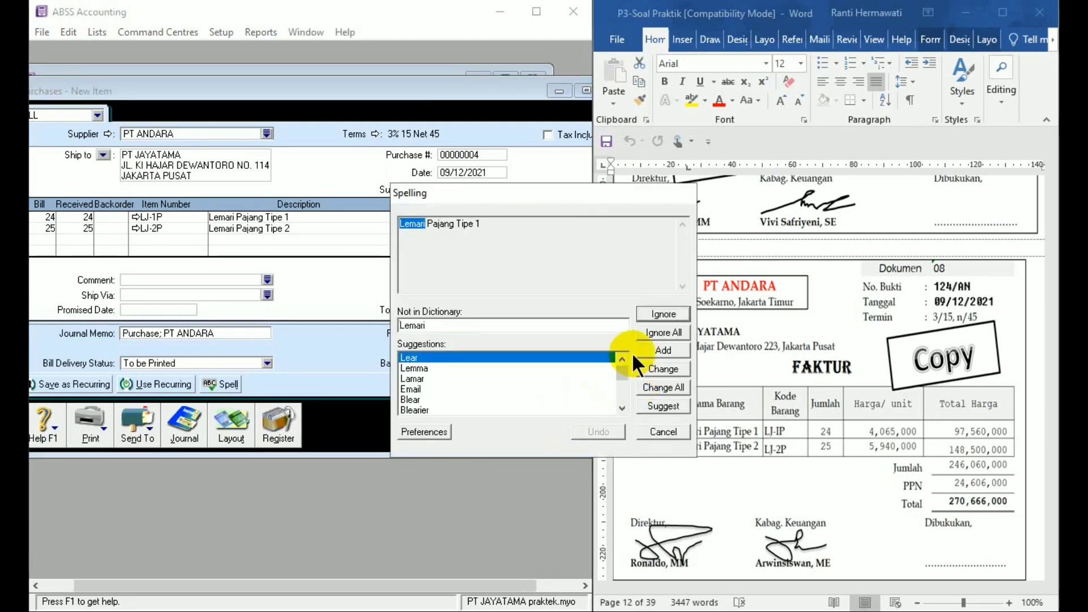
pyautogui.click(658, 331)
pyautogui.click(658, 331)
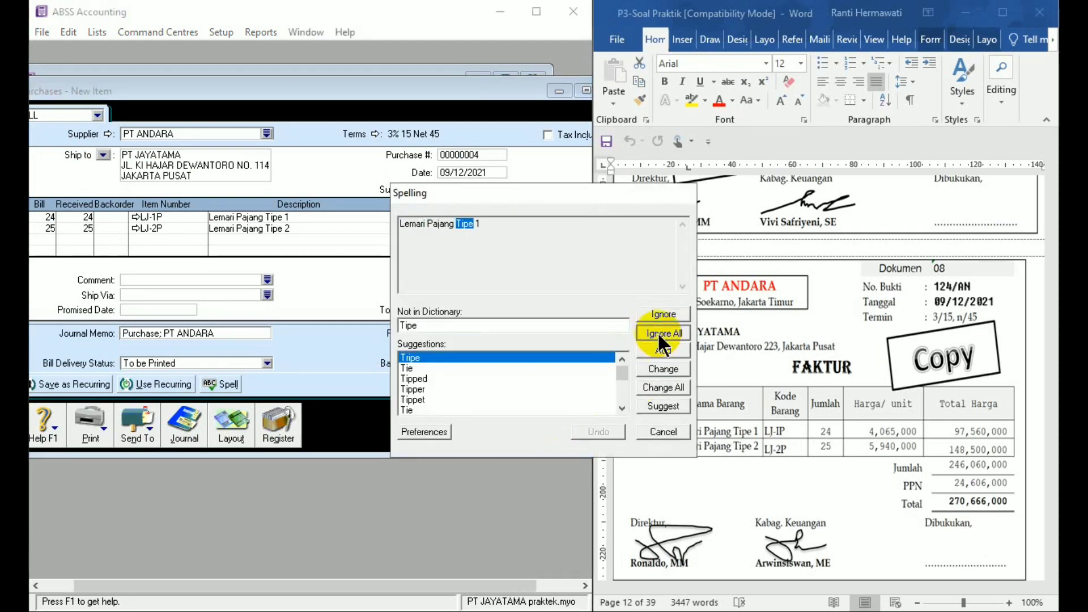
pyautogui.click(657, 331)
pyautogui.click(660, 330)
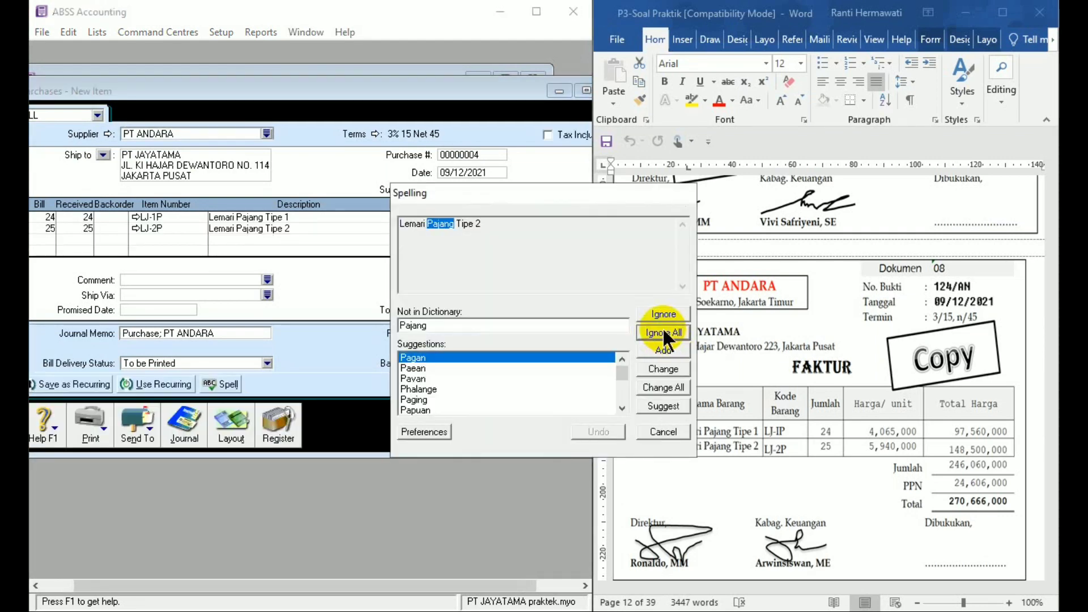
pyautogui.click(661, 328)
pyautogui.click(662, 328)
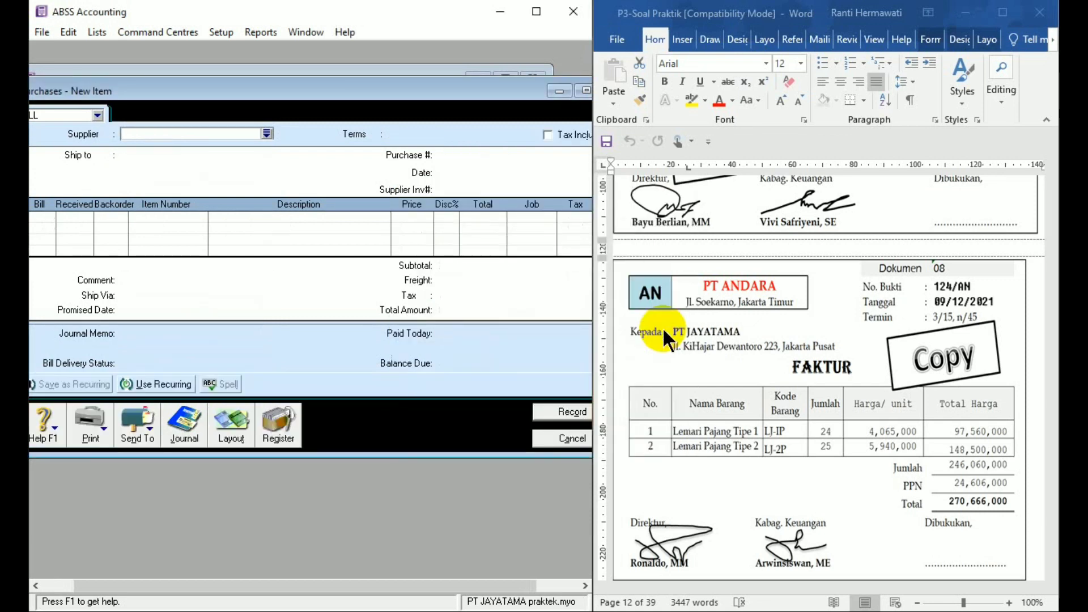
pyautogui.click(571, 437)
# - Start a Spend Money entry for Dokumen 09 with cheque number 03/BKK and date 10/12/21
pyautogui.click(1055, 483)
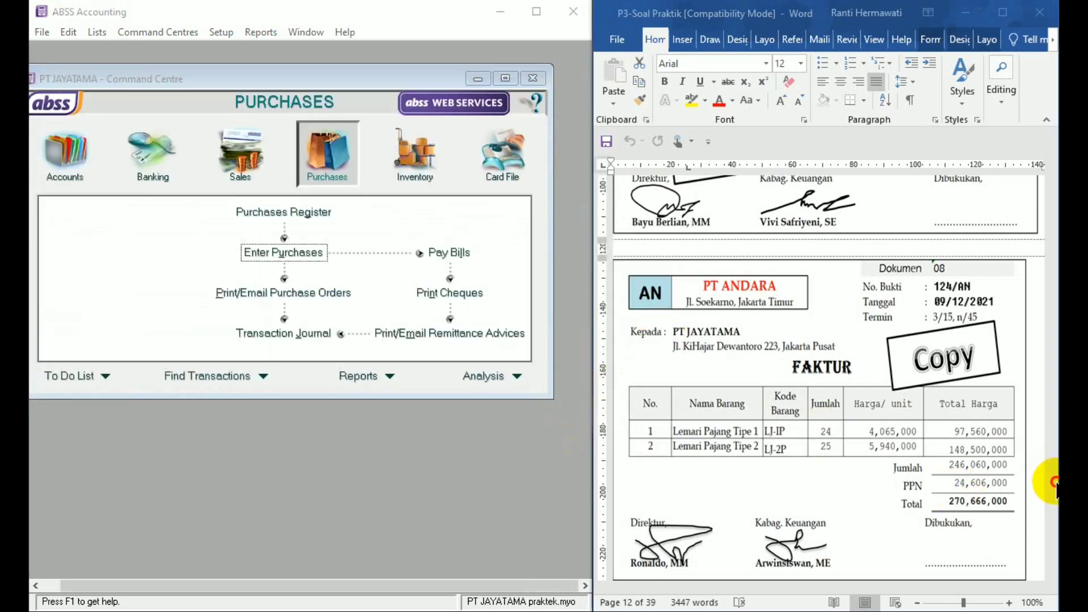
pyautogui.click(1052, 574)
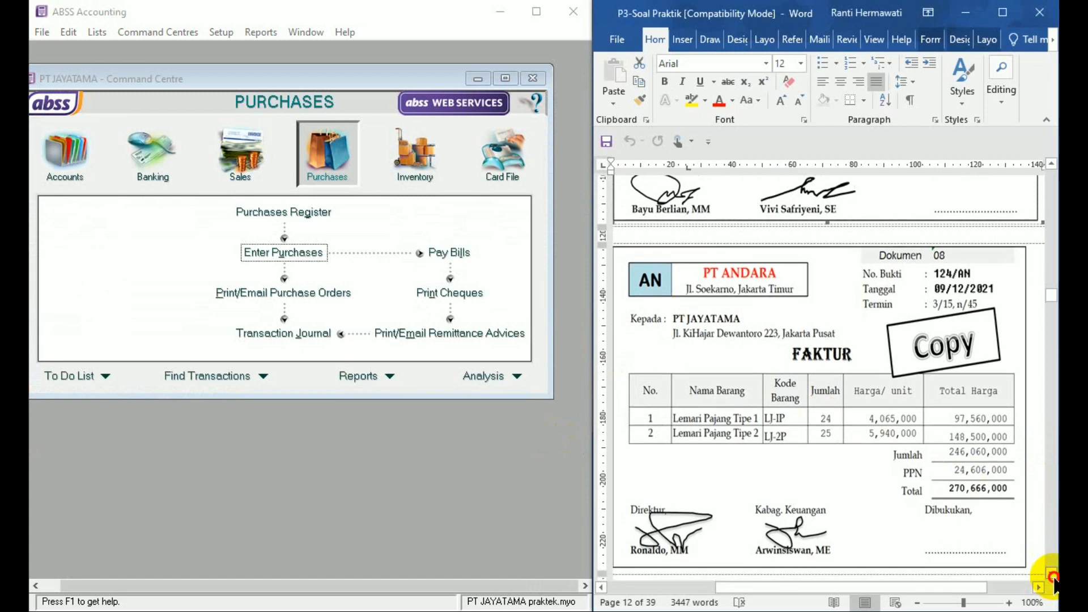
pyautogui.moveTo(1052, 576); pyautogui.dragTo(1052, 575)
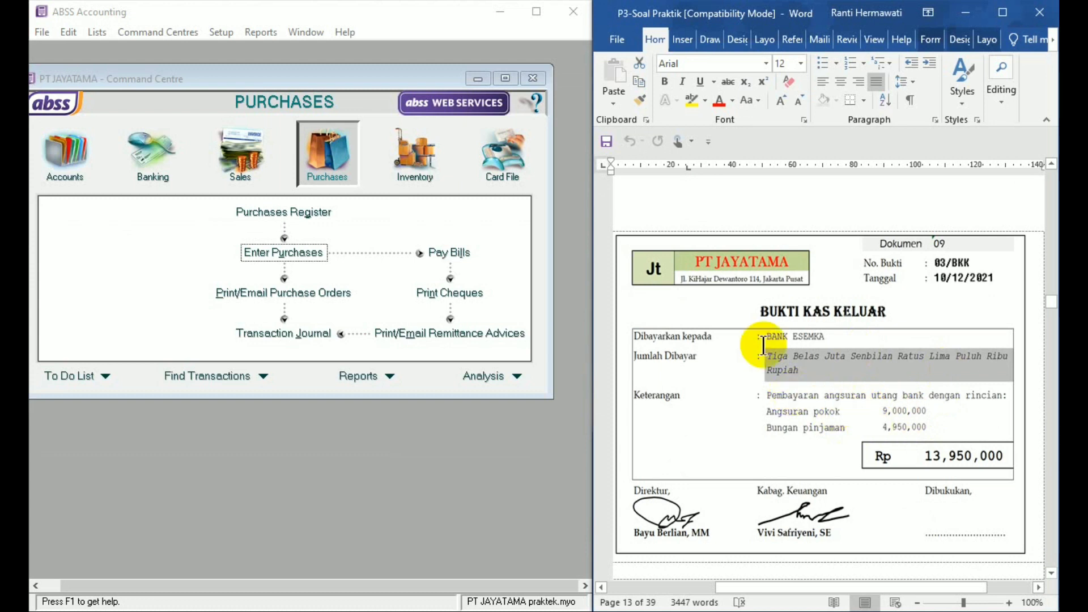
pyautogui.click(164, 166)
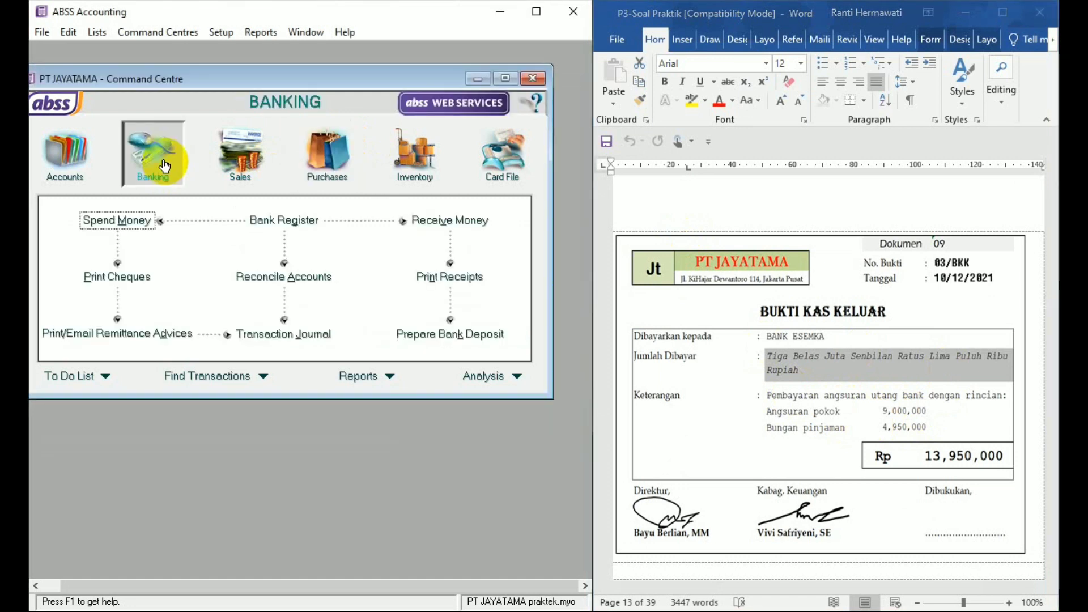
pyautogui.click(124, 219)
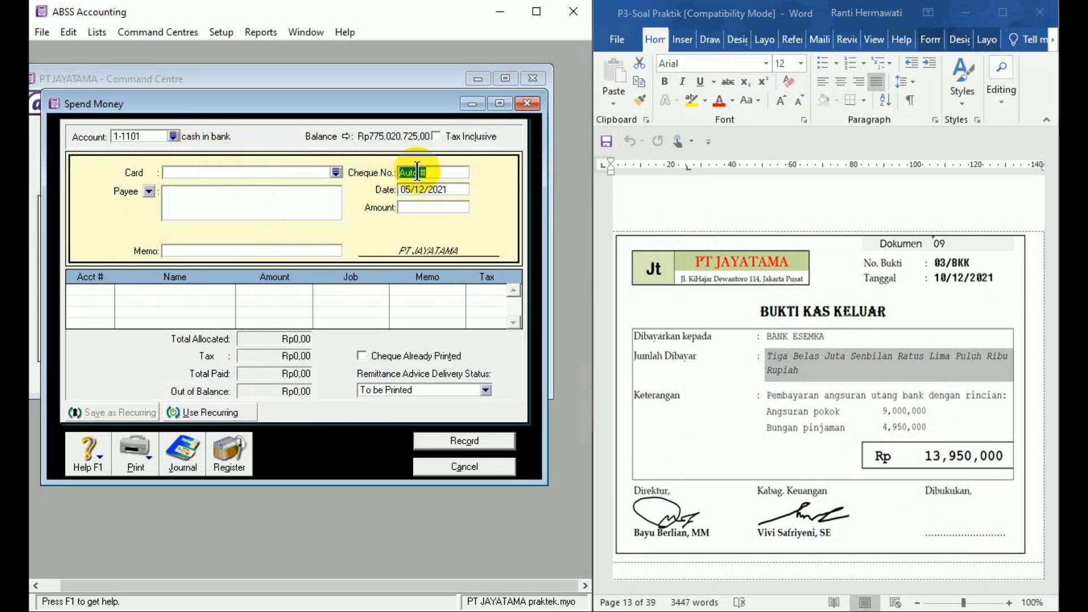
pyautogui.write('03/')
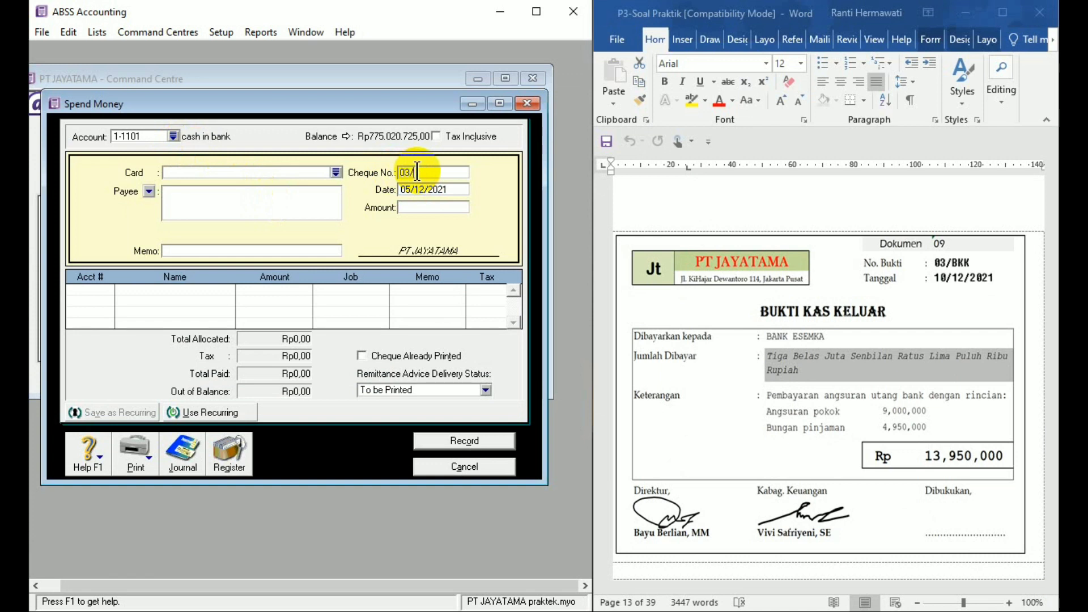
pyautogui.write('BKK')
pyautogui.click(429, 190)
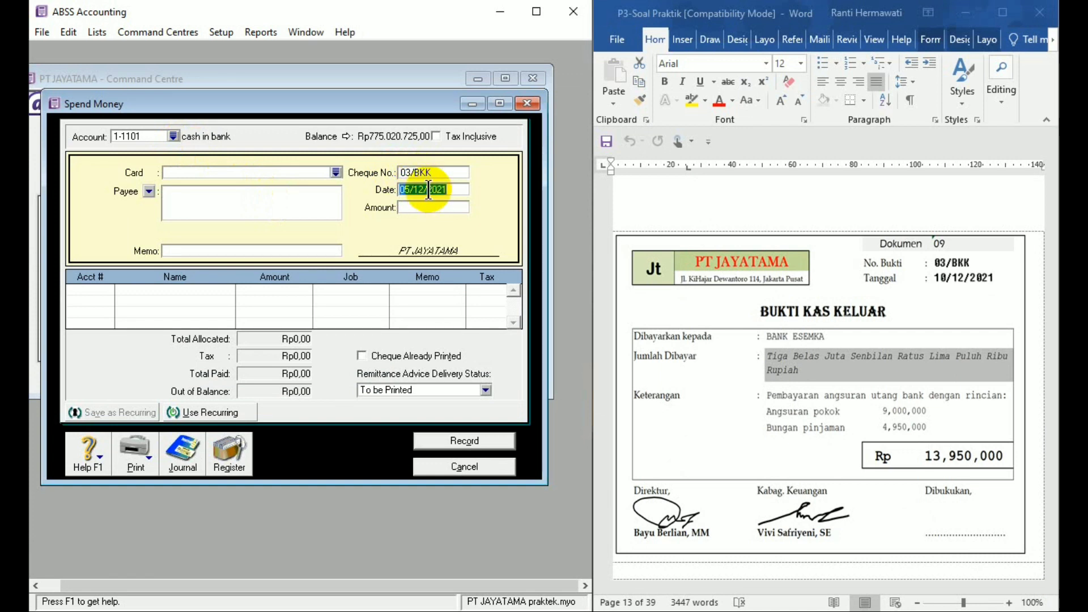
pyautogui.write('10/12/21')
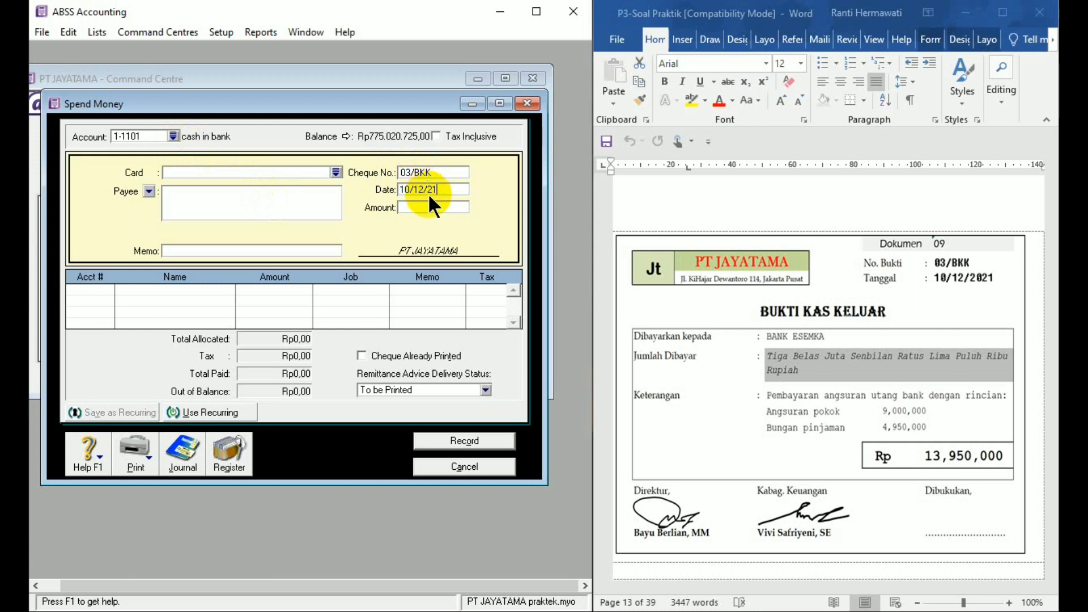
# - Set the payment amount to 13950000 and enter BANK ESEMKA as the payee
pyautogui.click(429, 207)
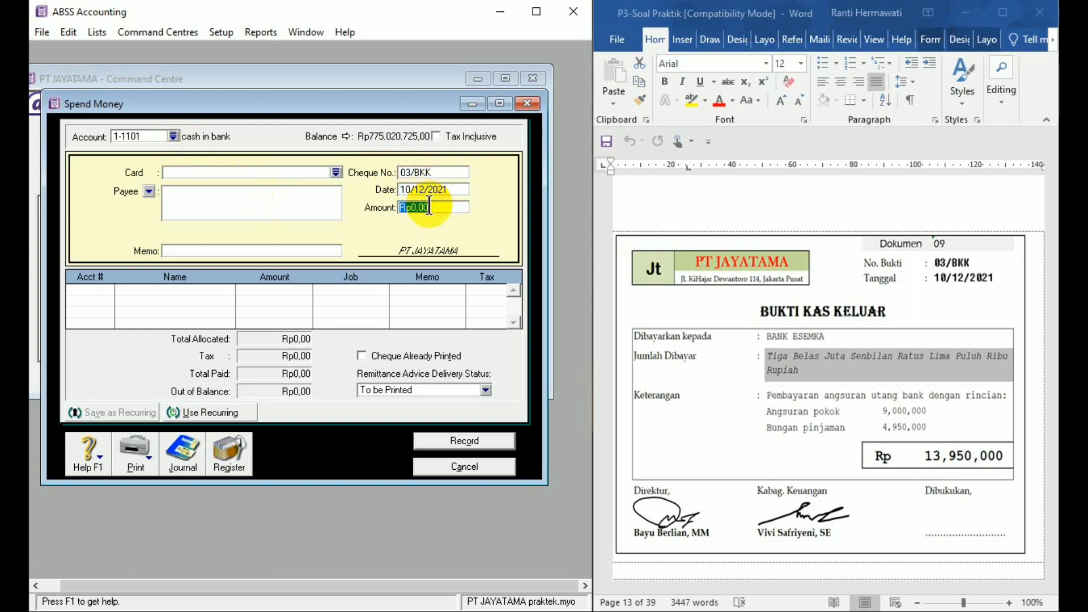
pyautogui.write('13.950')
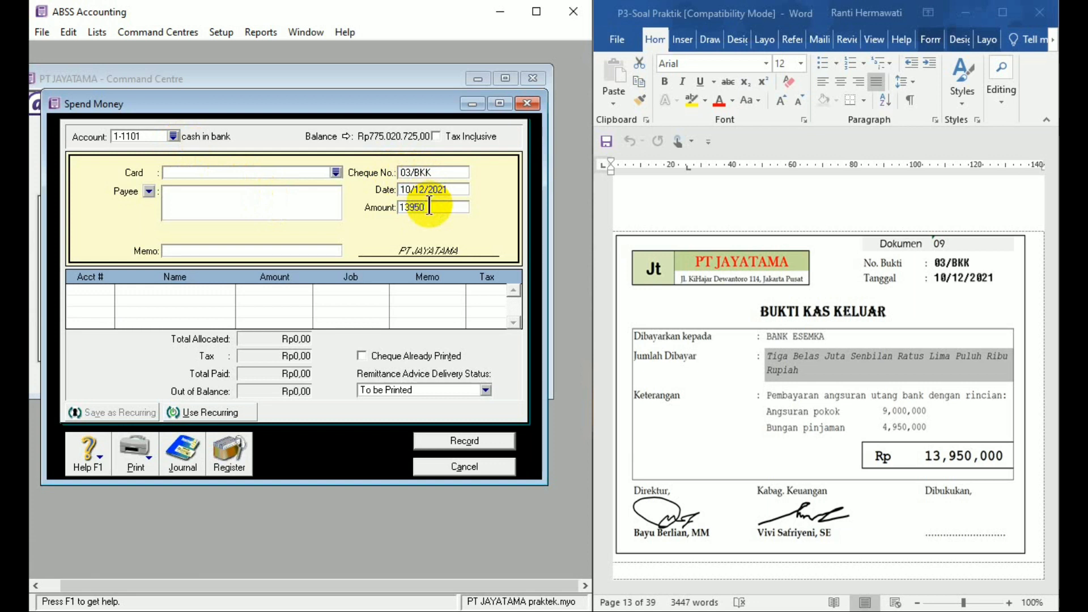
pyautogui.write('.000')
pyautogui.click(232, 210)
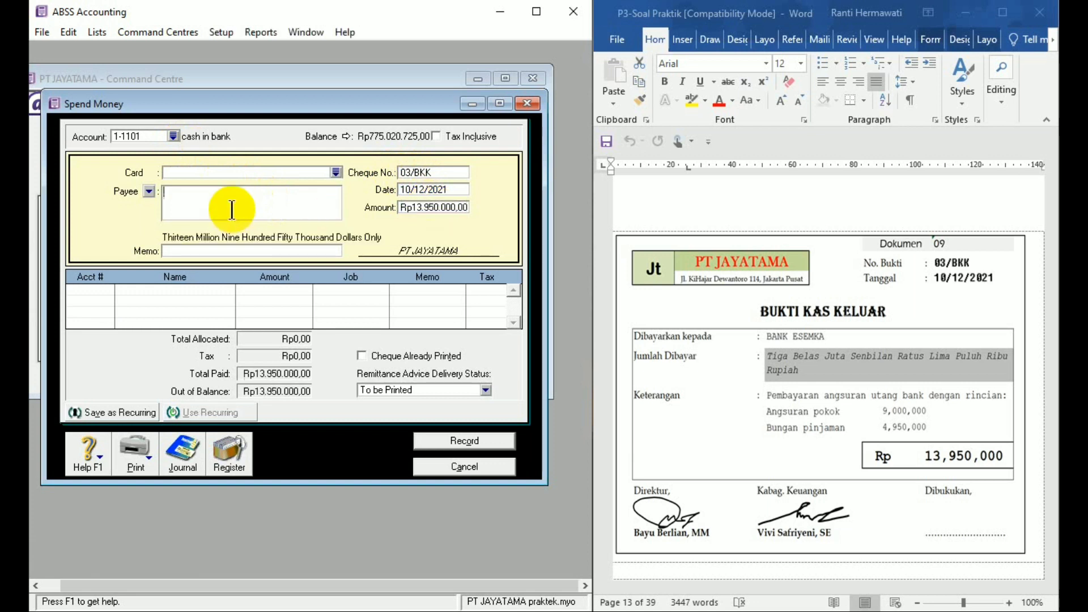
pyautogui.write('BANK ESEMKA')
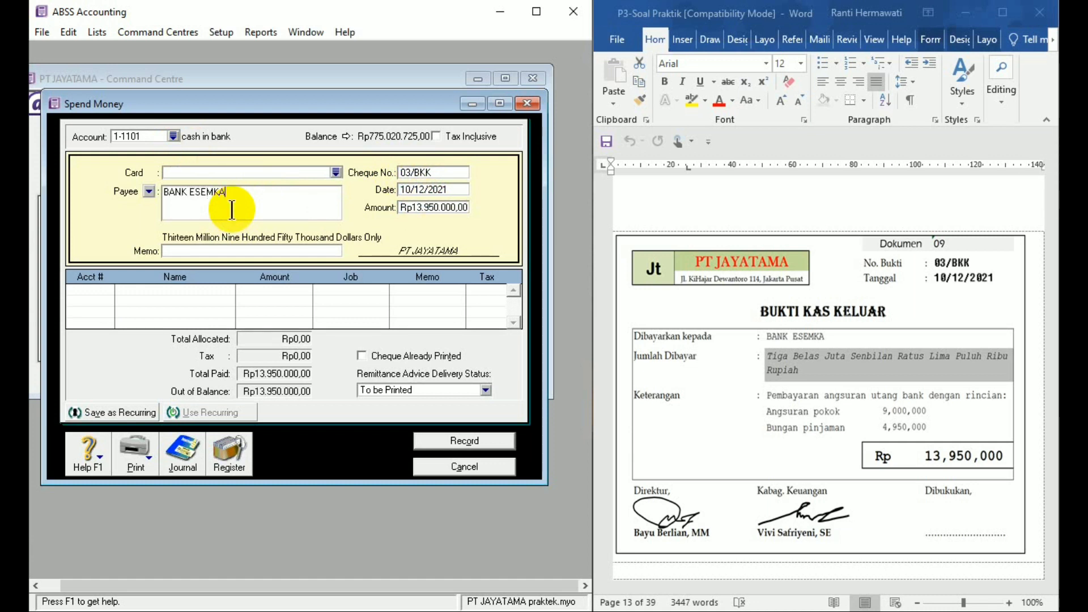
# - Enter the payment memo "Pembayaran angsuran utang bank"
pyautogui.click(213, 251)
pyautogui.write('P')
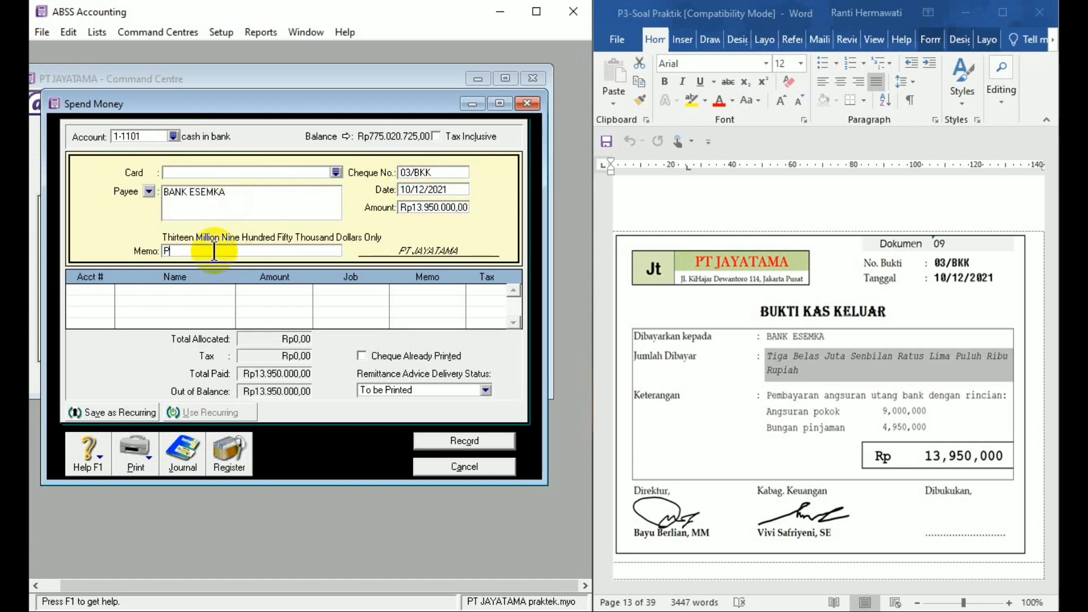
pyautogui.write('embayaran angsu')
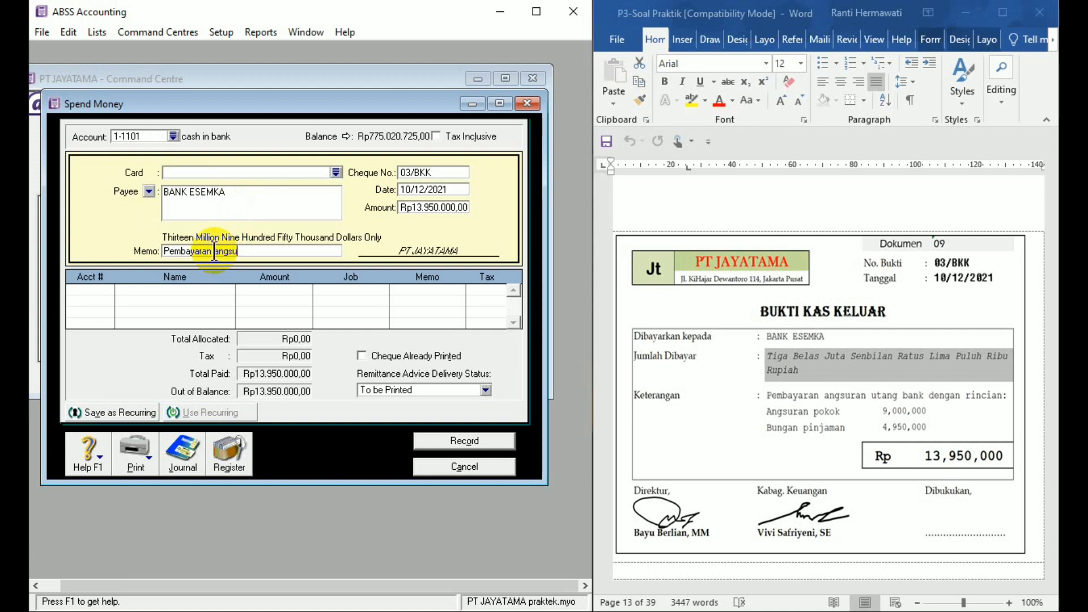
pyautogui.write('ran utang bank')
# - Allocate 9000000 of the payment to account 2-2101 Bank loans on the first line
pyautogui.click(110, 287)
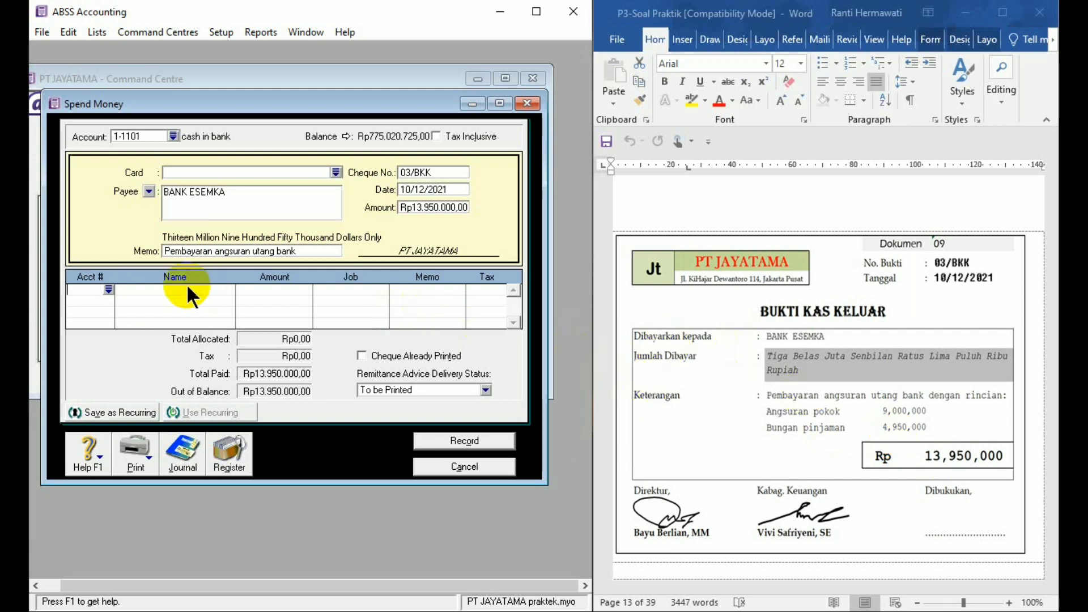
pyautogui.click(109, 290)
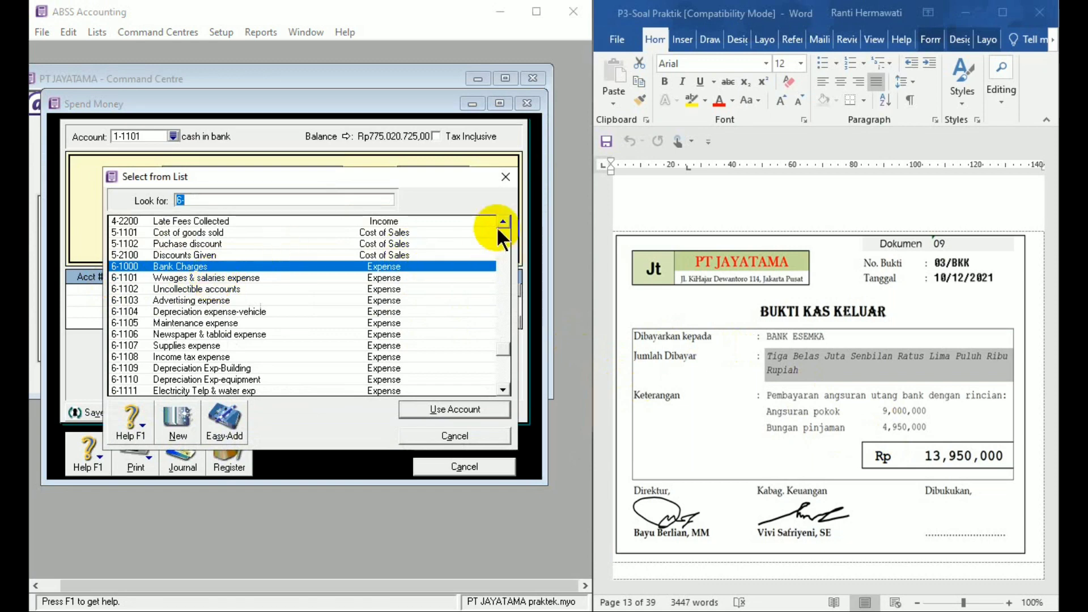
pyautogui.write('2')
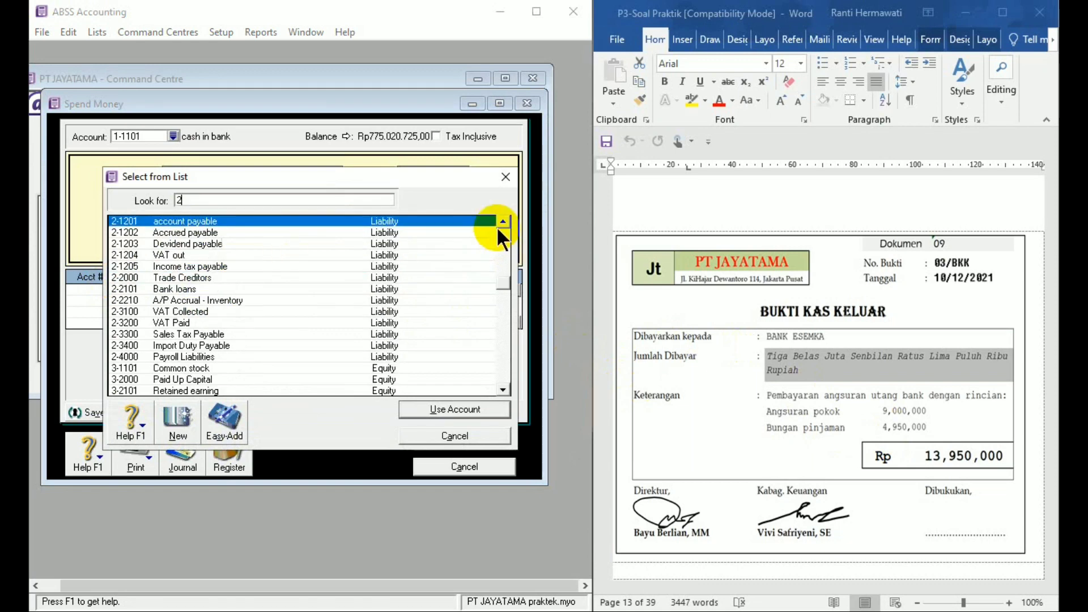
pyautogui.doubleClick(199, 288)
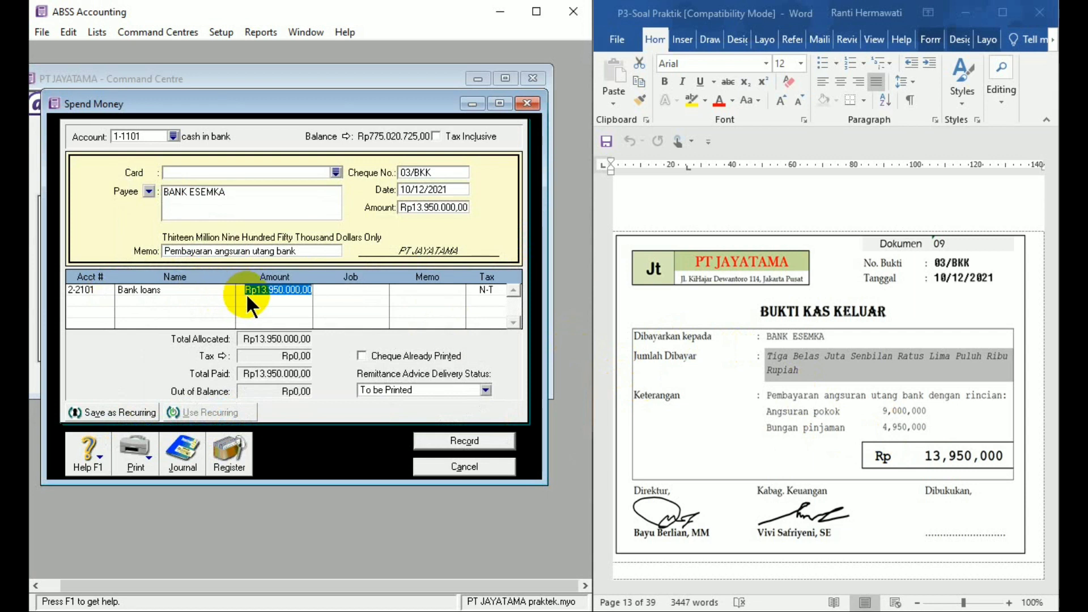
pyautogui.write('9000000')
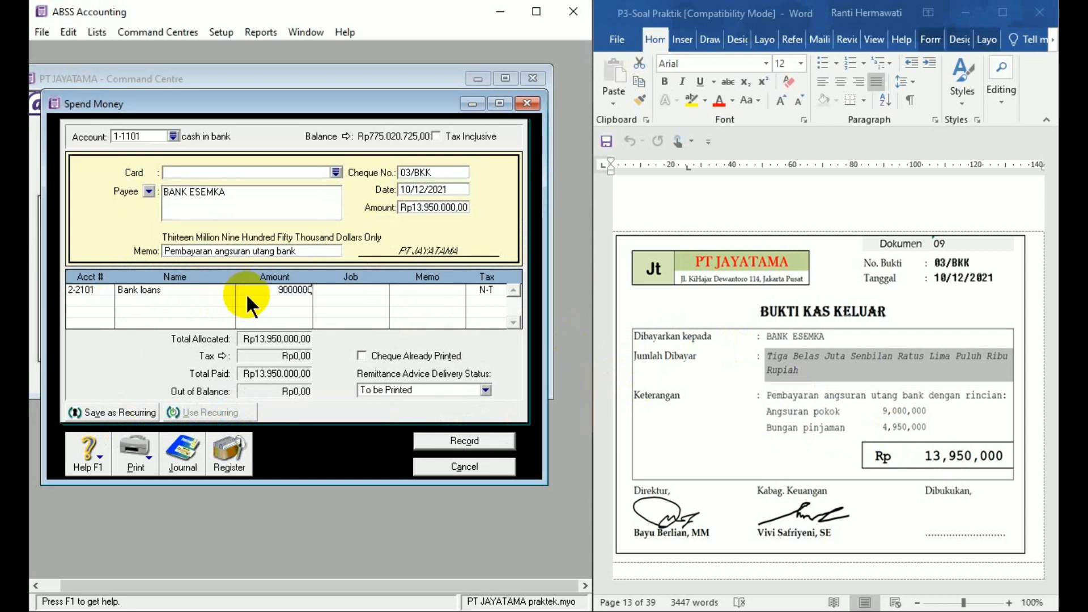
# - Allocate the remaining 4950000 to account 9-1101 Interest expense on the second line, and record the payment
pyautogui.click(88, 302)
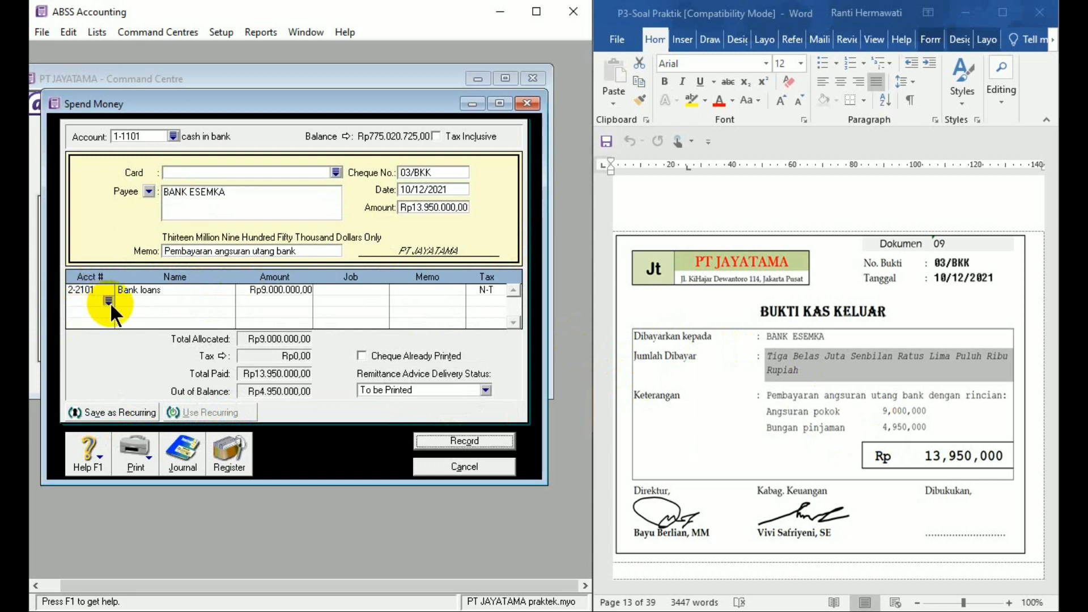
pyautogui.click(110, 301)
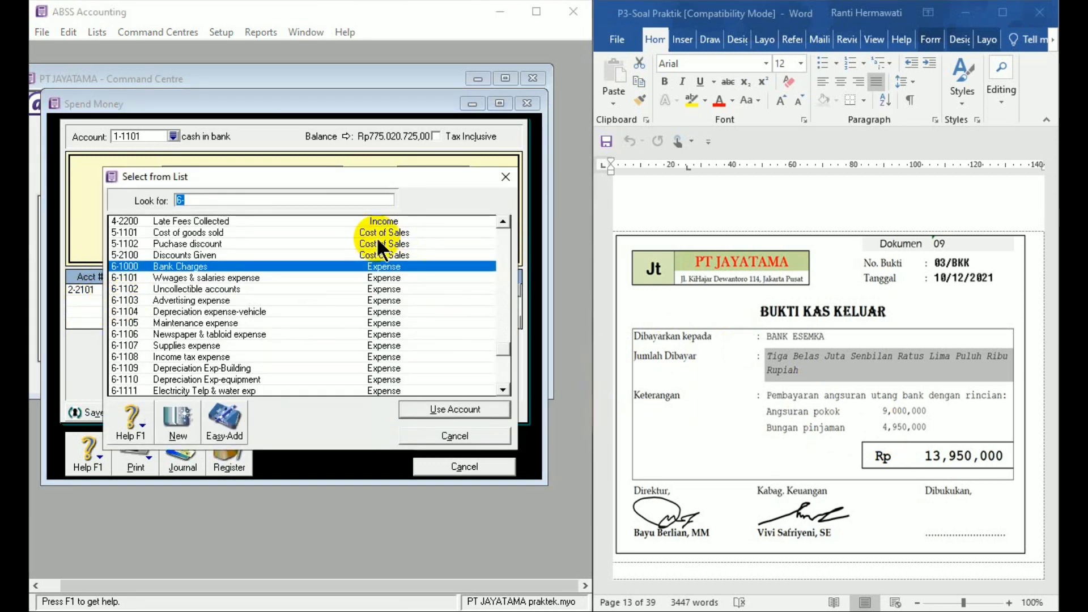
pyautogui.write('6')
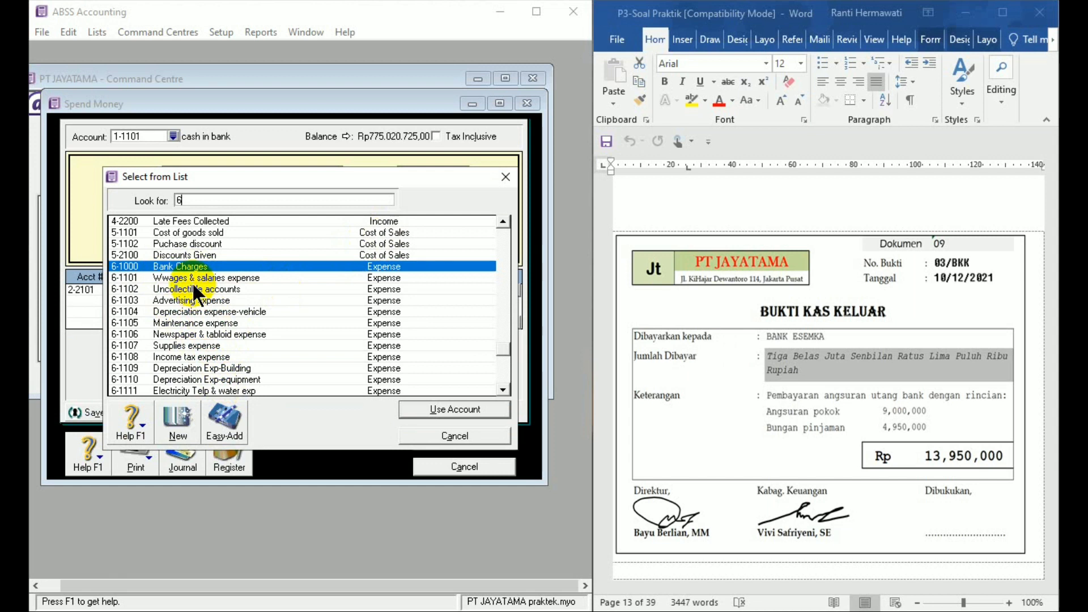
pyautogui.click(503, 389)
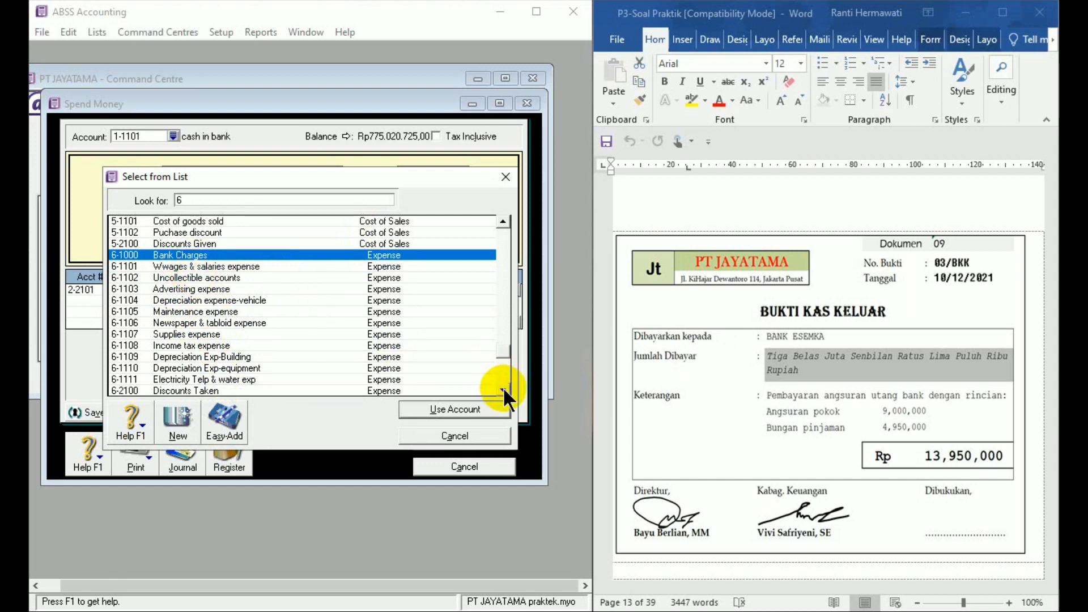
pyautogui.click(502, 389)
pyautogui.click(502, 389)
pyautogui.click(502, 389)
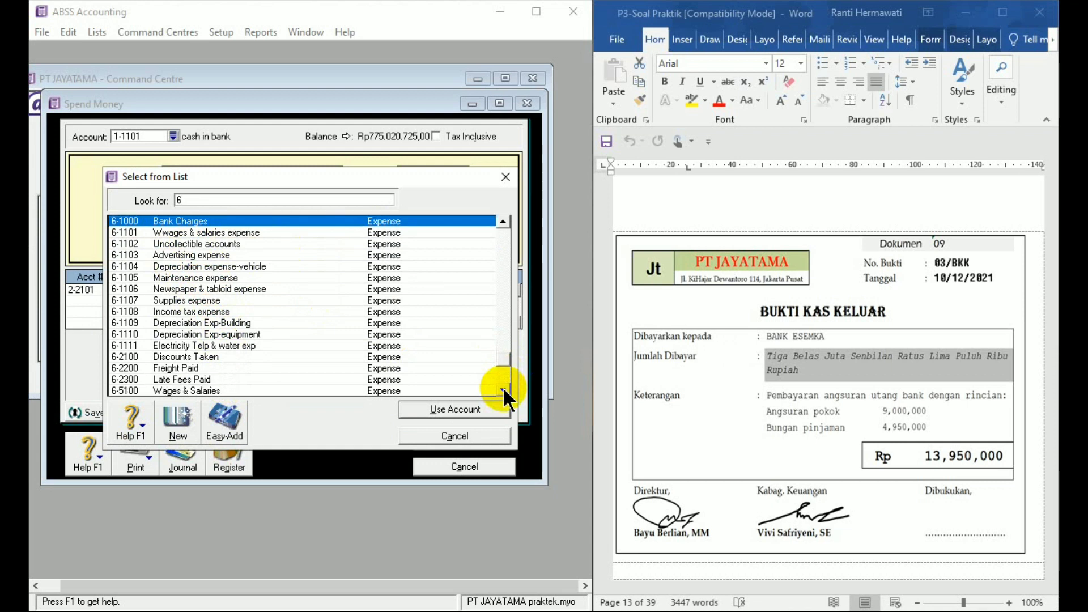
pyautogui.click(502, 388)
pyautogui.click(502, 389)
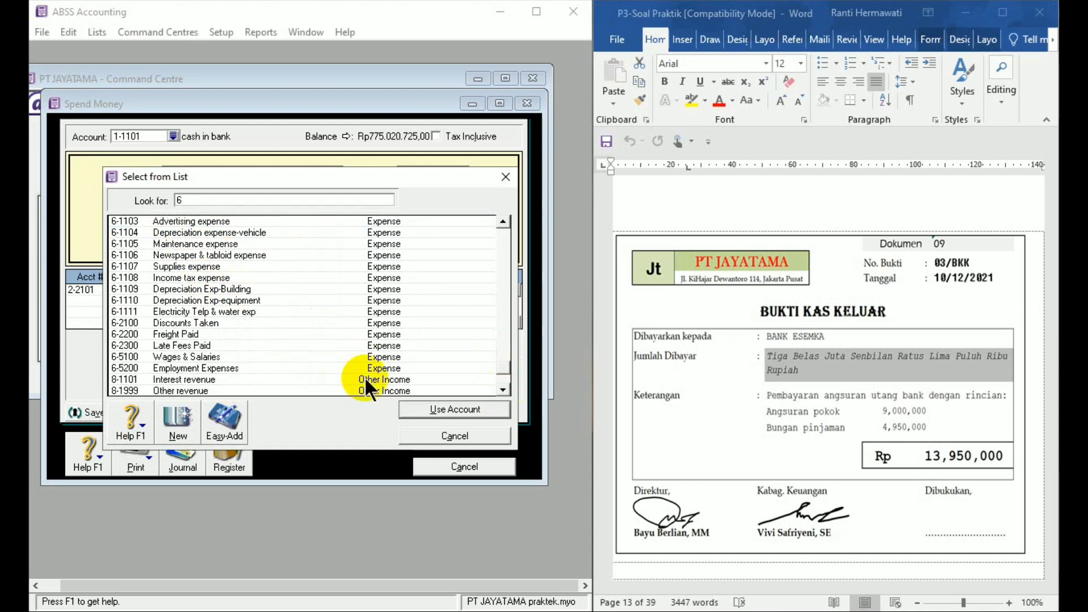
pyautogui.click(503, 389)
pyautogui.click(502, 390)
pyautogui.click(503, 389)
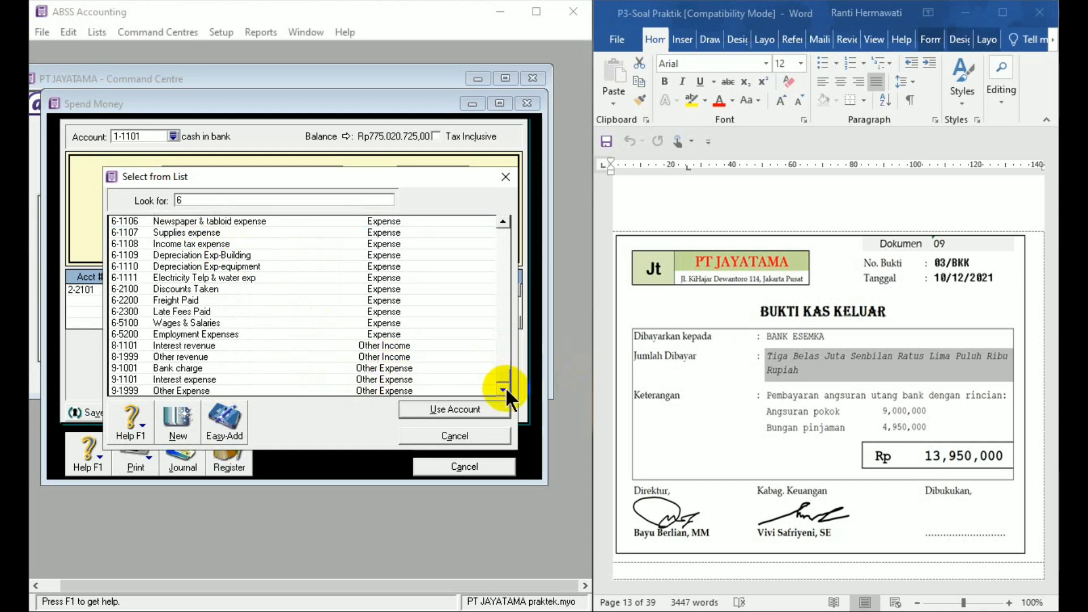
pyautogui.doubleClick(175, 375)
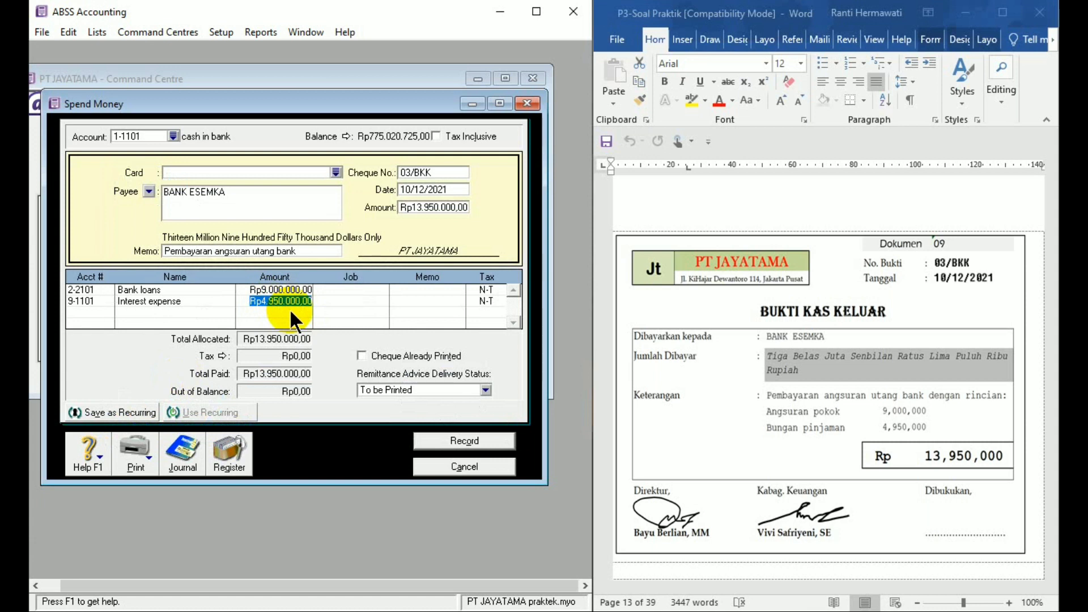
pyautogui.click(474, 446)
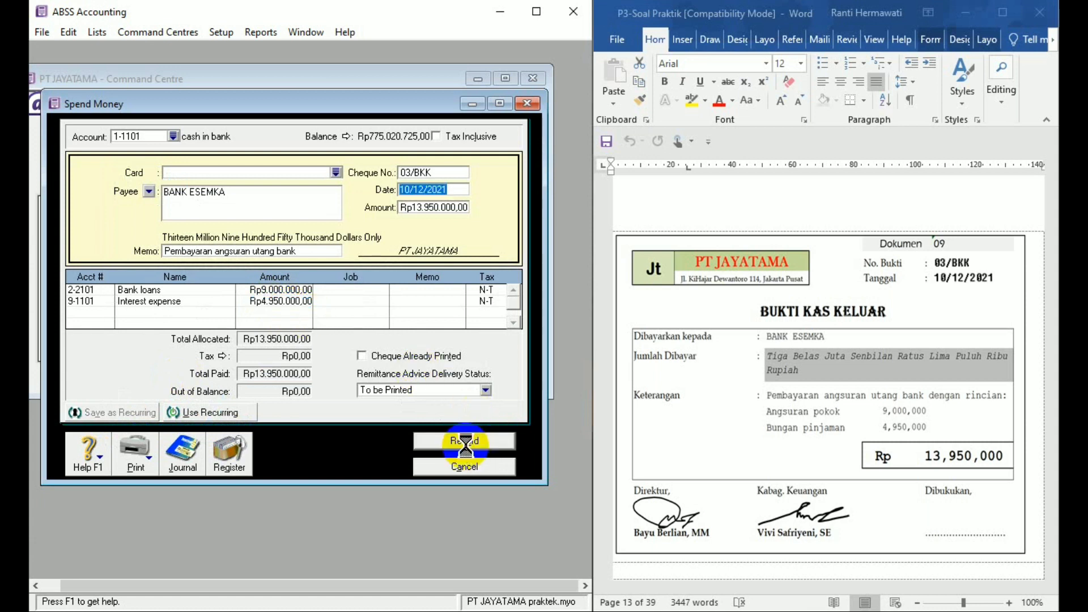
pyautogui.click(468, 467)
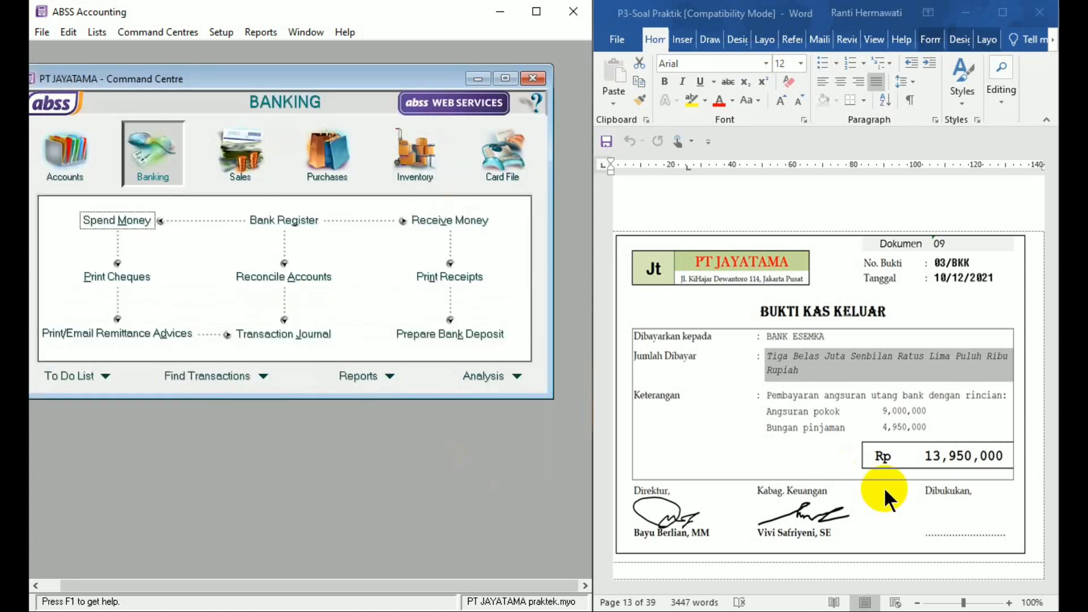
# - Start a Spend Money entry for Dokumen 10, paid from account 1-1102 petty cash
pyautogui.click(1049, 545)
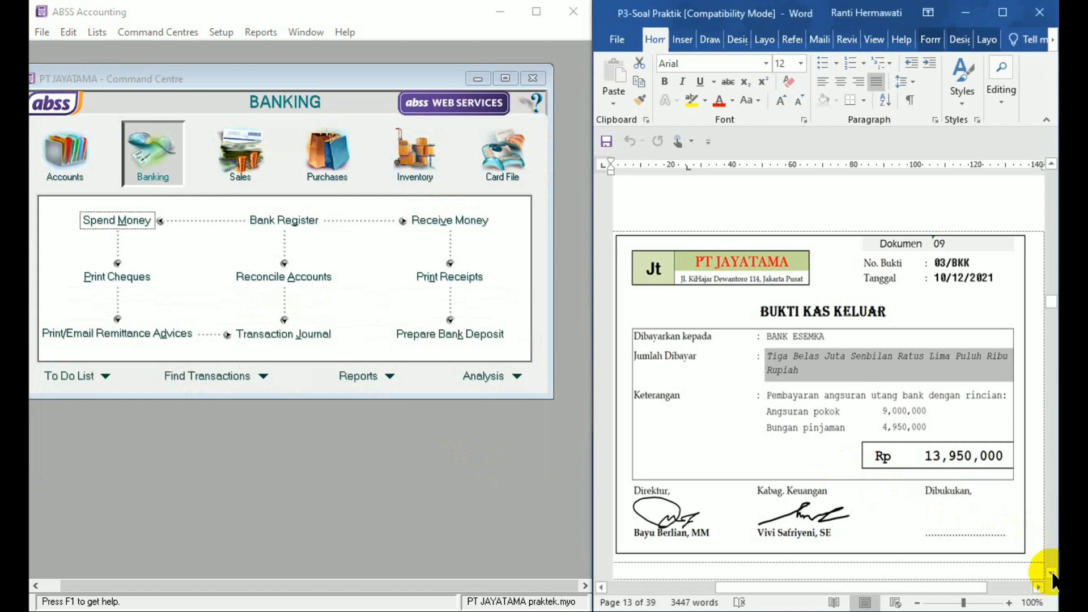
pyautogui.scroll(-5, 1051, 574)
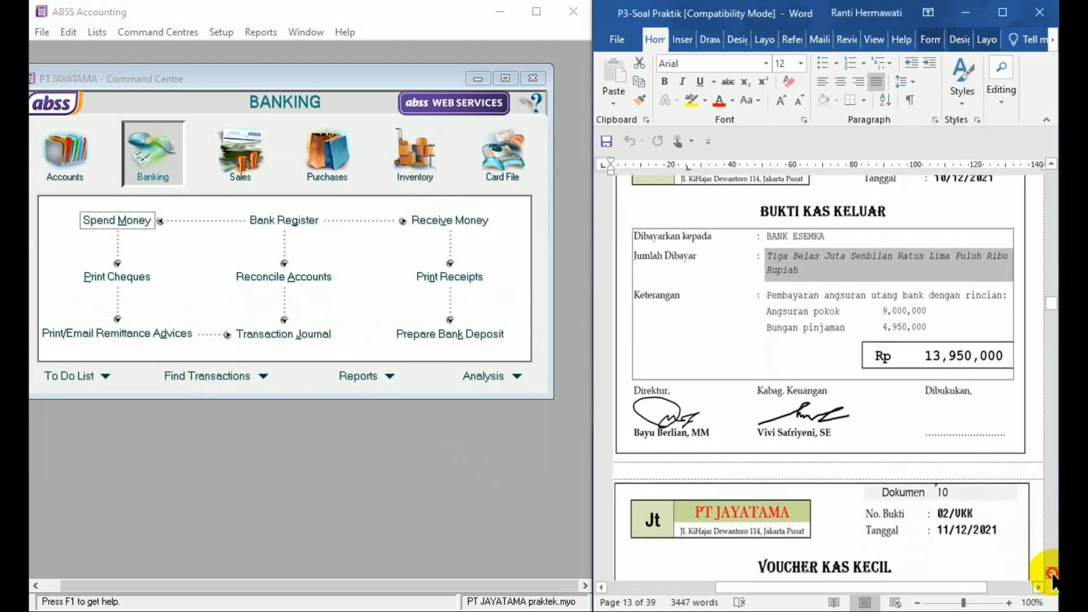
pyautogui.scroll(-5, 1051, 574)
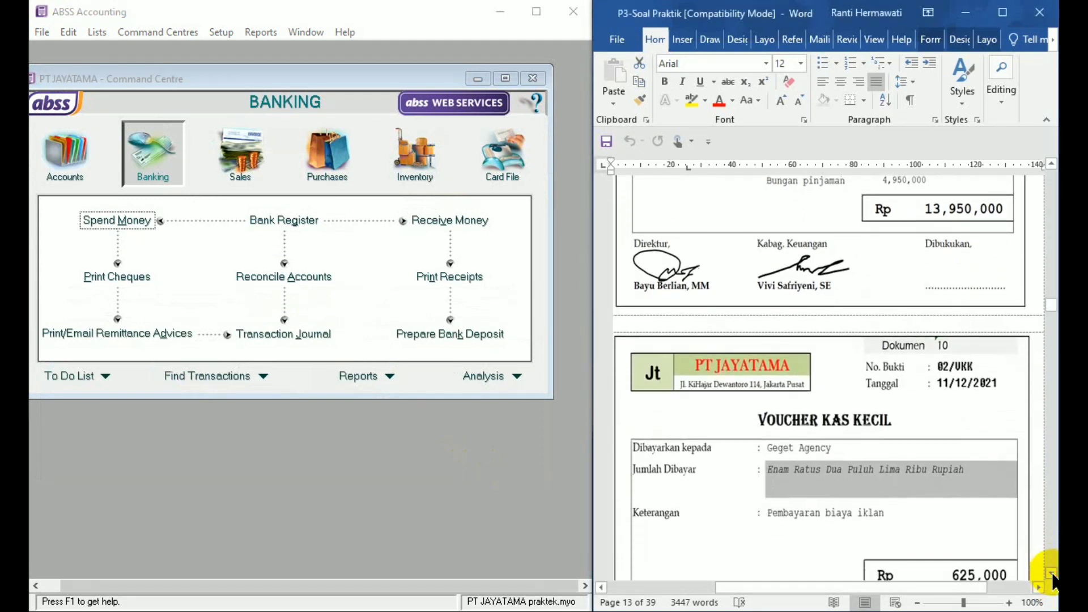
pyautogui.scroll(-1, 1051, 574)
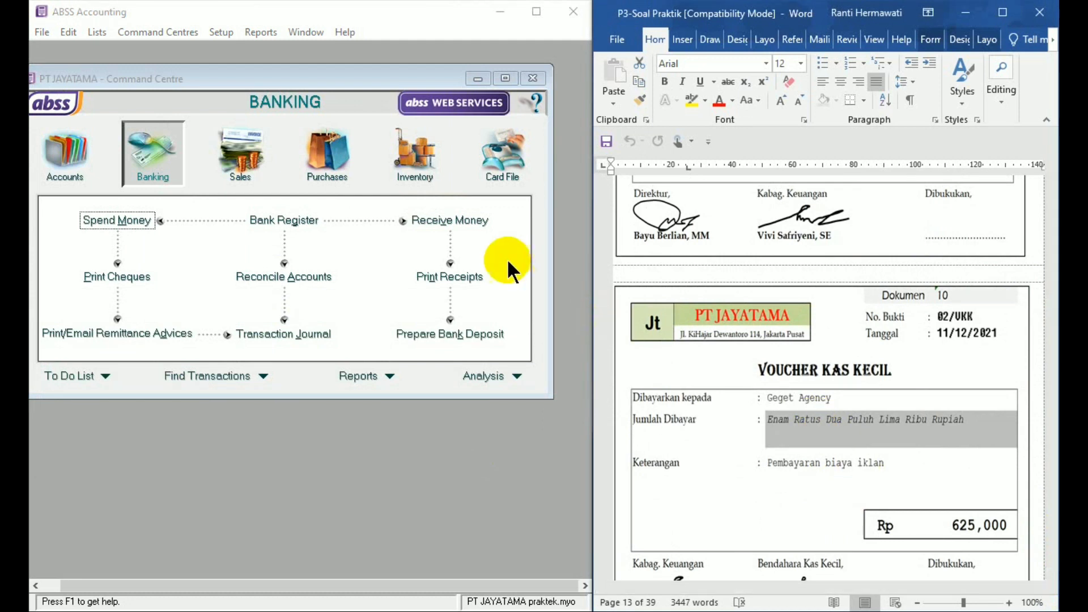
pyautogui.click(167, 167)
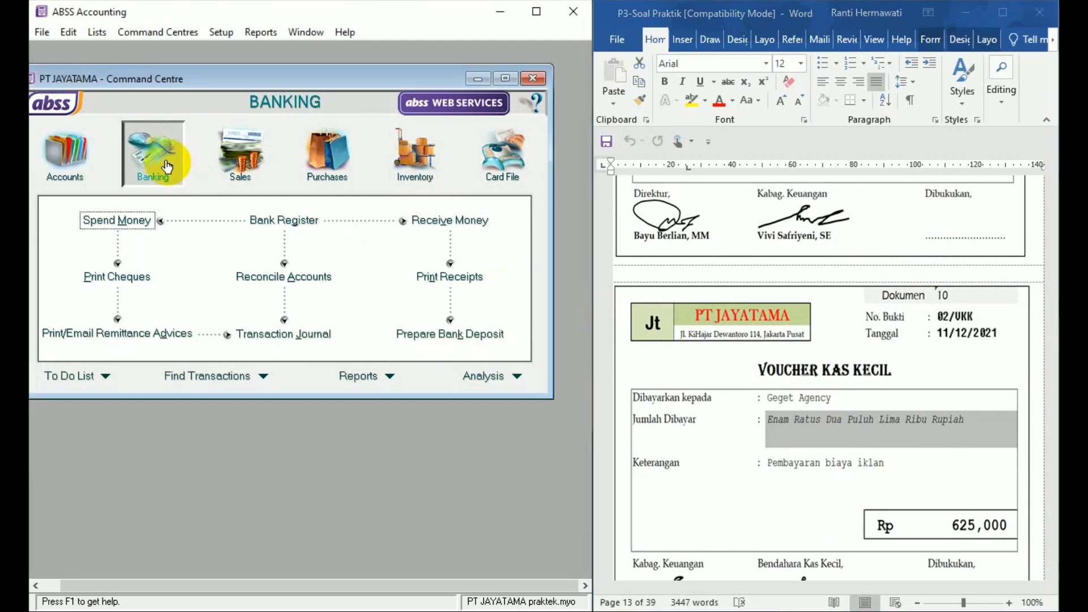
pyautogui.click(132, 220)
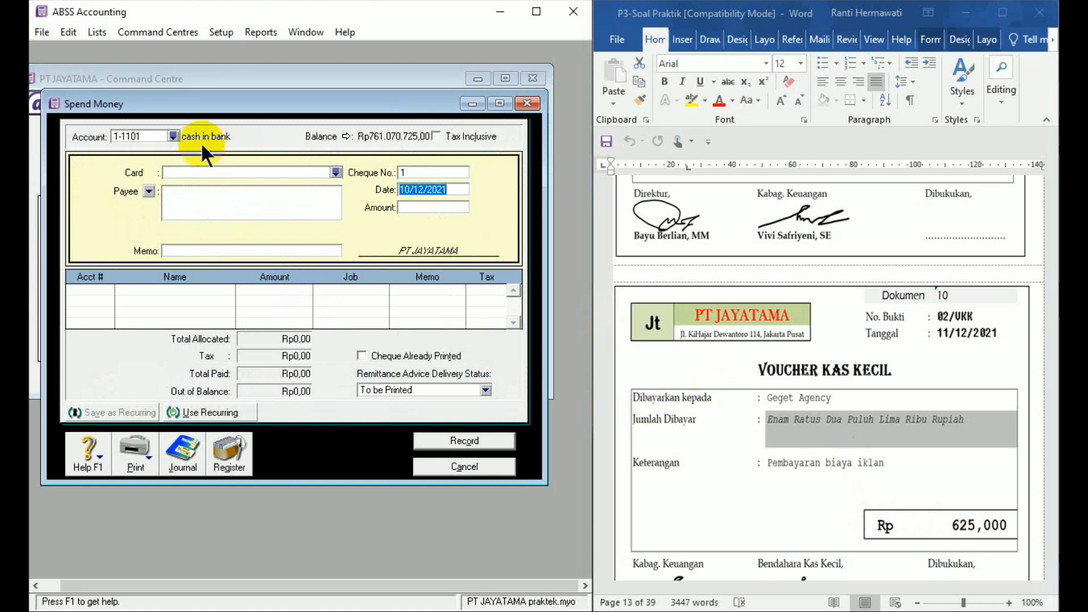
pyautogui.click(174, 136)
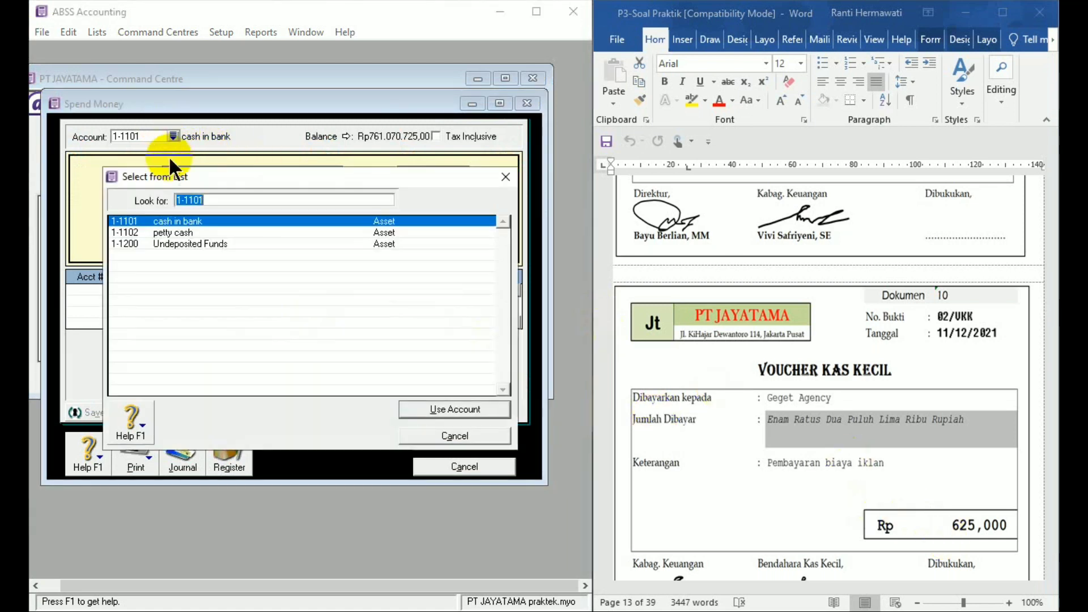
pyautogui.doubleClick(182, 232)
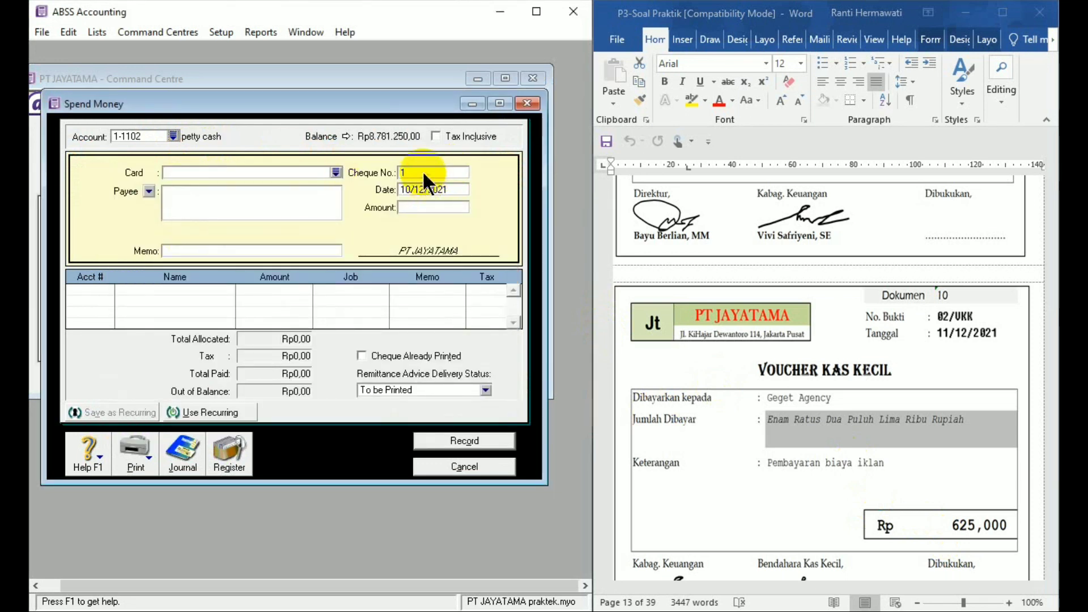
# - Enter cheque number 02/VKK and date 11/12/21 for the petty cash payment
pyautogui.write('02/VKK')
pyautogui.click(426, 190)
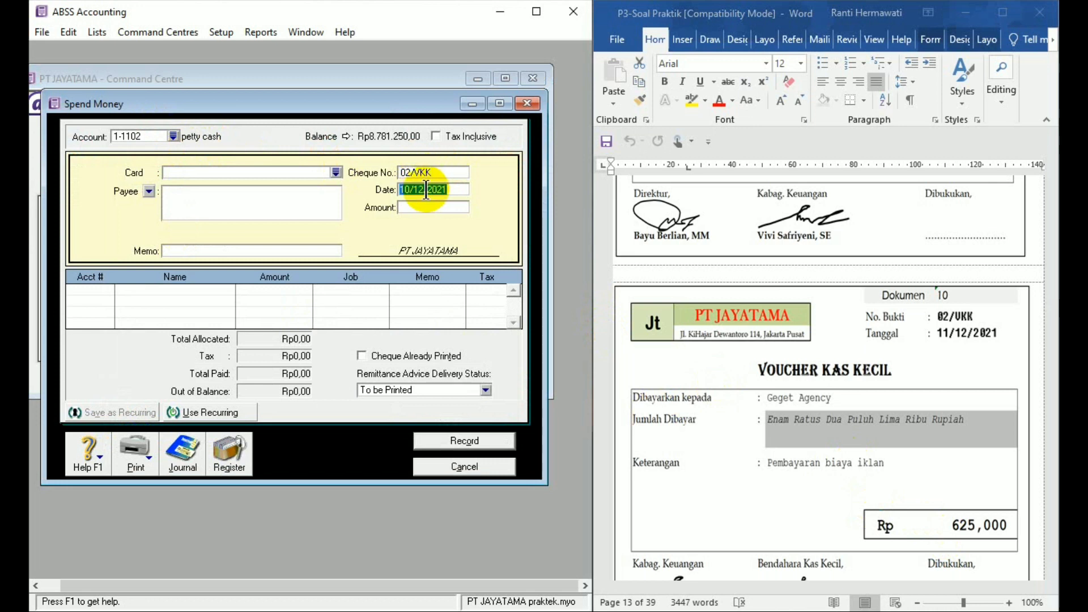
pyautogui.write('11/12/21')
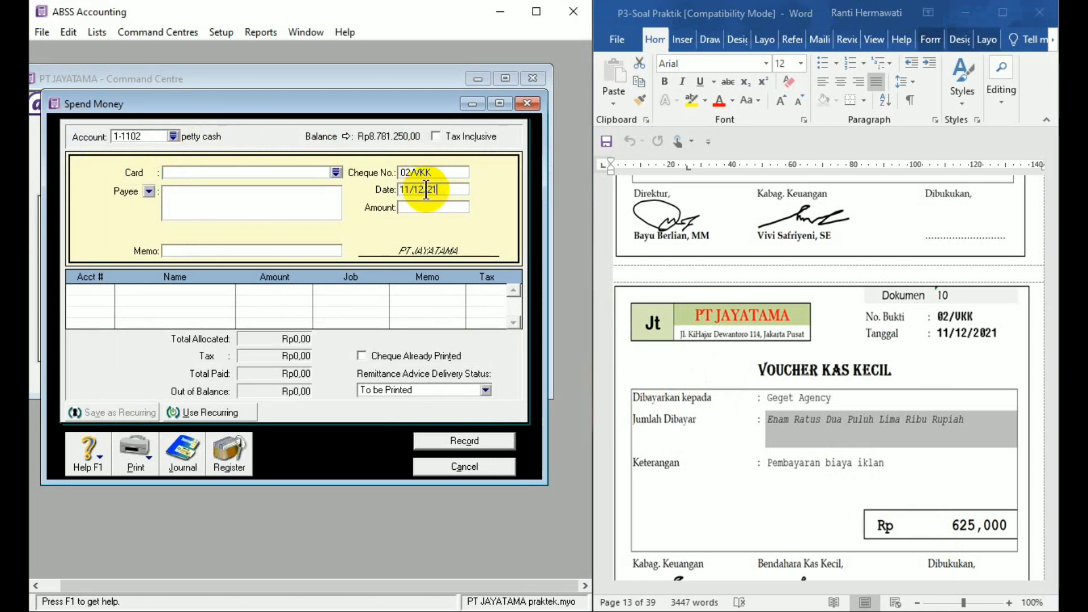
# - Set the payment amount to 625000 and enter GEGET AGENCY as the payee
pyautogui.click(429, 208)
pyautogui.write('6')
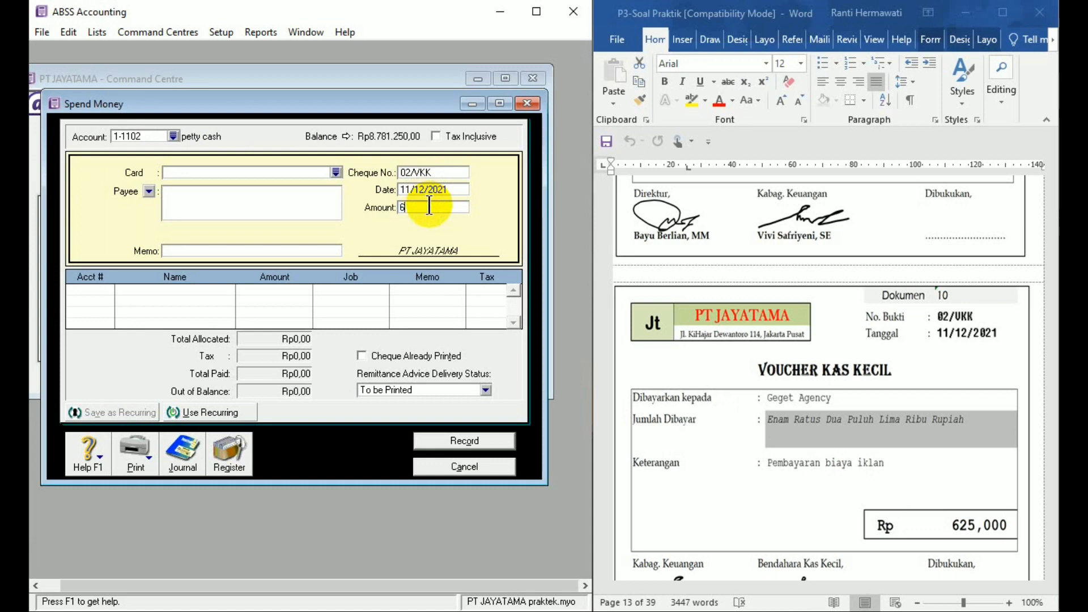
pyautogui.write('25.')
pyautogui.write('000')
pyautogui.click(265, 213)
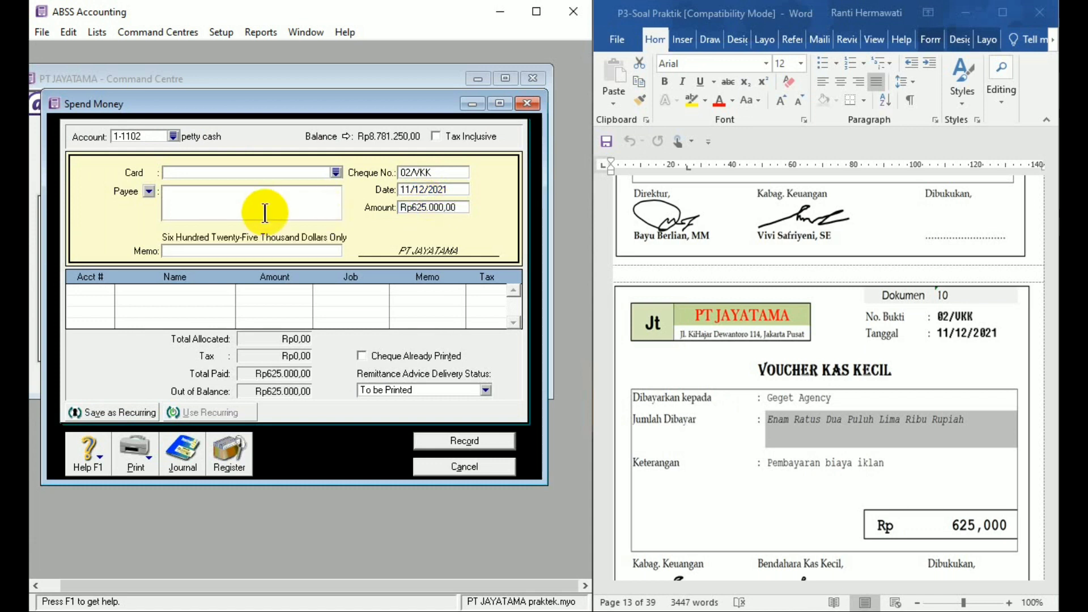
pyautogui.write('GEGET AGENCY')
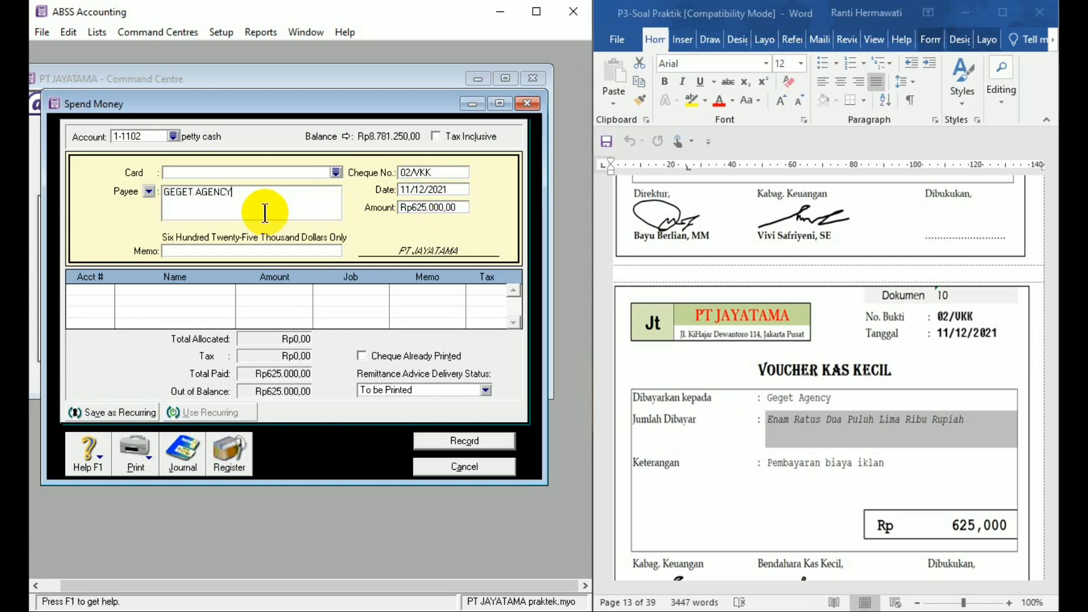
# - Enter the payment memo "Pembayaran iklan"
pyautogui.click(233, 252)
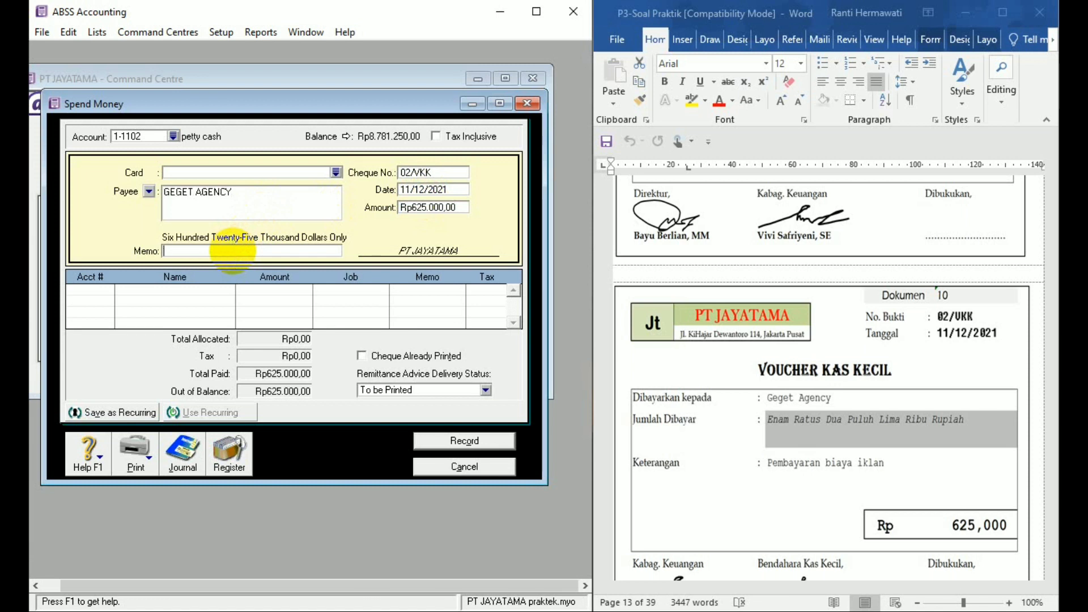
pyautogui.write('Pembayaran iklan')
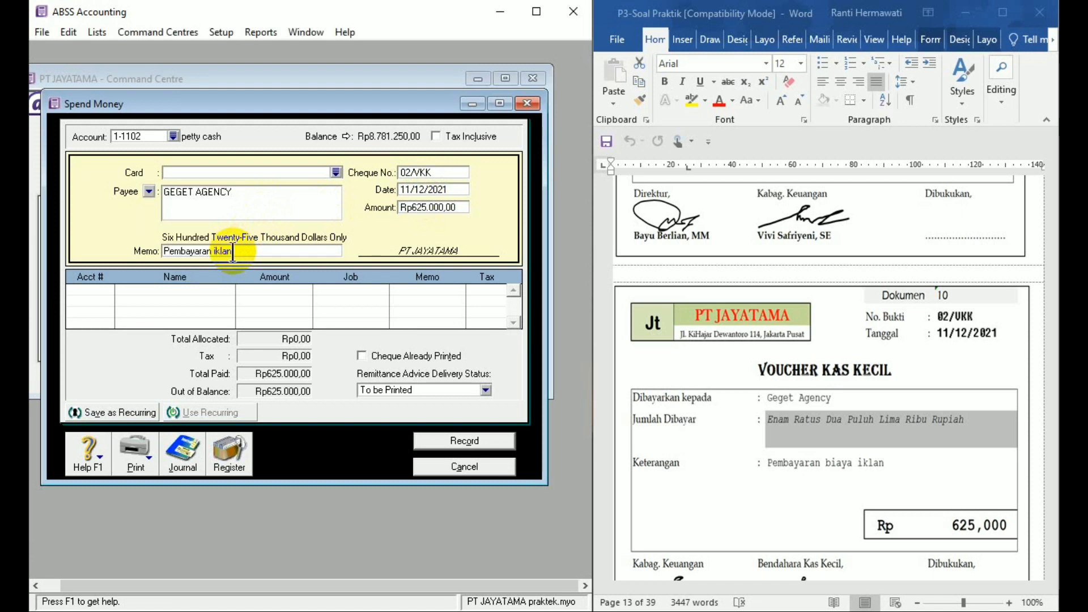
# - Allocate the full petty cash payment to account 6-1103 Advertising expense and record it
pyautogui.click(109, 285)
pyautogui.click(108, 289)
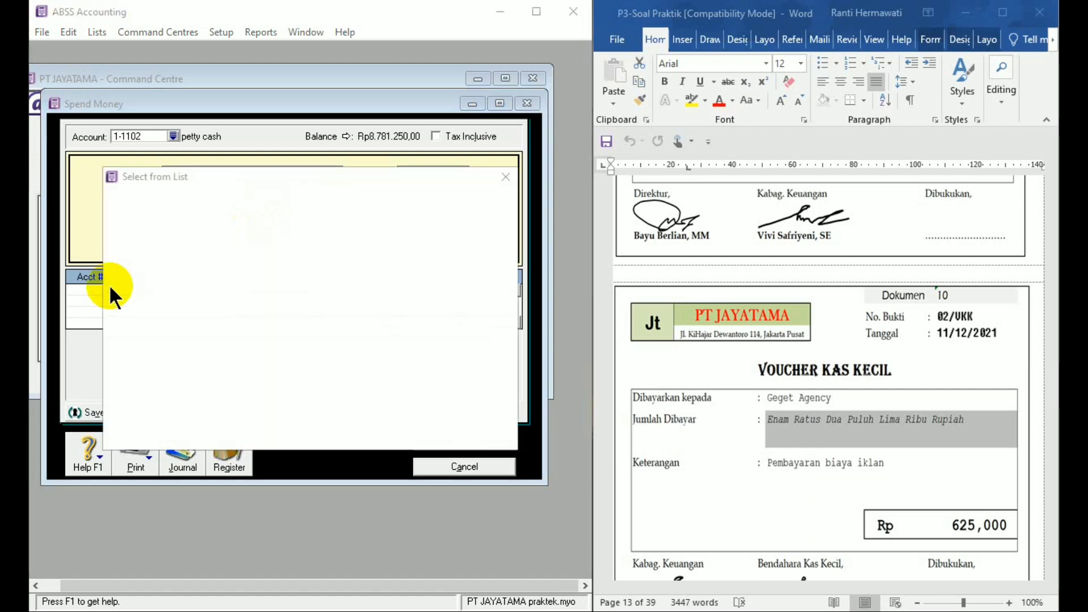
pyautogui.write('6')
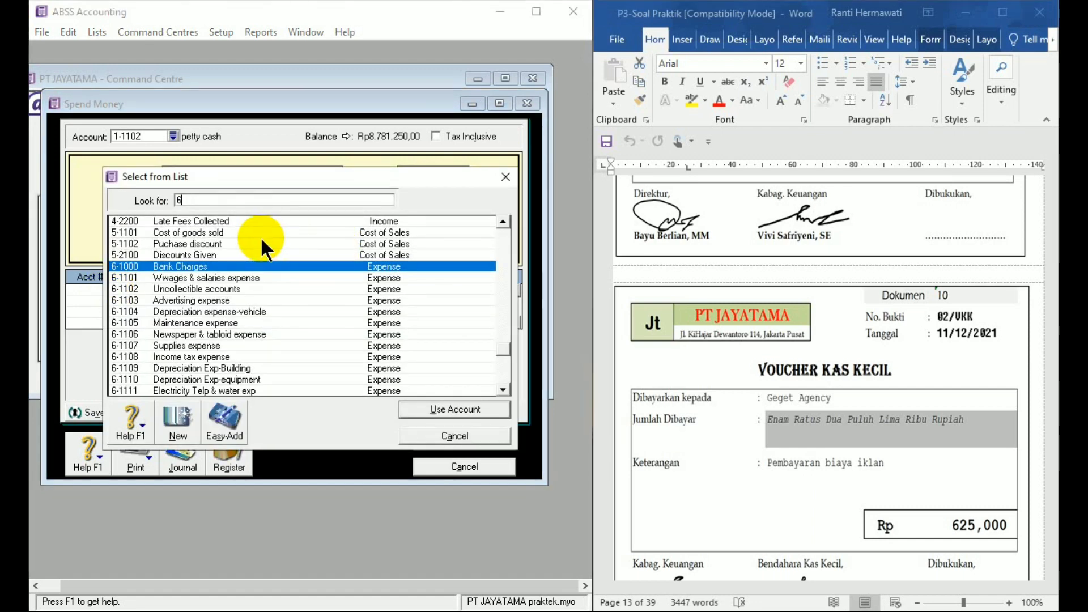
pyautogui.doubleClick(238, 296)
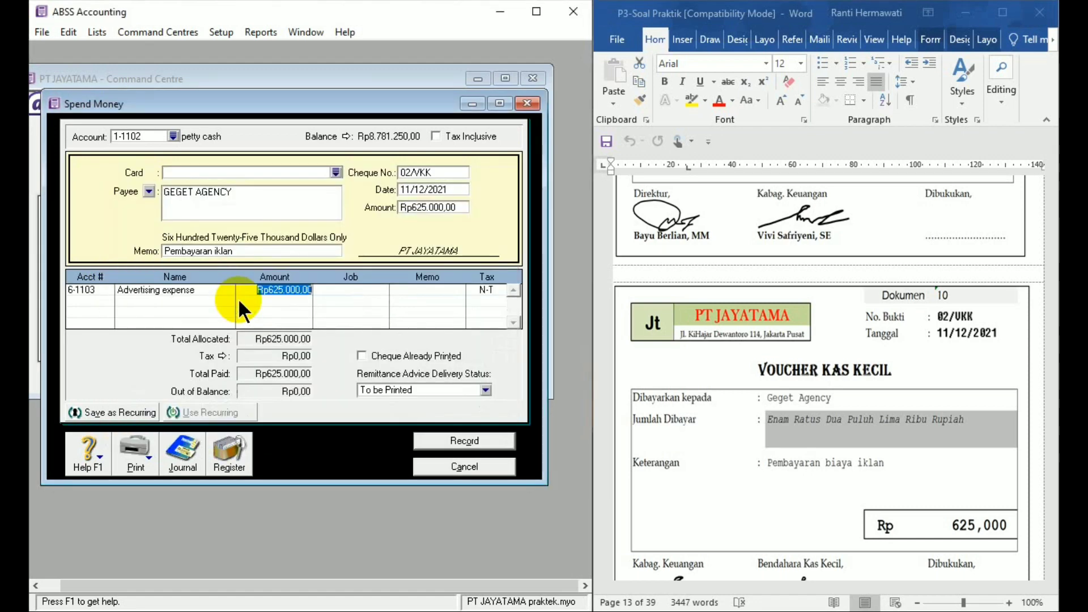
pyautogui.click(444, 445)
pyautogui.click(467, 467)
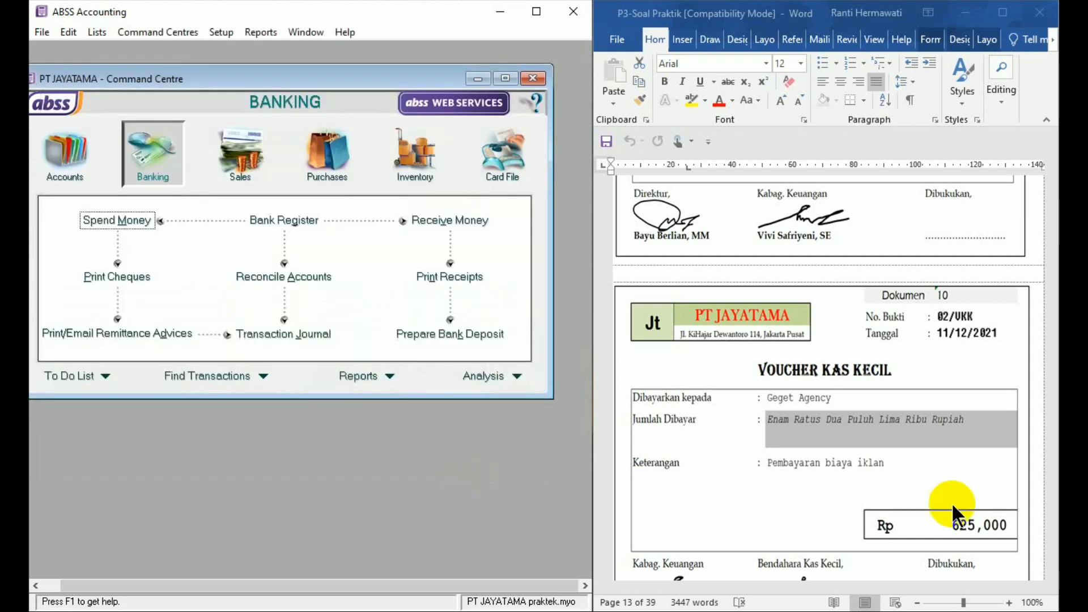
# - Start a Receive Payments entry for Dokumen 11 with TOKO LAVENDER as the customer
pyautogui.click(1048, 543)
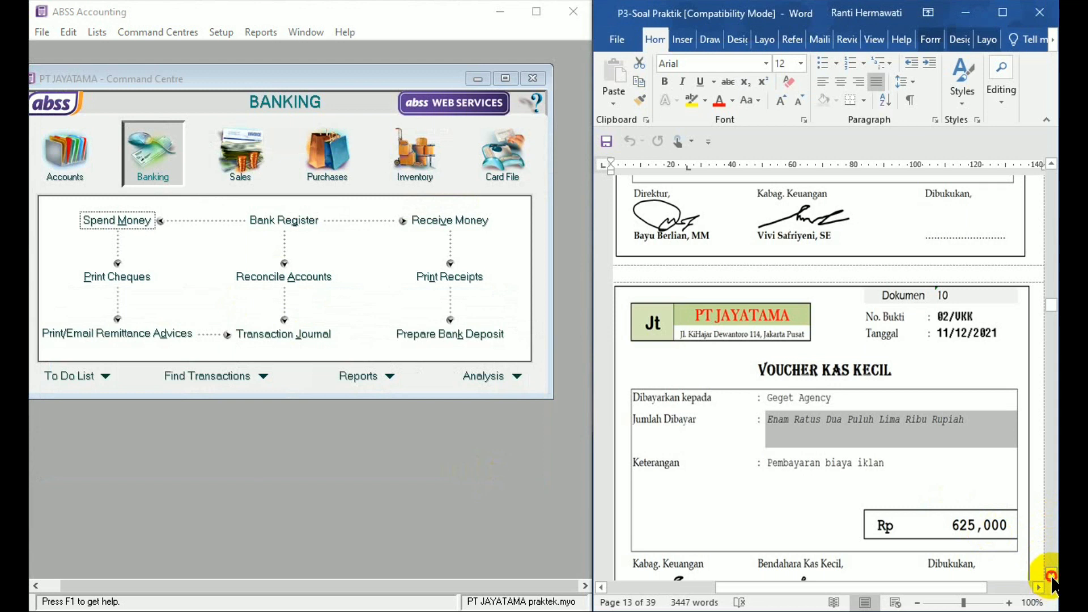
pyautogui.click(1051, 575)
pyautogui.moveTo(1051, 576); pyautogui.dragTo(1051, 576)
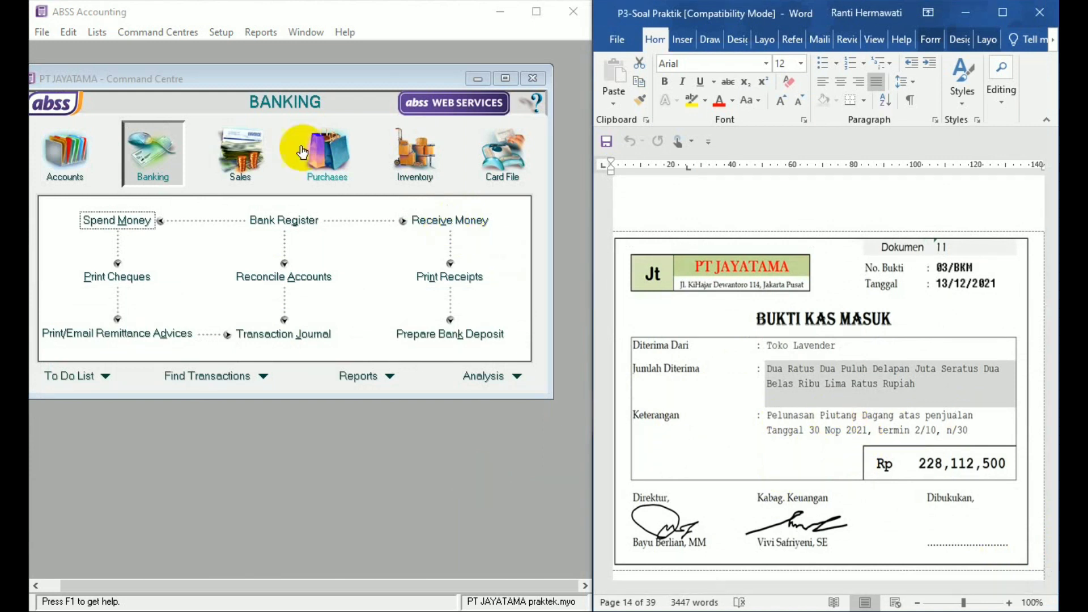
pyautogui.click(241, 152)
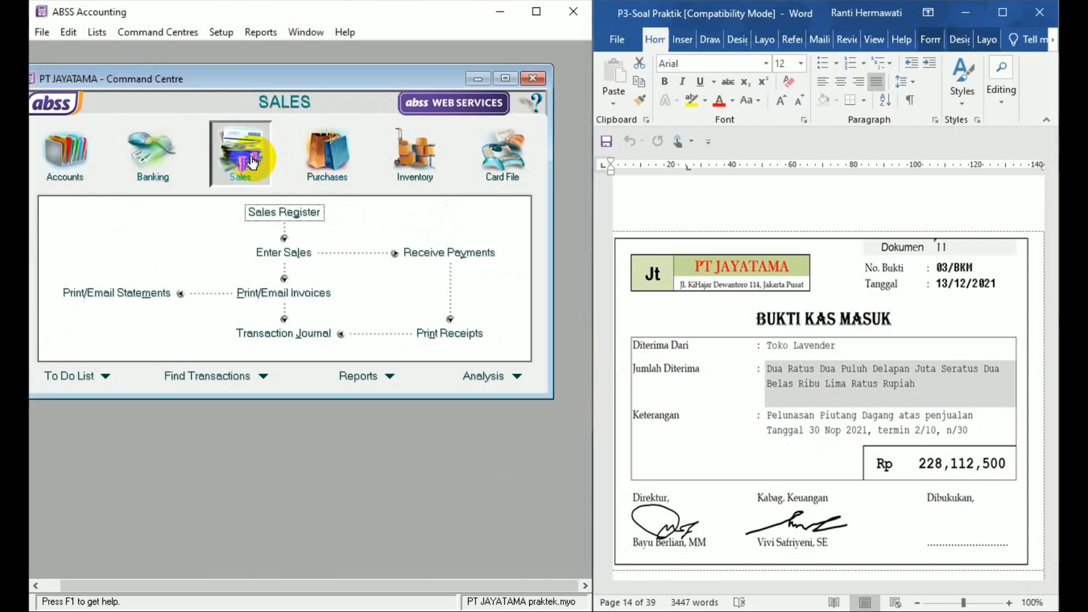
pyautogui.click(451, 258)
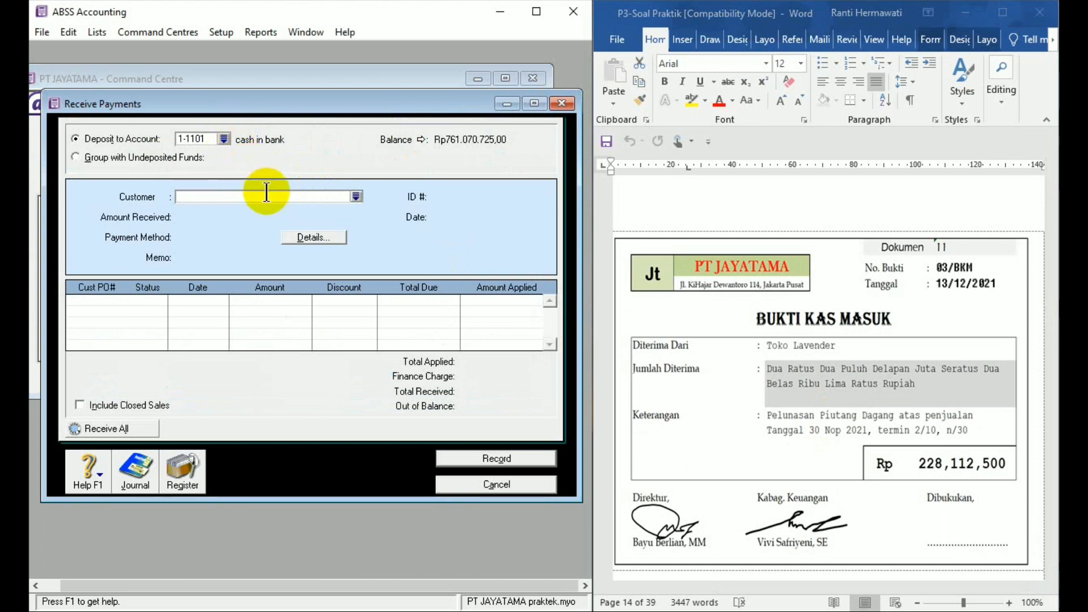
pyautogui.write('TOKO LAVENDER')
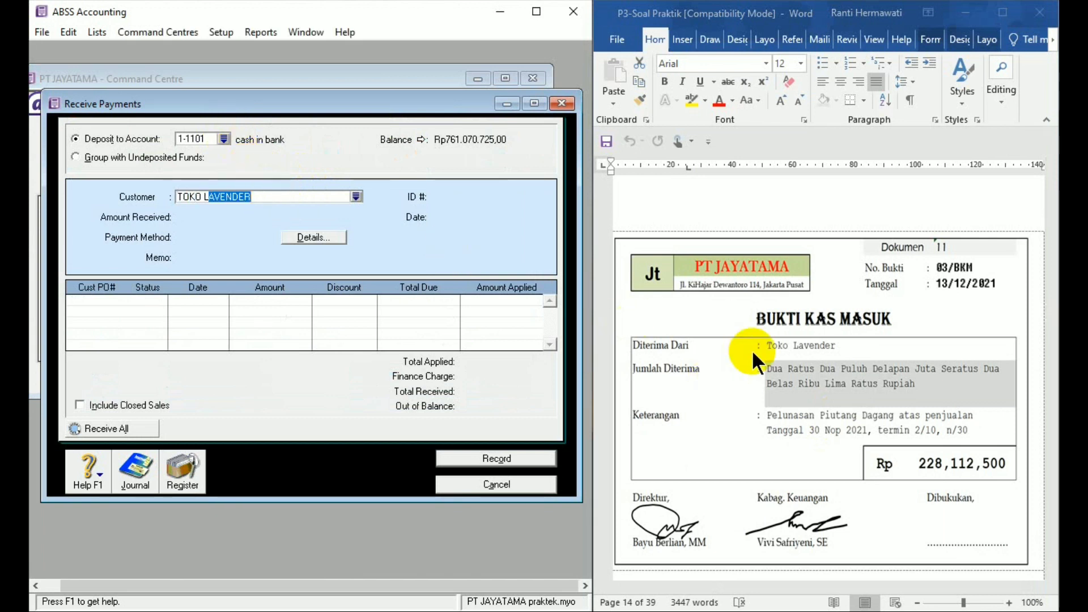
pyautogui.press('Tab')
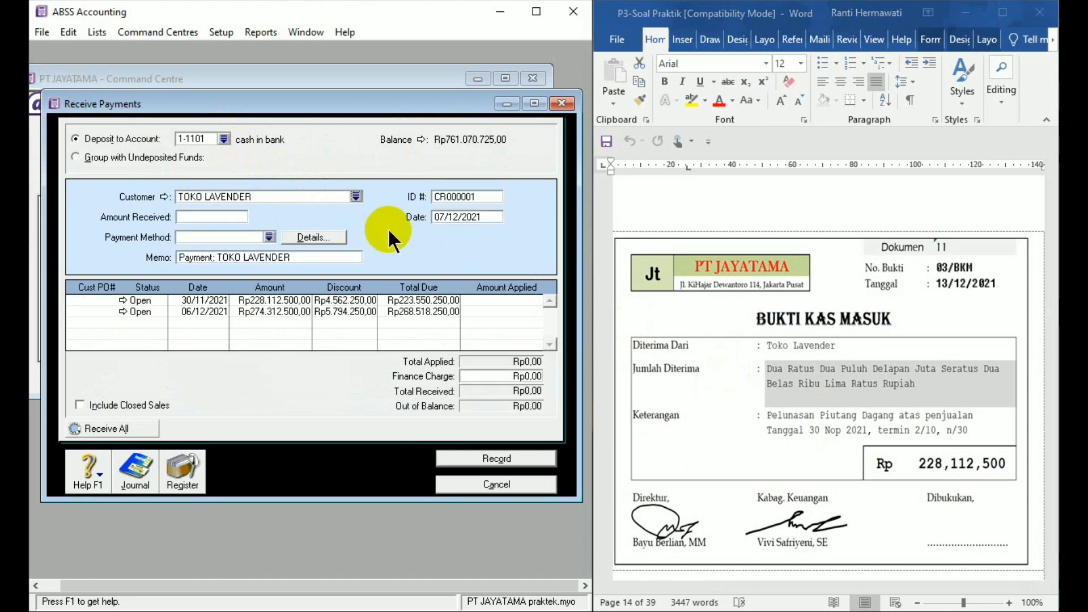
# - Set the receipt's ID to 03/BKM and its date to 13/12/21
pyautogui.click(439, 196)
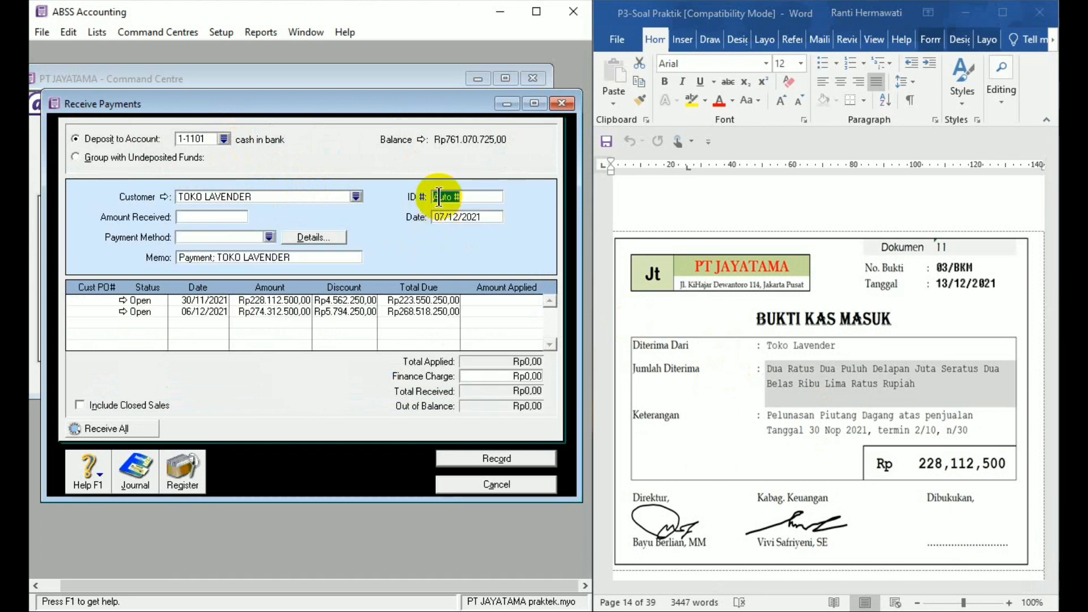
pyautogui.write('C')
pyautogui.write('3/BKM')
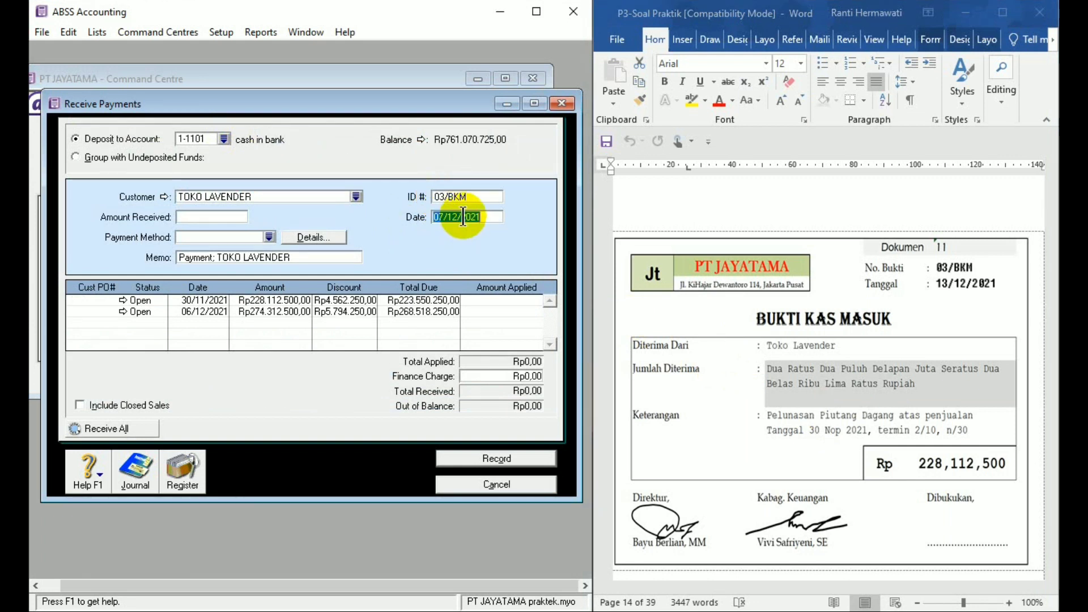
pyautogui.write('13/12/21')
# - Enter 228112500 as the amount received from TOKO LAVENDER
pyautogui.click(211, 217)
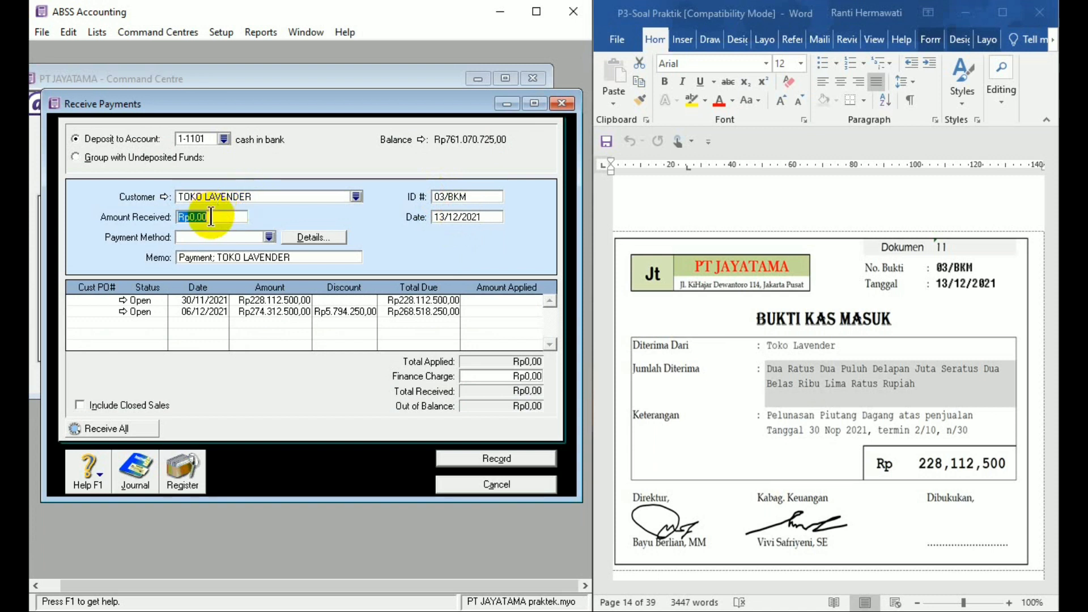
pyautogui.write('228112500')
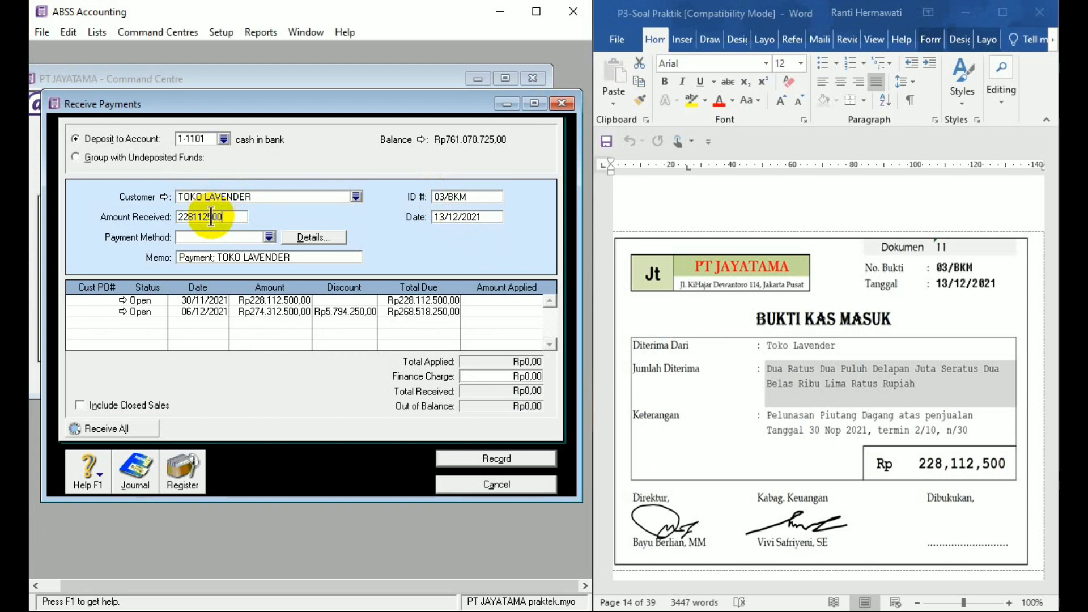
# - Replace the receipt memo with "Pelunasan piutang dagang 30 nopember 2021"
pyautogui.click(223, 258)
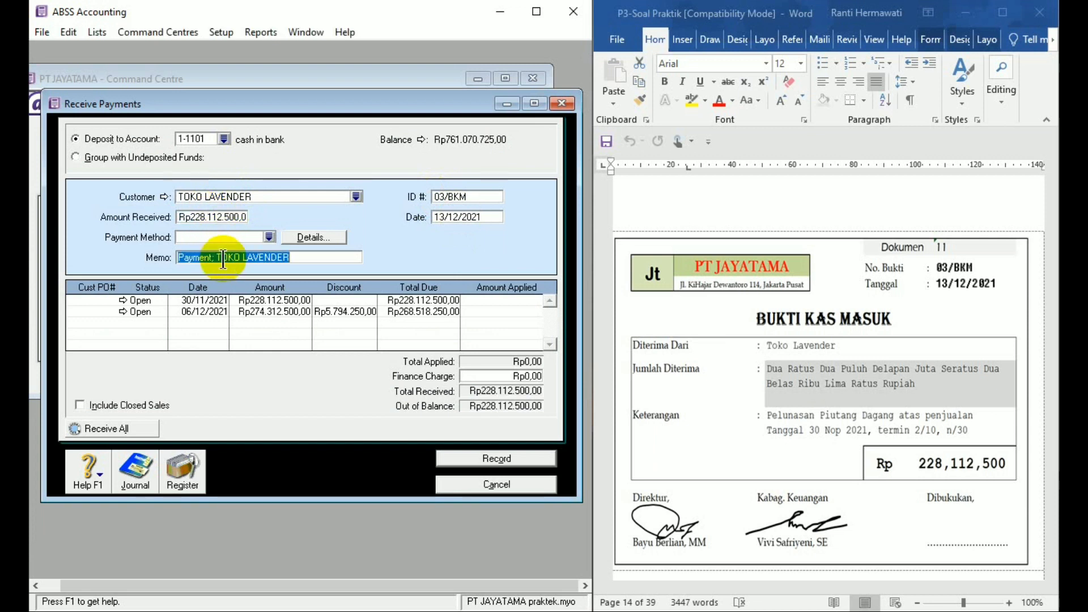
pyautogui.write('Pelun')
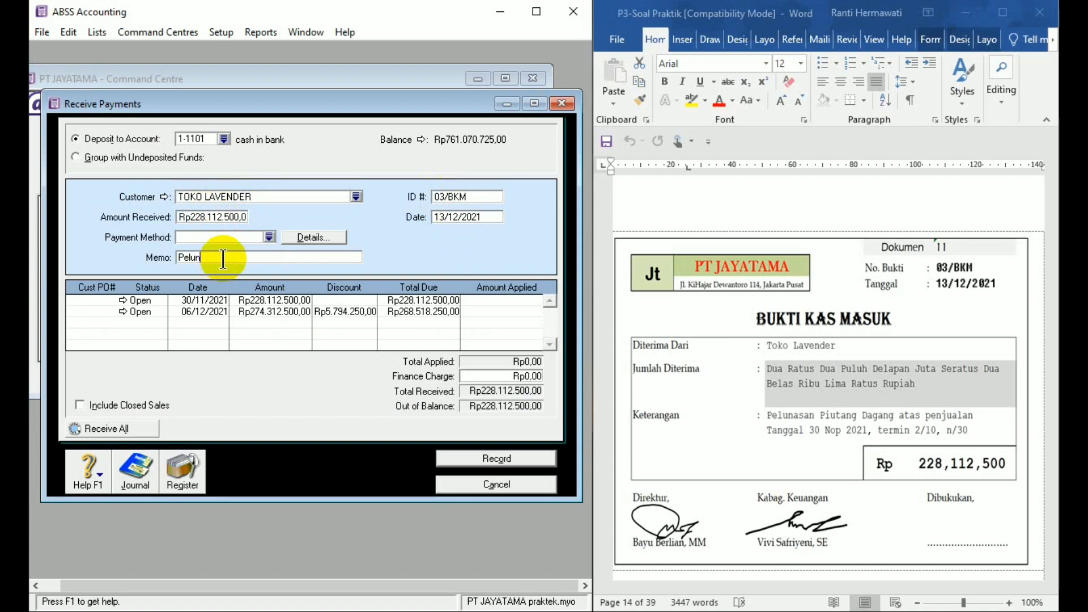
pyautogui.write('asan piutang dagang 30 nopember')
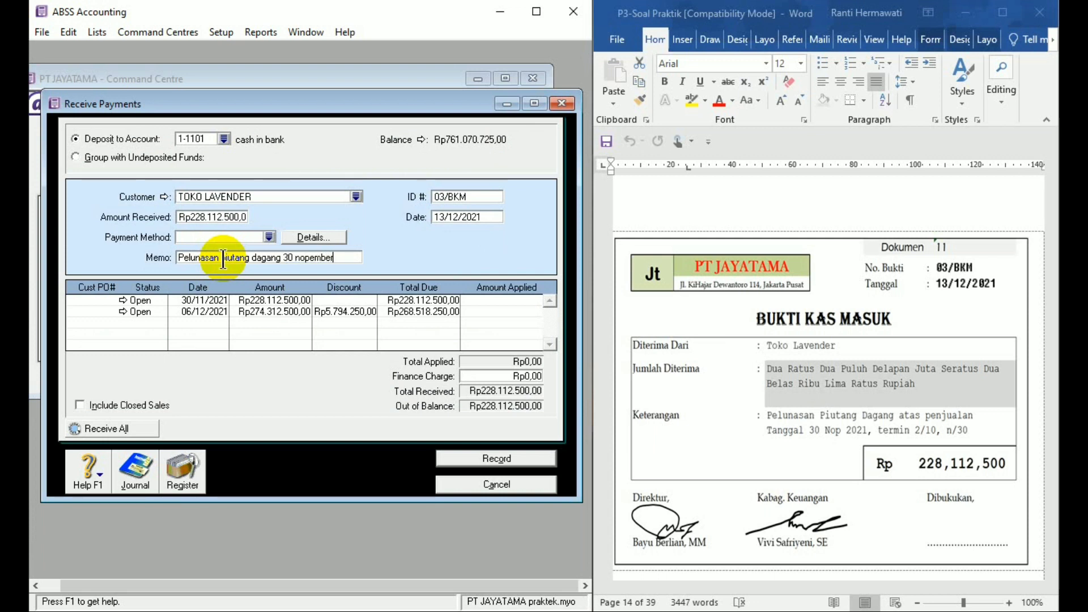
pyautogui.write(' 2021')
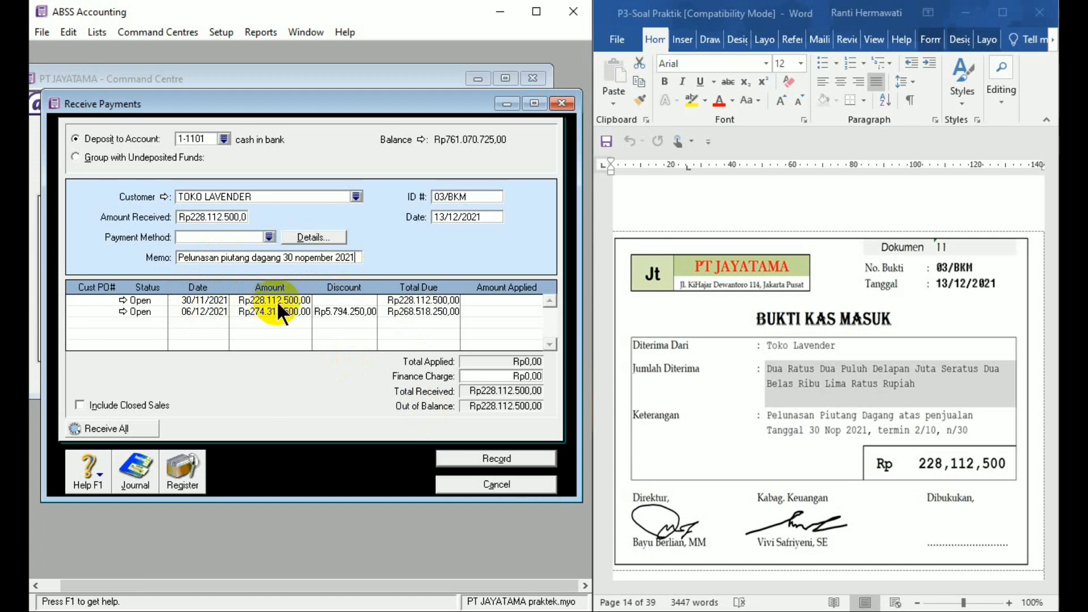
# - Apply the full receipt to the open sale dated 30/11/2021, record it and close the Receive Payments window
pyautogui.click(473, 300)
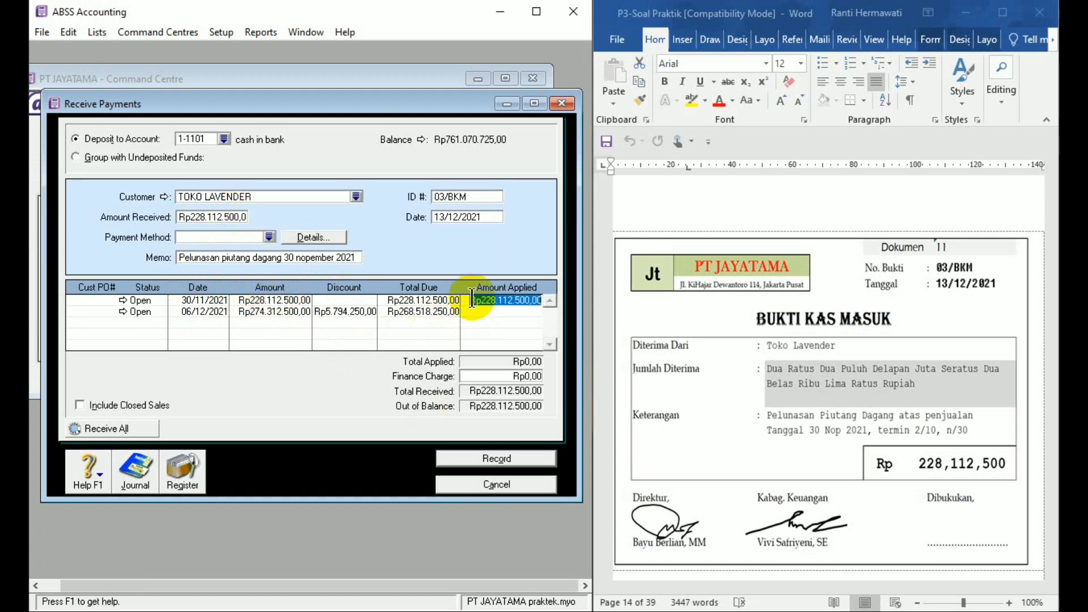
pyautogui.click(491, 459)
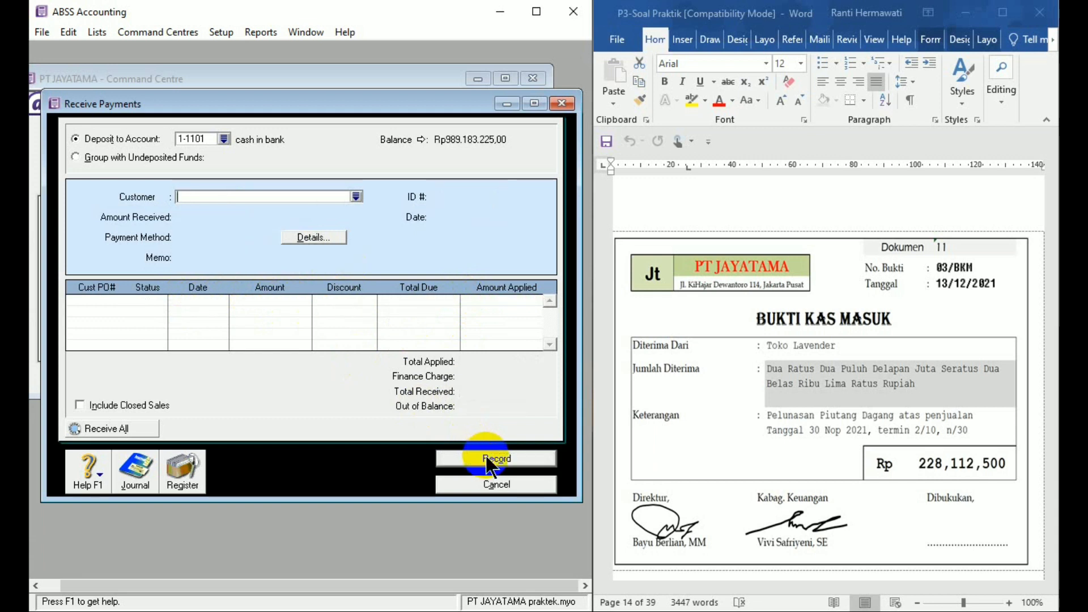
pyautogui.click(496, 485)
# - Start a Receive Payments entry for Dokumen 12 with TOKO MARVELLO as the customer
pyautogui.click(1050, 553)
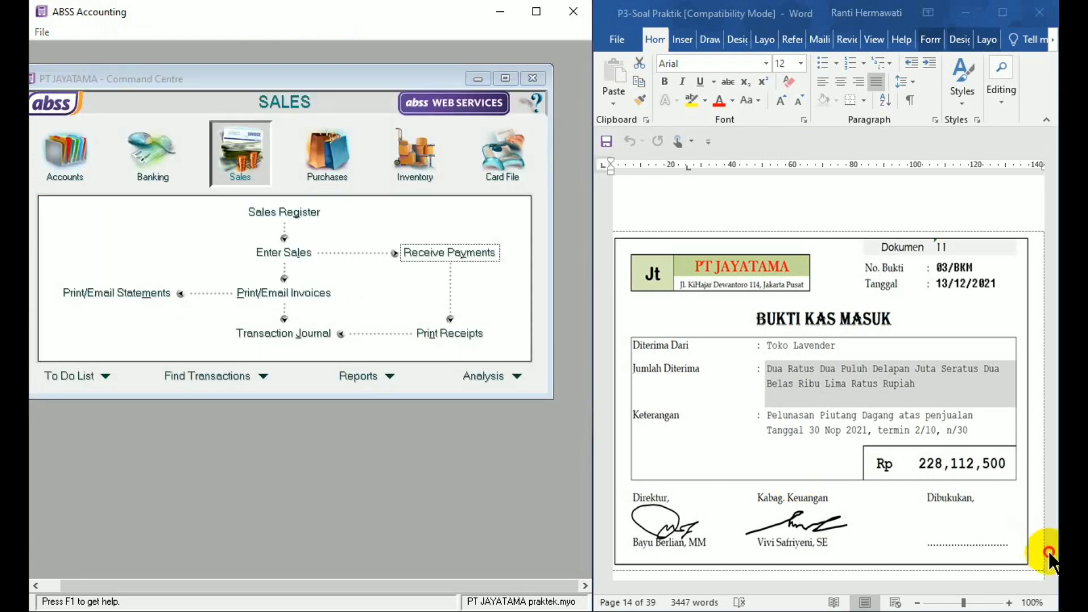
pyautogui.click(1053, 575)
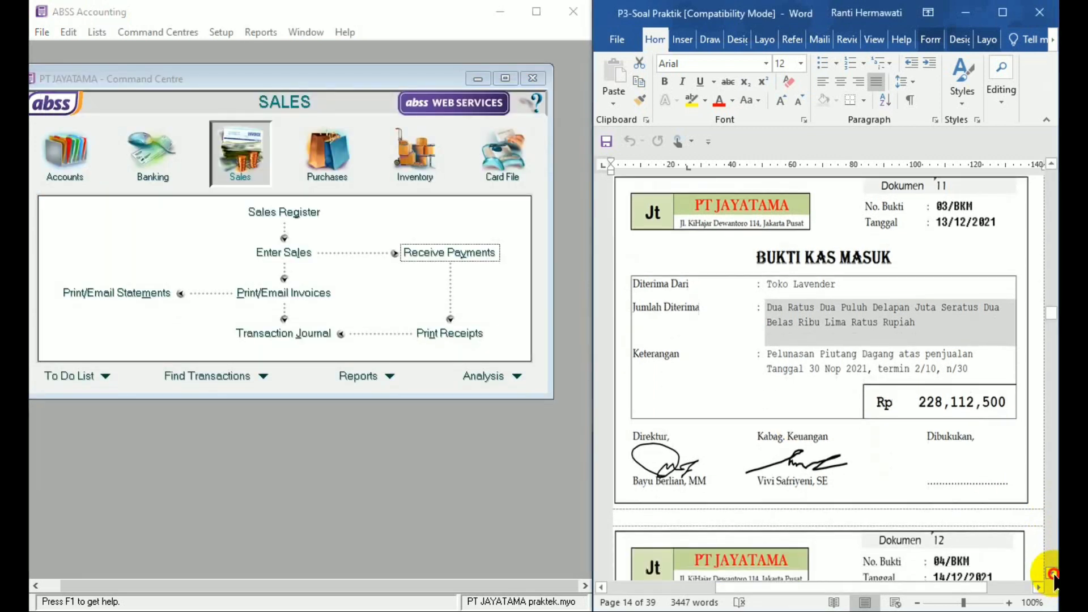
pyautogui.moveTo(1053, 575); pyautogui.dragTo(1053, 575)
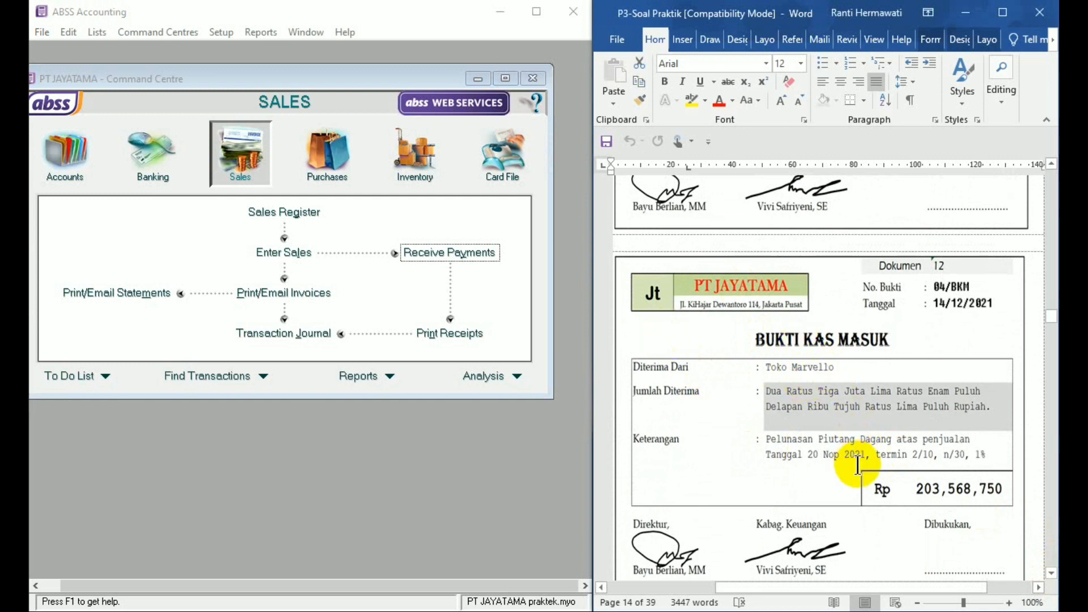
pyautogui.click(250, 145)
pyautogui.click(472, 256)
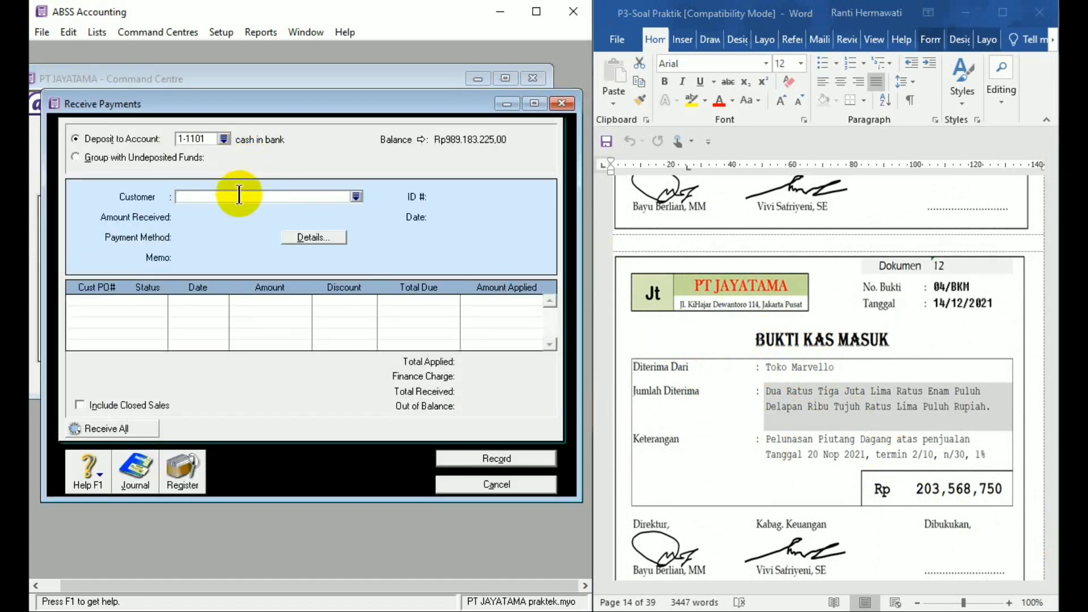
pyautogui.write('TOKO MARVELLO')
pyautogui.press('Tab')
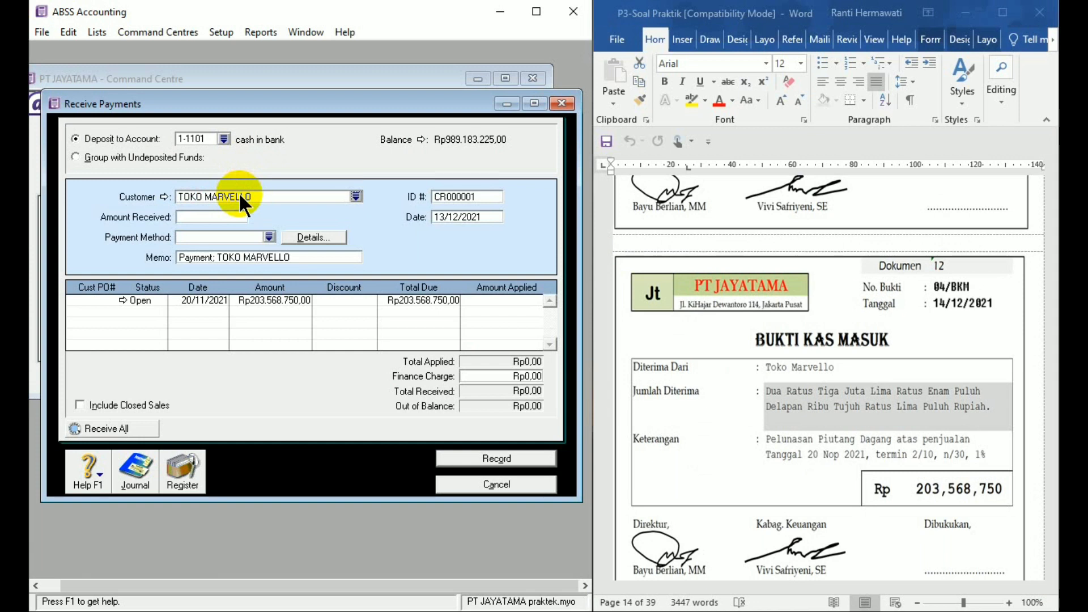
# - Set the receipt's ID to 04/BKM and its date to 14/12/21
pyautogui.click(460, 196)
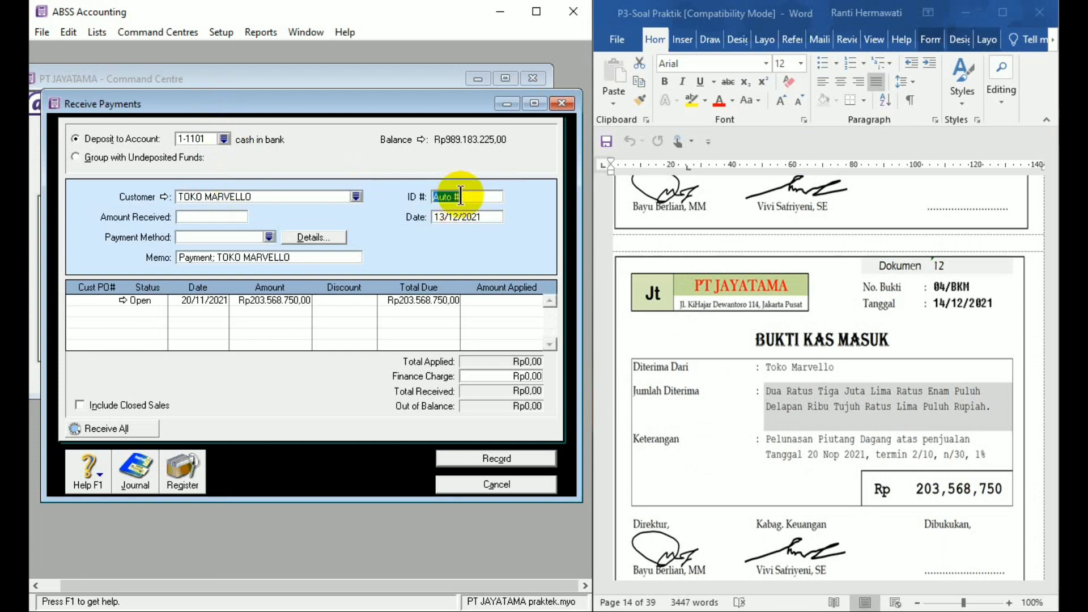
pyautogui.write('04/BKM')
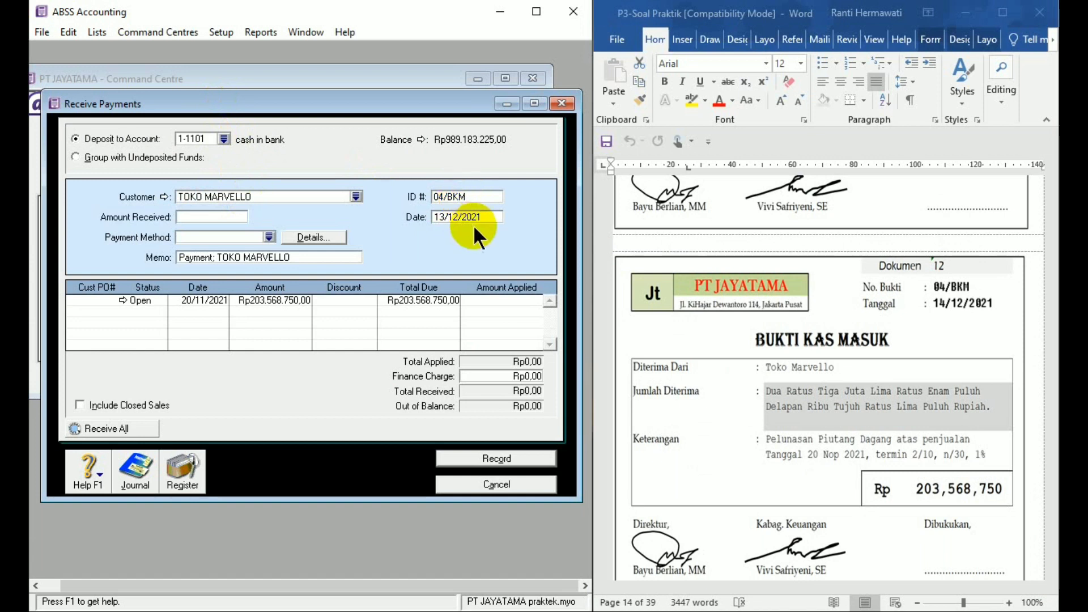
pyautogui.click(474, 218)
pyautogui.write('14/12/21')
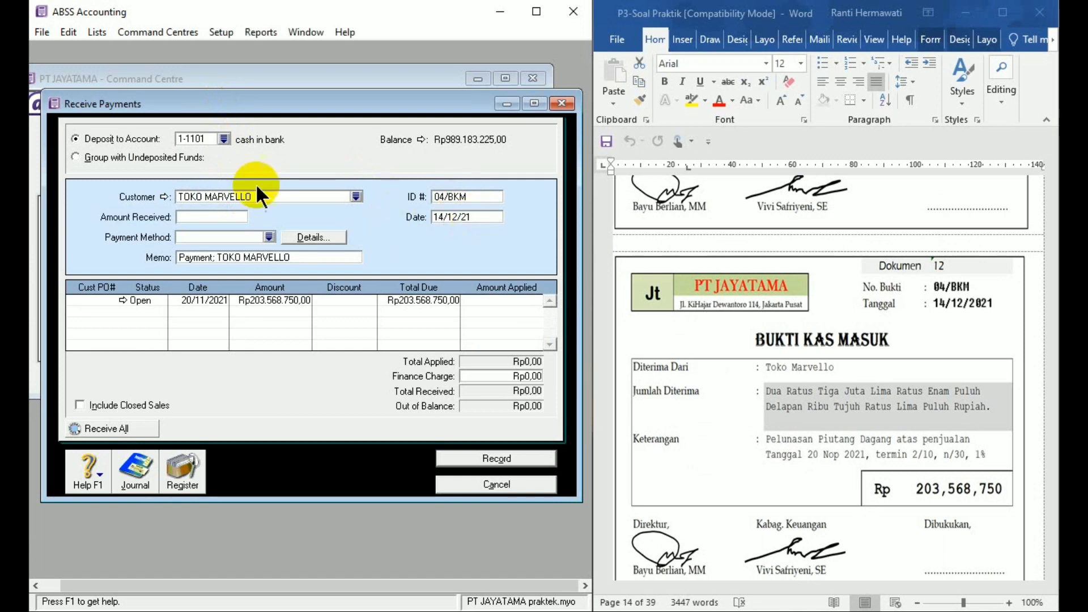
# - Enter 203568750 as the amount received from TOKO MARVELLO
pyautogui.click(201, 217)
pyautogui.write('203')
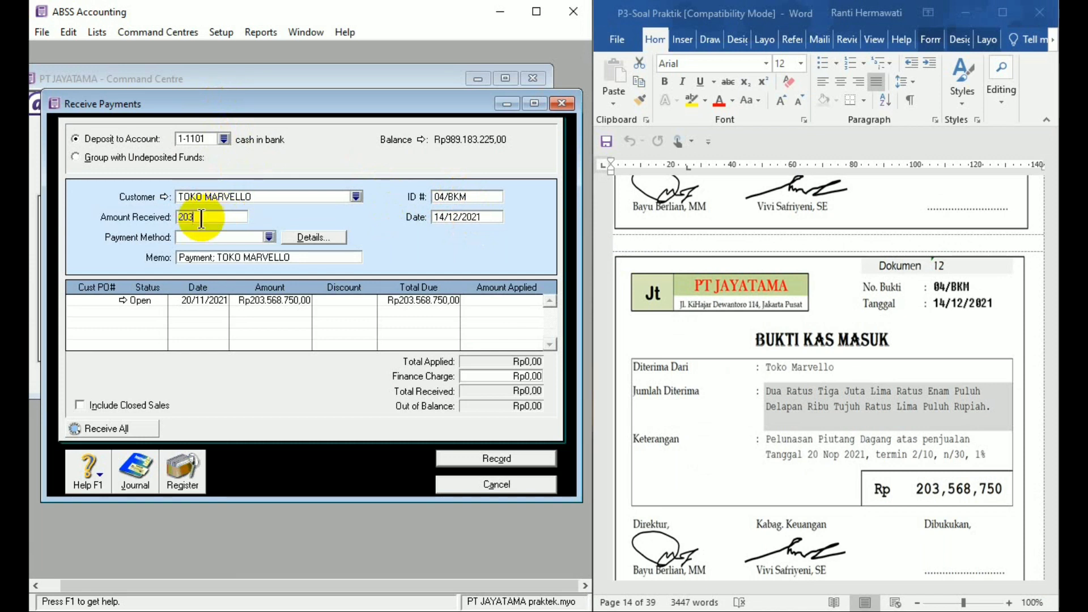
pyautogui.write('568750')
# - Replace the receipt memo with "Pelunasan piutang 20 nopember 2021"
pyautogui.click(211, 256)
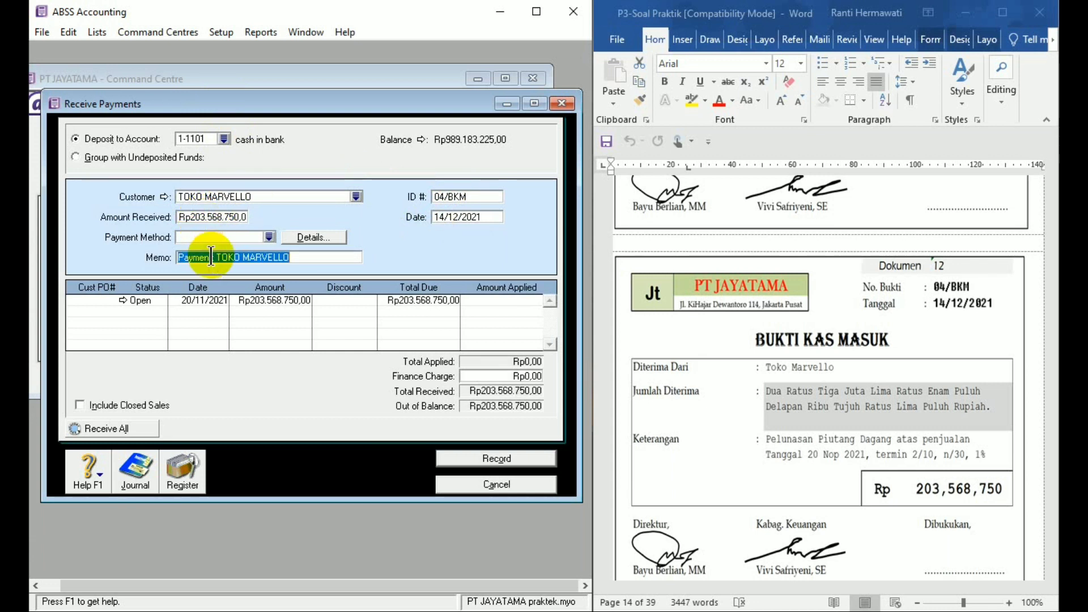
pyautogui.write('Pelunas')
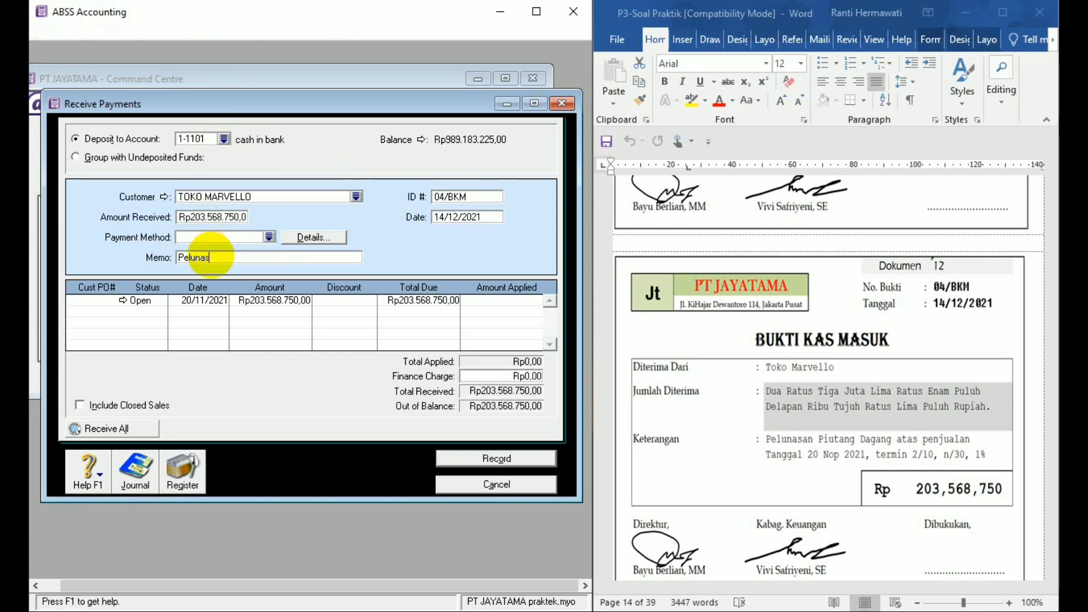
pyautogui.write('an piutang ')
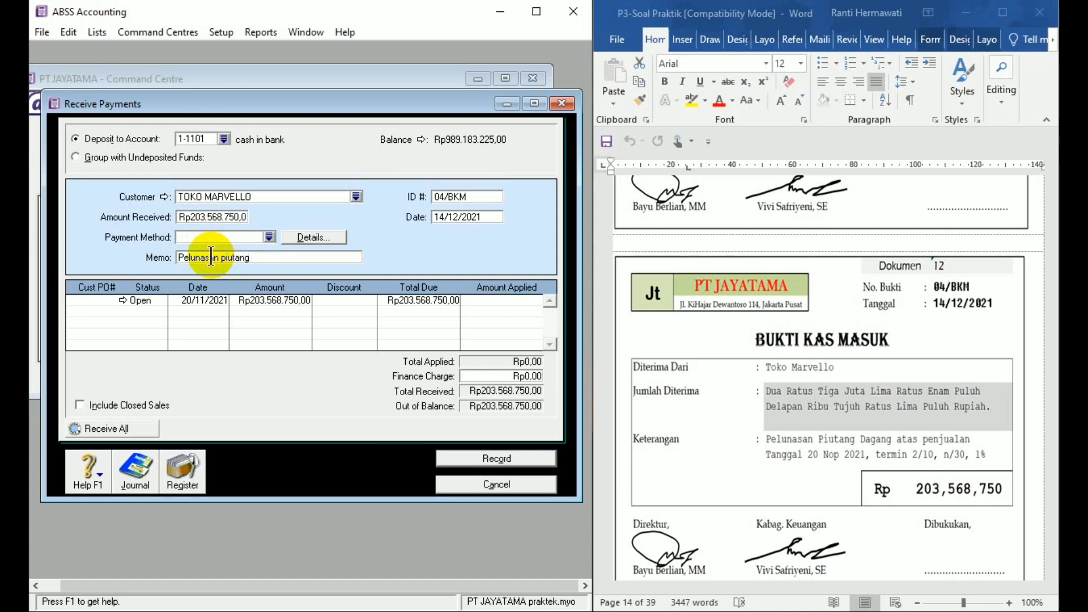
pyautogui.write('20 nopember 2021')
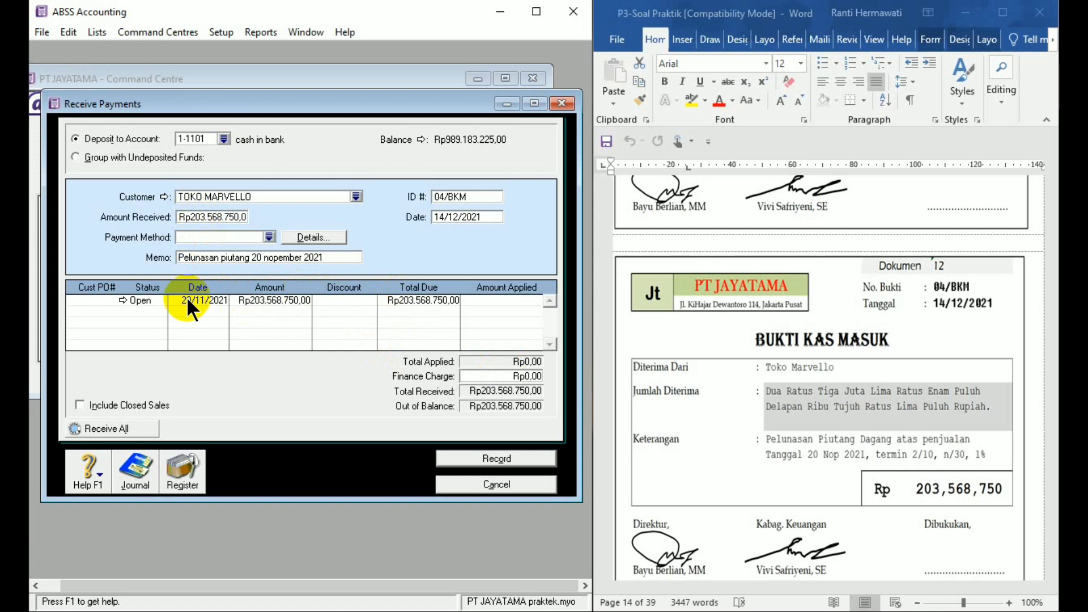
# - Apply the full receipt to the open sale dated 20/11/2021, record it and close the Receive Payments window
pyautogui.click(510, 299)
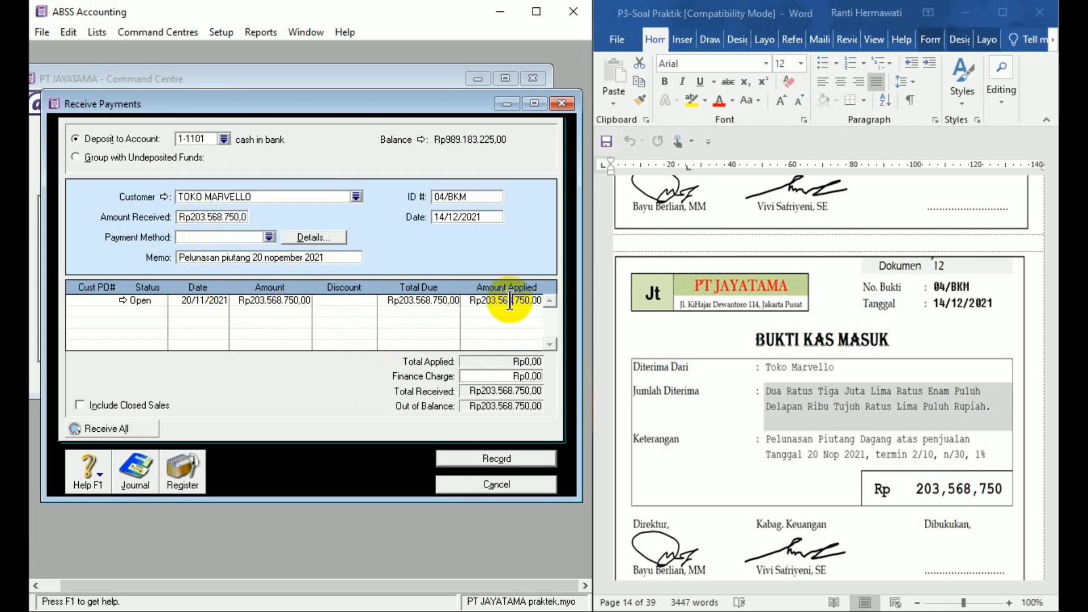
pyautogui.click(499, 458)
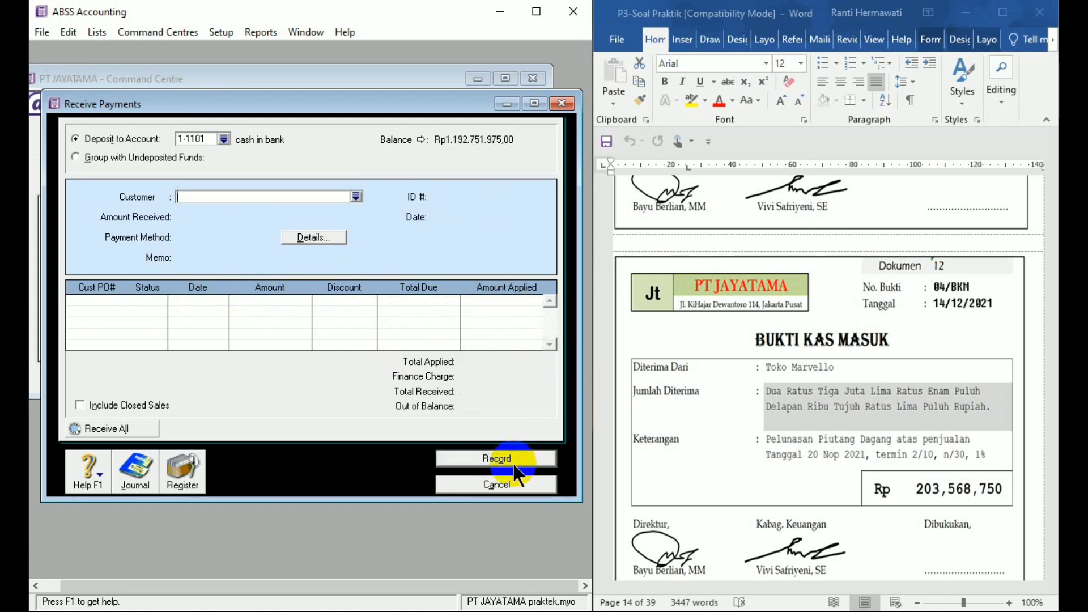
pyautogui.click(512, 482)
# - Start a new sales invoice for Dokumen 13 with TOKO MARVELLO as the customer
pyautogui.click(1042, 587)
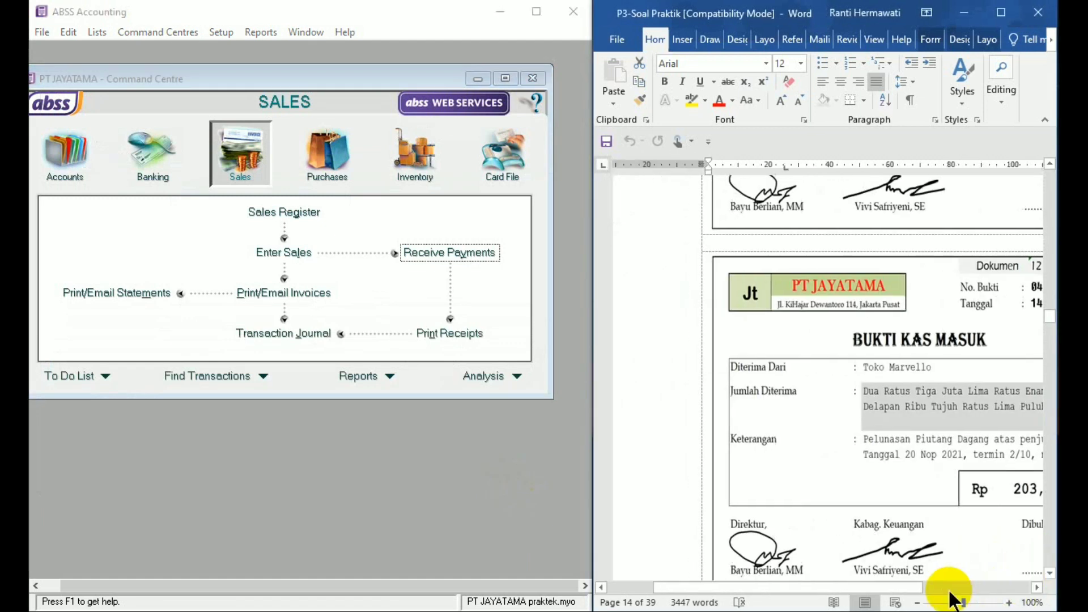
pyautogui.moveTo(913, 590); pyautogui.dragTo(975, 581)
pyautogui.click(1051, 573)
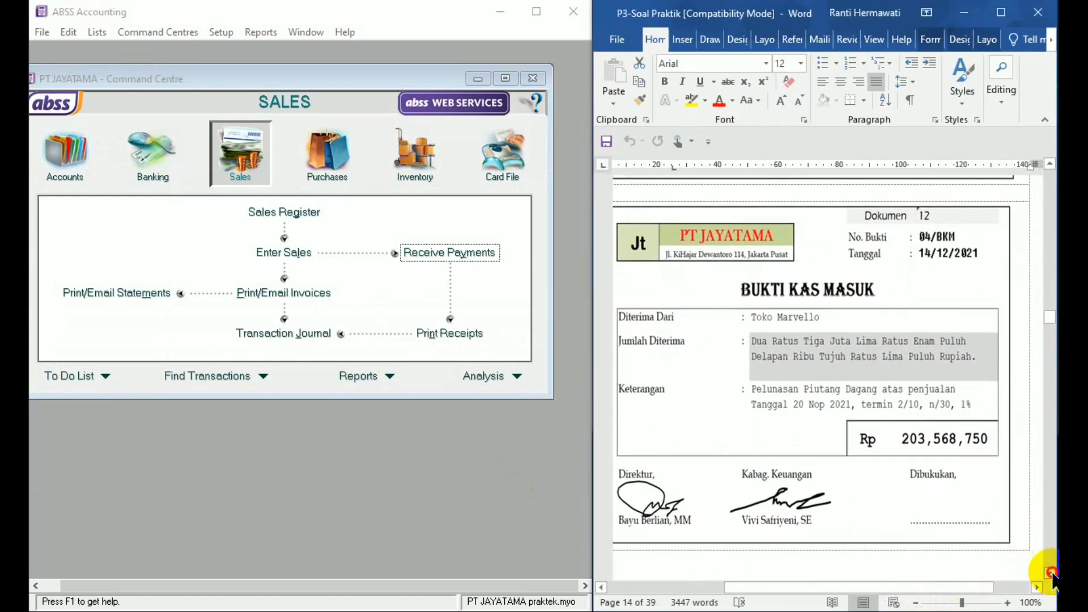
pyautogui.moveTo(1051, 573); pyautogui.dragTo(1051, 573)
pyautogui.click(1052, 573)
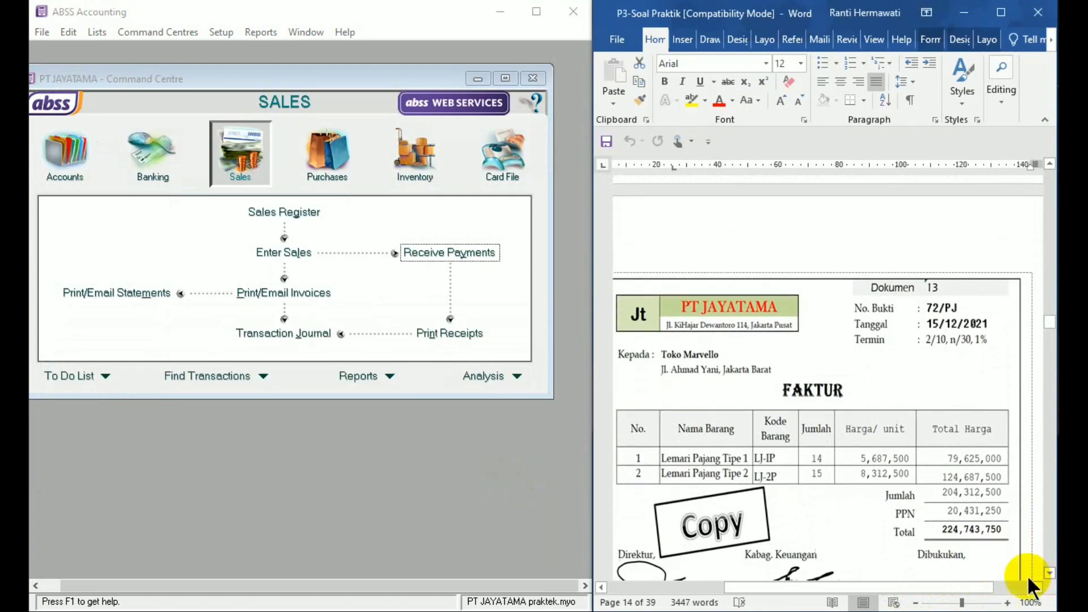
pyautogui.moveTo(924, 589); pyautogui.dragTo(914, 589)
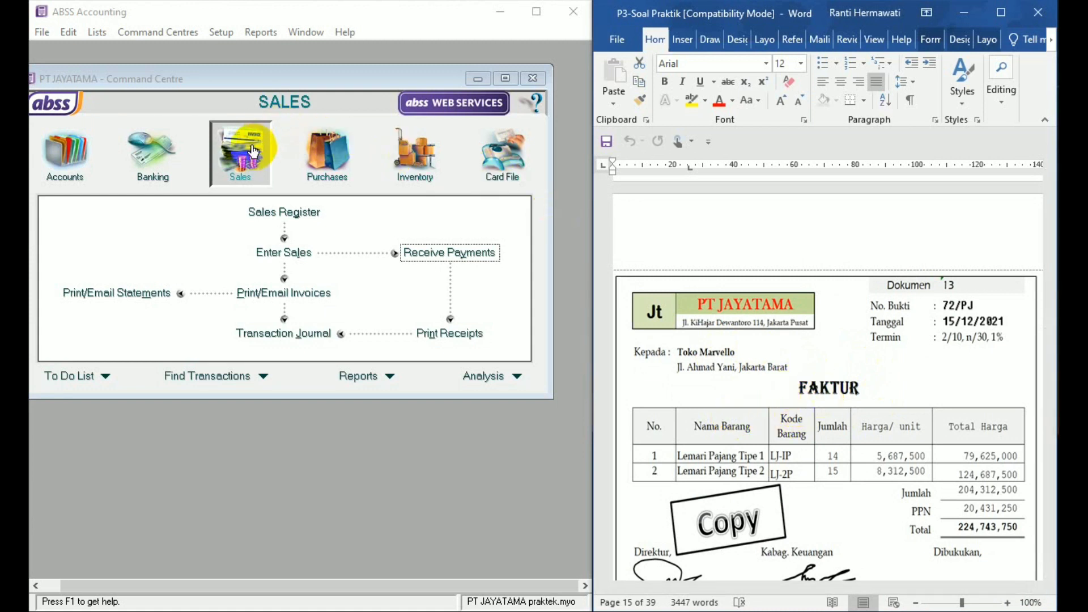
pyautogui.click(301, 251)
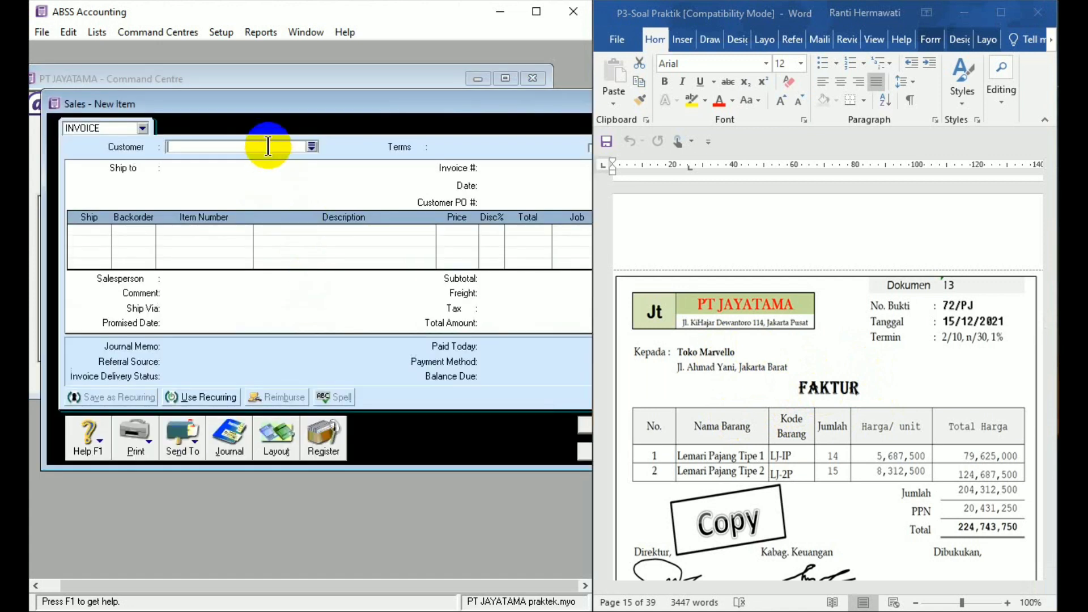
pyautogui.write('TOKO ')
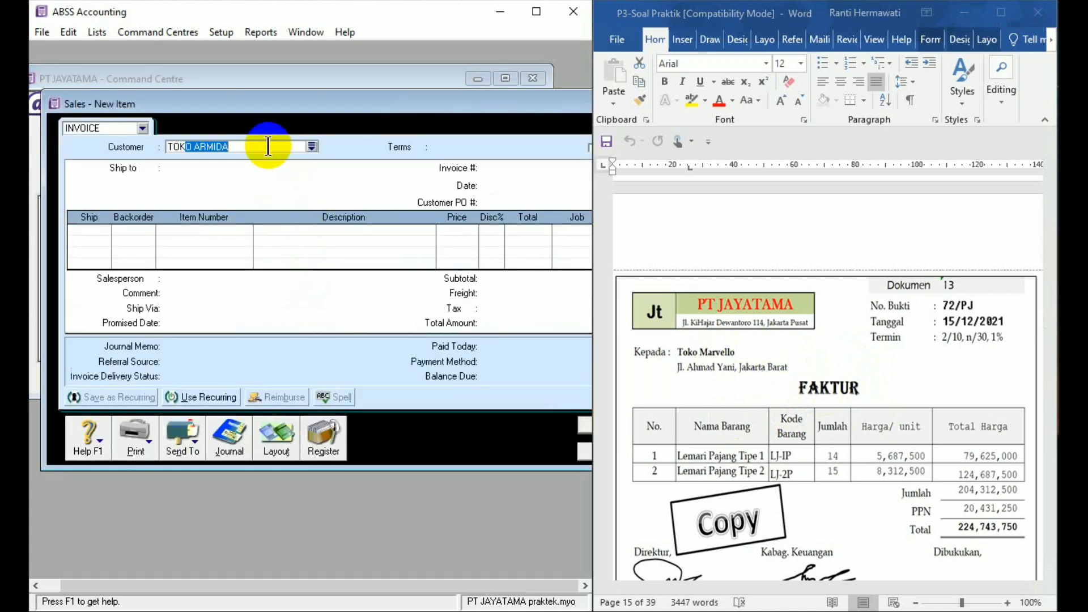
pyautogui.write('M')
pyautogui.press('Tab')
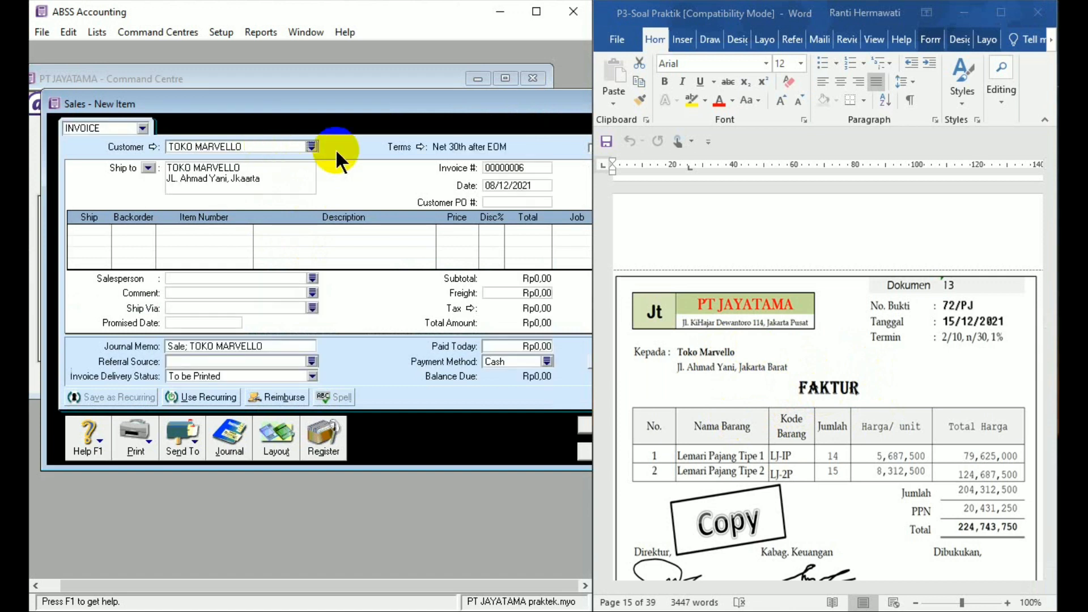
# - Set the invoice's credit terms to a given number of days: 10 discount days, 30 balance due days, 2% early discount, 1% monthly late charge
pyautogui.click(421, 147)
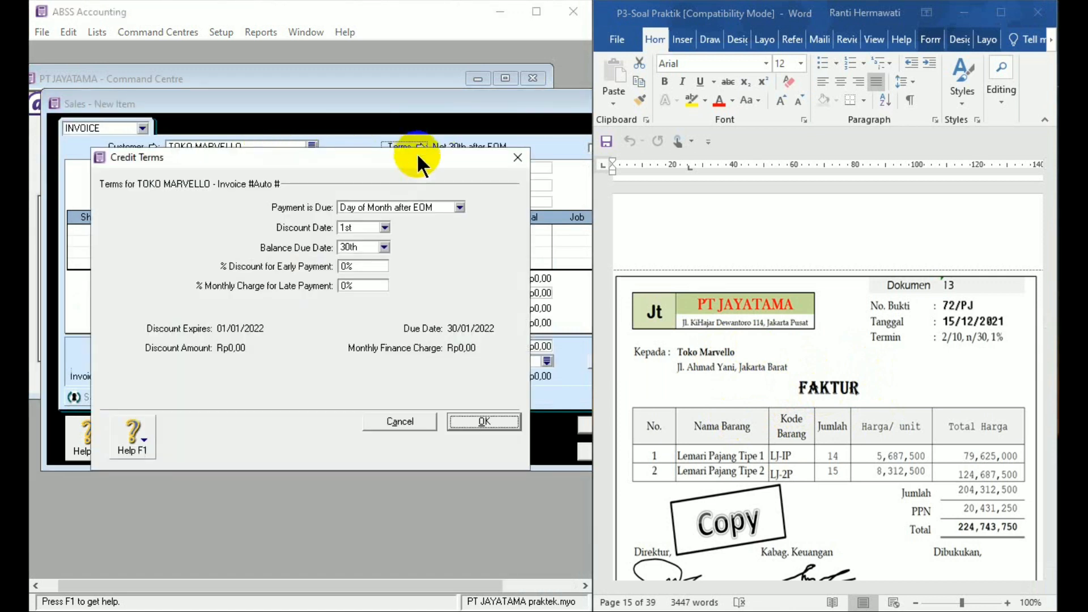
pyautogui.click(459, 207)
pyautogui.click(437, 240)
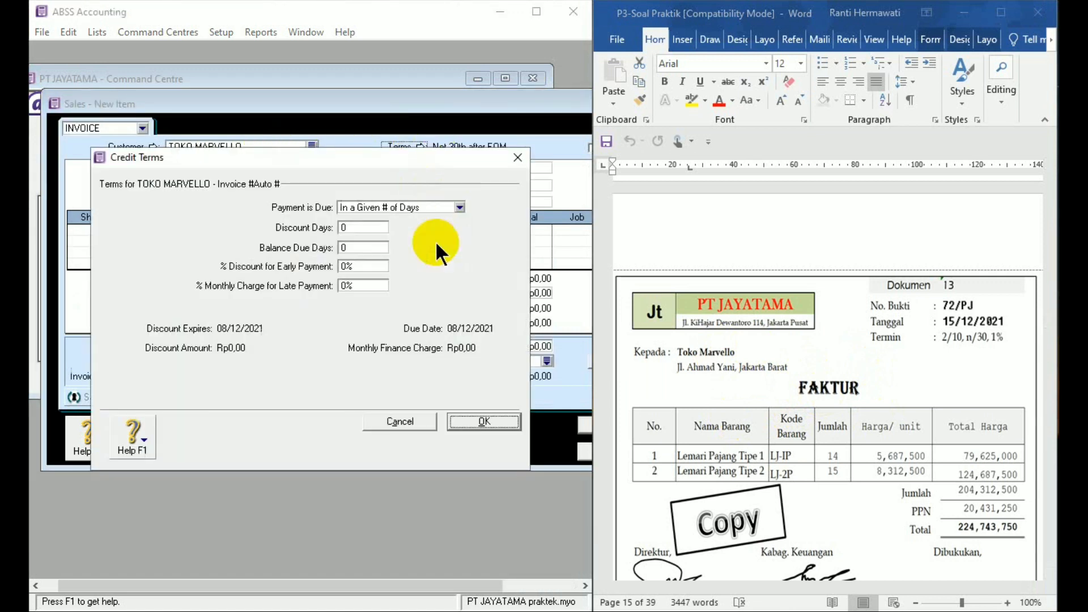
pyautogui.click(368, 226)
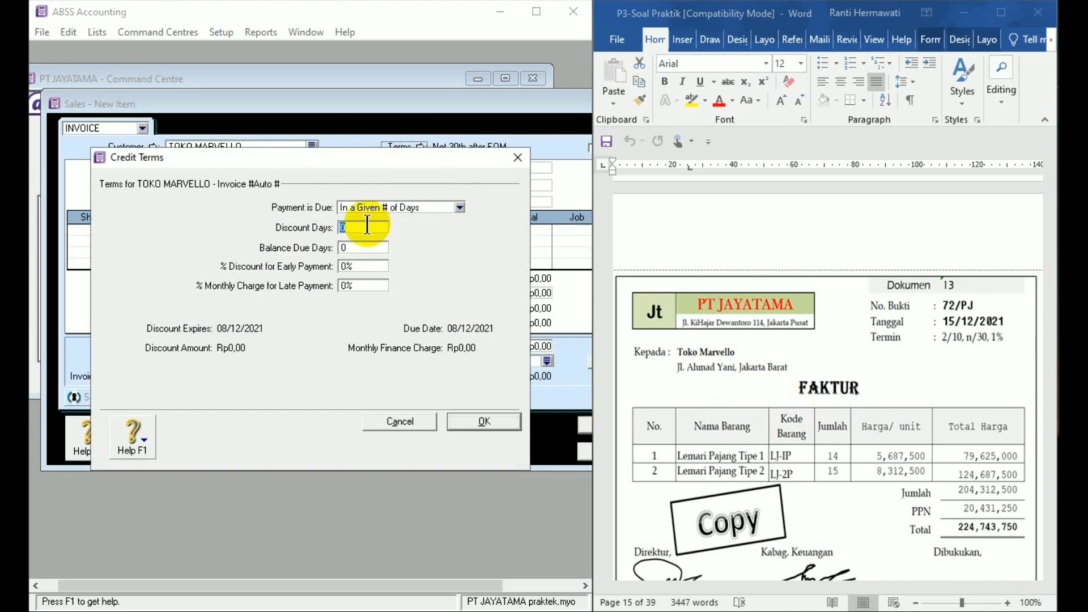
pyautogui.write('10')
pyautogui.click(366, 248)
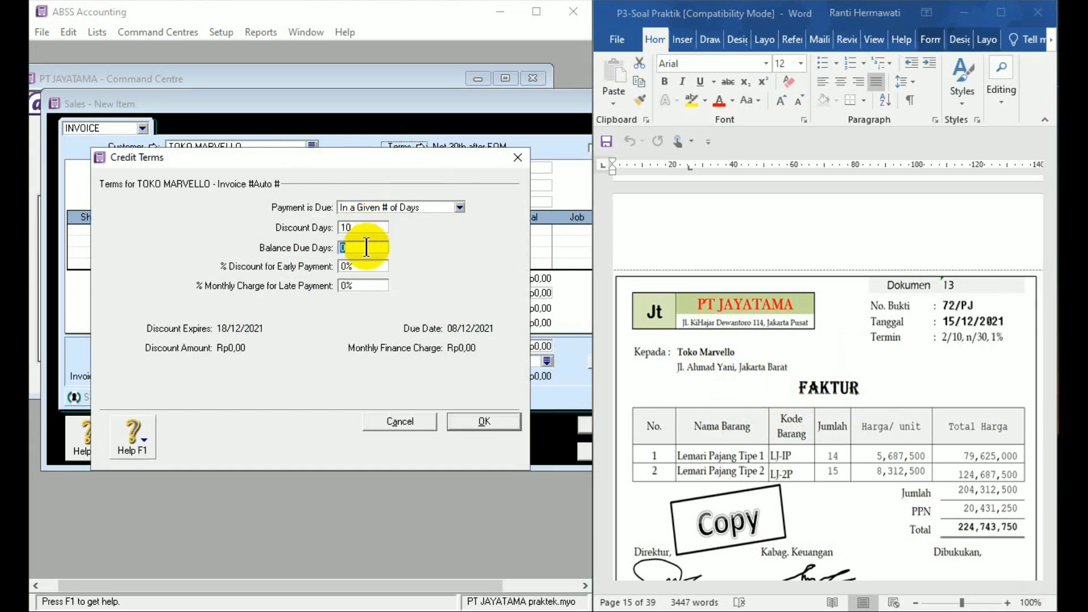
pyautogui.write('30')
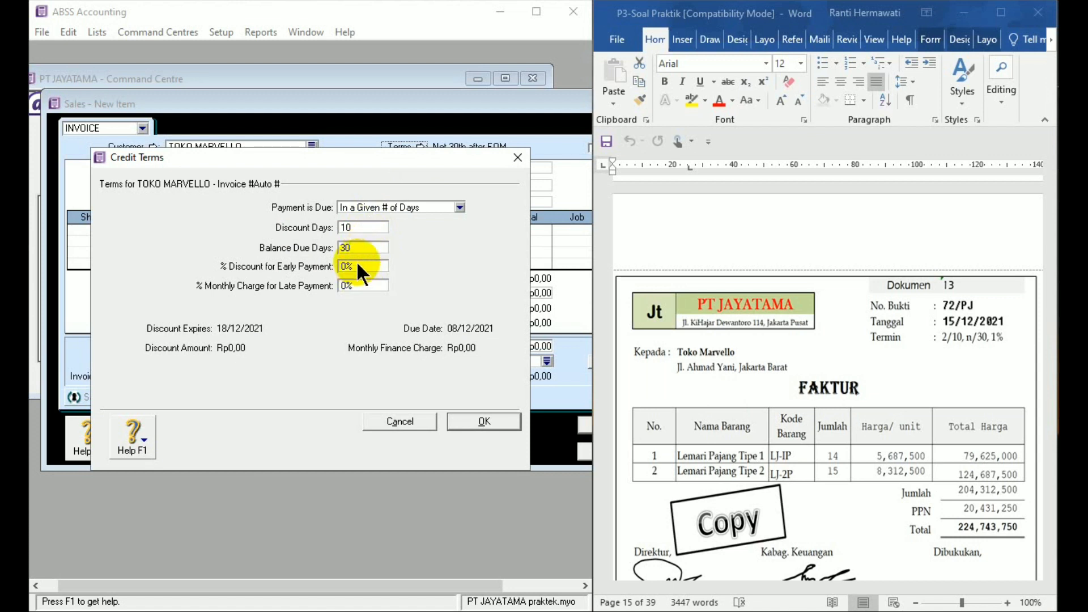
pyautogui.click(357, 264)
pyautogui.write('2')
pyautogui.write('1')
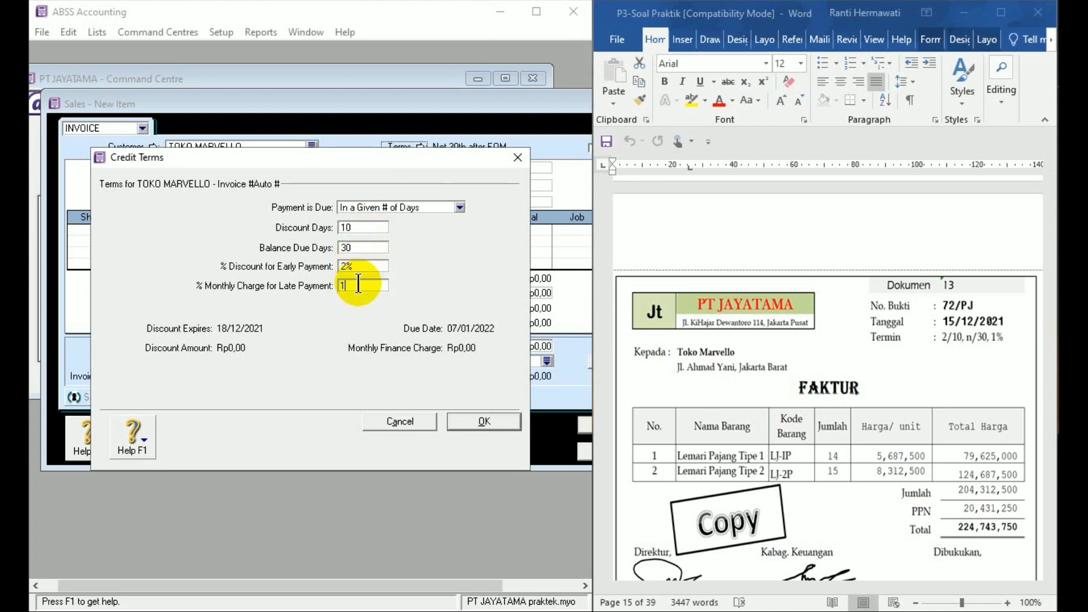
pyautogui.click(479, 422)
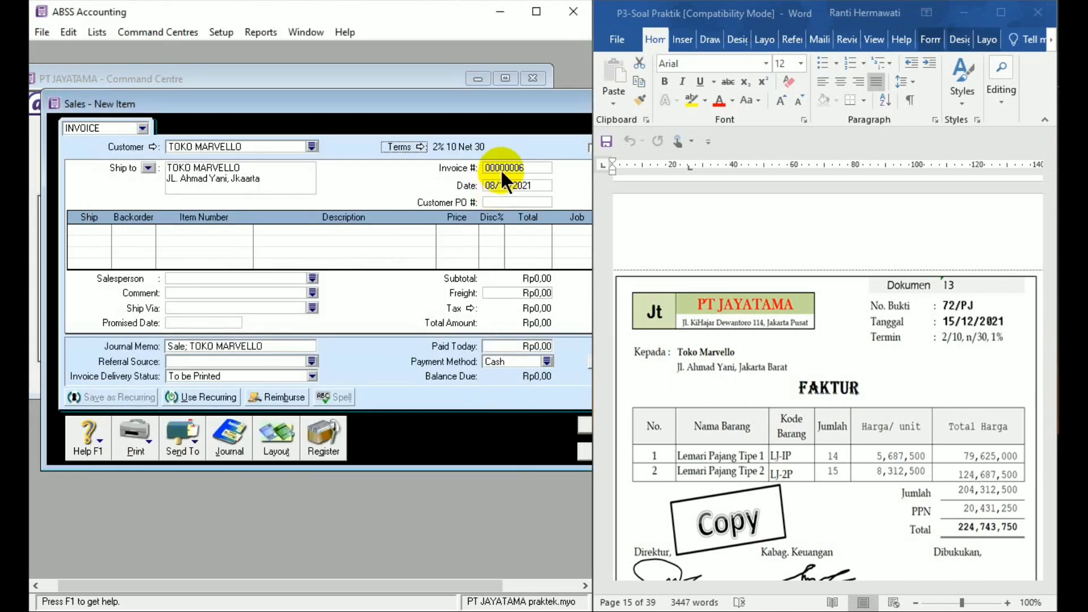
# - Set the invoice number to 72/PJ and check the sale's layout setting
pyautogui.click(501, 168)
pyautogui.write('72/PJ')
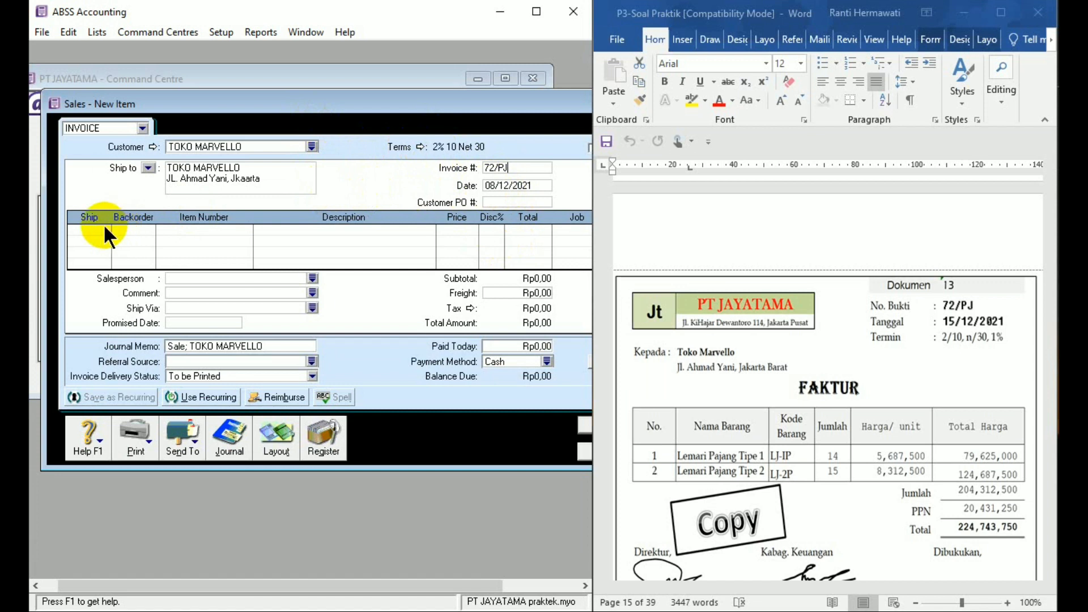
pyautogui.click(258, 441)
pyautogui.click(392, 412)
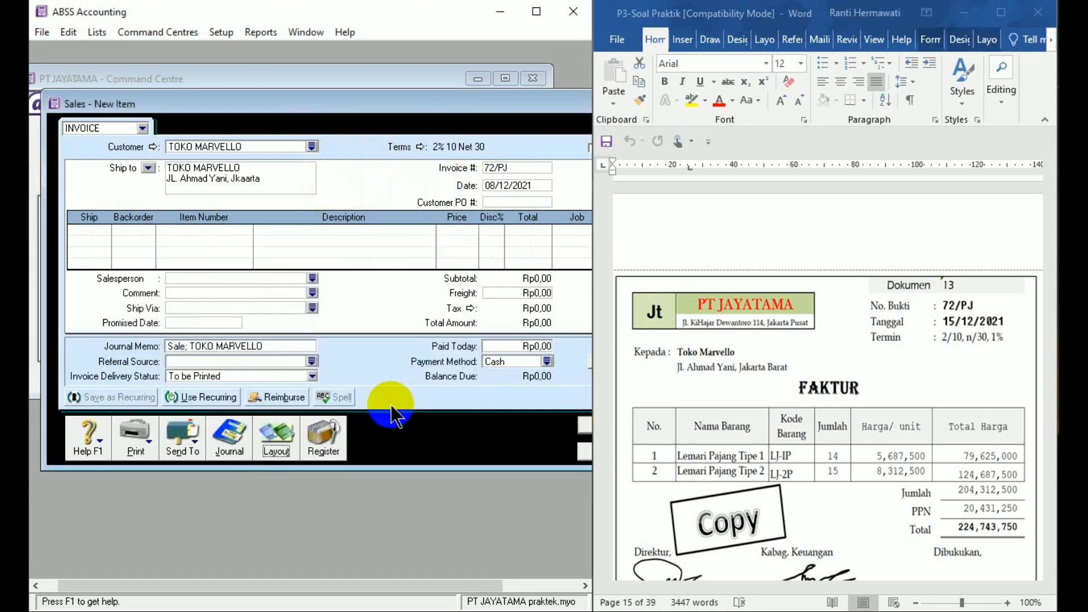
# - Add 14 units of item LJ-1P as the first line of the invoice
pyautogui.click(96, 228)
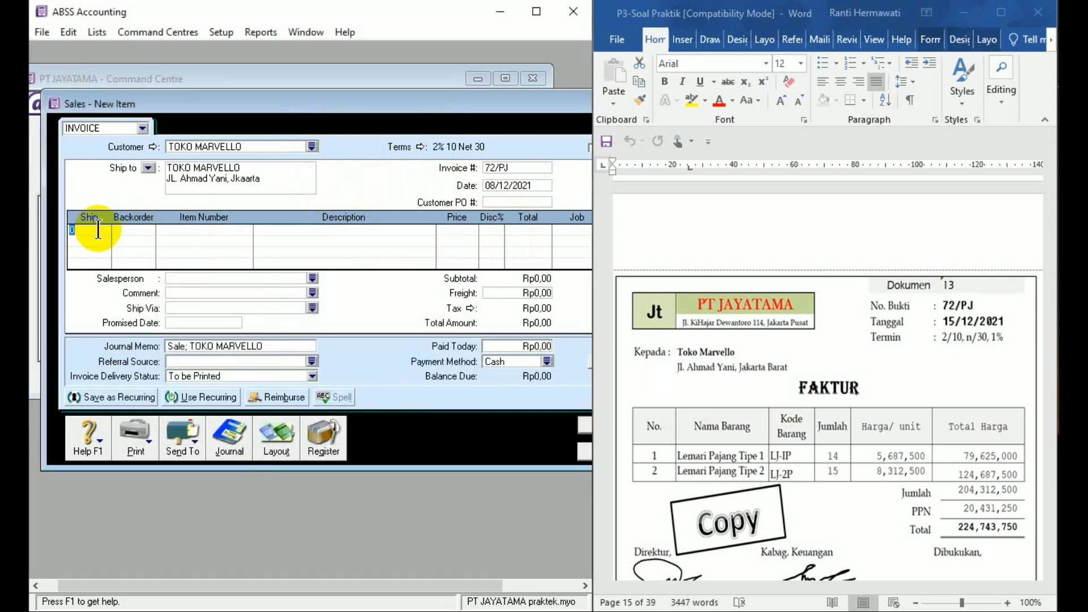
pyautogui.write('14')
pyautogui.press('Tab')
pyautogui.press('Tab')
pyautogui.write('LJ-1P')
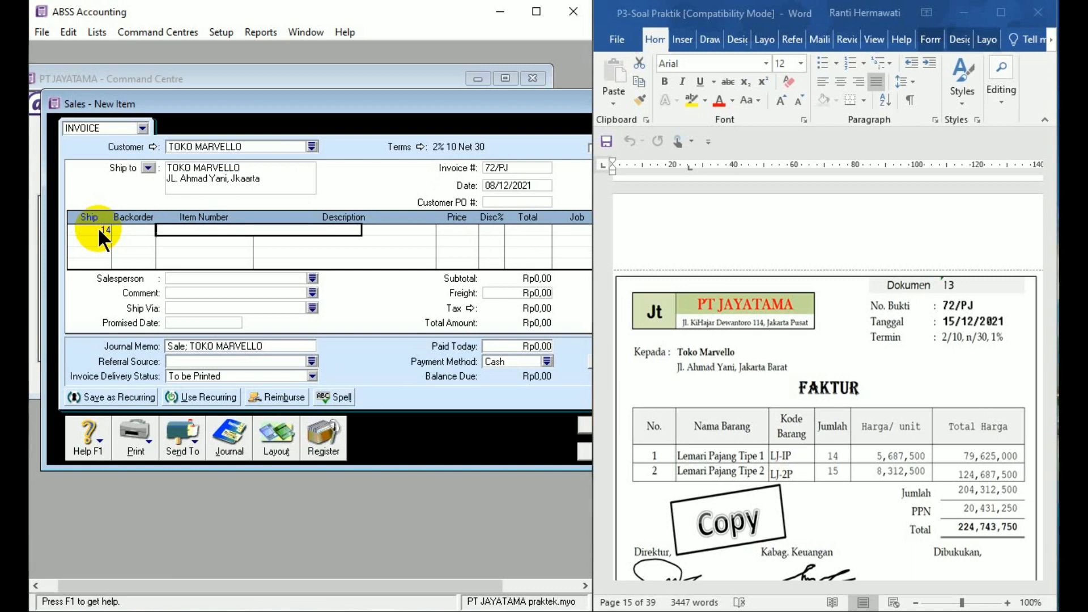
pyautogui.press('Tab')
# - Set the unit price of the LJ-1P line to 5687500
pyautogui.press('Tab')
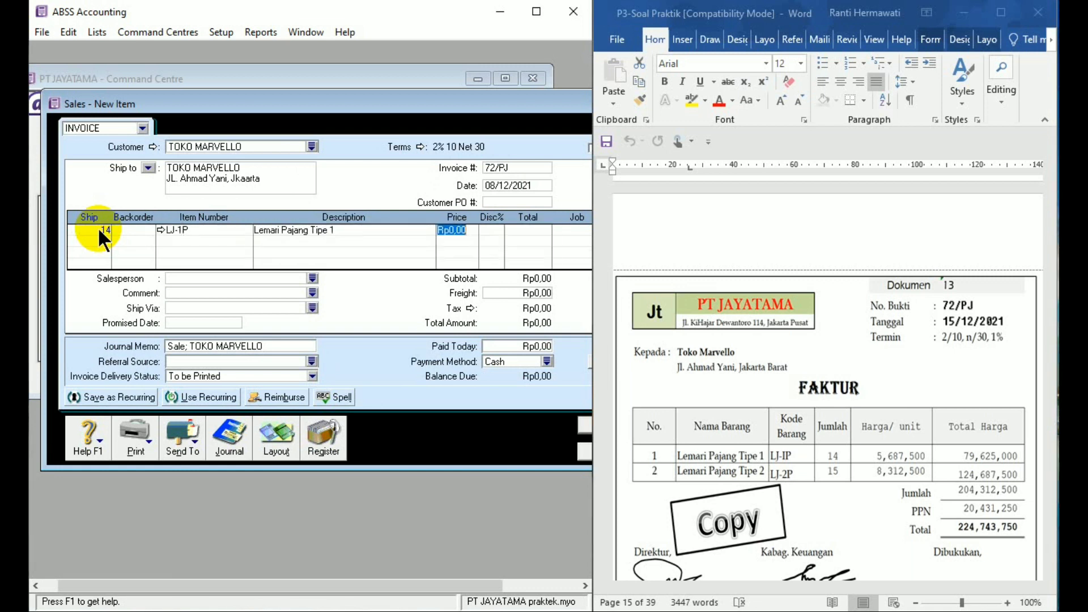
pyautogui.write('567')
pyautogui.press('BackSpace')
pyautogui.write('87,')
pyautogui.press('BackSpace')
pyautogui.write('500')
pyautogui.press('Tab')
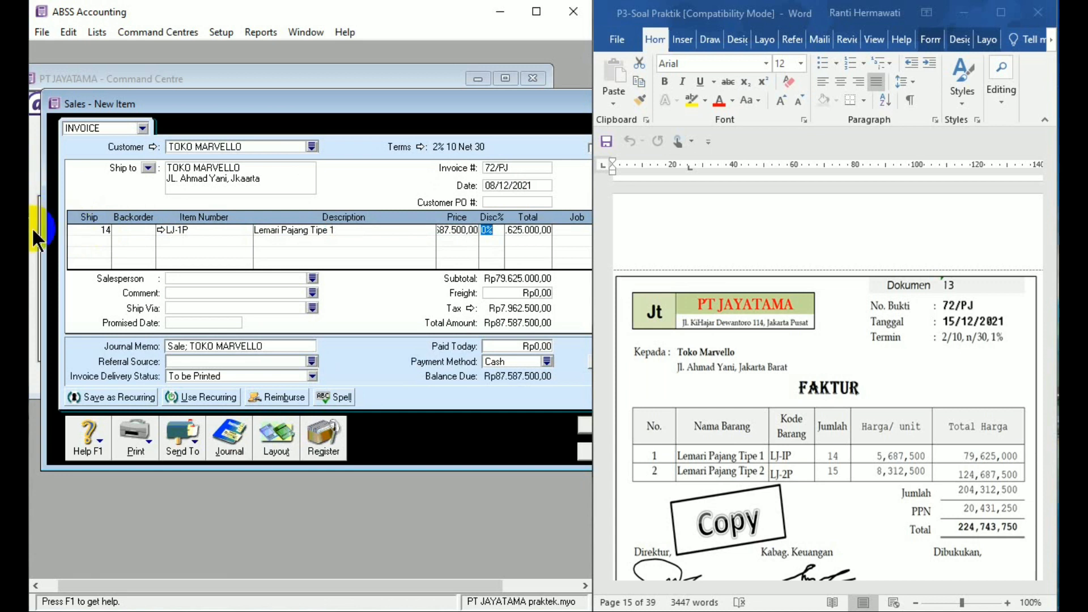
# - Add a second invoice line for 15 units of item LJ-2P at a unit price of 8312500
pyautogui.click(80, 239)
pyautogui.write('1')
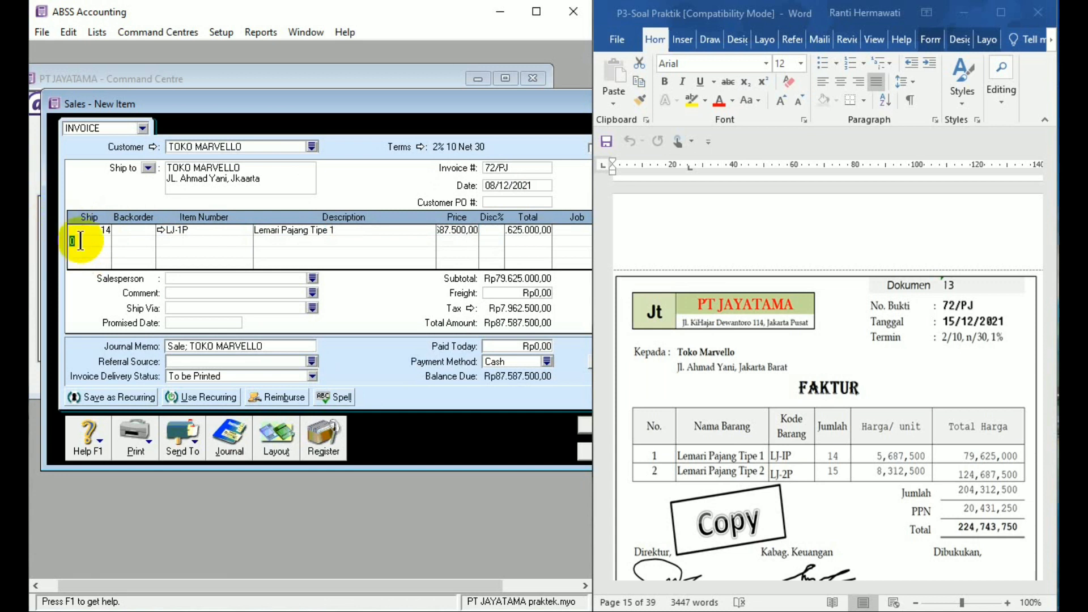
pyautogui.write('5')
pyautogui.press('Tab')
pyautogui.write('LJ')
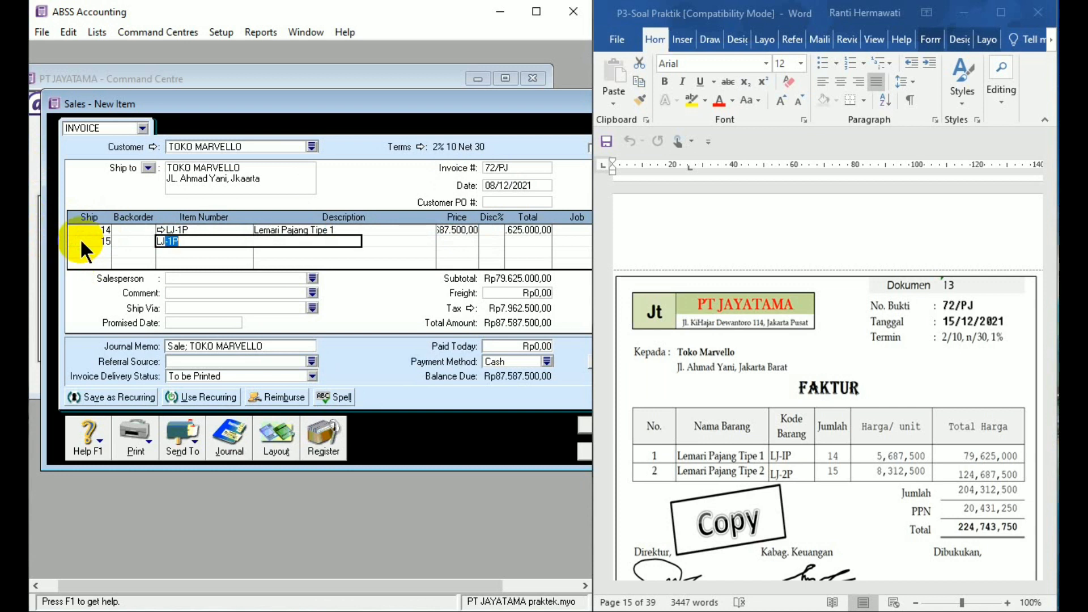
pyautogui.write('-2P')
pyautogui.press('Tab')
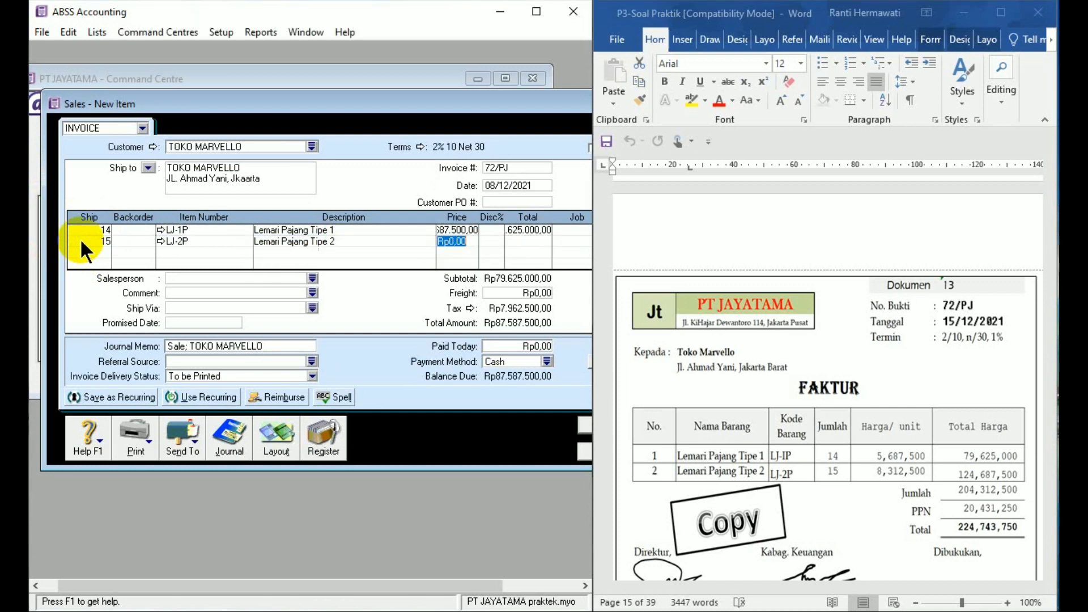
pyautogui.write('8312500')
pyautogui.press('Tab')
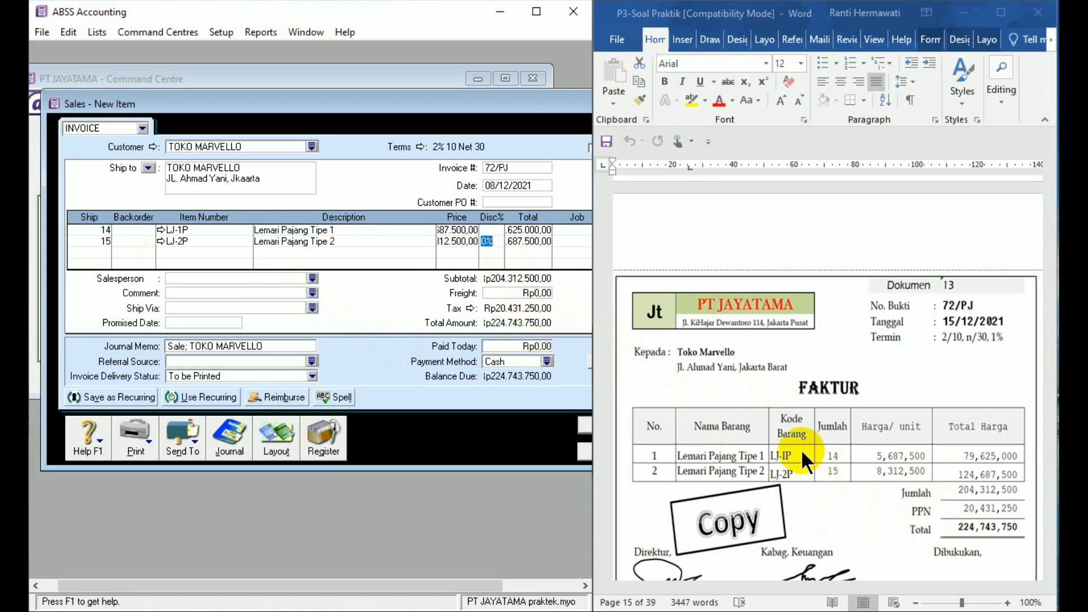
# - Record the invoice, ignoring all spelling suggestions for the item descriptions, and close the sales entry window
pyautogui.moveTo(488, 107); pyautogui.dragTo(453, 105)
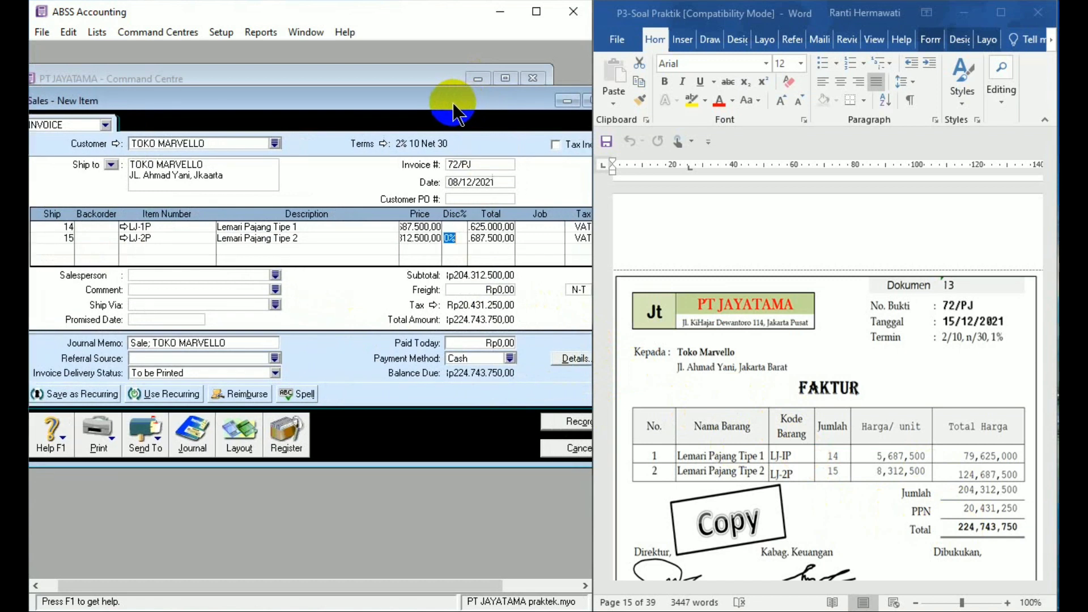
pyautogui.click(562, 423)
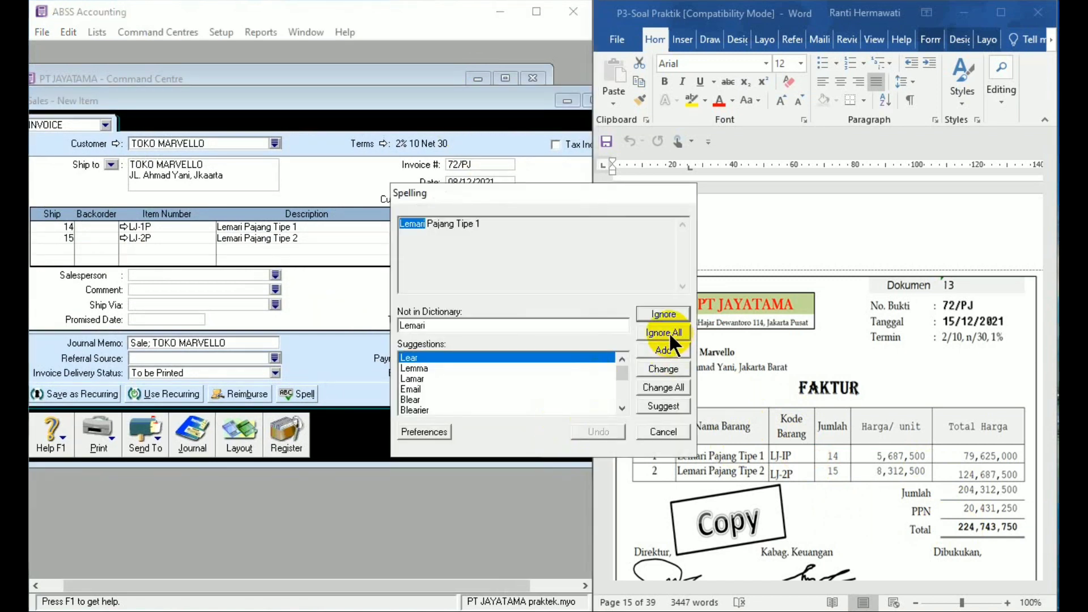
pyautogui.click(667, 332)
pyautogui.click(666, 332)
pyautogui.click(666, 332)
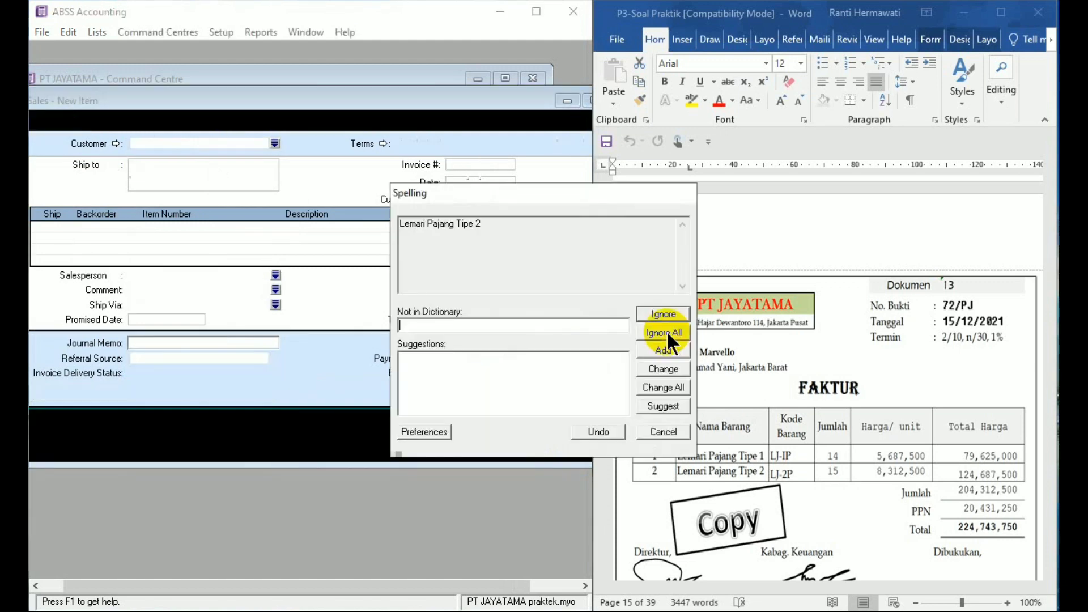
pyautogui.click(665, 331)
pyautogui.click(664, 331)
pyautogui.click(664, 331)
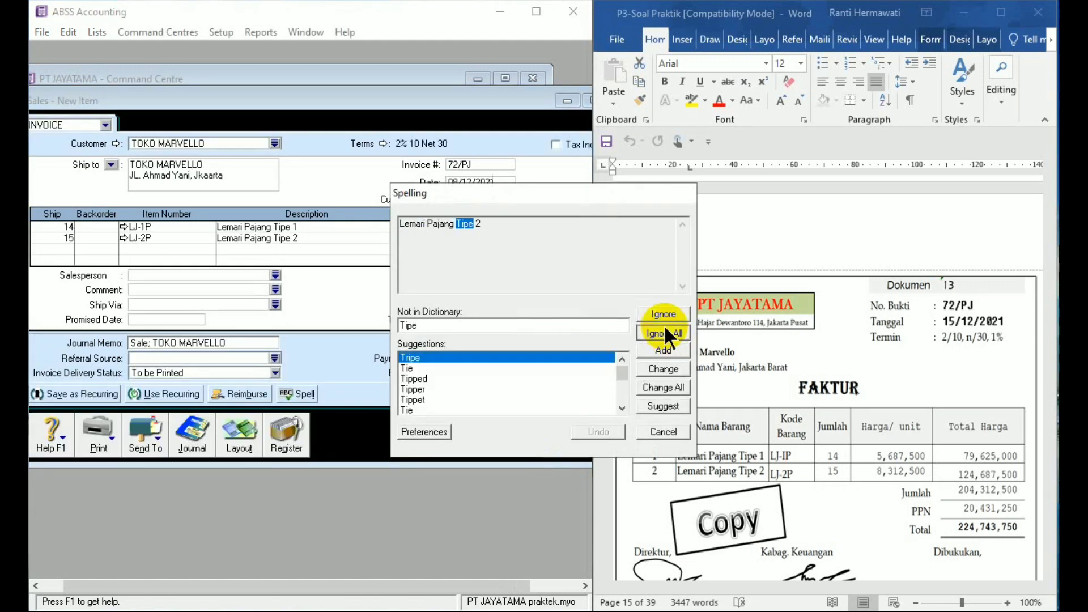
pyautogui.click(664, 331)
pyautogui.click(568, 448)
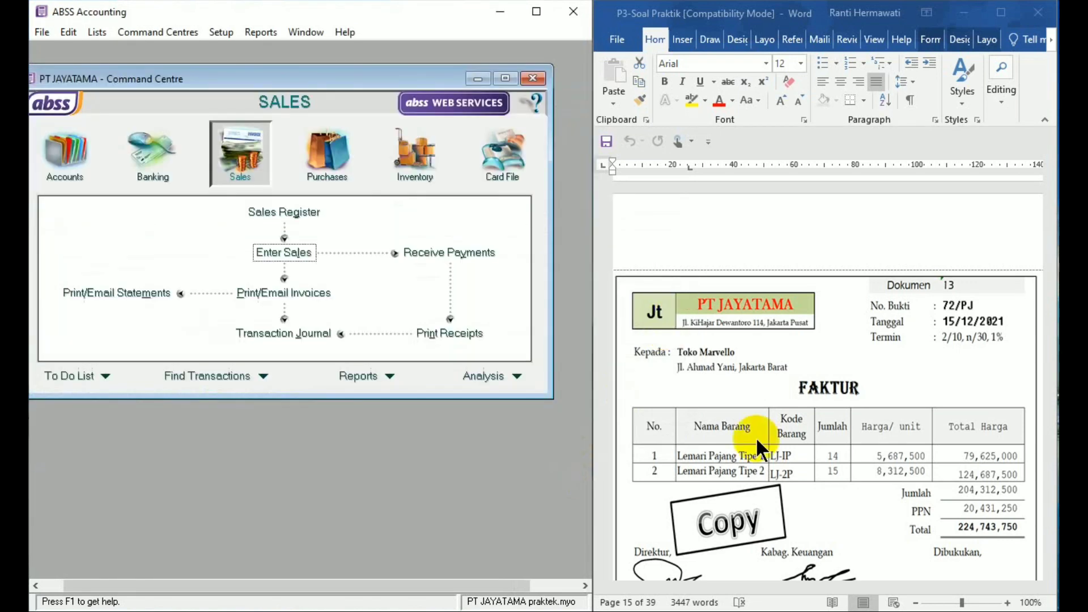
# - Bring Dokumen 14 into view in Word and start a Pay Bills entry for supplier PT DHIRAMA
pyautogui.click(1051, 533)
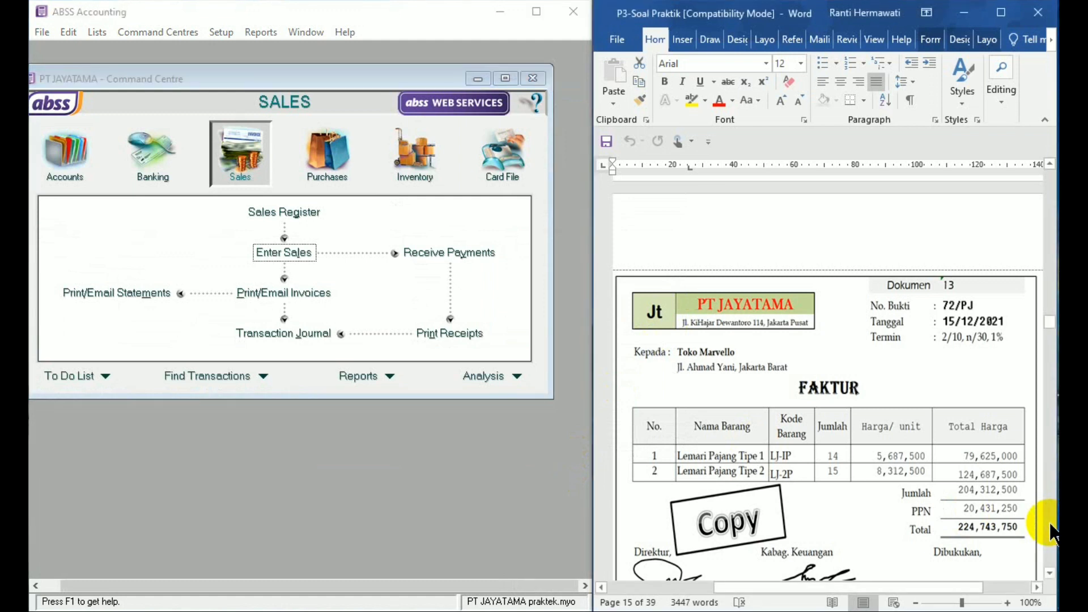
pyautogui.click(1049, 573)
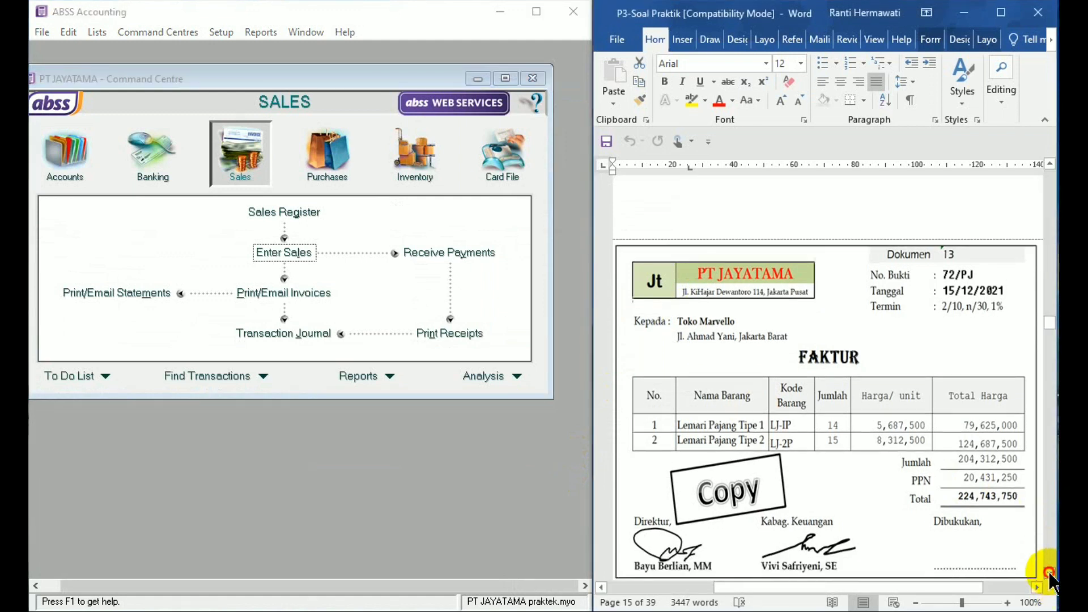
pyautogui.moveTo(1049, 573); pyautogui.dragTo(1049, 573)
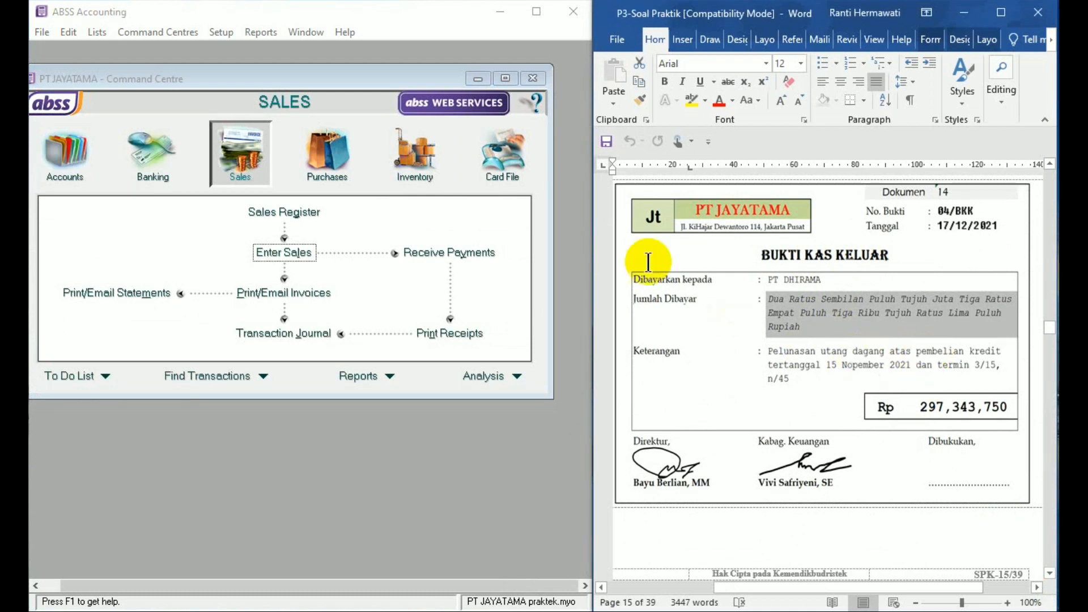
pyautogui.click(325, 169)
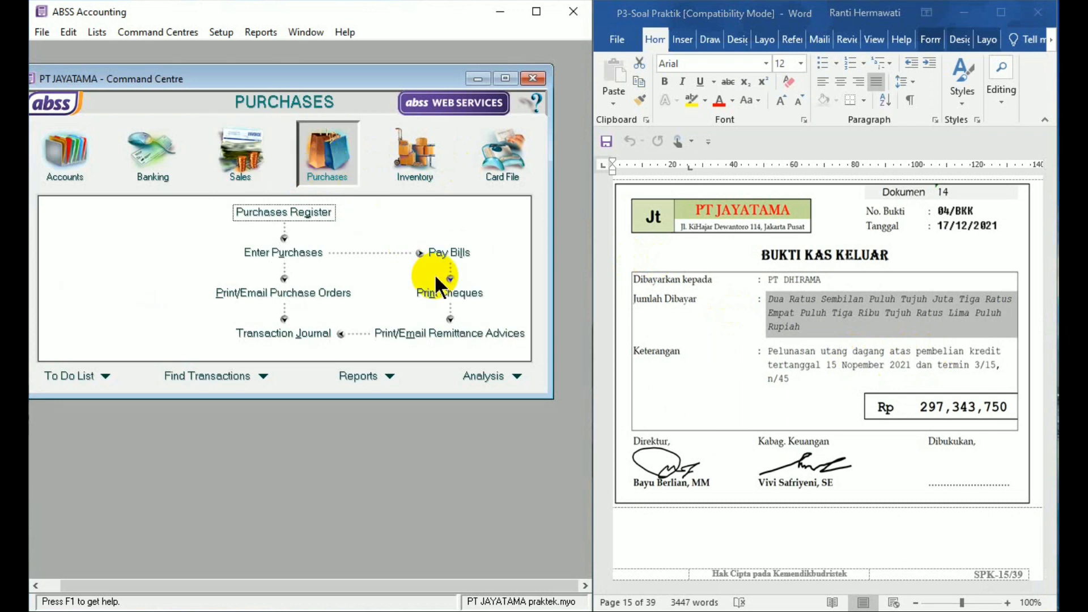
pyautogui.click(452, 259)
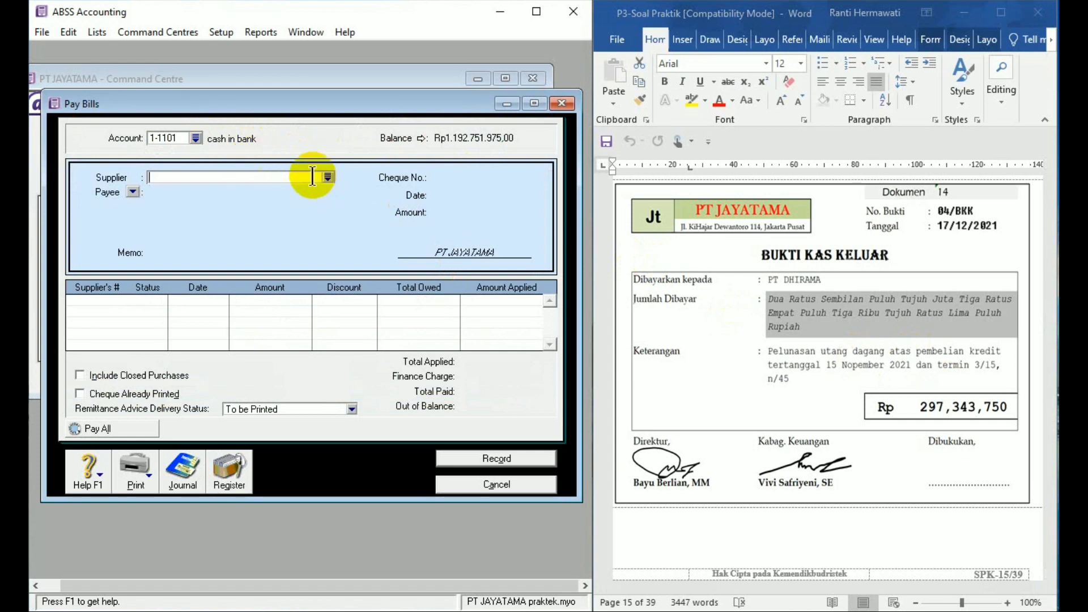
pyautogui.write('PT DHIRAMA')
pyautogui.press('Tab')
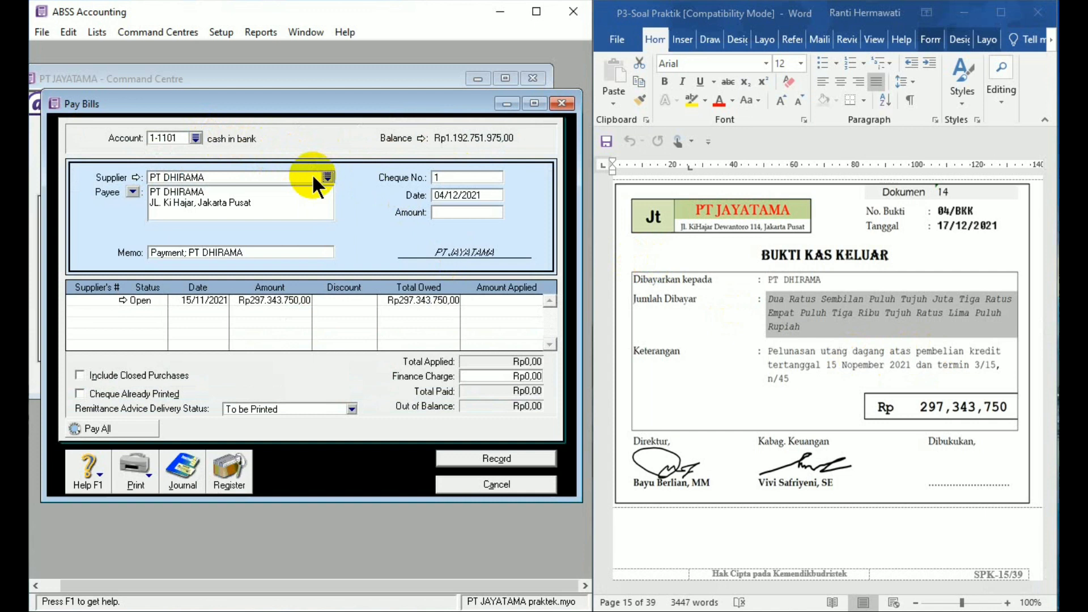
# - Set the payment's cheque number to 04/BKK and its date to 17/12/2021
pyautogui.click(463, 177)
pyautogui.write('04/BKK')
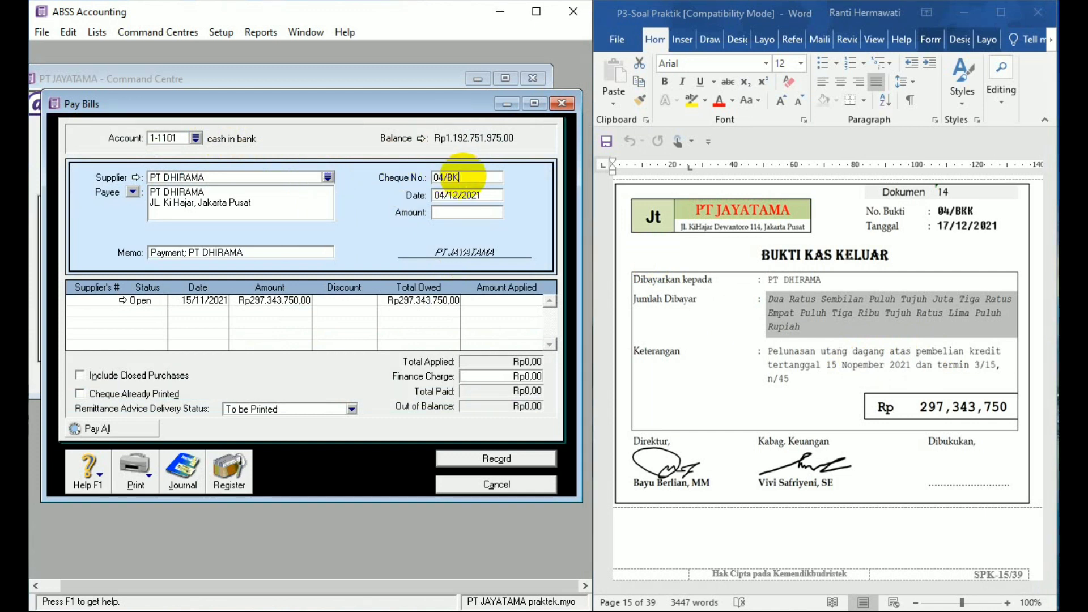
pyautogui.click(462, 195)
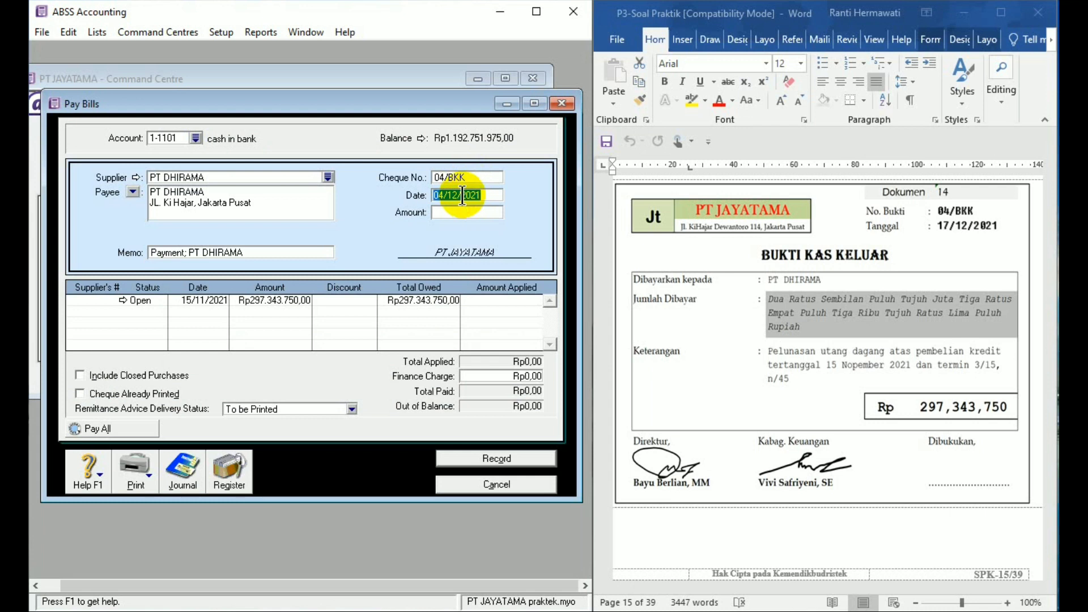
pyautogui.write('17/12/21')
# - Enter 297343750 as the amount paid to PT DHIRAMA
pyautogui.click(440, 211)
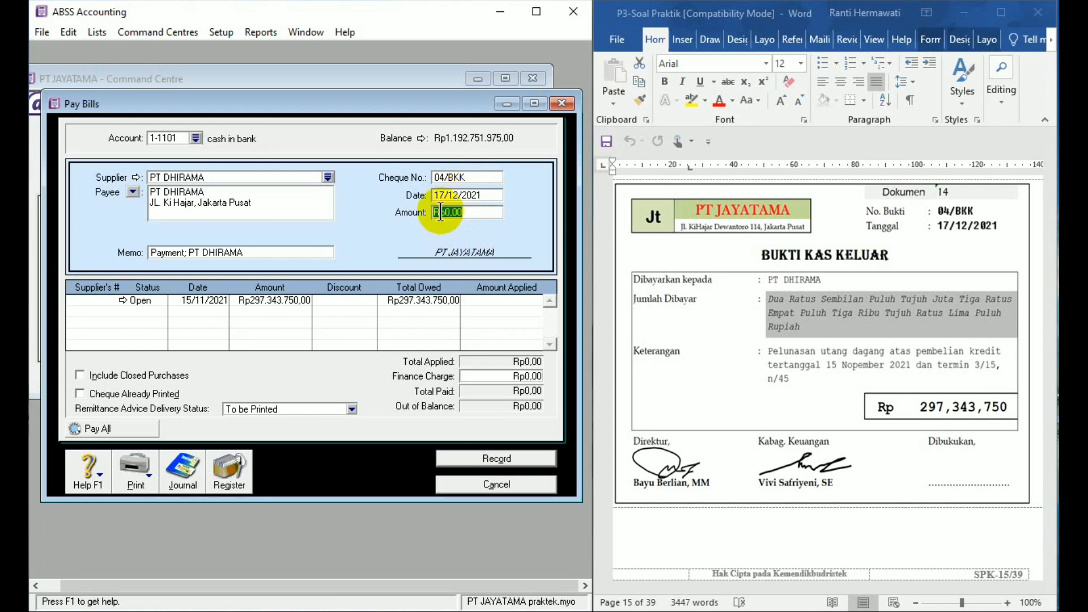
pyautogui.write('297343750')
pyautogui.press('Tab')
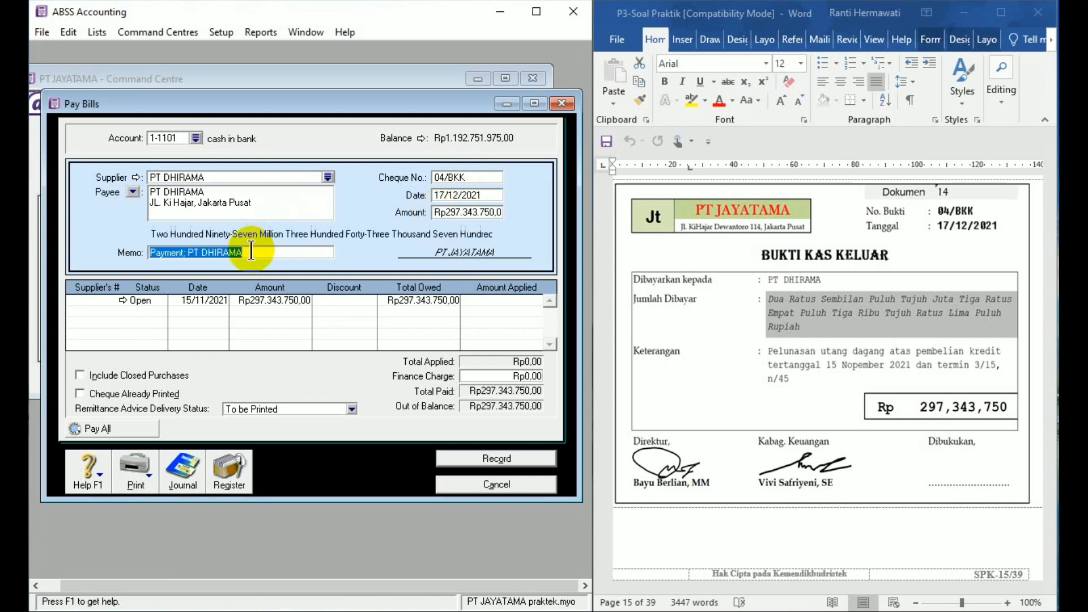
# - Replace the payment memo with "Pelunasan utang 15 nopember 2021"
pyautogui.write('Pel')
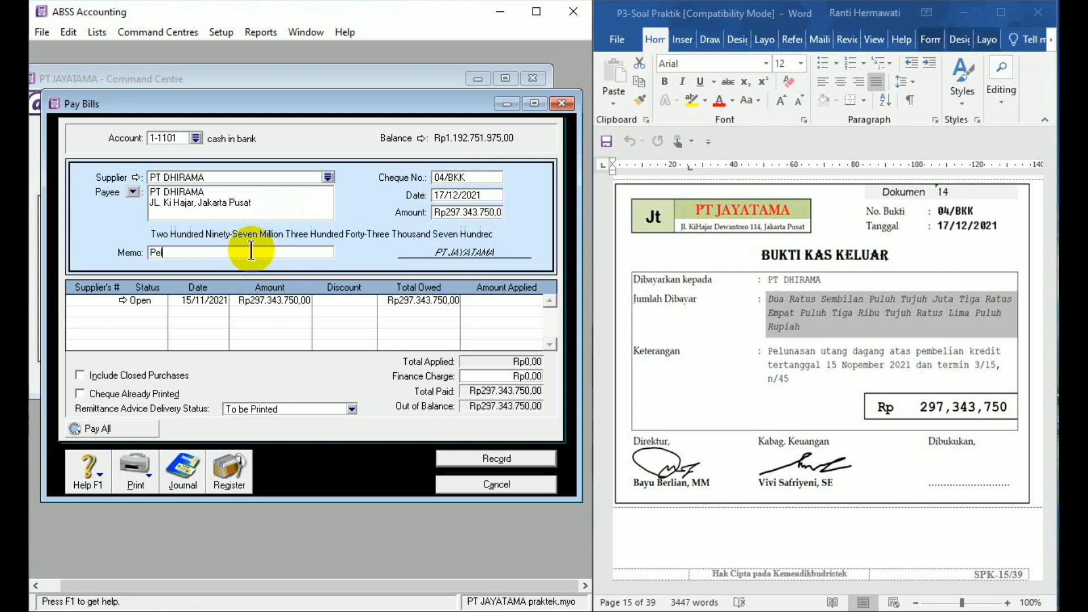
pyautogui.write('unasan utang ')
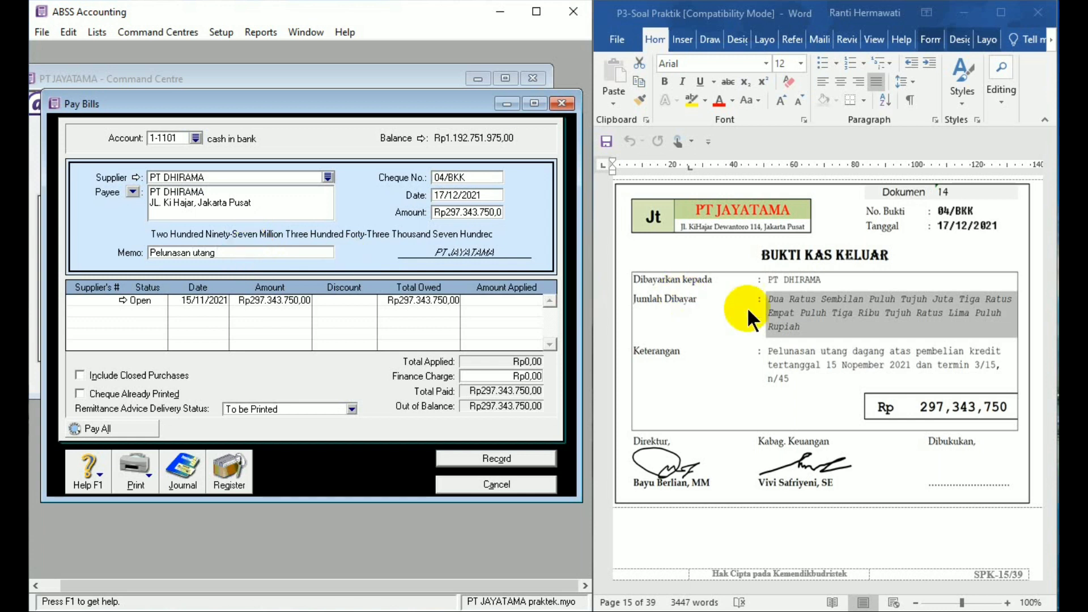
pyautogui.write('15 nopember 2021')
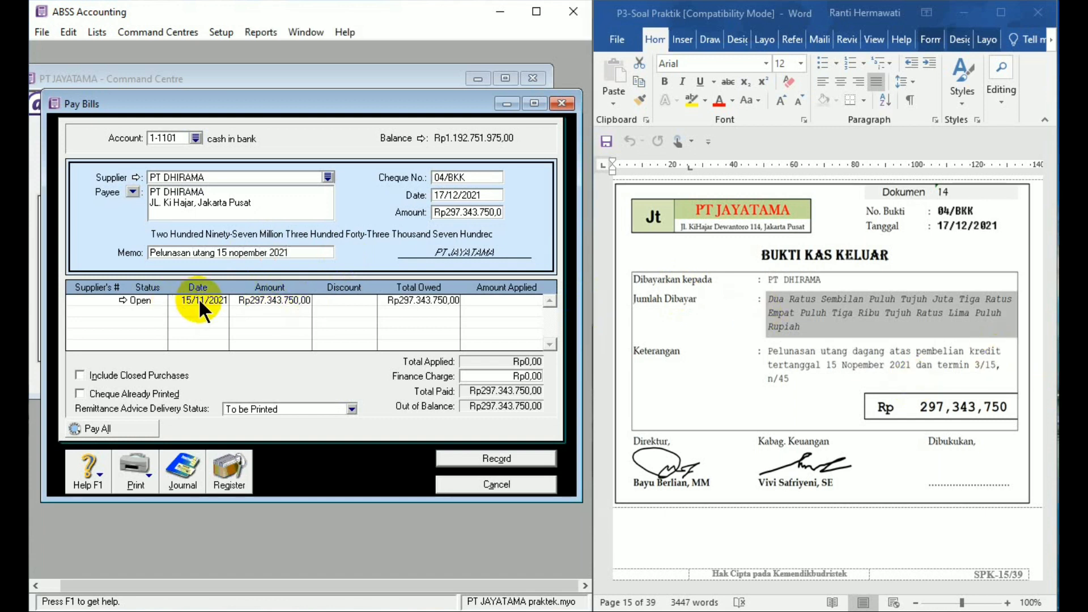
# - Apply the full 297.343.750 to the open bill dated 15/11/2021, record the payment and close Pay Bills
pyautogui.click(490, 300)
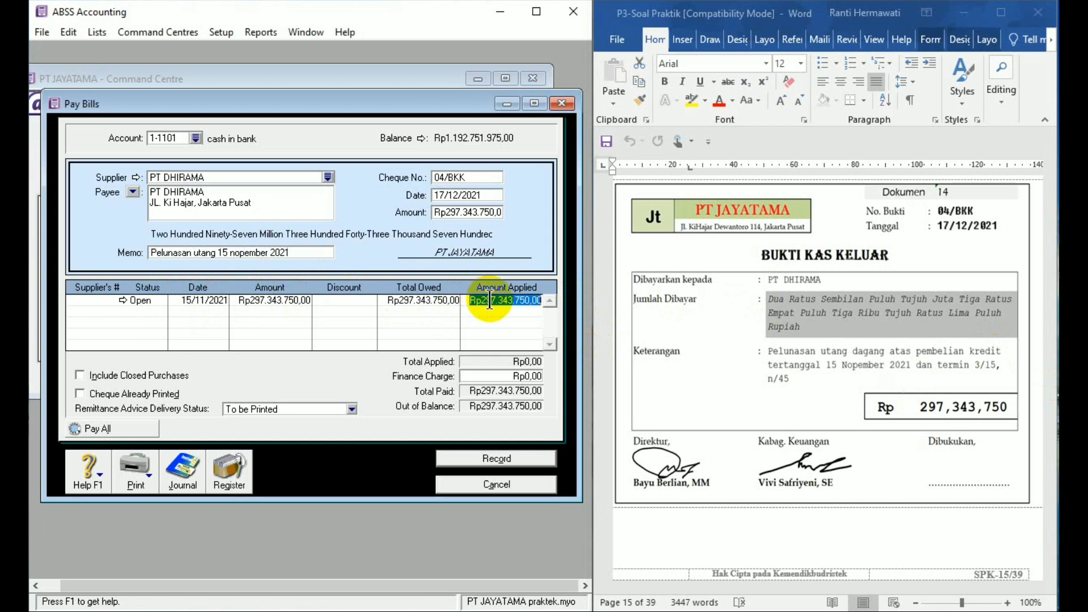
pyautogui.click(495, 459)
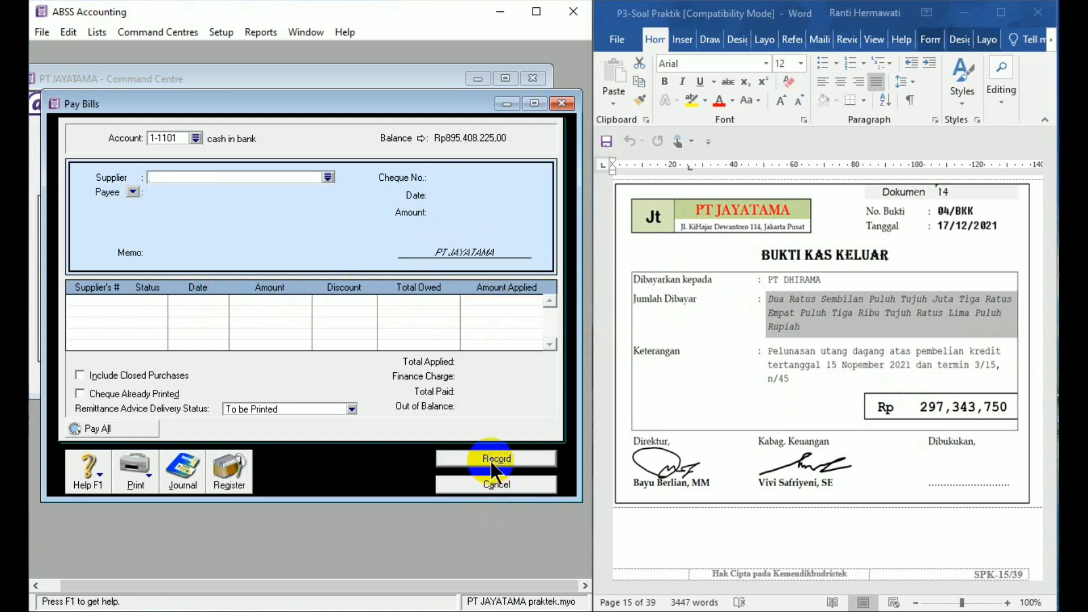
pyautogui.click(530, 483)
# - Bring Dokumen 15 into view in Word and open a new Spend Money entry in ABSS Accounting
pyautogui.click(1052, 498)
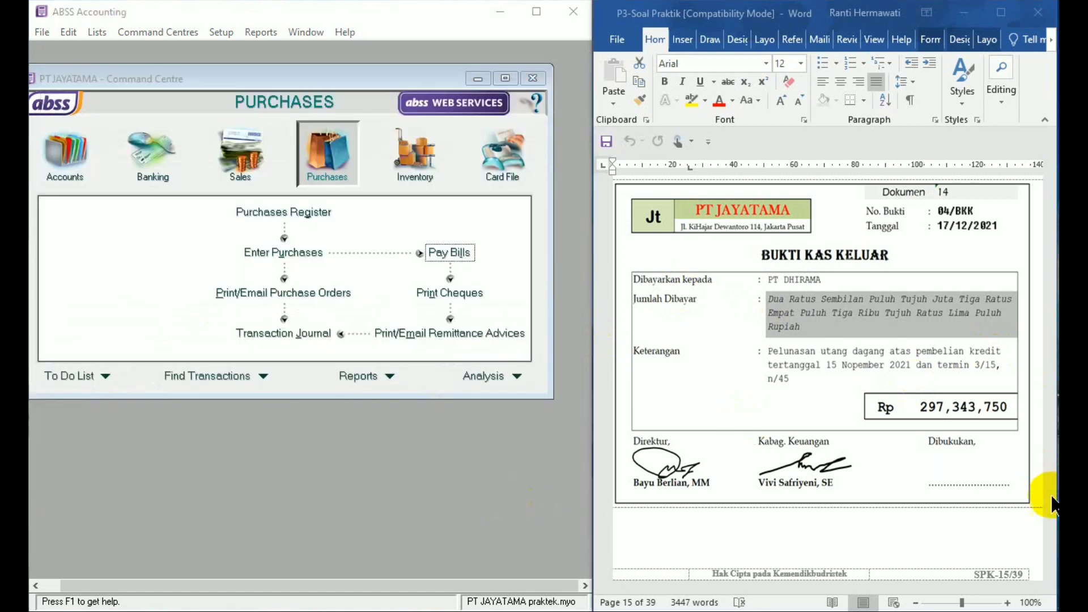
pyautogui.click(1049, 573)
pyautogui.click(1050, 574)
pyautogui.click(1050, 573)
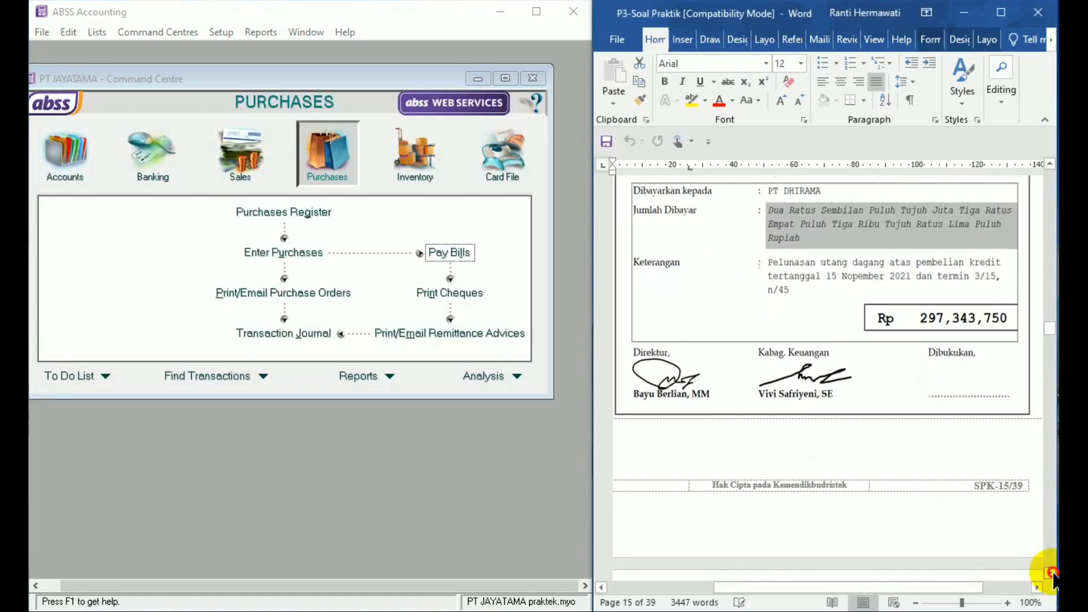
pyautogui.click(1050, 573)
pyautogui.click(1051, 573)
pyautogui.click(1051, 574)
pyautogui.click(1052, 573)
pyautogui.click(1052, 573)
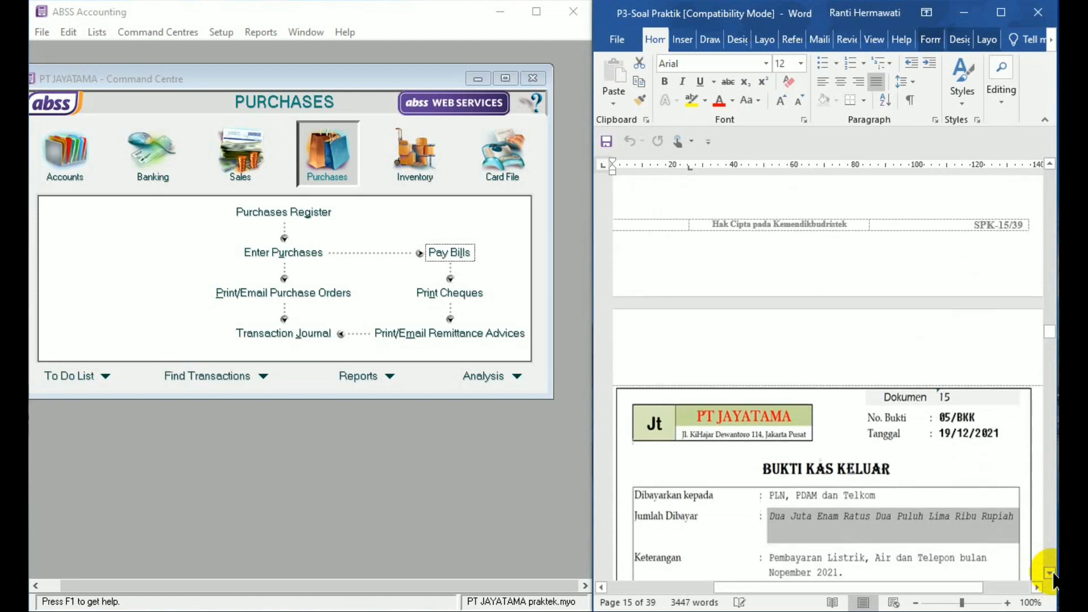
pyautogui.click(1053, 574)
pyautogui.click(1052, 574)
pyautogui.click(1053, 574)
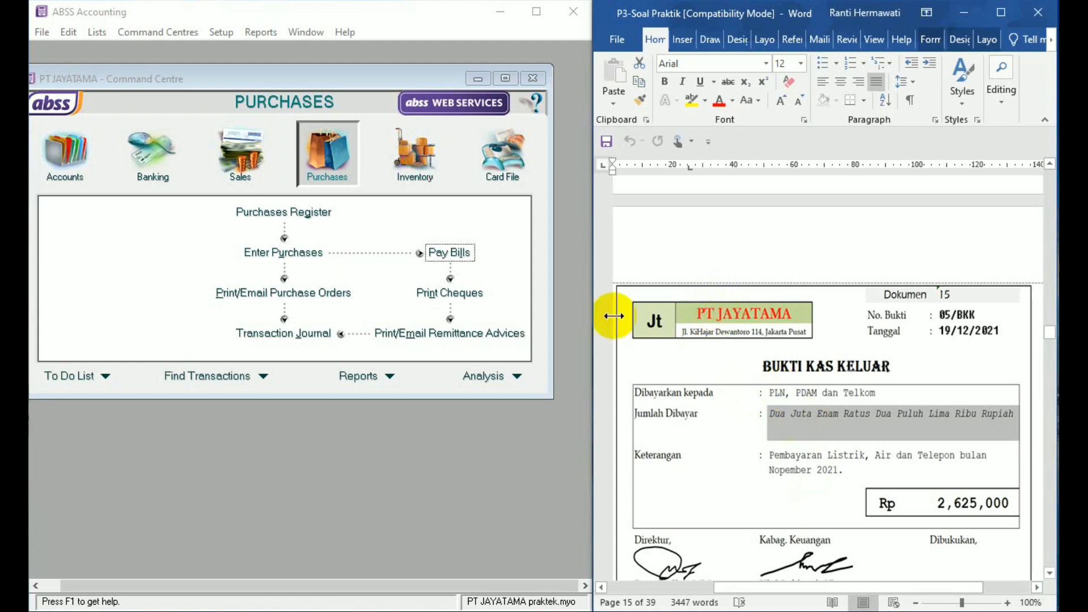
pyautogui.click(169, 158)
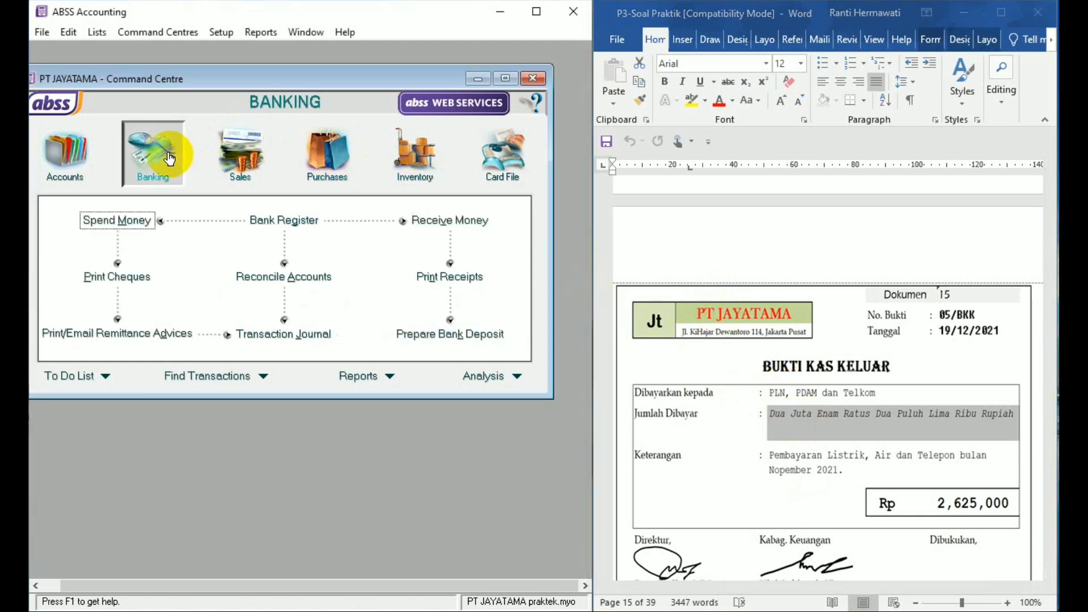
pyautogui.click(137, 221)
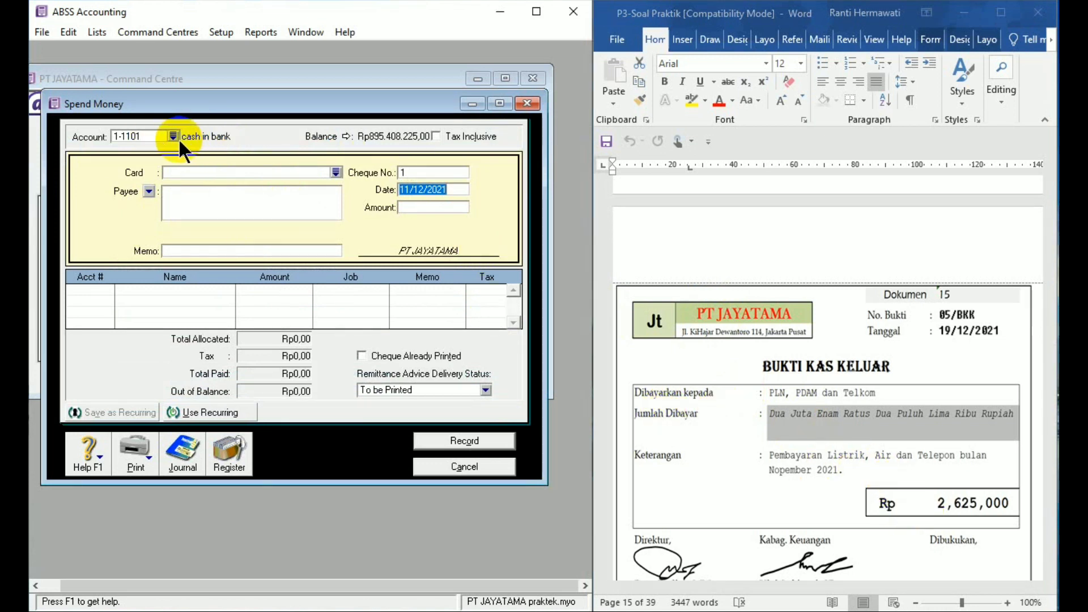
# - Set the Spend Money entry's cheque number to 05/BKK and its date to 19/12/2021
pyautogui.click(417, 172)
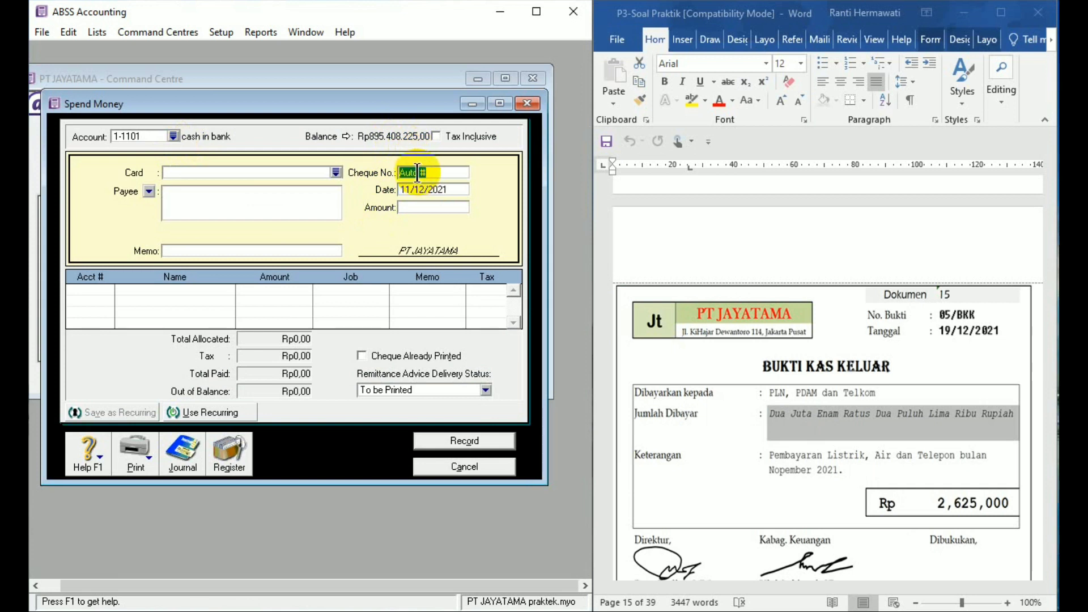
pyautogui.write('05')
pyautogui.write('/')
pyautogui.write('BKK')
pyautogui.write('19/12/21')
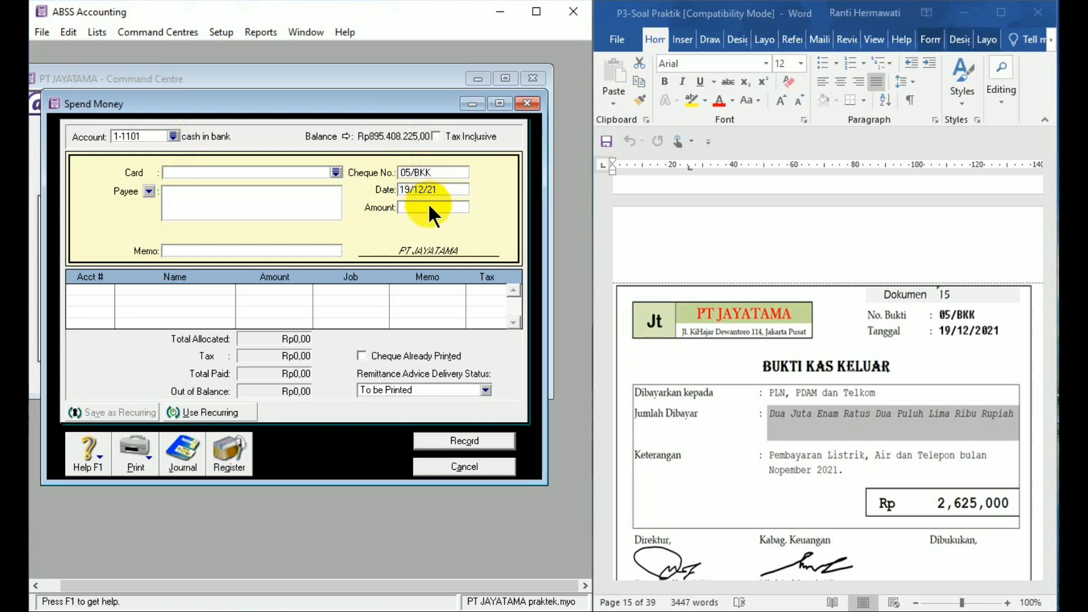
# - Enter 2625000 as the amount and "PLN, PDAM & TELKOM" as the payee
pyautogui.click(429, 207)
pyautogui.write('2.625.')
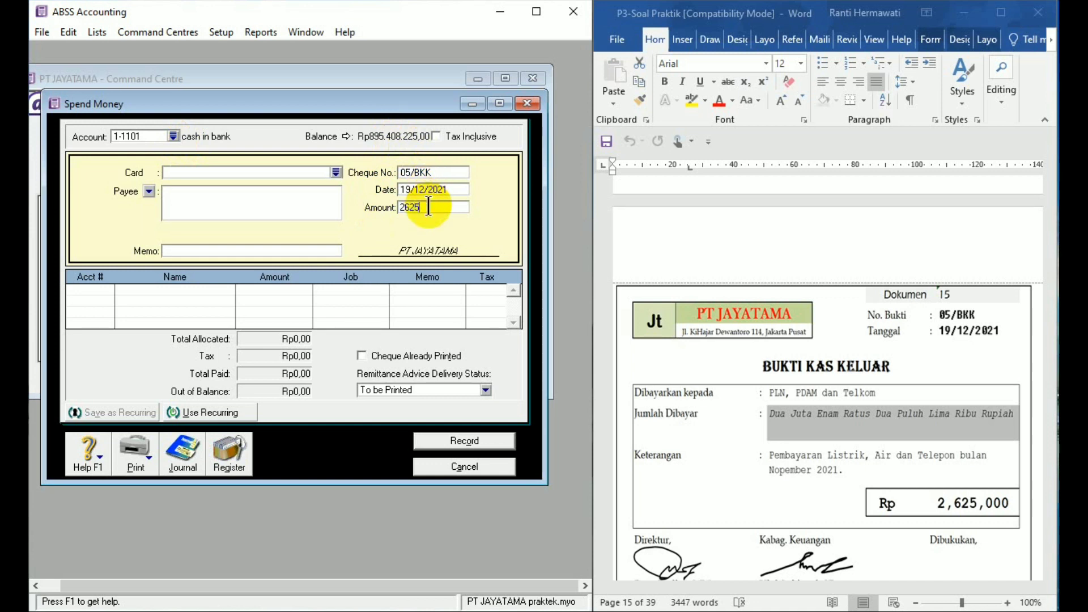
pyautogui.write('000')
pyautogui.click(224, 208)
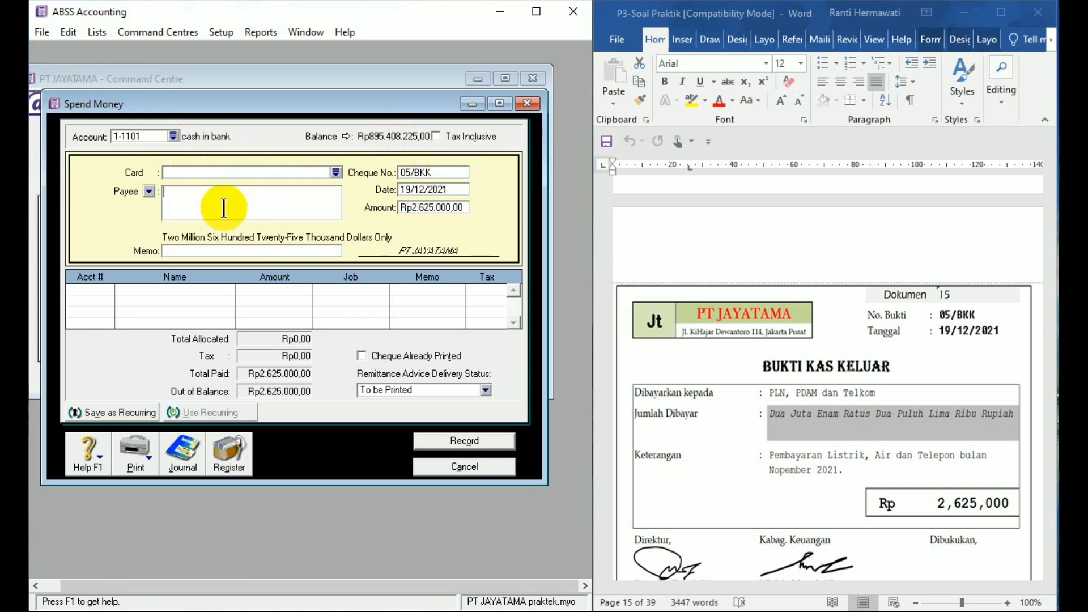
pyautogui.write('PLN, PDAM & TELKOM')
# - Set the Spend Money memo to "Pembayaran listrik air dan telepon bulan nopember 2021"
pyautogui.click(228, 251)
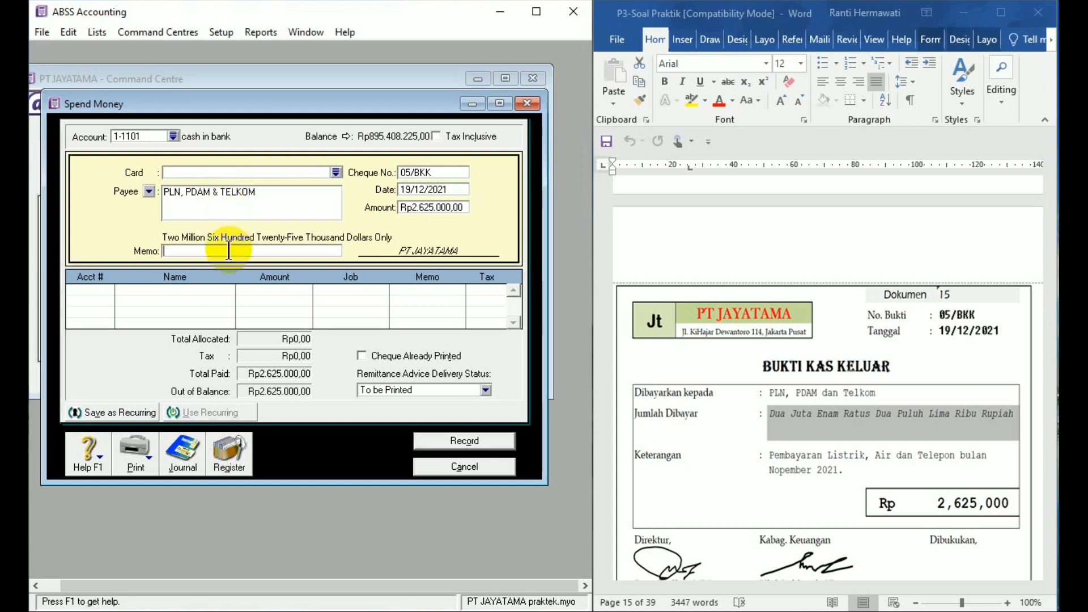
pyautogui.write('Pembayaran listrik a')
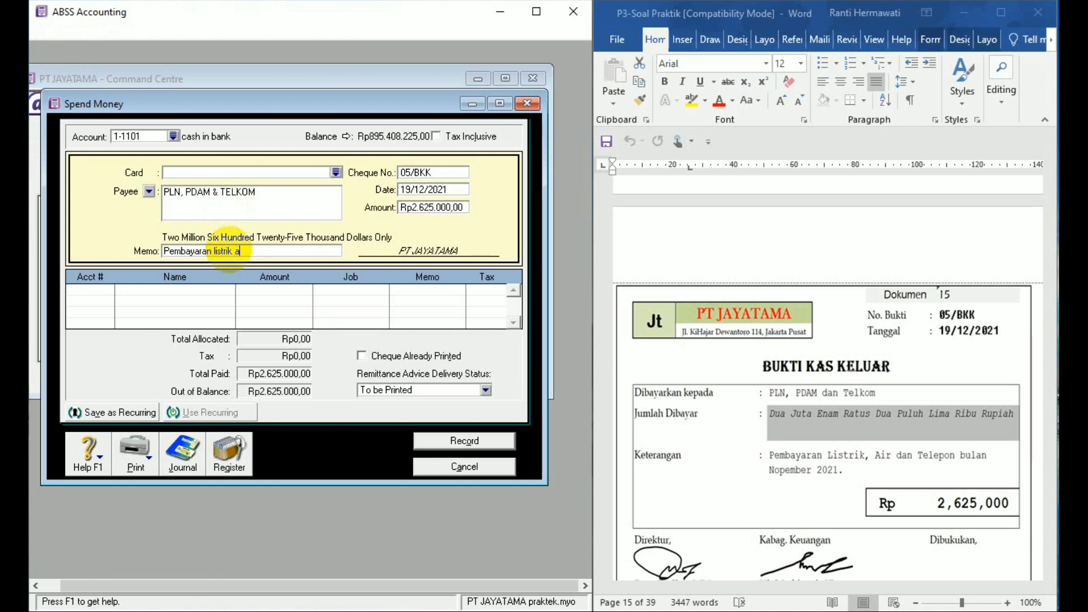
pyautogui.write('ir dan telepo')
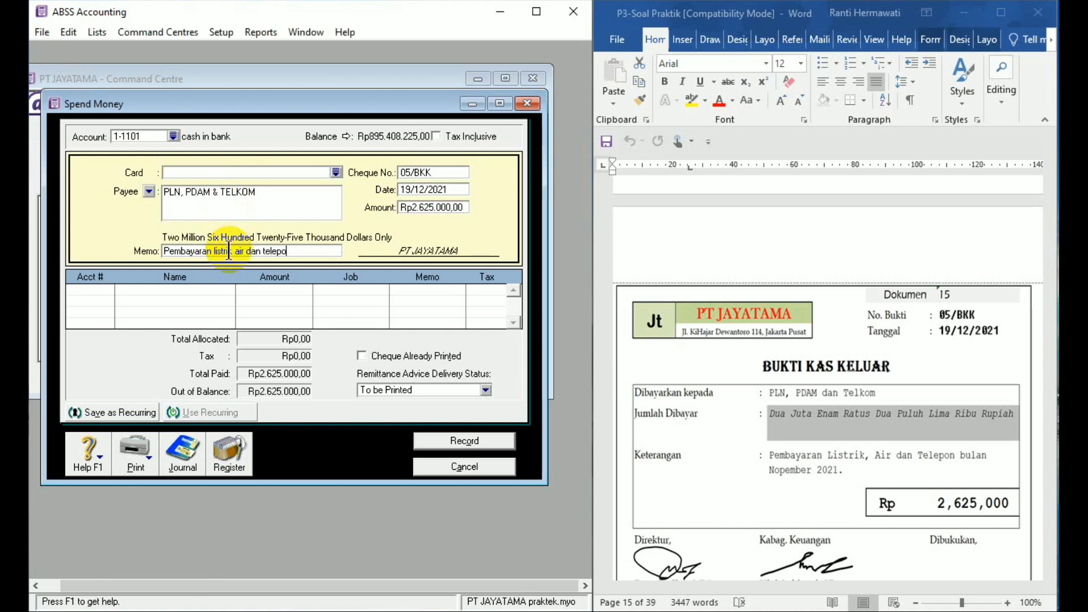
pyautogui.write('n bulan nopem')
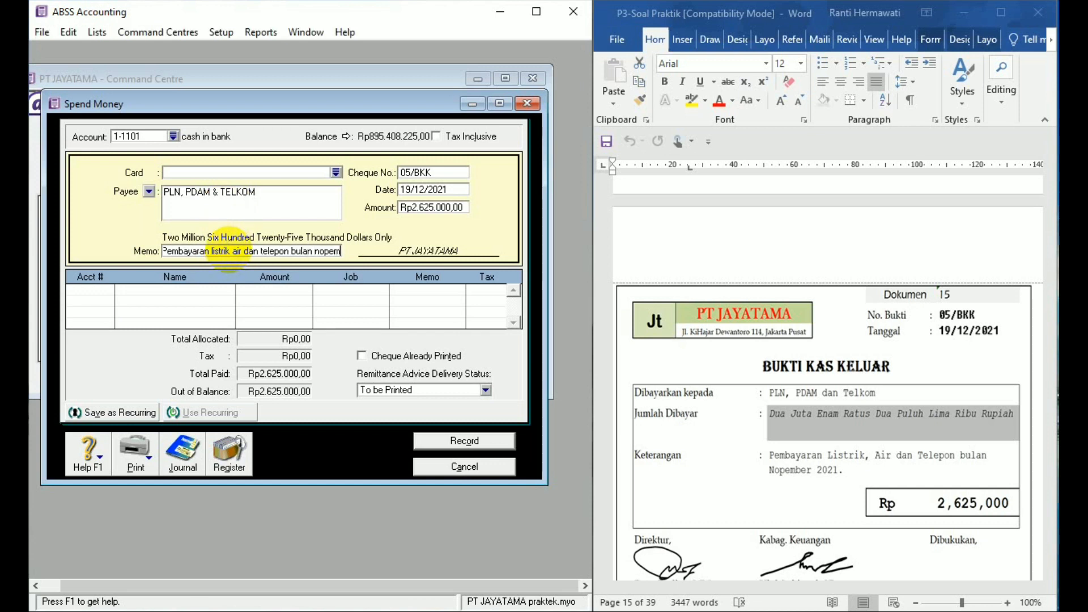
pyautogui.write('ber 2021')
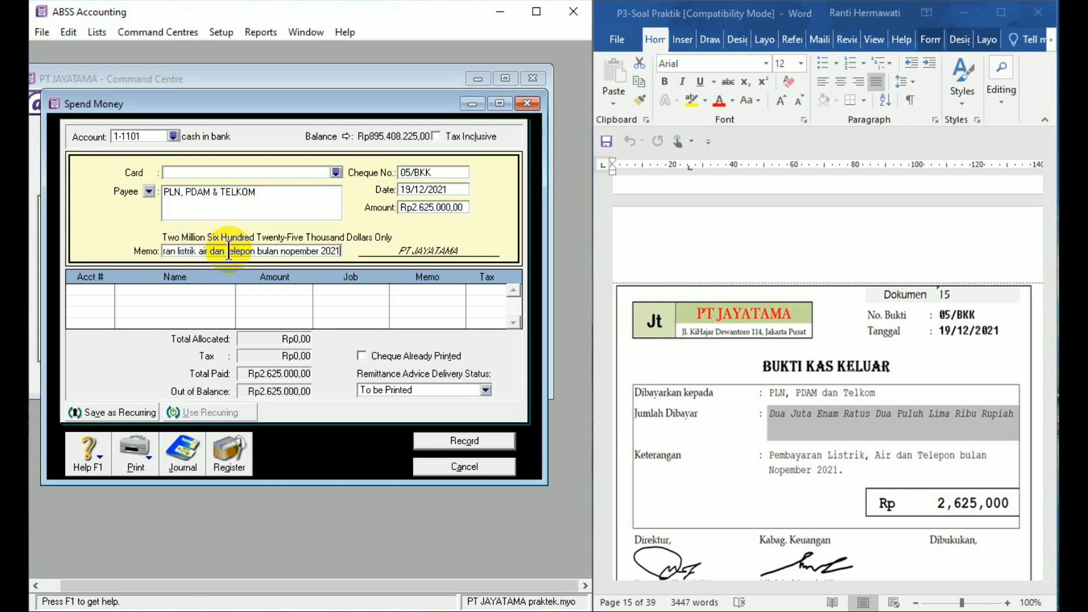
# - Allocate the payment to account 2-1202 Accrued payable, then record it and close Spend Money
pyautogui.click(103, 290)
pyautogui.click(106, 290)
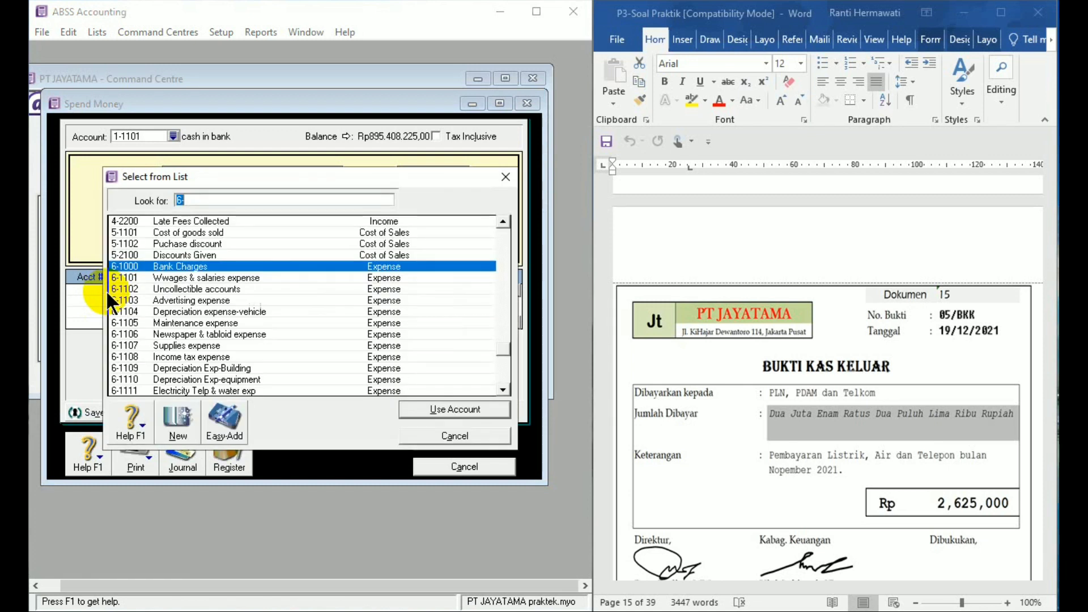
pyautogui.click(504, 220)
pyautogui.click(504, 220)
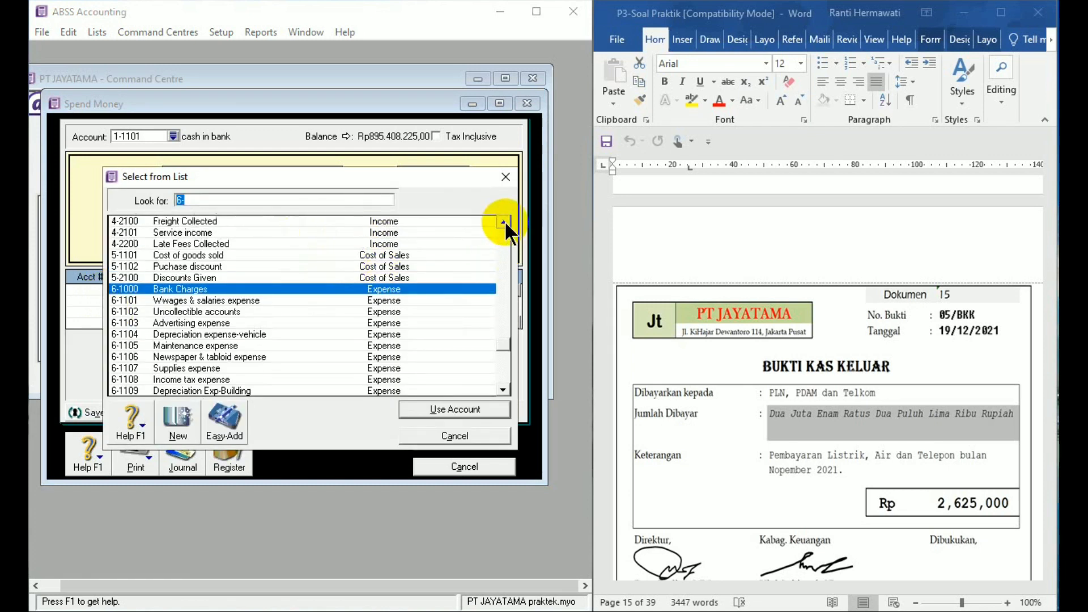
pyautogui.click(505, 220)
pyautogui.click(505, 220)
pyautogui.moveTo(505, 219); pyautogui.dragTo(504, 219)
pyautogui.write('2')
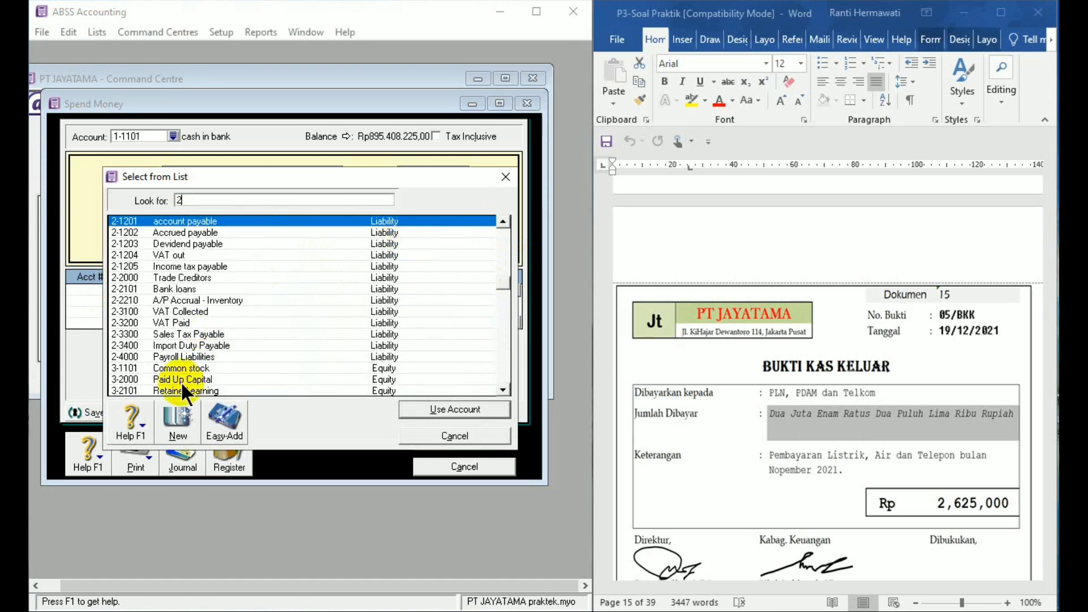
pyautogui.doubleClick(179, 231)
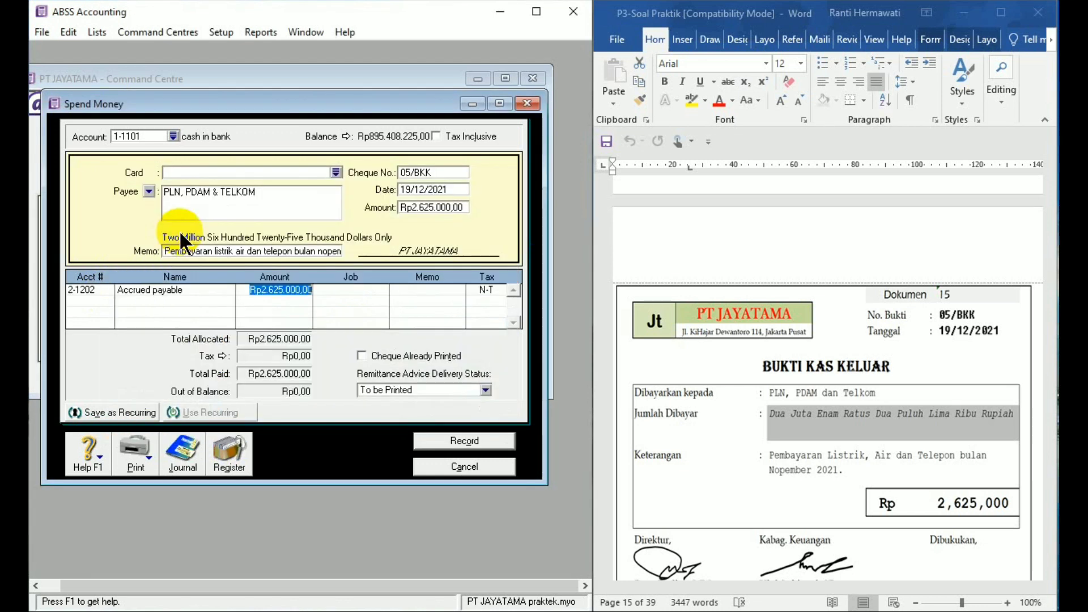
pyautogui.click(465, 444)
pyautogui.click(475, 467)
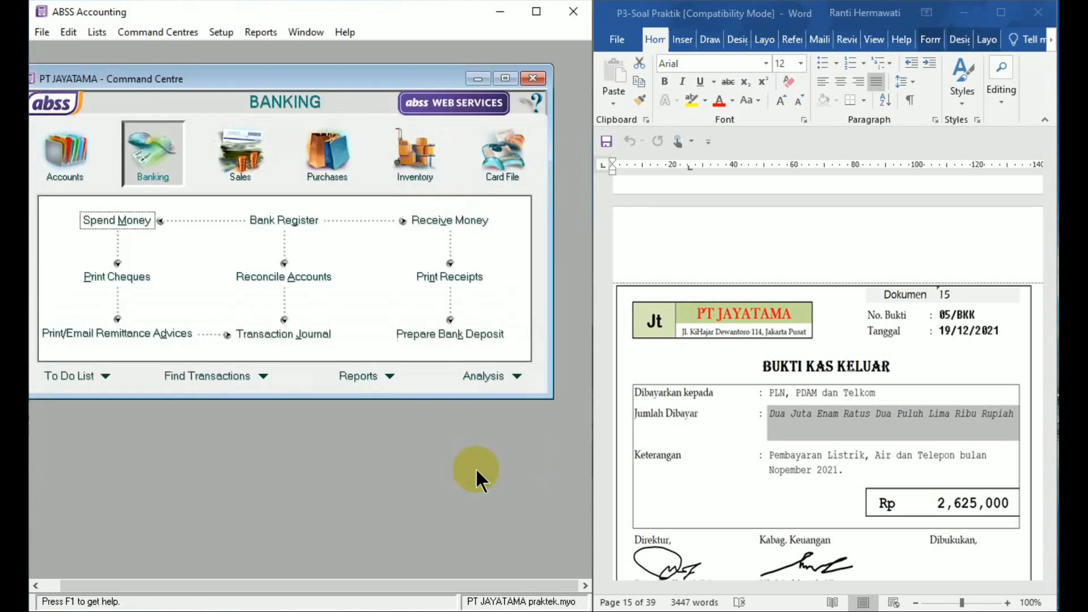
# - Bring Dokumen 16 into view in Word and start a new purchase bill for supplier PT DHIRAMA in ABSS Accounting
pyautogui.click(1053, 488)
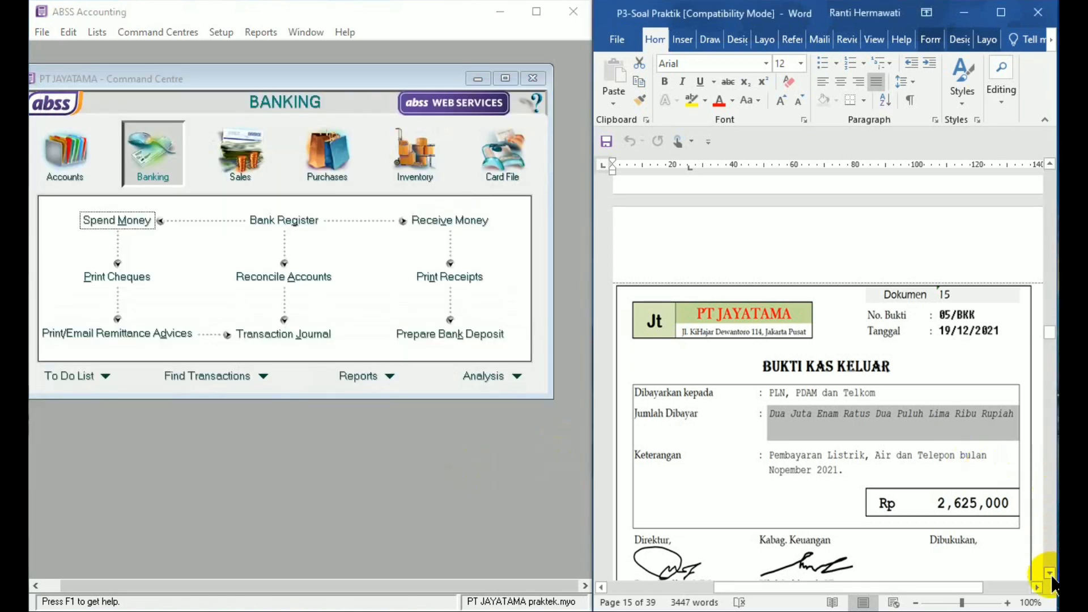
pyautogui.click(1050, 574)
pyautogui.click(1051, 574)
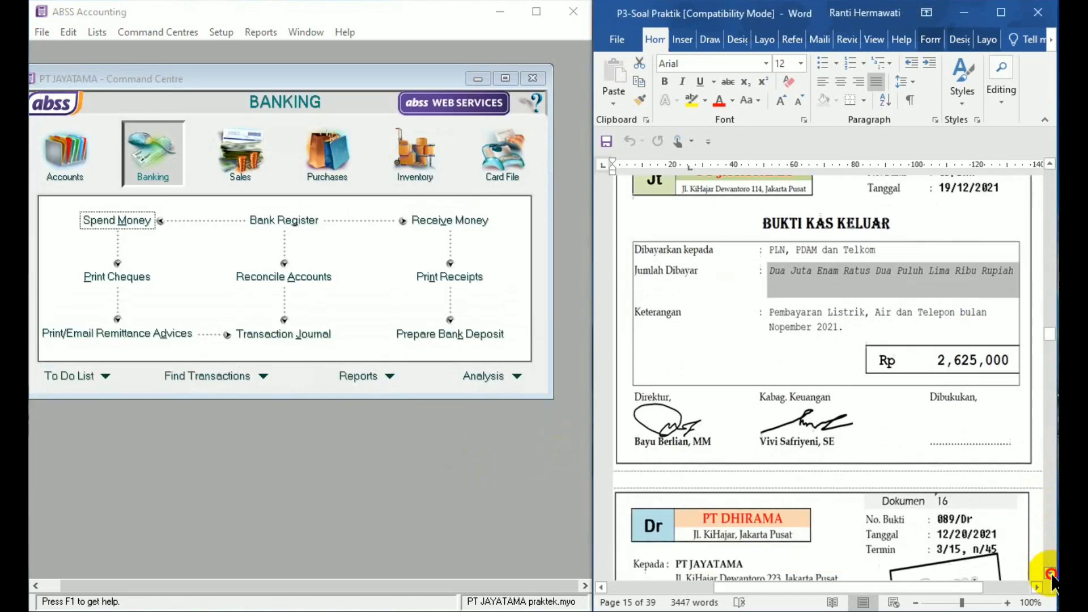
pyautogui.click(1051, 574)
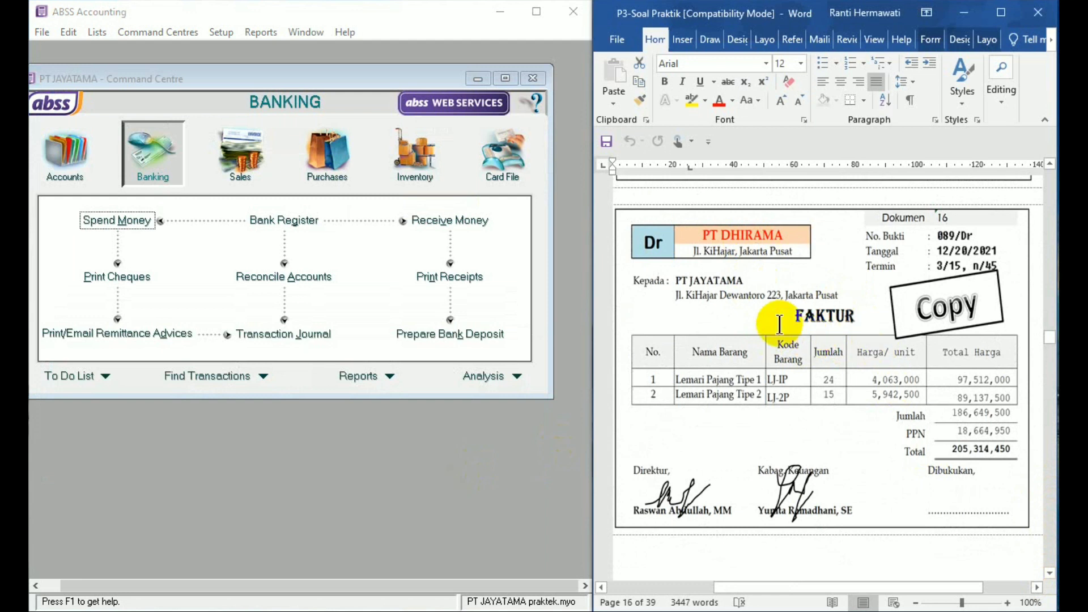
pyautogui.click(332, 170)
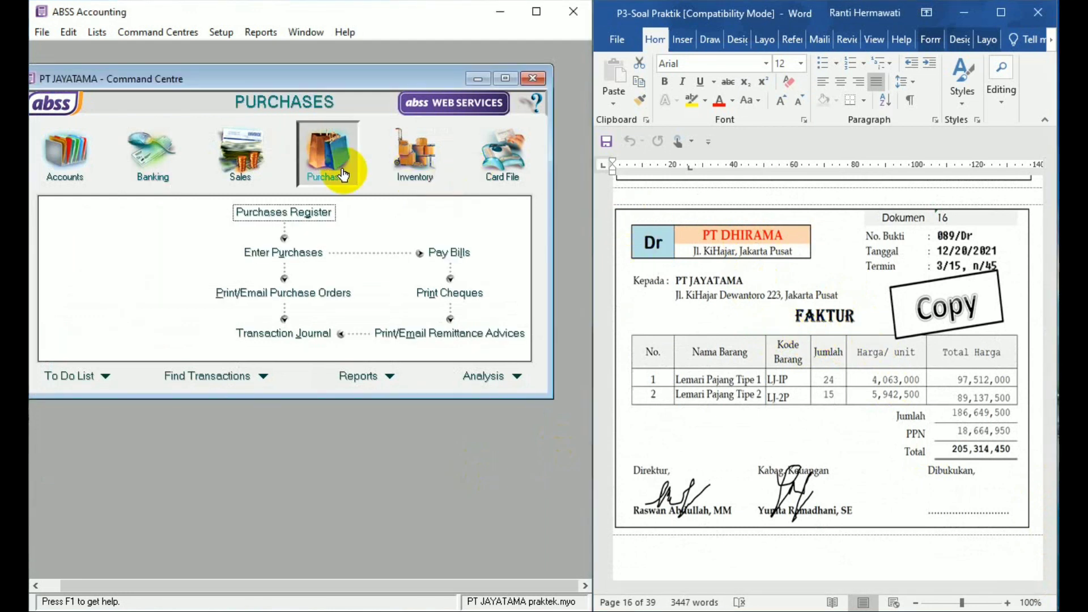
pyautogui.click(304, 255)
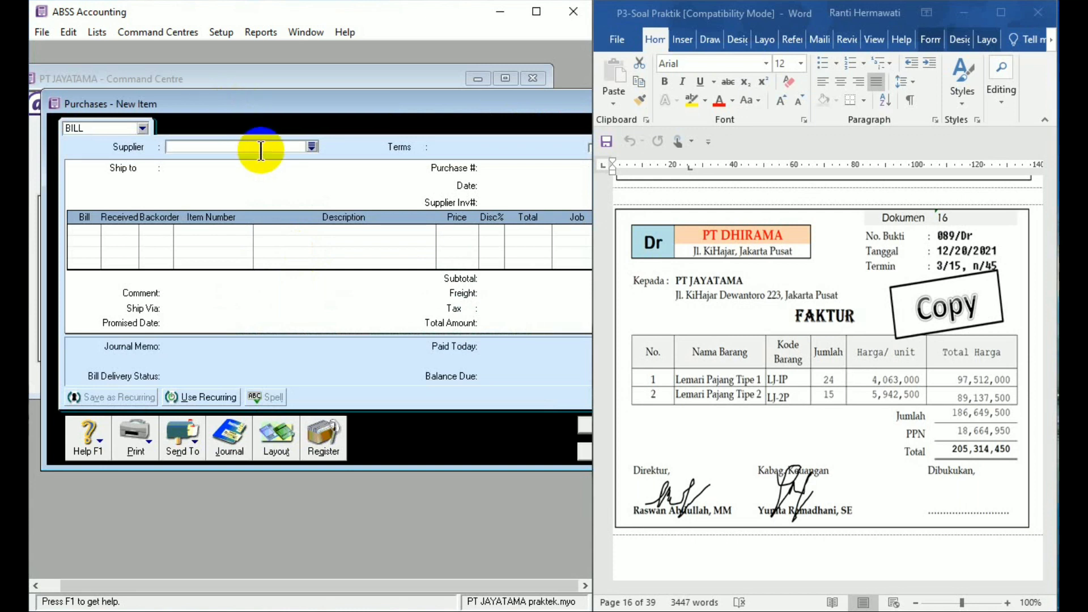
pyautogui.write('PT DHIRAMA')
pyautogui.press('Tab')
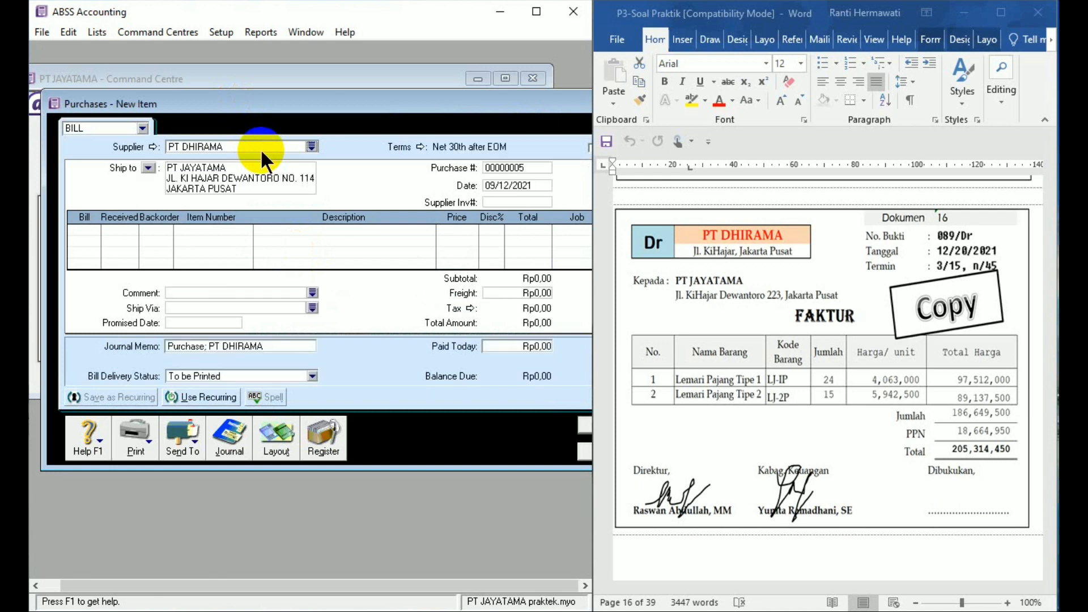
# - Set the bill's credit terms to In a Given # of Days with 15 discount days, 45 balance due days and 3% early-payment discount
pyautogui.click(419, 146)
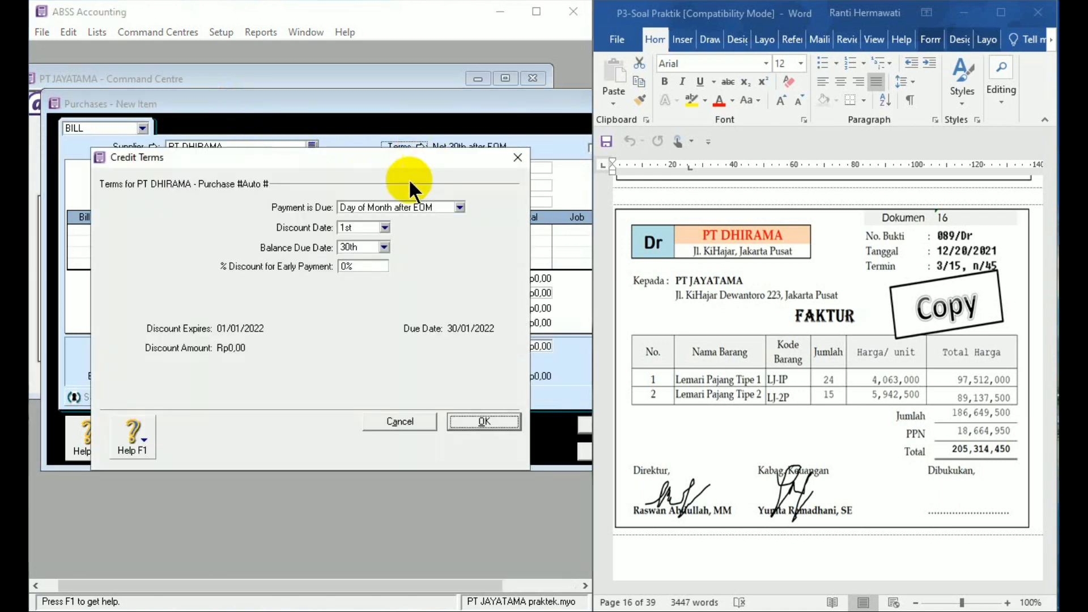
pyautogui.click(424, 207)
pyautogui.click(421, 242)
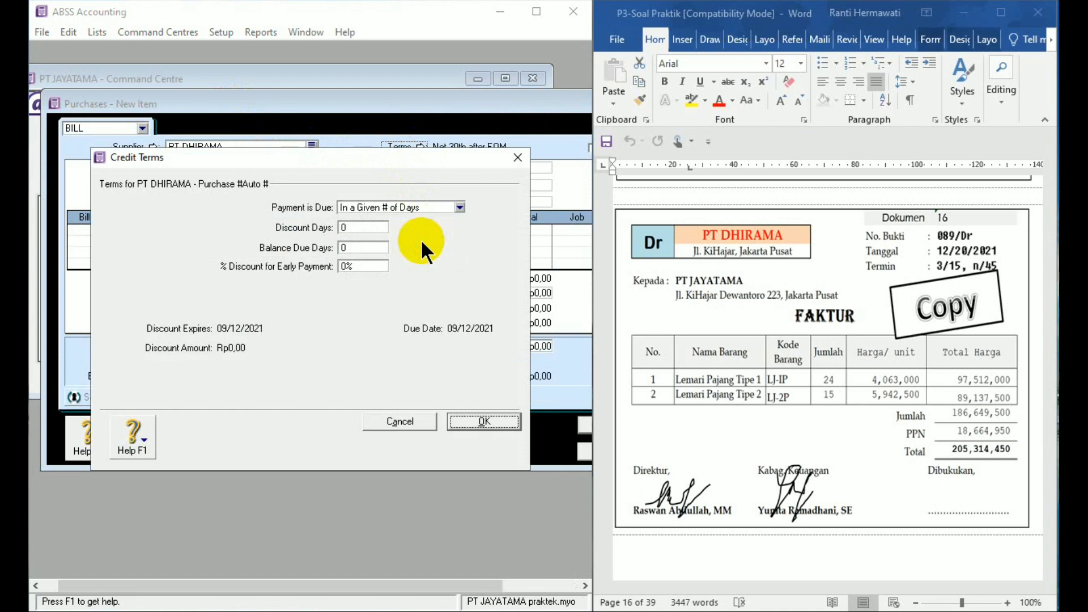
pyautogui.click(353, 228)
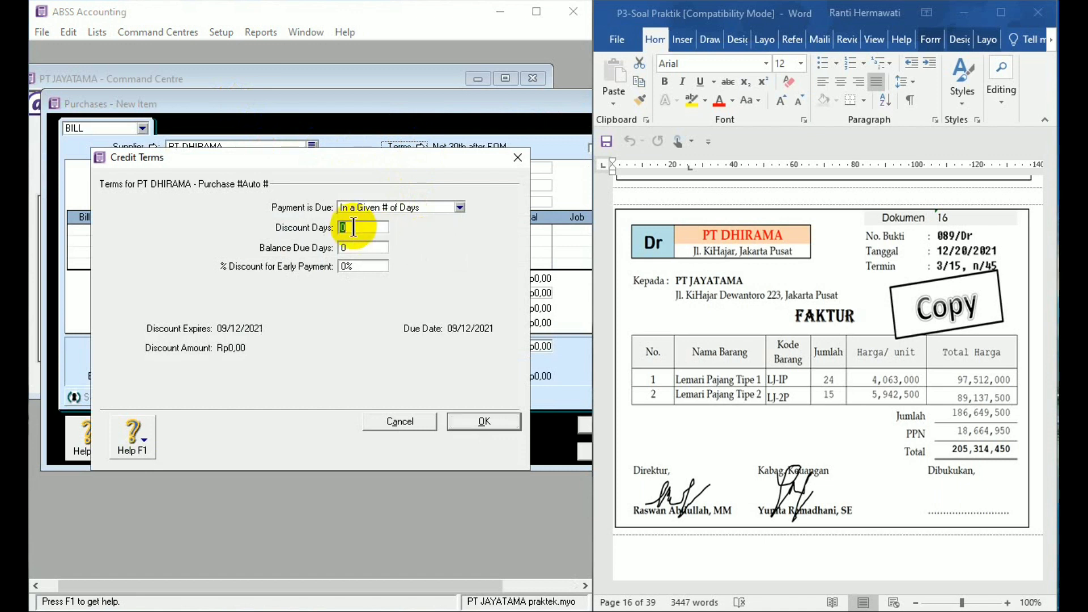
pyautogui.write('15')
pyautogui.click(357, 247)
pyautogui.write('45')
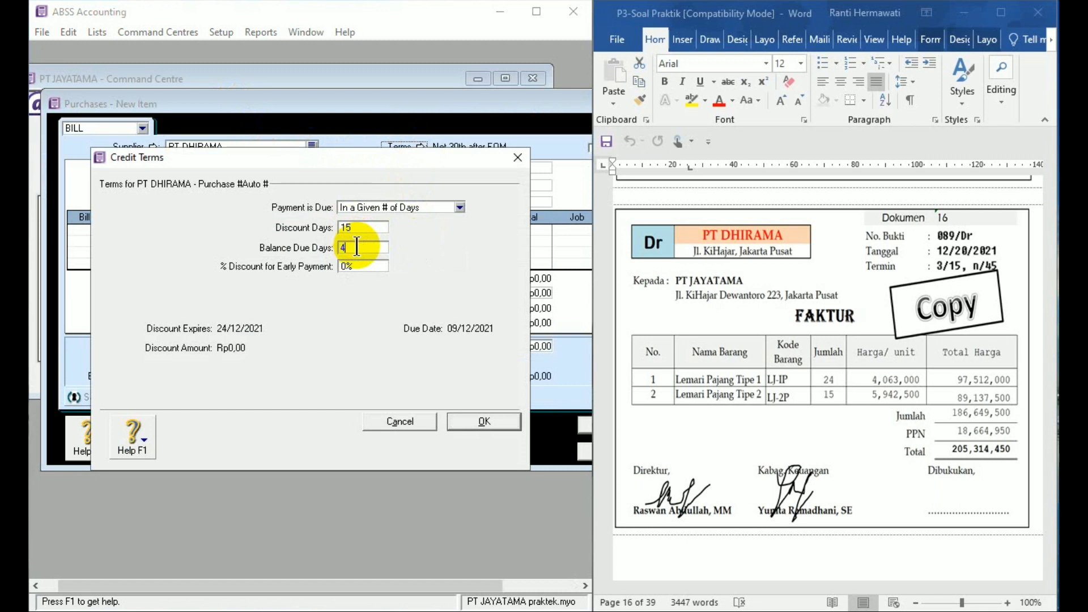
pyautogui.click(356, 266)
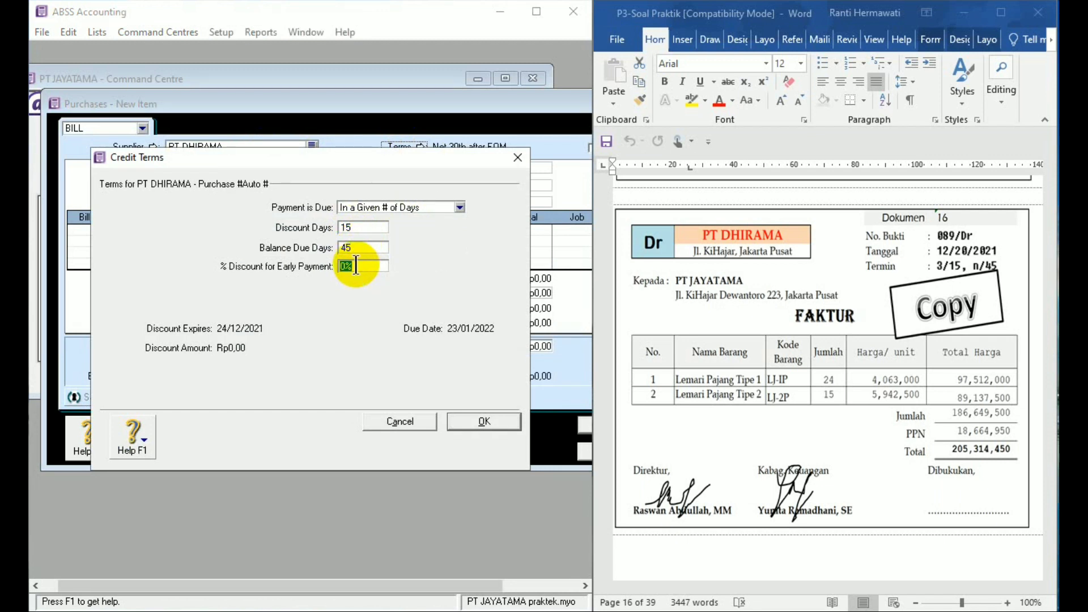
pyautogui.write('3')
pyautogui.click(498, 421)
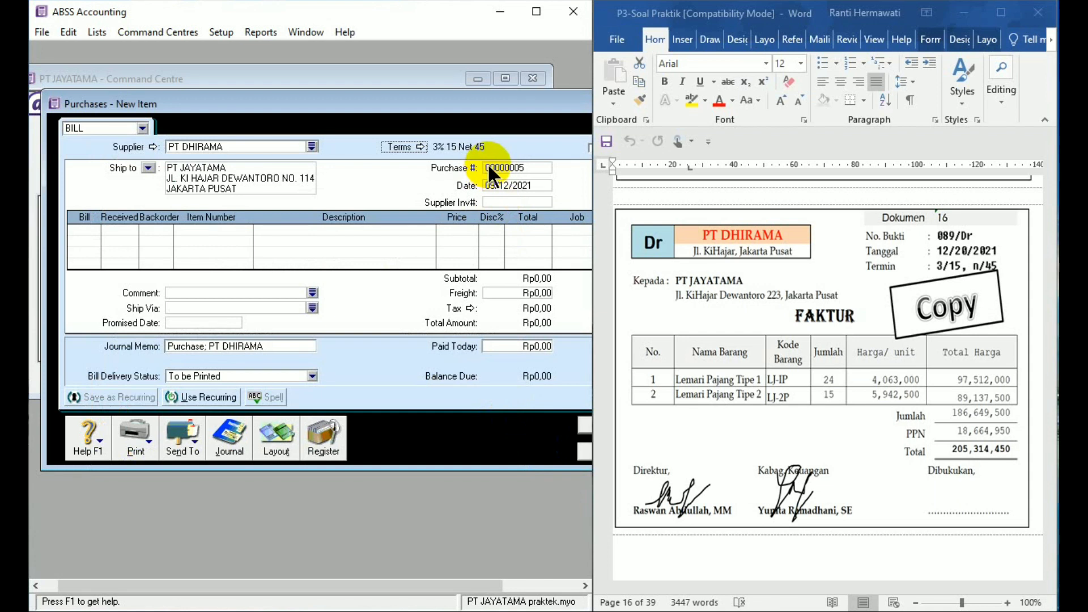
# - Set the bill's date to 20/12/2021 and its supplier invoice number to 089/Dr
pyautogui.click(515, 185)
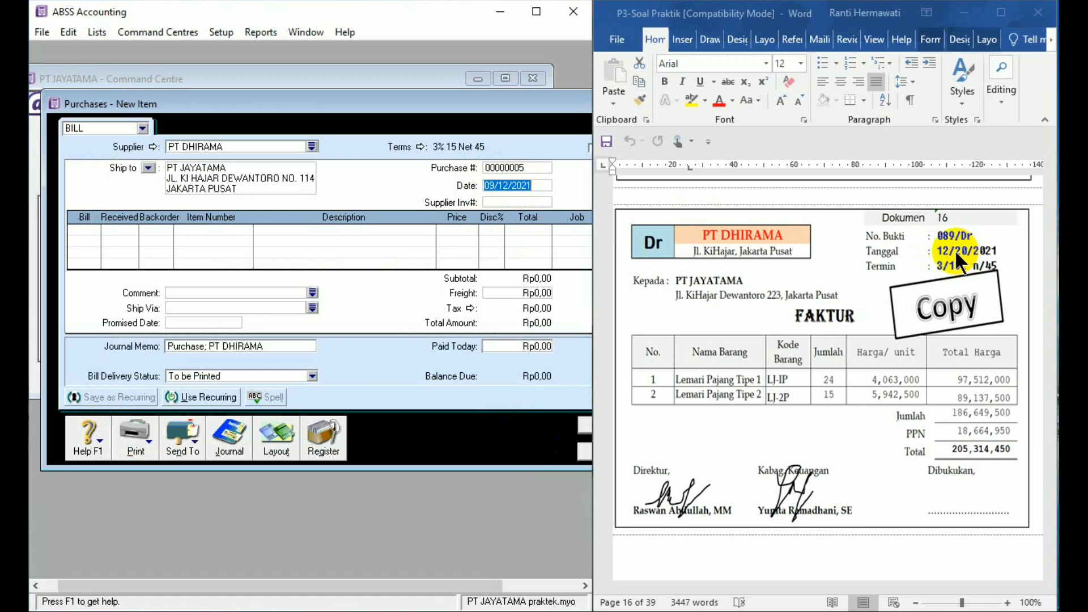
pyautogui.write('20/12/21')
pyautogui.click(547, 201)
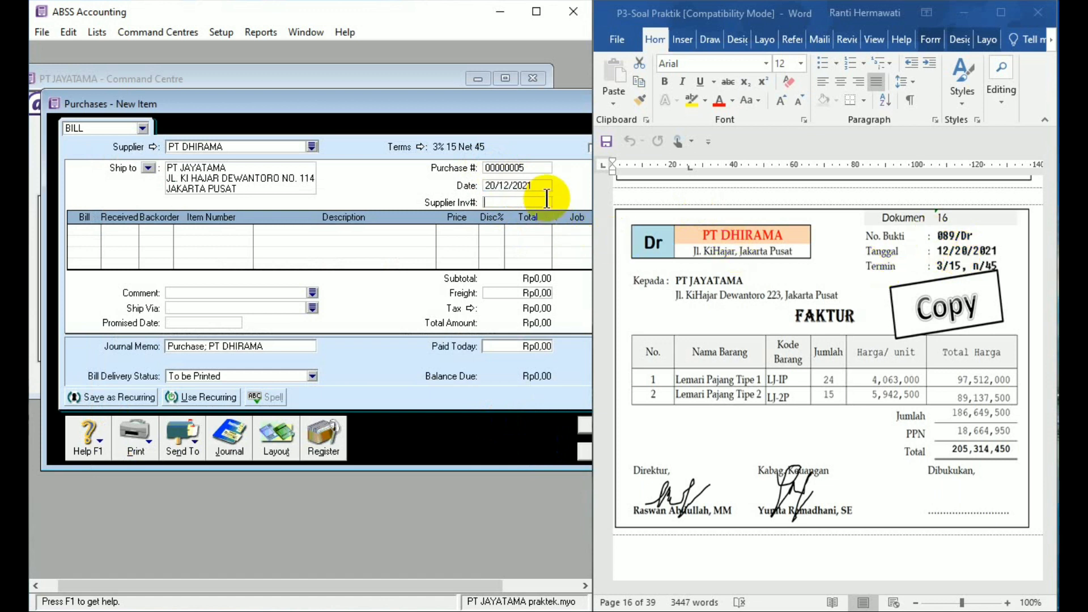
pyautogui.write('089/Dr')
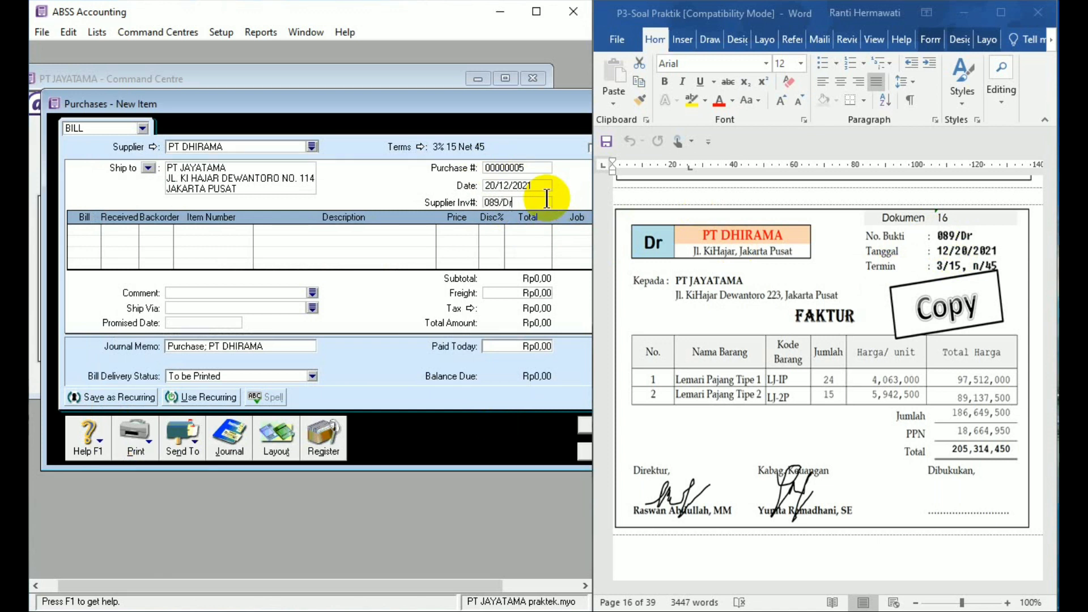
# - Enter the first bill line for 24 units of item LJ-1P at a unit price of 4063000
pyautogui.click(80, 230)
pyautogui.write('24')
pyautogui.press('Tab')
pyautogui.press('Tab')
pyautogui.write('LJ')
pyautogui.press('Tab')
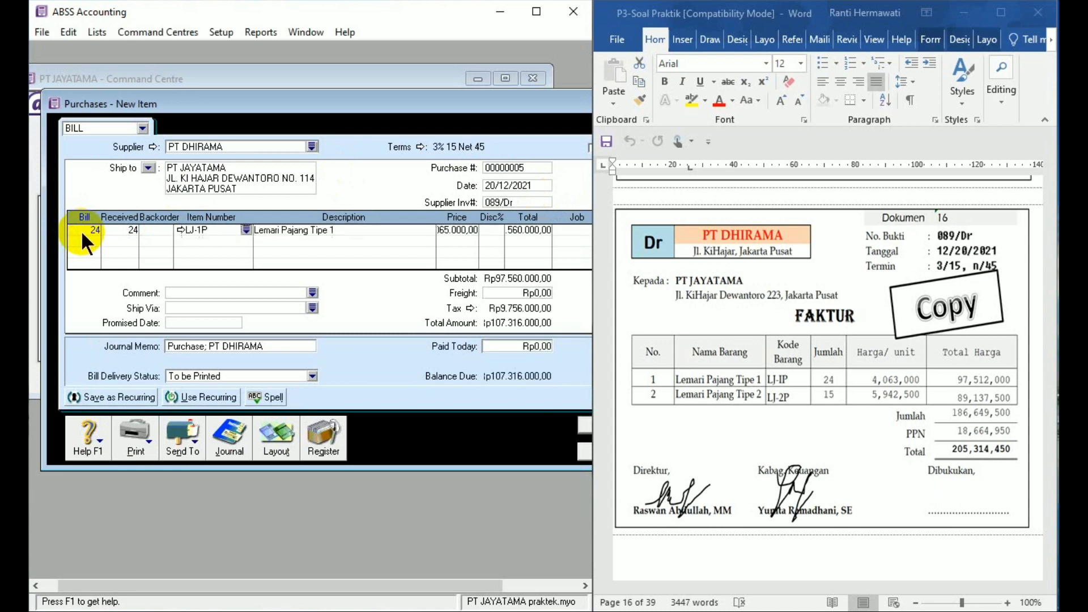
pyautogui.press('Tab')
pyautogui.write('4063000')
pyautogui.press('Tab')
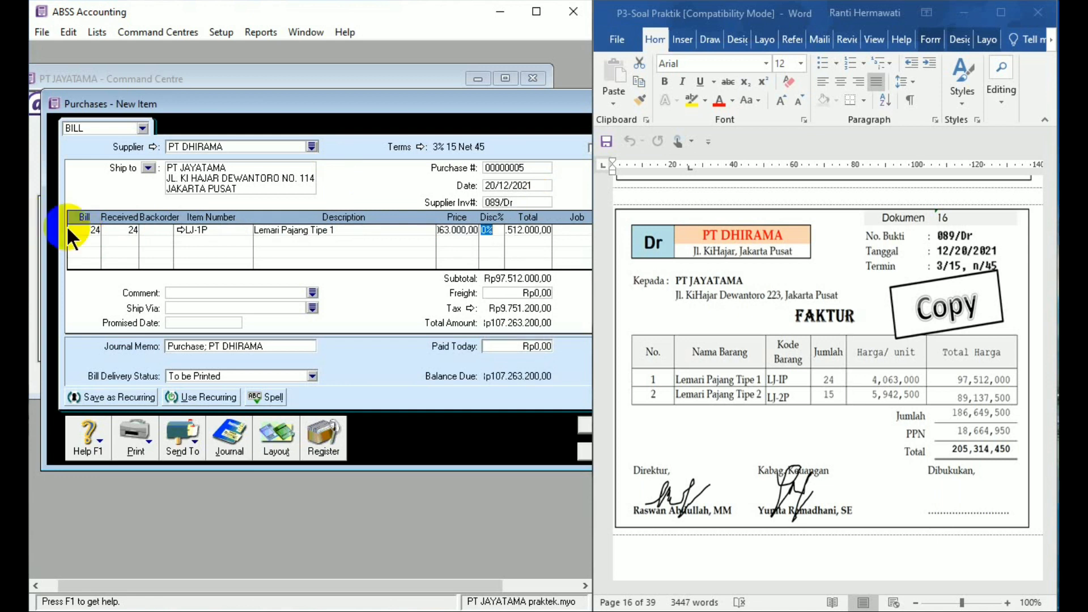
# - Enter the second bill line for 15 units of item LJ-2P at a unit price of 5942500
pyautogui.click(83, 240)
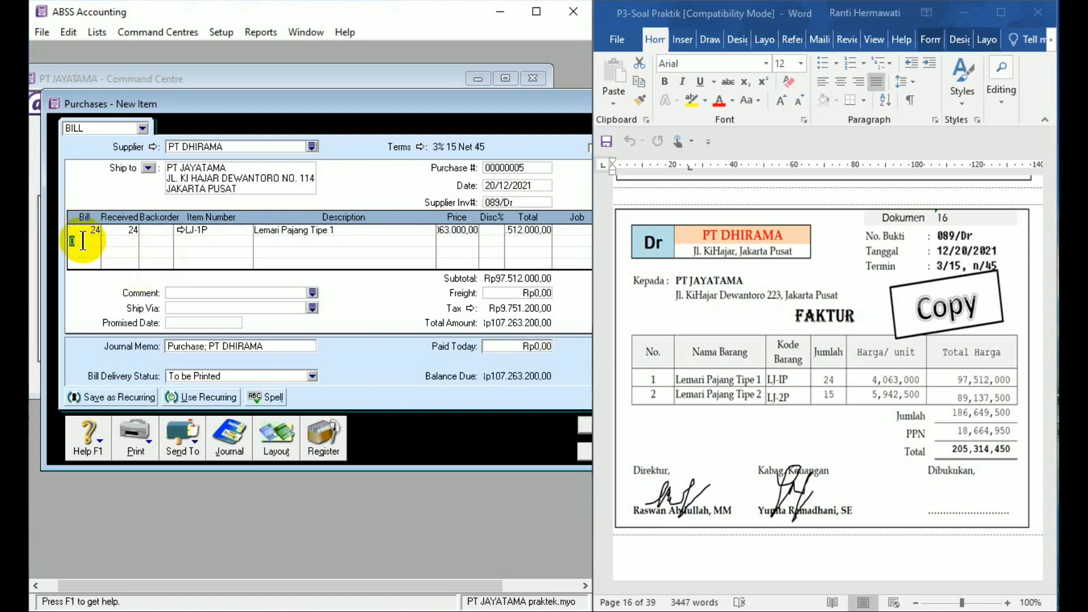
pyautogui.write('15')
pyautogui.press('Tab')
pyautogui.press('Tab')
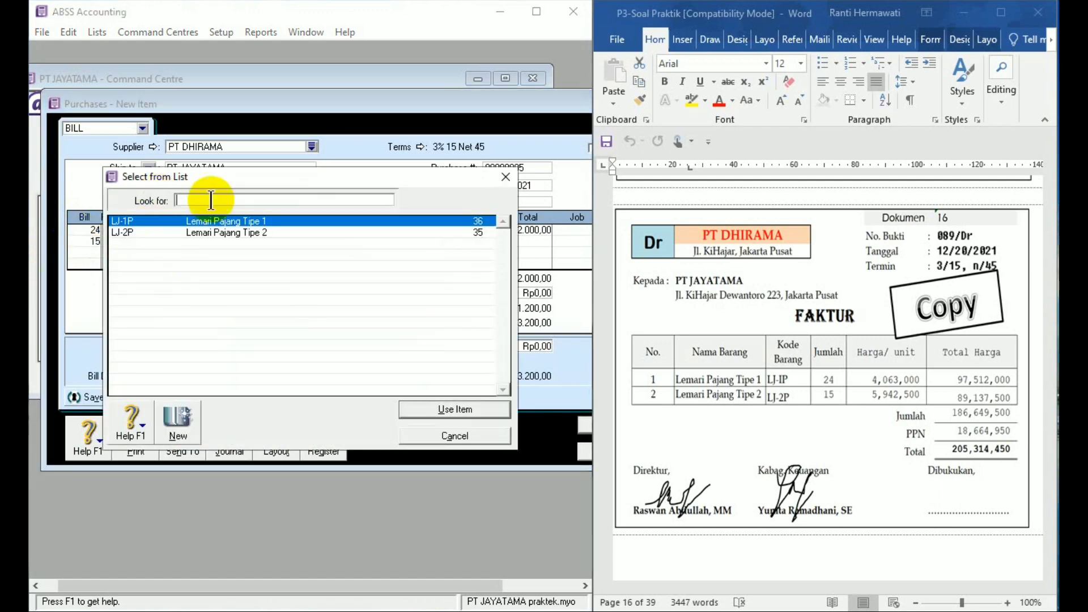
pyautogui.doubleClick(221, 231)
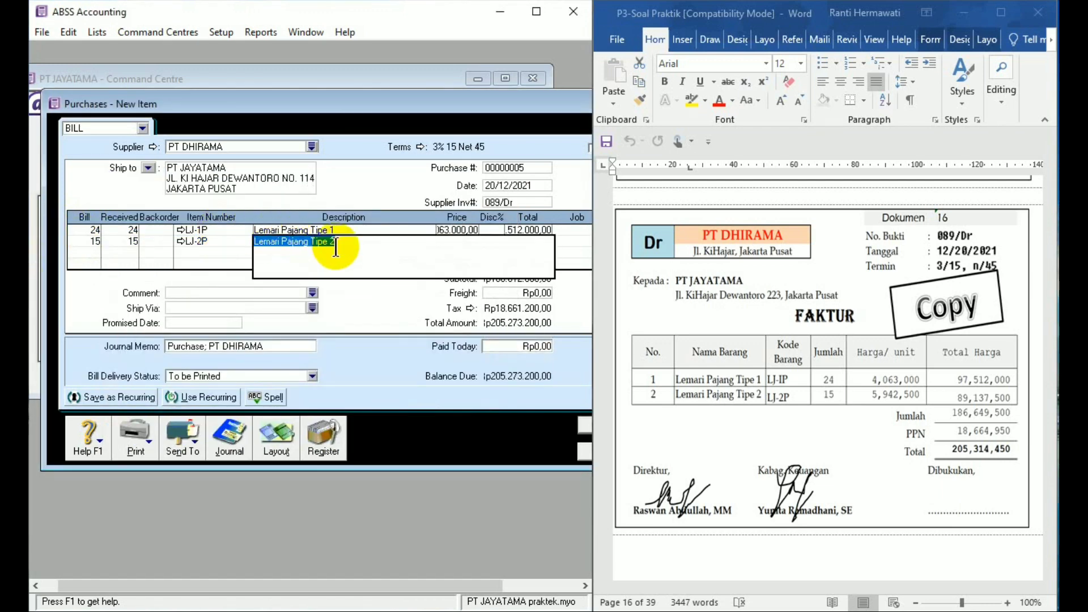
pyautogui.press('Tab')
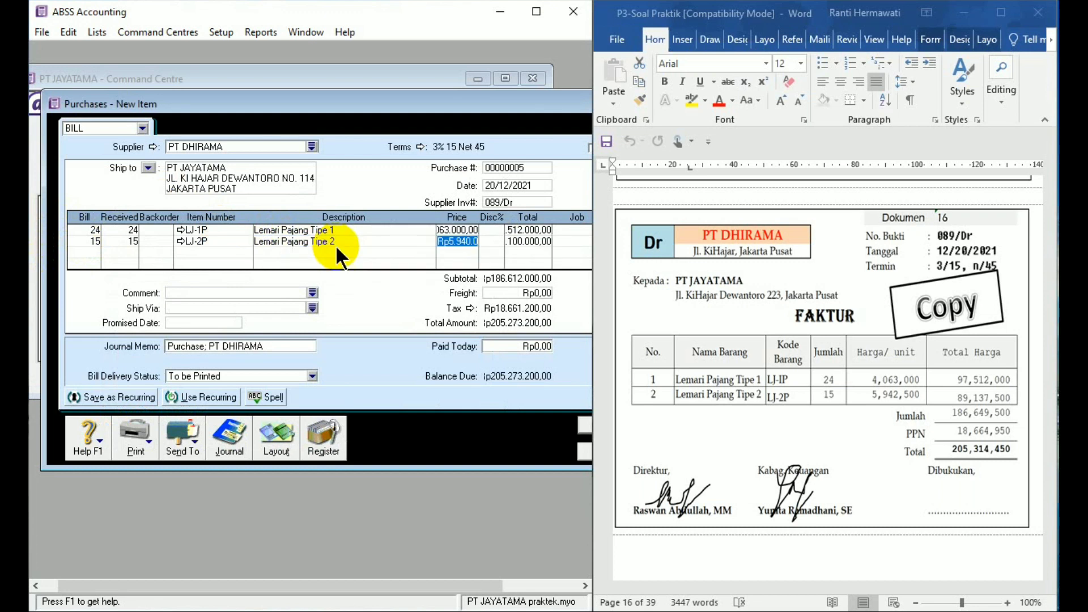
pyautogui.write('5942500')
pyautogui.press('Tab')
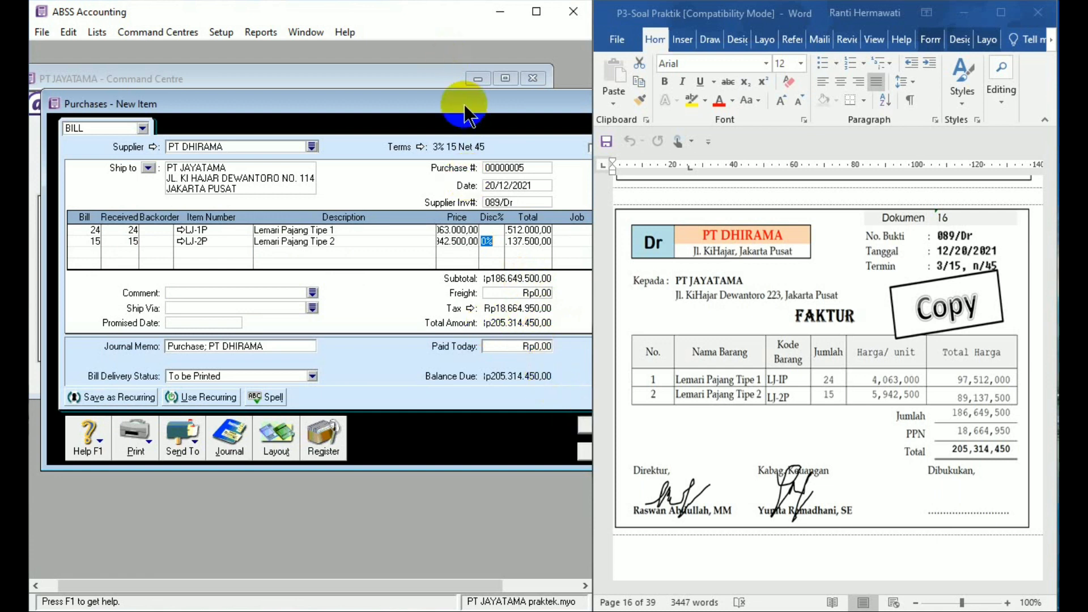
# - Record the PT DHIRAMA bill, ignoring all flagged spellings, and close the purchase entry window
pyautogui.moveTo(463, 107); pyautogui.dragTo(385, 97)
pyautogui.click(539, 413)
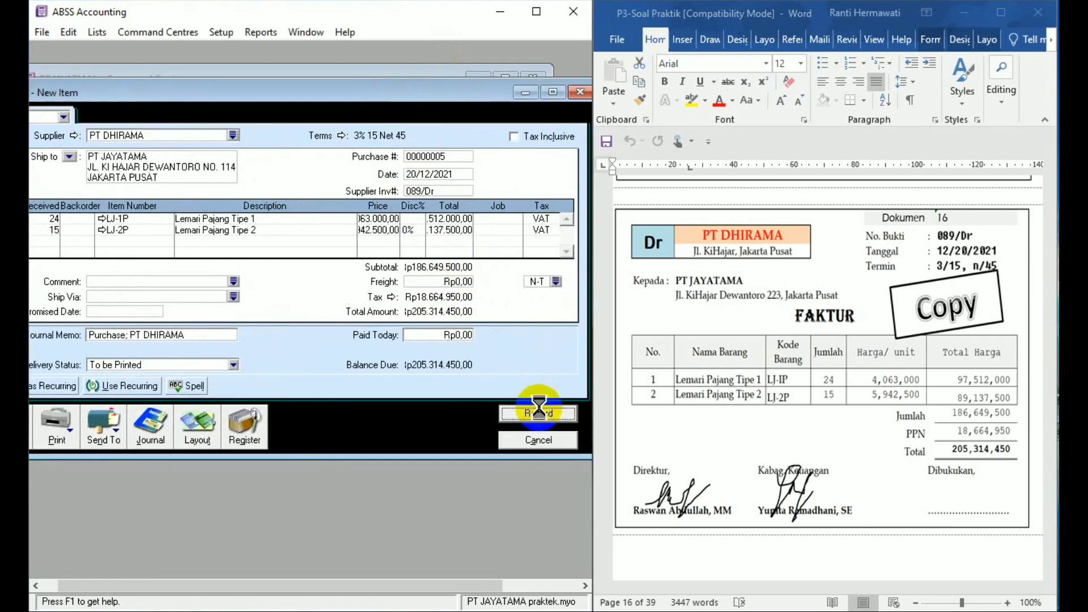
pyautogui.click(663, 333)
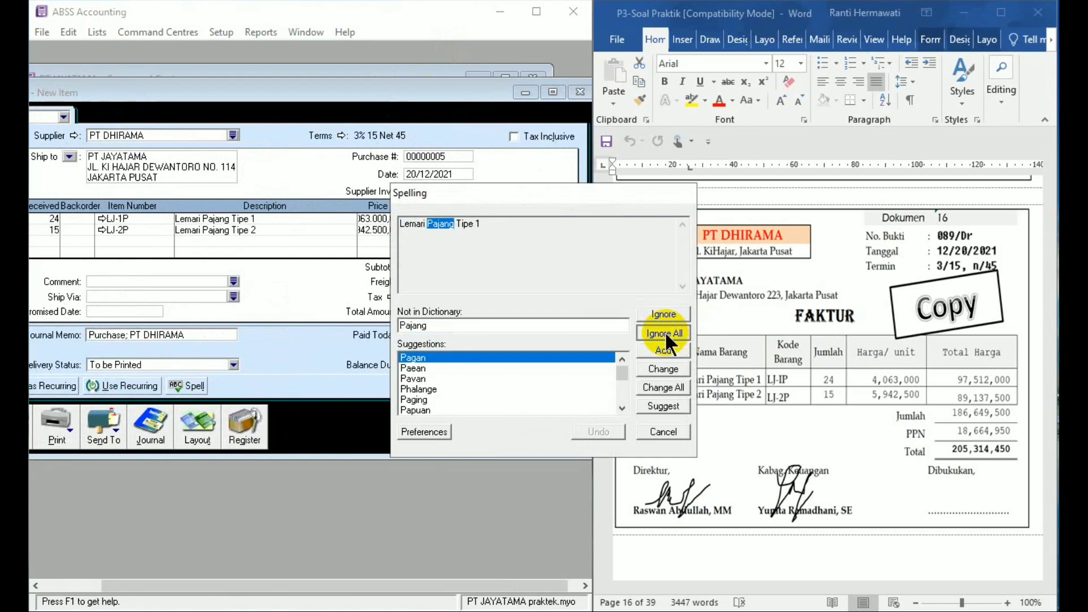
pyautogui.click(666, 334)
pyautogui.click(666, 334)
pyautogui.click(666, 334)
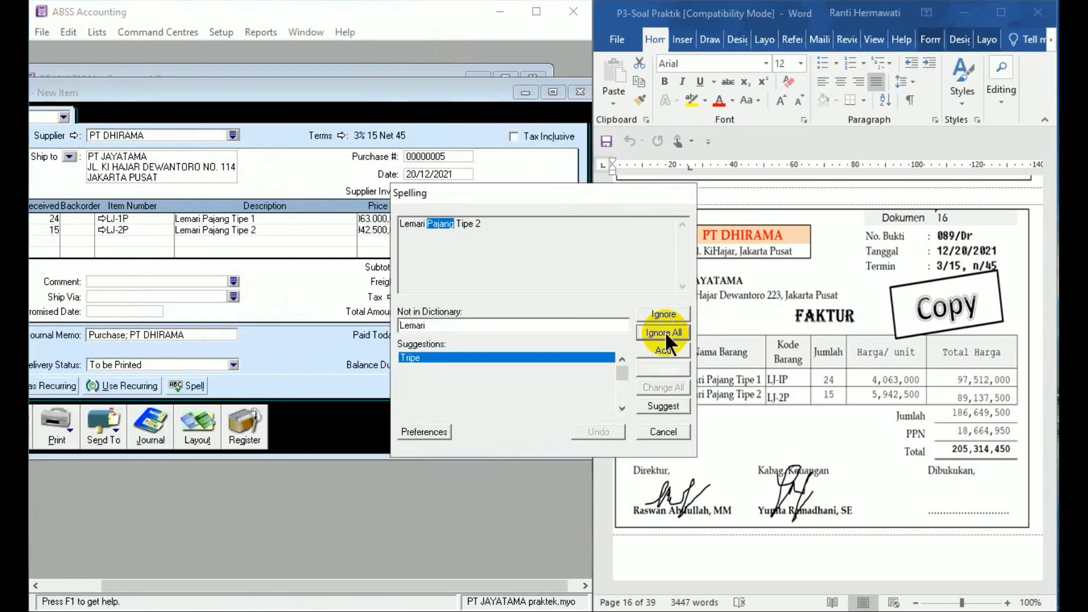
pyautogui.click(665, 331)
pyautogui.click(559, 437)
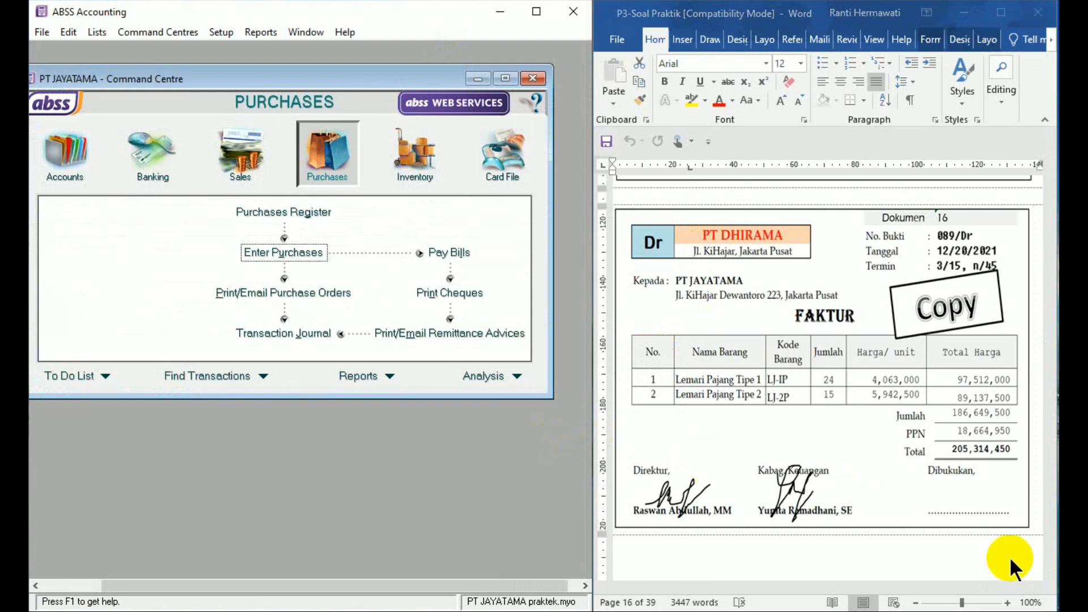
# - Switch to Word and bring Dokumen 17, the memorial 01/BM, into view
pyautogui.click(1052, 547)
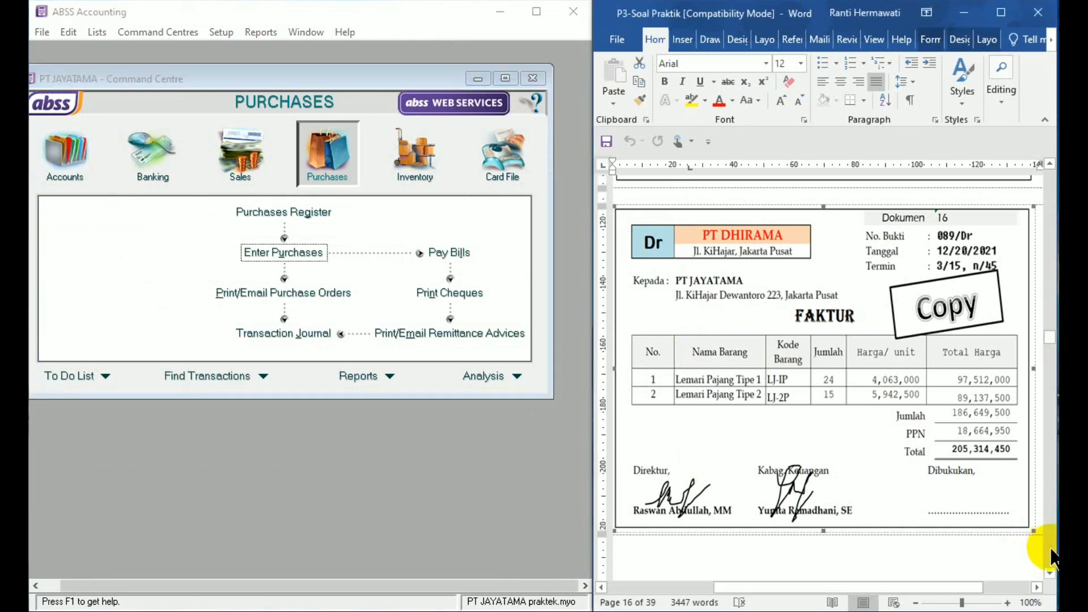
pyautogui.click(1022, 561)
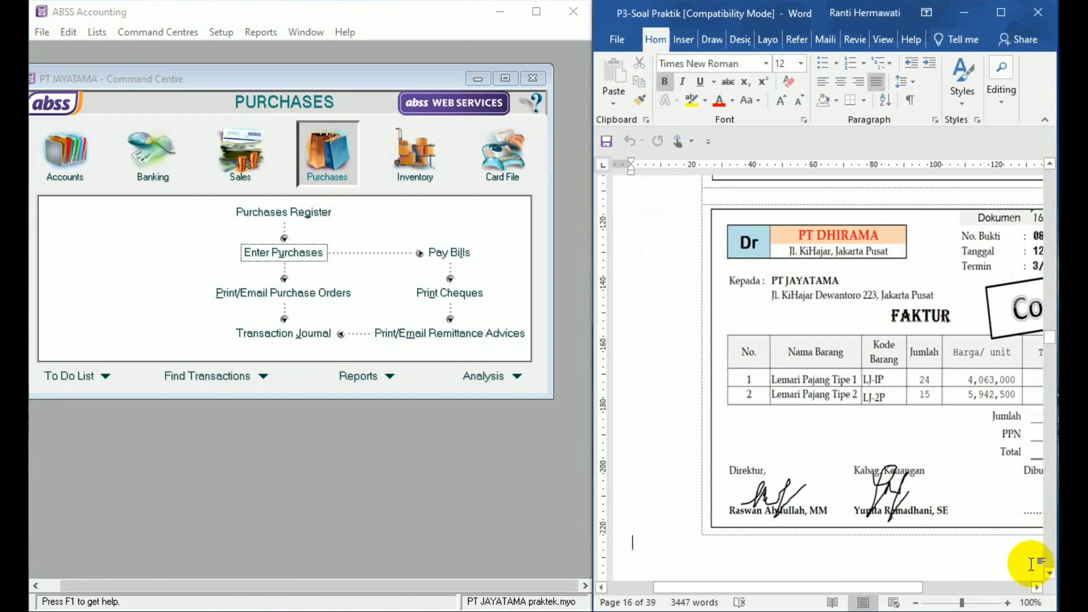
pyautogui.moveTo(911, 588); pyautogui.dragTo(966, 590)
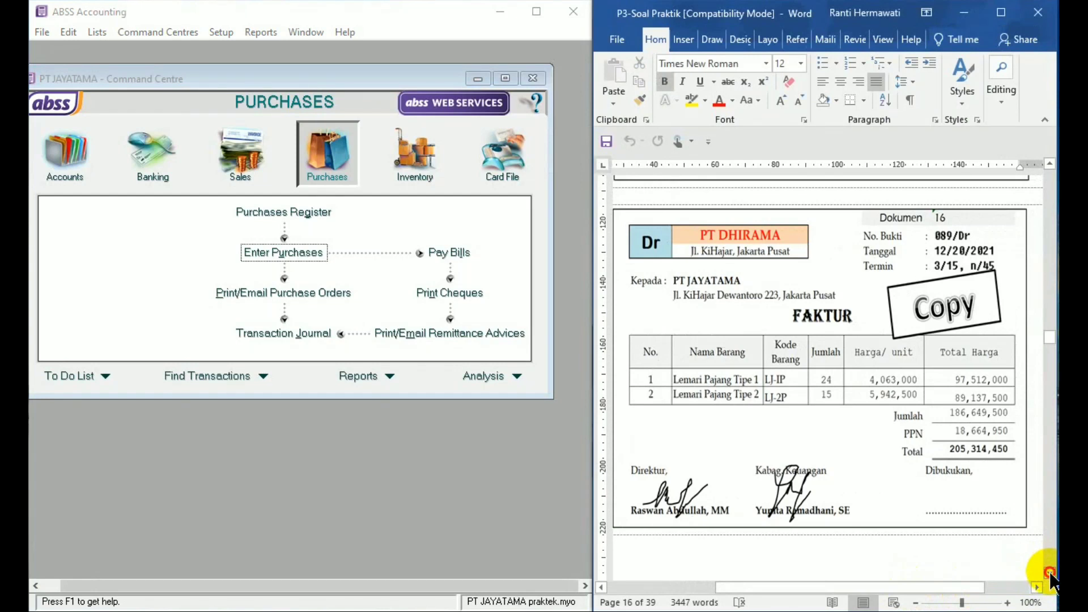
pyautogui.click(1050, 572)
pyautogui.moveTo(1050, 573); pyautogui.dragTo(1050, 572)
pyautogui.click(473, 582)
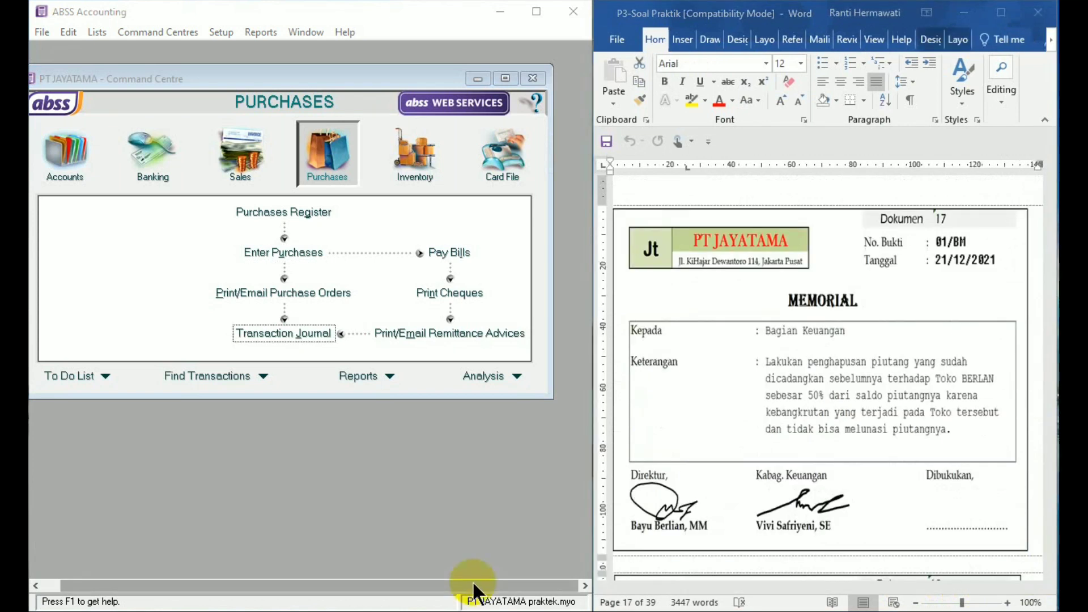
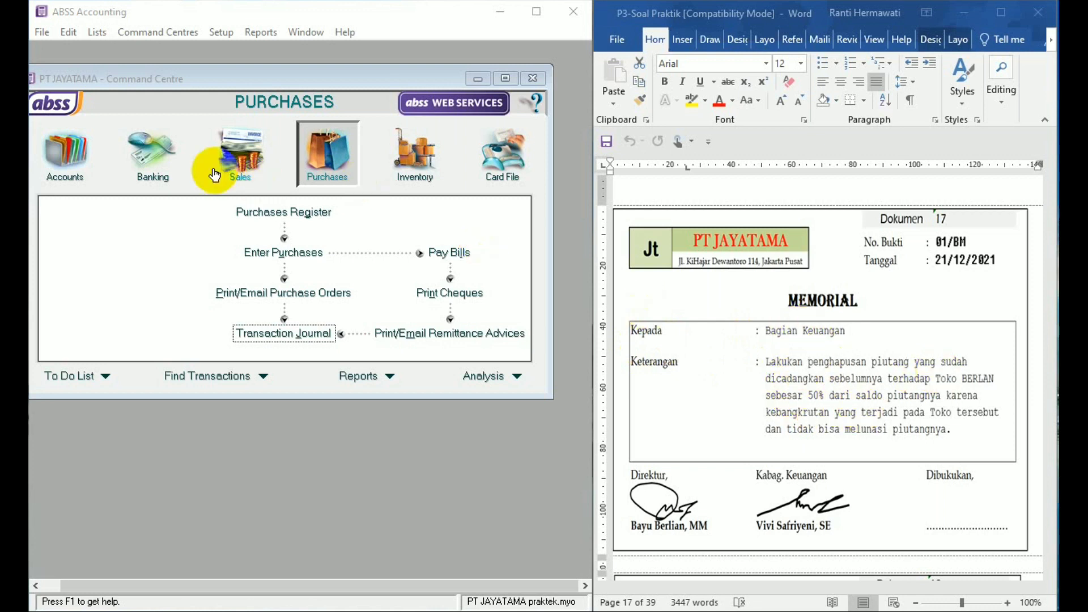
# - Check TOKO BERLIAN's amount due in the customer balances summary, and close the summary
pyautogui.click(221, 31)
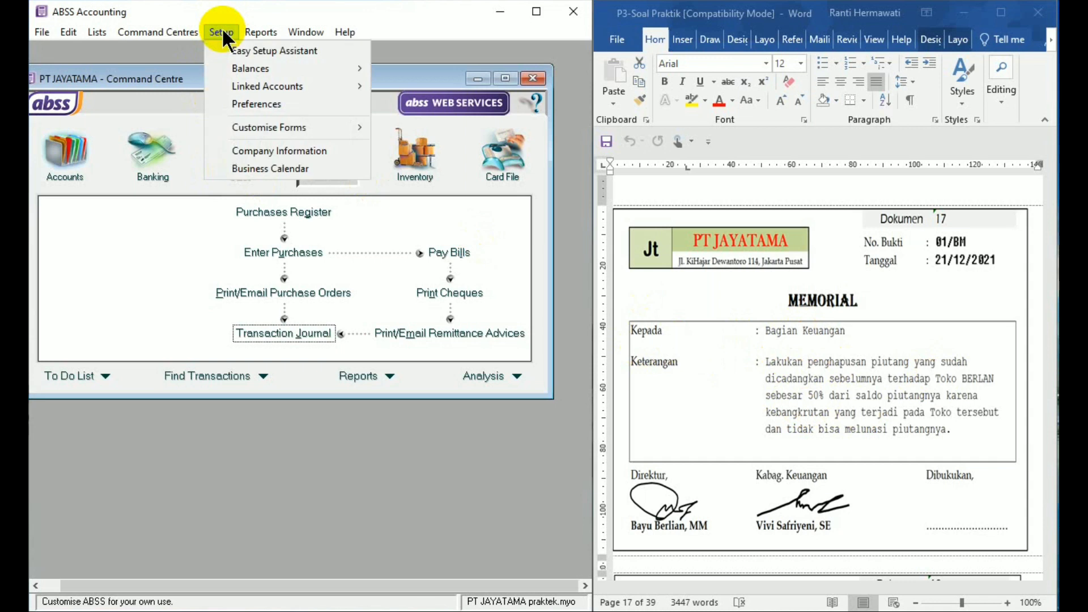
pyautogui.moveTo(257, 67)
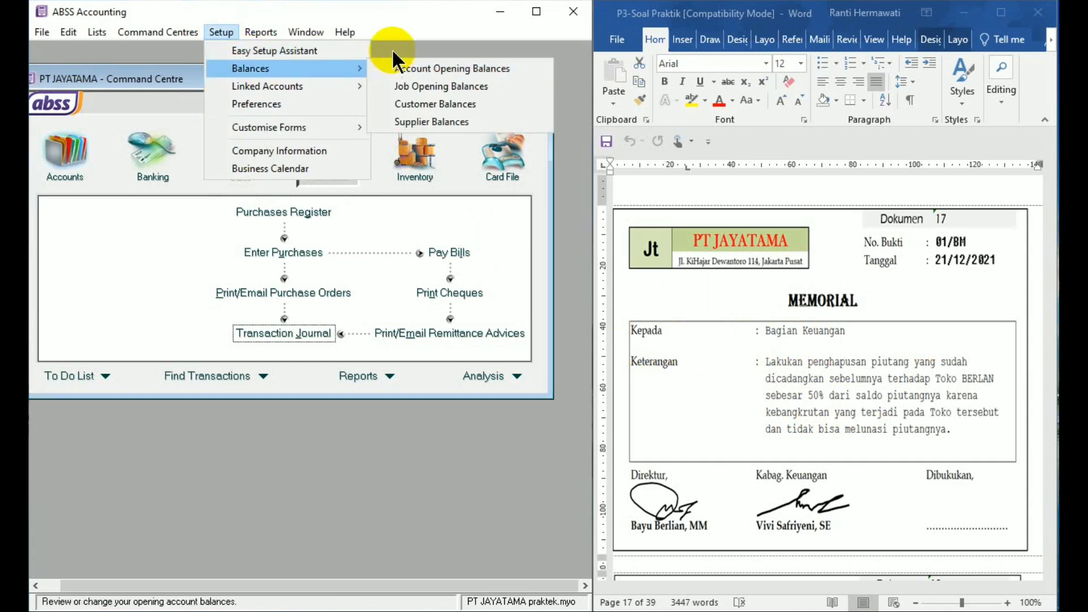
pyautogui.click(393, 48)
pyautogui.click(220, 32)
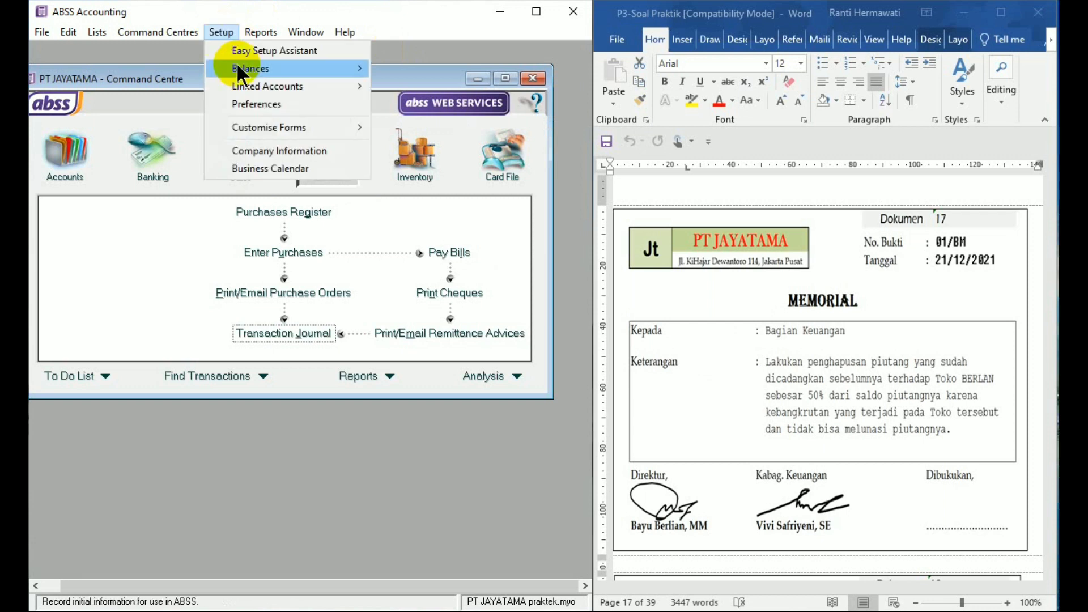
pyautogui.moveTo(250, 70)
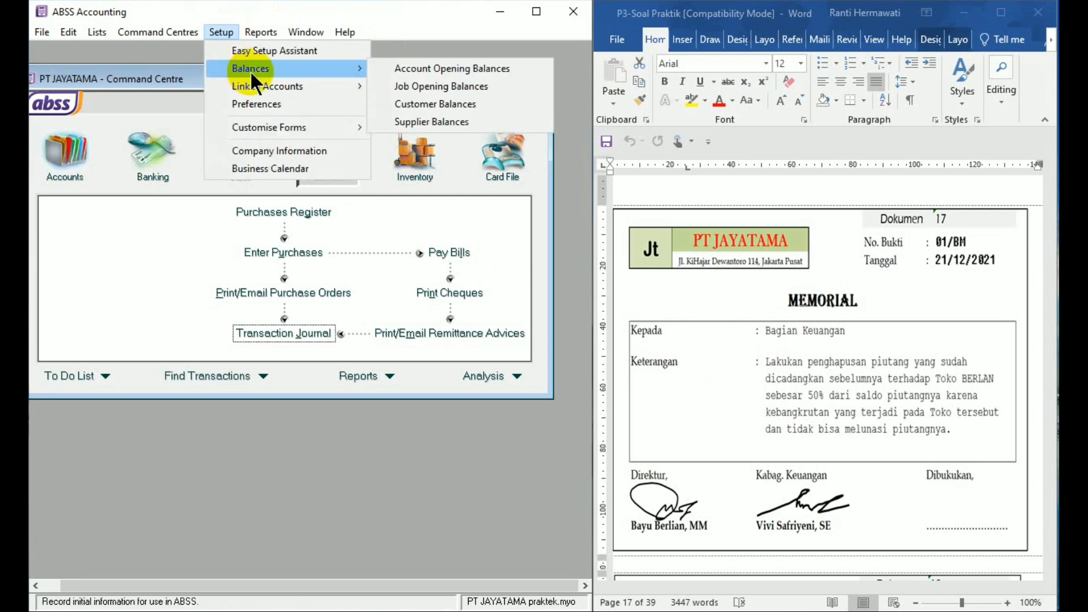
pyautogui.click(398, 102)
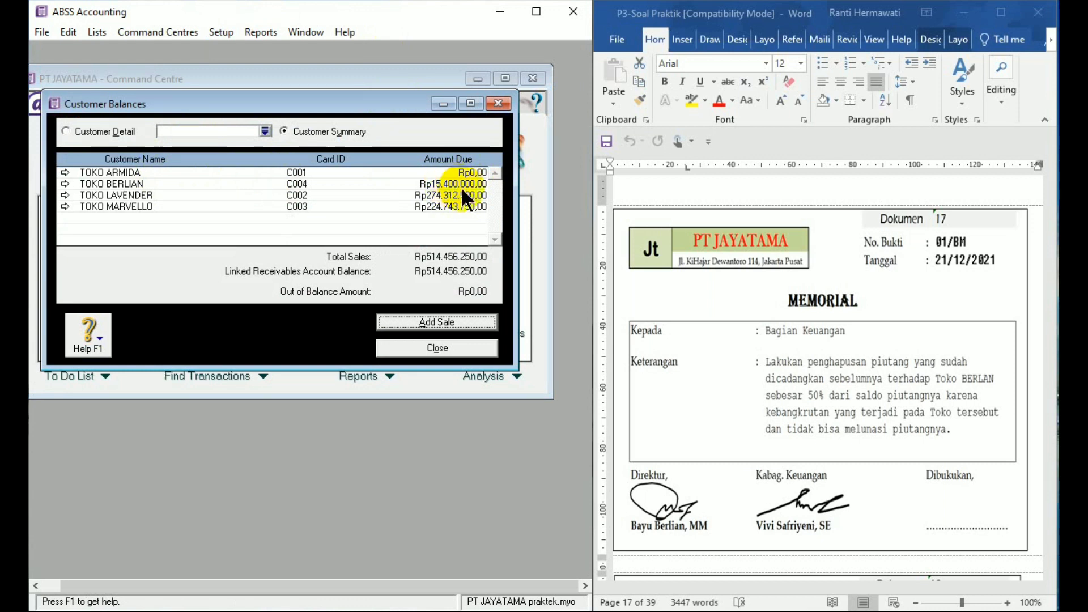
pyautogui.click(444, 348)
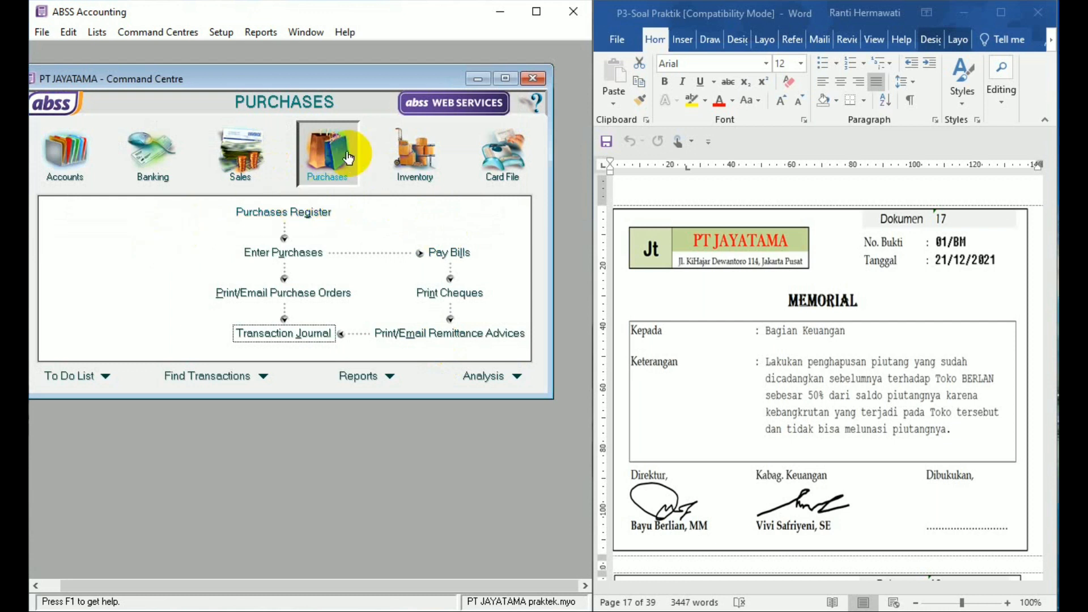
# - Start a new sales invoice for customer TOKO BERLIAN
pyautogui.click(244, 173)
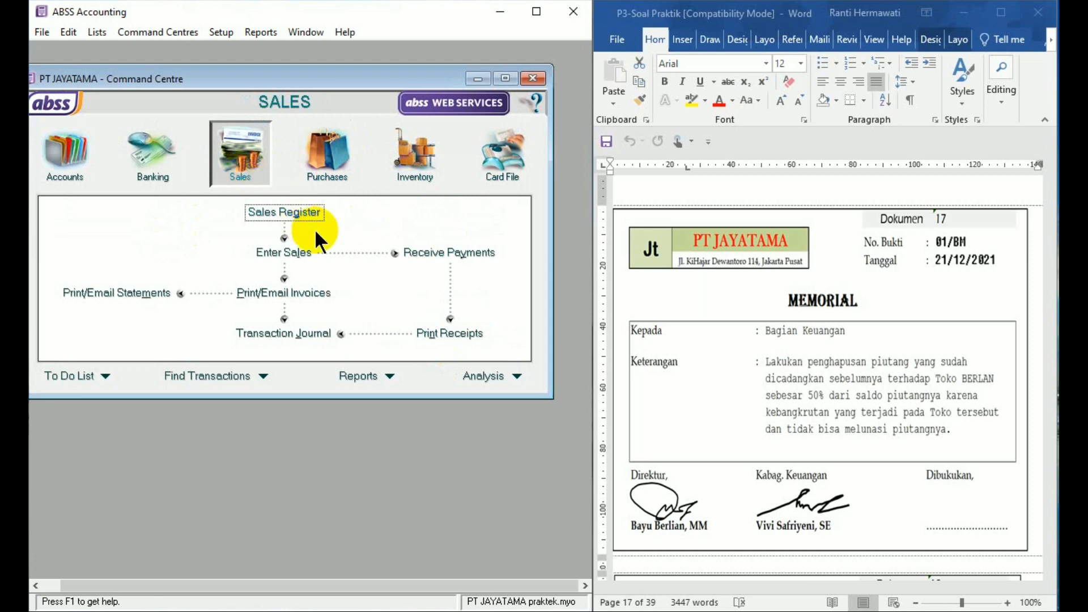
pyautogui.click(293, 255)
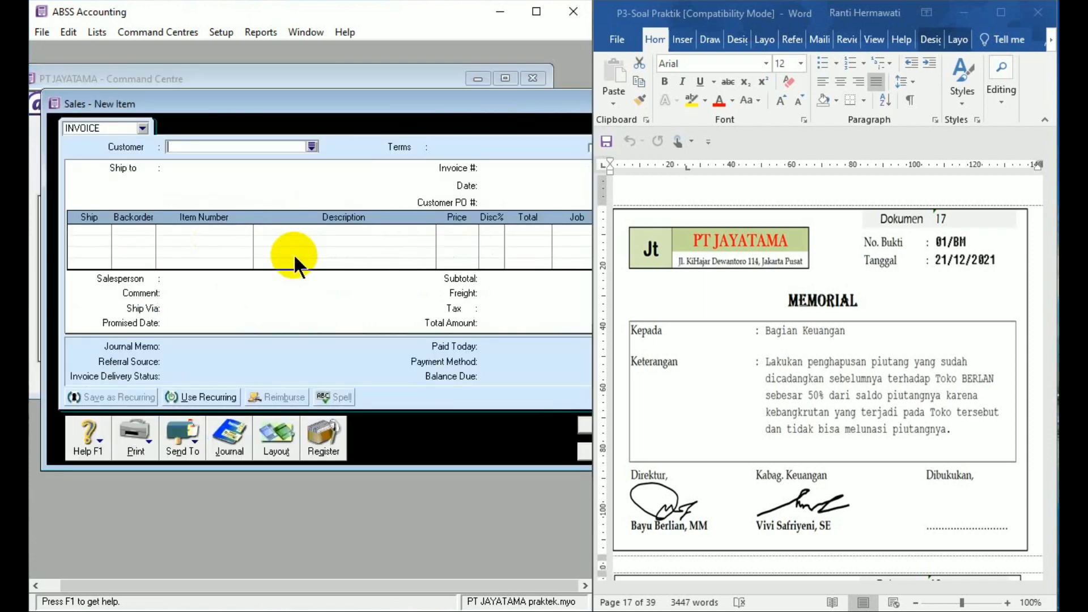
pyautogui.click(236, 146)
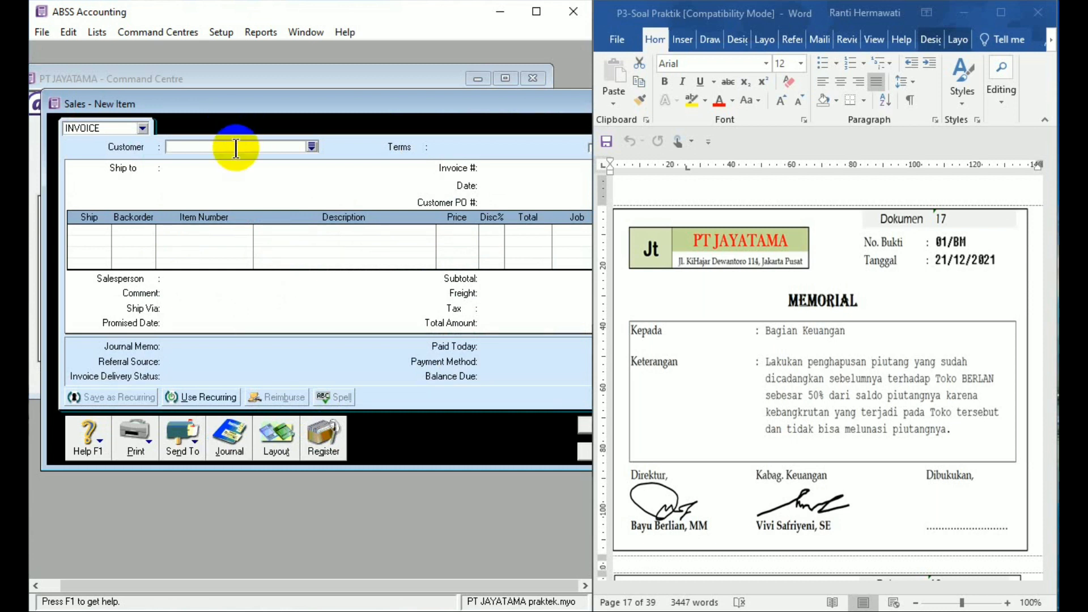
pyautogui.write('TOKO BERLIAN')
pyautogui.press('Tab')
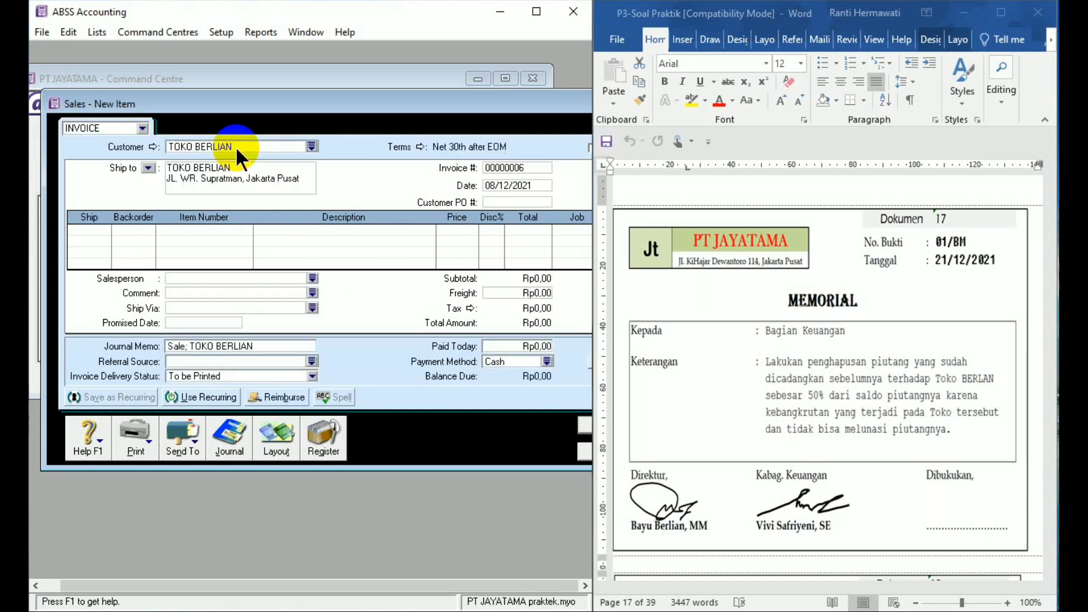
# - Set the invoice's credit terms so that payment is due C.O.D
pyautogui.click(419, 145)
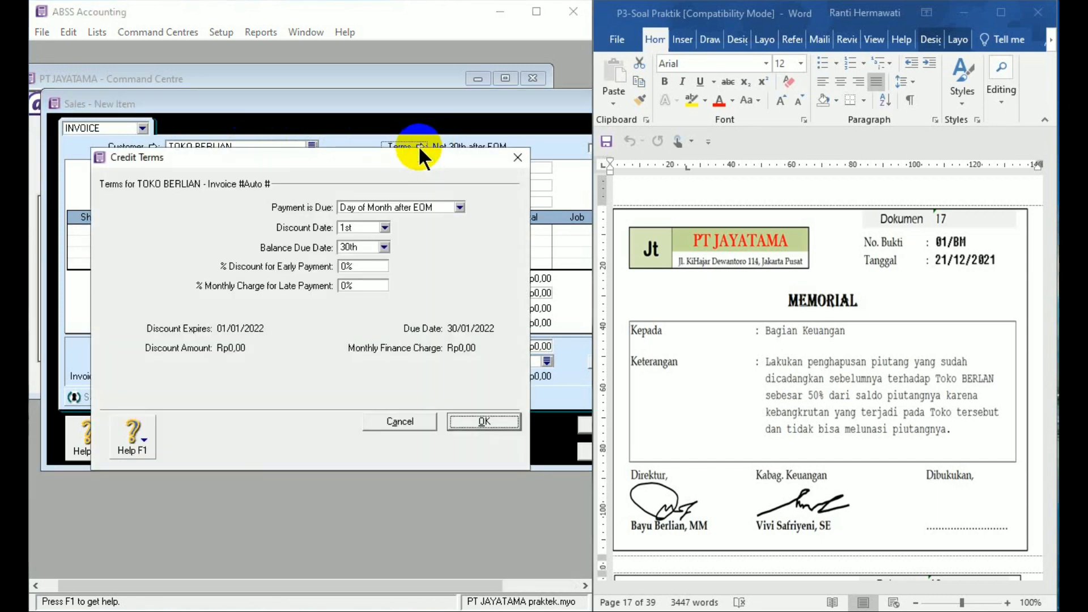
pyautogui.click(403, 208)
pyautogui.click(392, 223)
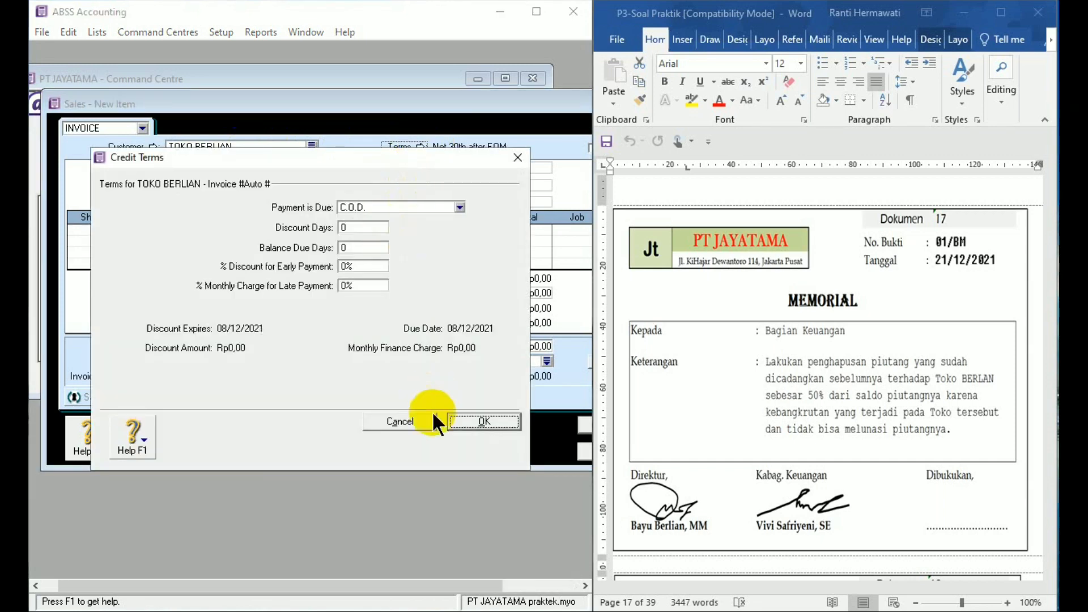
pyautogui.click(460, 422)
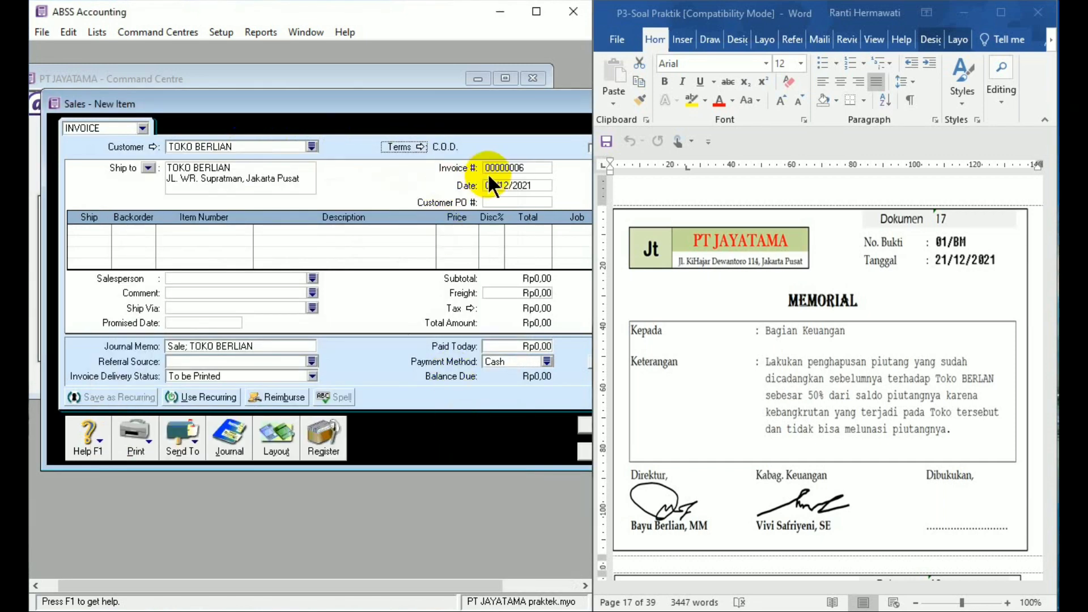
# - Set the invoice number to 01/BM and enter 21/12/21 as the invoice date
pyautogui.click(520, 164)
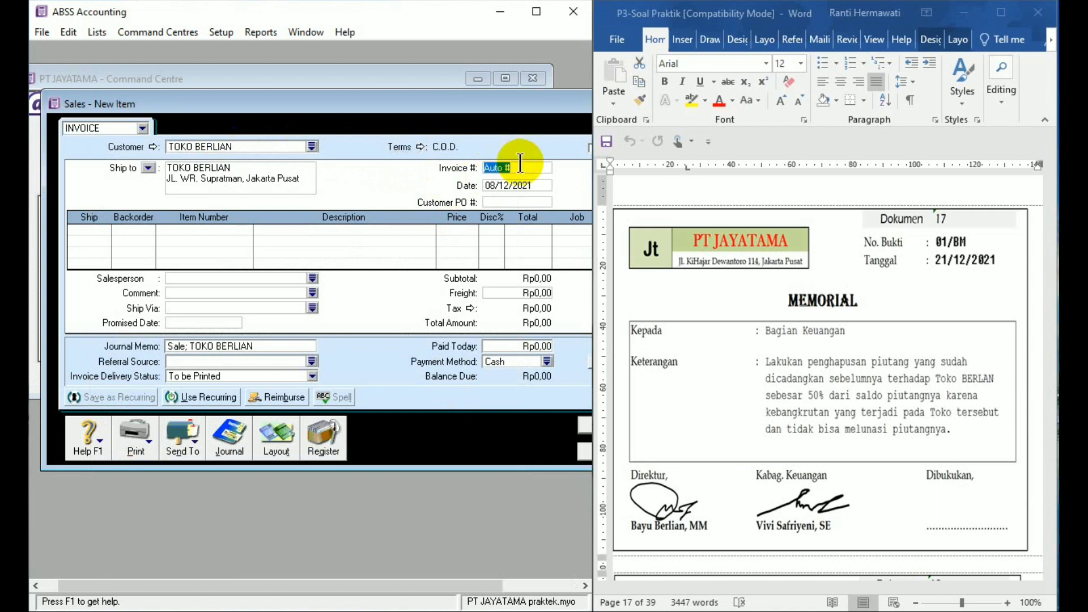
pyautogui.write('01/BM')
pyautogui.click(521, 185)
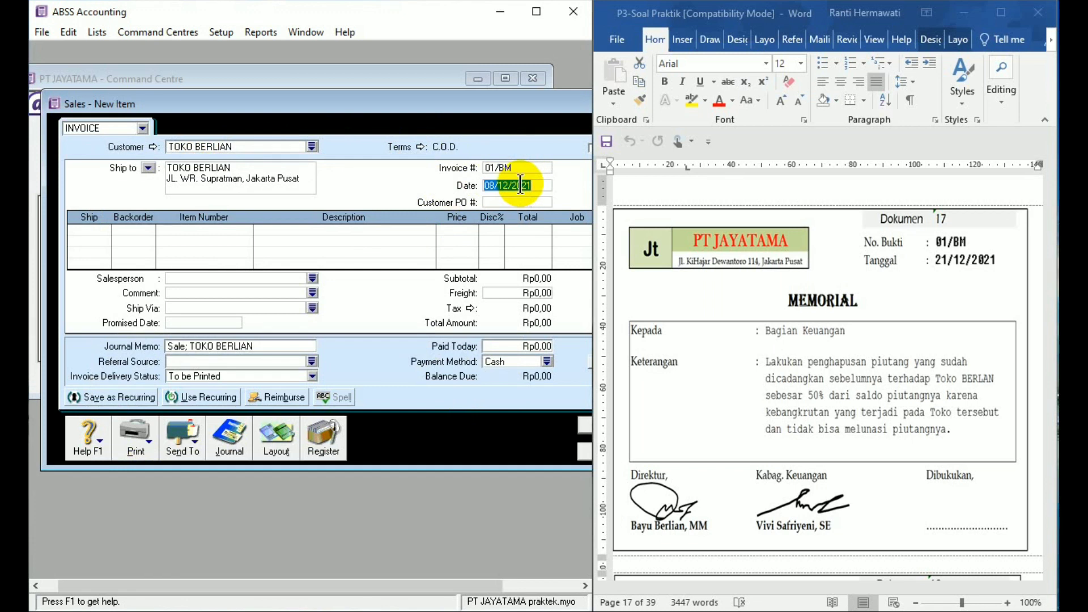
pyautogui.write('21/12/2')
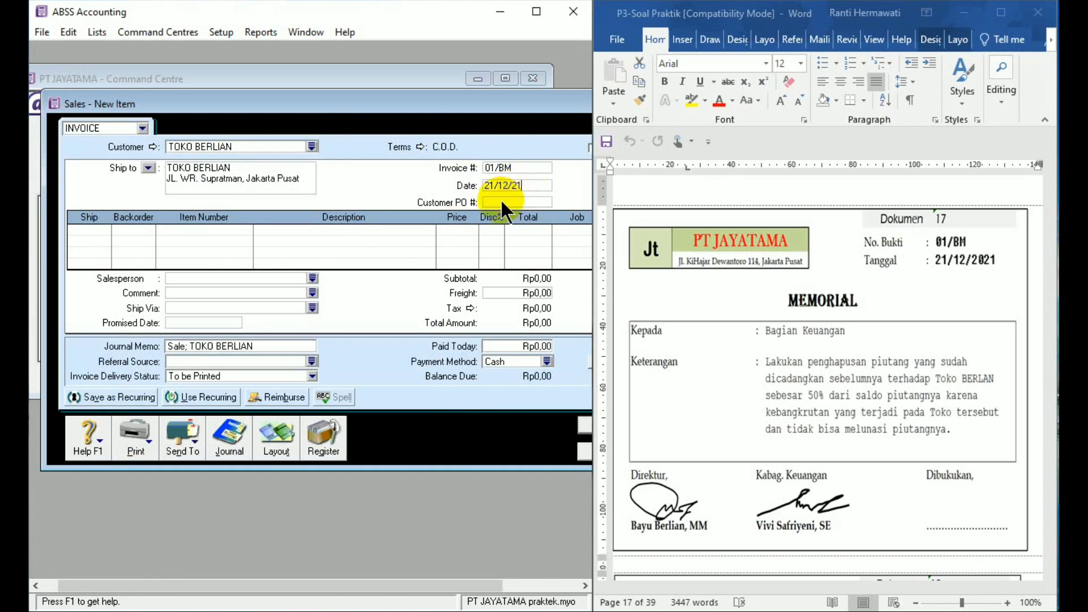
# - Widen the accounting window beside the Word document and switch the TOKO BERLIAN invoice to the Service layout
pyautogui.moveTo(594, 133); pyautogui.dragTo(619, 141)
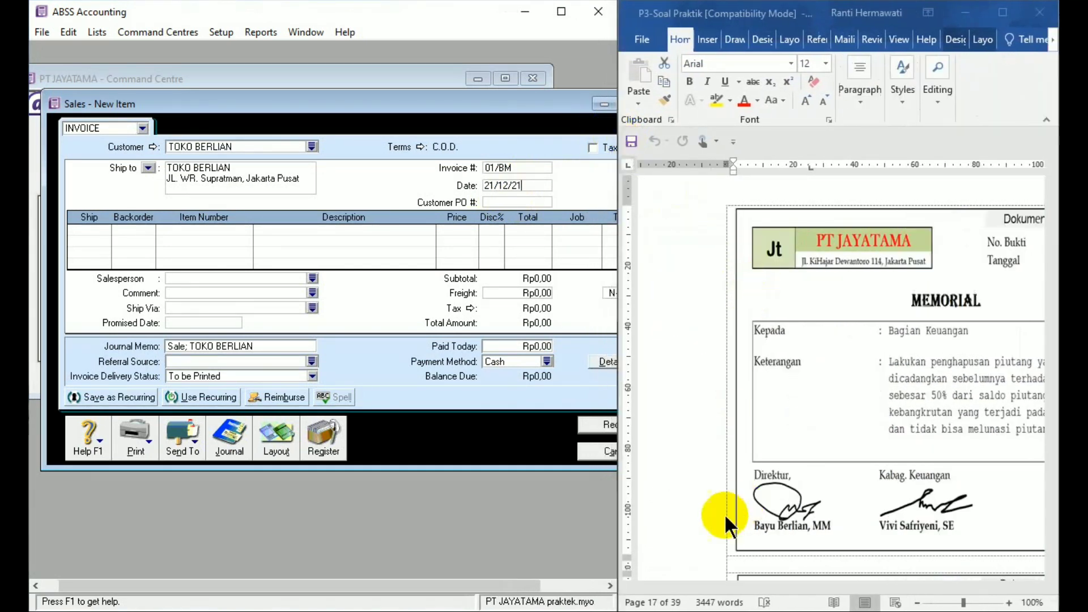
pyautogui.click(726, 517)
pyautogui.moveTo(721, 586); pyautogui.dragTo(781, 589)
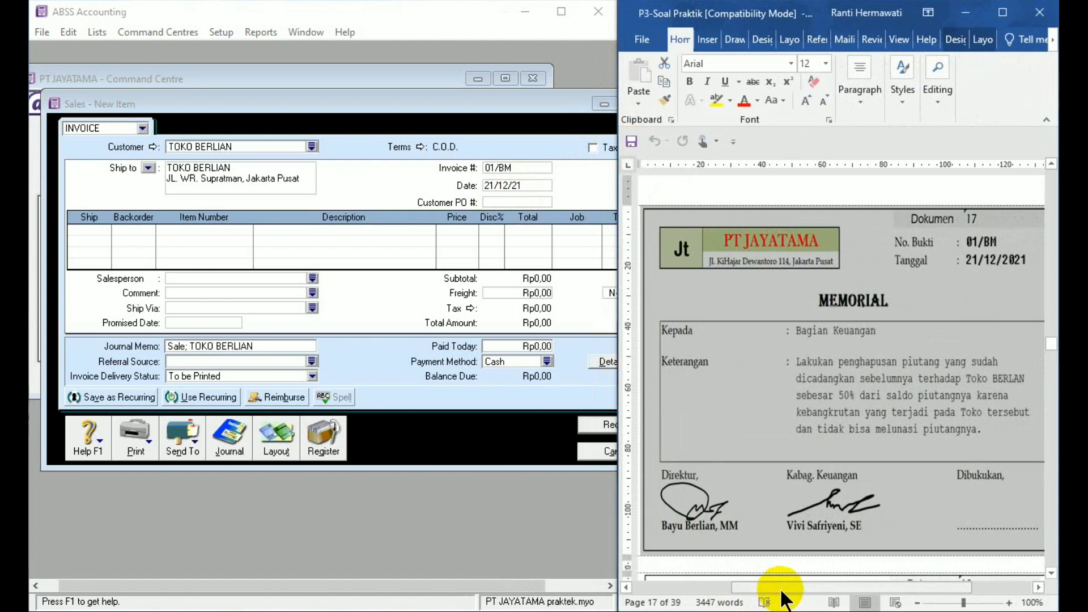
pyautogui.click(285, 440)
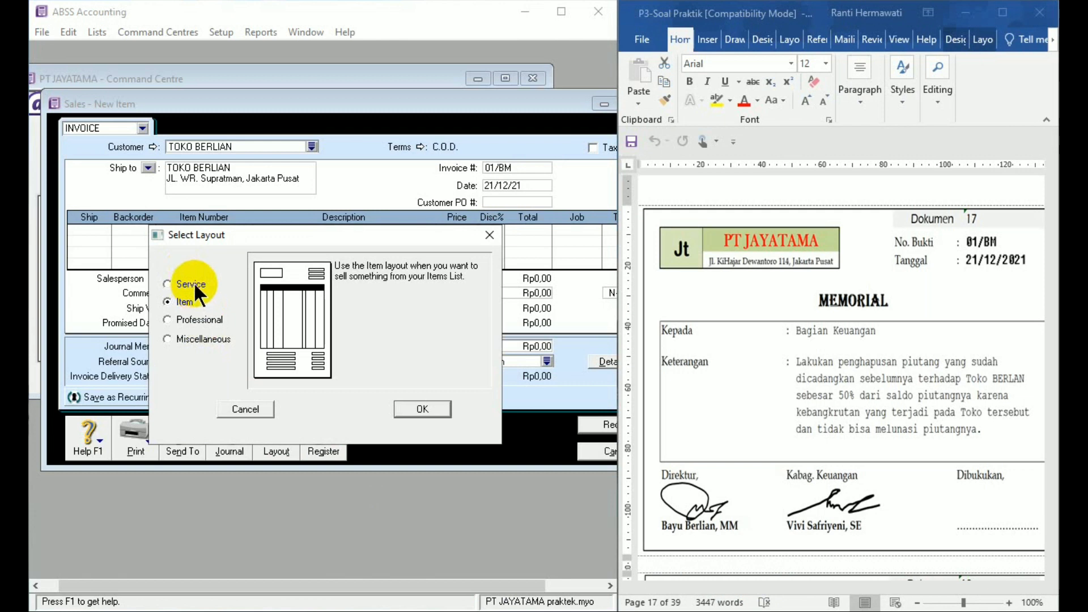
pyautogui.click(193, 281)
pyautogui.click(396, 409)
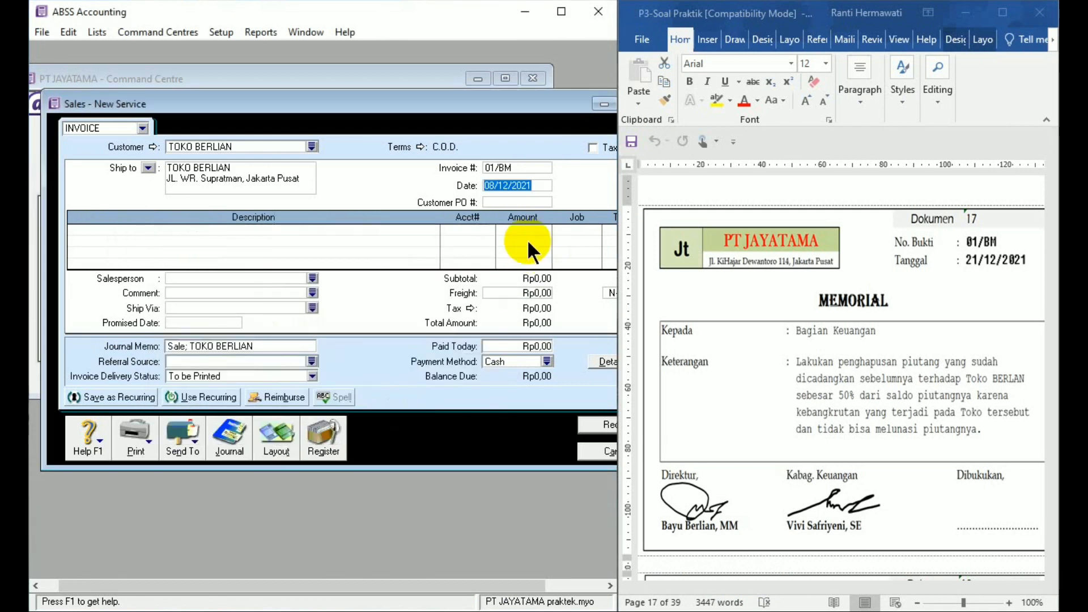
# - Describe the first invoice line as "Penghapusan piutang TOKO BERLIAN sebesar 50% dari total piutang"
pyautogui.click(397, 226)
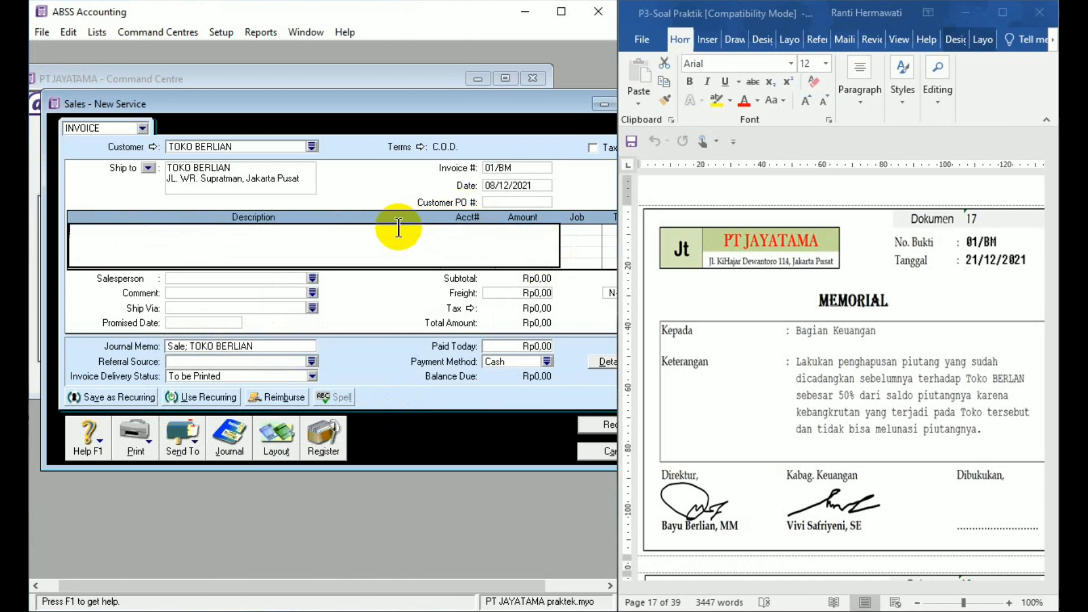
pyautogui.write('Penghapusan piutang ')
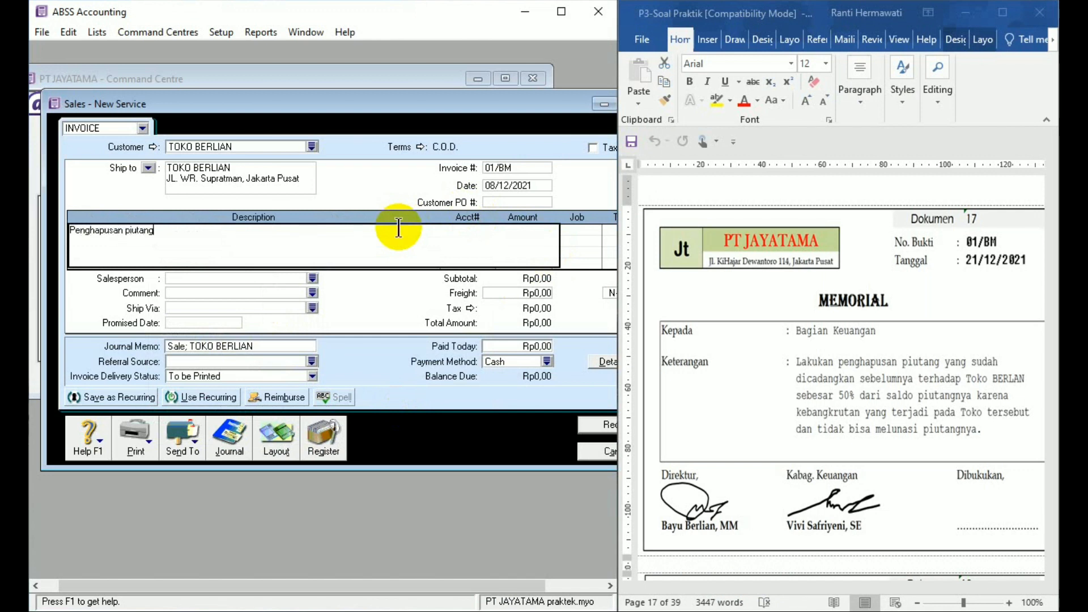
pyautogui.write('TOK')
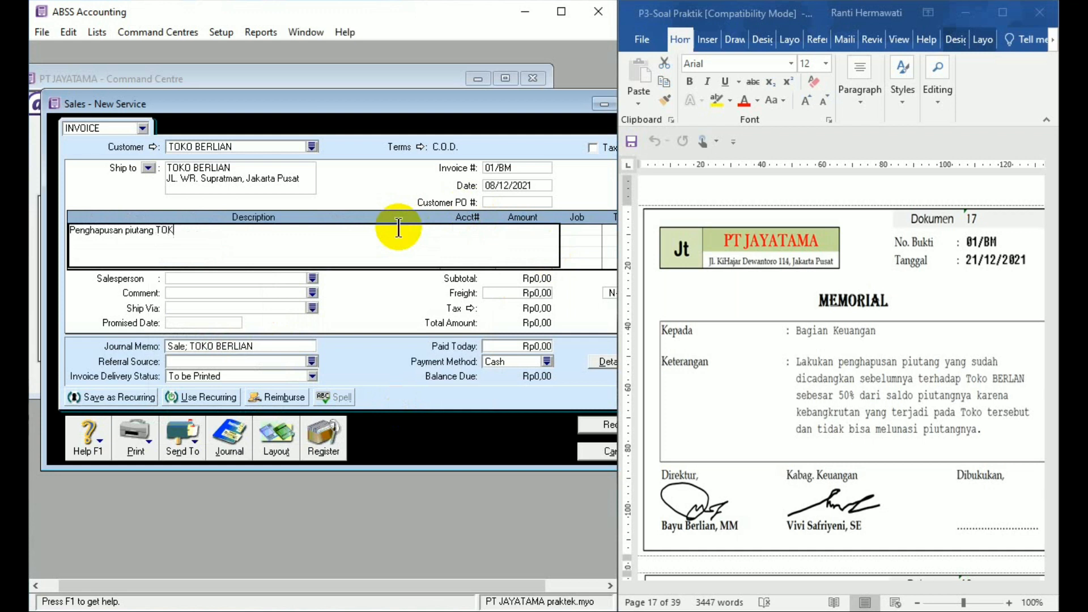
pyautogui.write('O BERLIAN sebesar 50%')
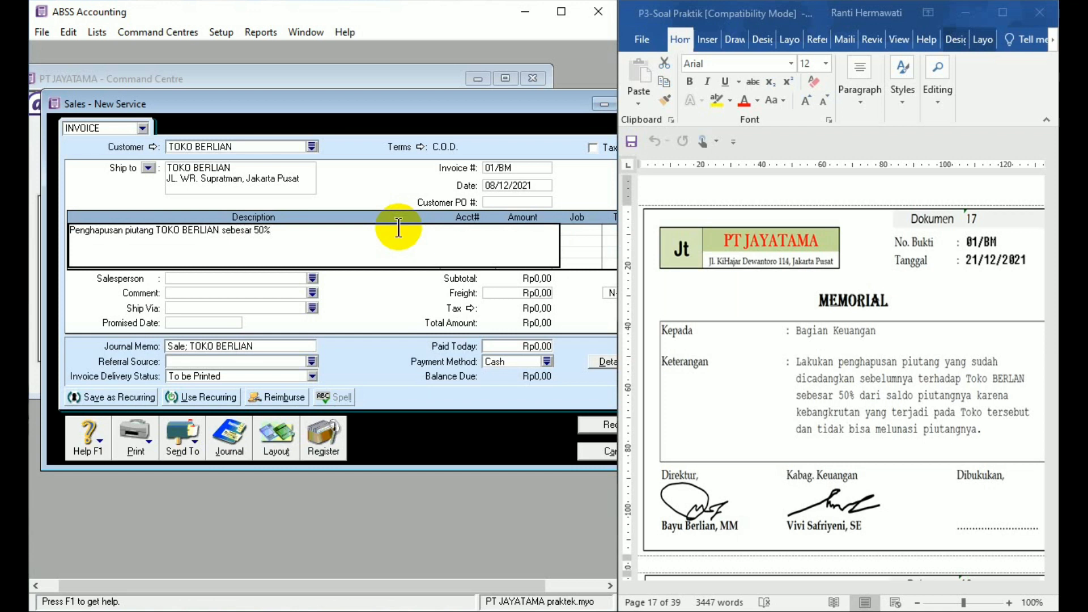
pyautogui.write(' dari total piutang')
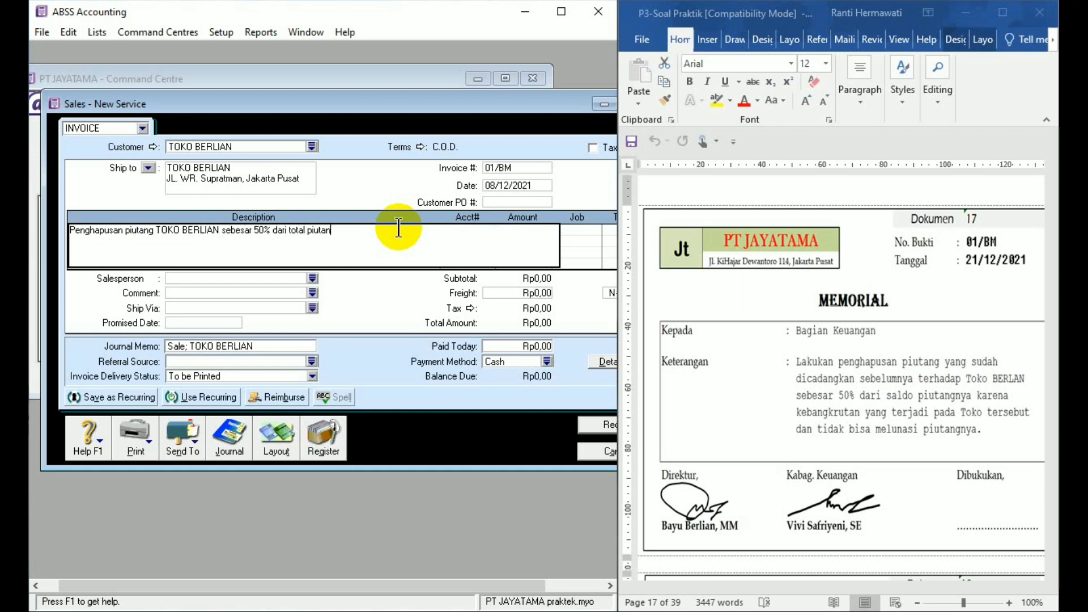
pyautogui.press('Tab')
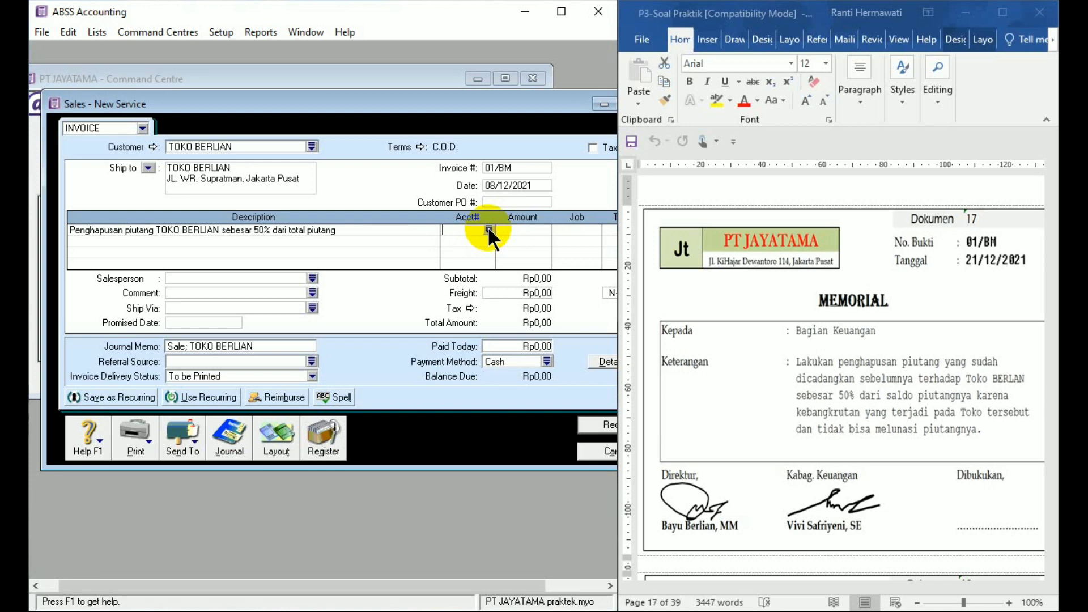
# - Allocate the write-off line to account 6-1102 Uncollectible accounts, accepting the notice about the account type
pyautogui.click(488, 229)
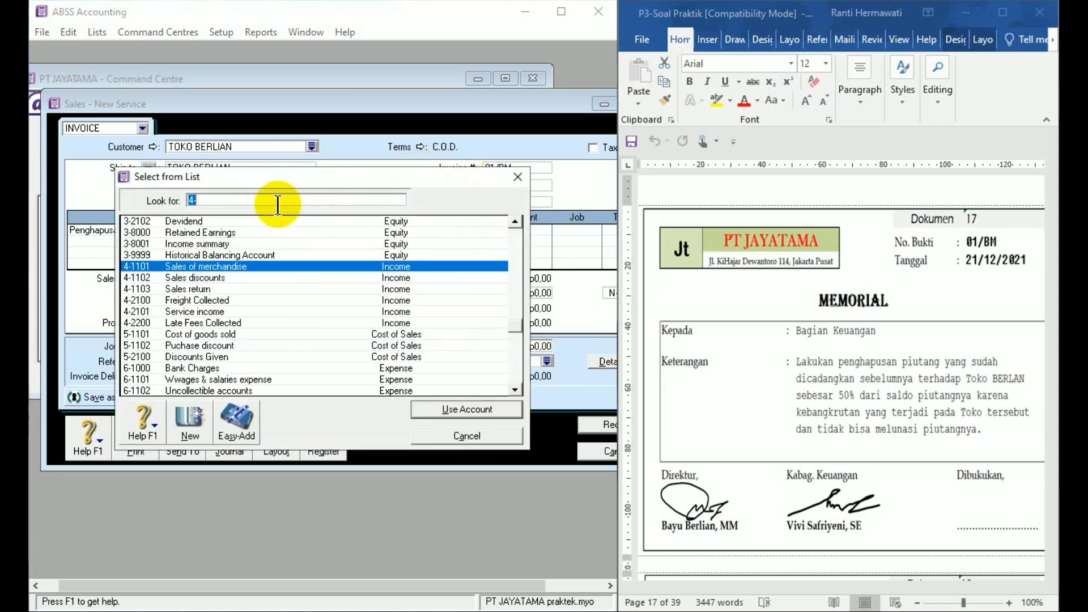
pyautogui.write('6')
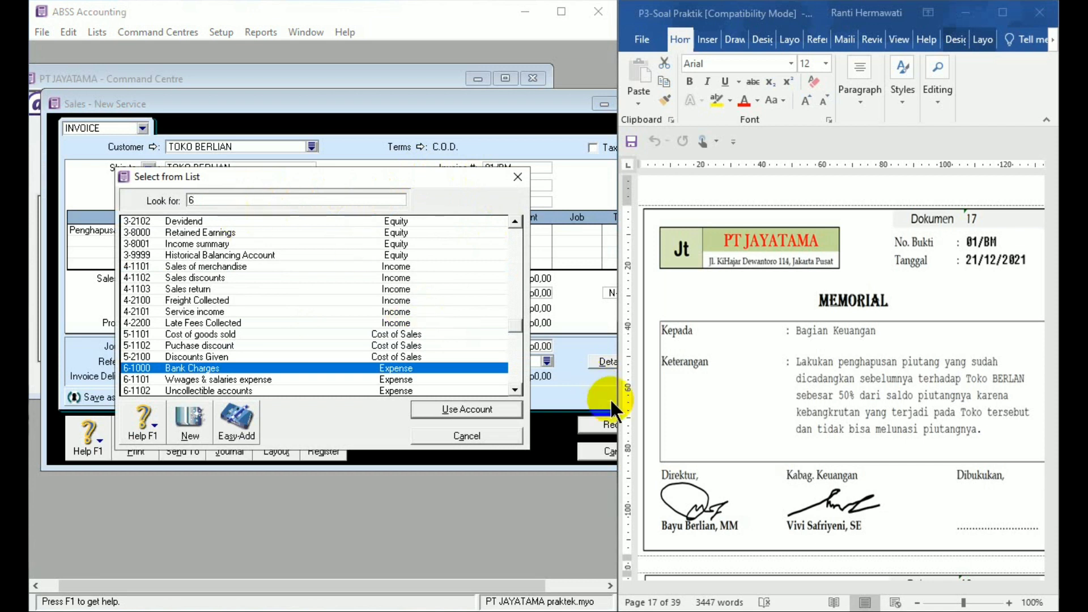
pyautogui.click(515, 388)
pyautogui.click(515, 389)
pyautogui.click(515, 388)
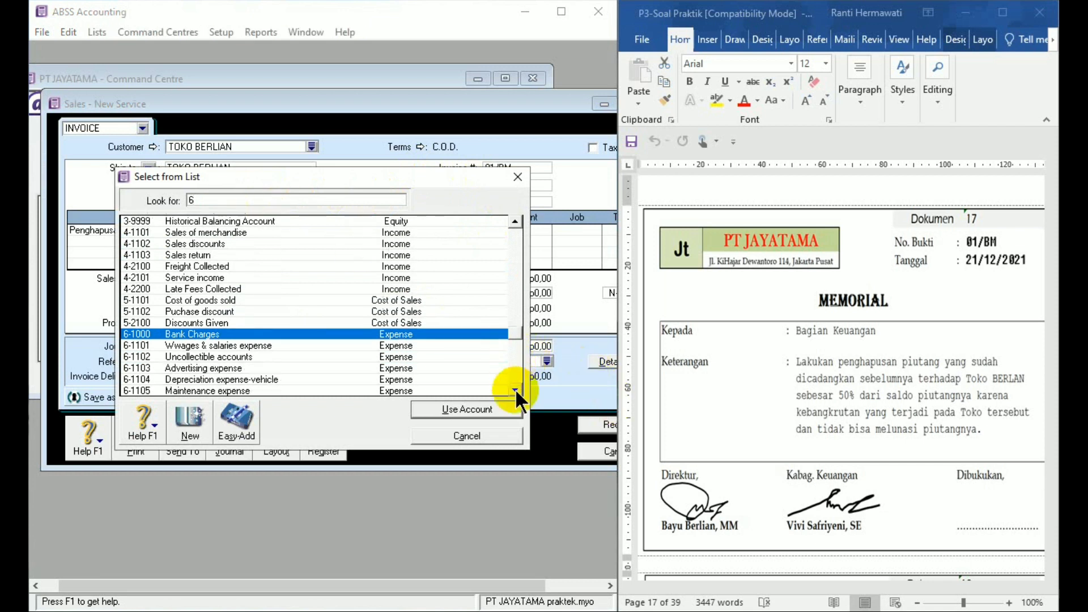
pyautogui.doubleClick(245, 352)
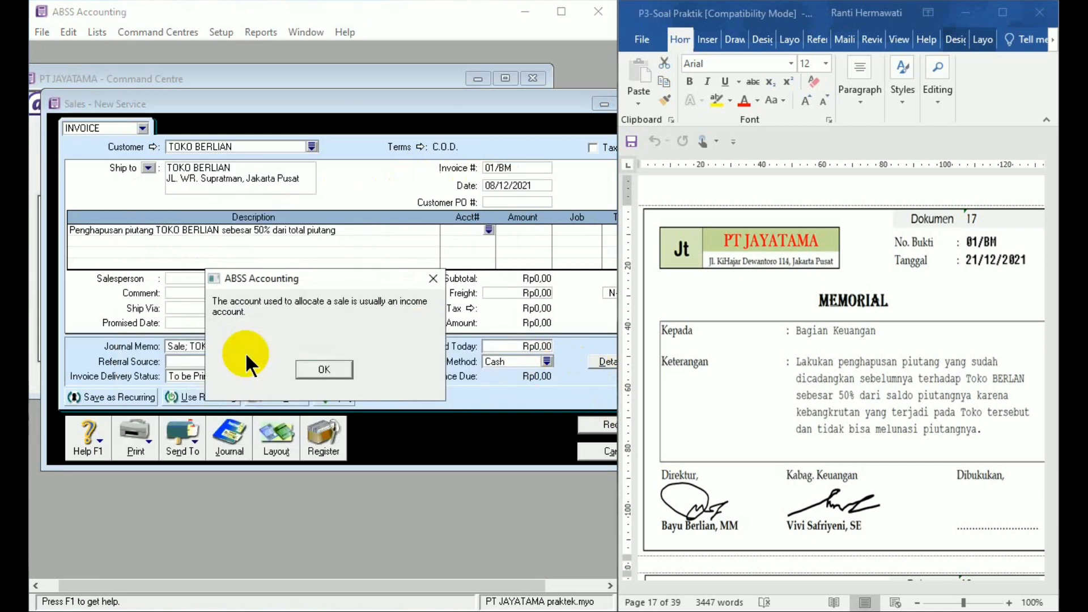
pyautogui.click(318, 369)
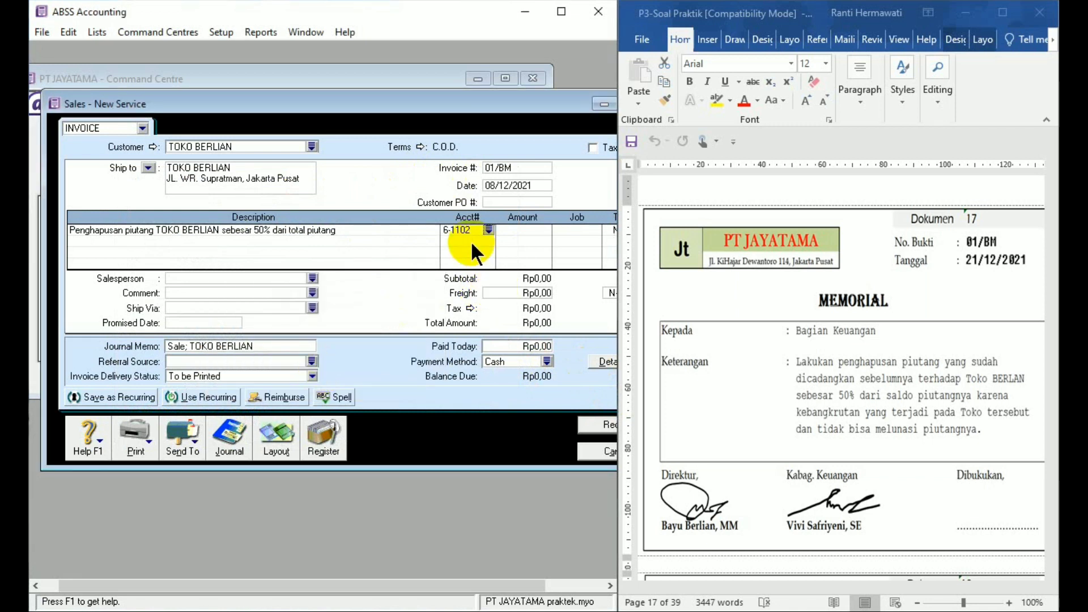
# - Enter -7700000 as the amount of the write-off line
pyautogui.click(506, 229)
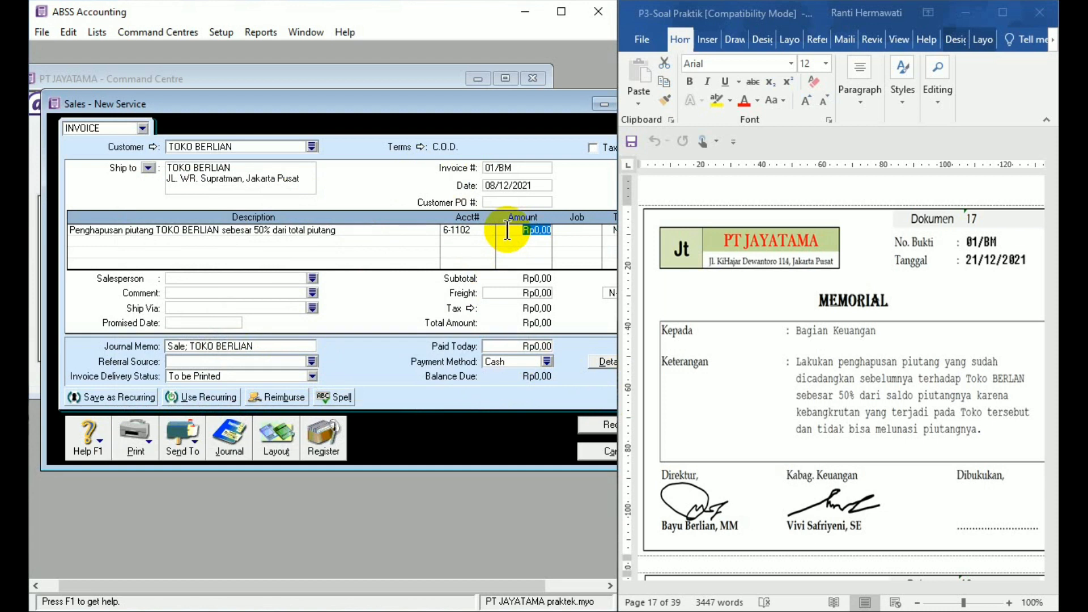
pyautogui.press('BackSpace')
pyautogui.write('-7700000')
pyautogui.press('Tab')
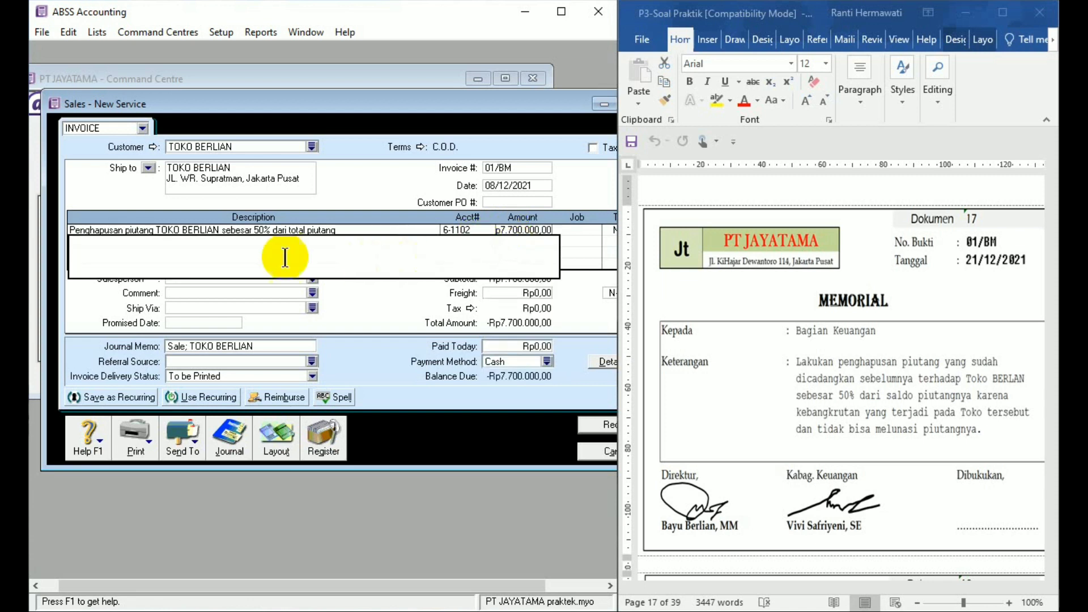
pyautogui.click(472, 227)
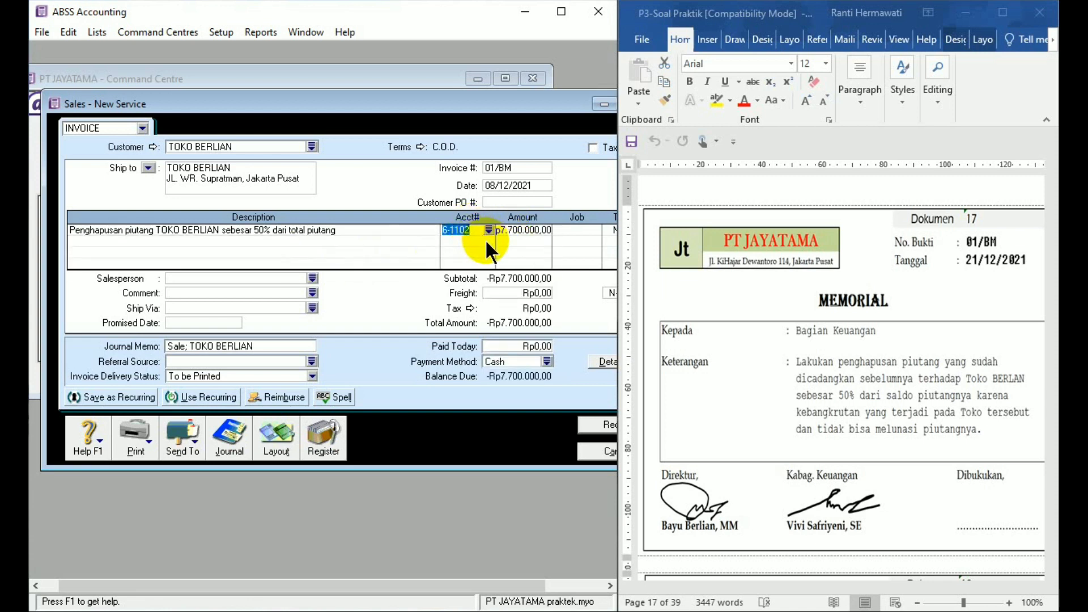
pyautogui.click(486, 241)
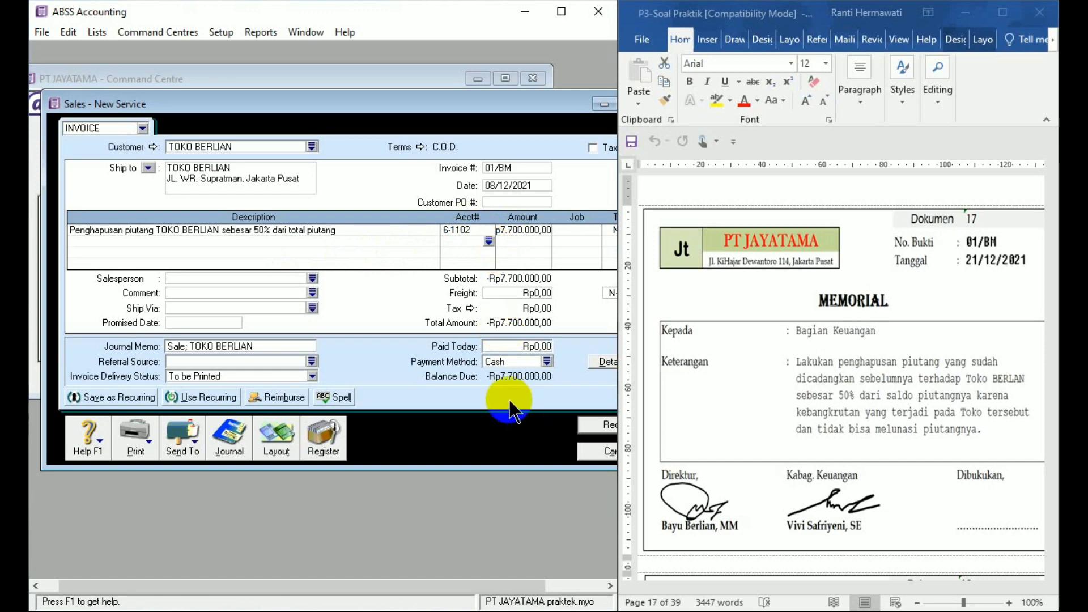
# - Review the recap of the journal entry for the TOKO BERLIAN write-off invoice, then close it
pyautogui.hotkey('ctrl', 'r')
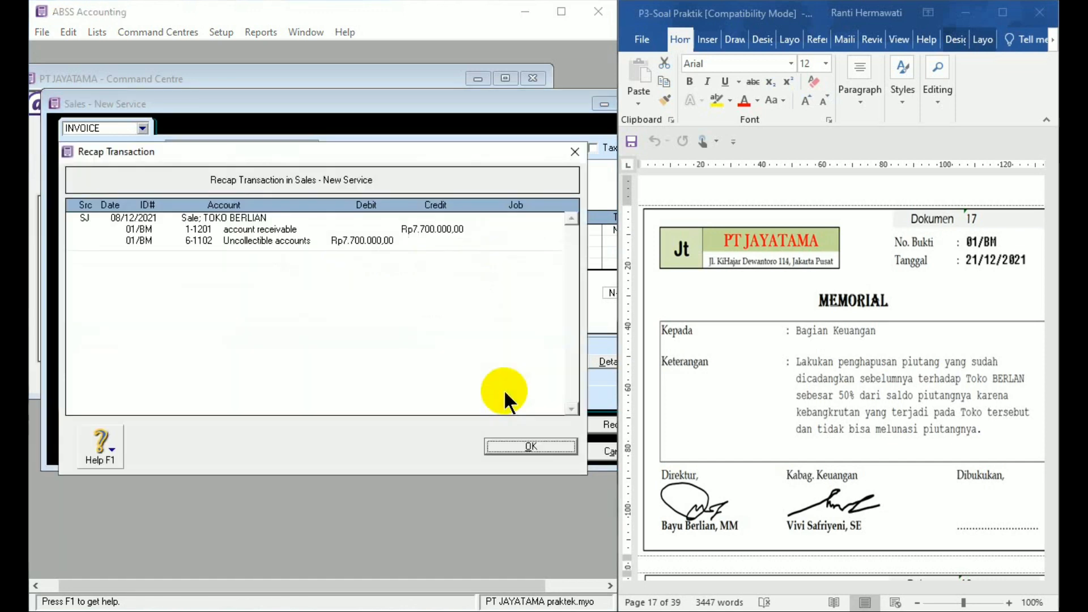
pyautogui.click(513, 446)
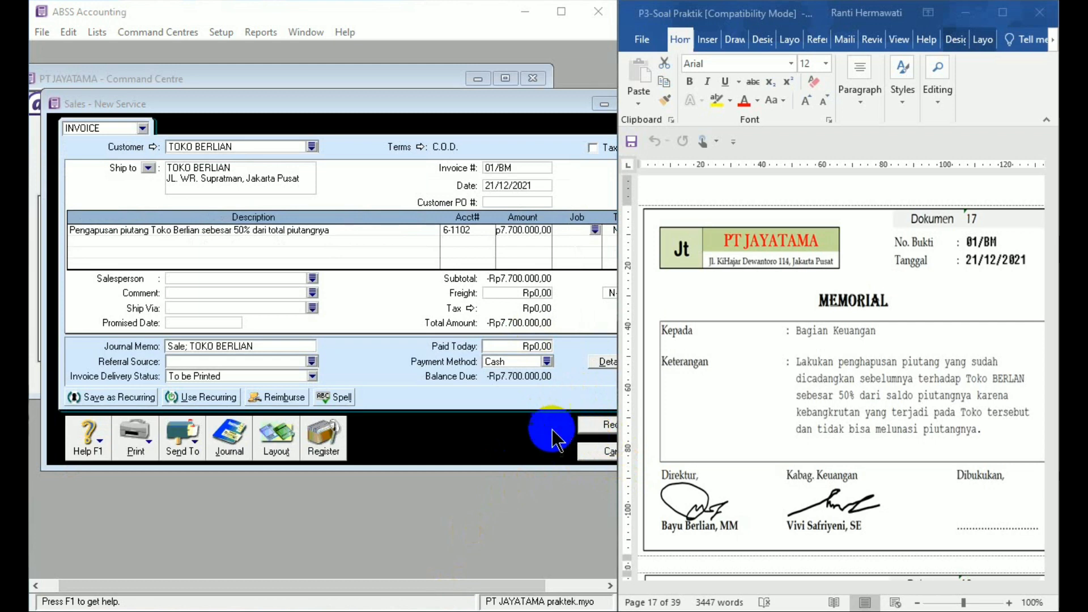
pyautogui.click(522, 391)
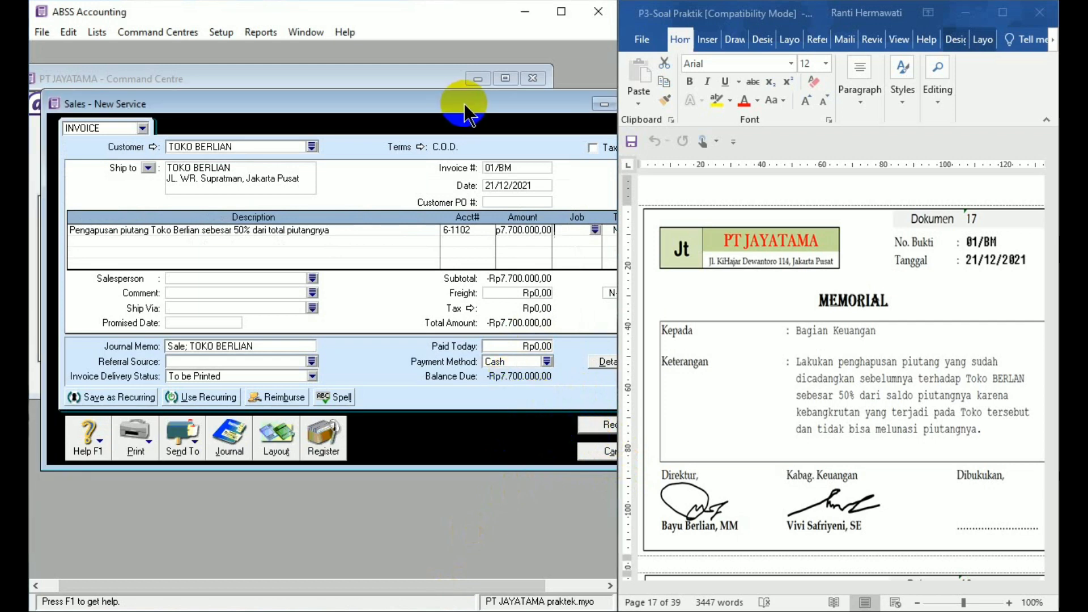
# - Record the TOKO BERLIAN write-off invoice, ignoring every word flagged by the spelling check
pyautogui.moveTo(464, 103); pyautogui.dragTo(437, 69)
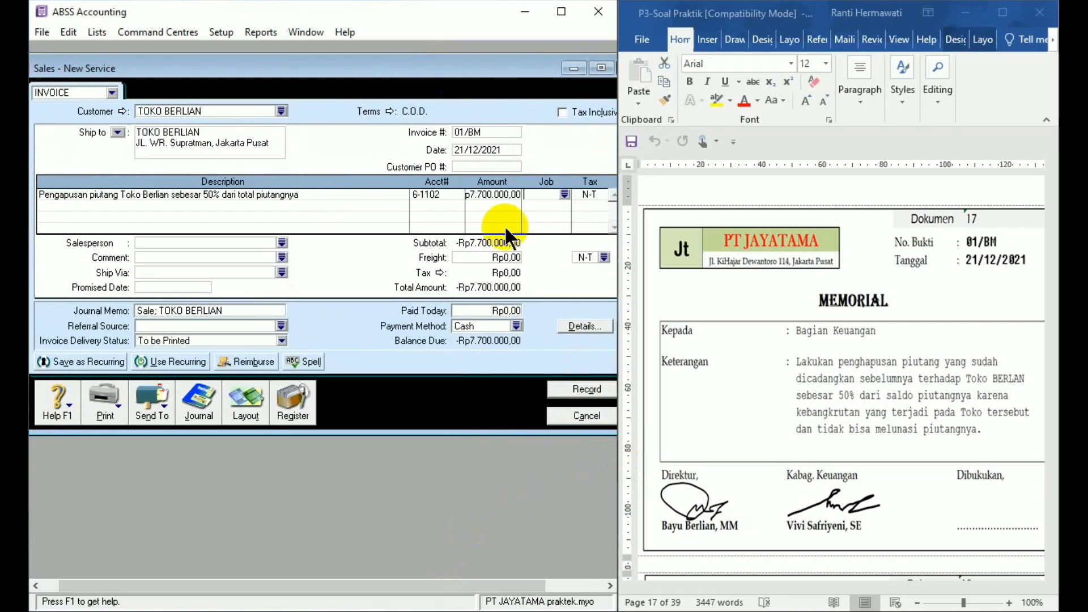
pyautogui.click(584, 389)
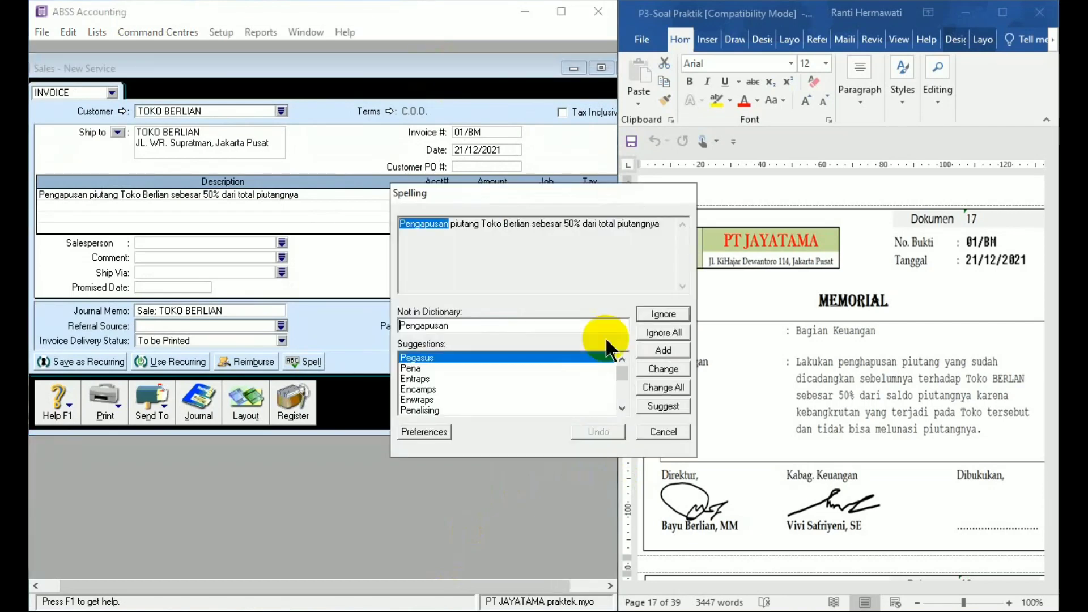
pyautogui.click(663, 332)
pyautogui.click(663, 331)
pyautogui.click(663, 330)
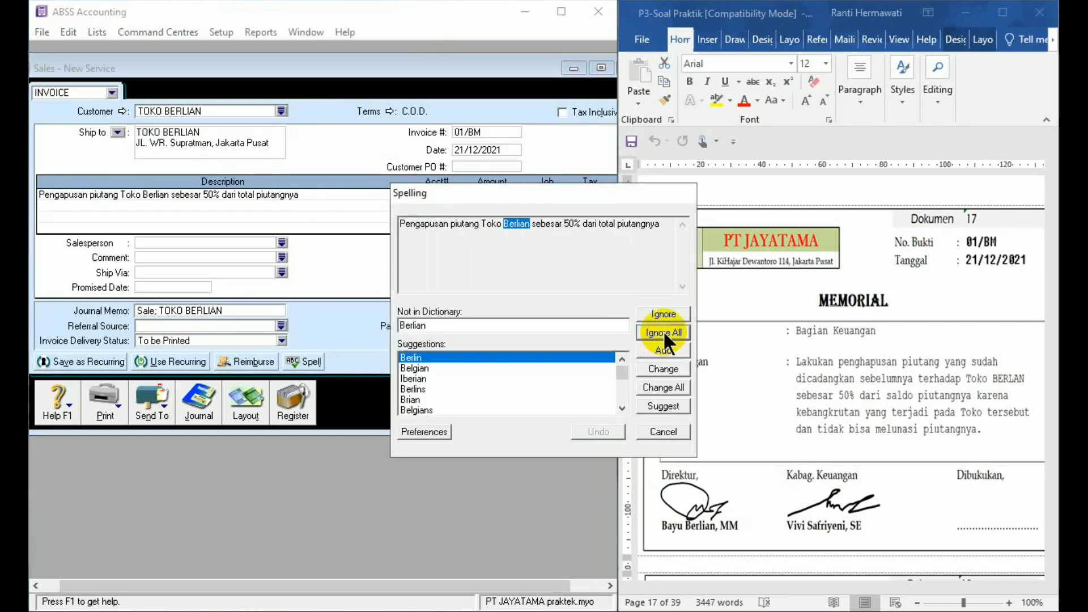
pyautogui.click(663, 331)
pyautogui.click(662, 330)
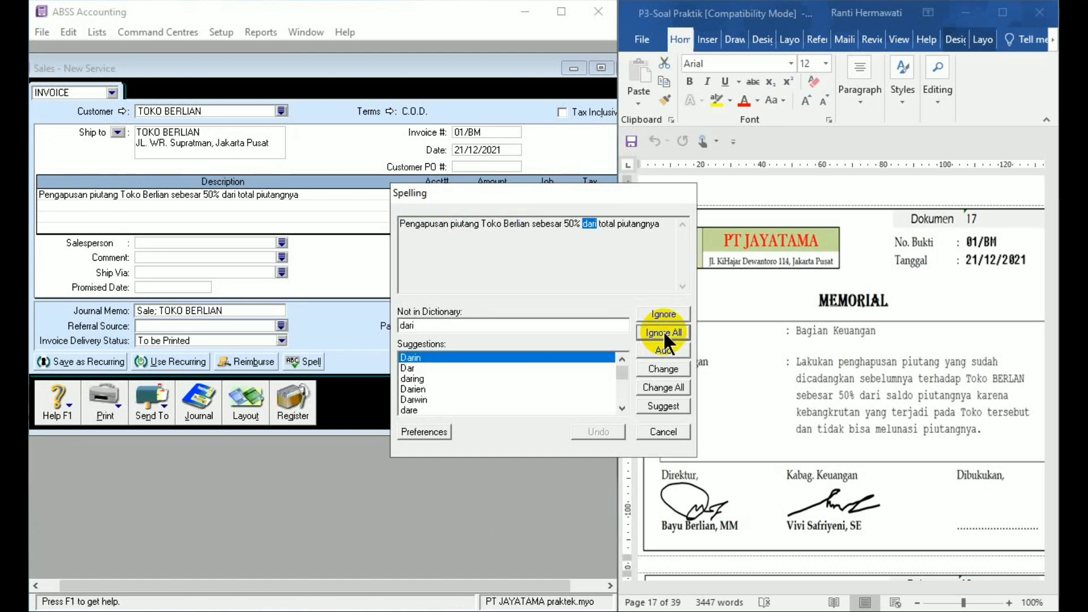
pyautogui.click(663, 331)
pyautogui.click(662, 331)
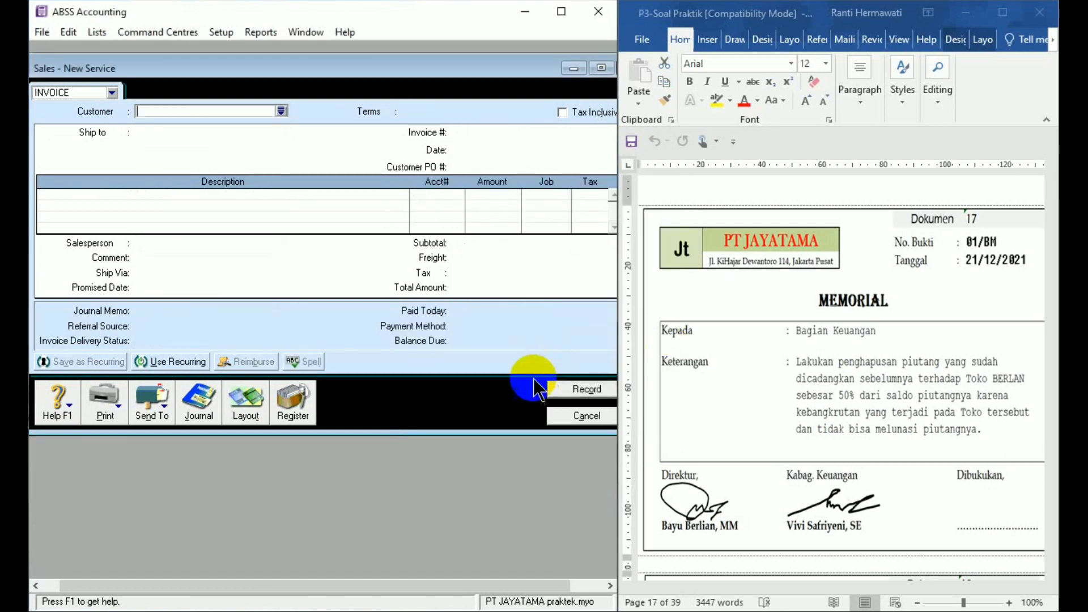
# - Apply the TOKO BERLIAN credit from the sales register to a sale, giving the settlement the ID 01/BM
pyautogui.click(294, 413)
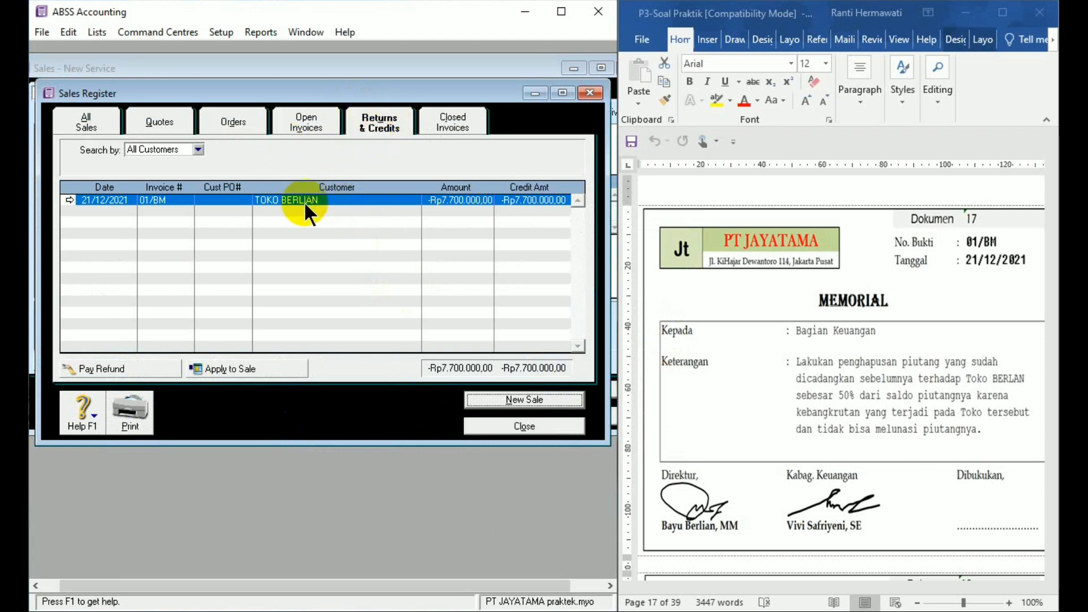
pyautogui.click(250, 369)
pyautogui.click(476, 170)
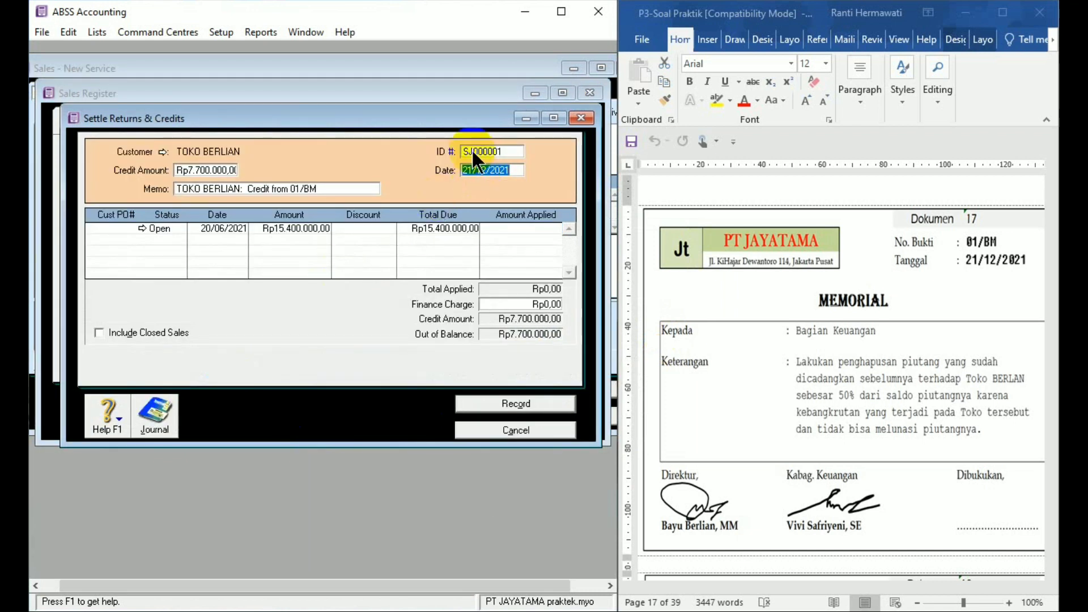
pyautogui.click(480, 152)
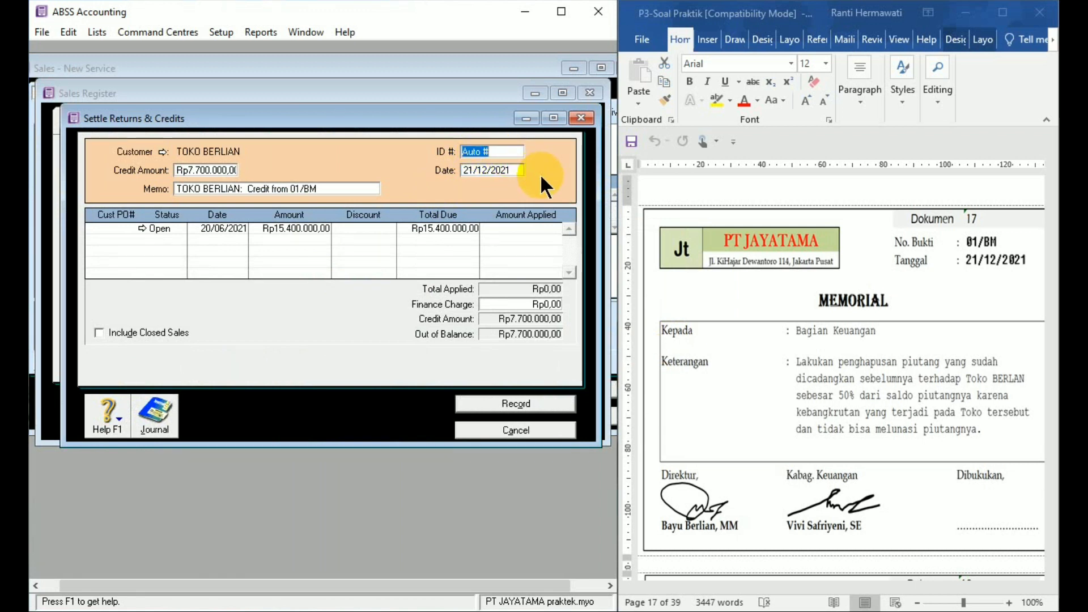
pyautogui.write('01/BM')
# - Set the date of the credit settlement to 21/12/21
pyautogui.click(505, 169)
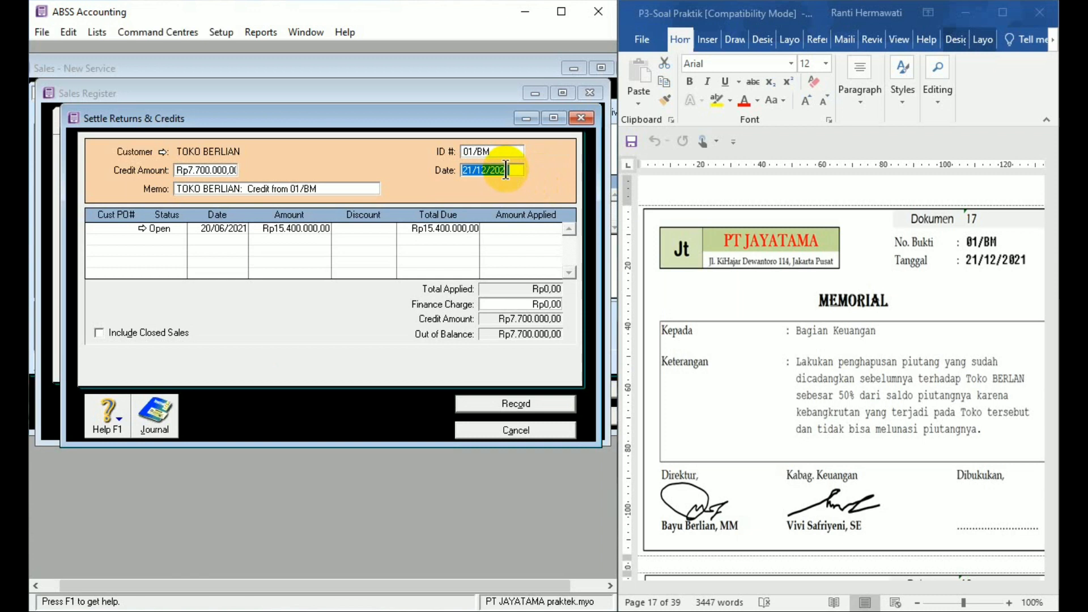
pyautogui.write('21/1221')
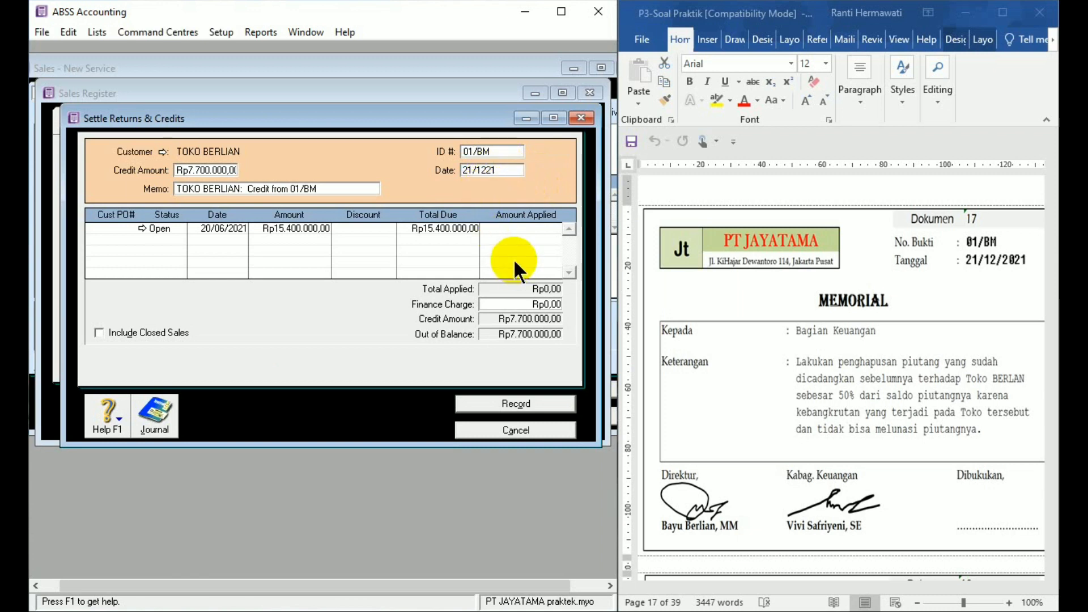
pyautogui.press('BackSpace')
pyautogui.press('BackSpace')
pyautogui.write('/21')
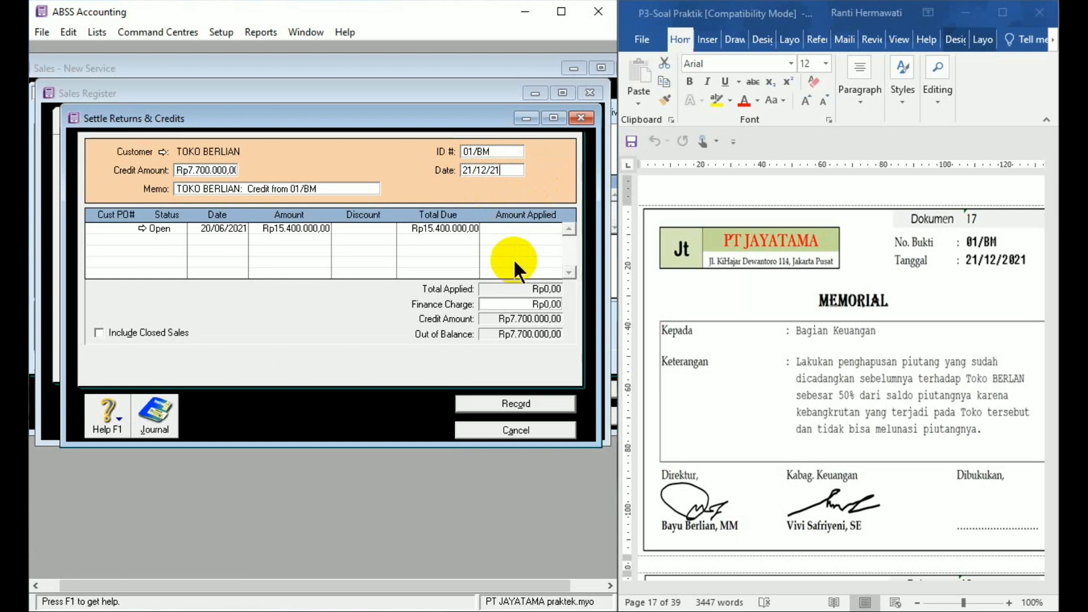
# - Replace the settlement memo with "Penghapusan piutang Toko Berlian sebesar 50%"
pyautogui.click(310, 188)
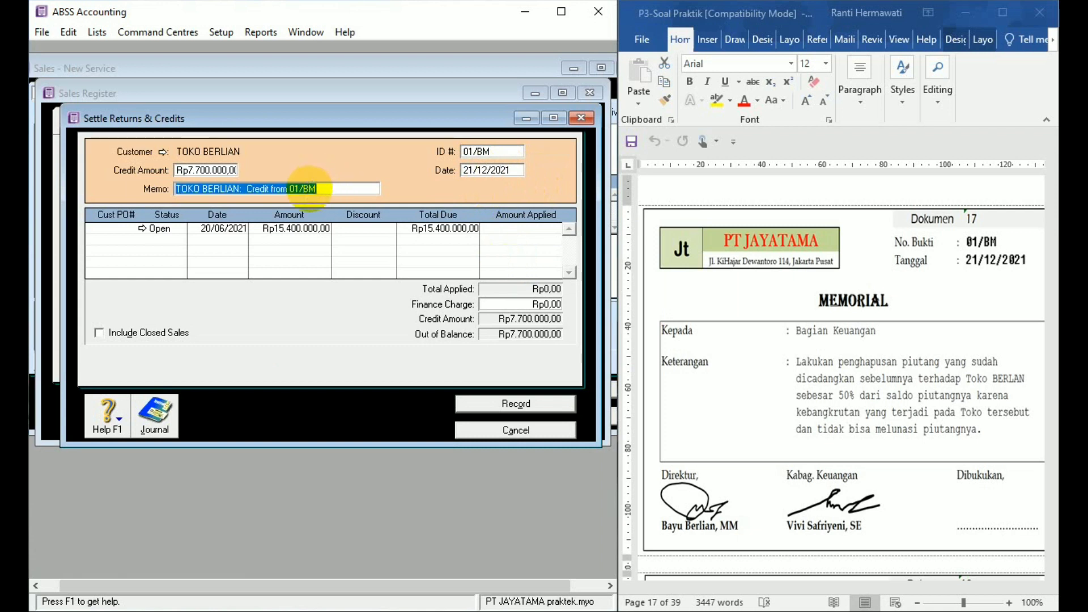
pyautogui.write('P')
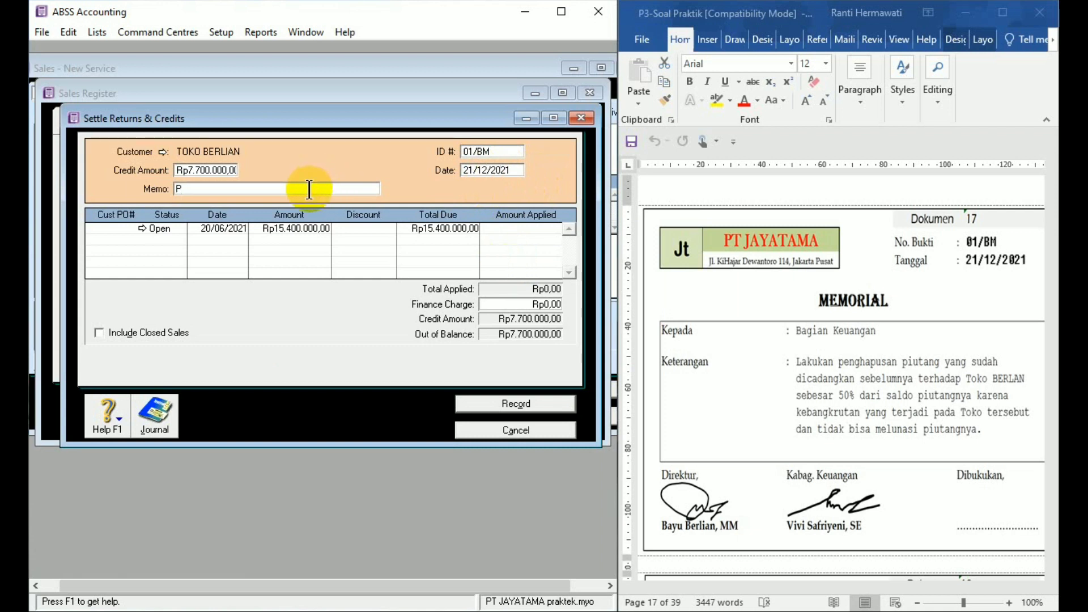
pyautogui.write('enghapusan p')
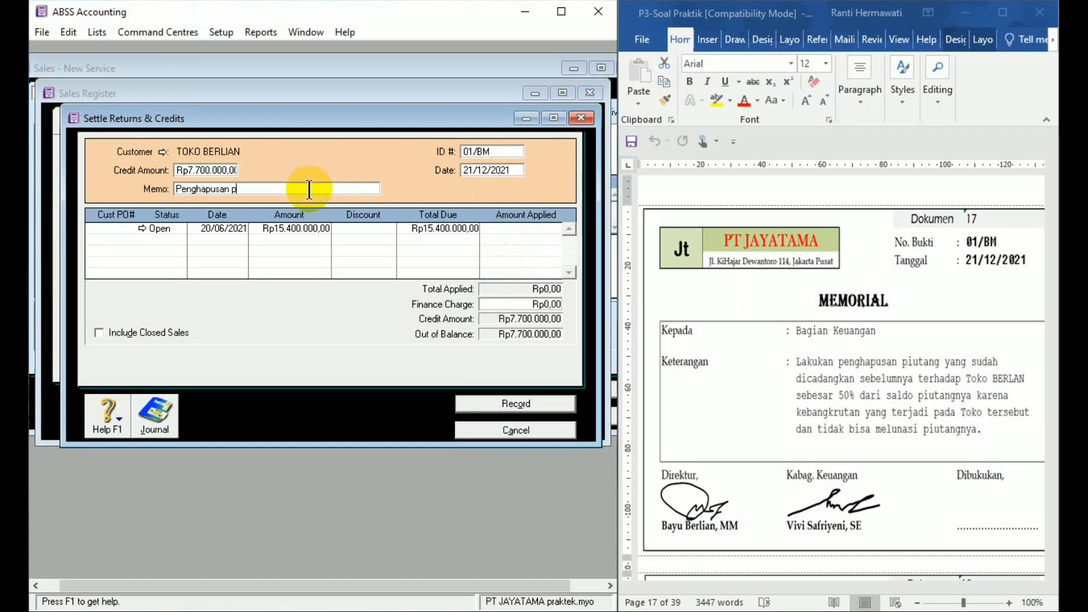
pyautogui.write('iutang Toko Be')
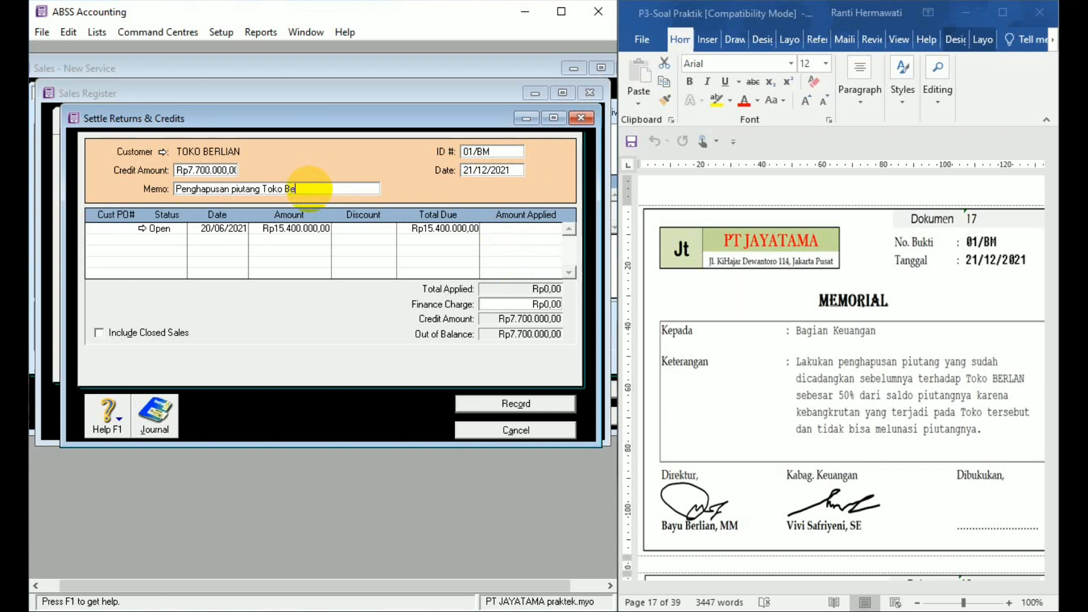
pyautogui.write('rlian sebesar 50%')
# - Apply Rp7.700.000,00 to the open sale dated 20/06/2021, record the settlement, and close the sales register and sales entry windows
pyautogui.click(514, 226)
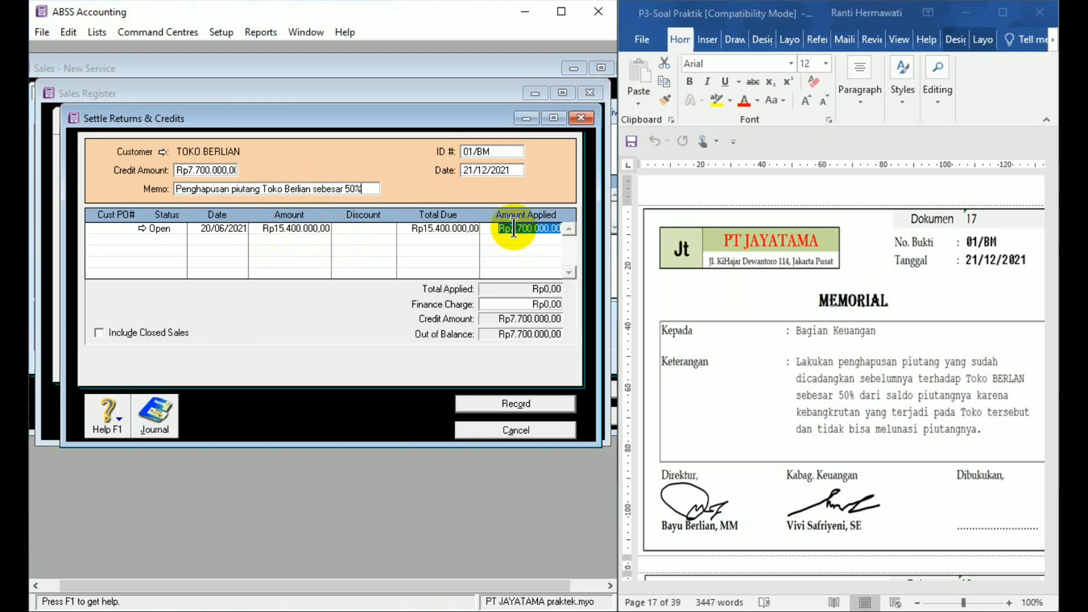
pyautogui.click(535, 404)
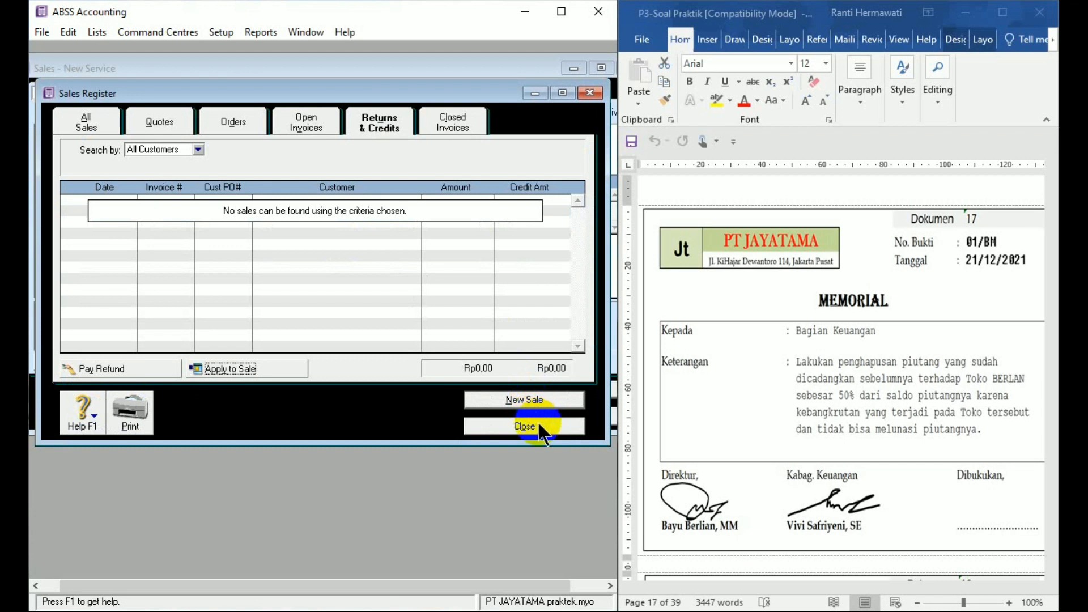
pyautogui.click(537, 420)
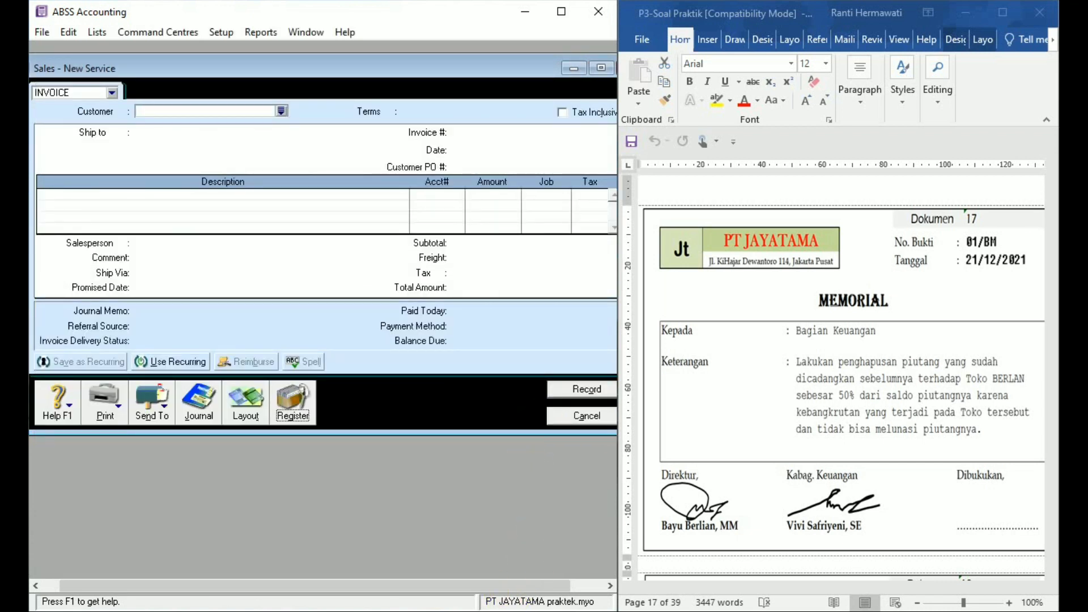
pyautogui.click(584, 417)
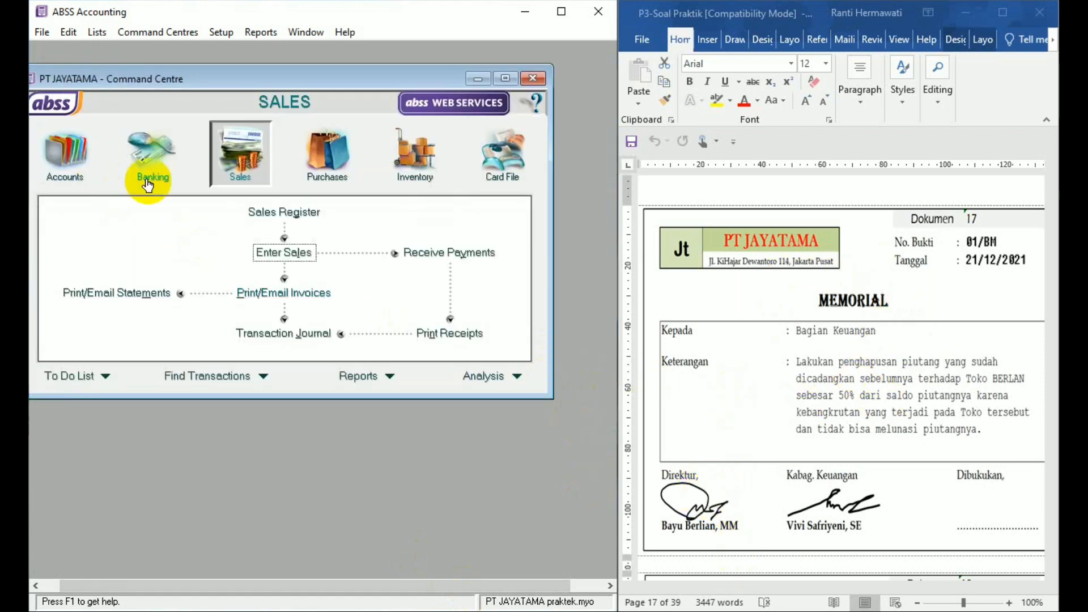
# - Switch to the Word document and examine Dokumen 18, the debit note to PT DHIRAMA for returned goods
pyautogui.click(59, 158)
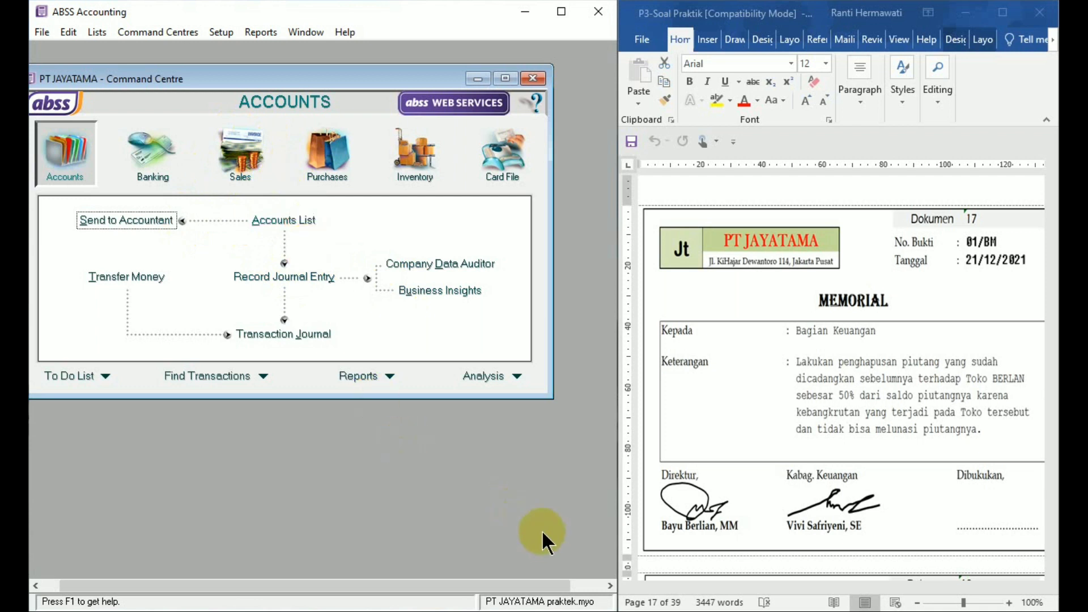
pyautogui.click(743, 508)
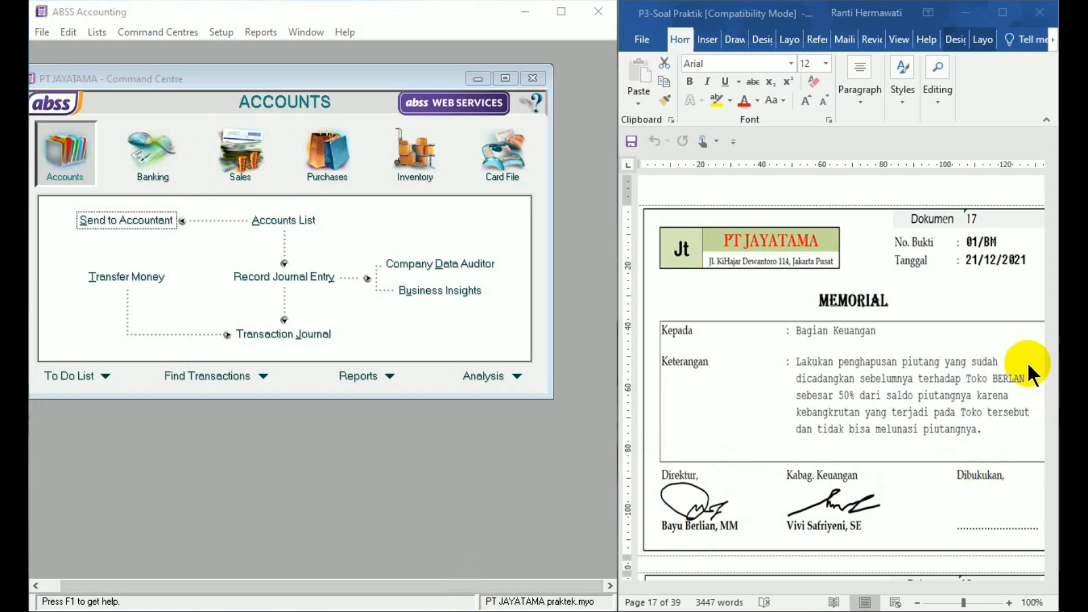
pyautogui.click(1008, 305)
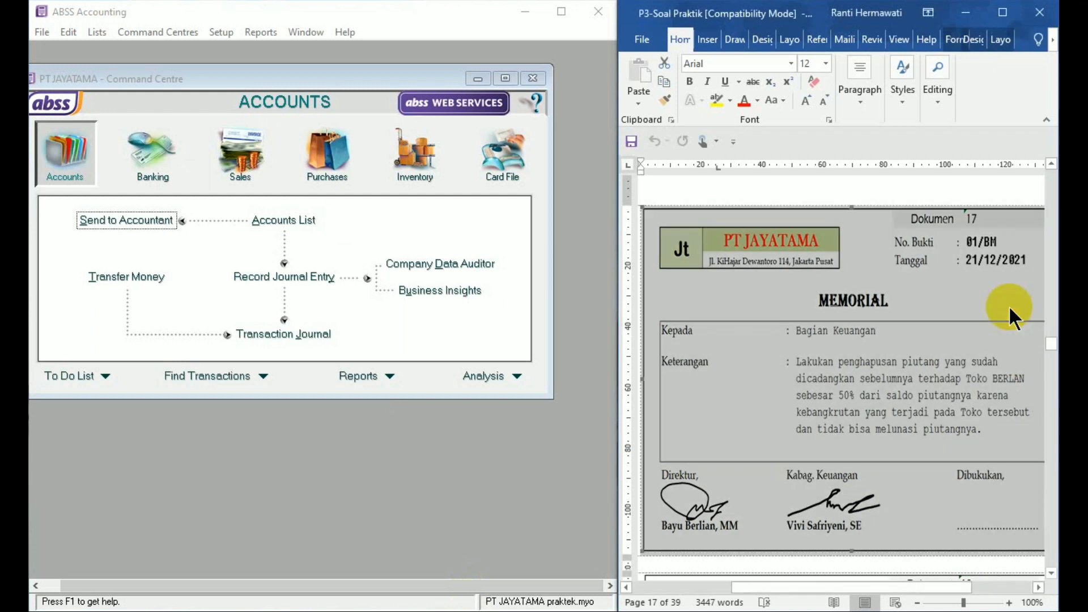
pyautogui.click(976, 185)
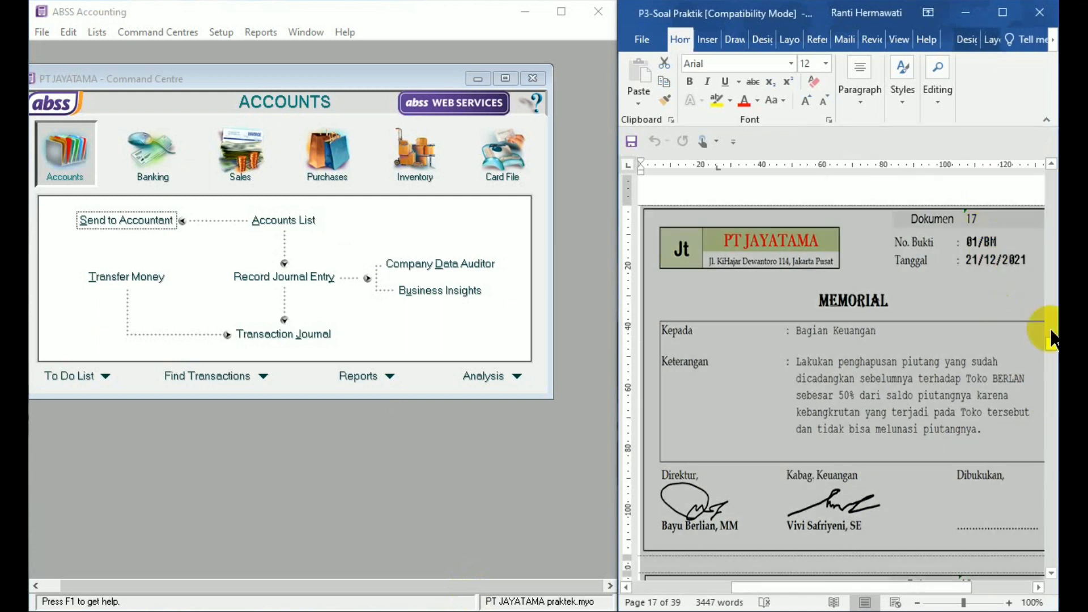
pyautogui.click(1051, 574)
pyautogui.scroll(-10, 1051, 574)
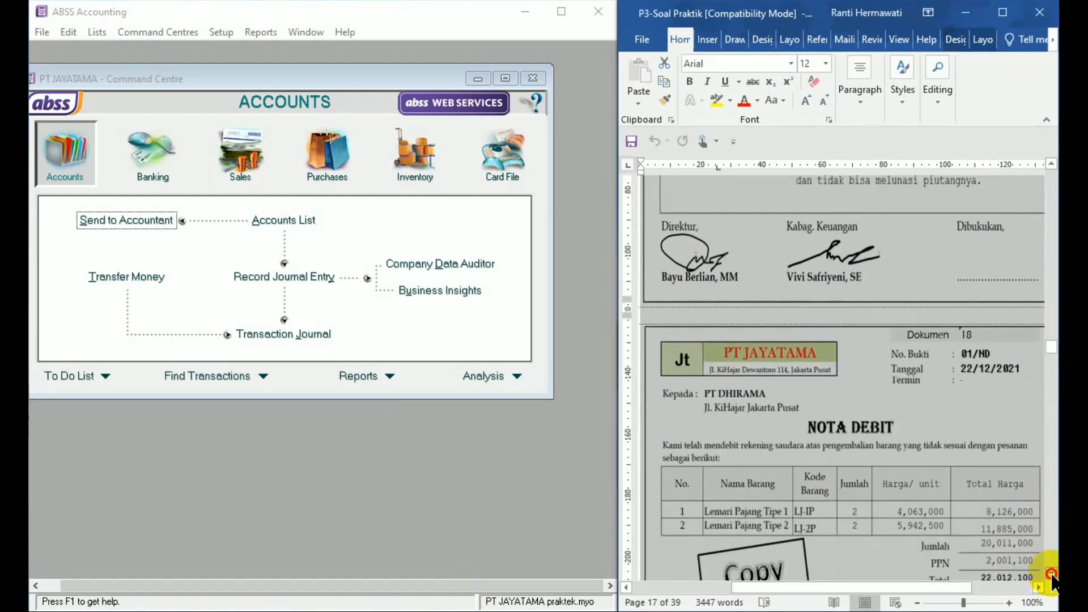
pyautogui.click(885, 495)
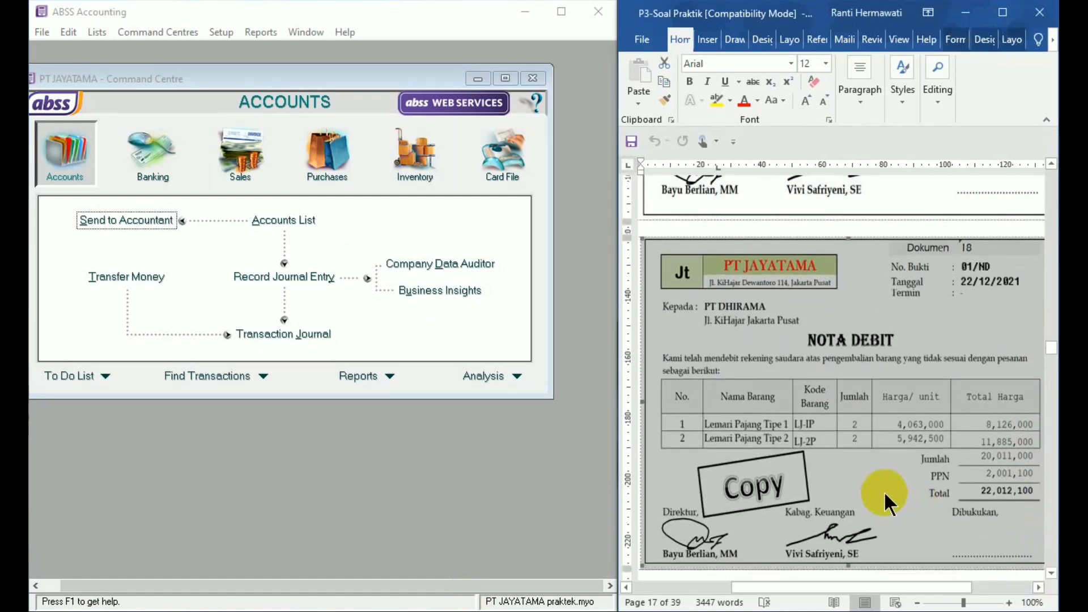
pyautogui.click(862, 295)
pyautogui.click(830, 228)
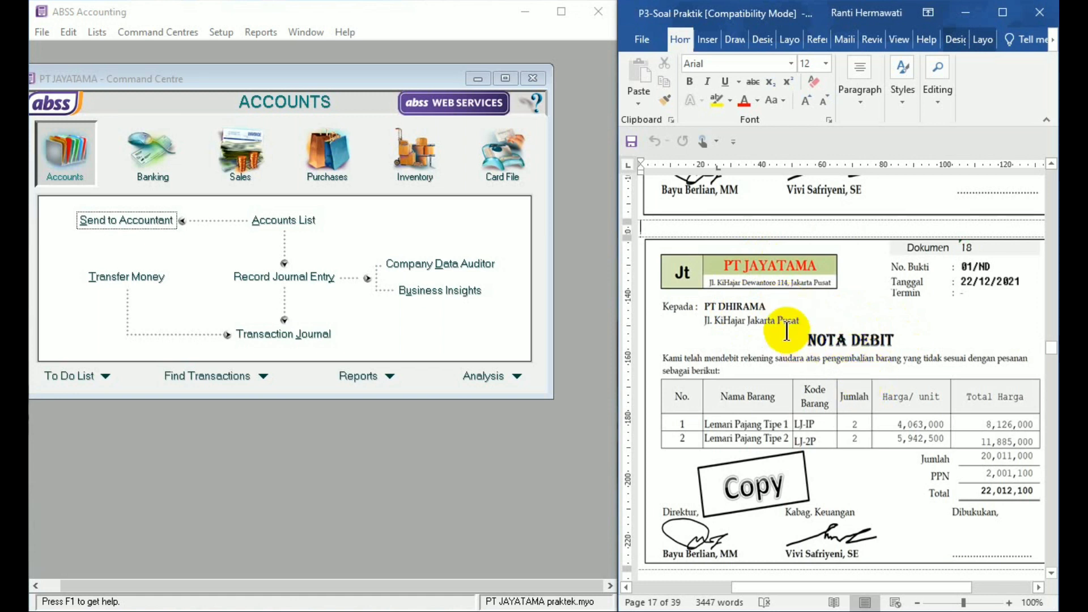
# - Switch back to ABSS Accounting and start a new purchase bill for the supplier PT DHIRAMA
pyautogui.click(334, 173)
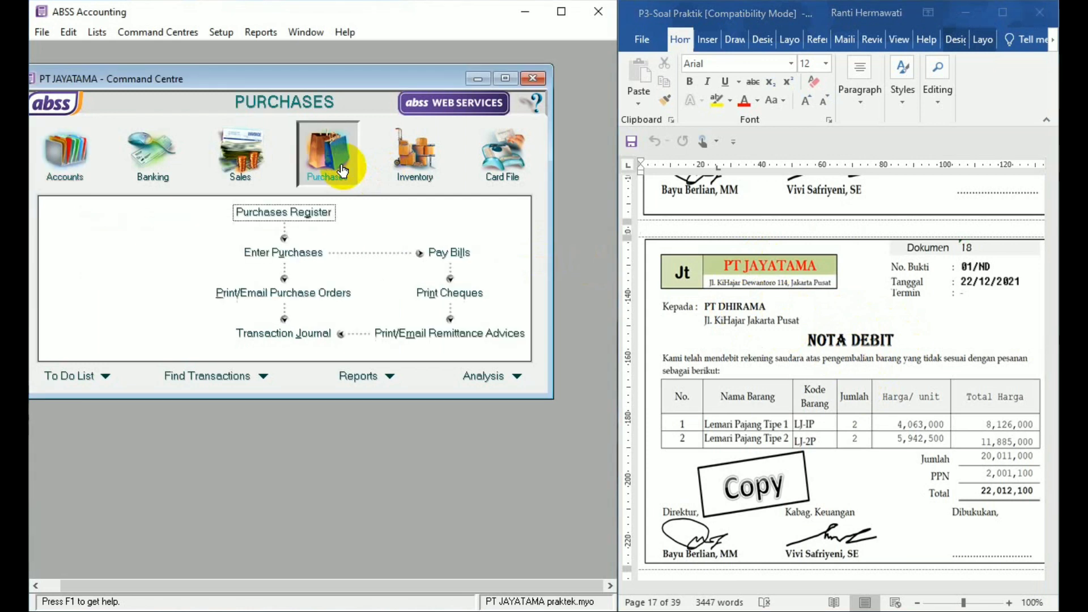
pyautogui.click(304, 251)
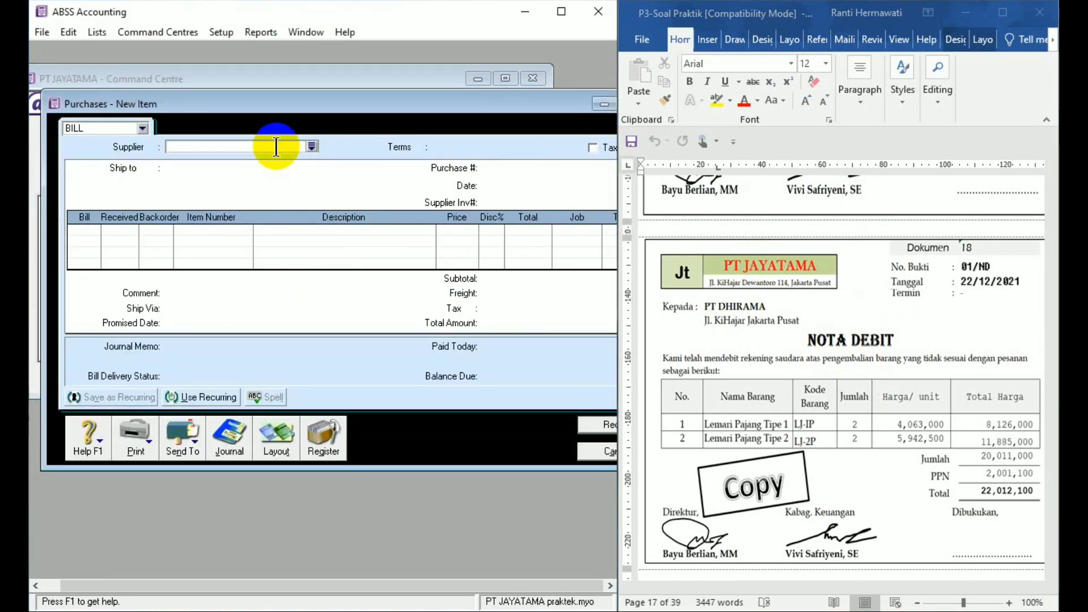
pyautogui.write('tok')
pyautogui.press('BackSpace')
pyautogui.press('BackSpace')
pyautogui.press('BackSpace')
pyautogui.write('pt')
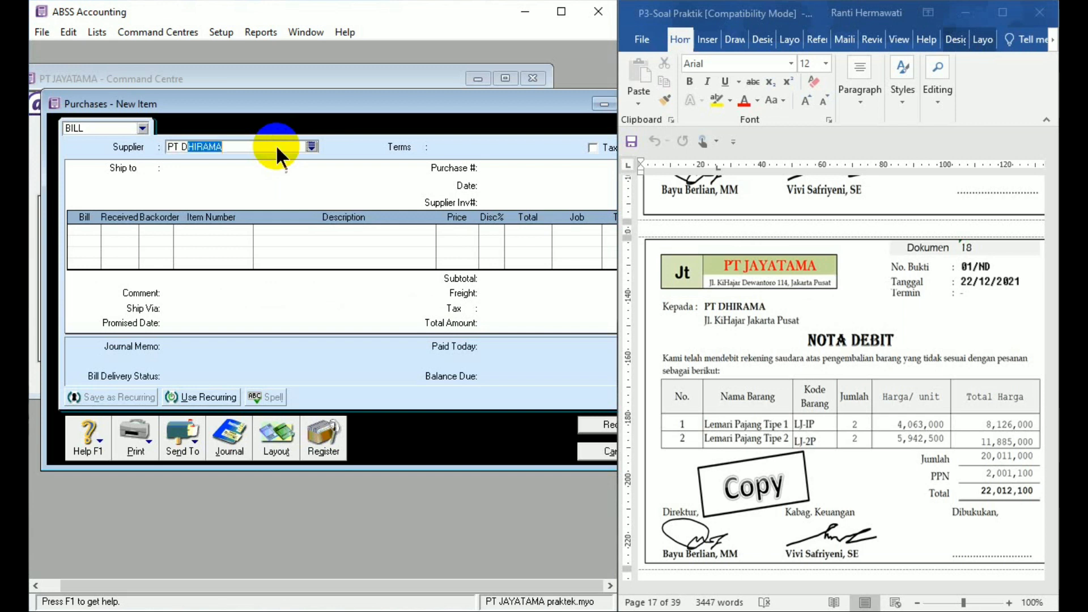
pyautogui.press('Tab')
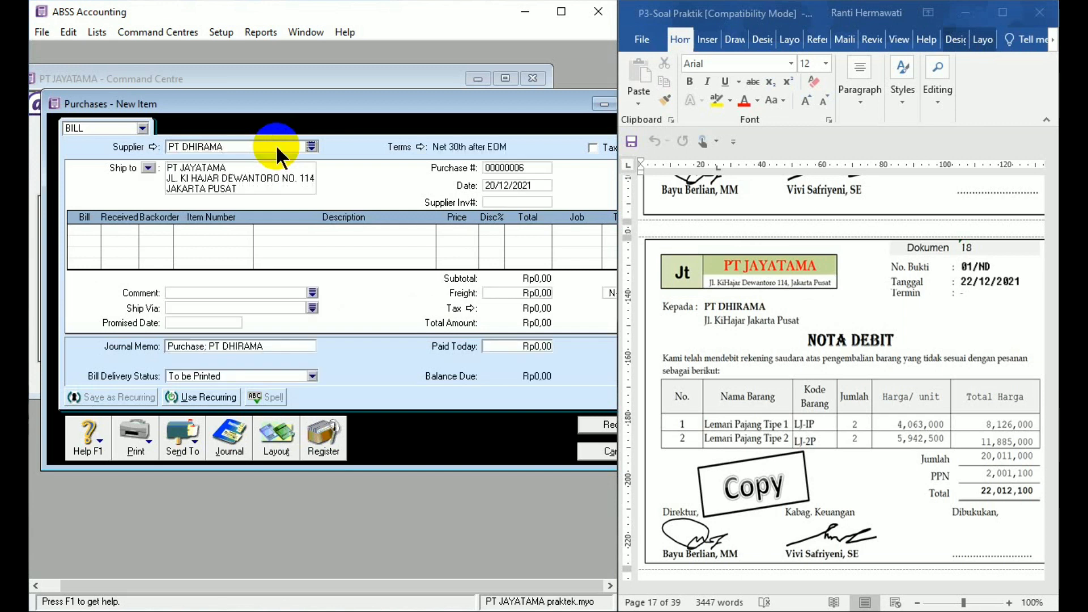
# - Set the bill's credit terms to In a Given # of Days with 15 discount days, 45 balance due days and 3% early-payment discount
pyautogui.click(419, 146)
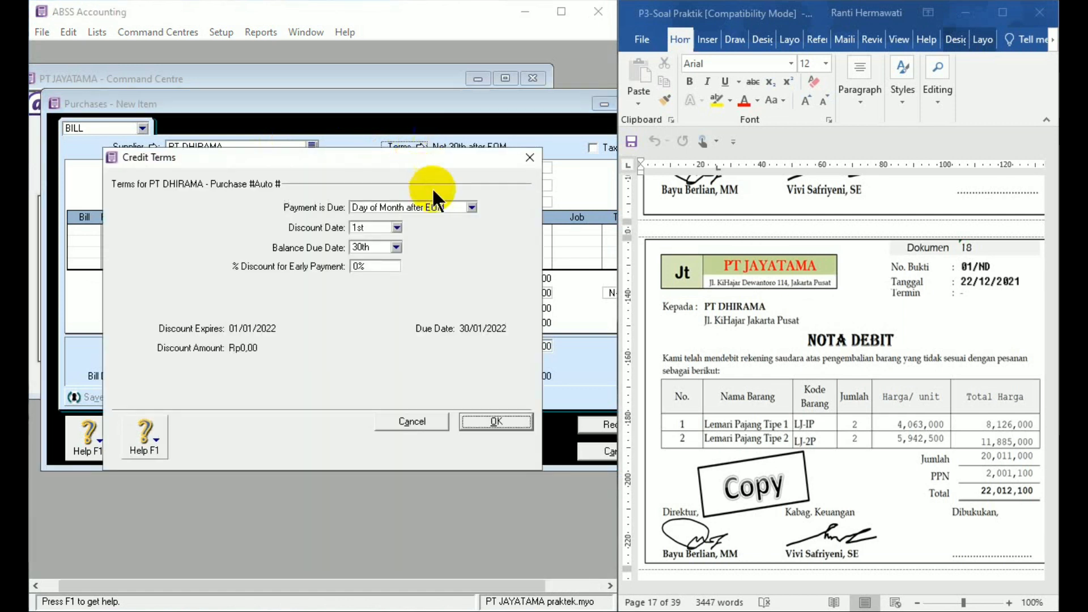
pyautogui.click(471, 208)
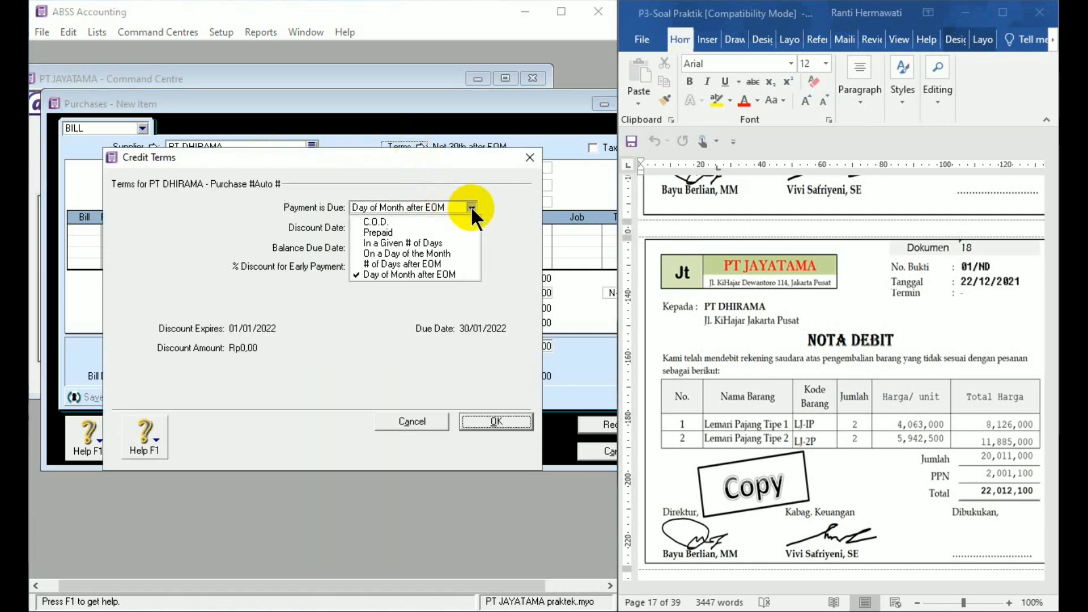
pyautogui.click(428, 242)
pyautogui.click(376, 226)
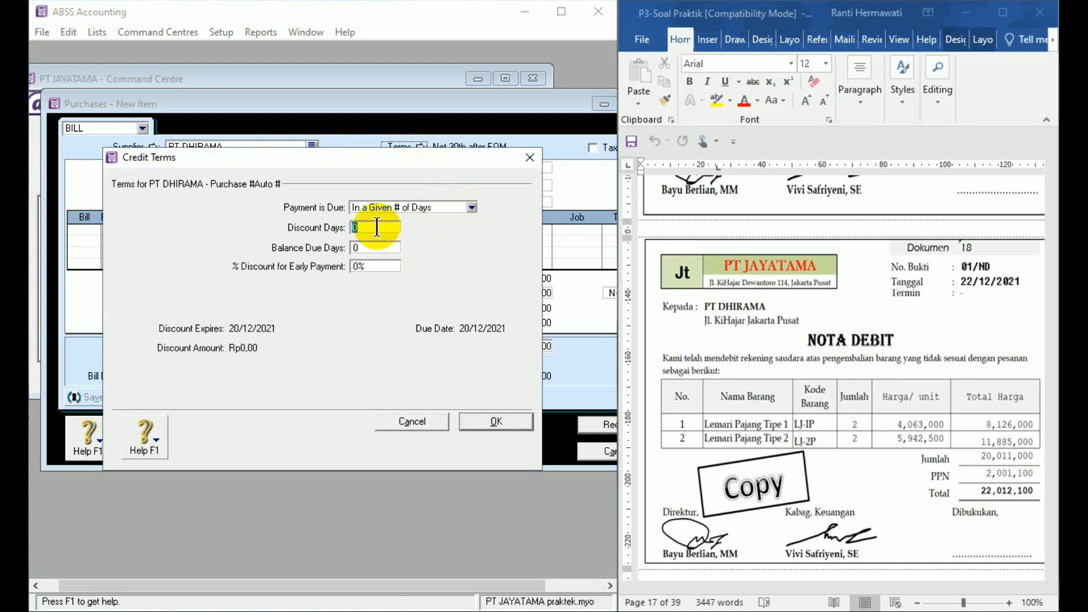
pyautogui.write('15')
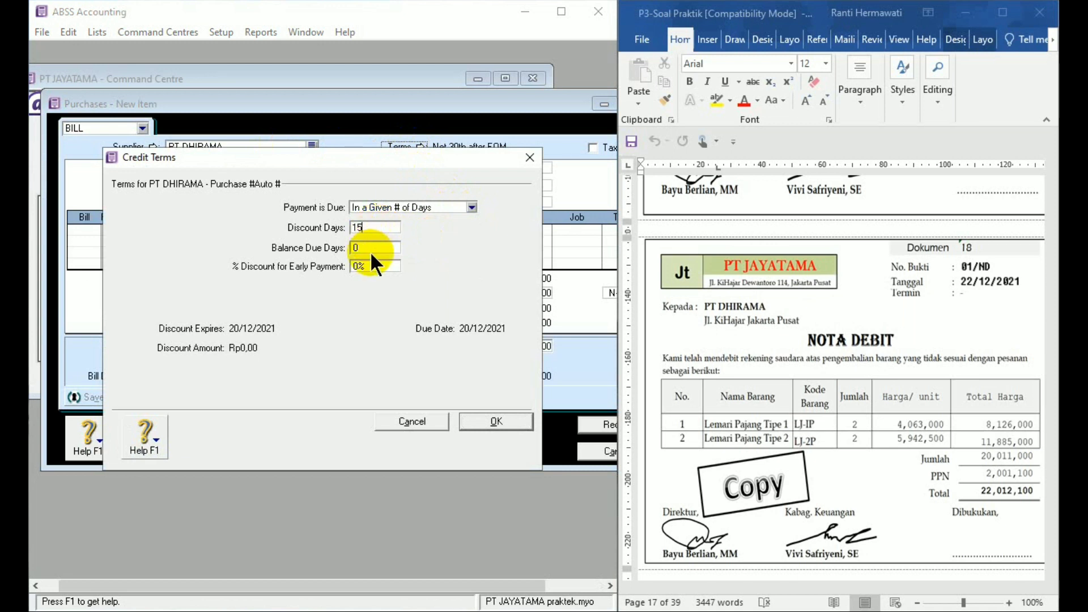
pyautogui.click(368, 246)
pyautogui.write('45')
pyautogui.click(365, 267)
pyautogui.write('3')
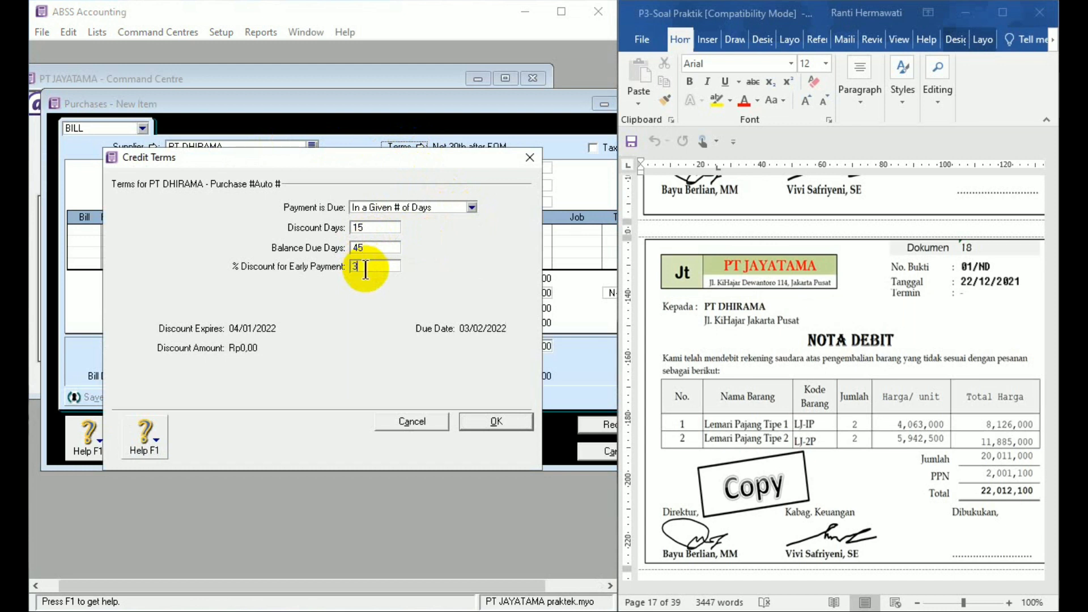
pyautogui.click(509, 416)
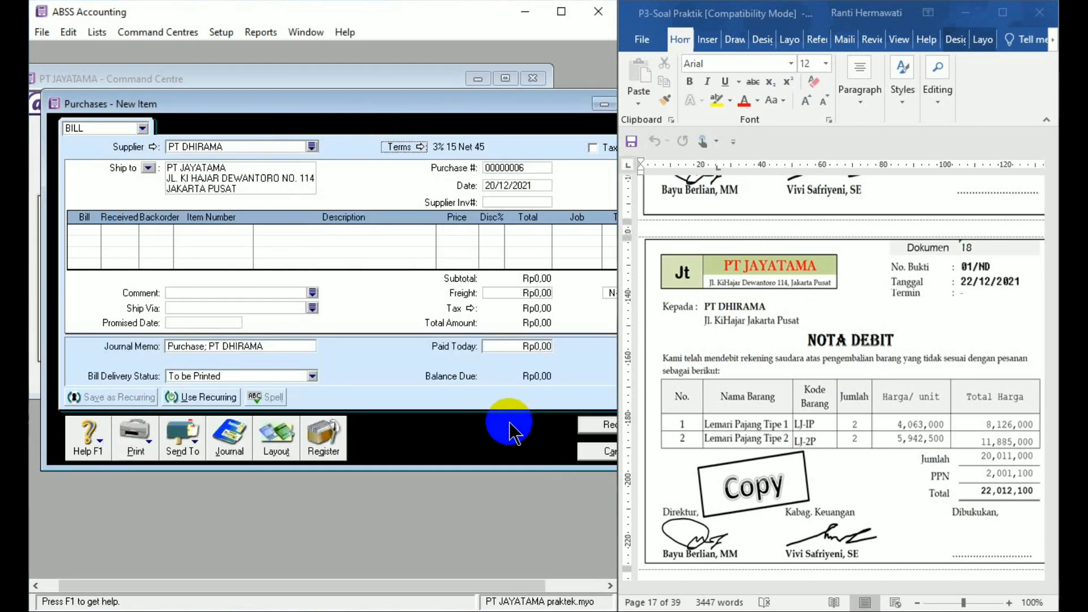
# - Date the purchase bill 22/12/2021 and enter 01/ND as the supplier invoice number
pyautogui.click(506, 186)
pyautogui.write('22')
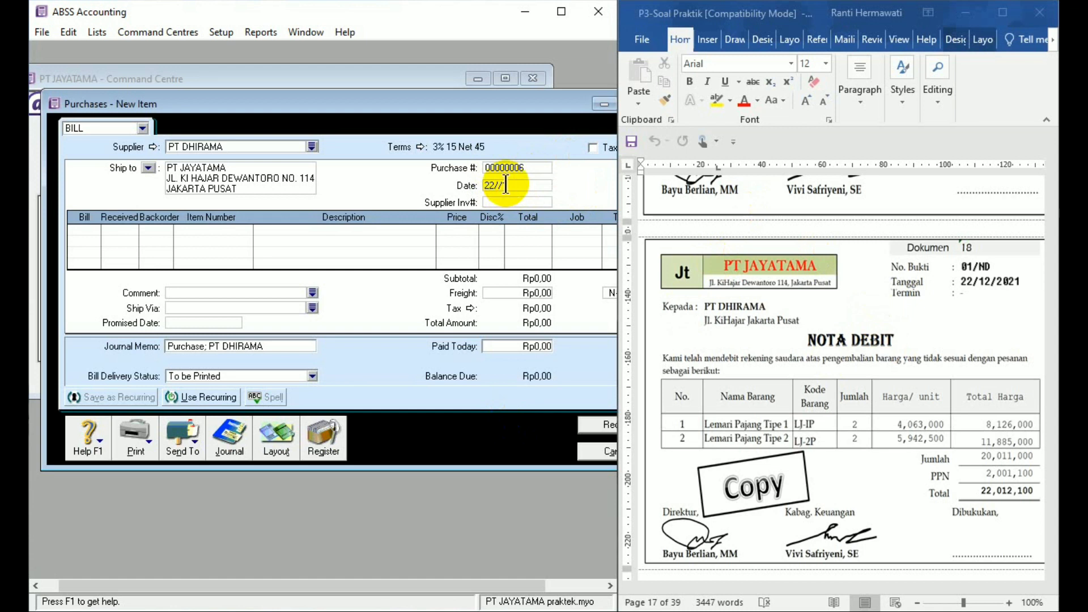
pyautogui.write('/1')
pyautogui.write('2/2021')
pyautogui.click(506, 201)
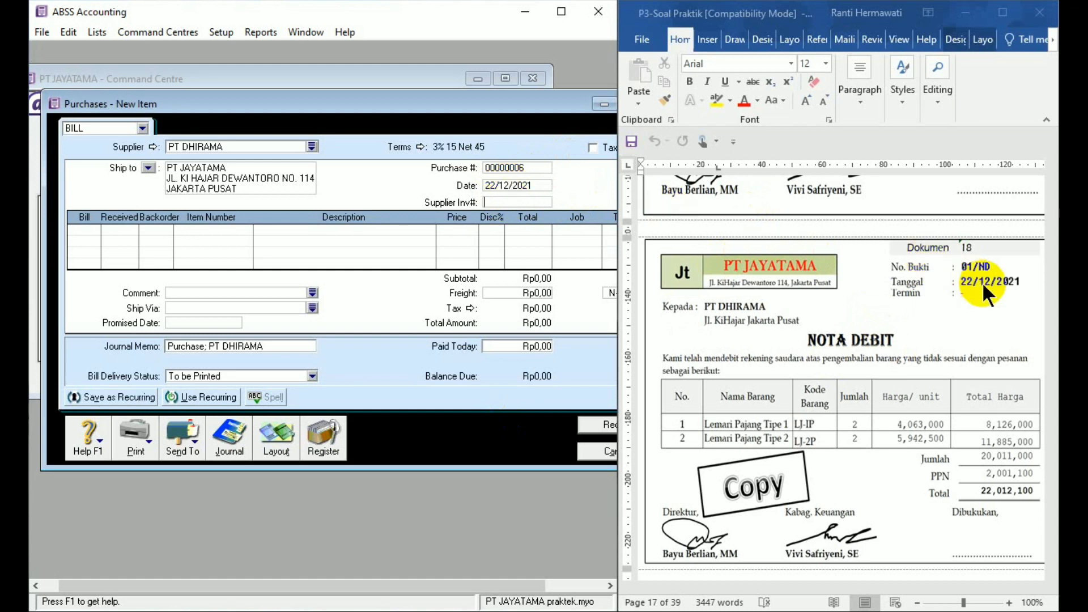
pyautogui.write('01/')
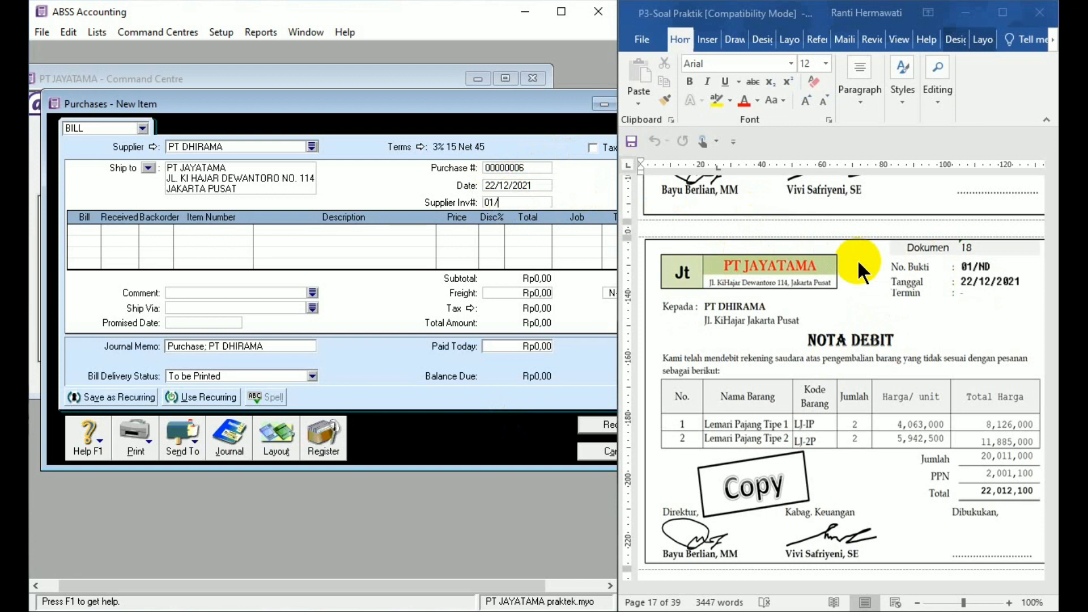
pyautogui.write('ND')
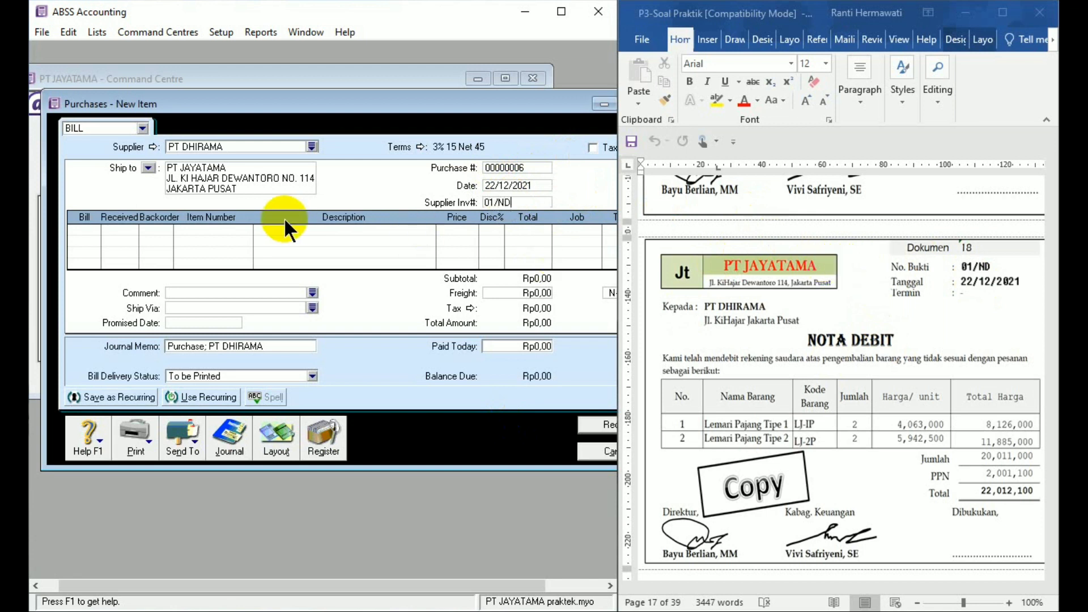
# - Enter the first return line with quantity -2 of item LJ-1P at a price of Rp4.063.000
pyautogui.click(78, 230)
pyautogui.write('1')
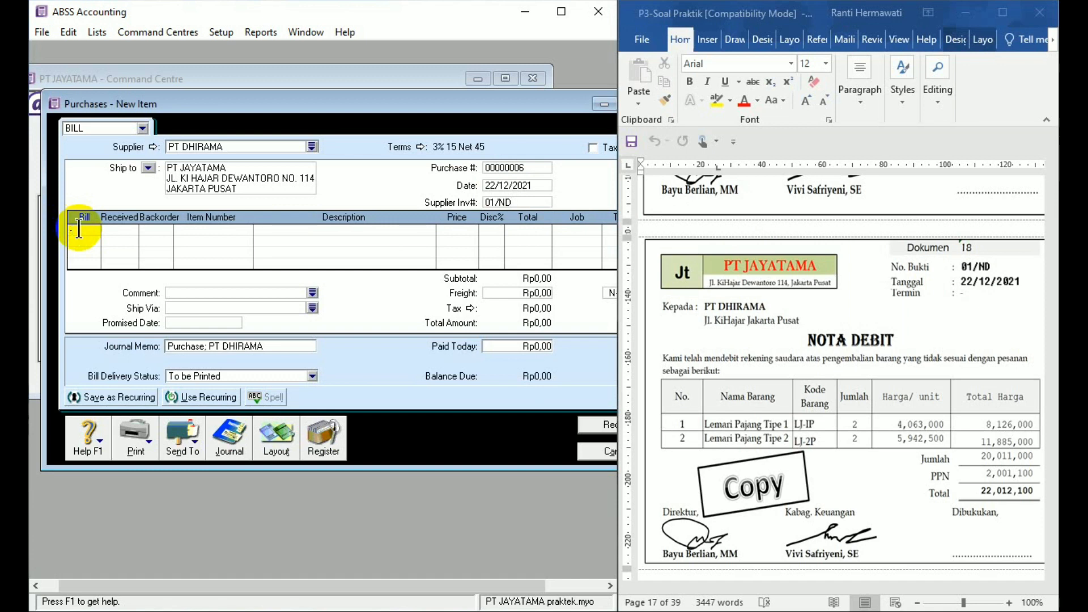
pyautogui.write('2')
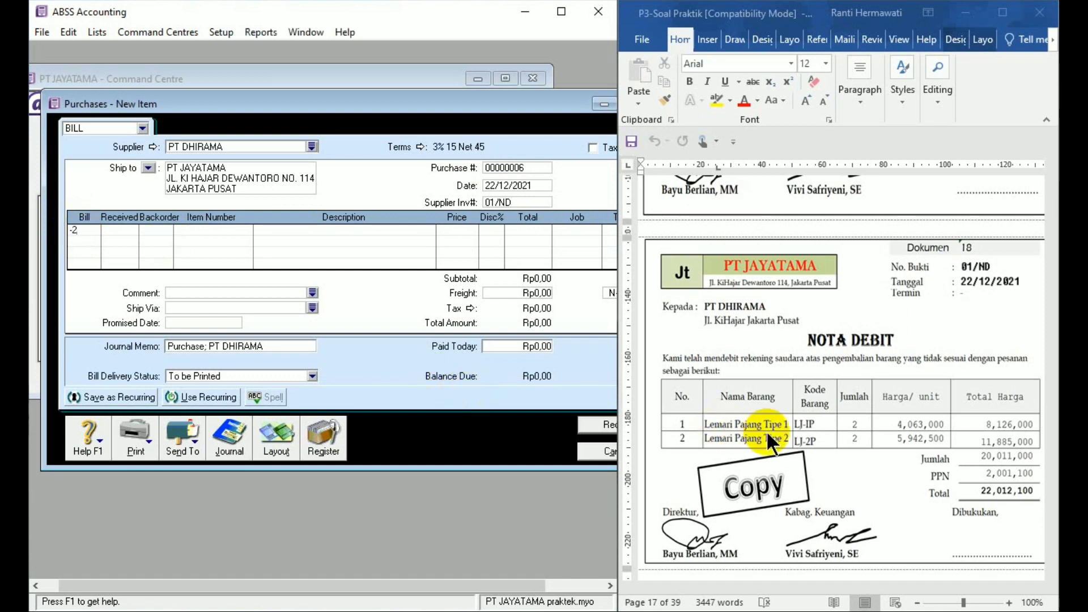
pyautogui.press('Tab')
pyautogui.press('Tab')
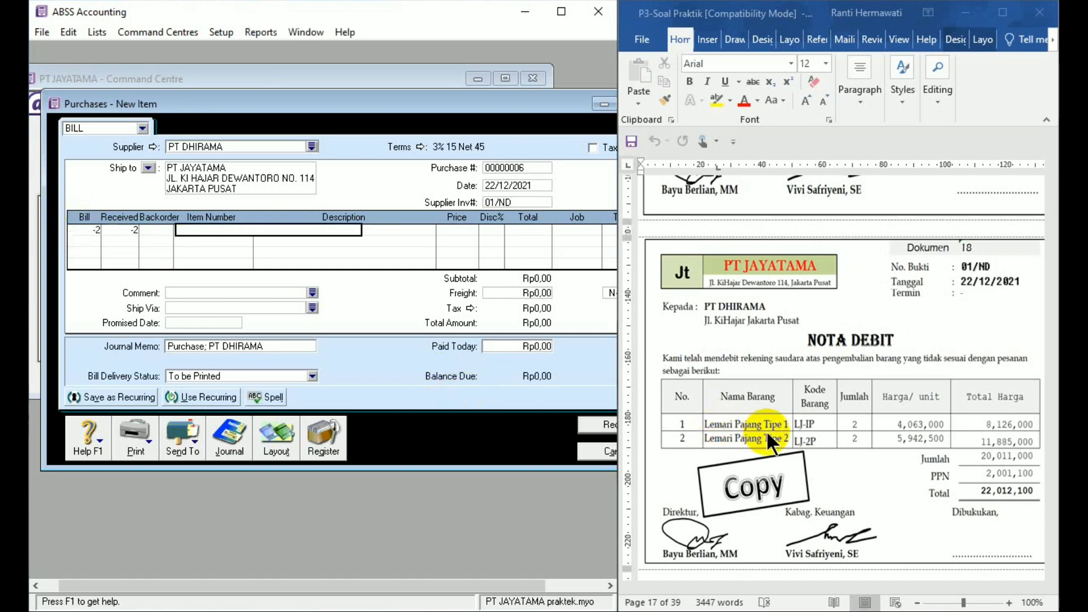
pyautogui.write('LJ-1P')
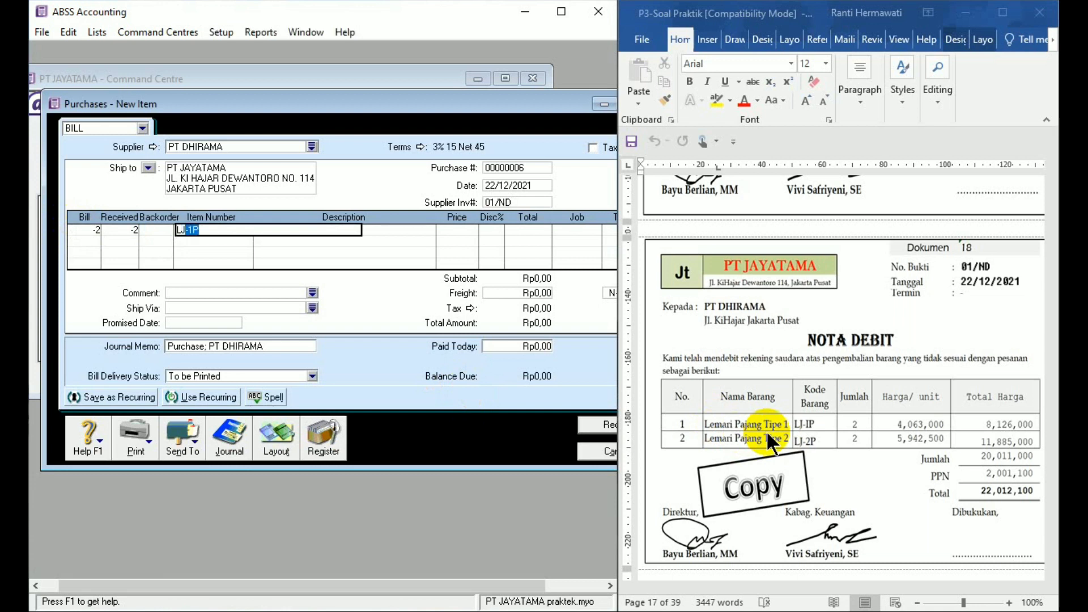
pyautogui.press('Tab')
pyautogui.press('Tab')
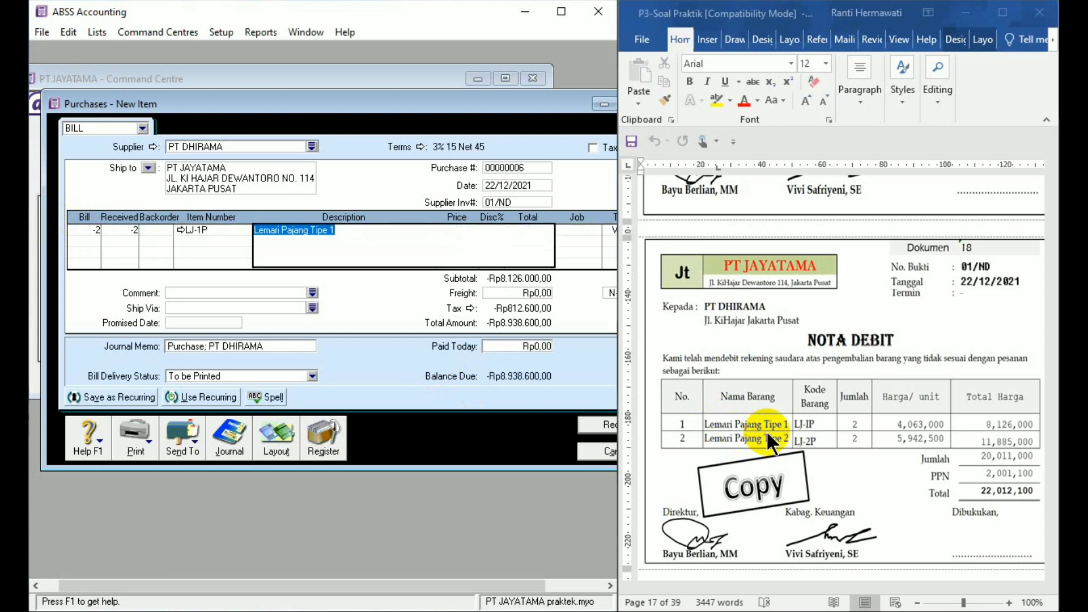
pyautogui.press('Tab')
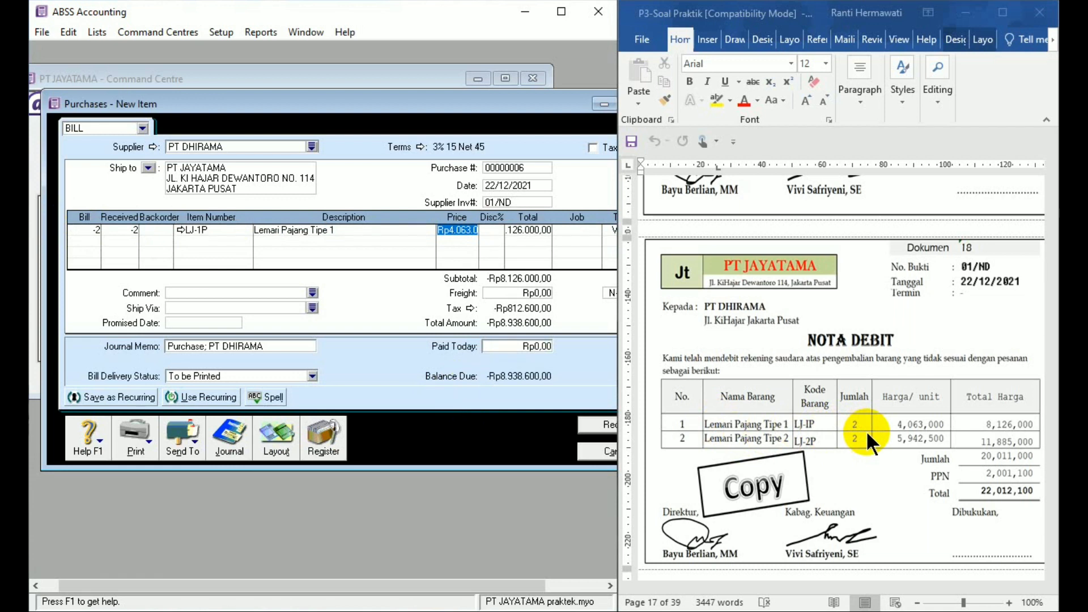
pyautogui.write('40')
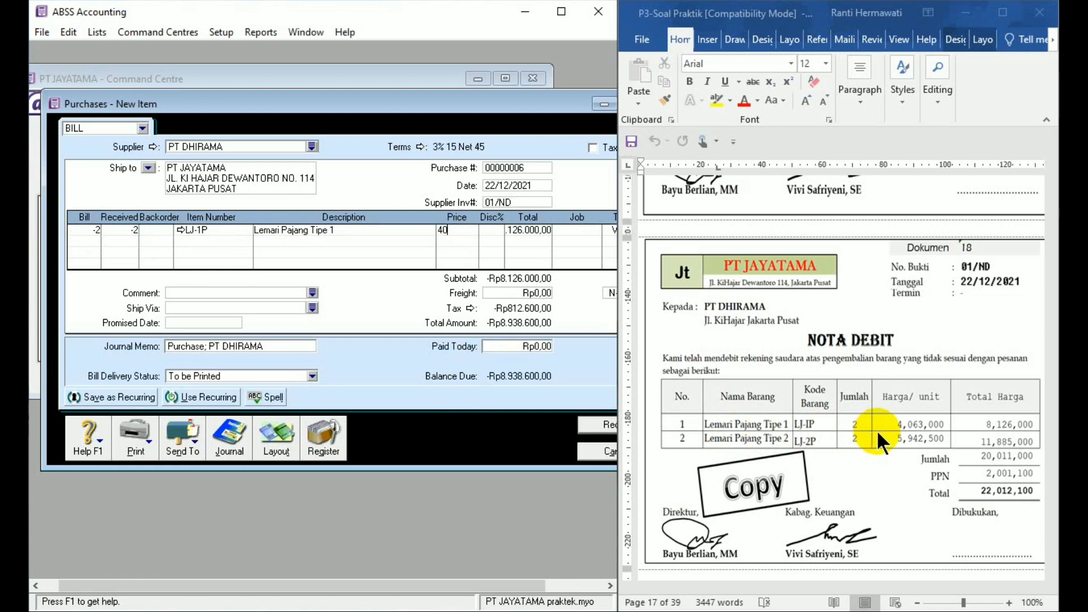
pyautogui.write('63000')
pyautogui.press('Tab')
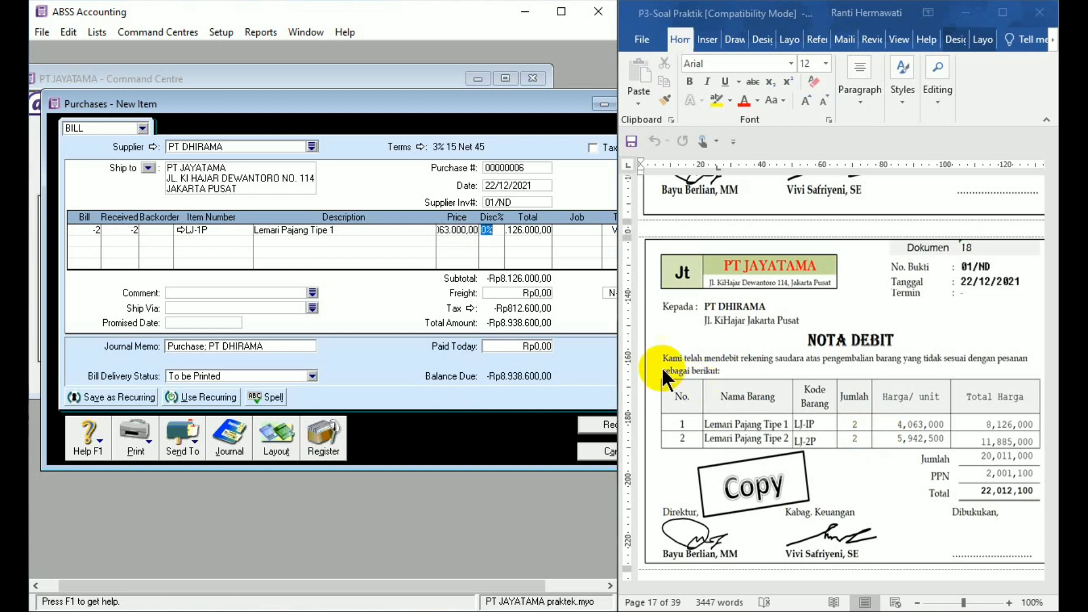
# - Add a second return line with quantity -2 of item LJ-2P at a price of Rp5.942.500
pyautogui.click(89, 242)
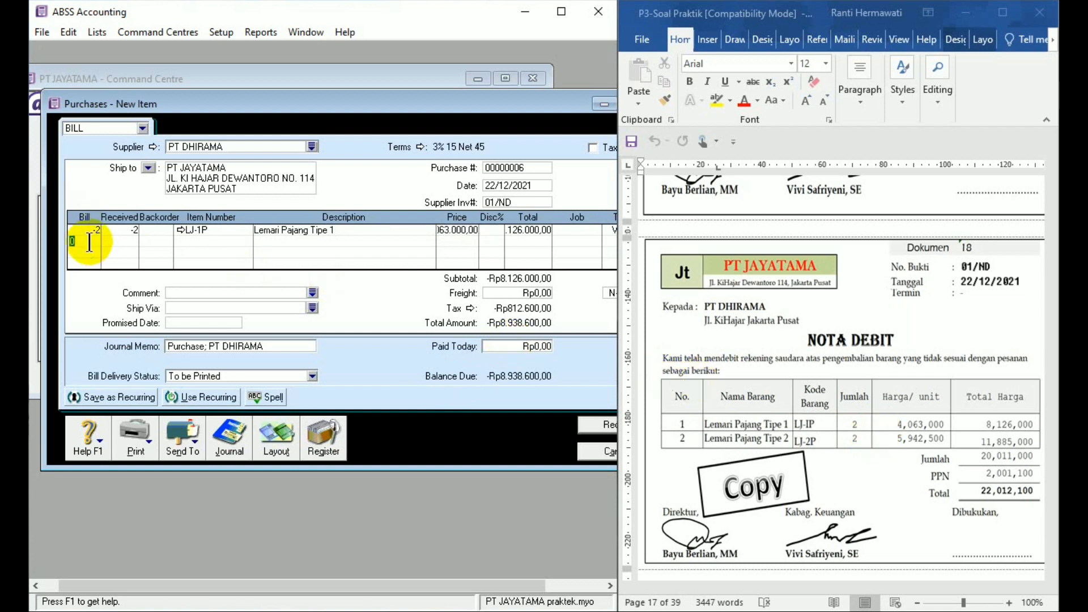
pyautogui.write('-2')
pyautogui.press('Tab')
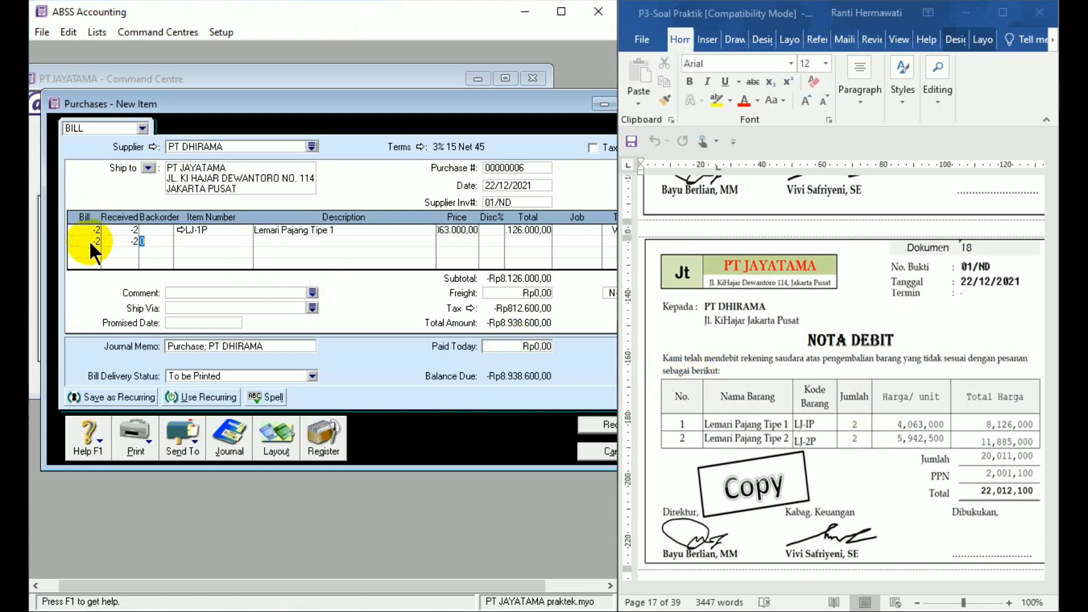
pyautogui.press('Tab')
pyautogui.write('LJ-2P')
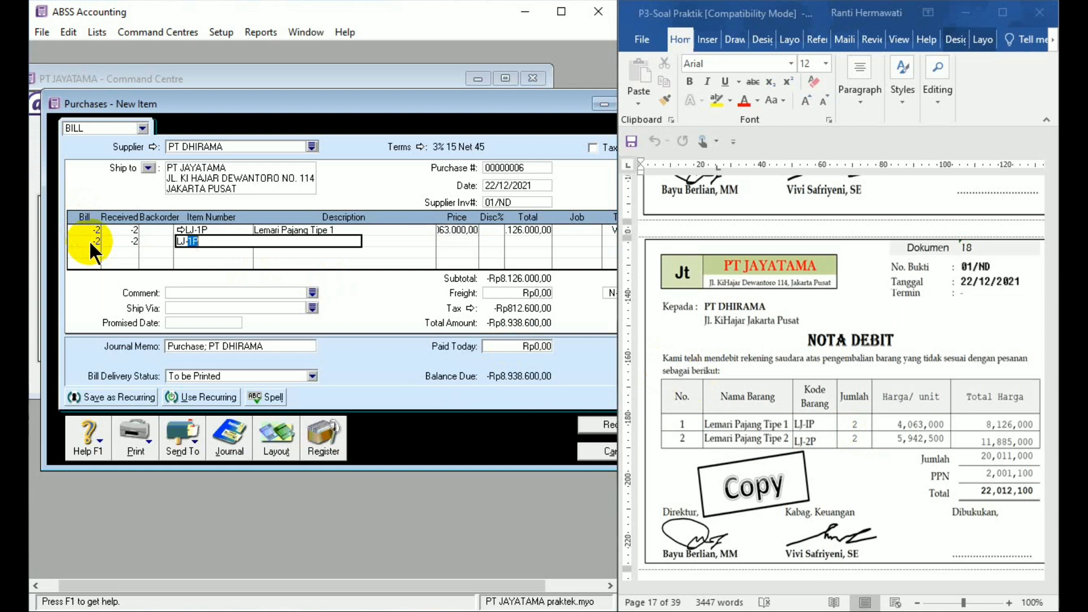
pyautogui.press('Tab')
pyautogui.press('Tab')
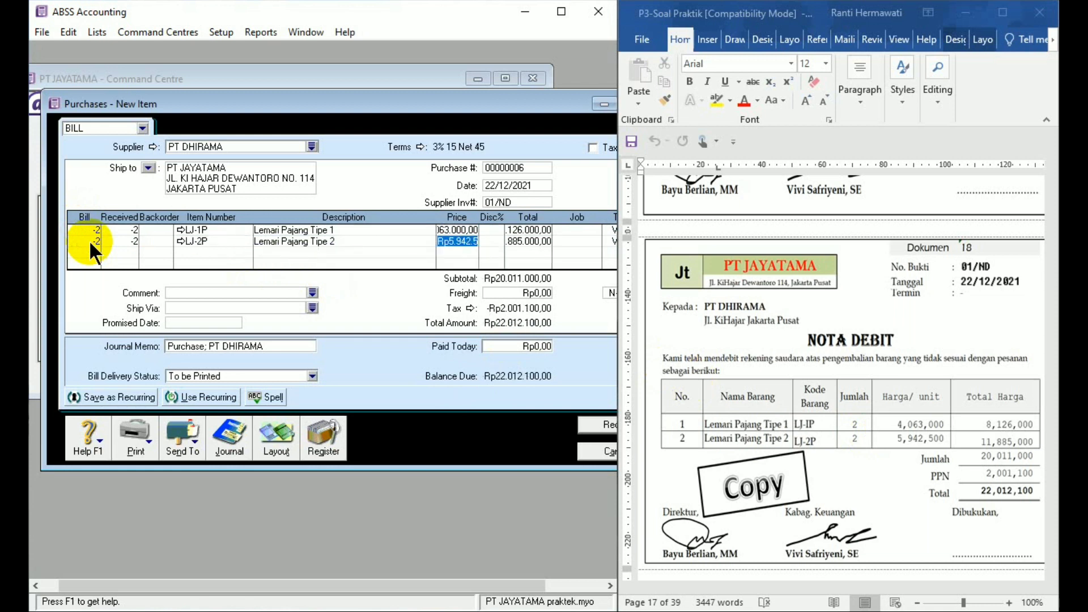
pyautogui.write('5942')
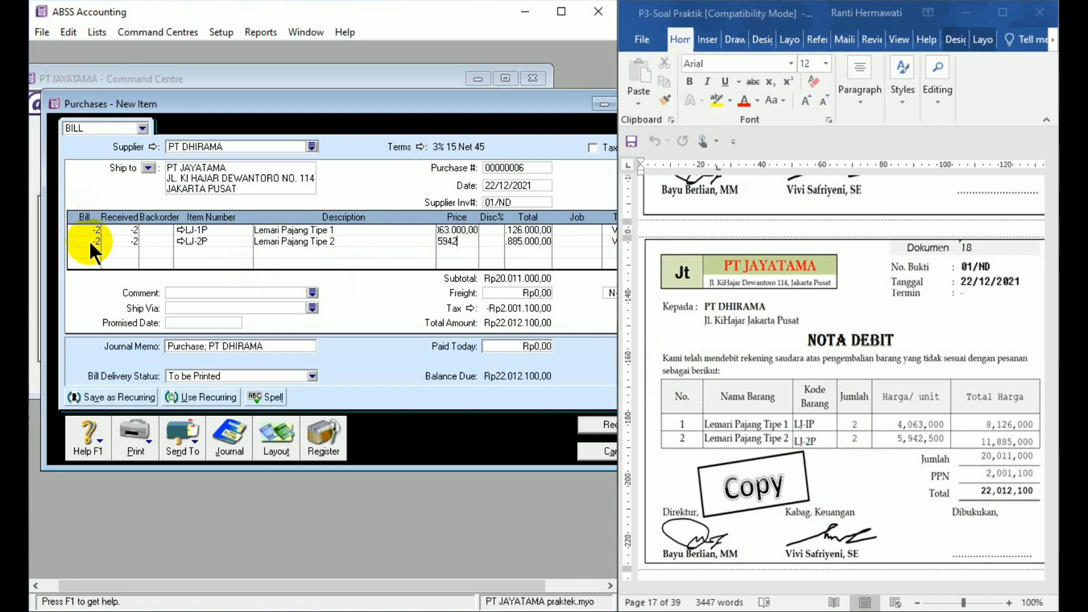
pyautogui.write('500')
pyautogui.press('Tab')
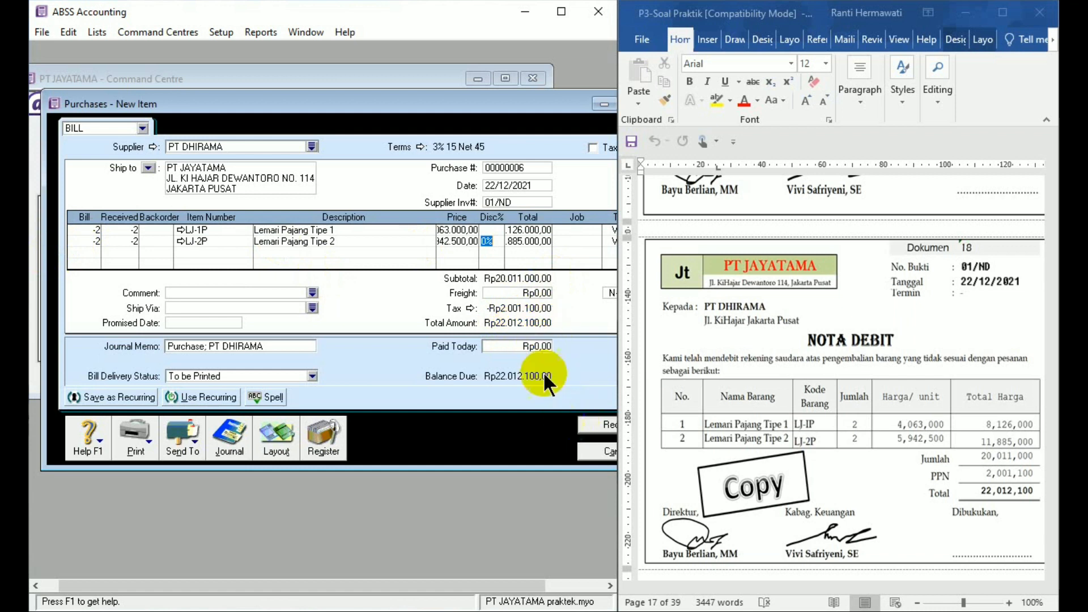
# - Record the return bill, ignoring all spelling suggestions for the item descriptions
pyautogui.click(589, 429)
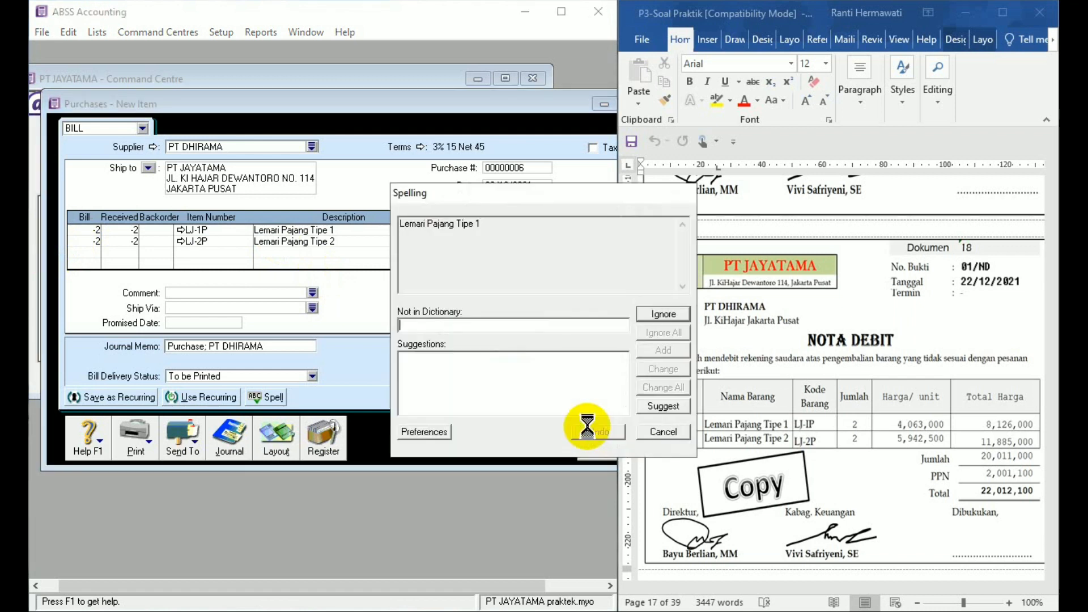
pyautogui.click(652, 331)
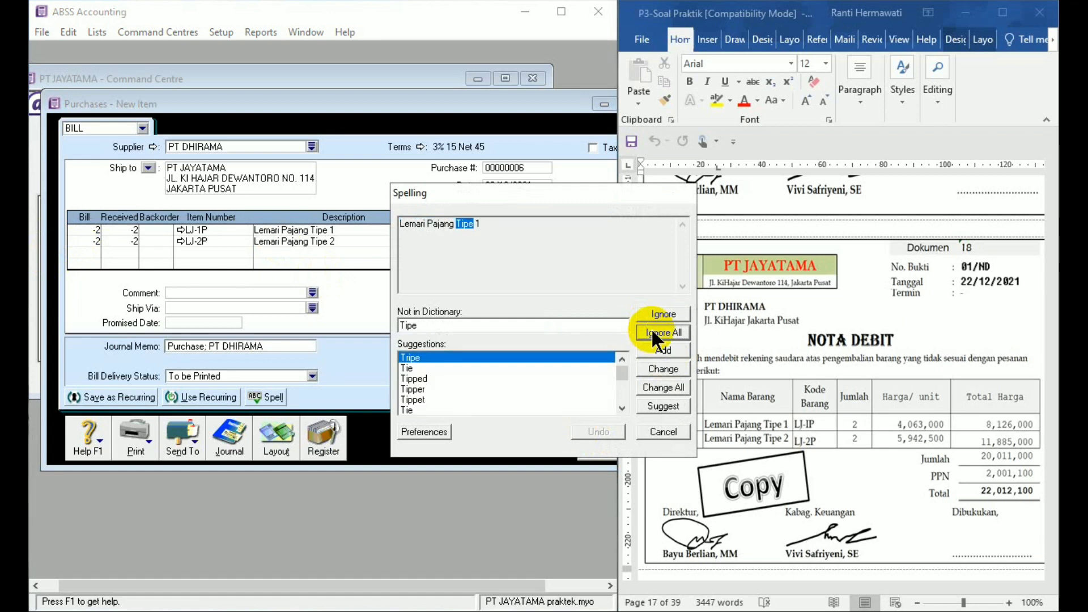
pyautogui.click(652, 331)
pyautogui.click(652, 331)
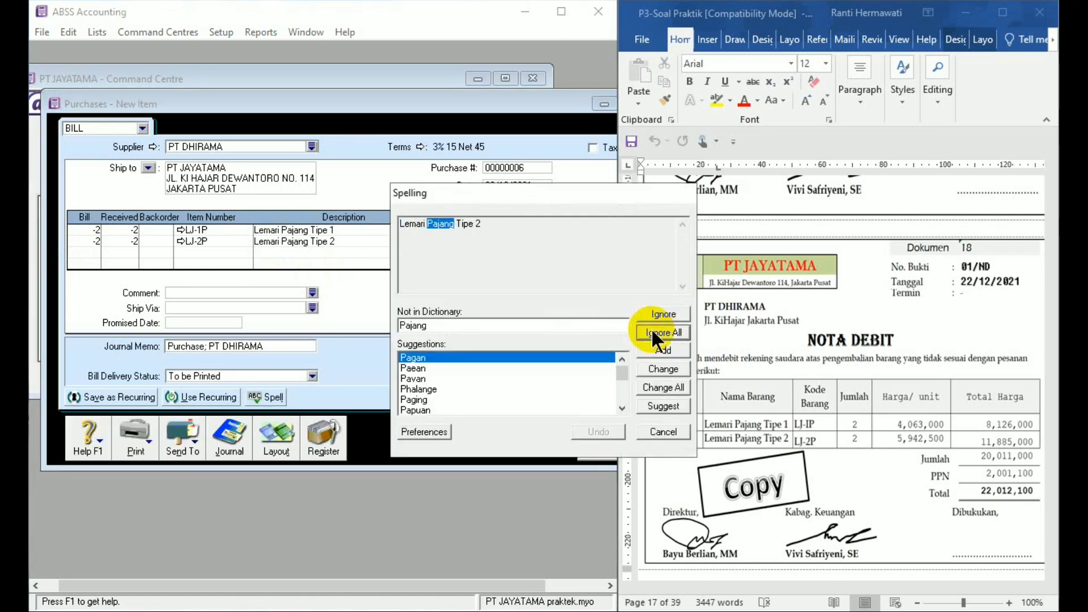
pyautogui.click(652, 331)
pyautogui.click(651, 331)
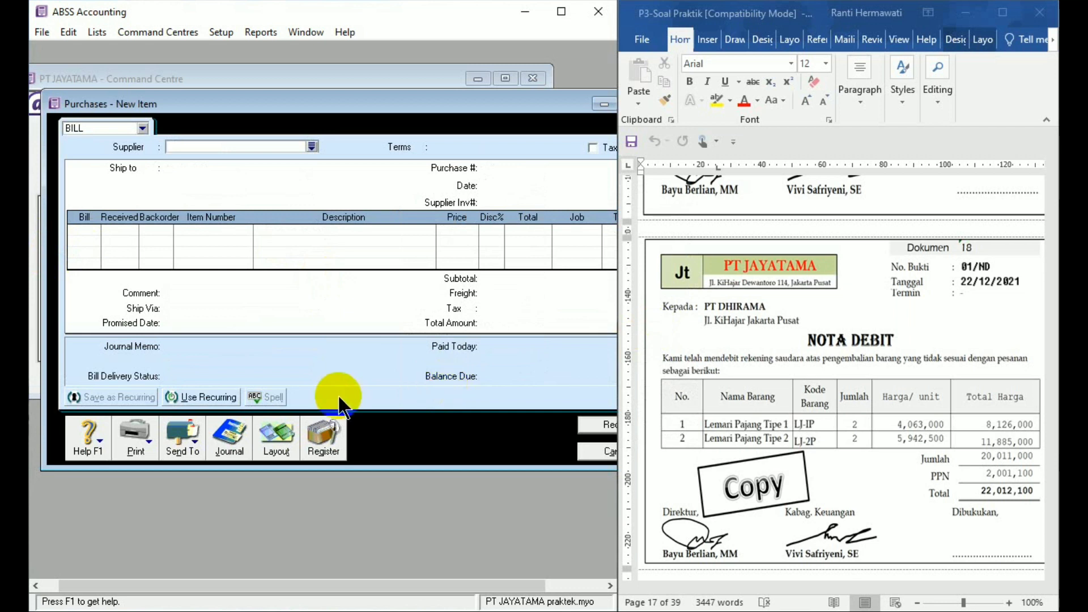
# - Find the PT DHIRAMA debit among the purchases register's returns and debits and start applying it to a purchase
pyautogui.click(327, 430)
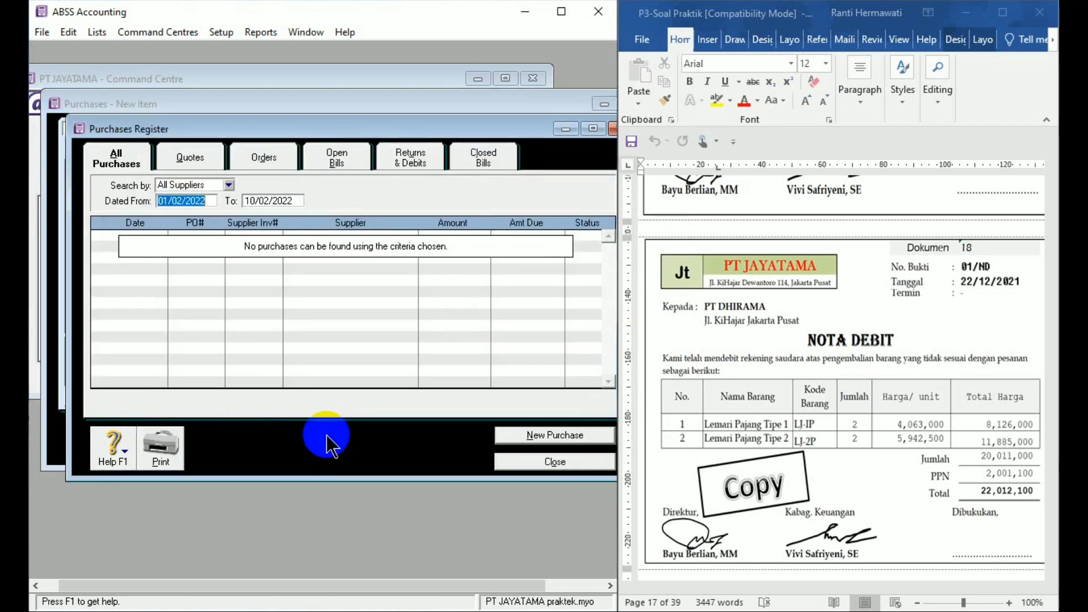
pyautogui.click(400, 155)
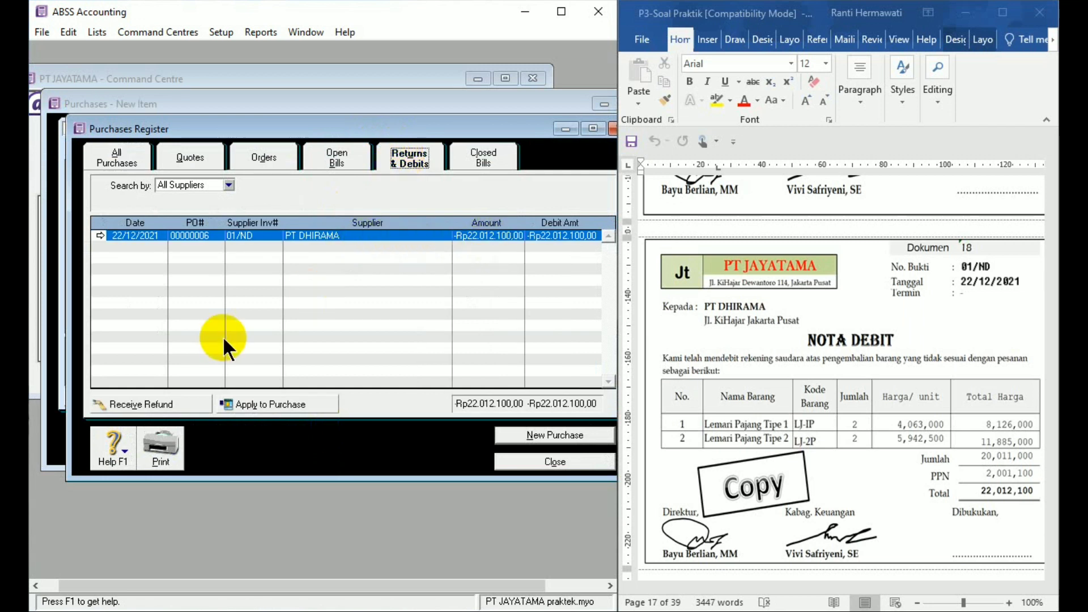
pyautogui.click(271, 404)
# - Set the debit settlement's ID number to 01/ND and its date to 22/12/2021
pyautogui.click(529, 206)
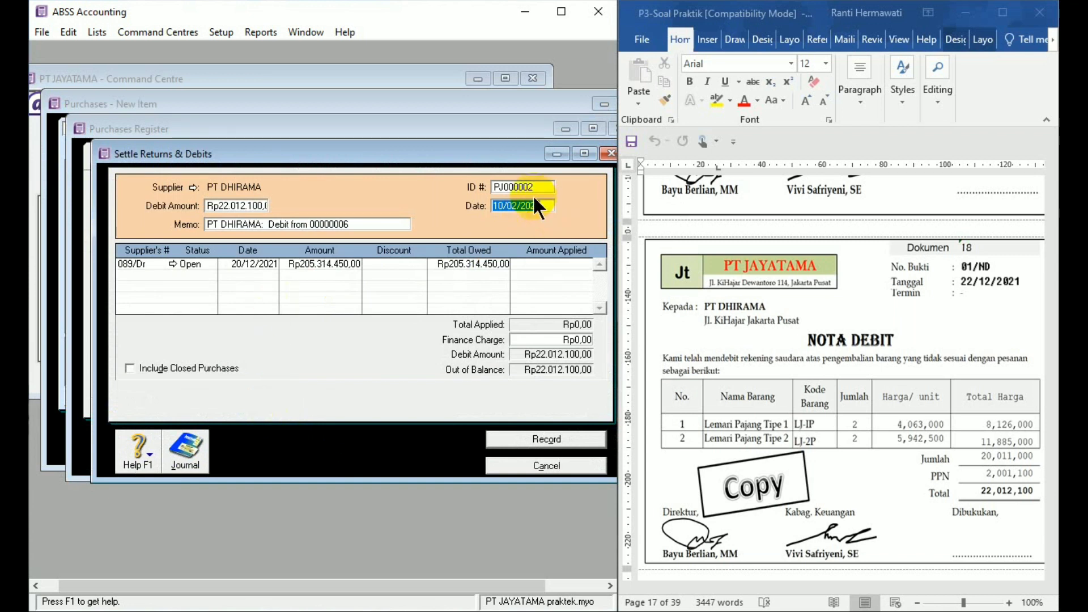
pyautogui.click(528, 187)
pyautogui.write('0')
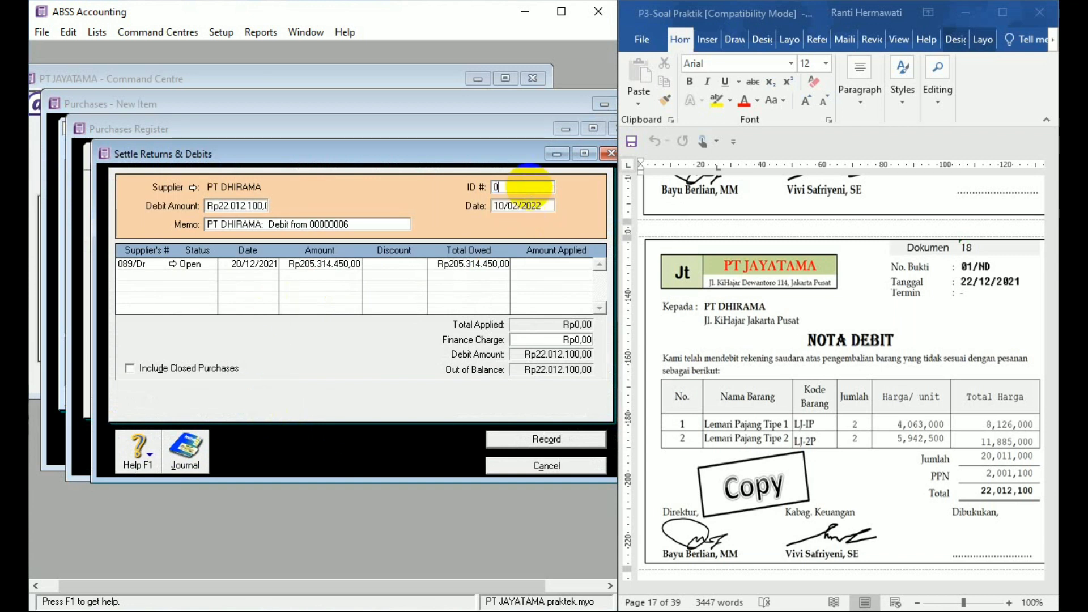
pyautogui.write('1/ND')
pyautogui.click(528, 202)
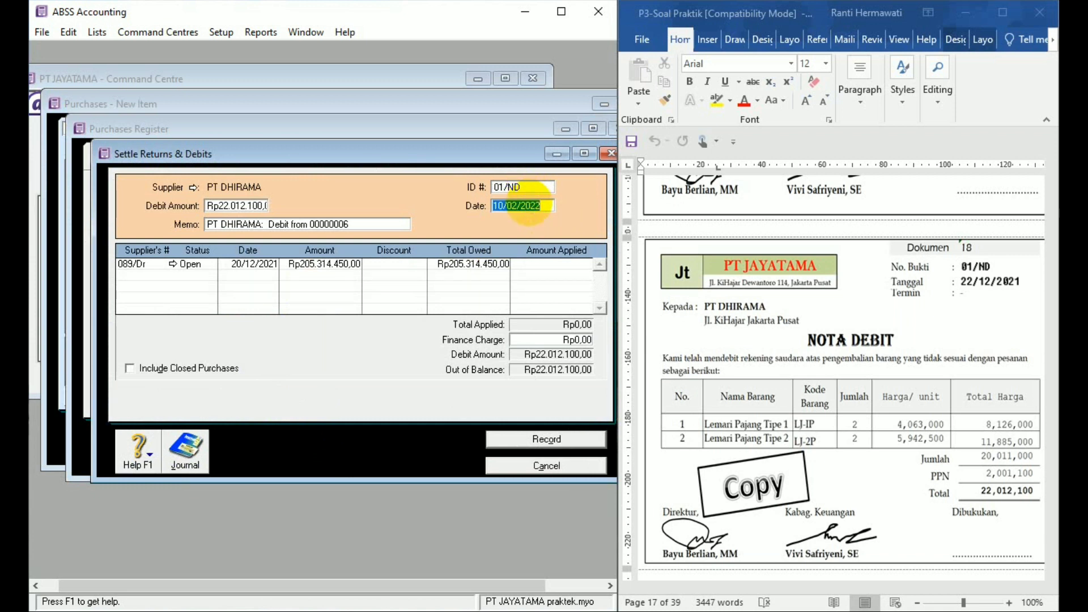
pyautogui.write('22/12/2')
pyautogui.write('021')
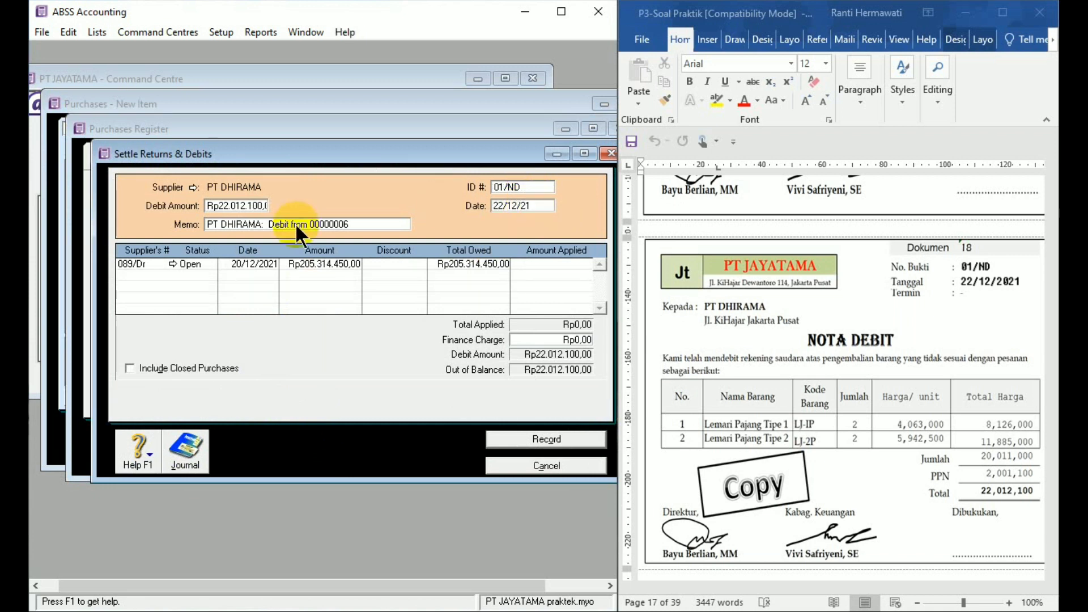
# - Replace the settlement's memo with "Retur pembelian barang kepada PT DHIRAMA"
pyautogui.click(308, 224)
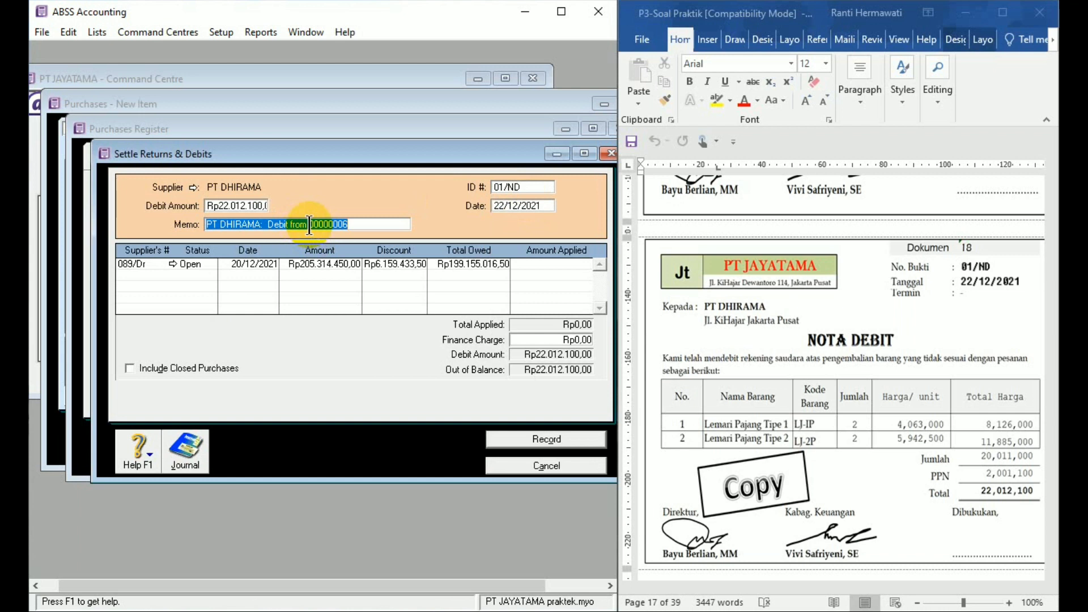
pyautogui.write('Retur ')
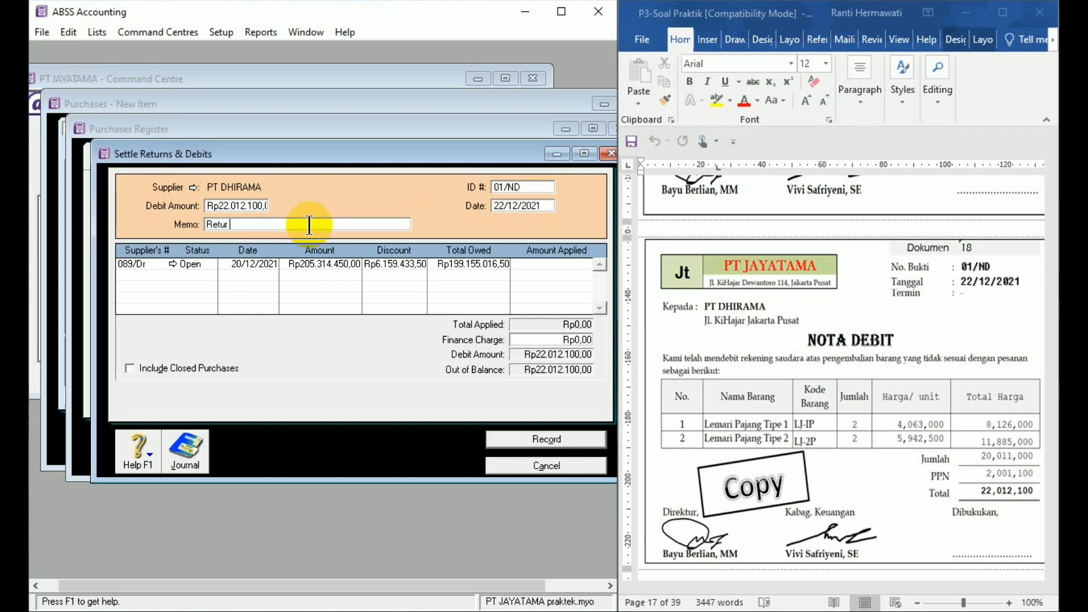
pyautogui.write('pembelian barang kepada PT D')
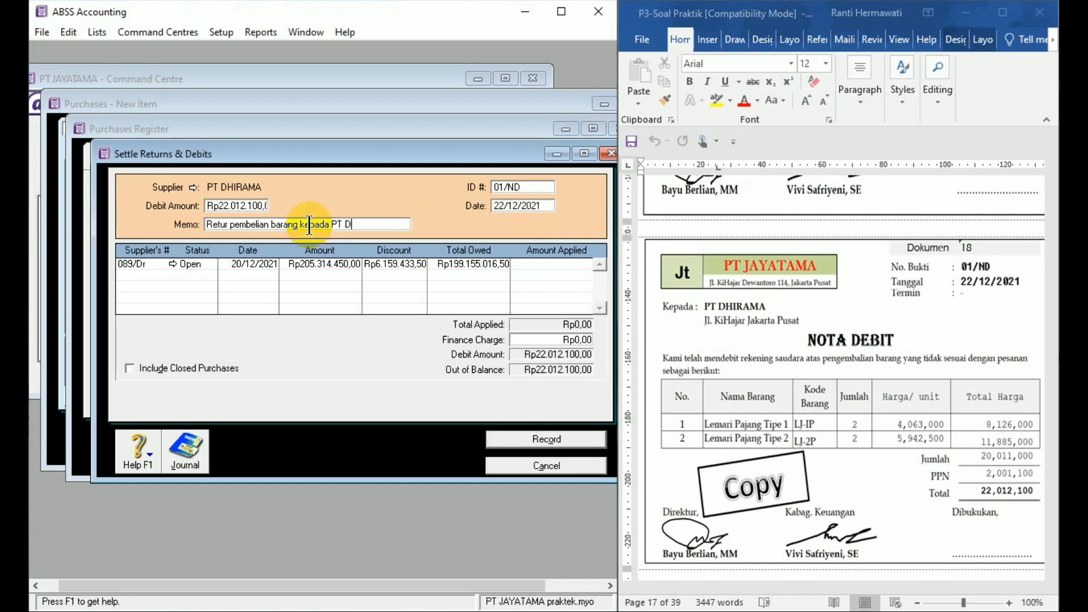
pyautogui.write('GIRAMA')
pyautogui.click(356, 224)
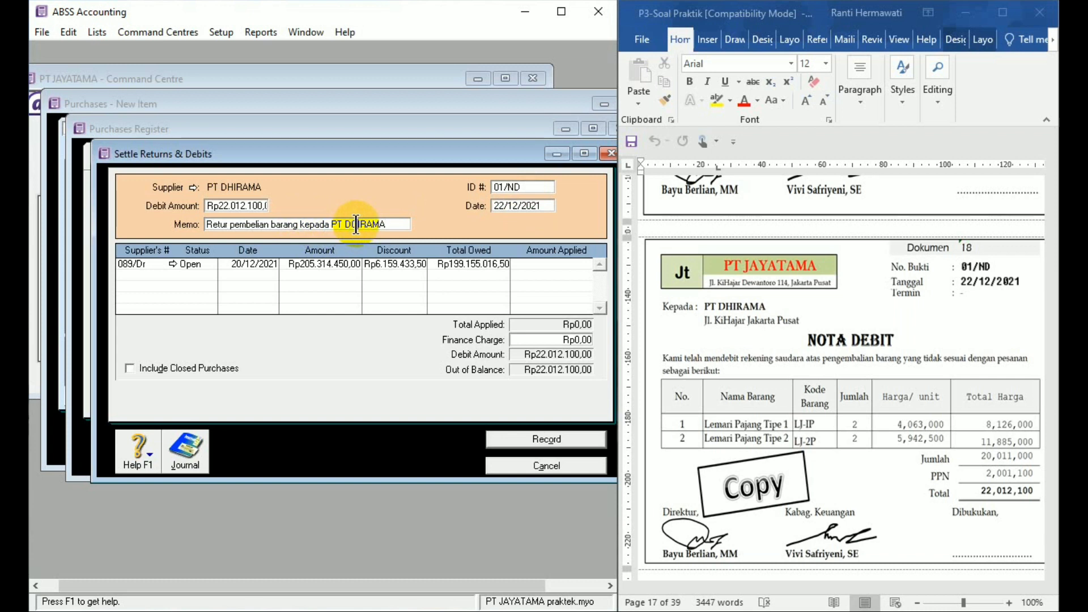
pyautogui.press('BackSpace')
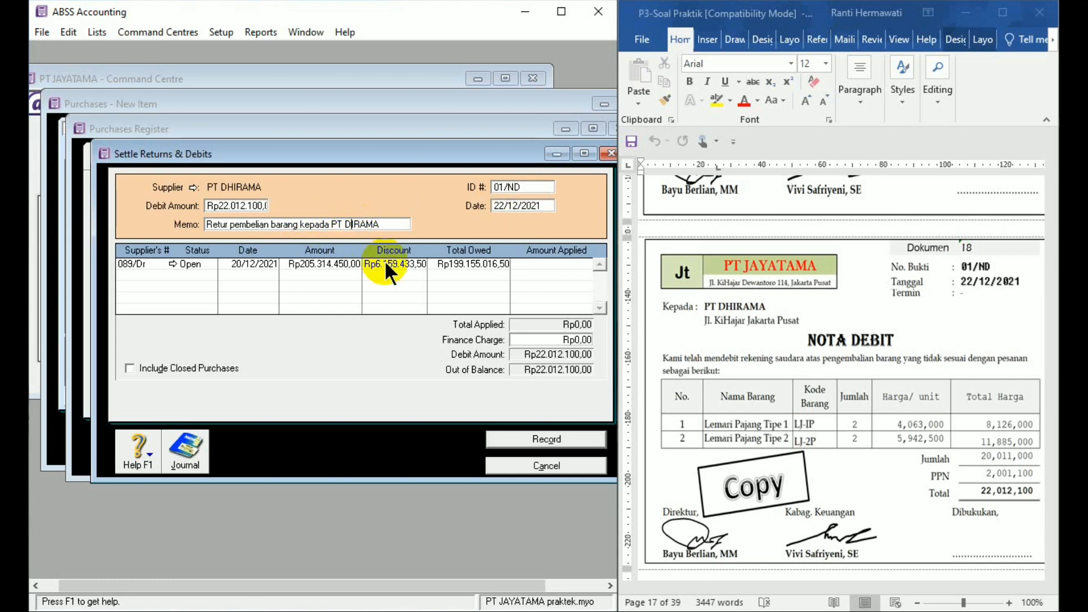
pyautogui.write('H')
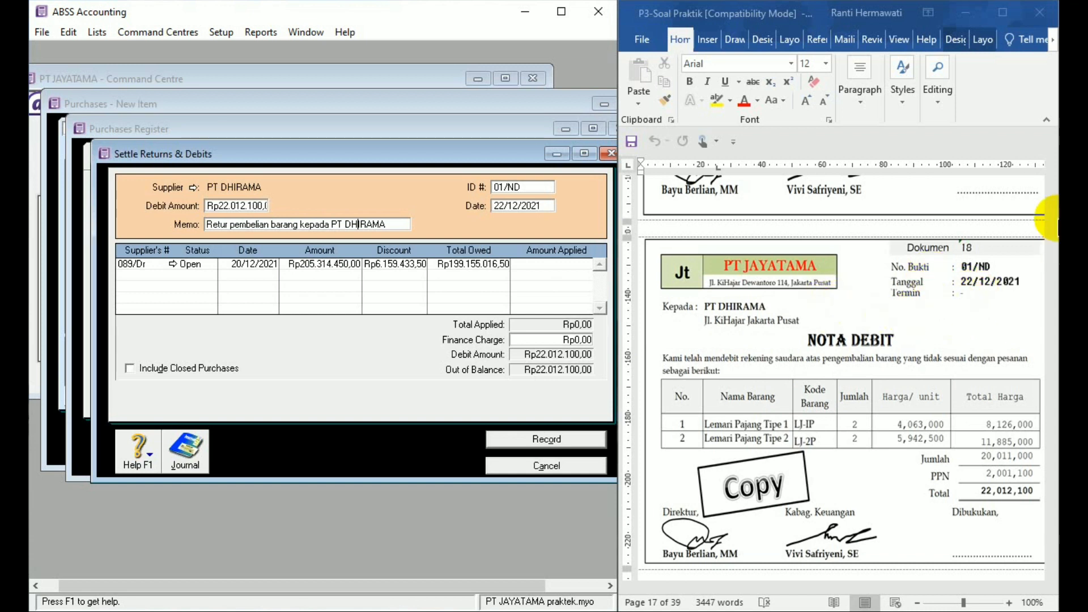
# - Check the Dokumen 16 invoice in Word and apply Rp22.012.100 of the debit to open purchase 089/Dr
pyautogui.click(1029, 271)
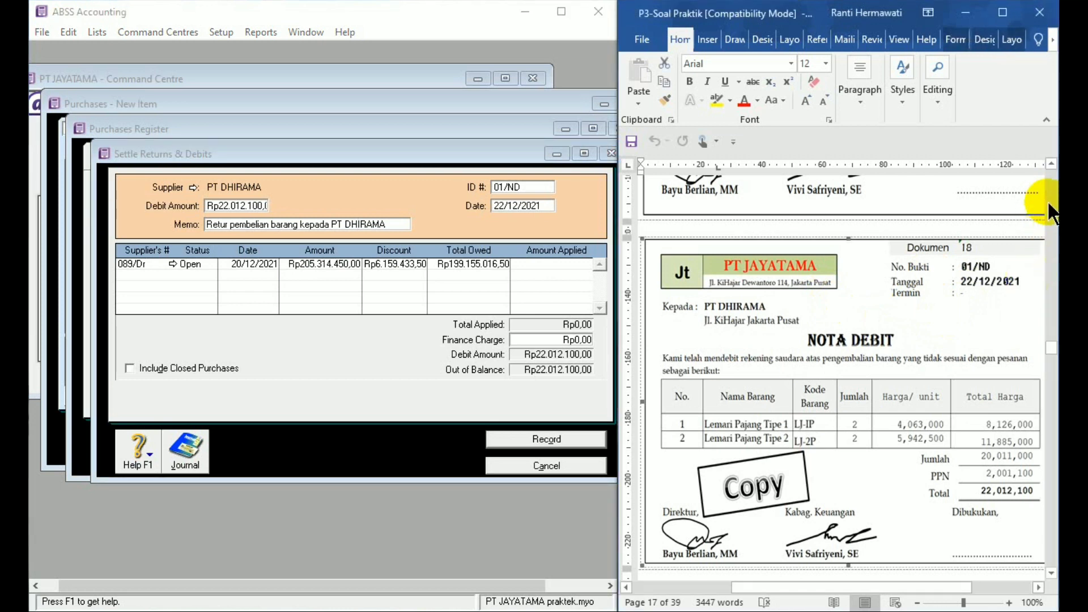
pyautogui.click(1050, 164)
pyautogui.moveTo(1048, 165); pyautogui.dragTo(1048, 165)
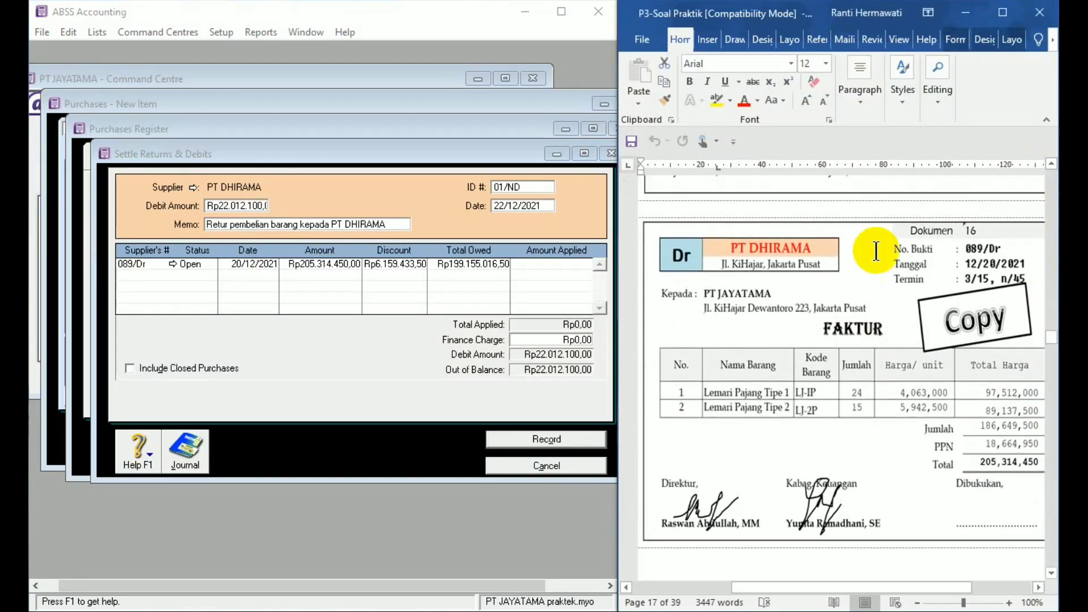
pyautogui.click(906, 313)
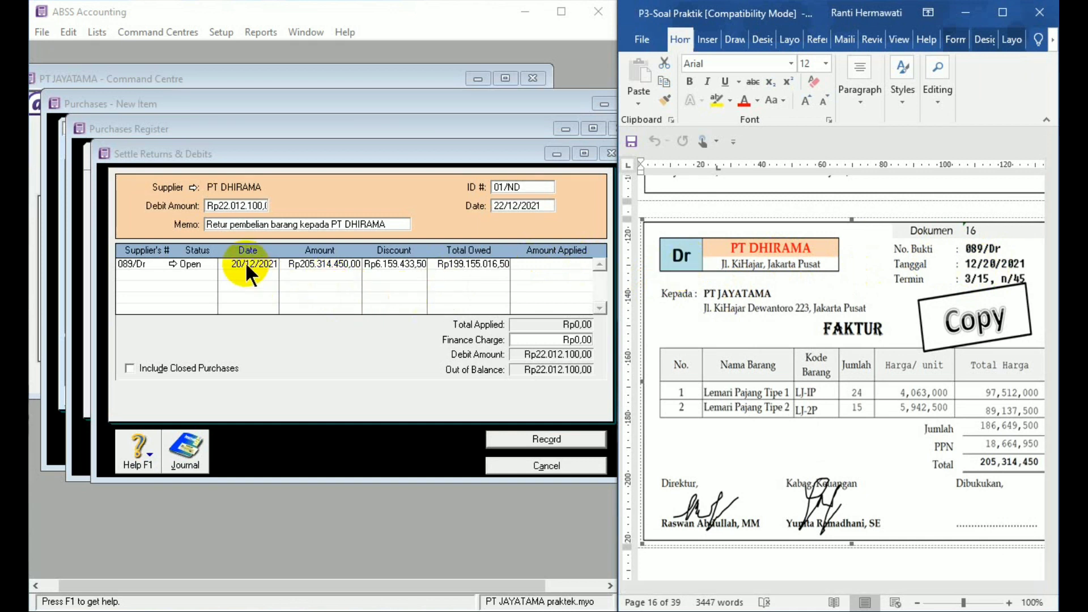
pyautogui.click(539, 260)
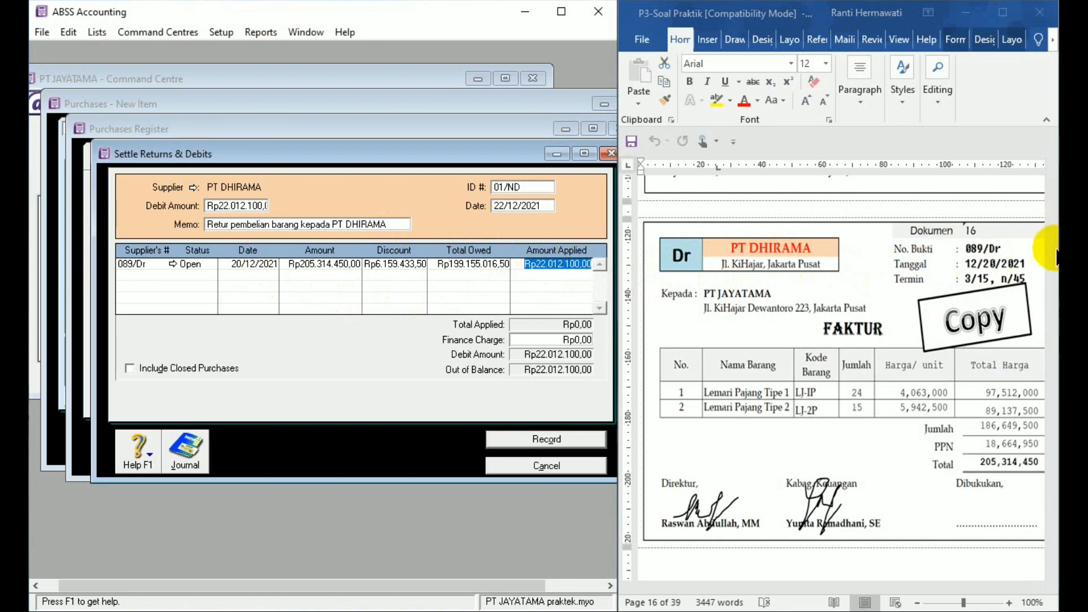
# - Record the PT DHIRAMA debit settlement and close the purchases register and the purchase entry form
pyautogui.click(1022, 205)
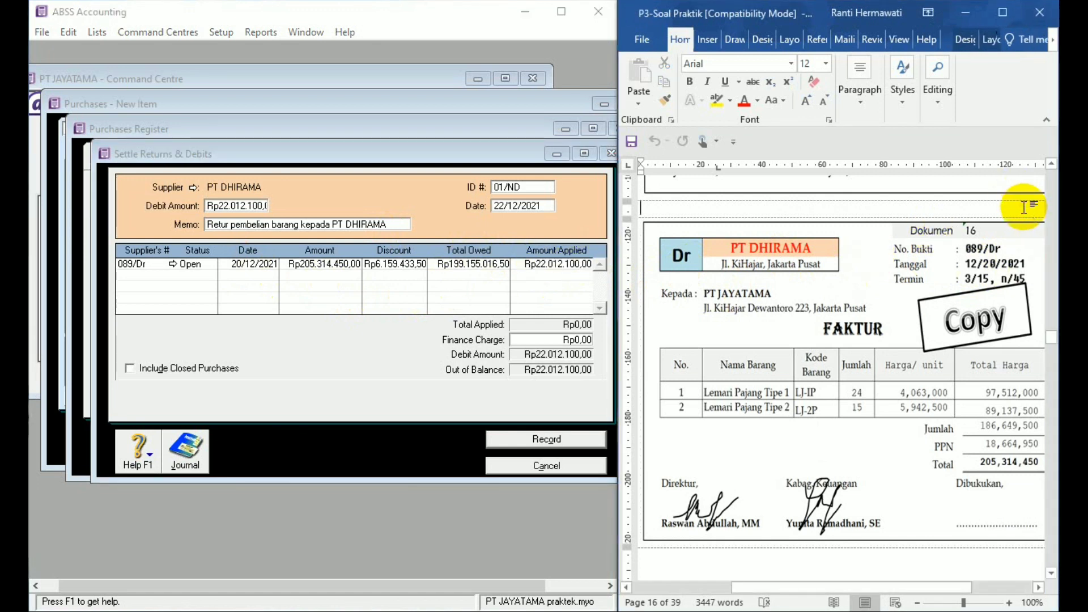
pyautogui.click(1053, 573)
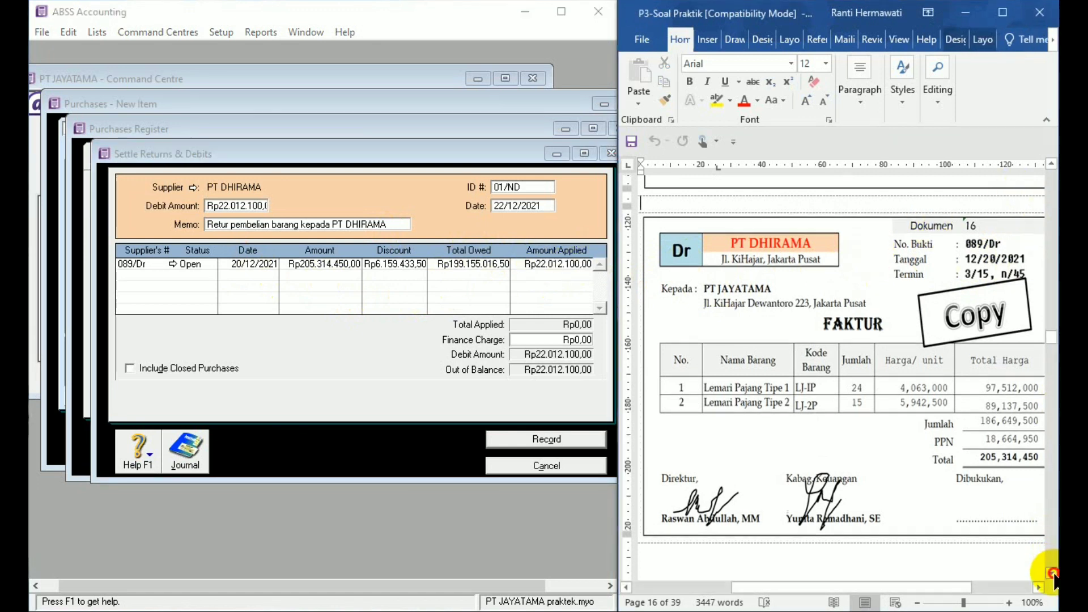
pyautogui.moveTo(1052, 573); pyautogui.dragTo(1052, 574)
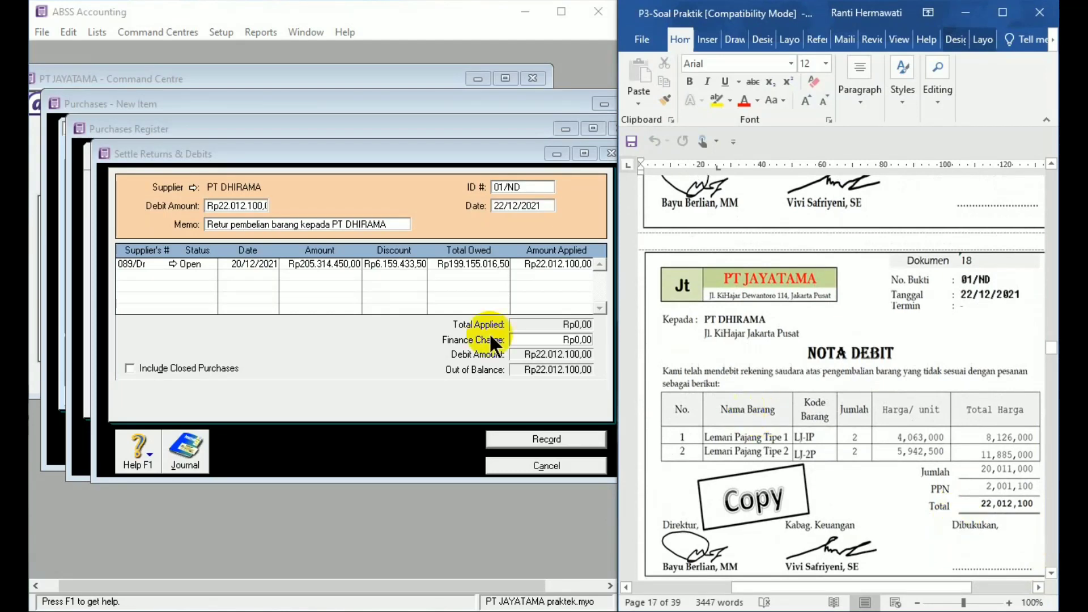
pyautogui.click(566, 441)
pyautogui.click(572, 463)
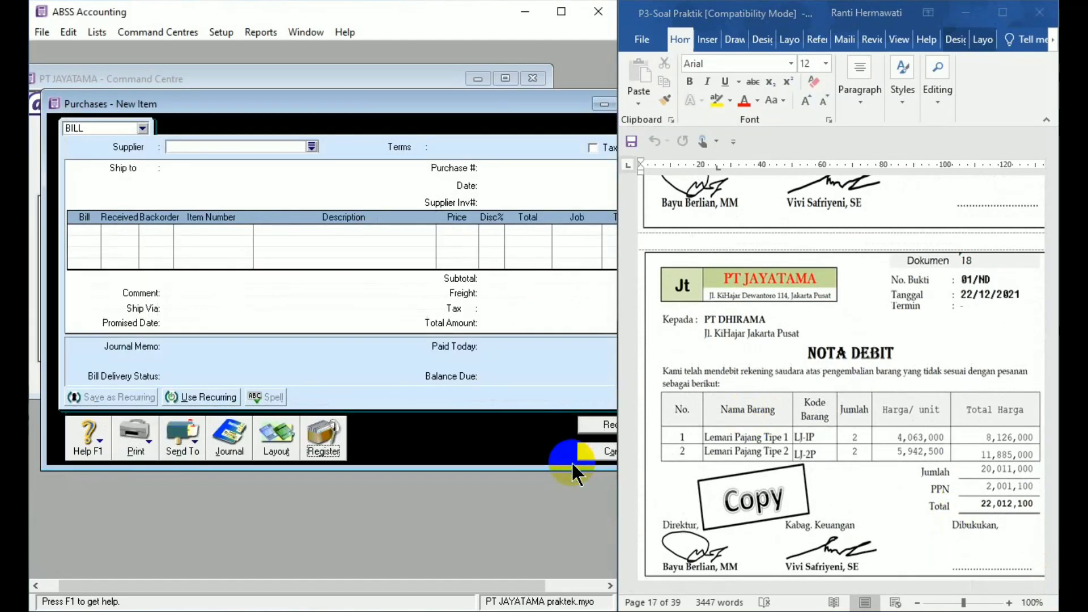
pyautogui.click(600, 456)
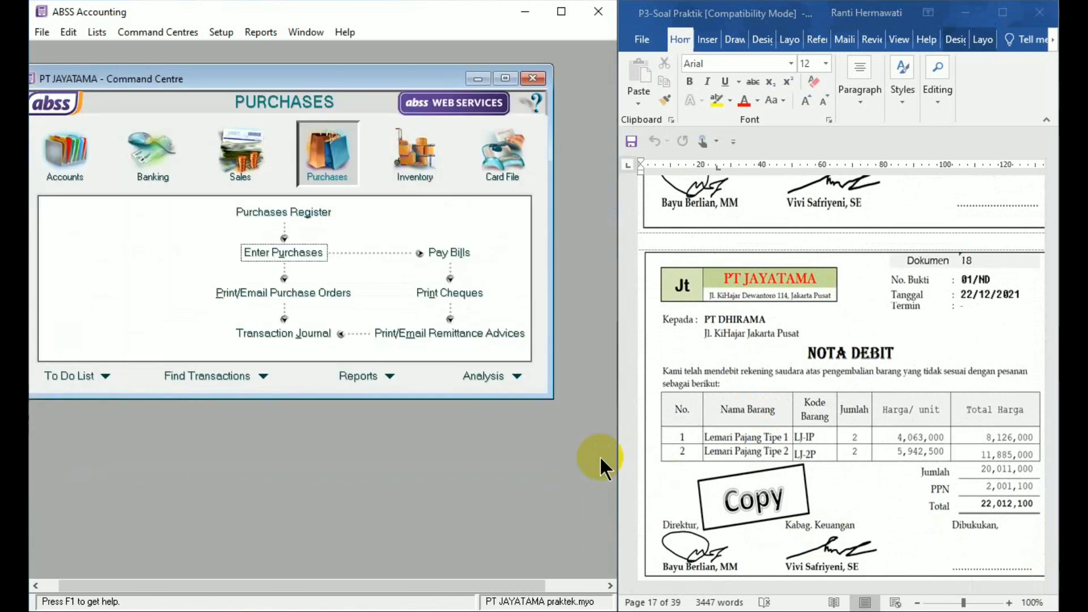
# - Find the Dokumen 19 petty cash voucher and start a Spend Money entry from account 1-1102 petty cash
pyautogui.click(1049, 548)
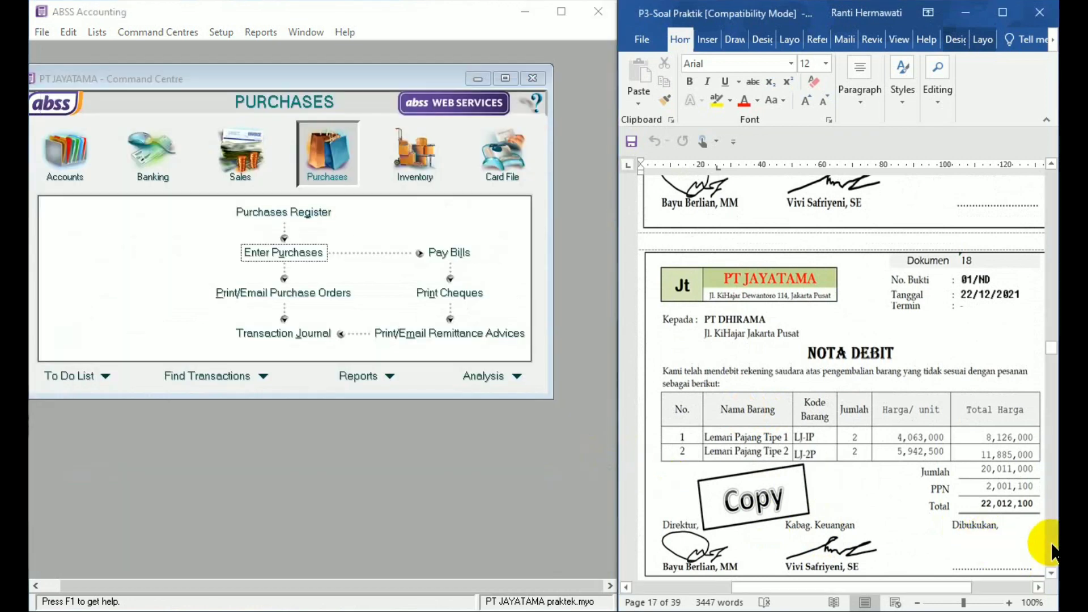
pyautogui.click(1052, 573)
pyautogui.click(1052, 573)
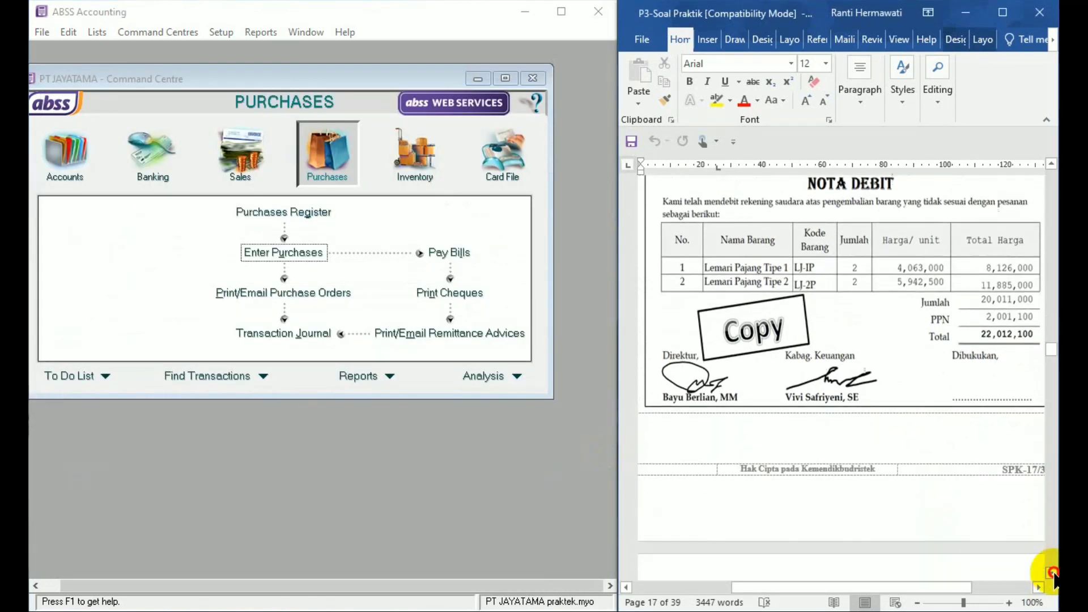
pyautogui.click(1053, 573)
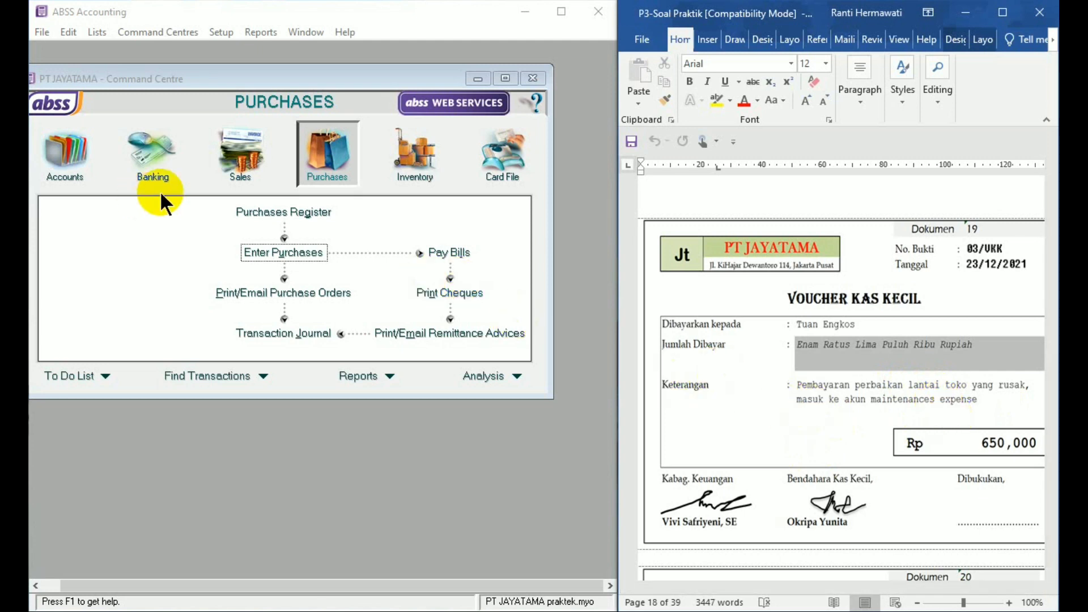
pyautogui.click(148, 164)
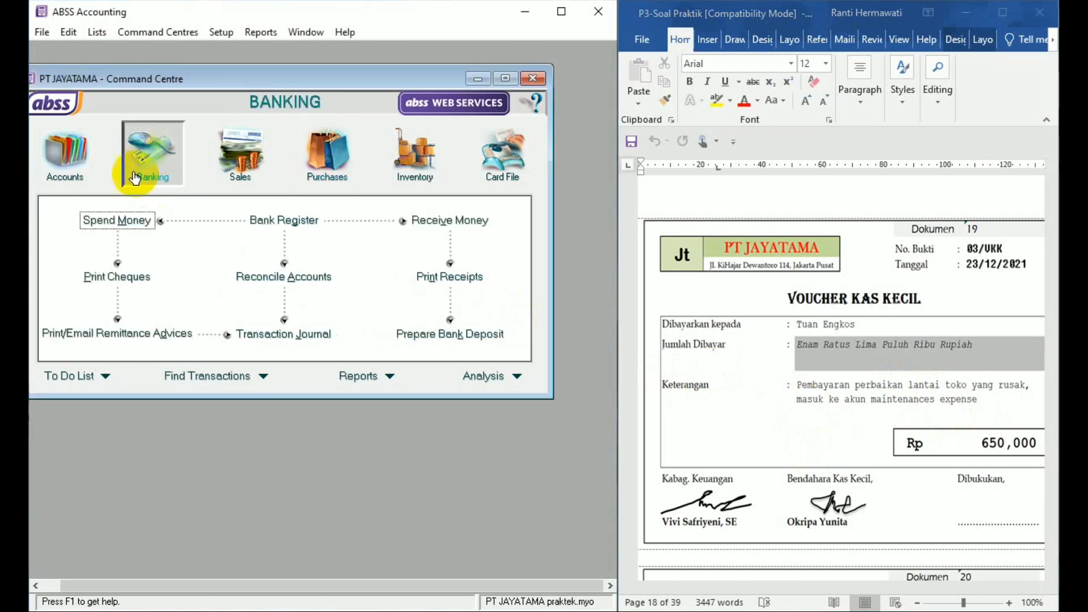
pyautogui.click(131, 222)
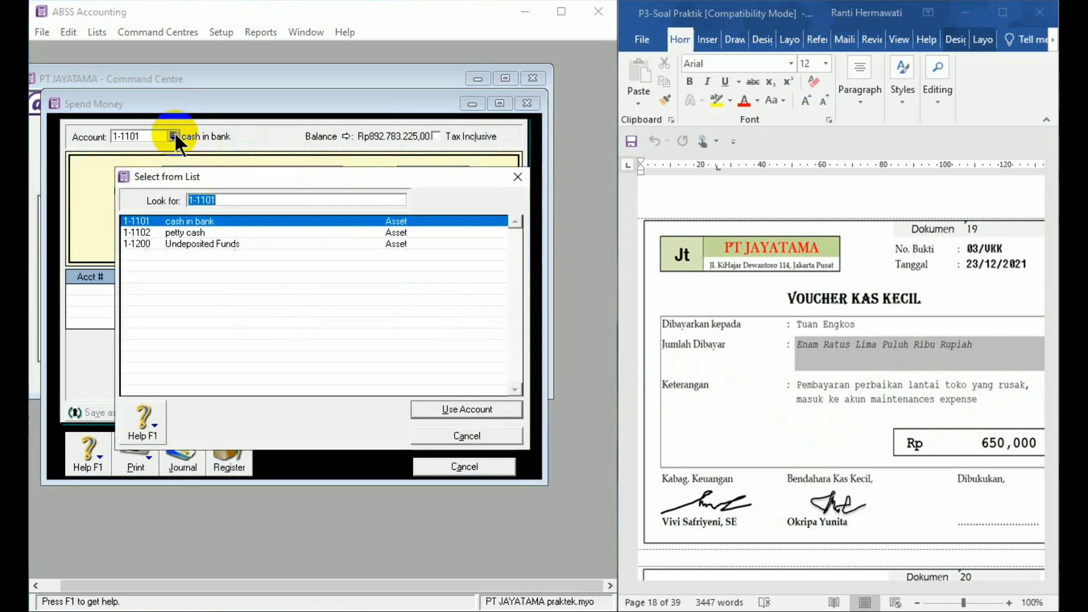
pyautogui.click(173, 136)
pyautogui.doubleClick(196, 231)
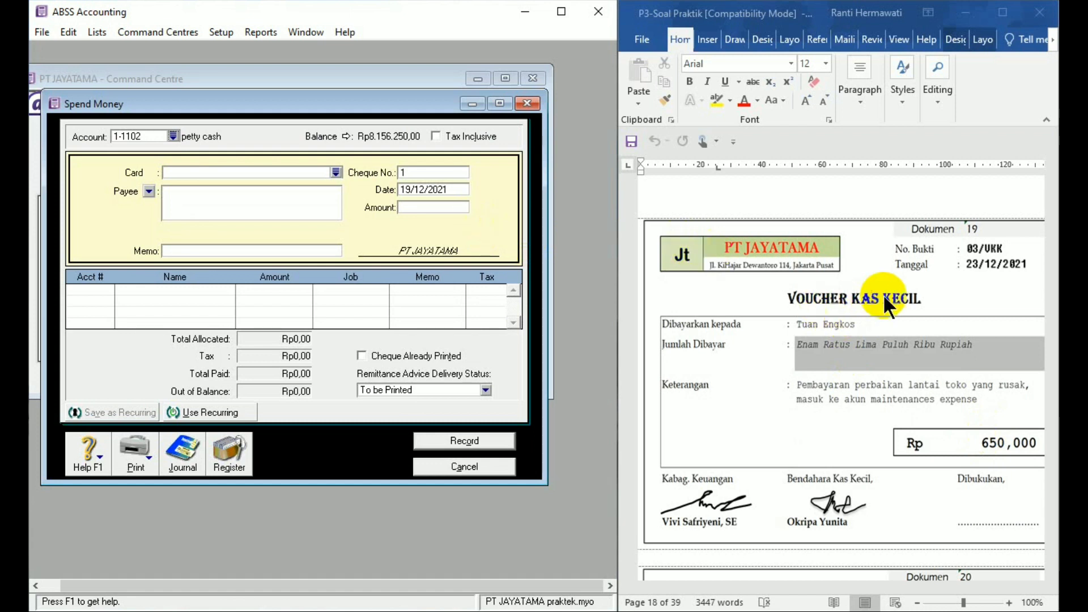
# - Set the payment's cheque number to 03/VKK, its date to 23/12/2021 and its amount to Rp650.000
pyautogui.click(425, 172)
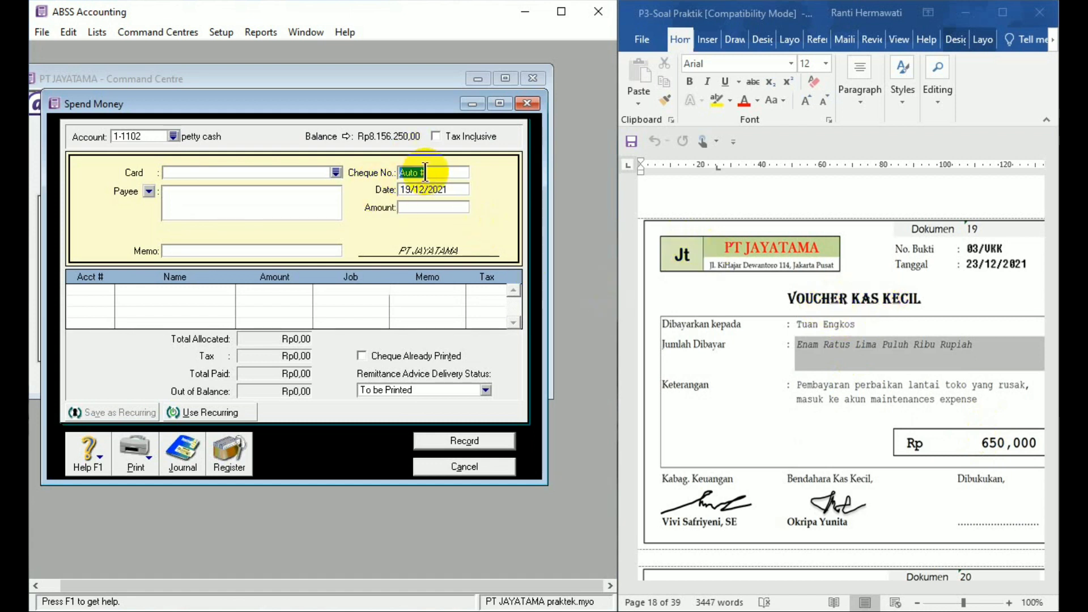
pyautogui.write('03/VKK')
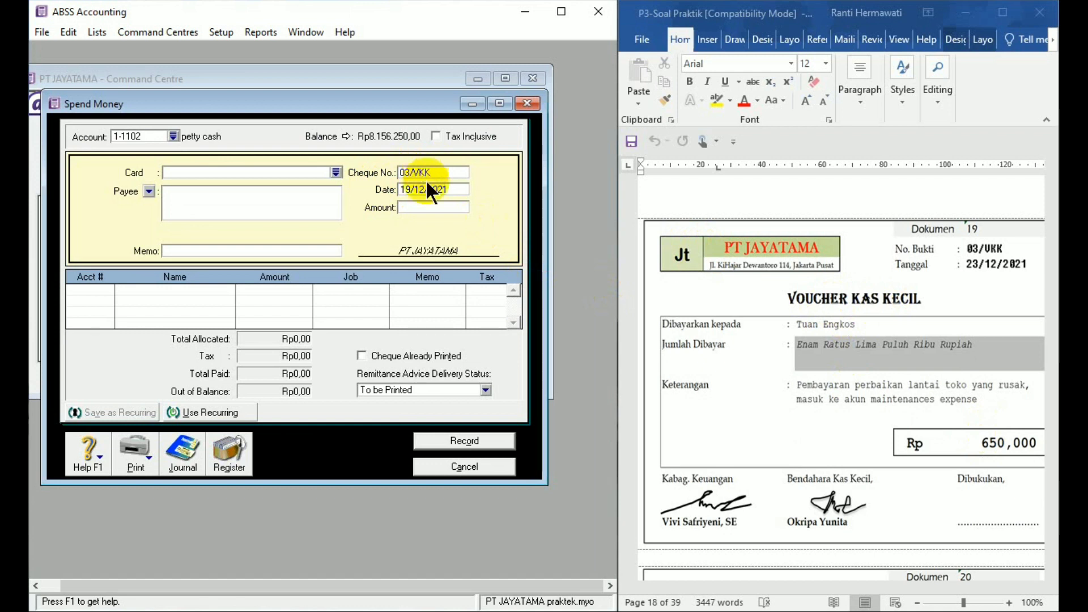
pyautogui.click(430, 190)
pyautogui.write('23/12/21')
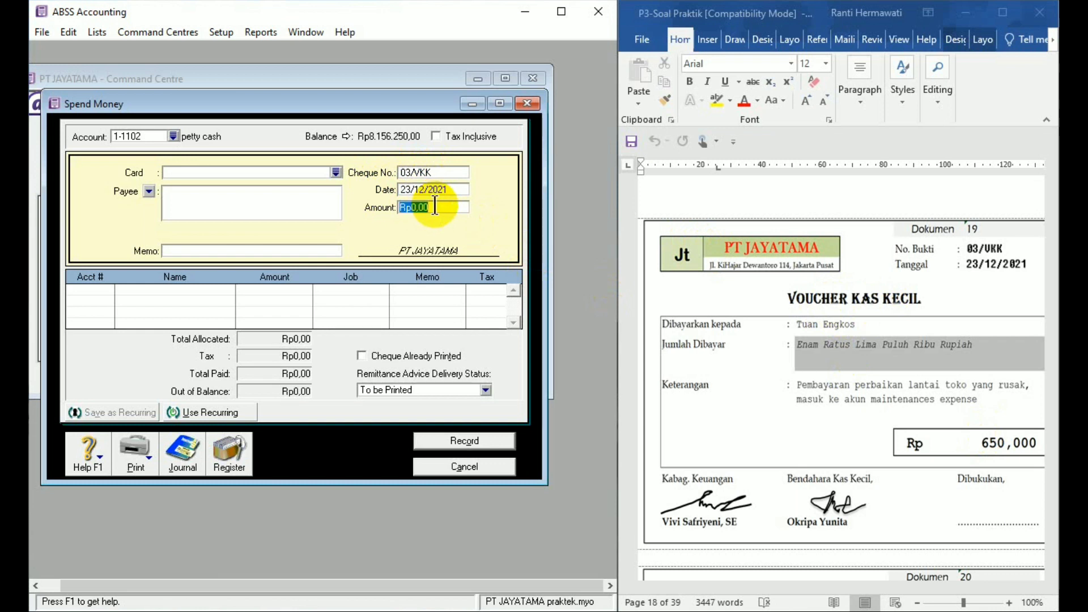
pyautogui.write('650000')
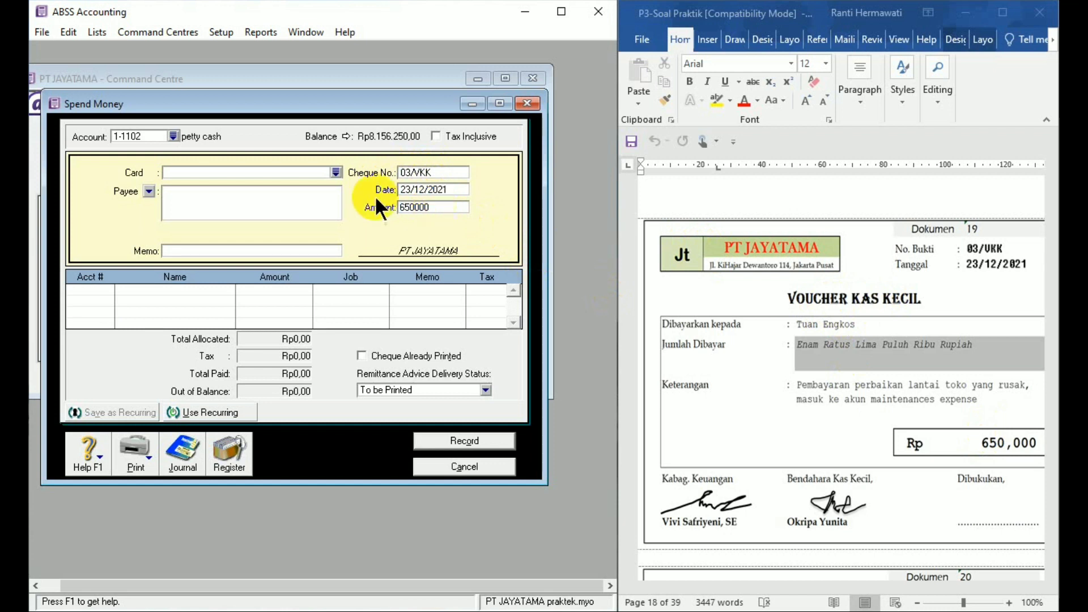
# - Enter the payee's name from the voucher and the memo "Pembayaran perbaikan lantai toko"
pyautogui.click(207, 195)
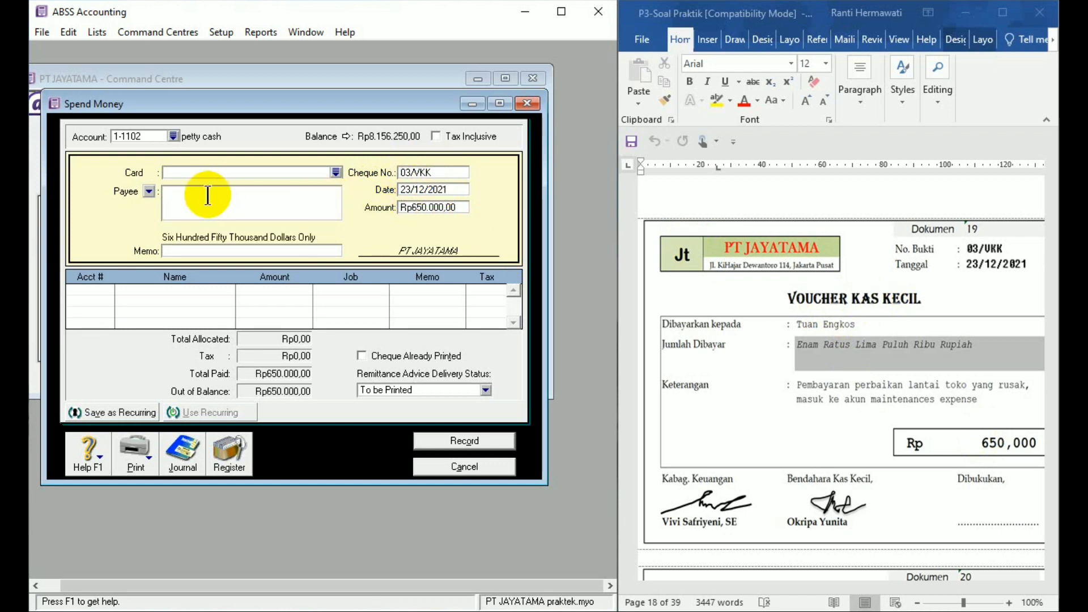
pyautogui.write('T')
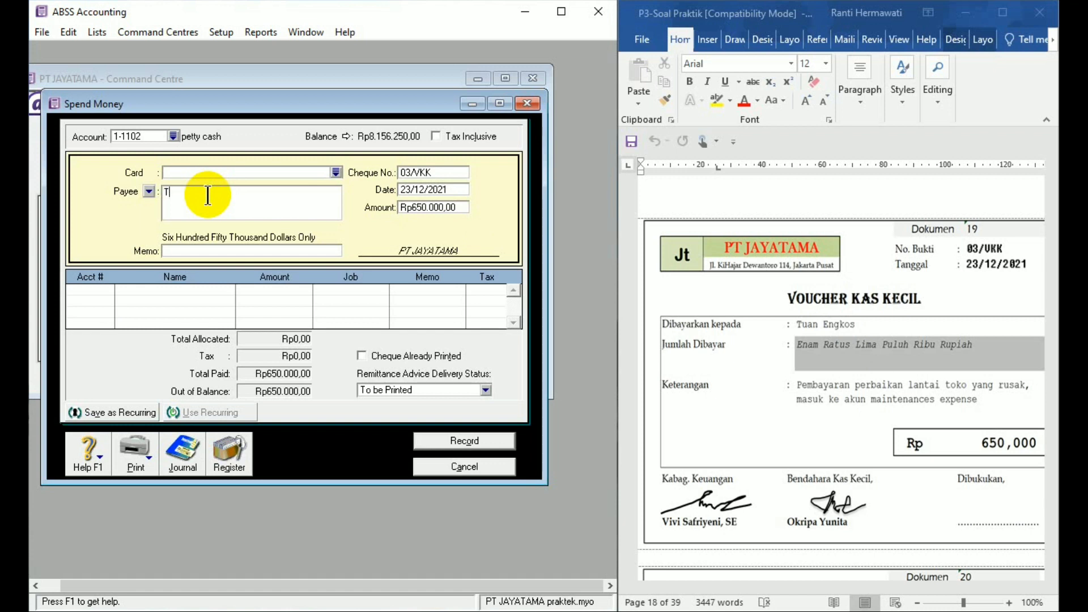
pyautogui.write('UAN ENGKOS')
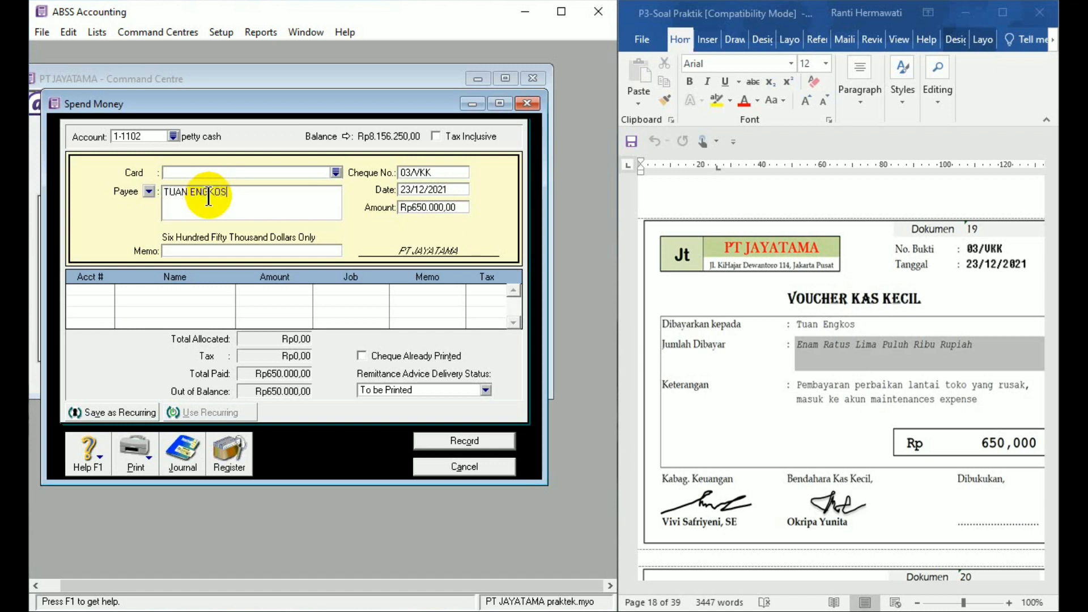
pyautogui.click(209, 252)
pyautogui.write('Pembayaran perbaikan lantai toko')
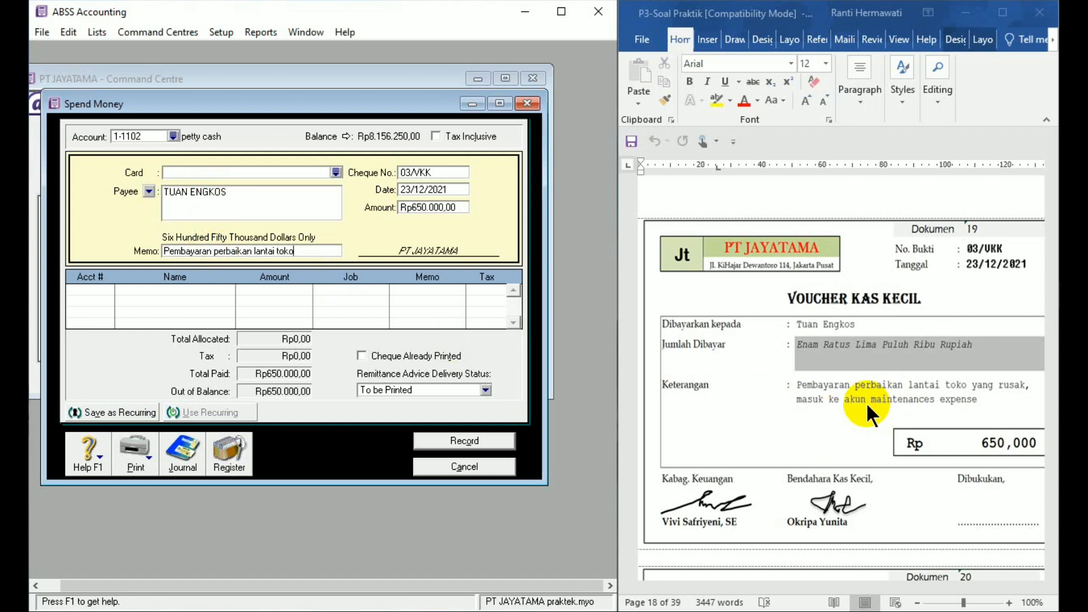
# - Allocate the petty cash payment to account 6-1105 Maintenance expense
pyautogui.click(107, 292)
pyautogui.click(106, 292)
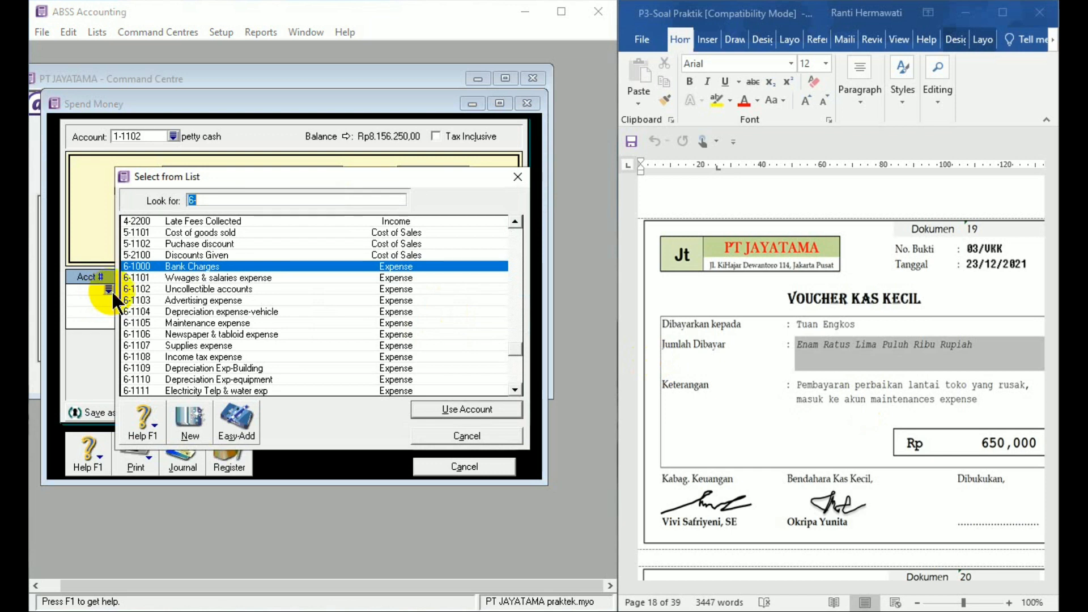
pyautogui.doubleClick(173, 322)
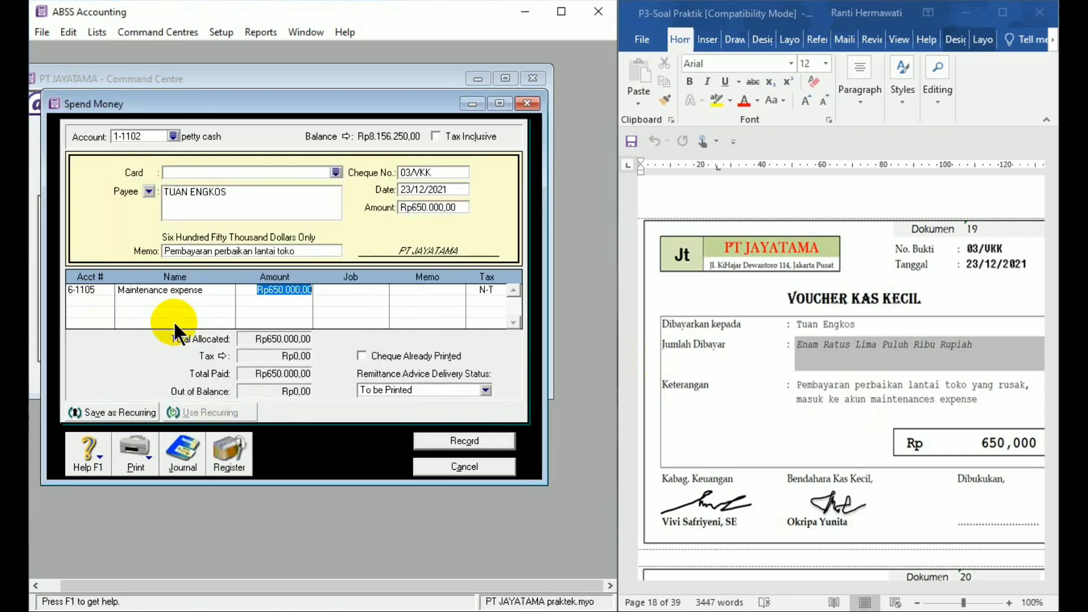
# - Record the Dokumen 19 petty cash payment and close the Spend Money window
pyautogui.click(460, 441)
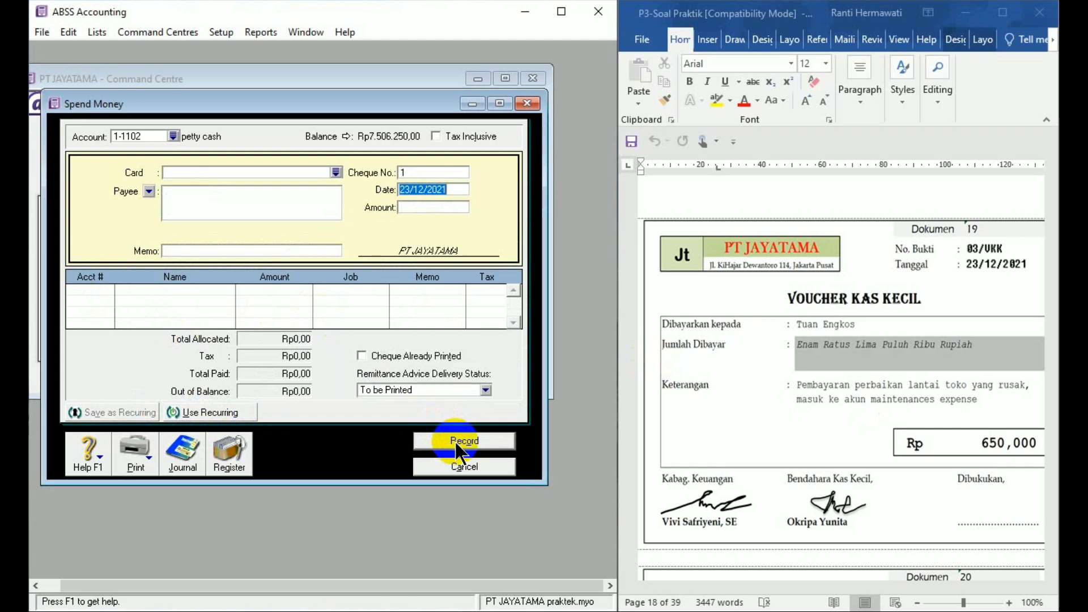
pyautogui.click(472, 468)
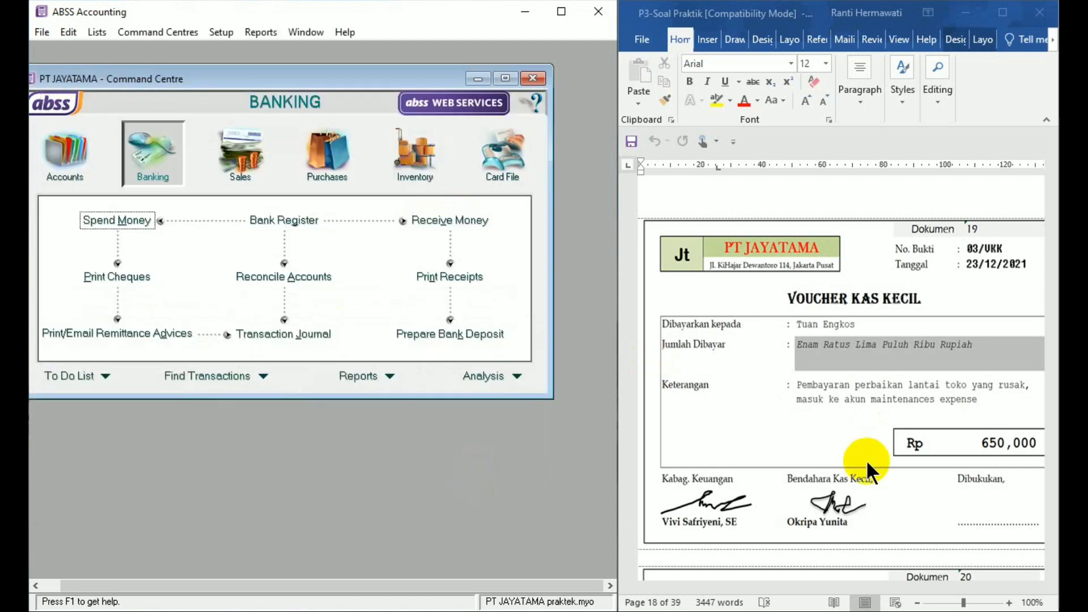
# - Find the Dokumen 20 invoice and start a new sales invoice for customer TOKO ARMIDA
pyautogui.click(1046, 465)
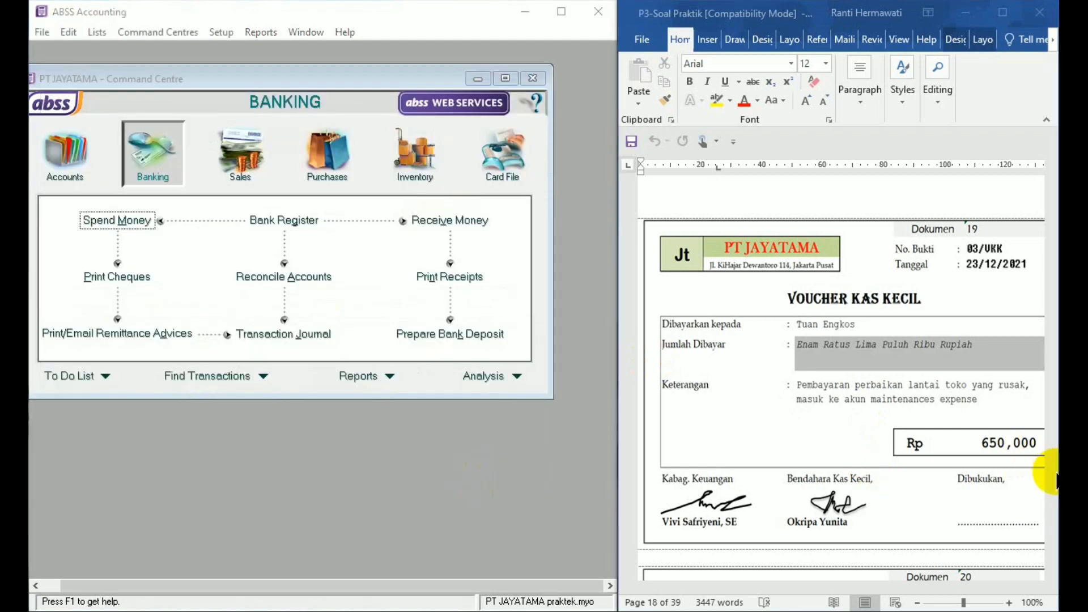
pyautogui.click(1051, 573)
pyautogui.moveTo(1051, 574); pyautogui.dragTo(1051, 574)
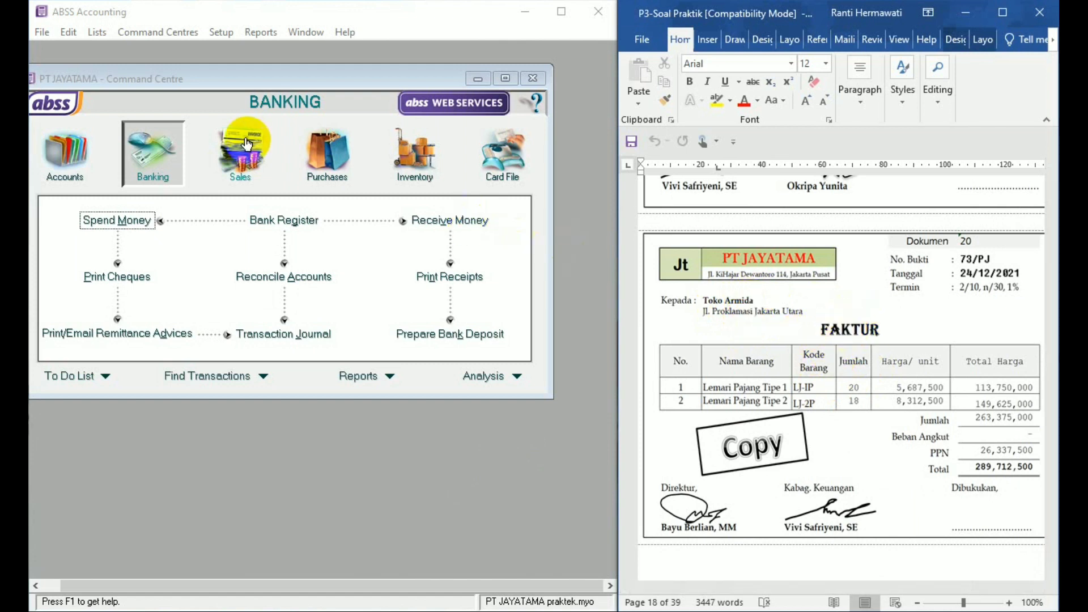
pyautogui.click(253, 161)
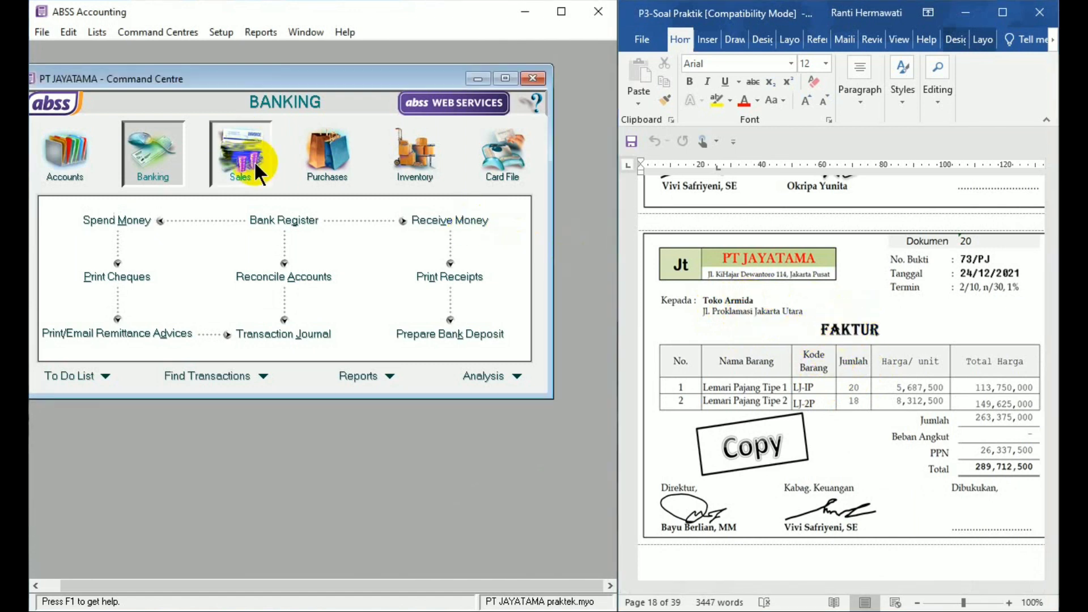
pyautogui.click(299, 255)
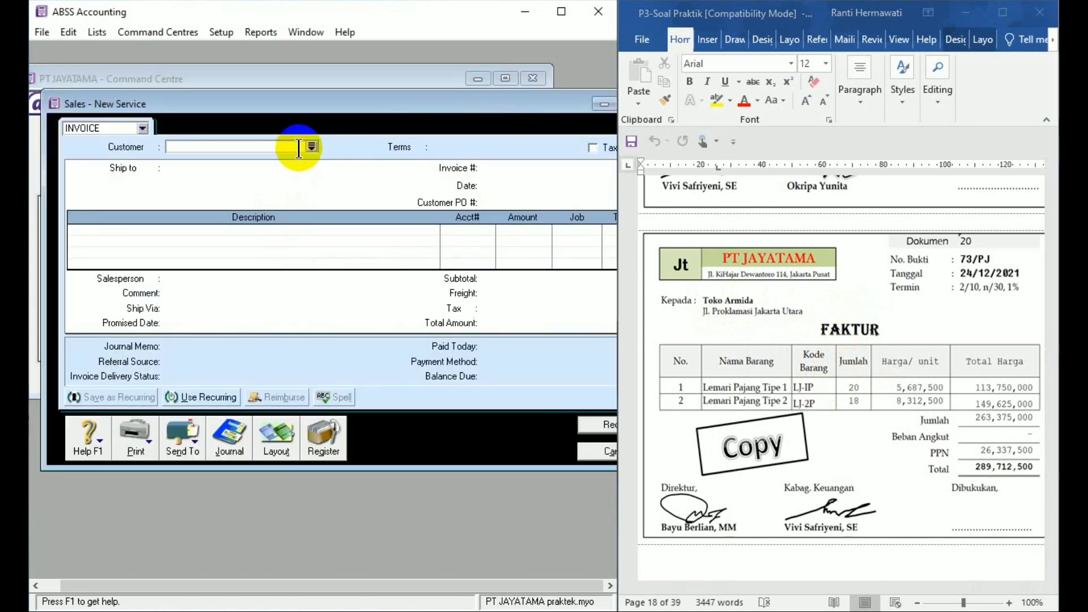
pyautogui.write('toko')
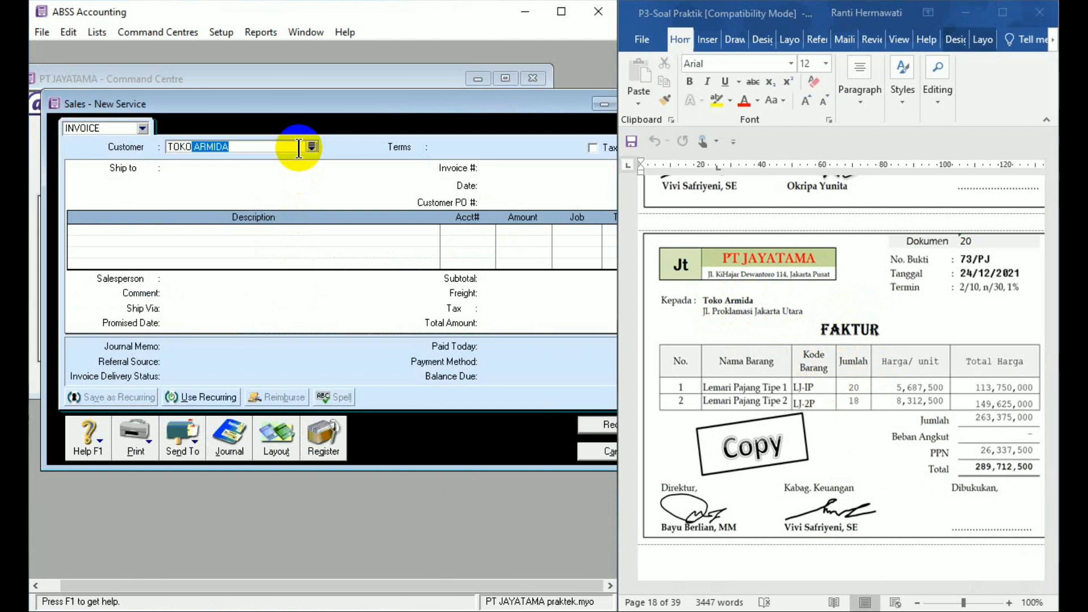
pyautogui.press('Tab')
# - Set the invoice's credit terms to a given number of days: 10 discount days, 30 balance due days, 2% early discount, 1% late charge
pyautogui.click(414, 149)
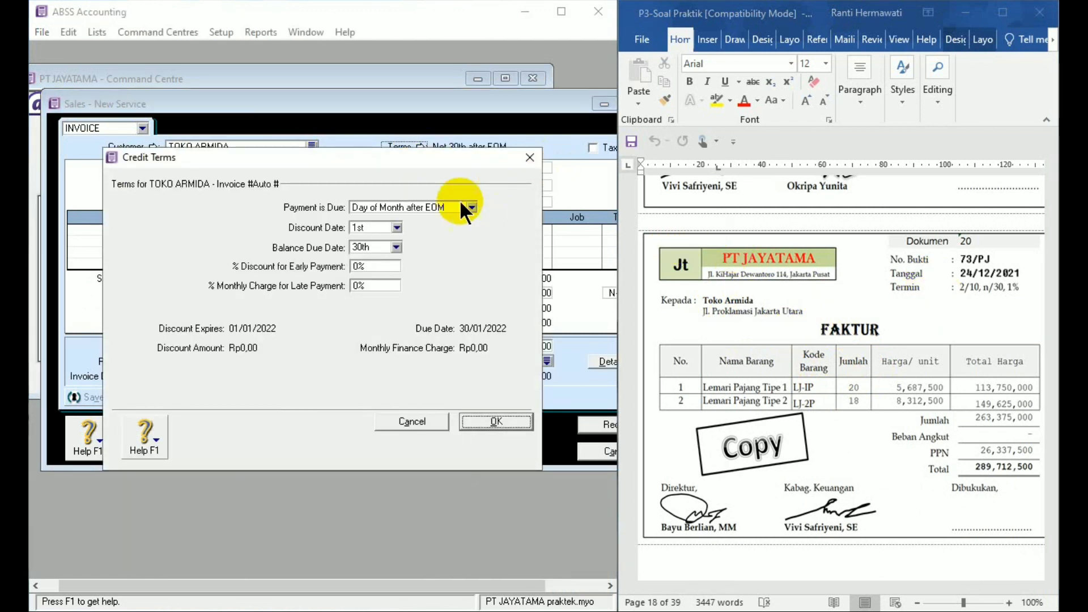
pyautogui.click(470, 205)
pyautogui.click(416, 242)
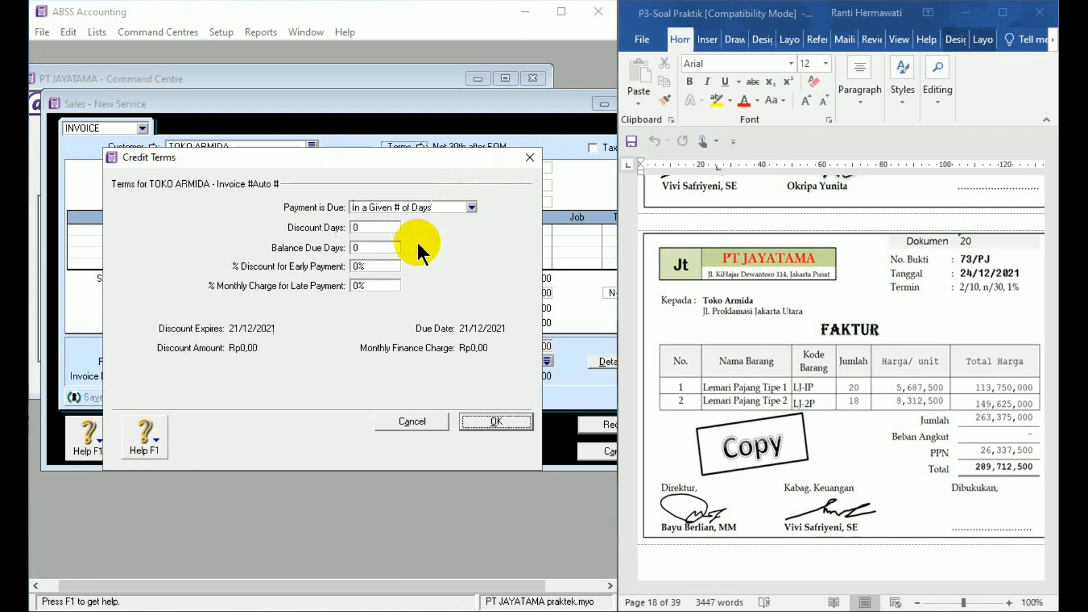
pyautogui.click(371, 232)
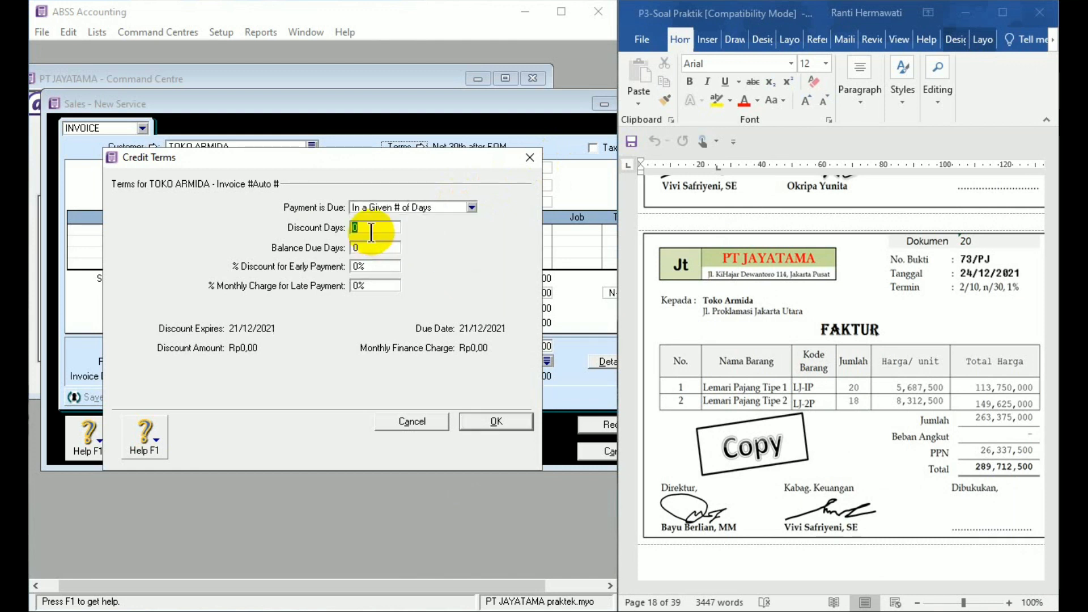
pyautogui.write('10')
pyautogui.click(370, 247)
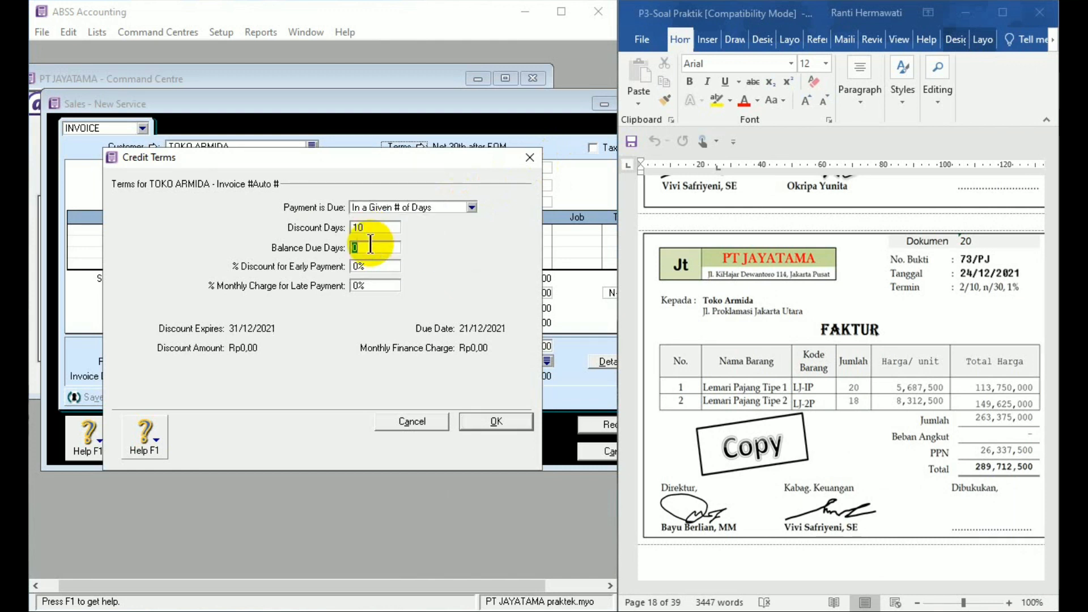
pyautogui.write('30')
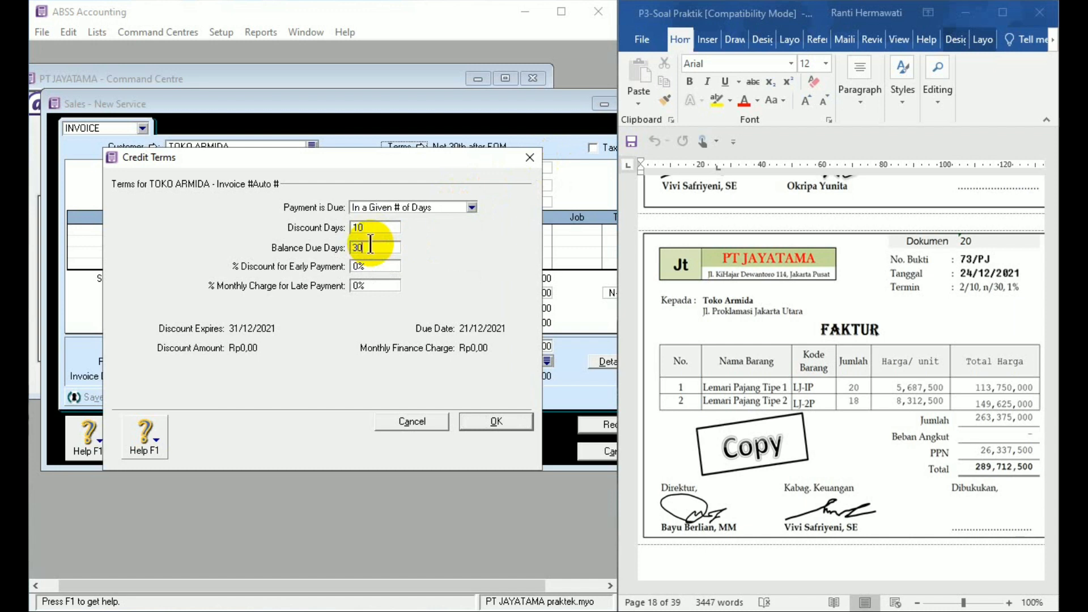
pyautogui.click(370, 266)
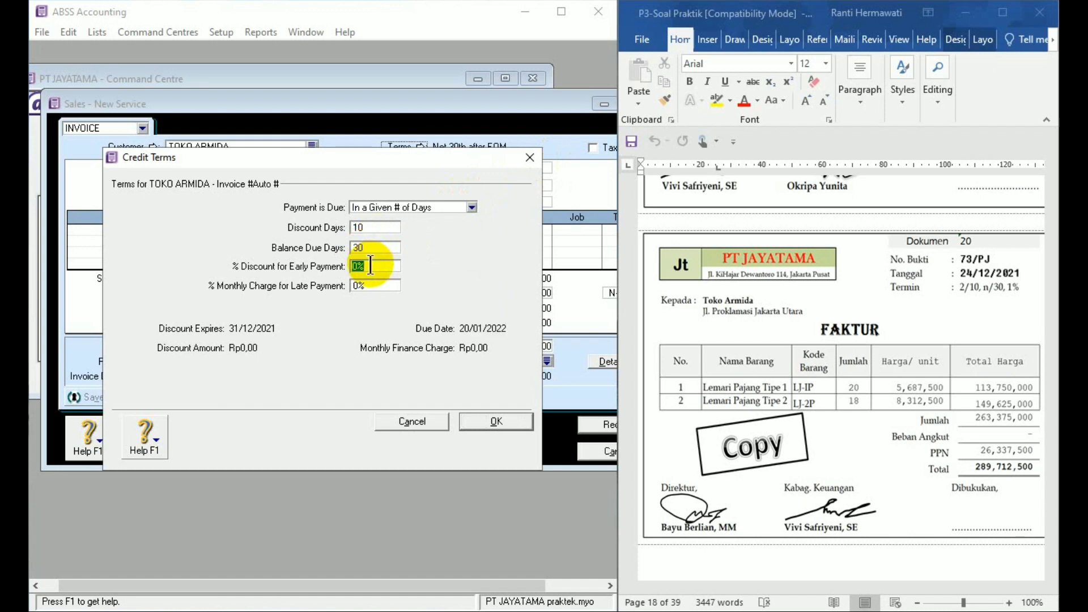
pyautogui.write('2')
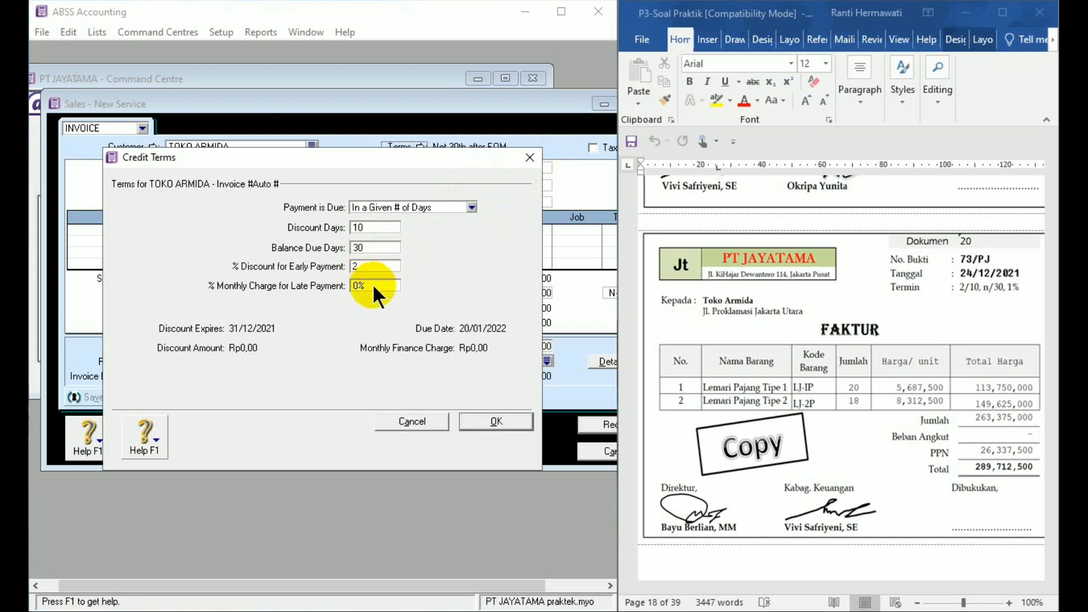
pyautogui.click(373, 285)
pyautogui.write('1')
pyautogui.click(498, 424)
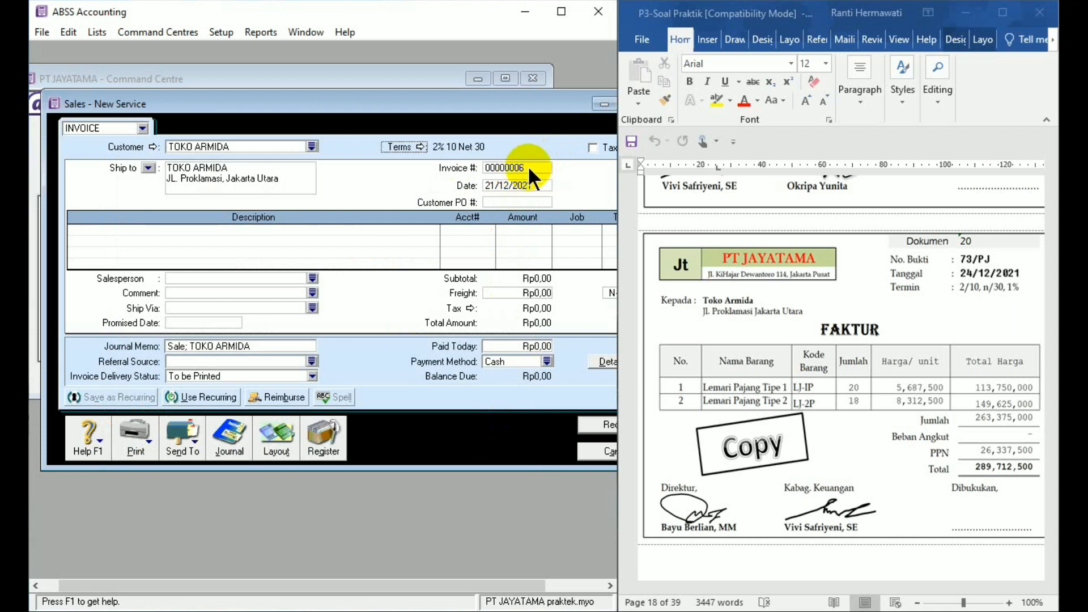
# - Set the sales invoice number to 73/PJ and its date to 24/12/2021
pyautogui.click(528, 166)
pyautogui.write('73/PJ')
pyautogui.click(529, 184)
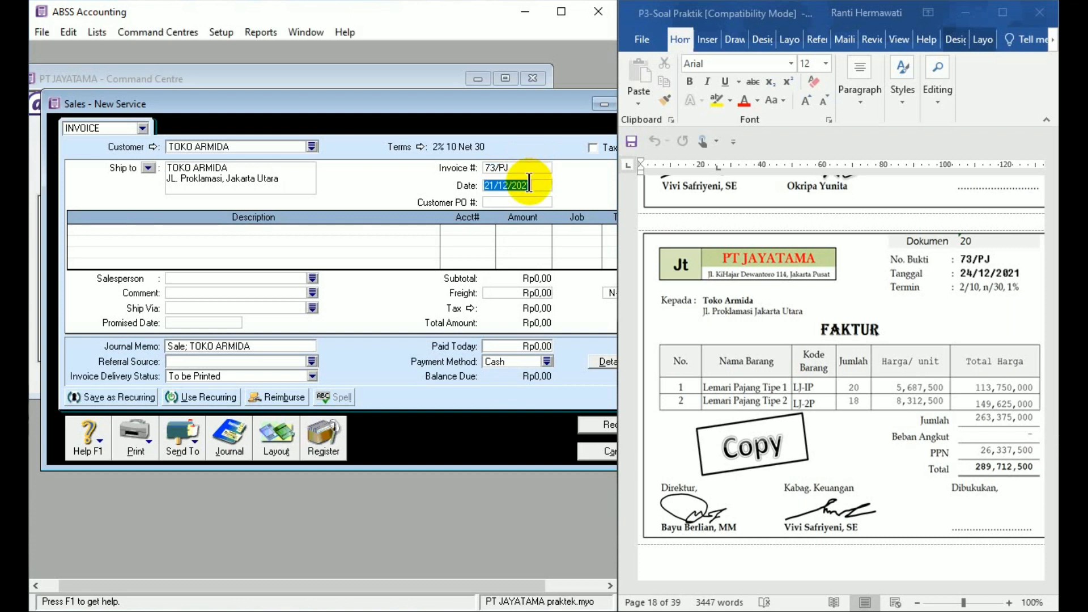
pyautogui.write('24/12/21')
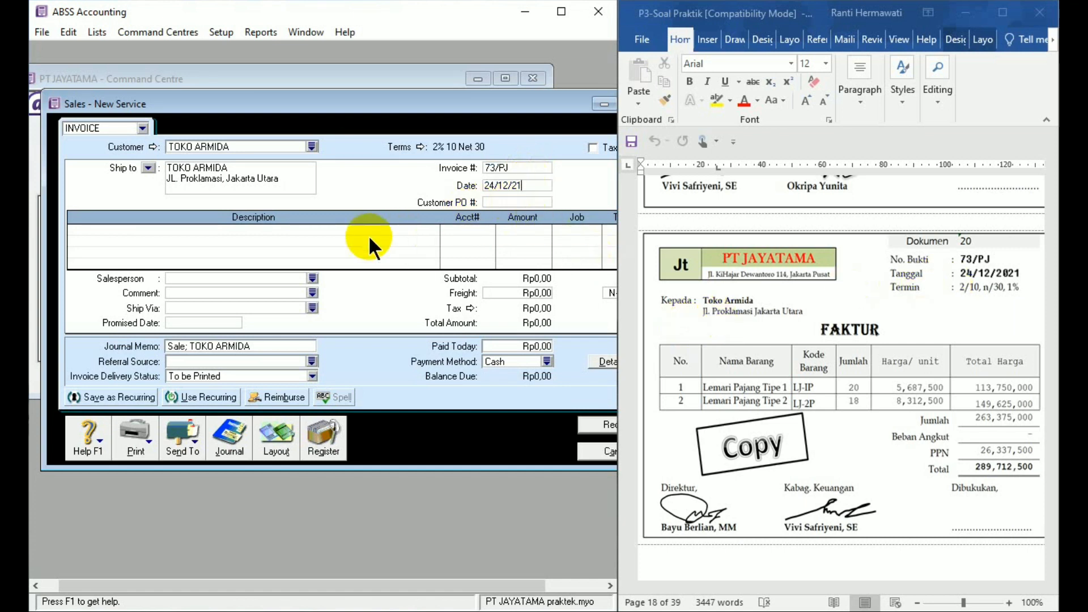
# - Change the sales invoice layout from Service to Item
pyautogui.click(347, 232)
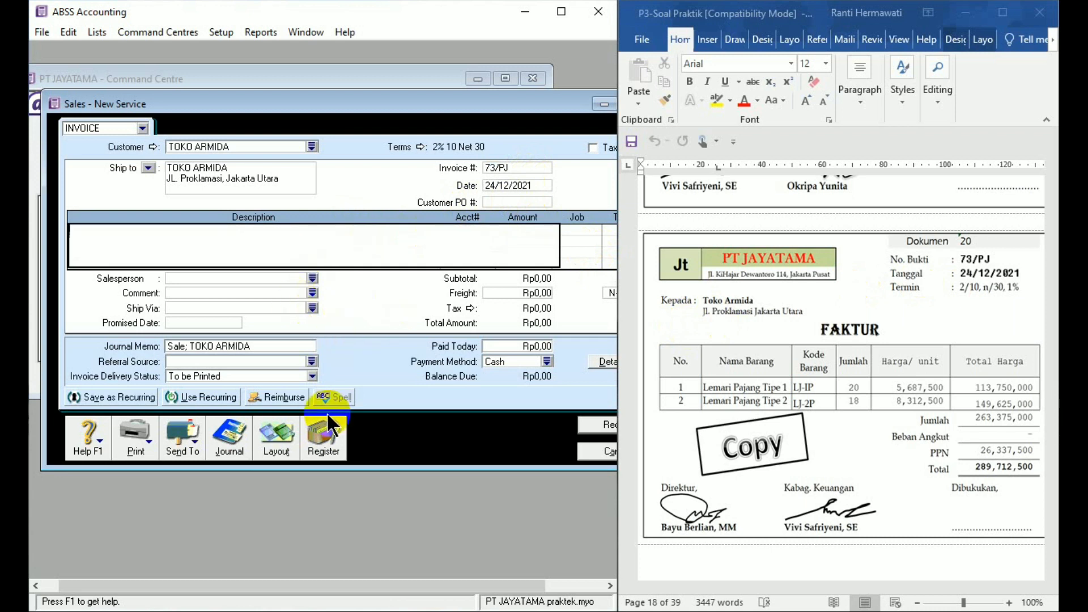
pyautogui.click(281, 444)
pyautogui.click(167, 302)
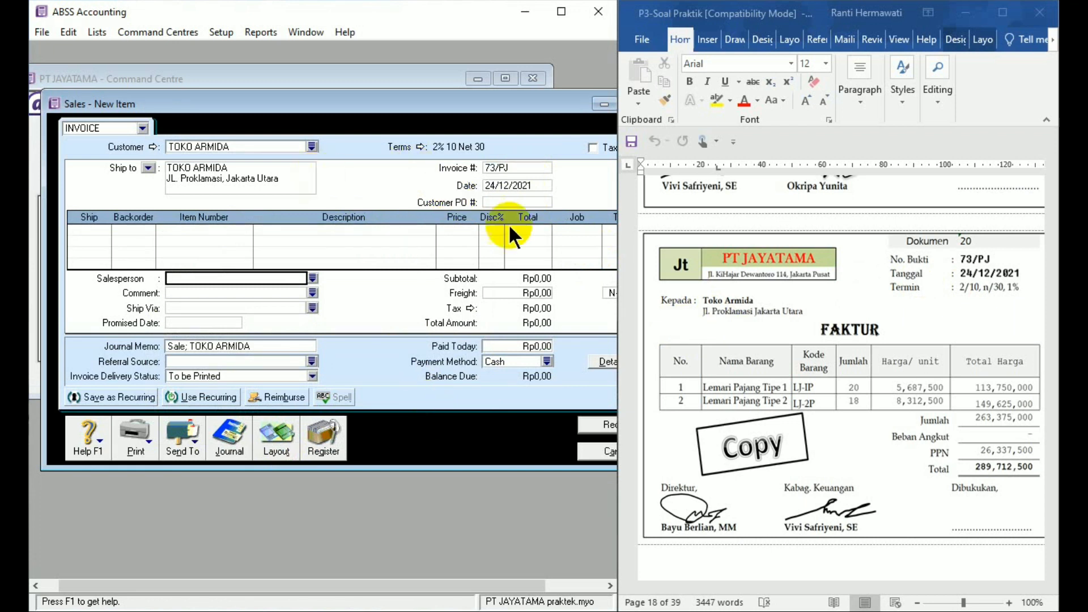
# - Add an invoice line for 20 units of item LJ-1P at a price of Rp5.687.500 each
pyautogui.click(108, 231)
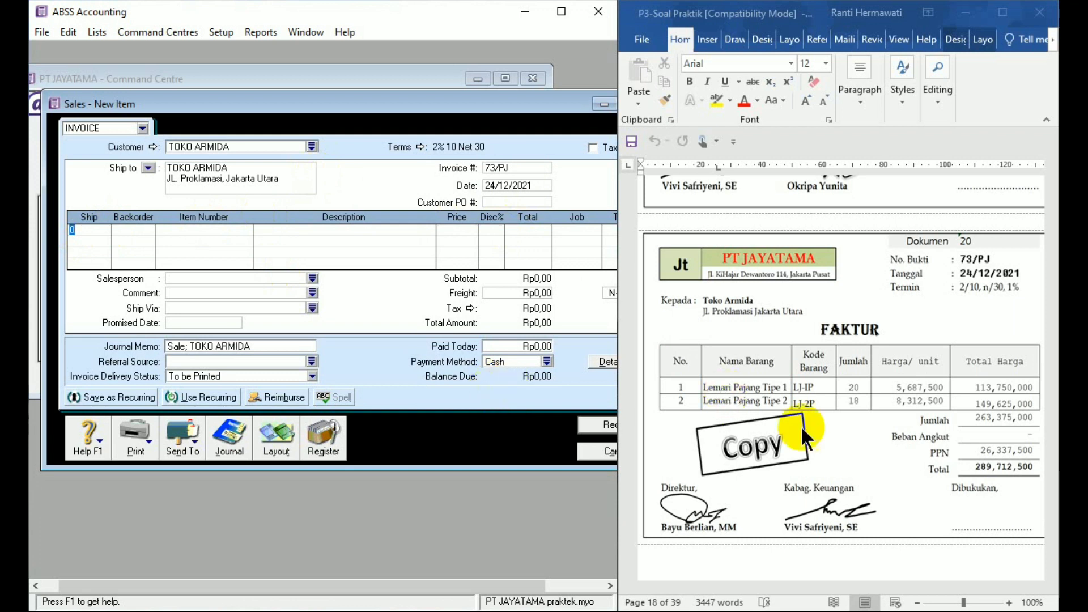
pyautogui.write('20')
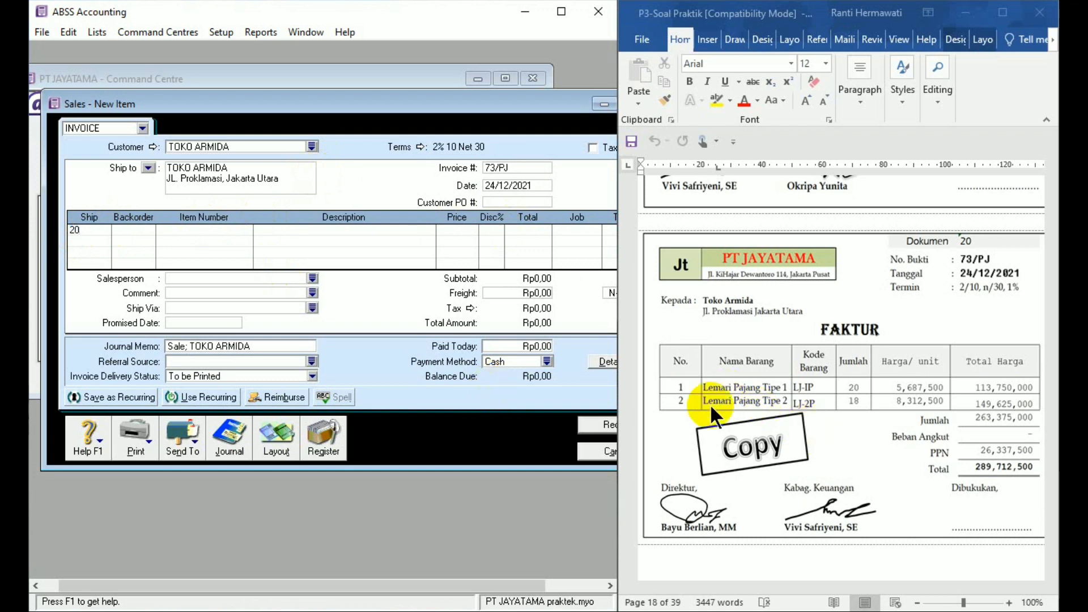
pyautogui.press('Tab')
pyautogui.press('Tab')
pyautogui.write('LJ')
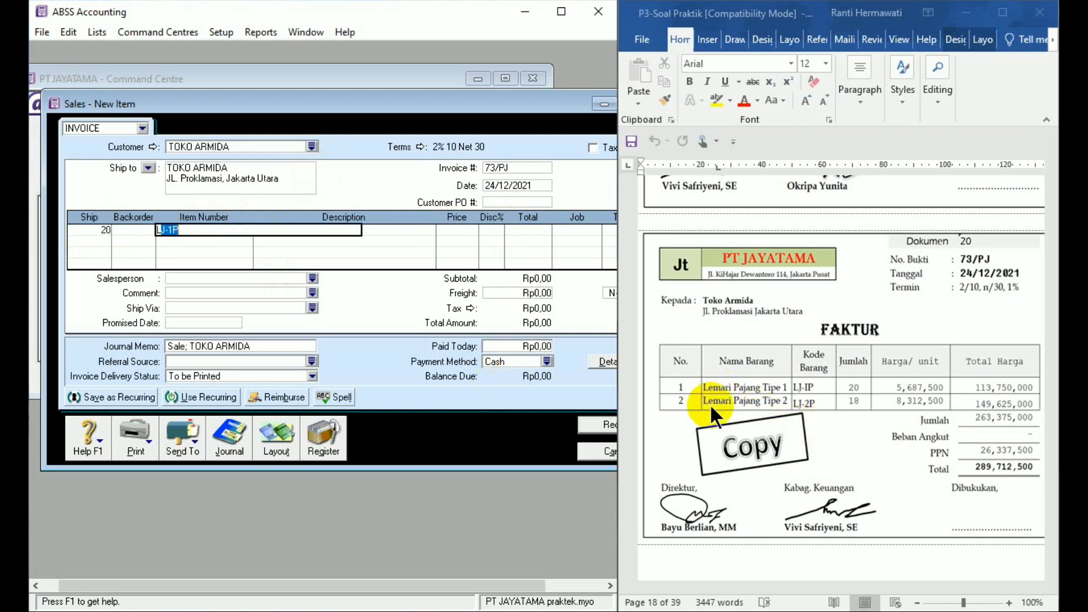
pyautogui.press('Tab')
pyautogui.press('Tab')
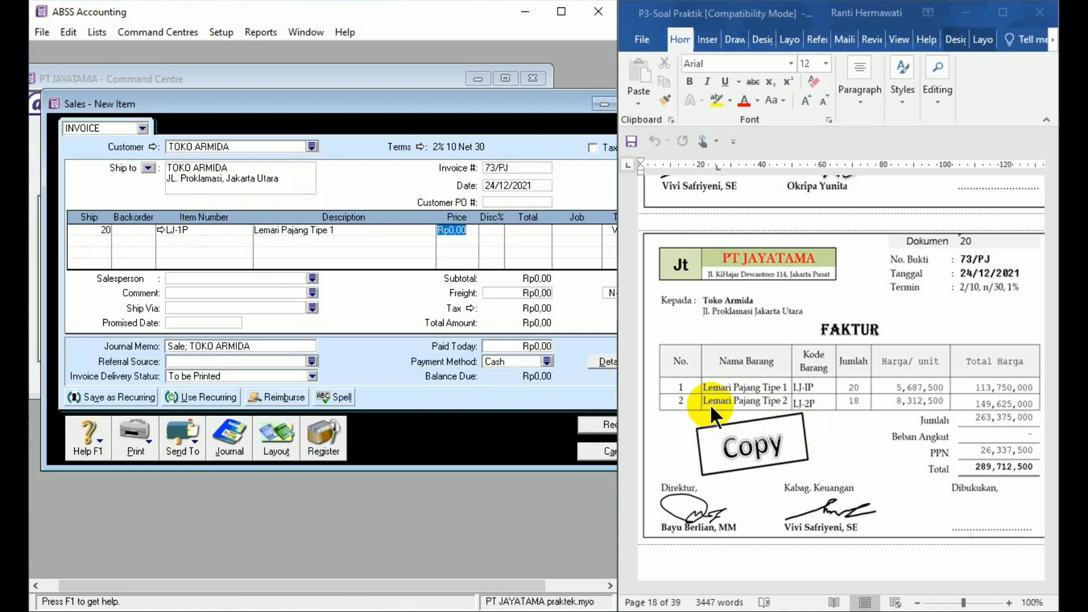
pyautogui.write('6')
pyautogui.press('BackSpace')
pyautogui.write('5687,500')
pyautogui.press('Tab')
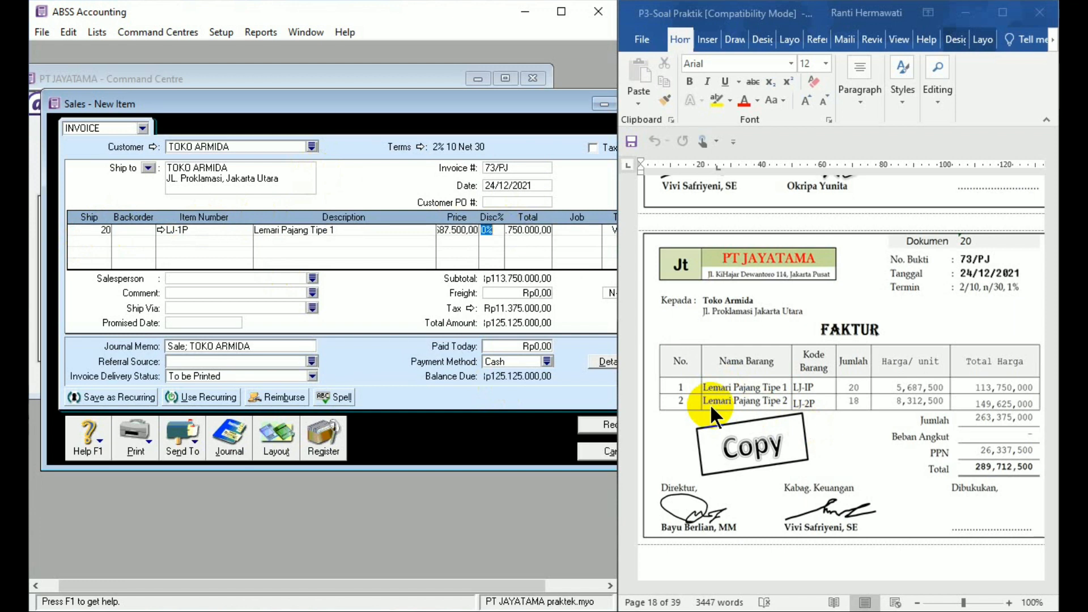
# - Add a second invoice line for 18 units of item LJ-2P at a price of Rp8.312.500 each
pyautogui.click(99, 243)
pyautogui.write('18')
pyautogui.press('Tab')
pyautogui.write('LJ-2P')
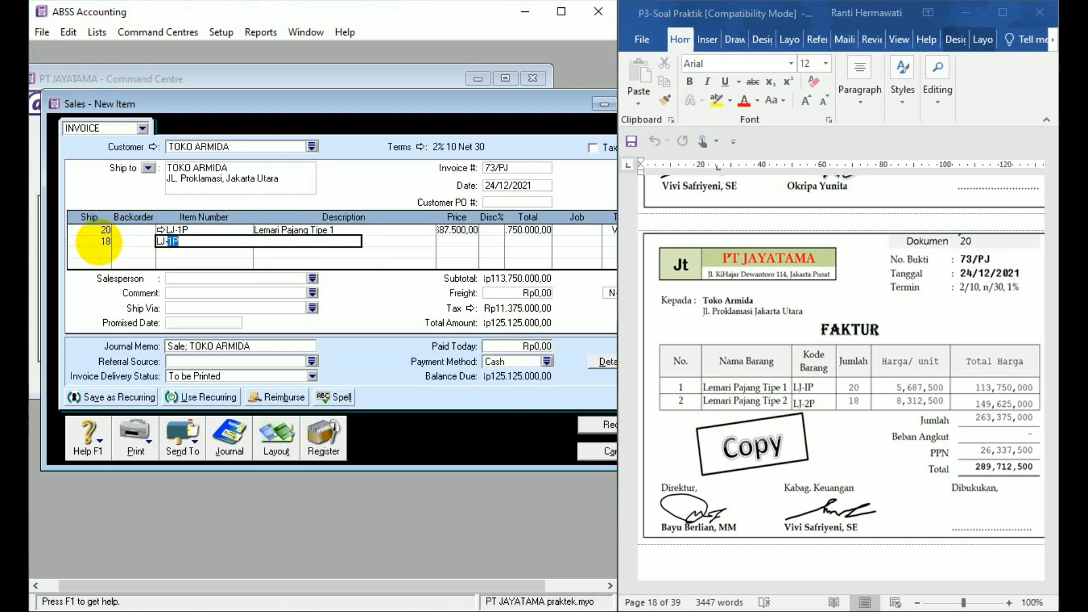
pyautogui.press('Tab')
pyautogui.press('Tab')
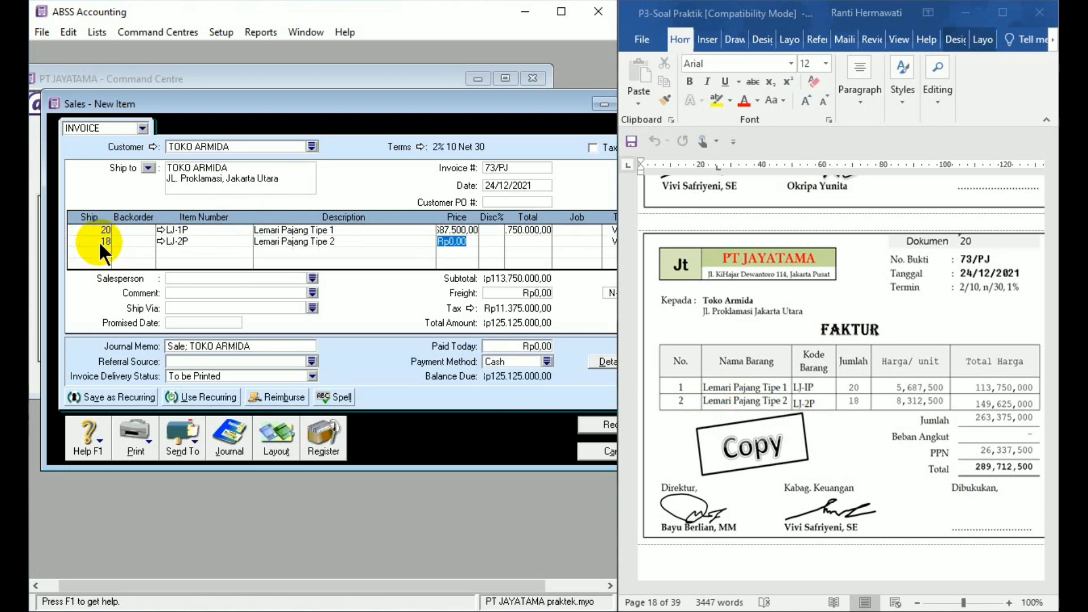
pyautogui.write('8312500')
pyautogui.press('Tab')
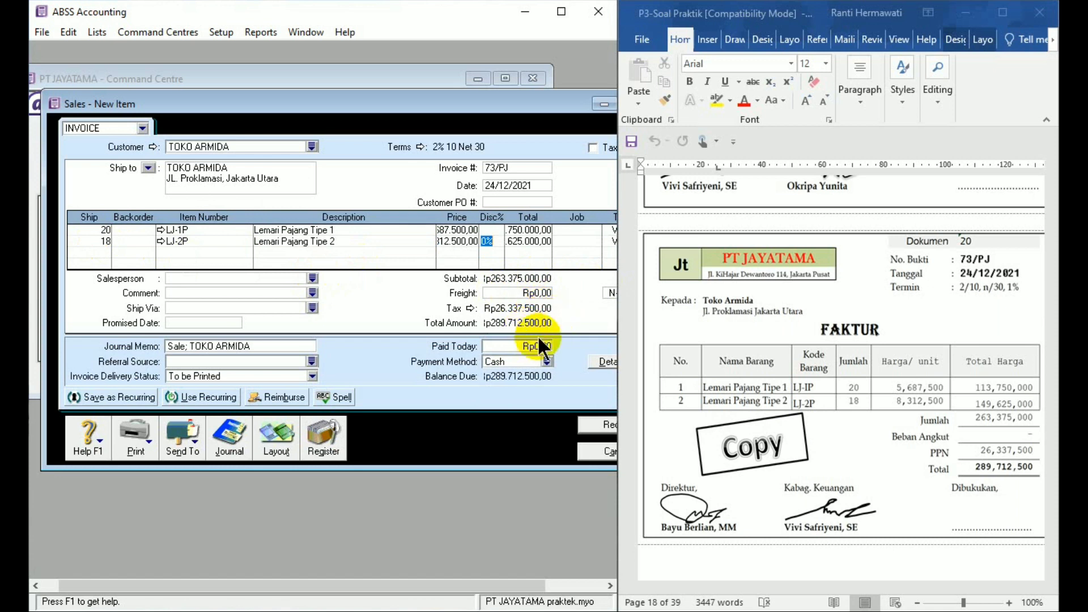
# - Record the TOKO ARMIDA invoice, ignoring all flagged spellings in the item descriptions, and close the sales window
pyautogui.click(603, 423)
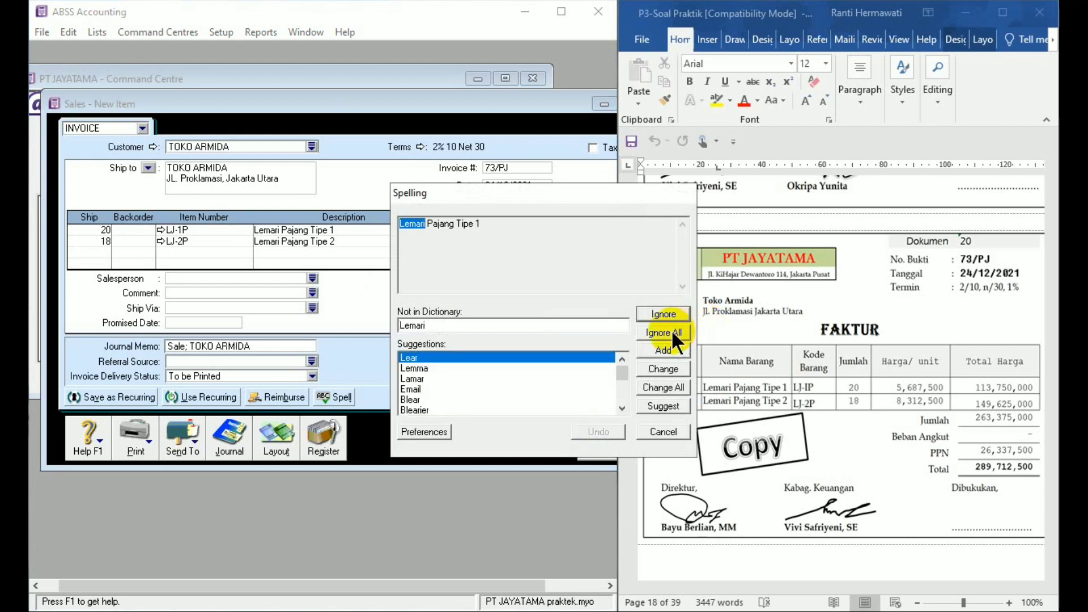
pyautogui.click(671, 334)
pyautogui.click(672, 333)
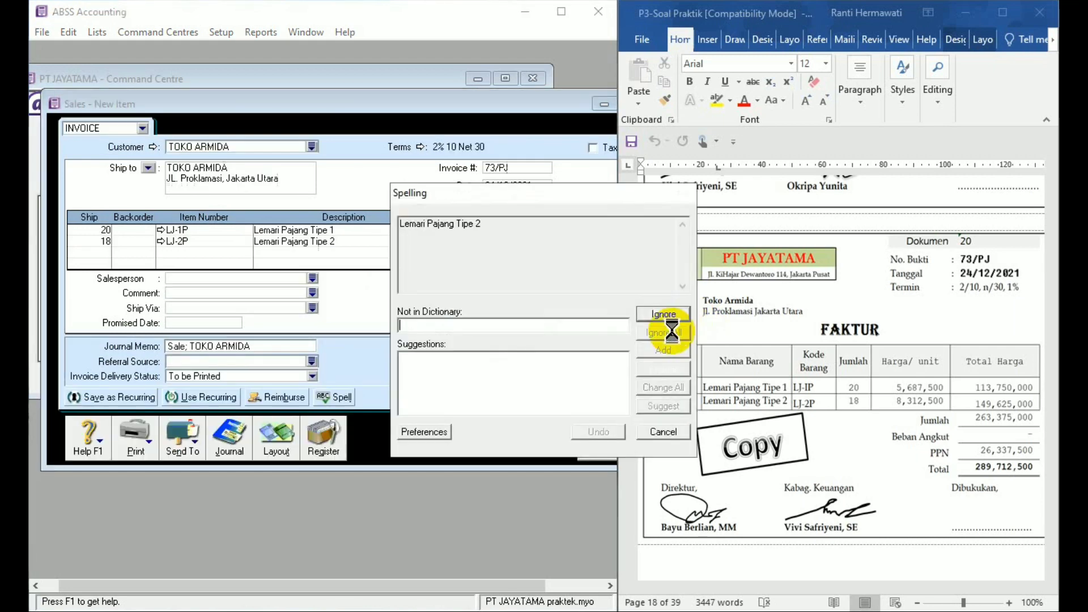
pyautogui.click(672, 333)
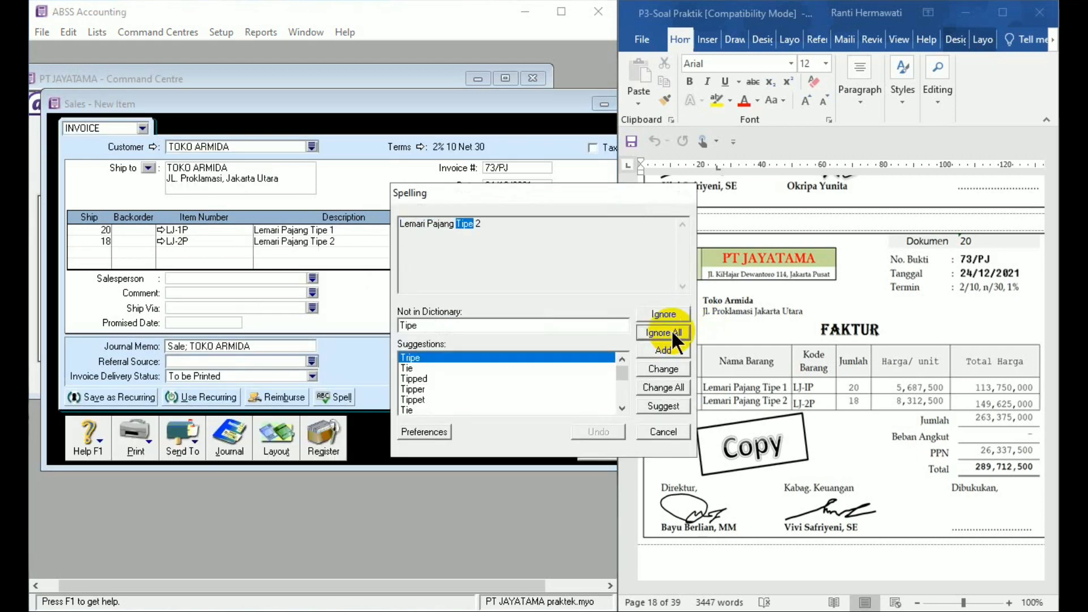
pyautogui.click(672, 333)
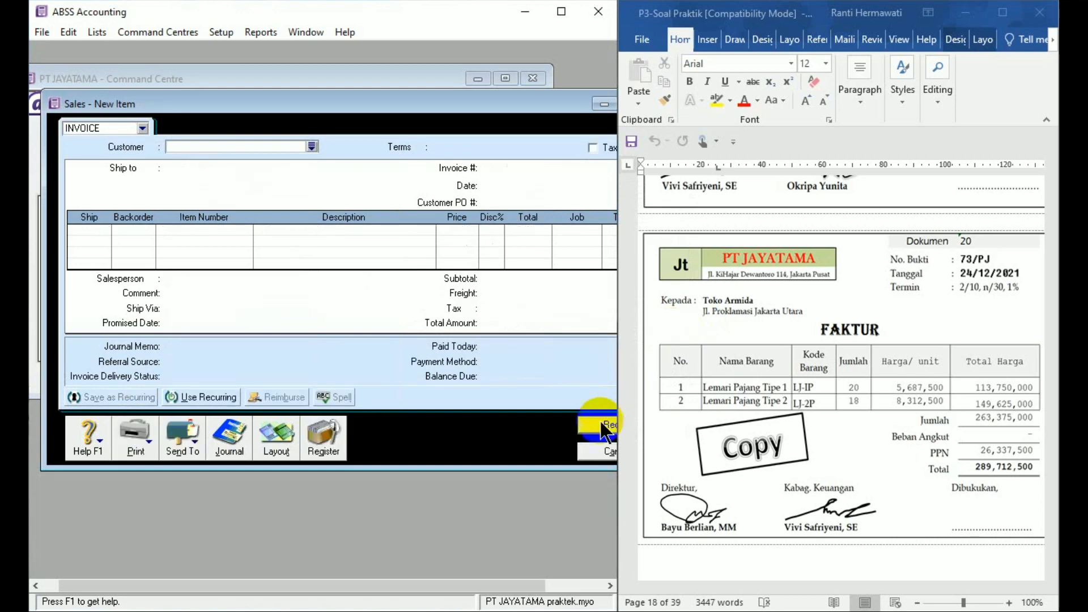
pyautogui.click(600, 450)
# - Start a Spend Money entry in ABSS Accounting for Dokumen 21, paid from account 1-1102 petty cash
pyautogui.click(1053, 531)
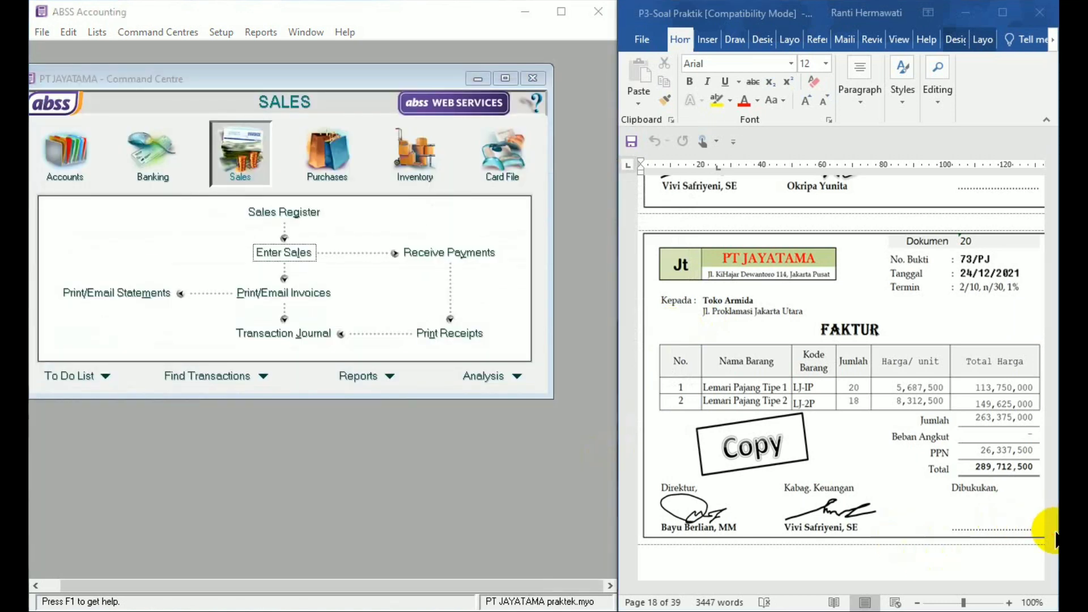
pyautogui.click(1052, 573)
pyautogui.moveTo(1052, 572); pyautogui.dragTo(1052, 573)
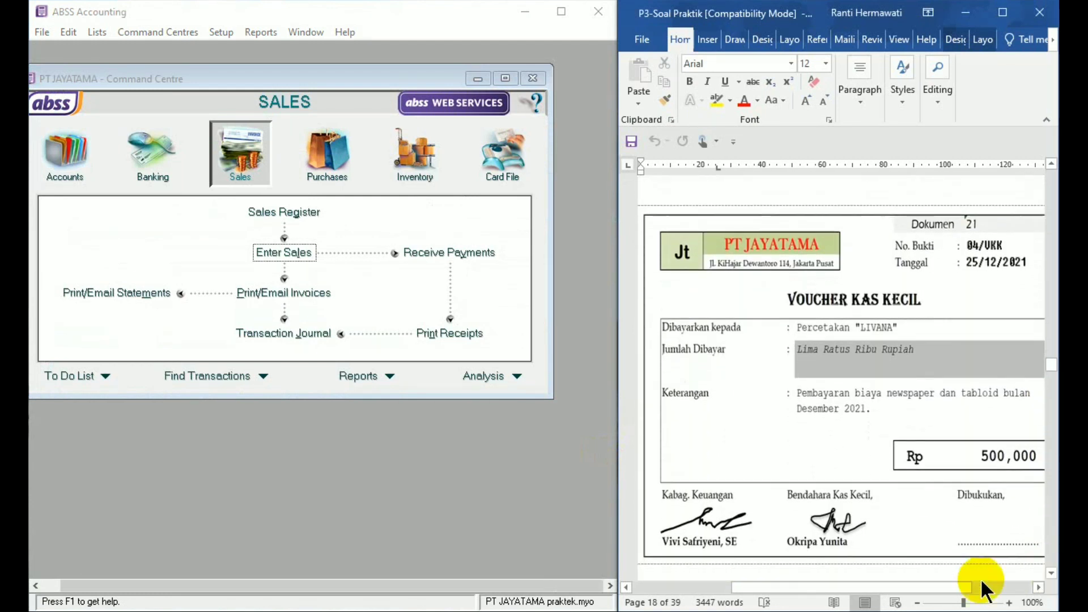
pyautogui.moveTo(957, 584)
pyautogui.mouseDown()
pyautogui.moveTo(942, 583)
pyautogui.moveTo(967, 587)
pyautogui.mouseUp()
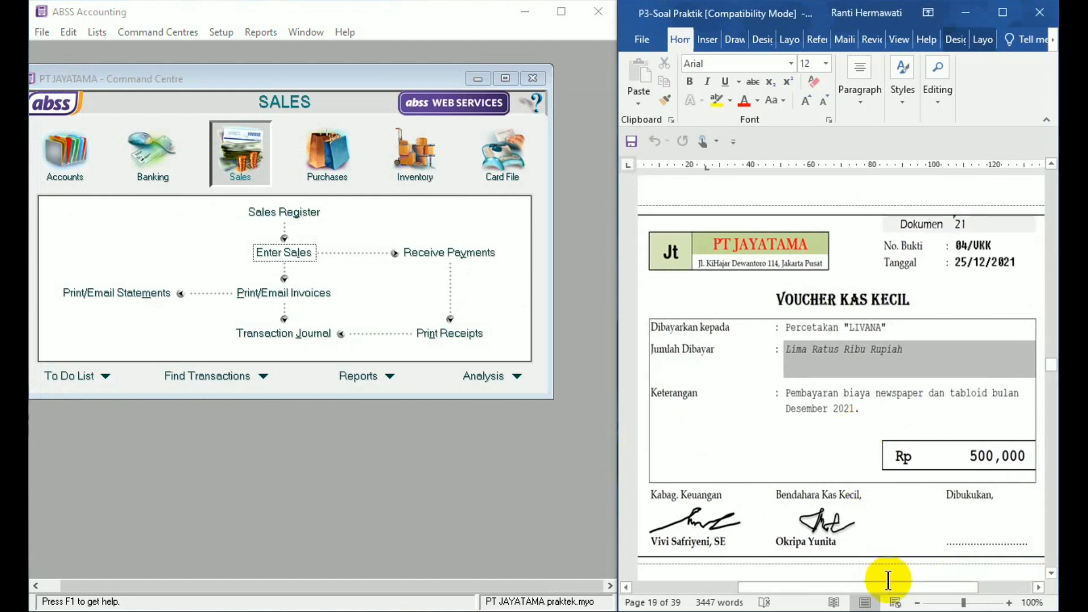
pyautogui.moveTo(893, 587); pyautogui.dragTo(899, 588)
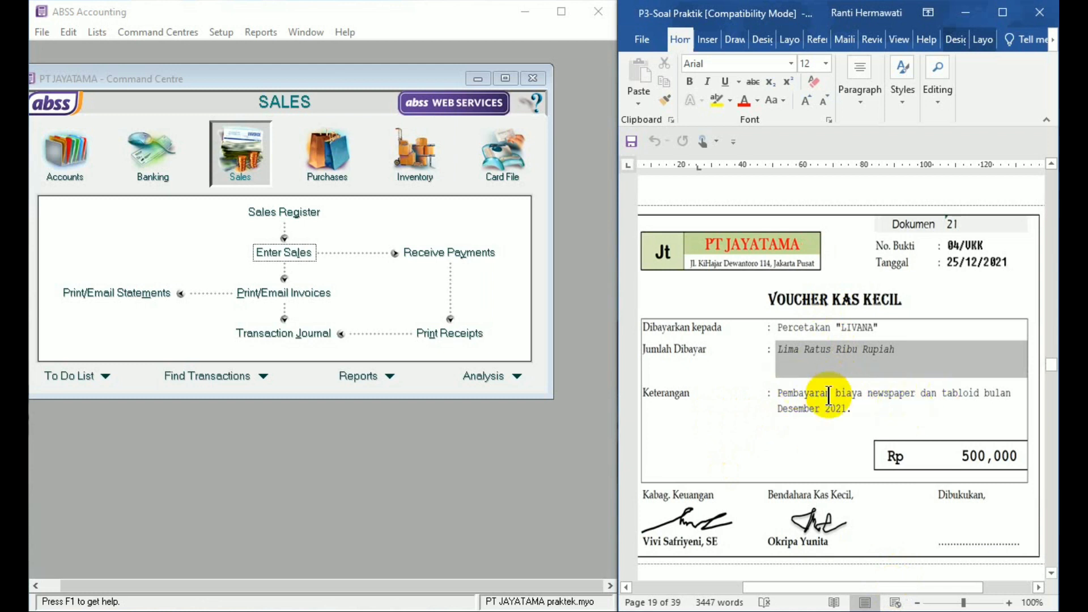
pyautogui.click(160, 164)
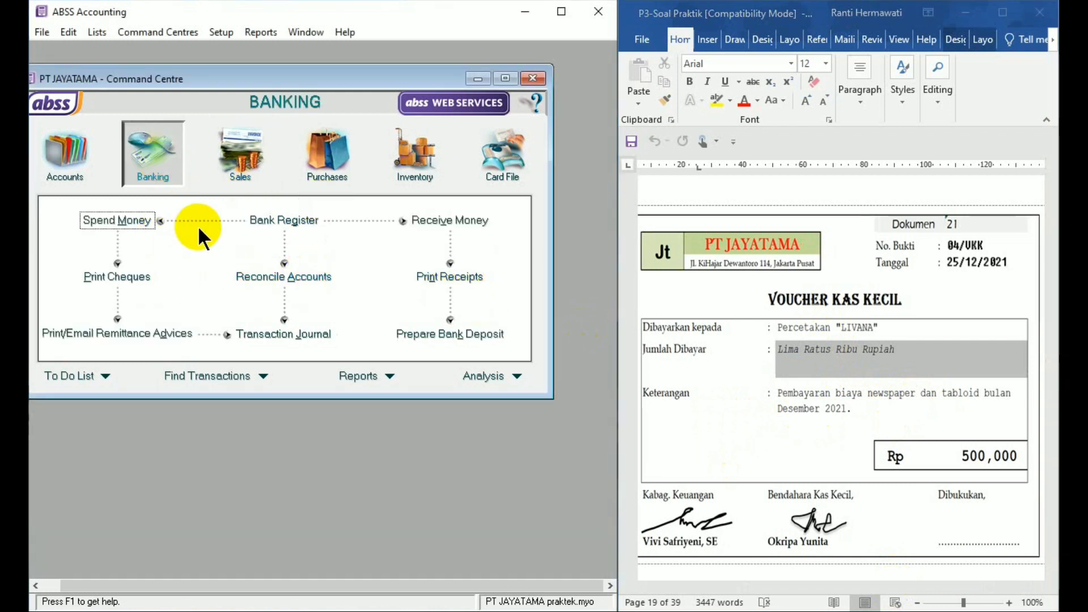
pyautogui.click(137, 218)
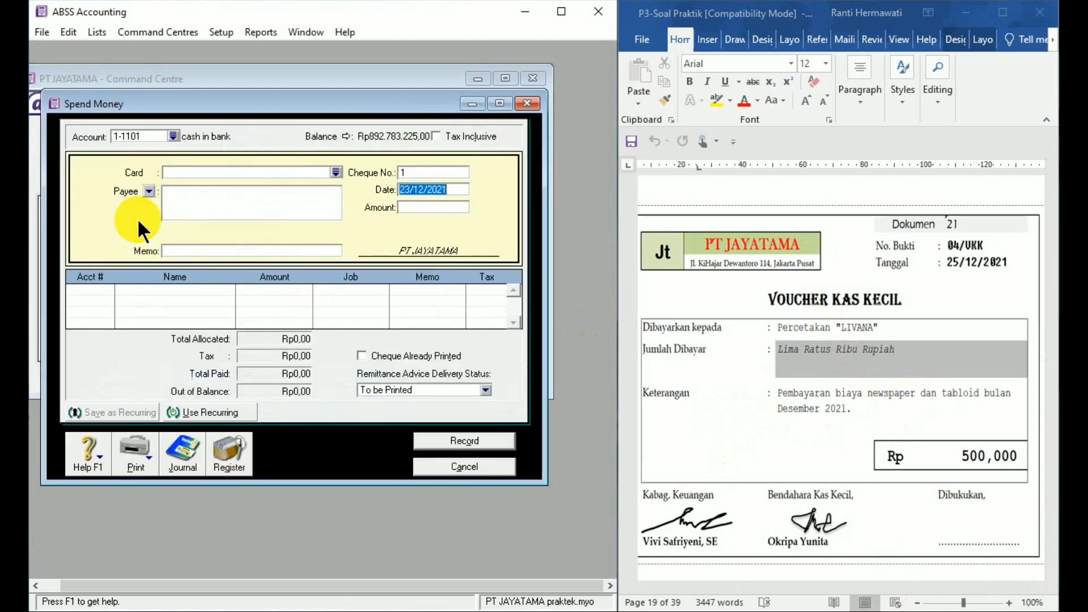
pyautogui.click(176, 136)
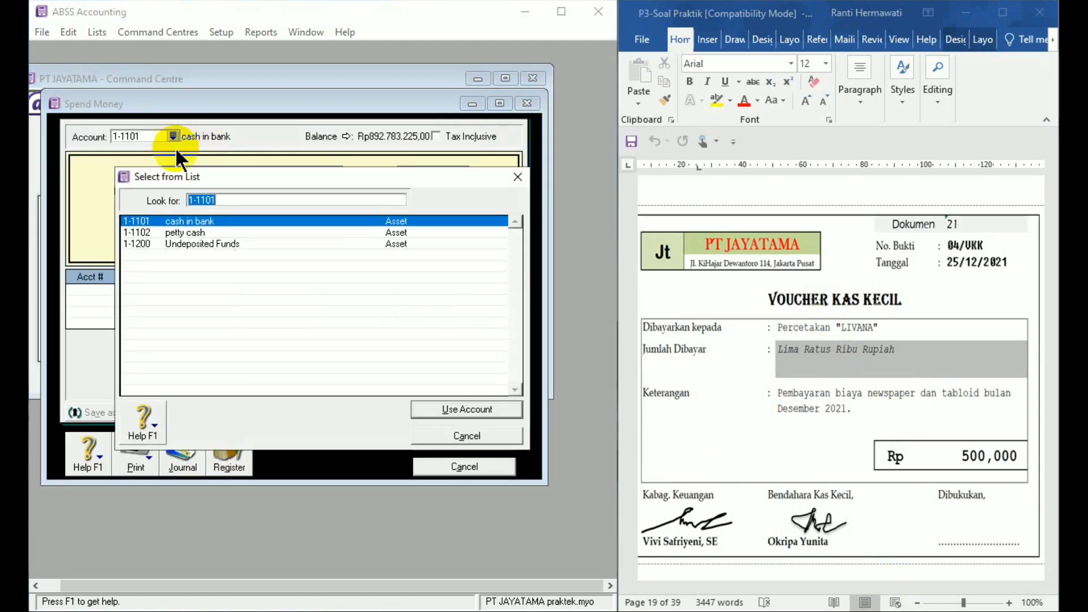
pyautogui.doubleClick(184, 230)
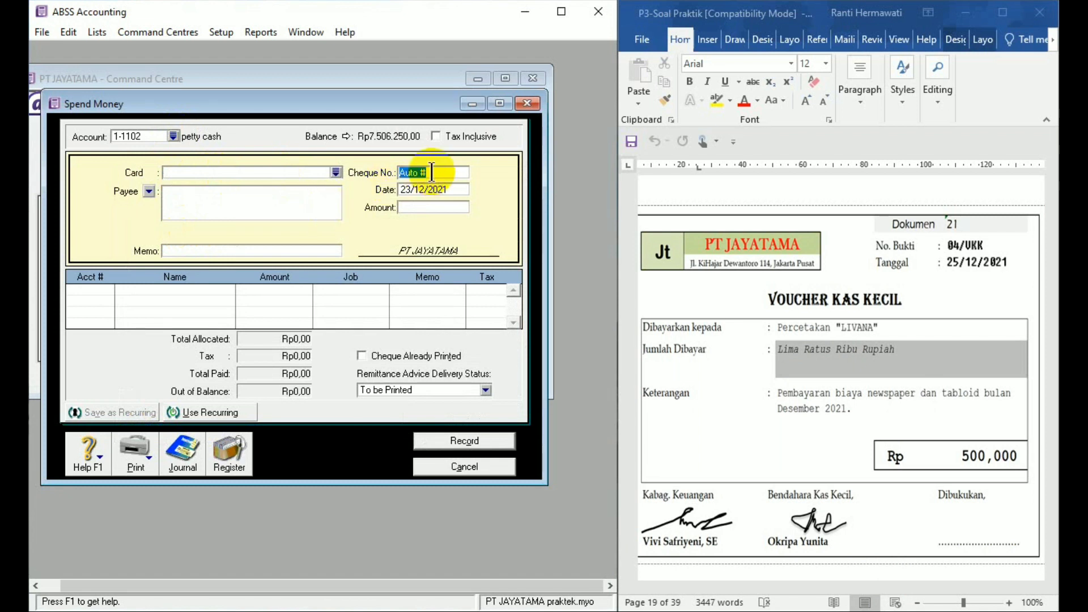
# - Enter cheque number 04/VKK, date 25/12/2021 and amount Rp500.000 for the petty cash payment
pyautogui.write('04/VKK')
pyautogui.click(431, 190)
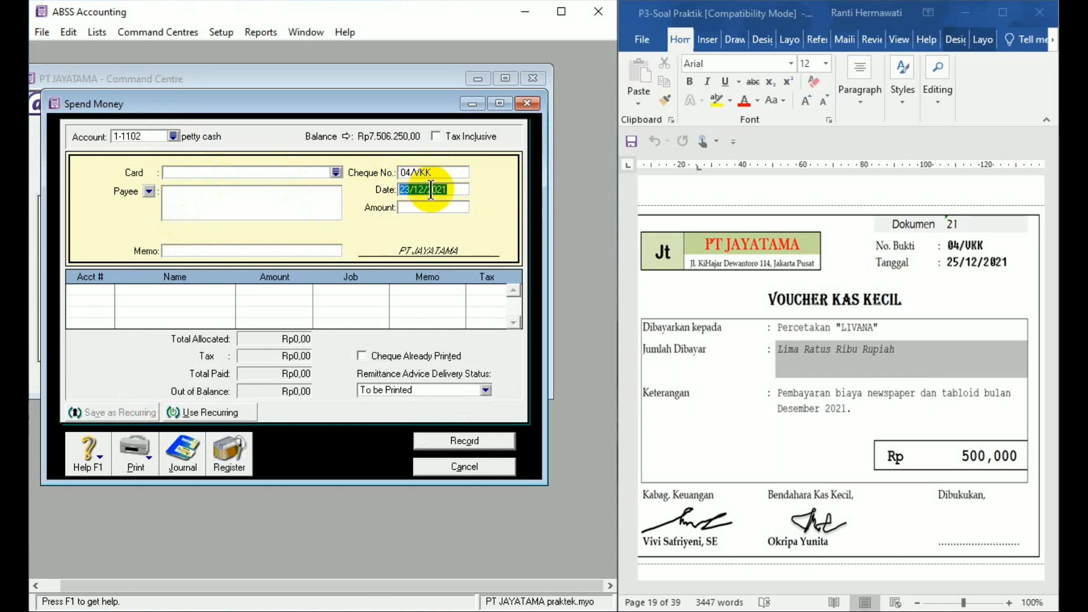
pyautogui.write('25/12/21')
pyautogui.click(432, 206)
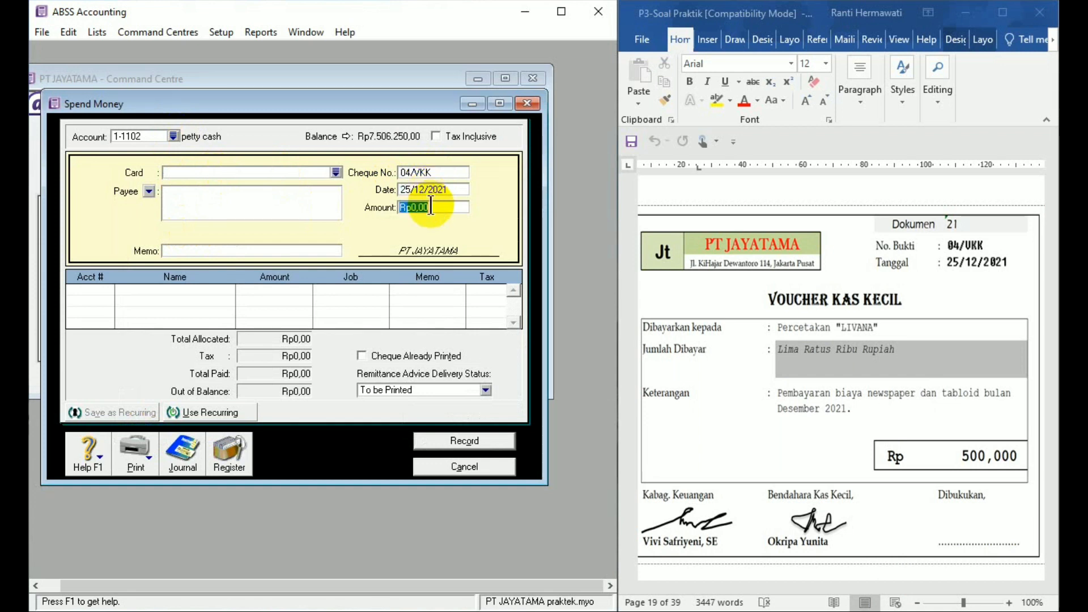
pyautogui.write('50')
pyautogui.write('0.')
pyautogui.write('0000')
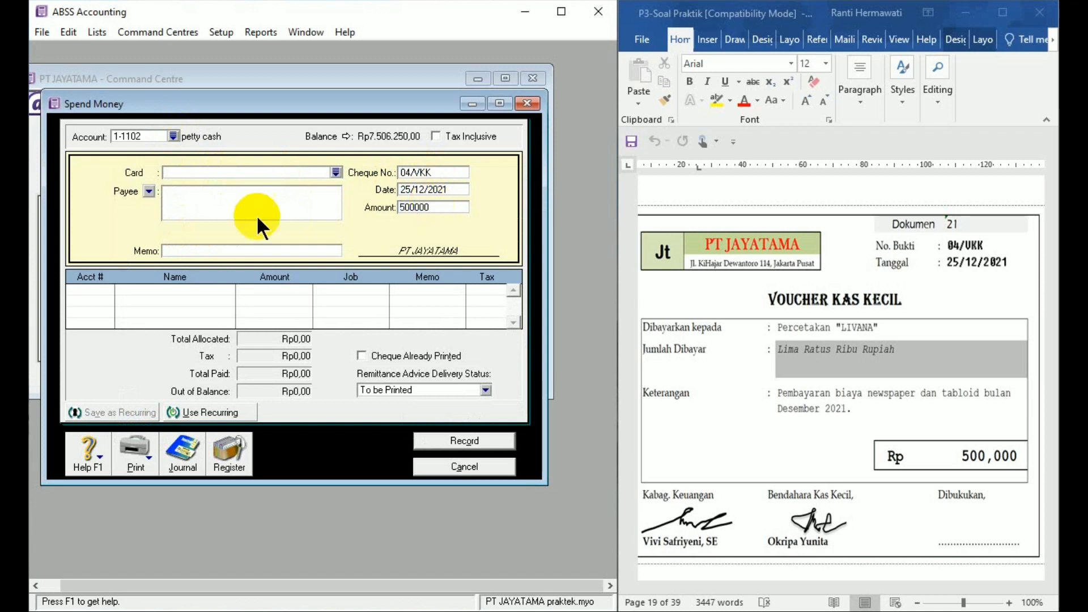
# - Enter PERCETAKAN LIVANA as the payee and "Pembayaran biaya newspaper dan tabloid" as the payment memo
pyautogui.click(229, 202)
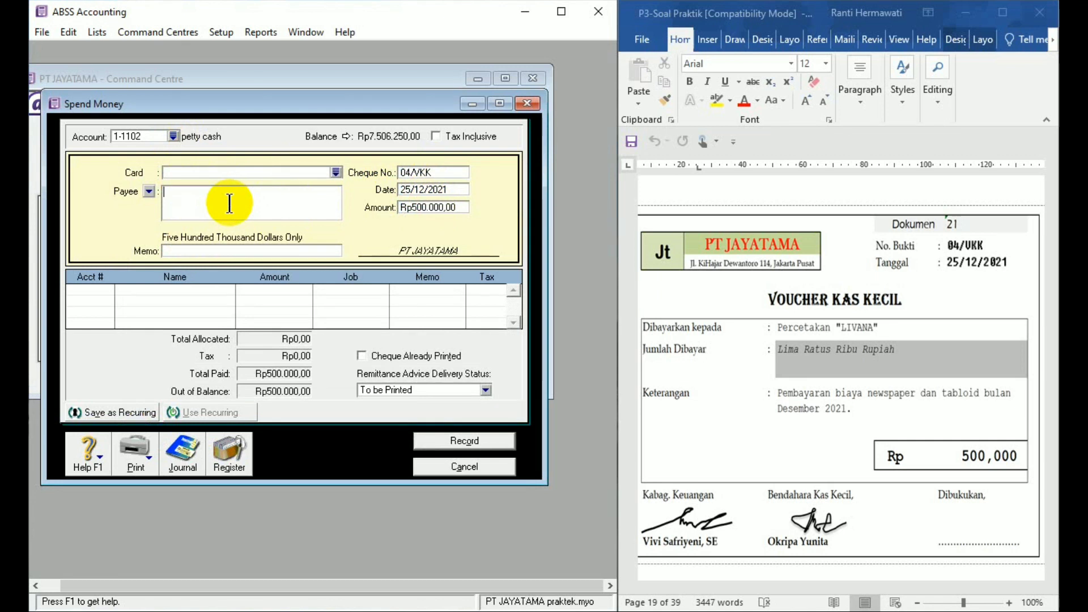
pyautogui.write('PERCETAKAN LIVANA')
pyautogui.click(216, 250)
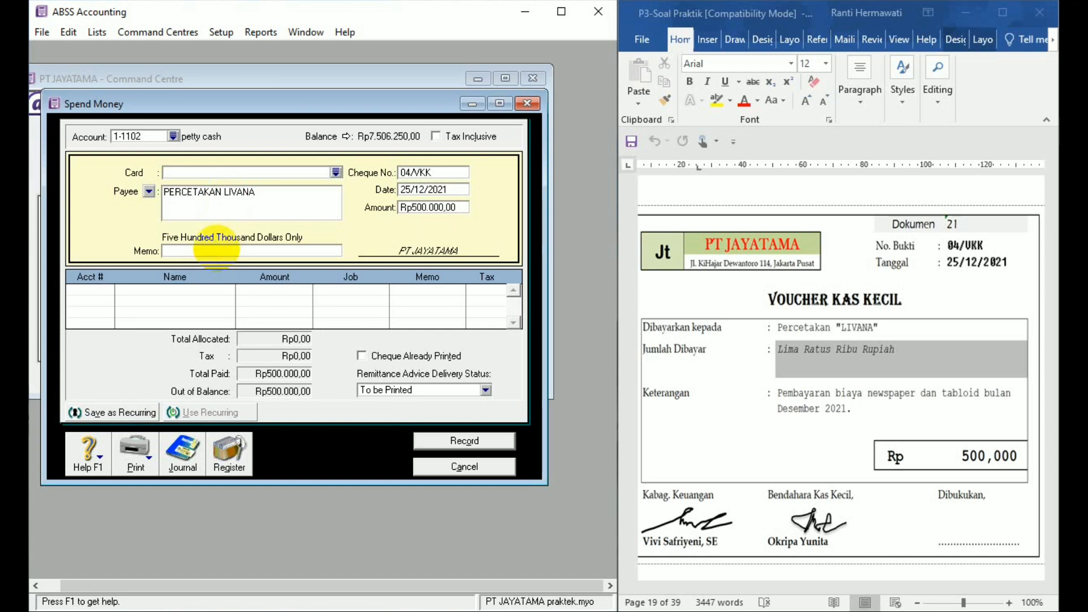
pyautogui.write('Pembayaran biaya newspaper')
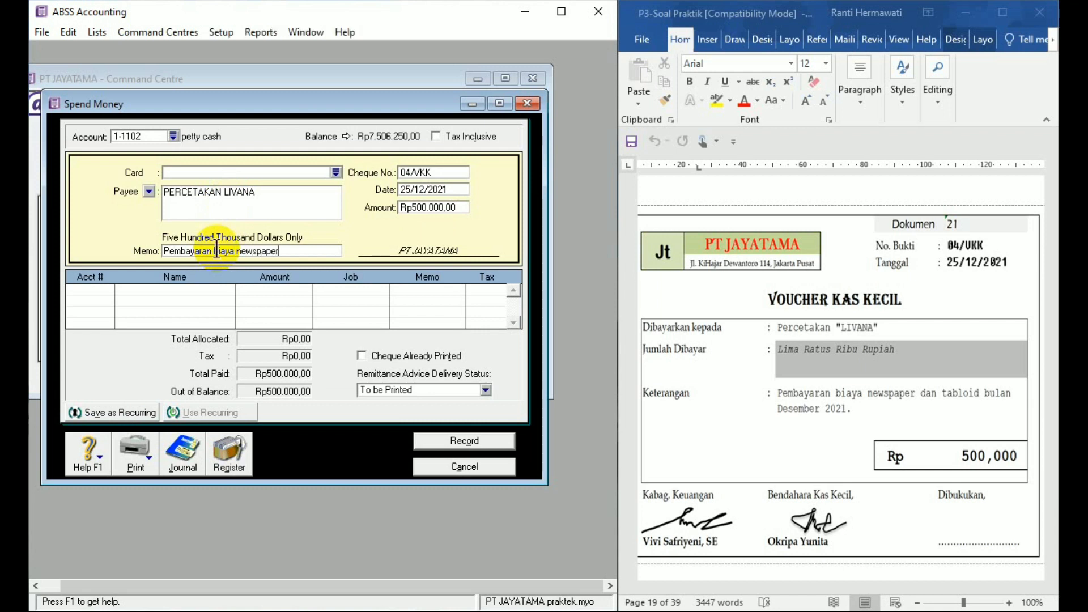
pyautogui.write(' dan tabloid')
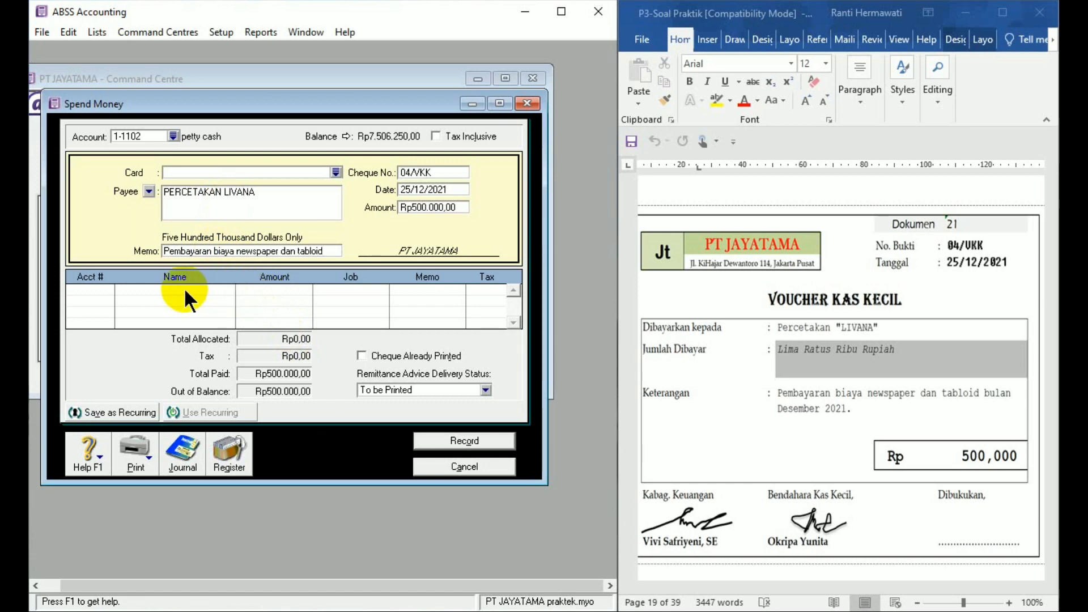
# - Allocate the full payment to account 6-1106 Newspaper & tabloid expense, record it and close the Spend Money window
pyautogui.click(107, 292)
pyautogui.click(107, 292)
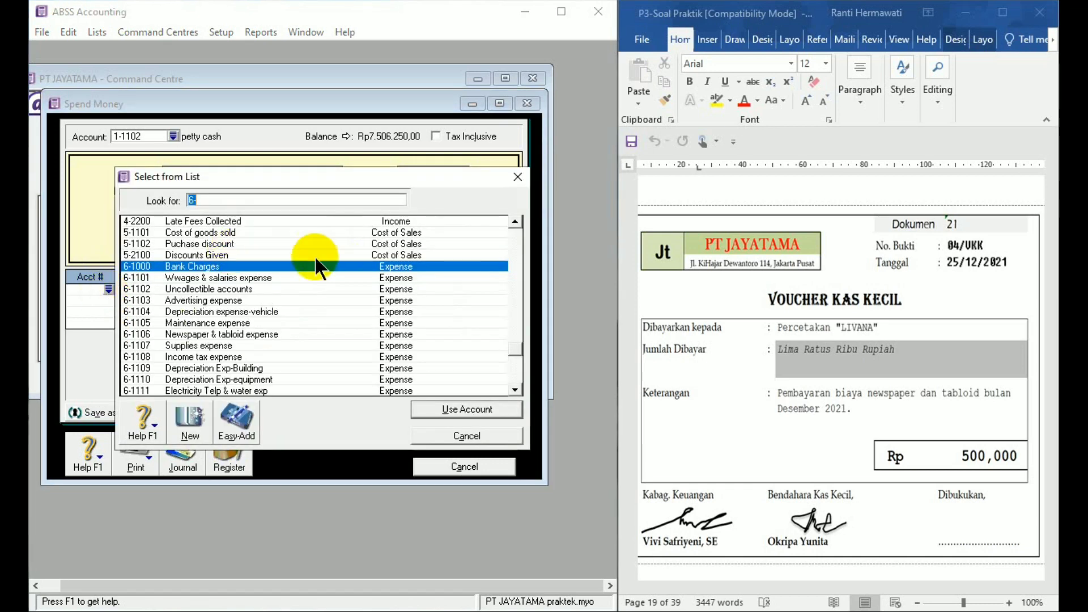
pyautogui.doubleClick(213, 335)
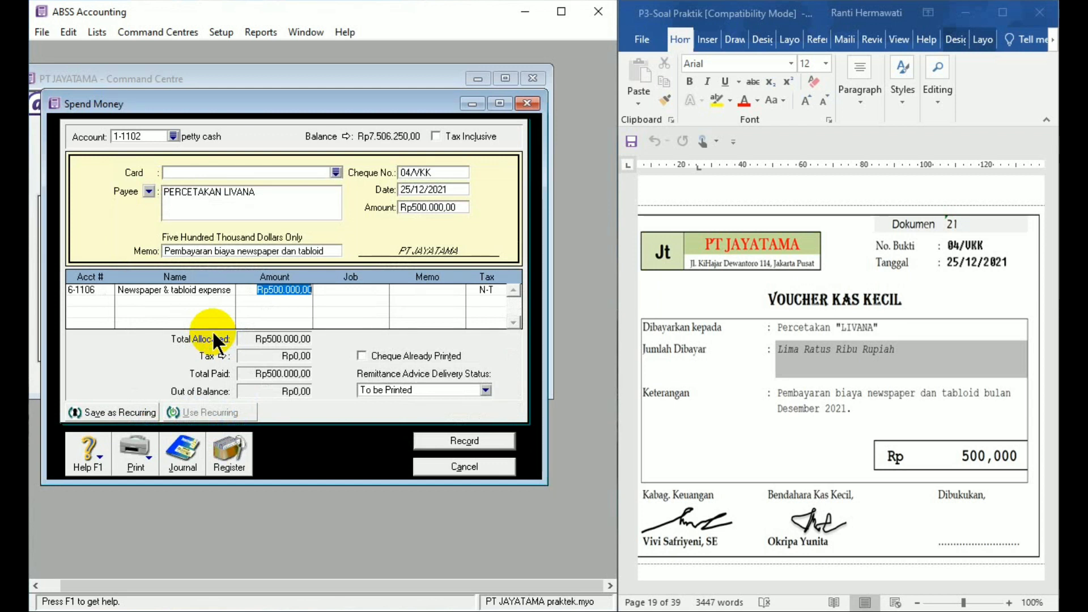
pyautogui.click(462, 443)
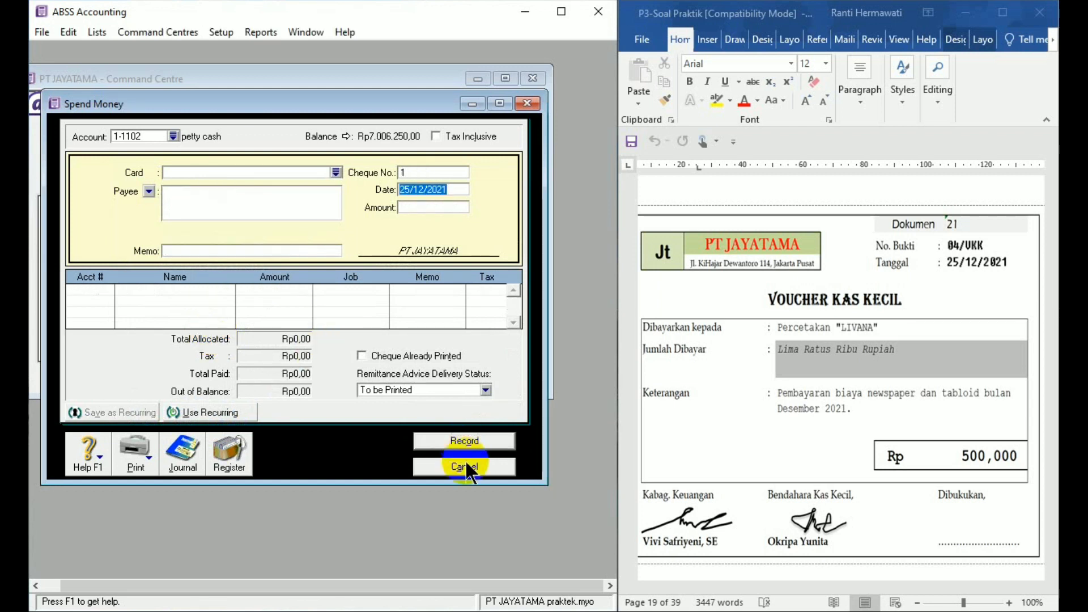
pyautogui.click(465, 464)
# - Start a new purchase bill for Dokumen 22 with PT ANDARA as the supplier
pyautogui.click(1055, 556)
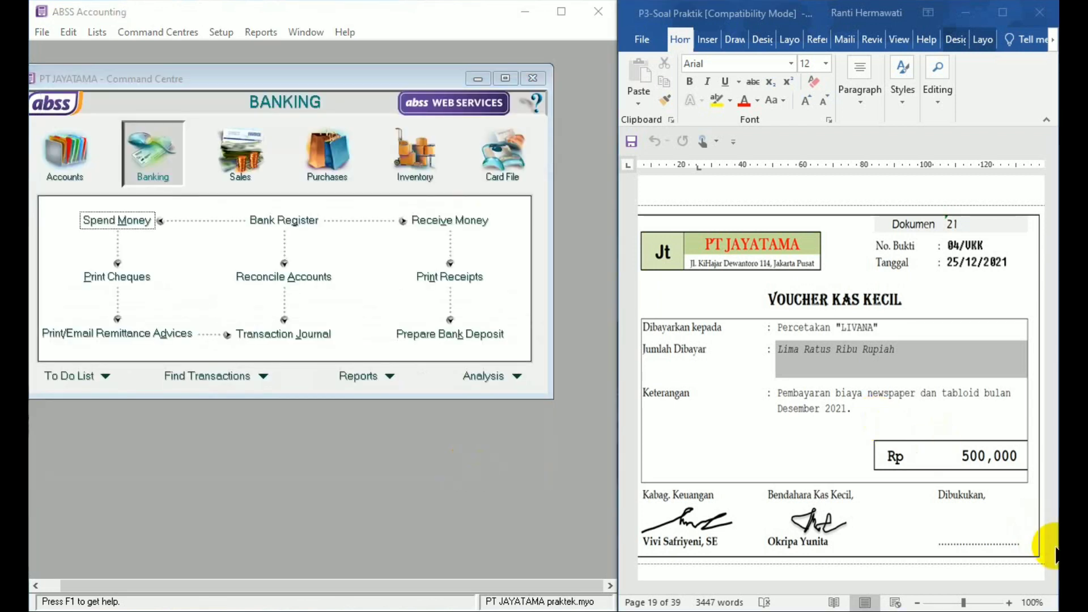
pyautogui.click(1051, 574)
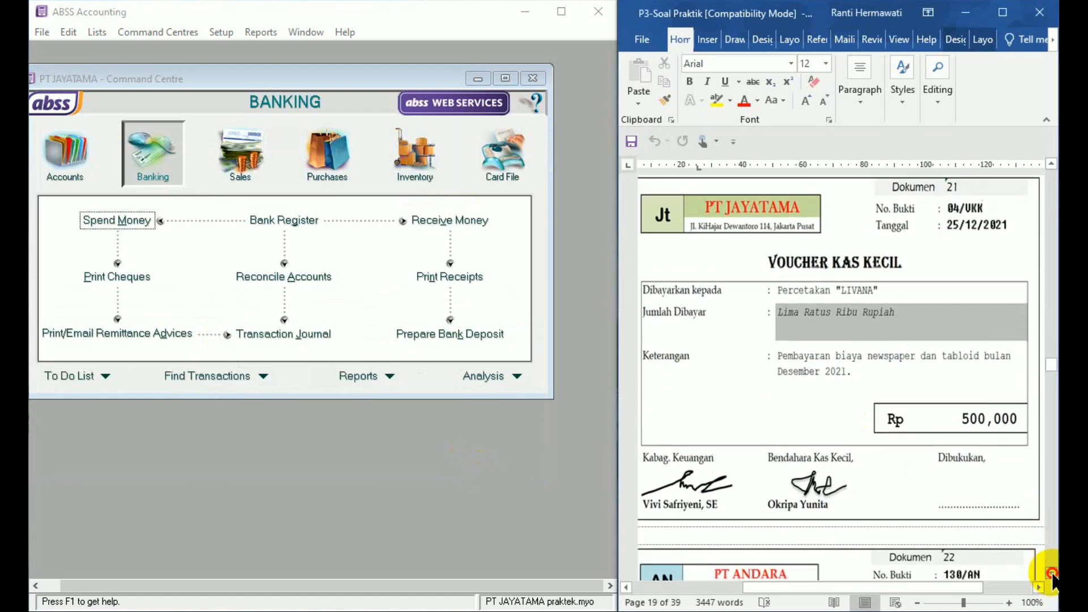
pyautogui.moveTo(1051, 573); pyautogui.dragTo(1051, 574)
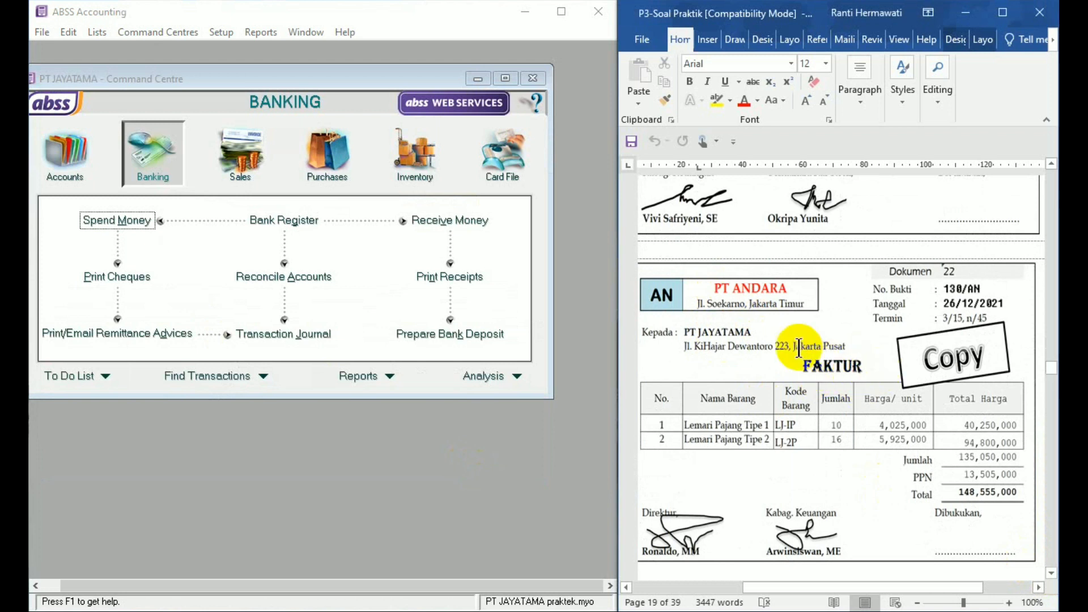
pyautogui.click(332, 166)
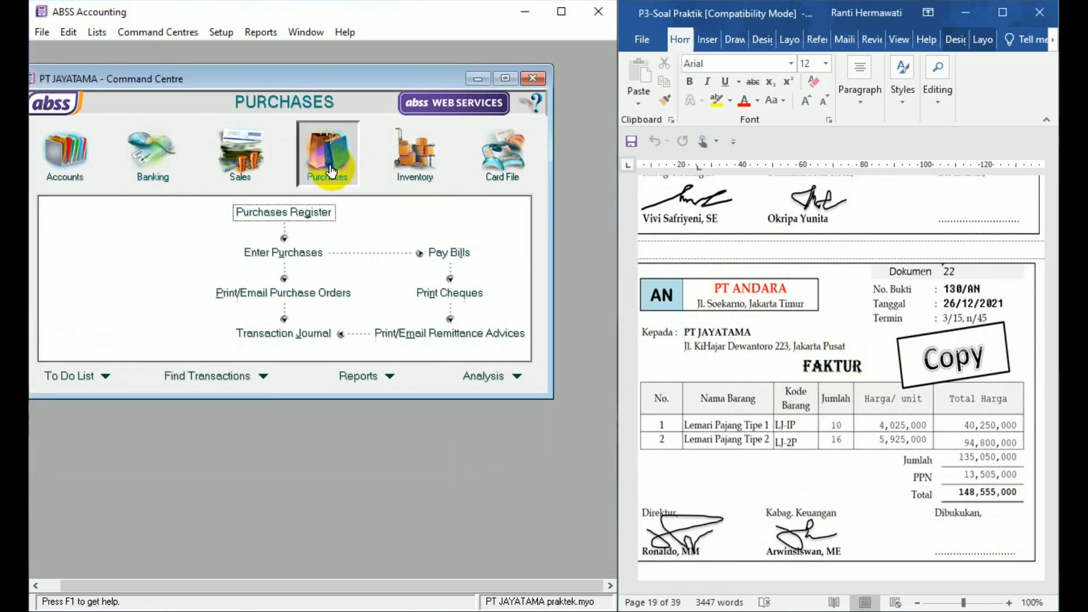
pyautogui.click(302, 247)
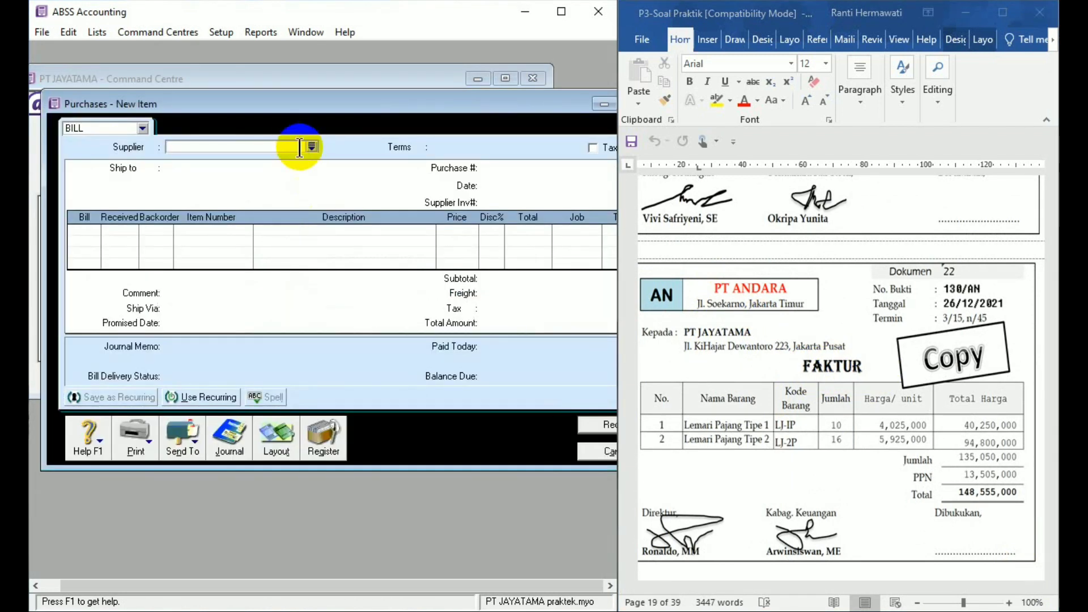
pyautogui.write('PT ')
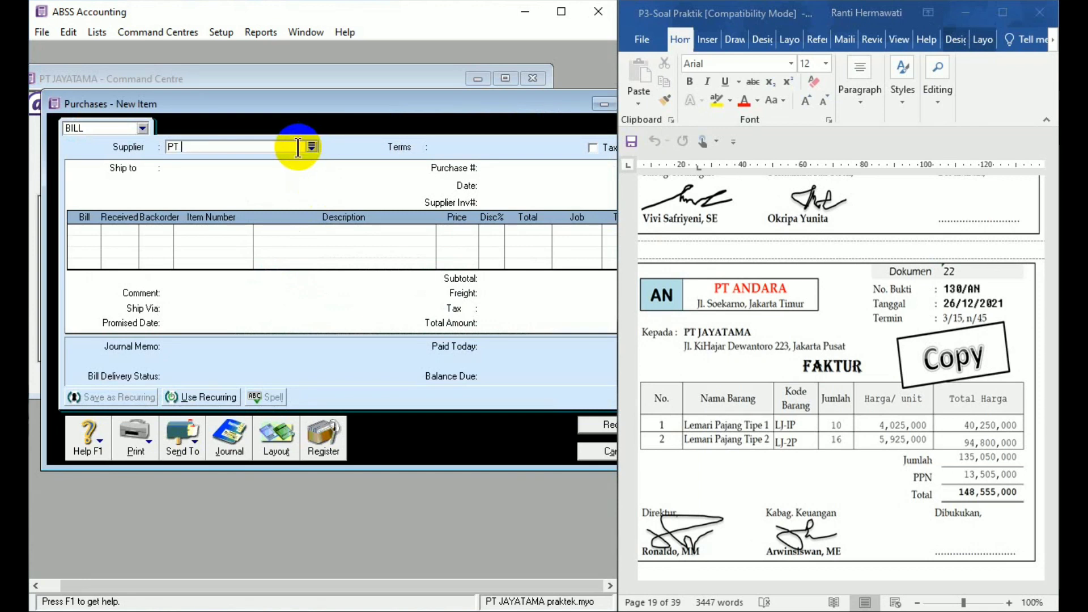
pyautogui.write('an')
pyautogui.press('Tab')
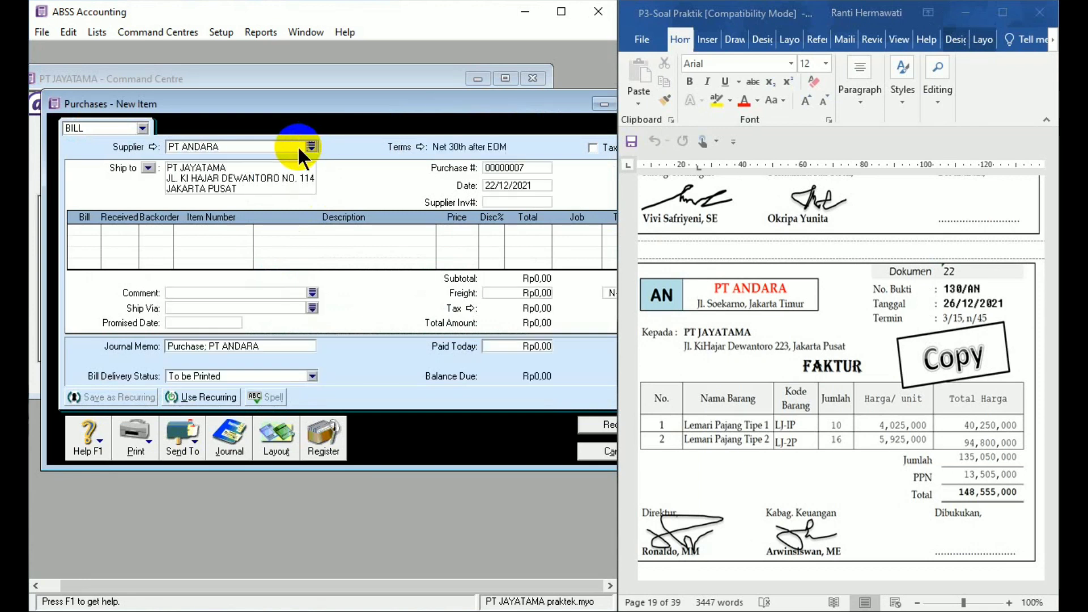
# - Set the bill's credit terms to In a Given # of Days, with 15 discount days, 45 balance due days and 3% early-payment discount
pyautogui.click(421, 146)
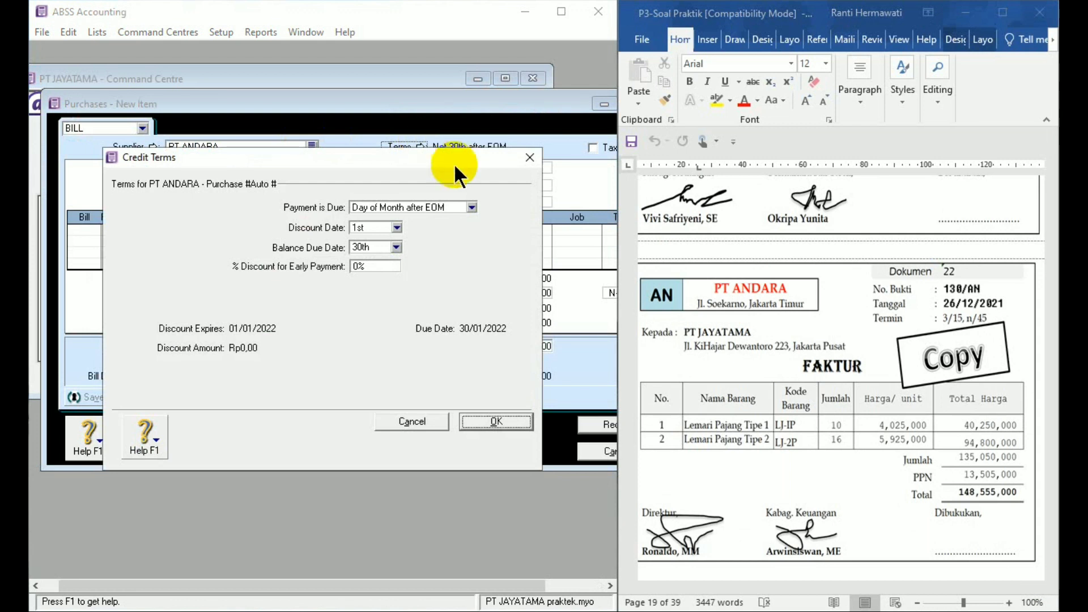
pyautogui.click(469, 208)
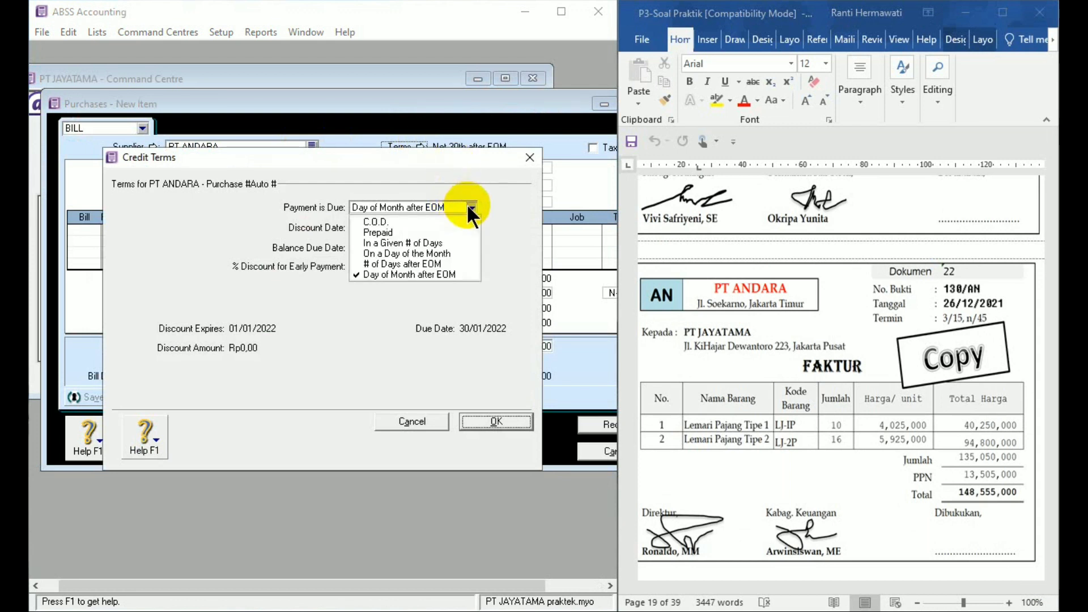
pyautogui.click(461, 239)
pyautogui.click(382, 228)
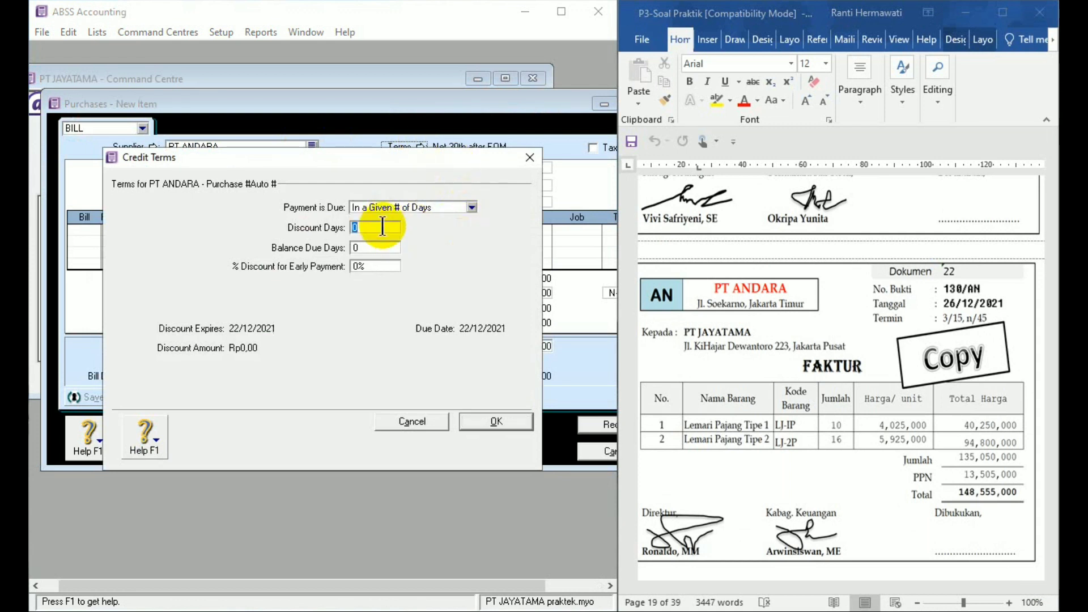
pyautogui.write('15')
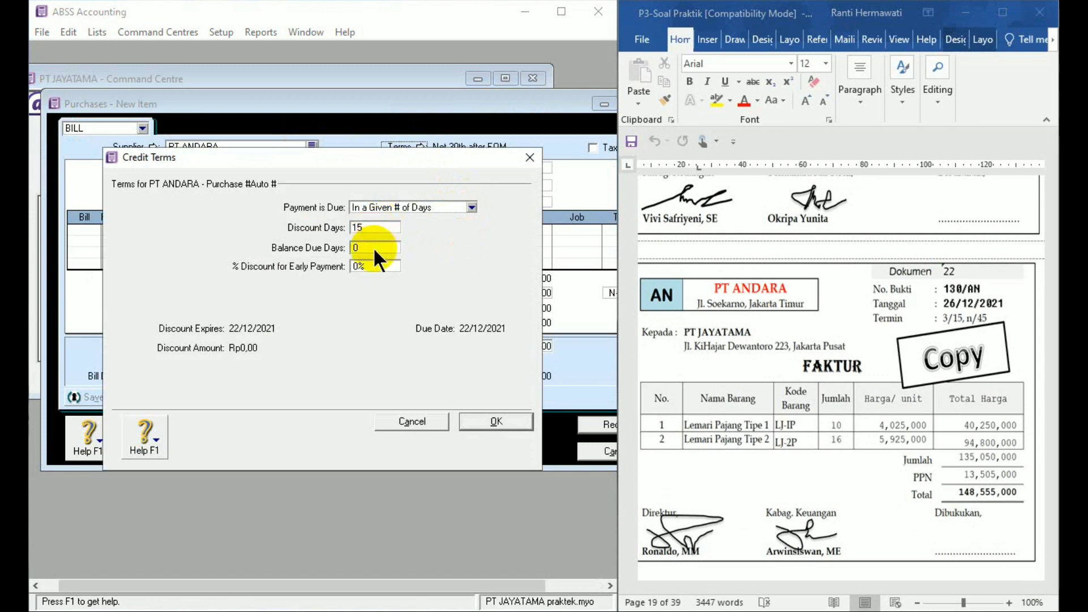
pyautogui.click(374, 250)
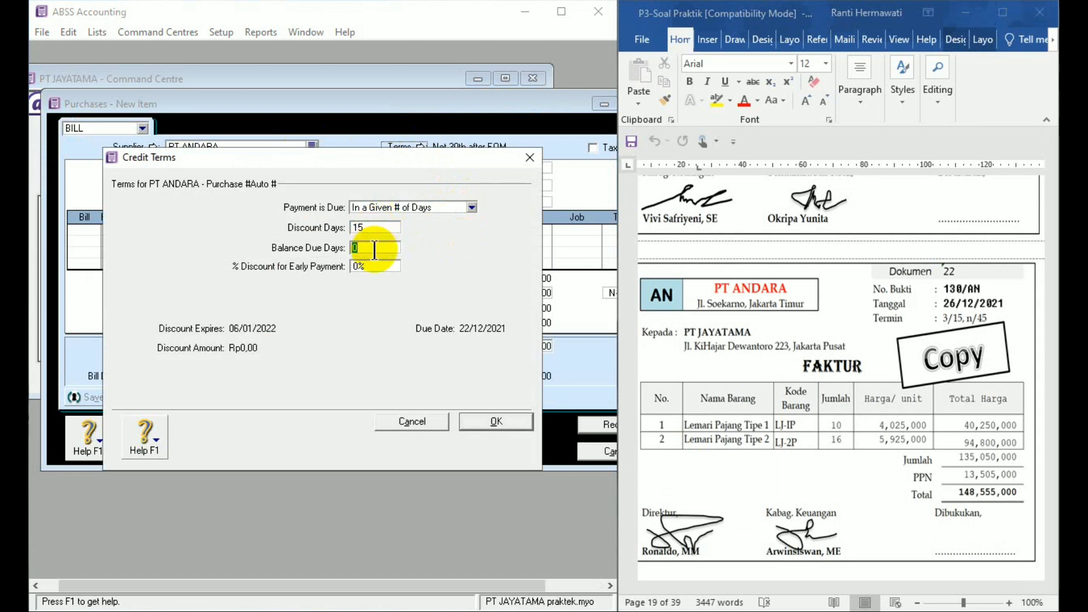
pyautogui.write('45')
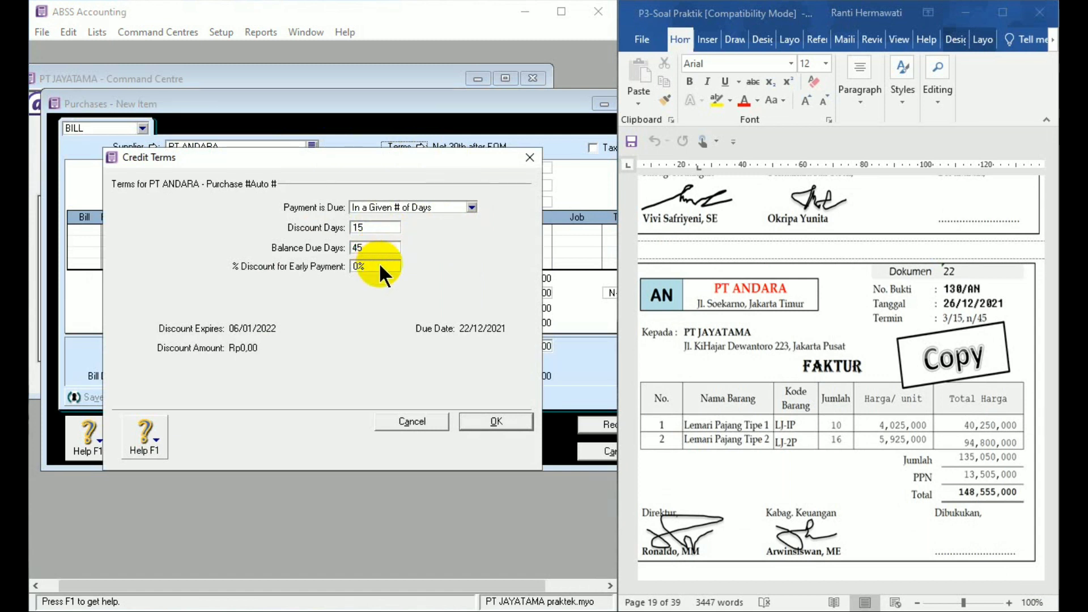
pyautogui.click(378, 264)
pyautogui.write('3')
pyautogui.click(487, 423)
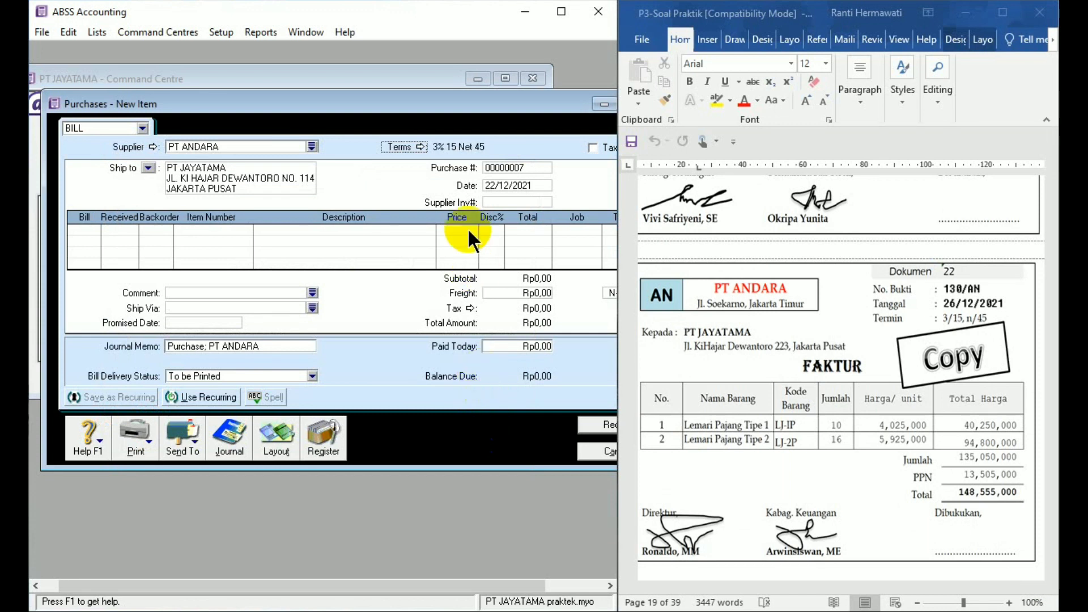
# - Set the date of the PT ANDARA purchase bill to 26/12/2021
pyautogui.click(501, 184)
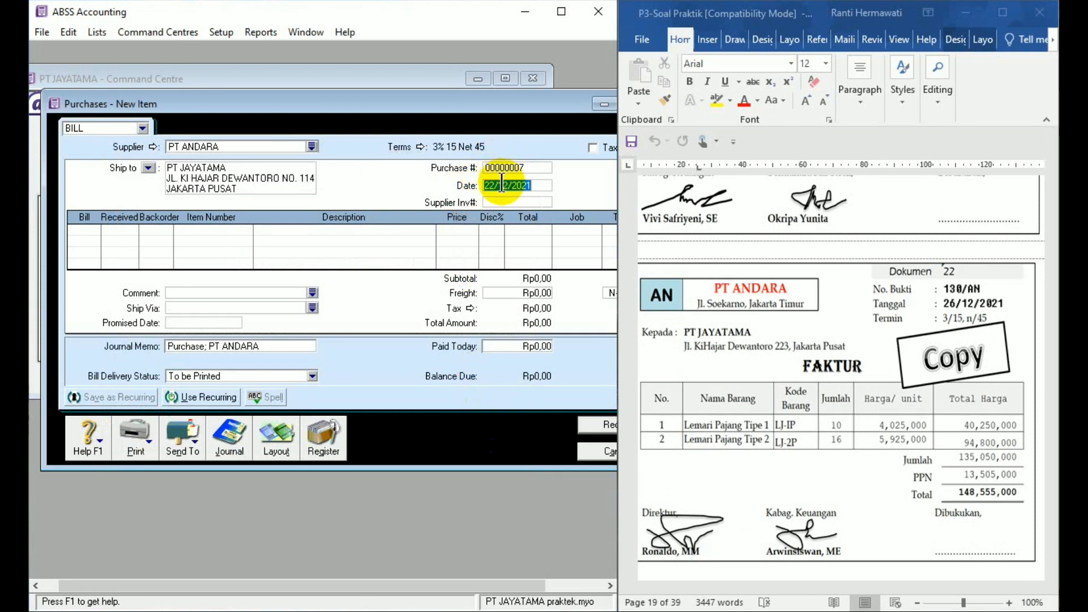
pyautogui.write('26/12/')
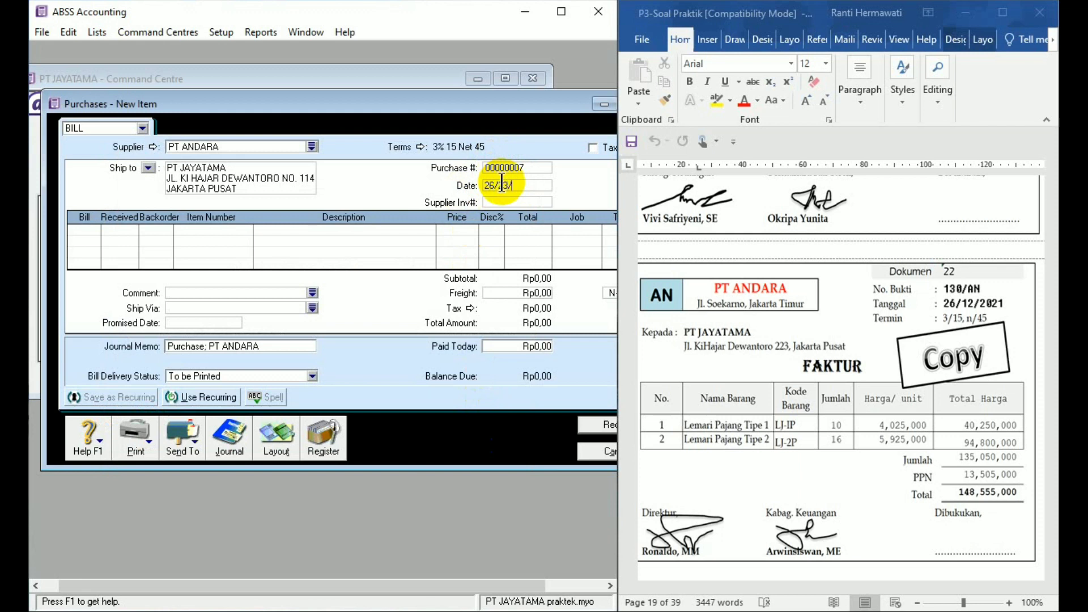
pyautogui.write('21')
pyautogui.press('Tab')
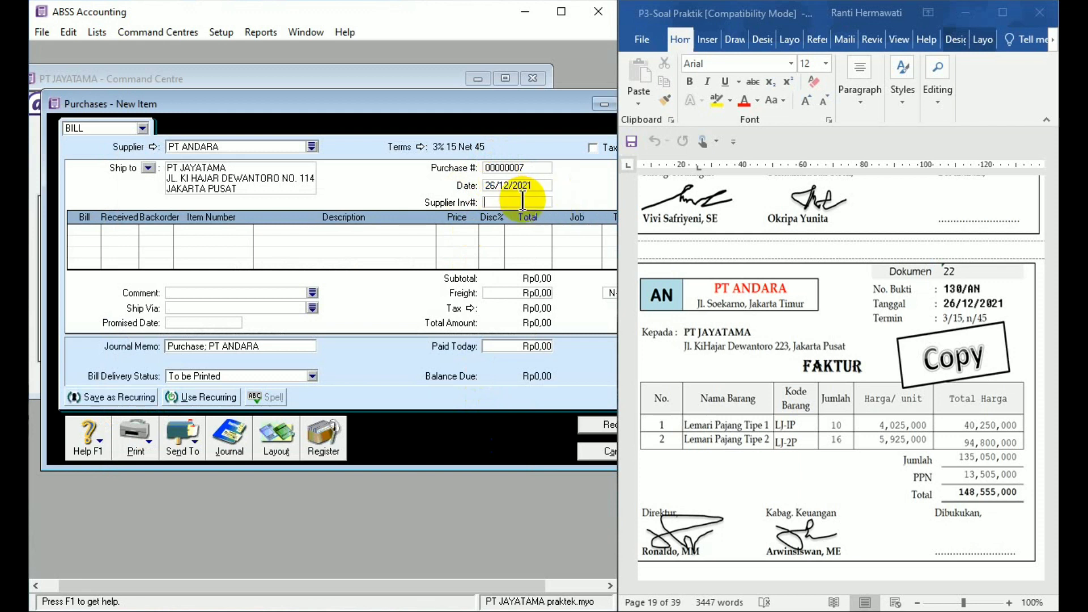
# - Enter supplier invoice number 130/AN on the bill and add 10 units of item LJ-1P at a price of 4,025,000
pyautogui.write('130/AN')
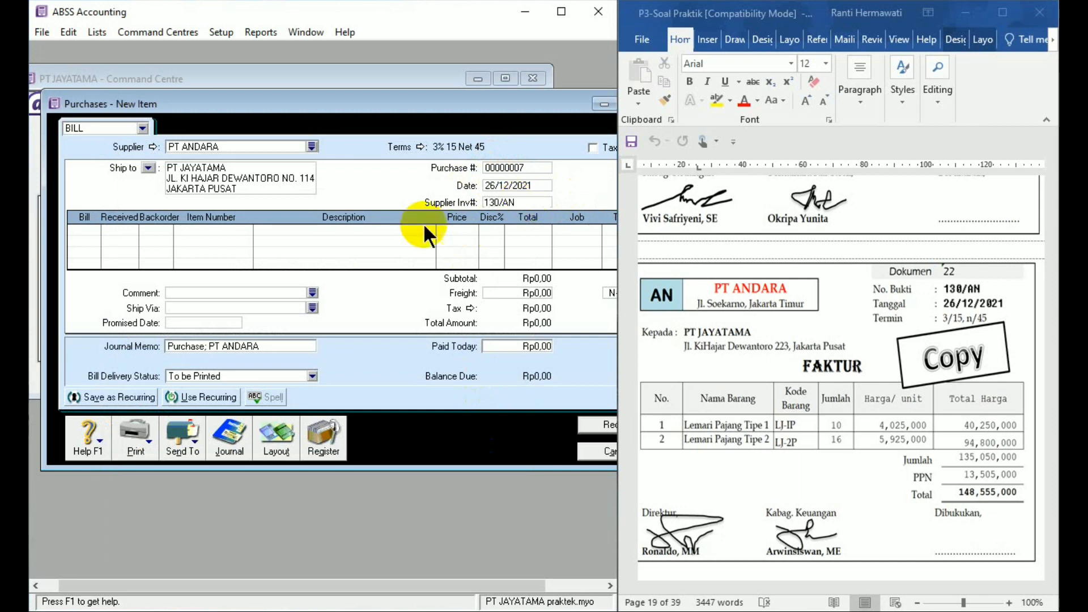
pyautogui.click(95, 229)
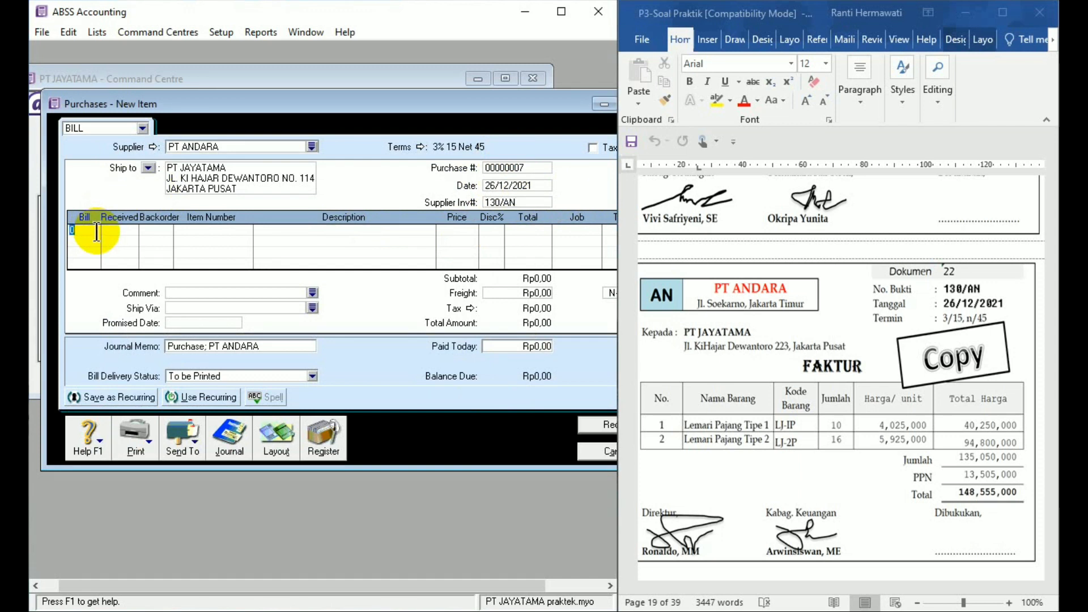
pyautogui.press('Tab')
pyautogui.press('Tab')
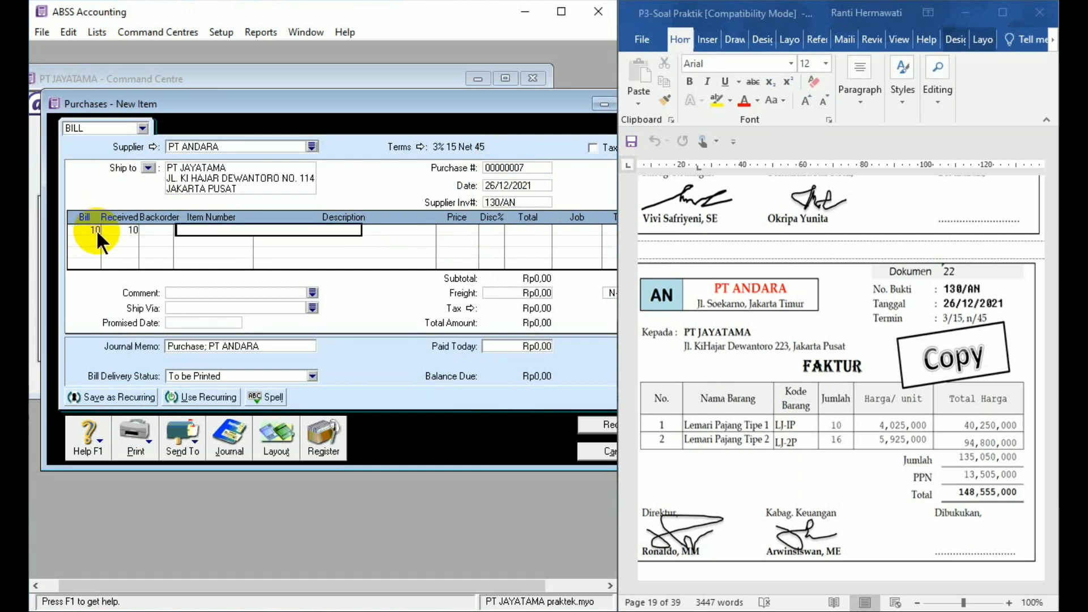
pyautogui.write('L')
pyautogui.press('Tab')
pyautogui.press('Tab')
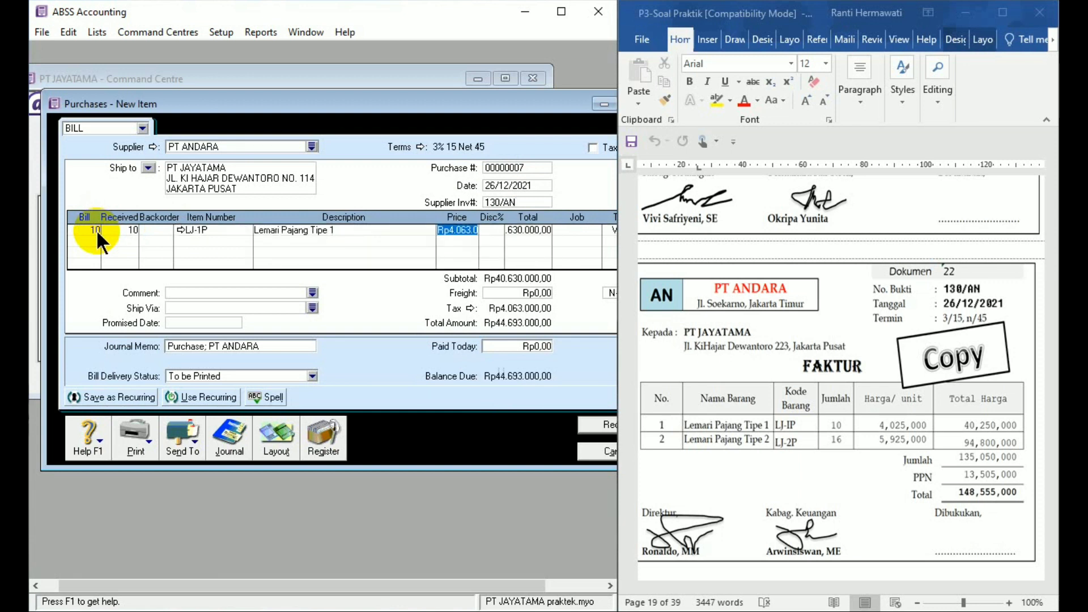
pyautogui.write('4025000')
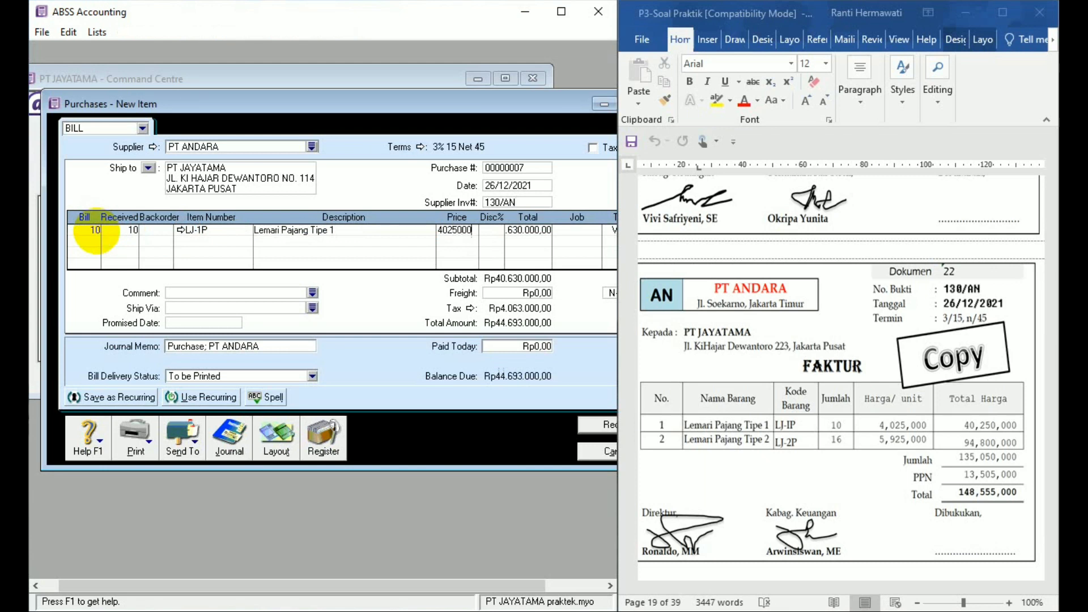
pyautogui.press('Tab')
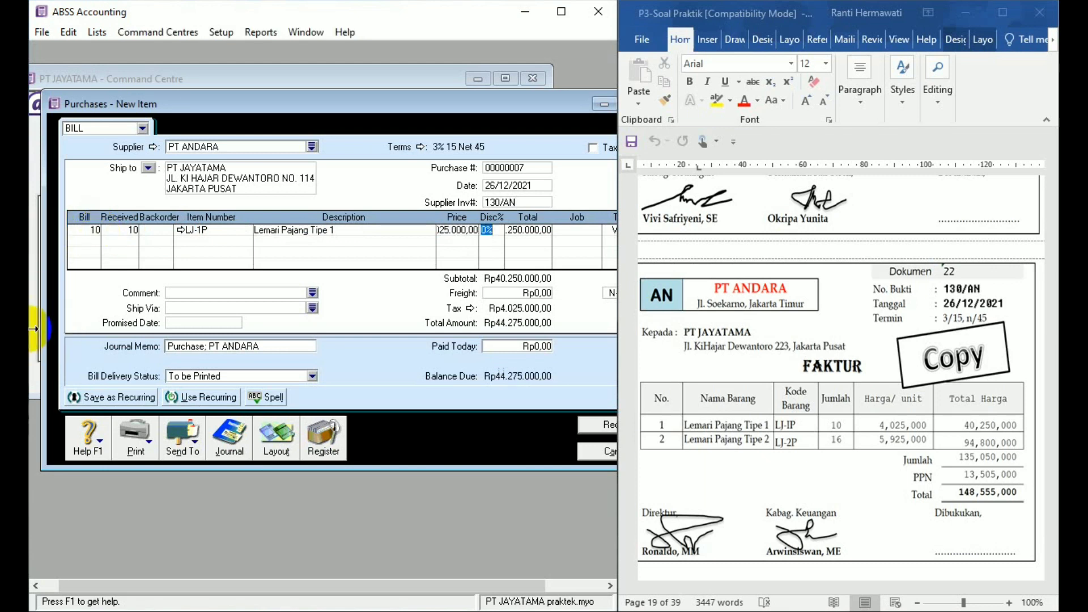
# - Add a second line to the bill for 16 units of item LJ-2P at a price of 5,925,000
pyautogui.click(95, 241)
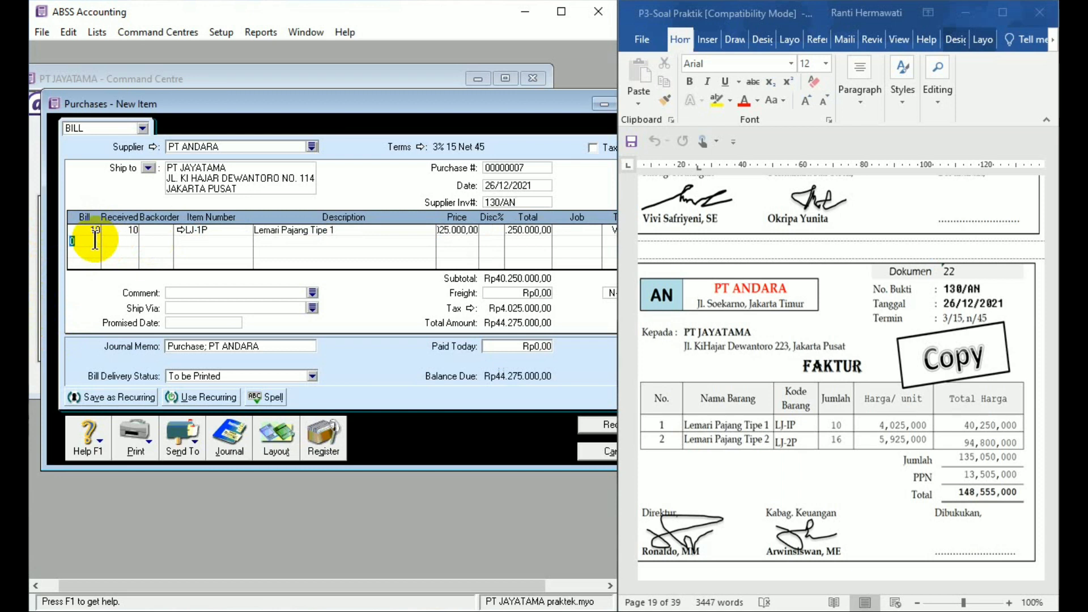
pyautogui.write('16')
pyautogui.press('Tab')
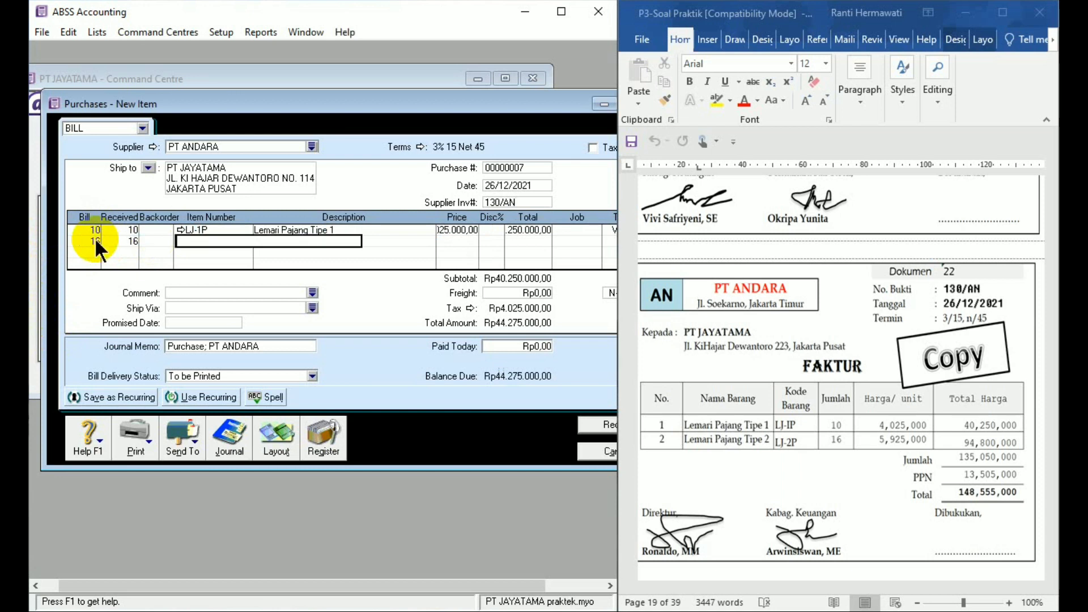
pyautogui.write('LJ-2P')
pyautogui.press('Tab')
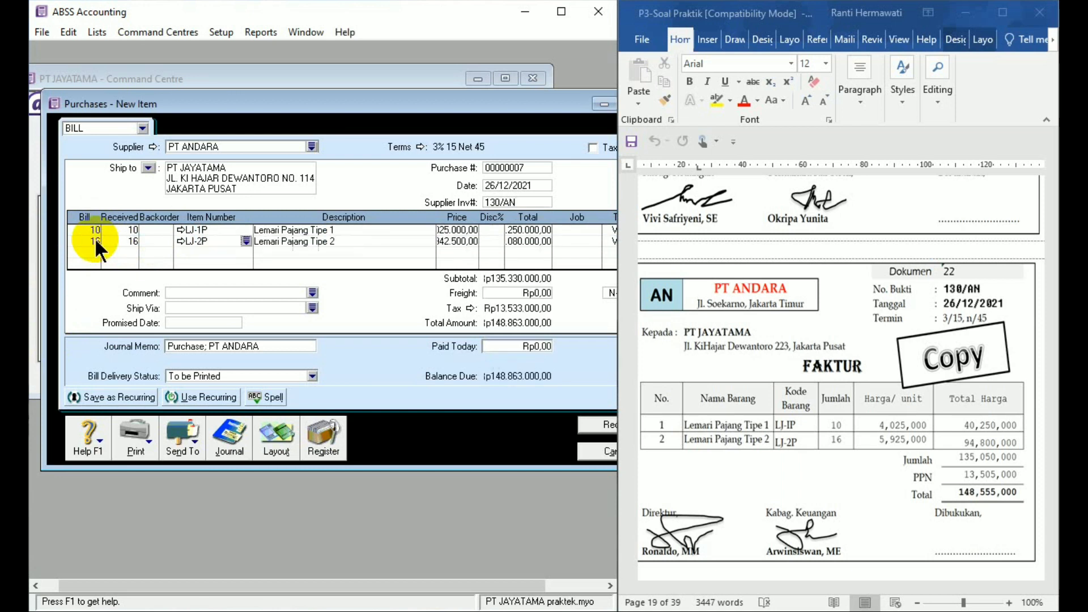
pyautogui.press('Tab')
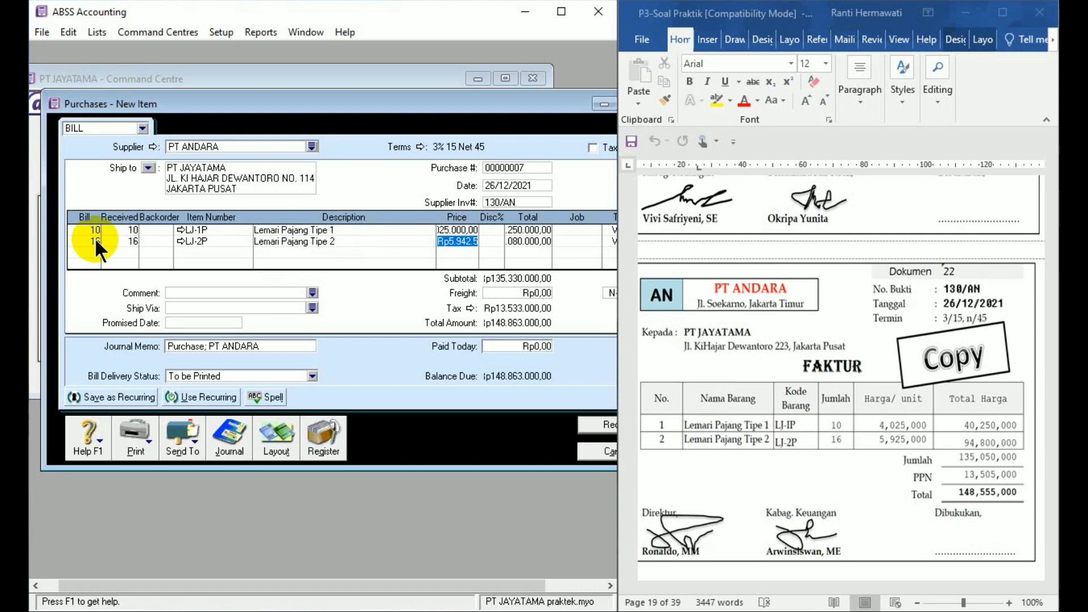
pyautogui.write('592500')
pyautogui.press('Tab')
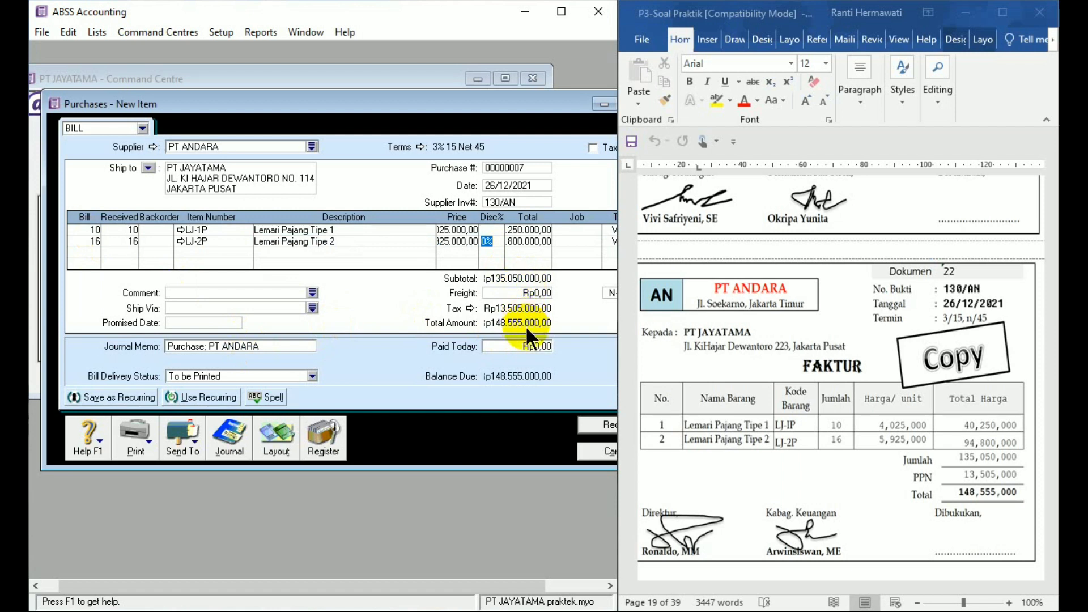
# - Record the PT ANDARA bill, ignoring all flagged spellings in the item descriptions, and close the purchases window
pyautogui.click(599, 426)
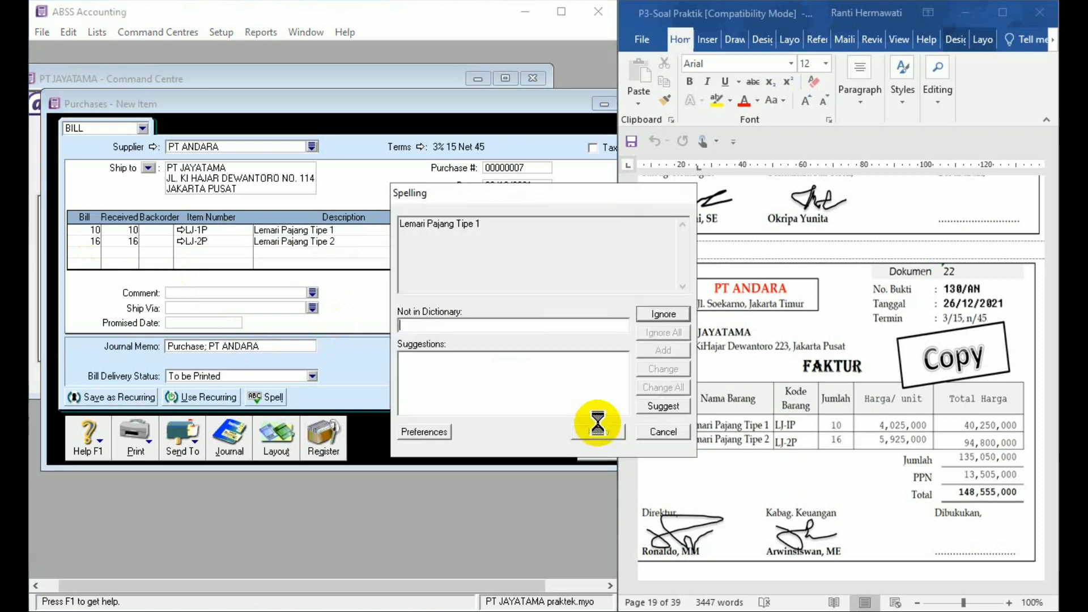
pyautogui.click(658, 331)
pyautogui.click(658, 332)
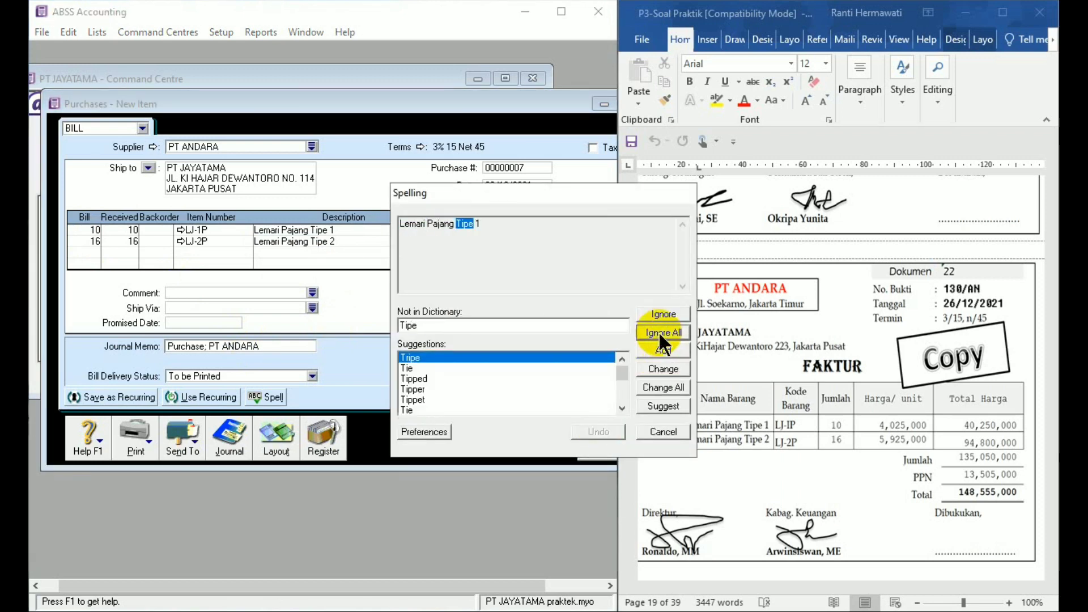
pyautogui.click(658, 331)
pyautogui.click(658, 332)
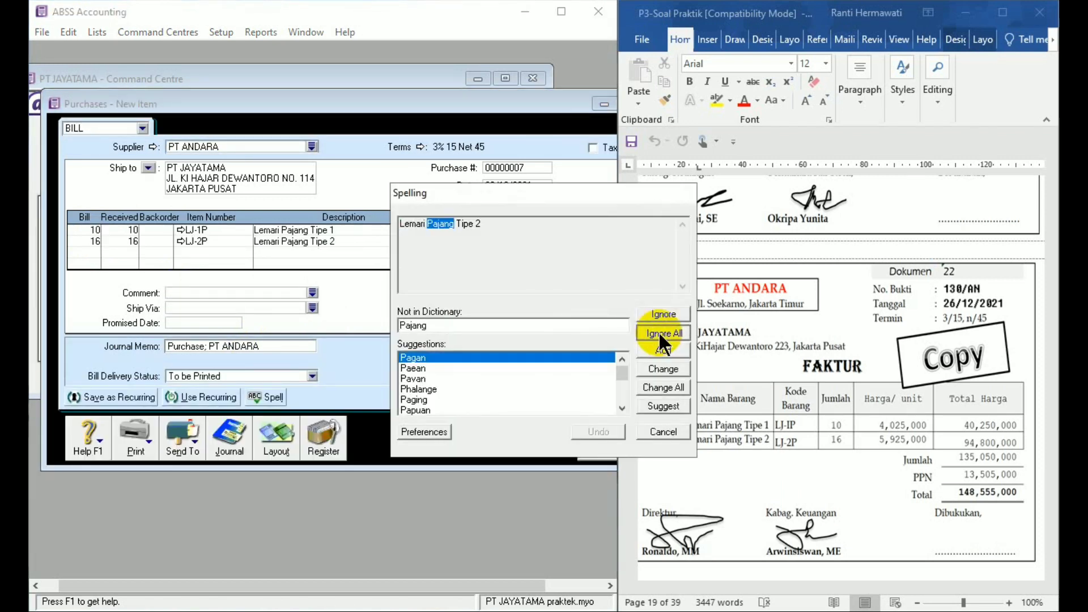
pyautogui.click(658, 330)
pyautogui.click(658, 331)
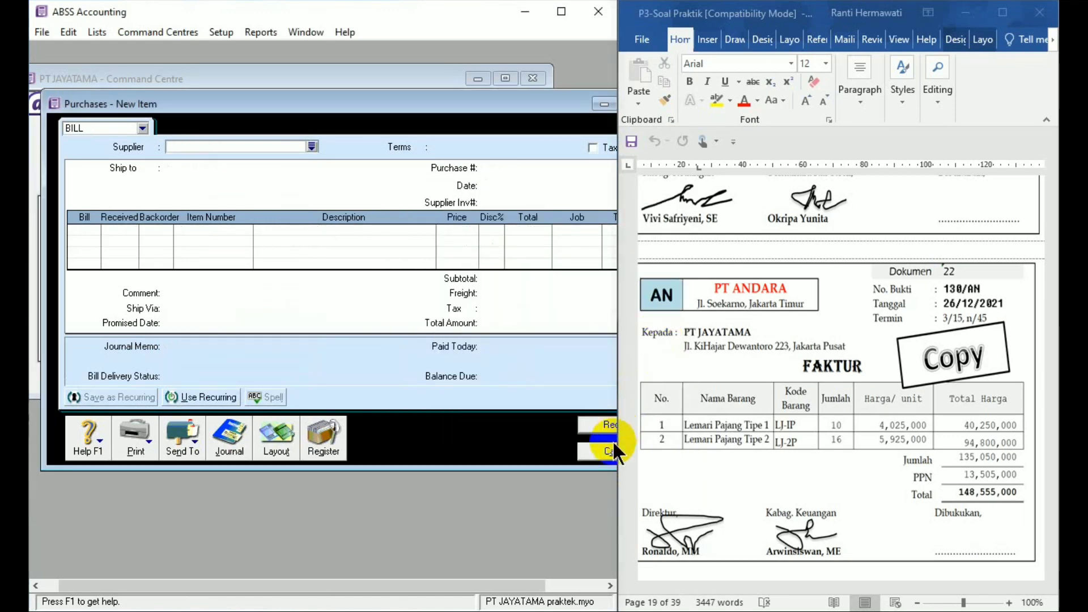
pyautogui.click(598, 450)
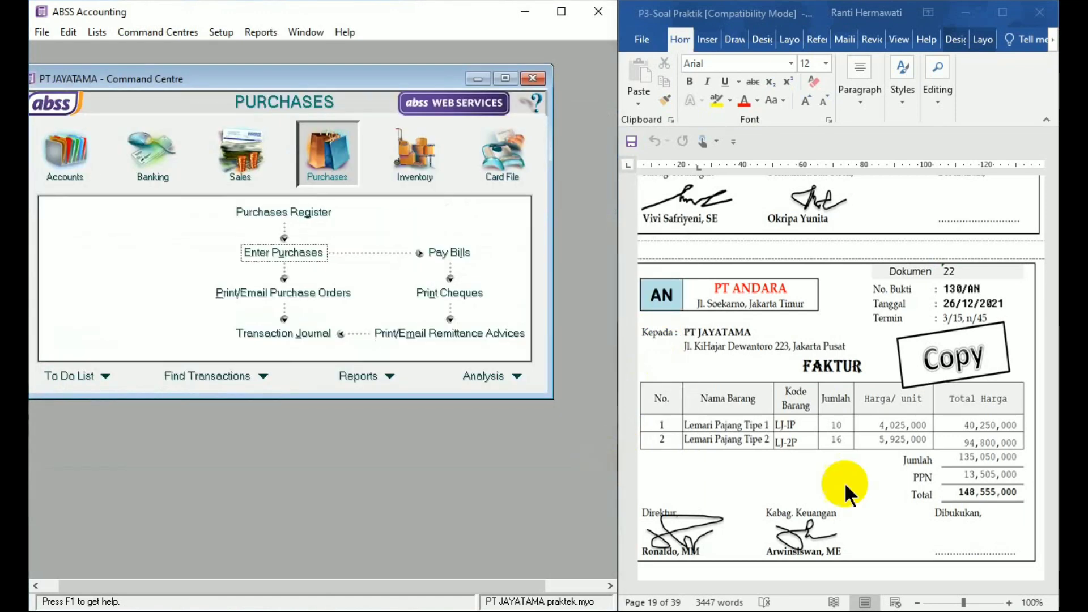
# - Bring Dokumen 23 into view in Word and start a Spend Money entry paid from account 1-1102 petty cash
pyautogui.click(1055, 574)
pyautogui.click(1052, 573)
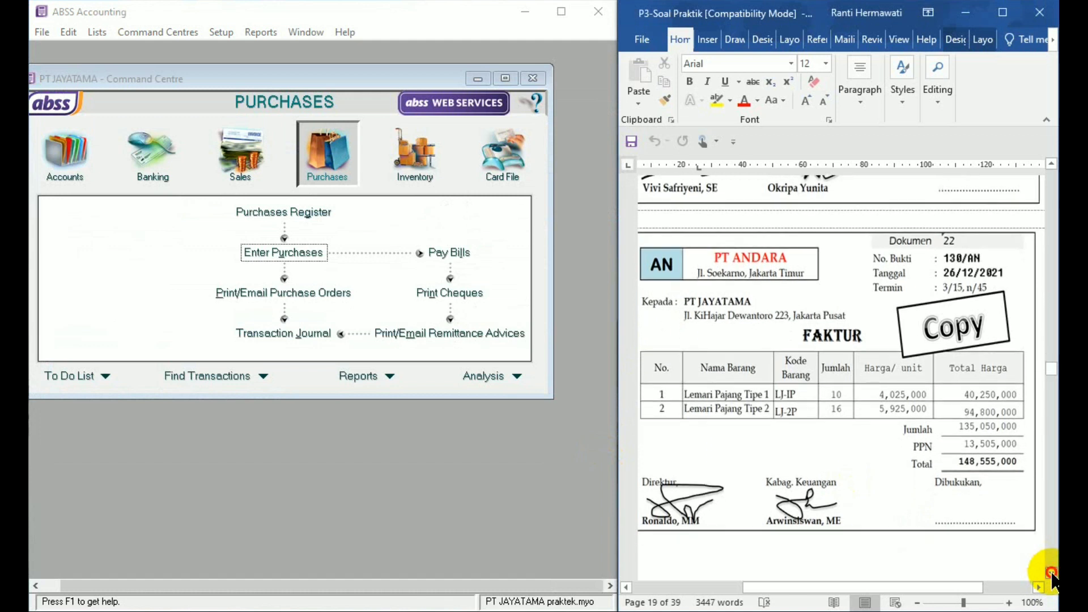
pyautogui.moveTo(1051, 573); pyautogui.dragTo(1051, 573)
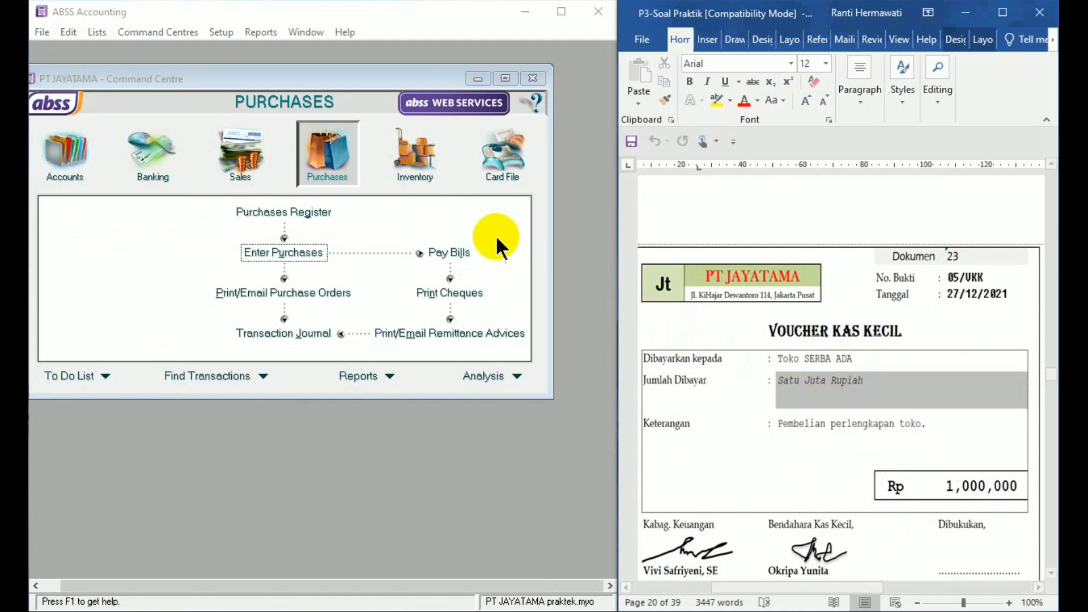
pyautogui.click(154, 163)
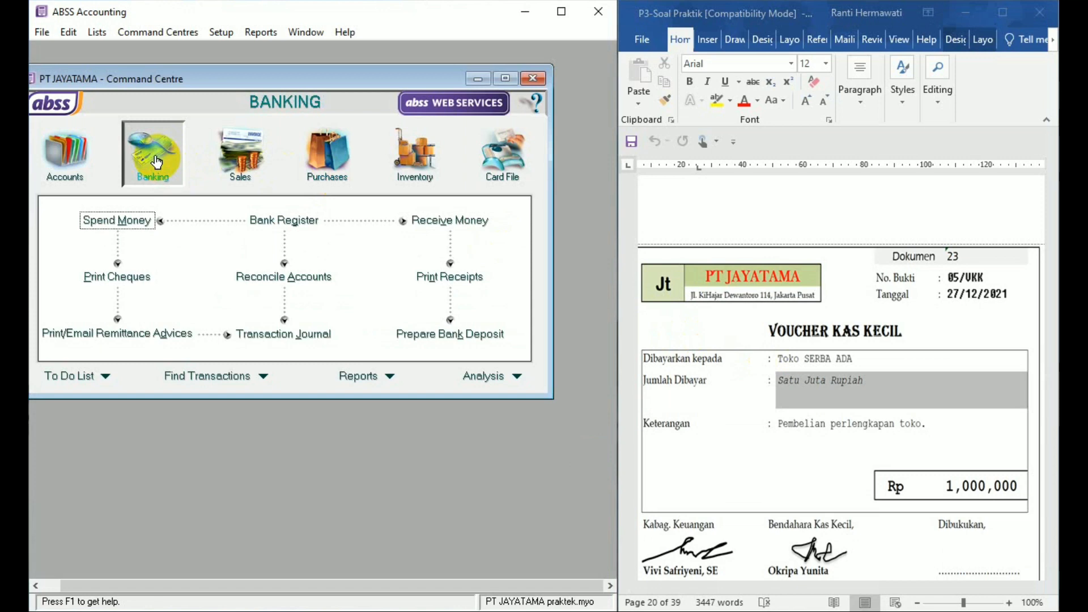
pyautogui.click(136, 219)
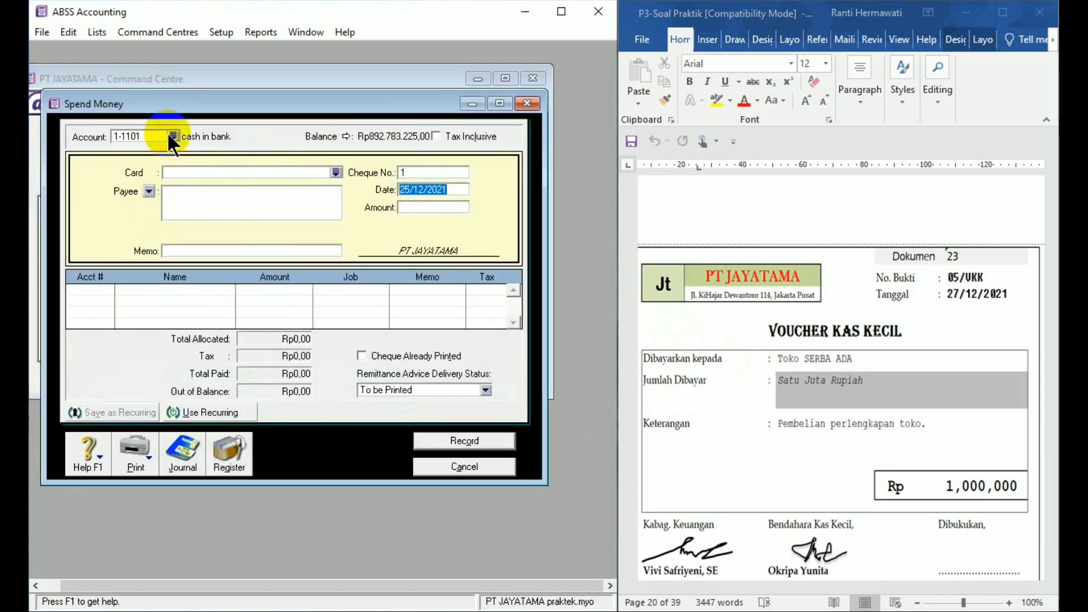
pyautogui.click(172, 136)
pyautogui.click(181, 232)
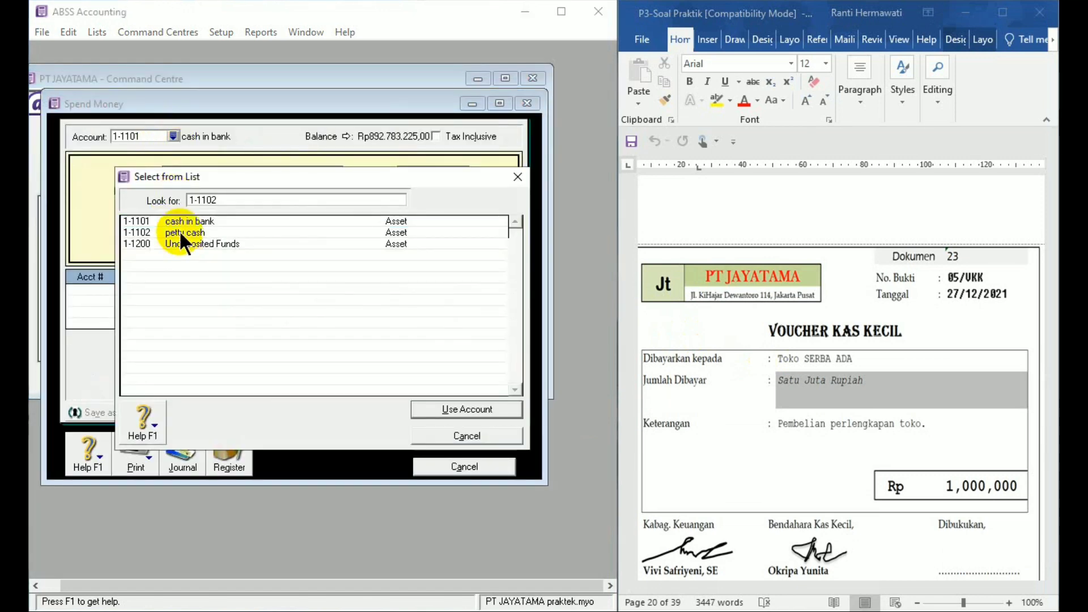
pyautogui.doubleClick(179, 230)
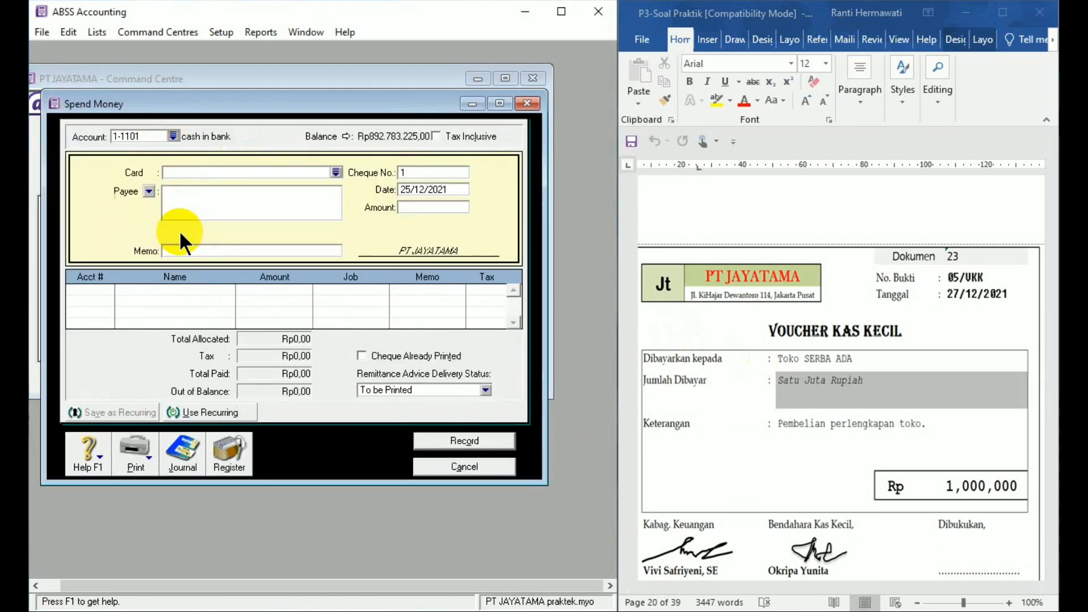
# - Set the petty cash payment's cheque number to 05/VKK, the date to 27/12/2021 and the amount to Rp1,000,000
pyautogui.click(406, 173)
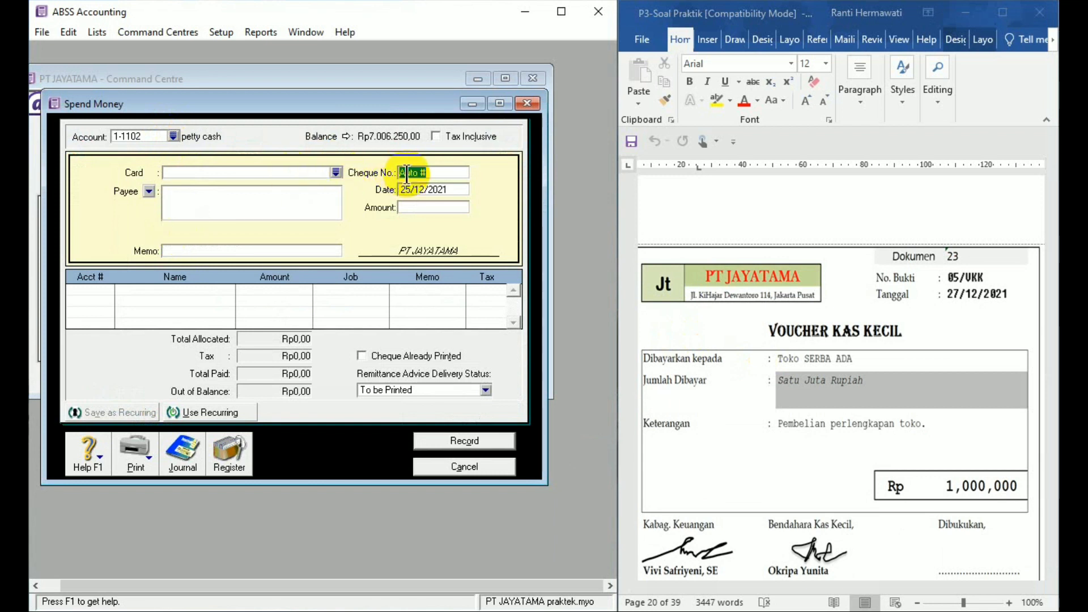
pyautogui.write('05/VKK')
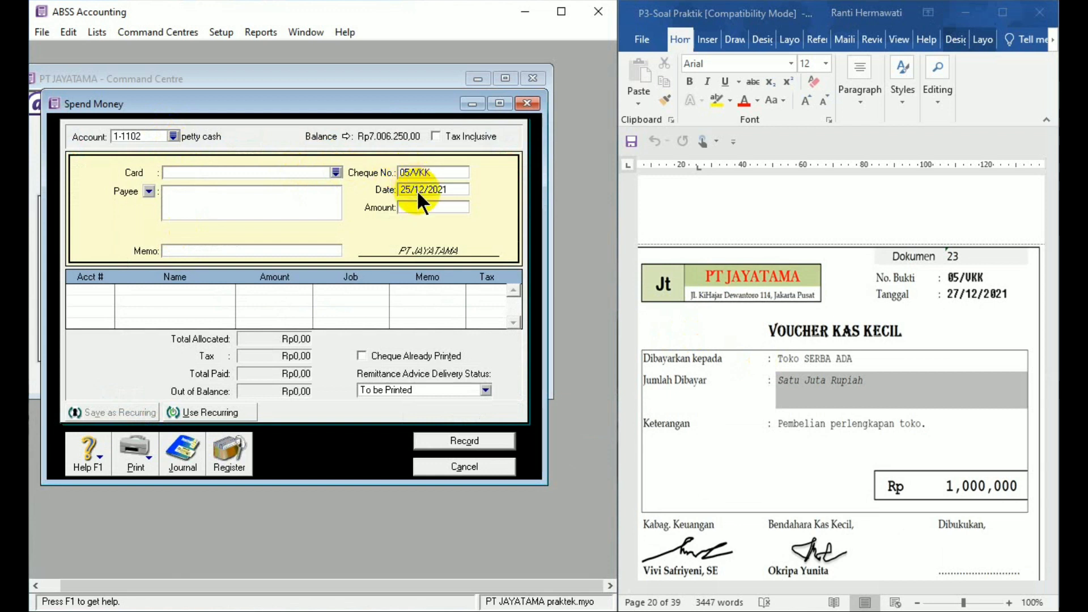
pyautogui.write('27/12/21')
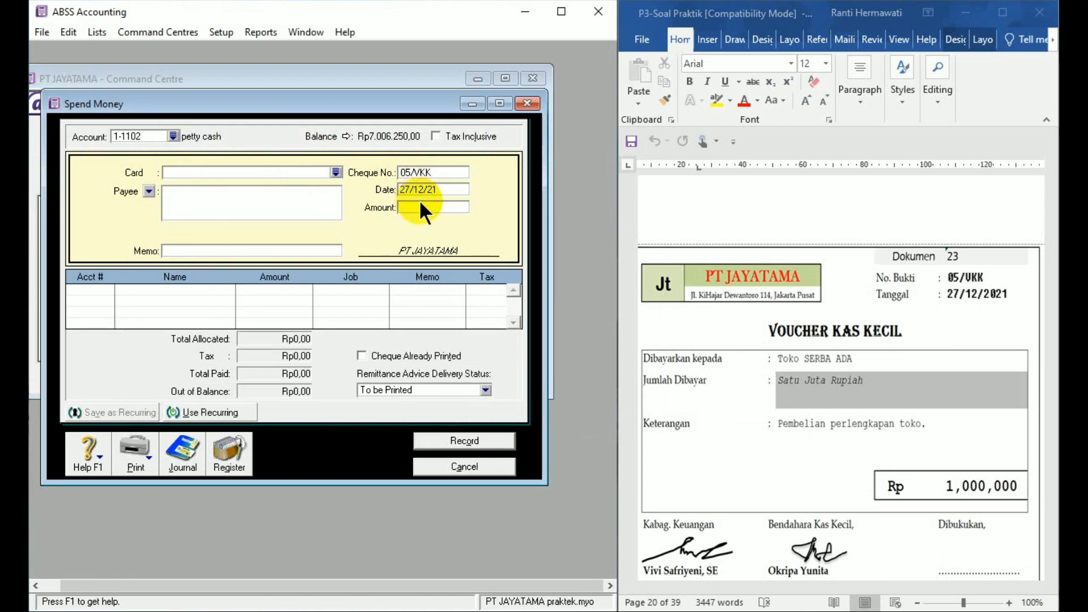
pyautogui.write('1000000')
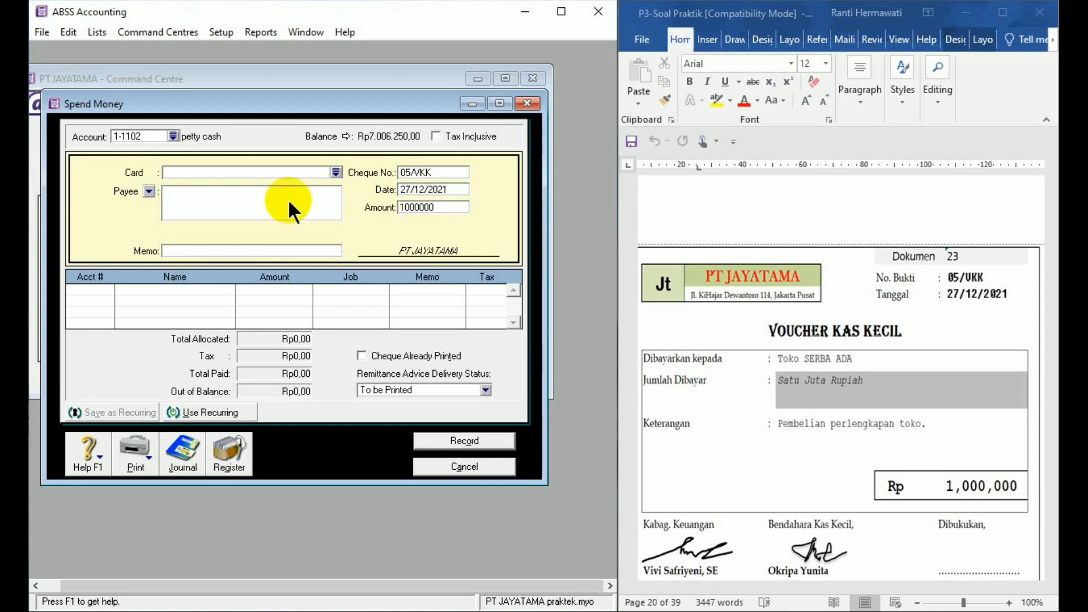
# - Enter TOKO SERBA ADA as the payee and "Pembelian perlengkapan toko" as the memo
pyautogui.click(243, 198)
pyautogui.write('T')
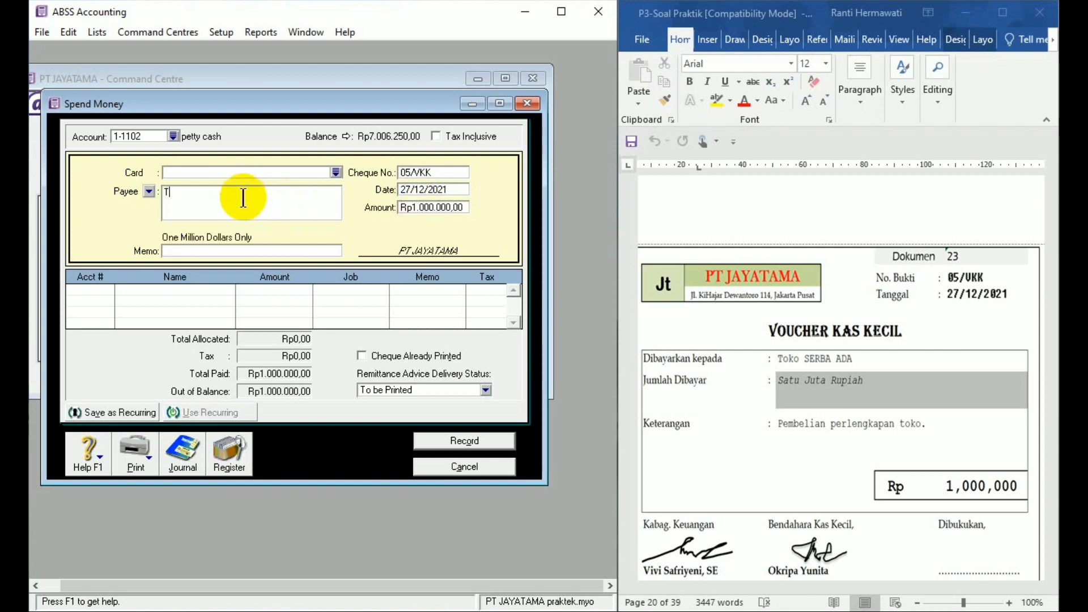
pyautogui.write('OKO SERBA ADA')
pyautogui.click(221, 251)
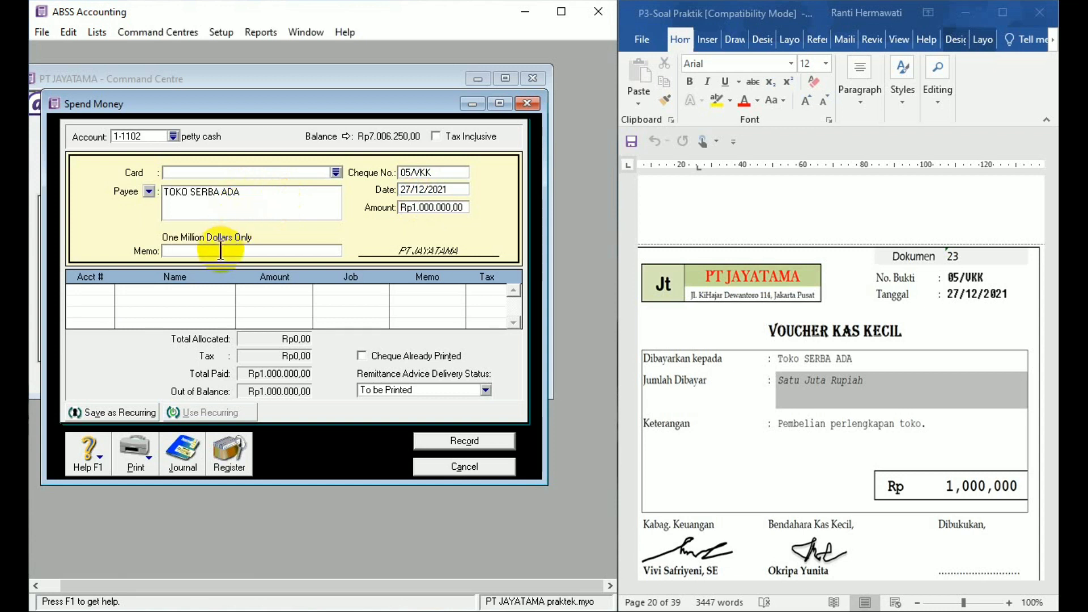
pyautogui.write('Pembeli')
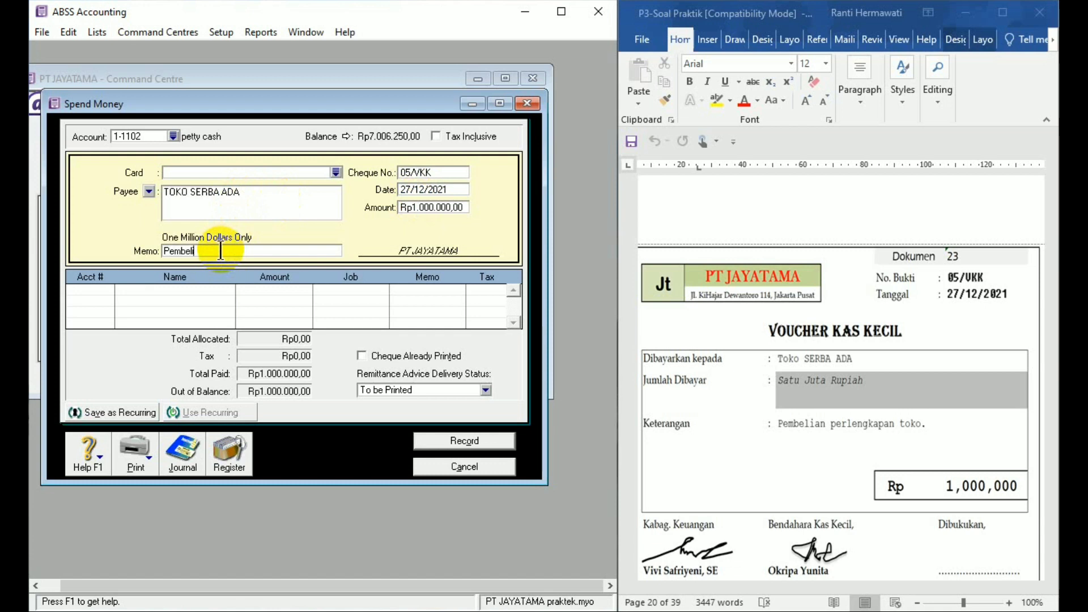
pyautogui.write('an perlengkapan toko')
# - Open the account list for the payment's first allocation line and look up the accounts starting with 1
pyautogui.click(102, 287)
pyautogui.click(106, 288)
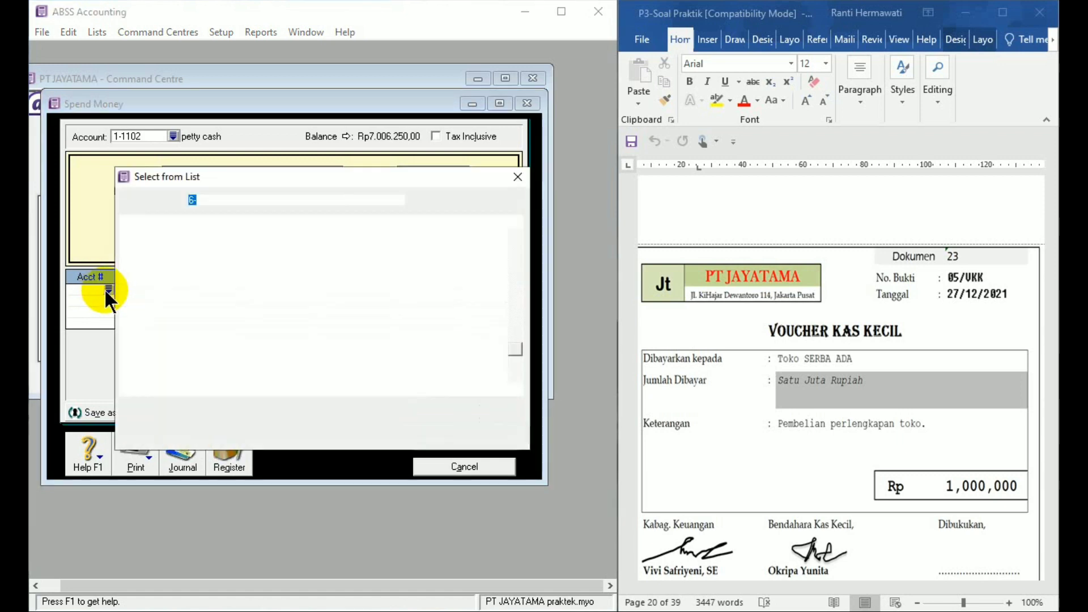
pyautogui.write('1')
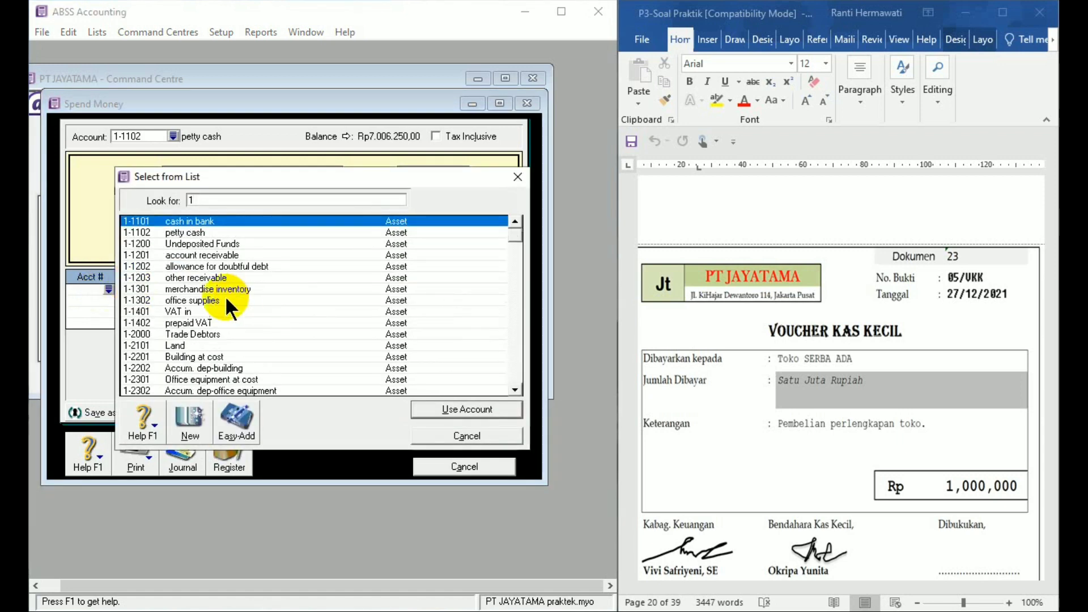
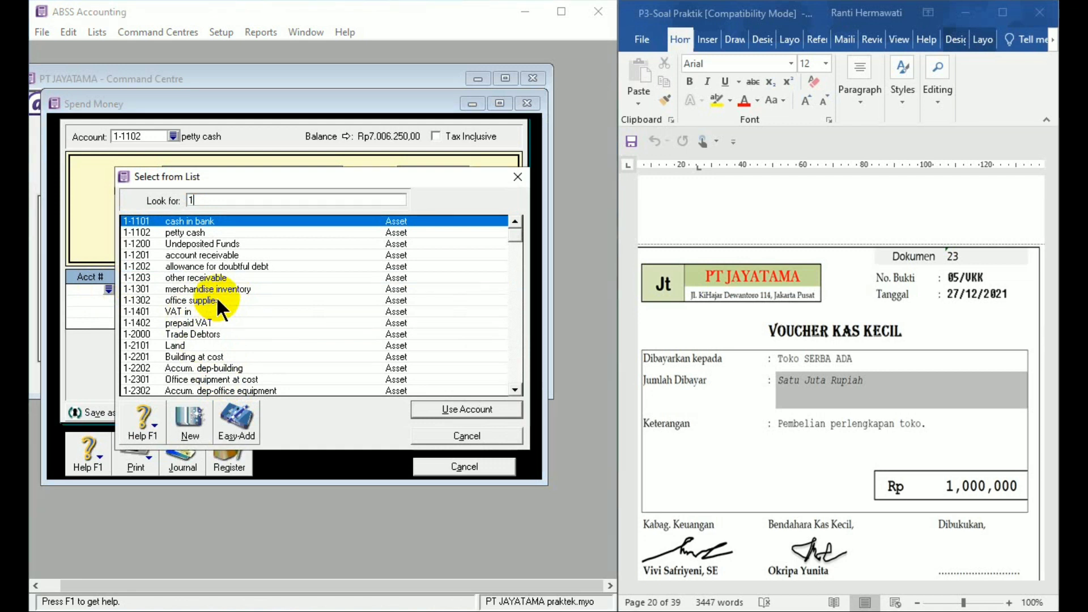
# - Allocate the Rp1,000,000 petty cash payment to account 1-1302 office supplies, then record it and close the Spend Money entry
pyautogui.doubleClick(215, 297)
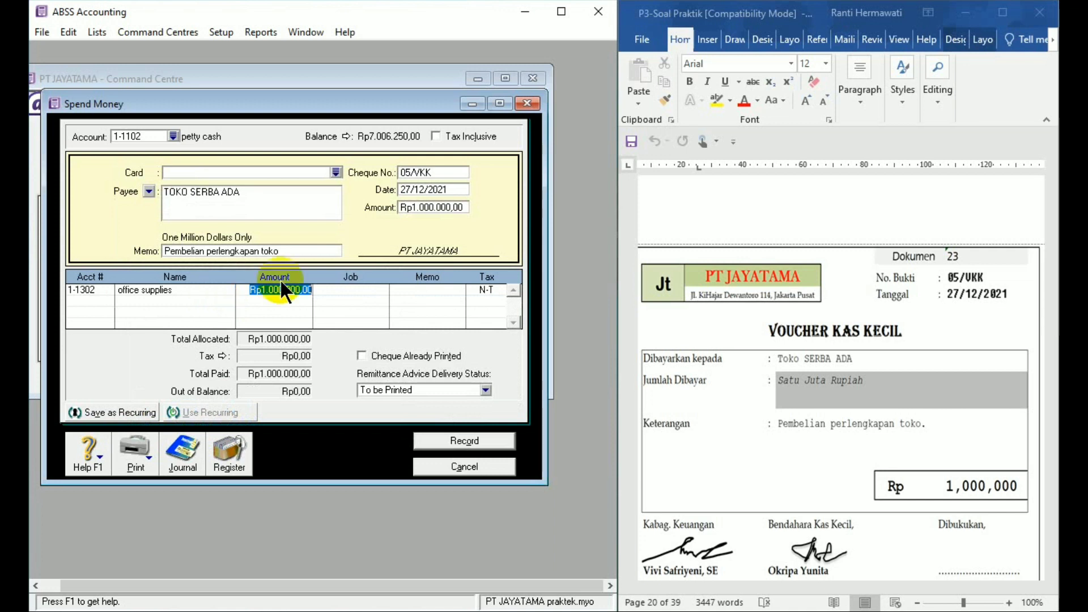
pyautogui.click(464, 447)
pyautogui.click(474, 466)
# - Bring Dokumen 24 into view in Word and start a Receive Payments entry in ABSS Accounting for customer TOKO LAVENDER
pyautogui.click(954, 487)
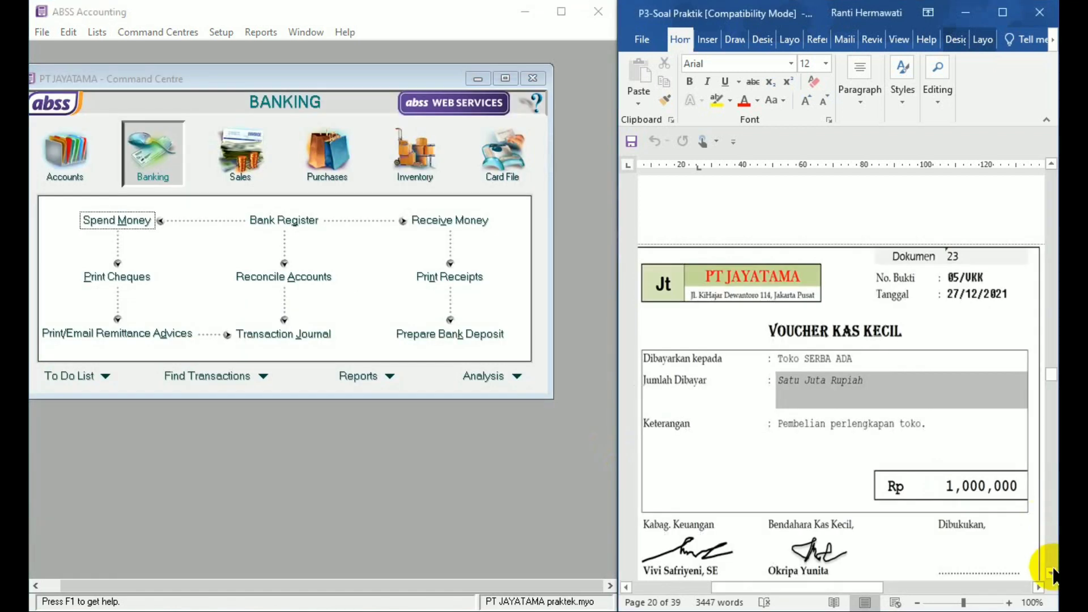
pyautogui.click(1051, 573)
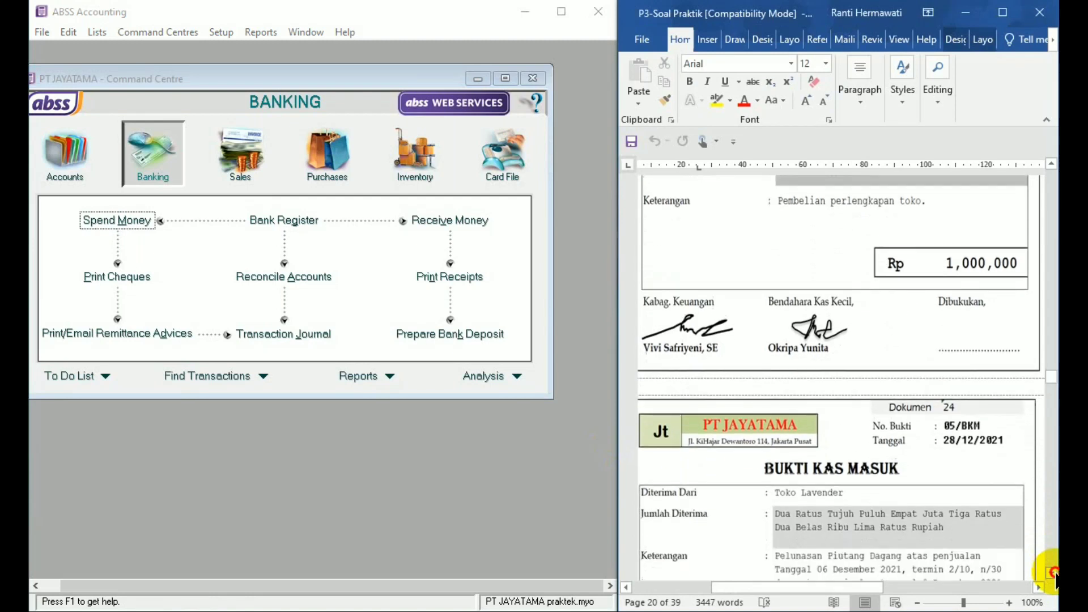
pyautogui.click(1051, 573)
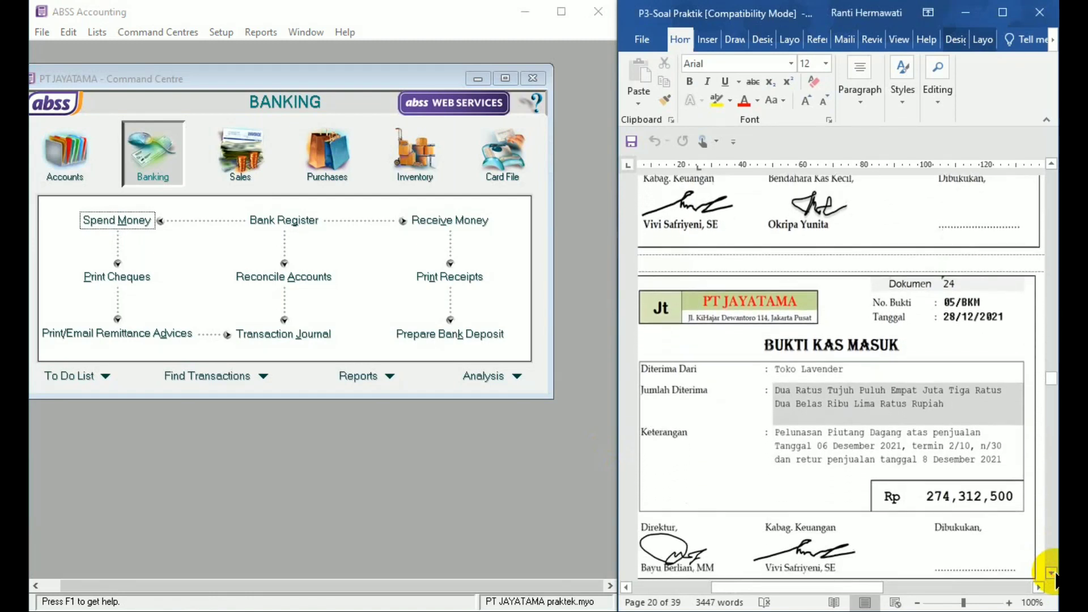
pyautogui.click(1051, 573)
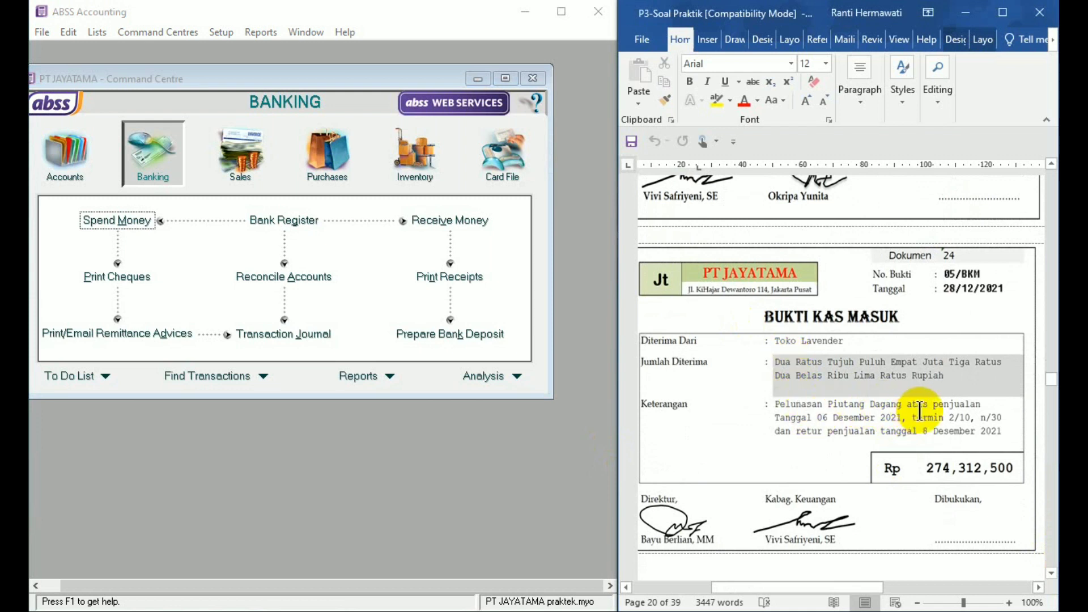
pyautogui.click(238, 175)
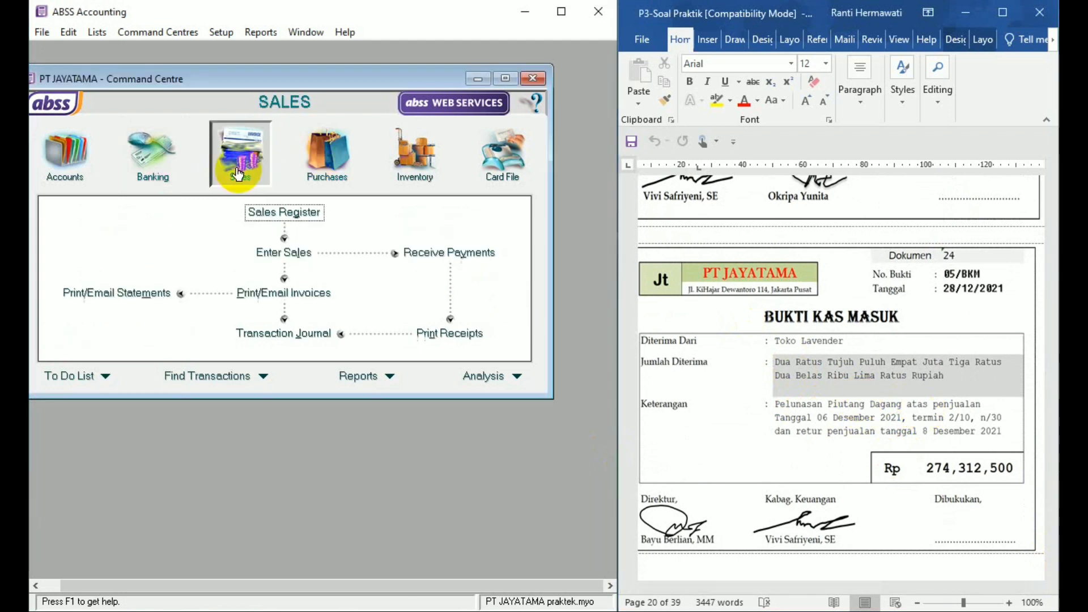
pyautogui.click(445, 253)
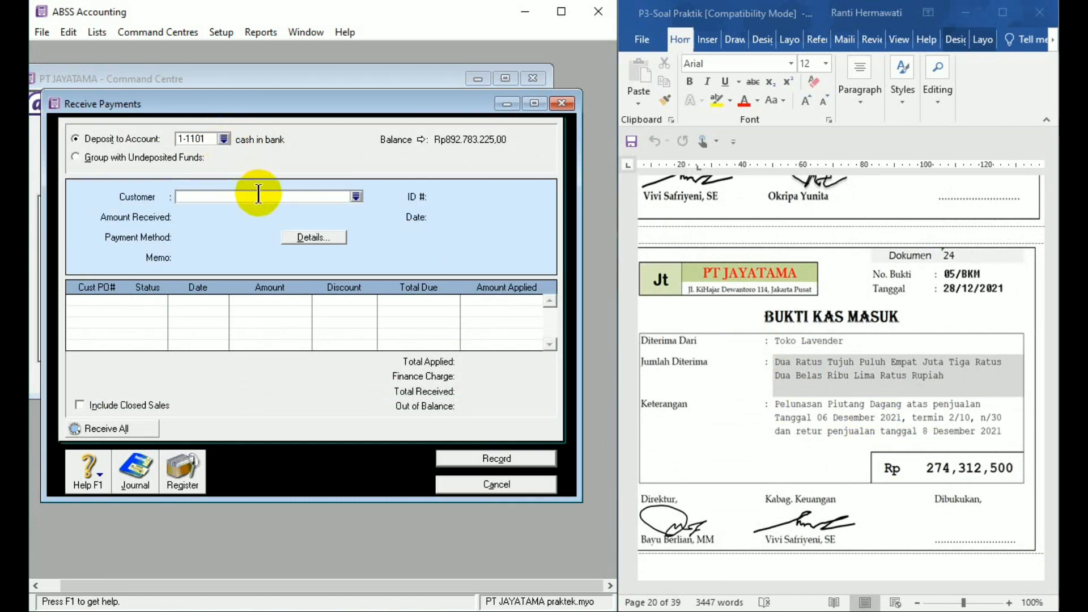
pyautogui.write('TOKO LAVENDER')
pyautogui.press('Tab')
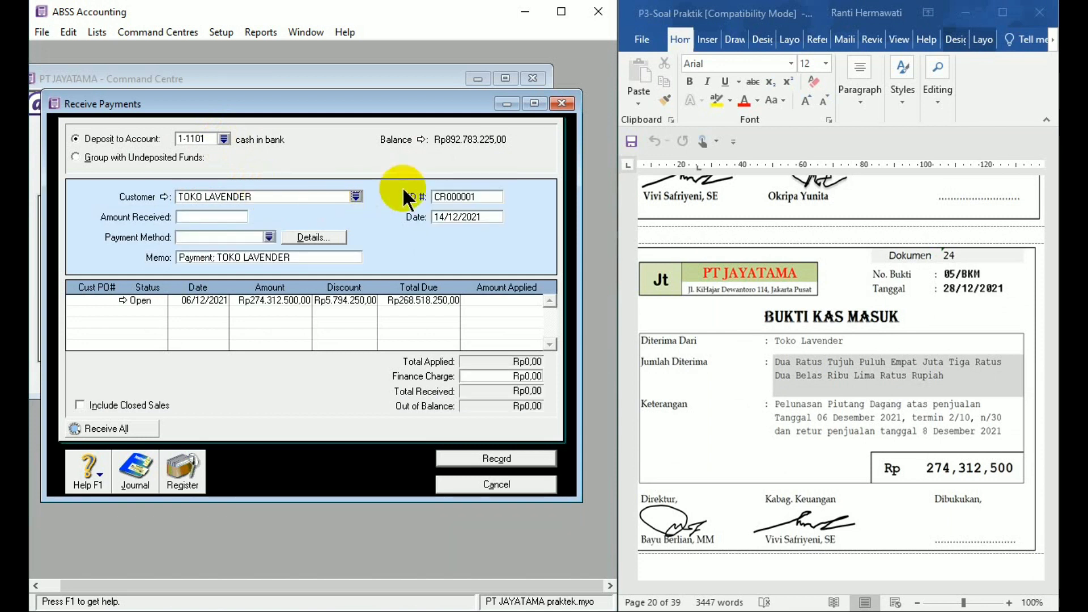
# - Set the customer payment's ID number to 05/BKM and its date to 28/12/2021
pyautogui.click(451, 196)
pyautogui.write('0')
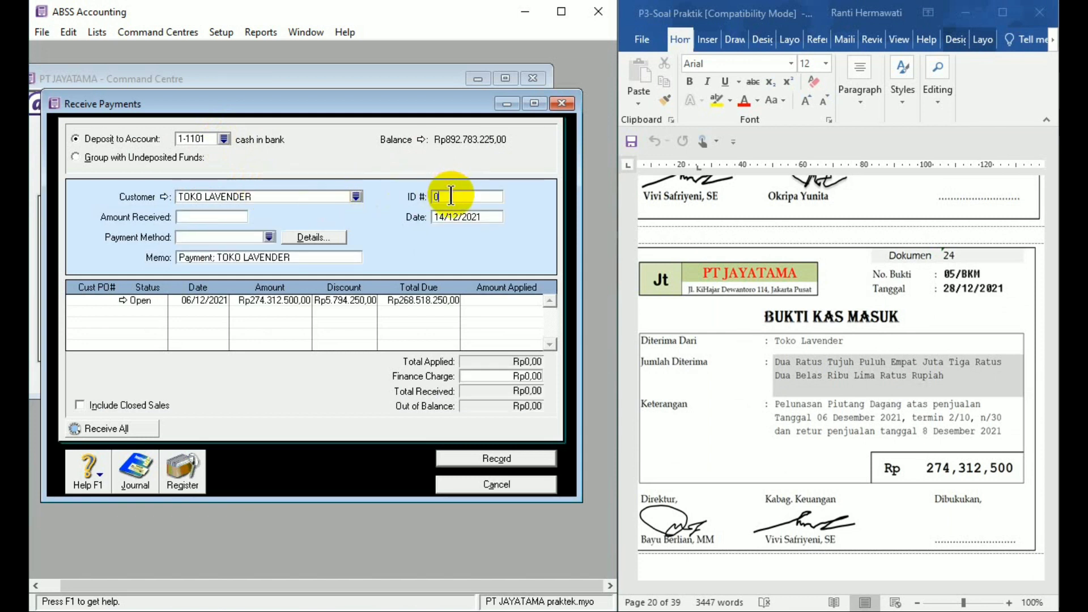
pyautogui.write('5/BKM')
pyautogui.click(466, 219)
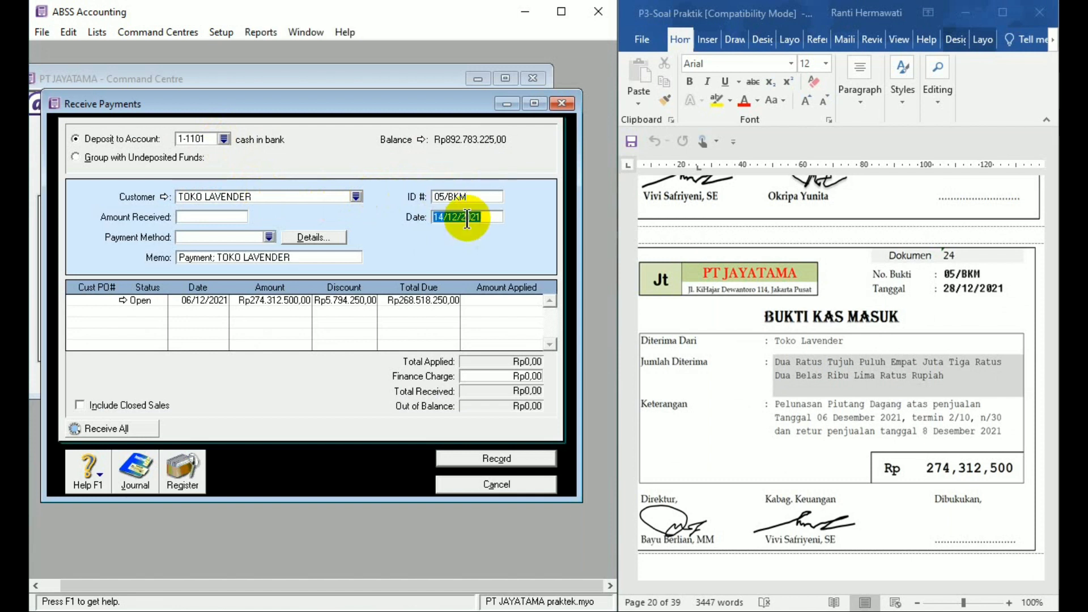
pyautogui.write('28/12/21')
# - Set the amount received from TOKO LAVENDER to Rp274,312,500
pyautogui.click(204, 217)
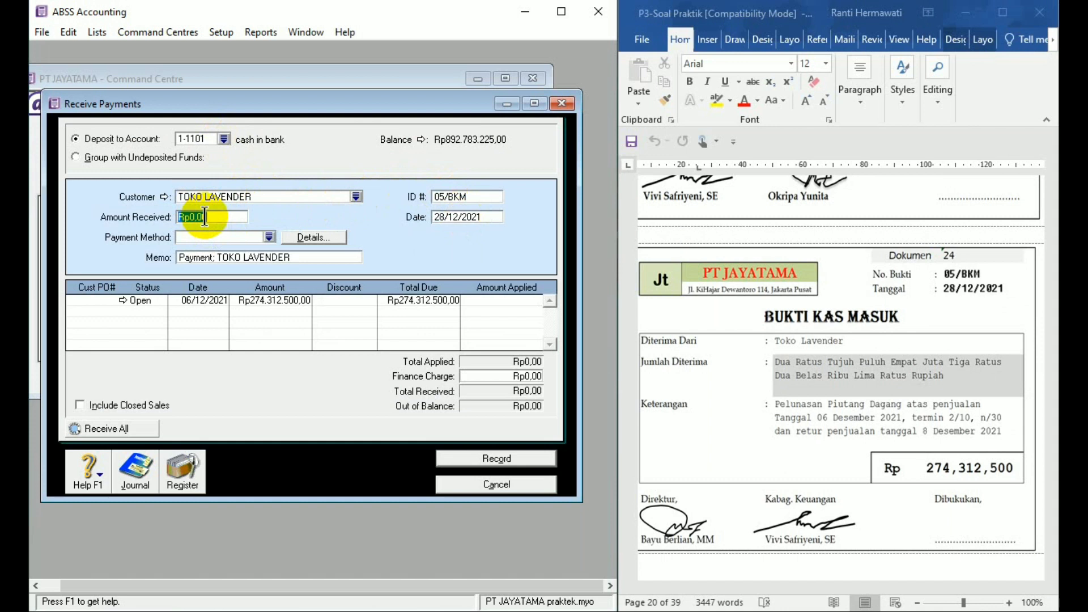
pyautogui.write('274312500')
pyautogui.press('Tab')
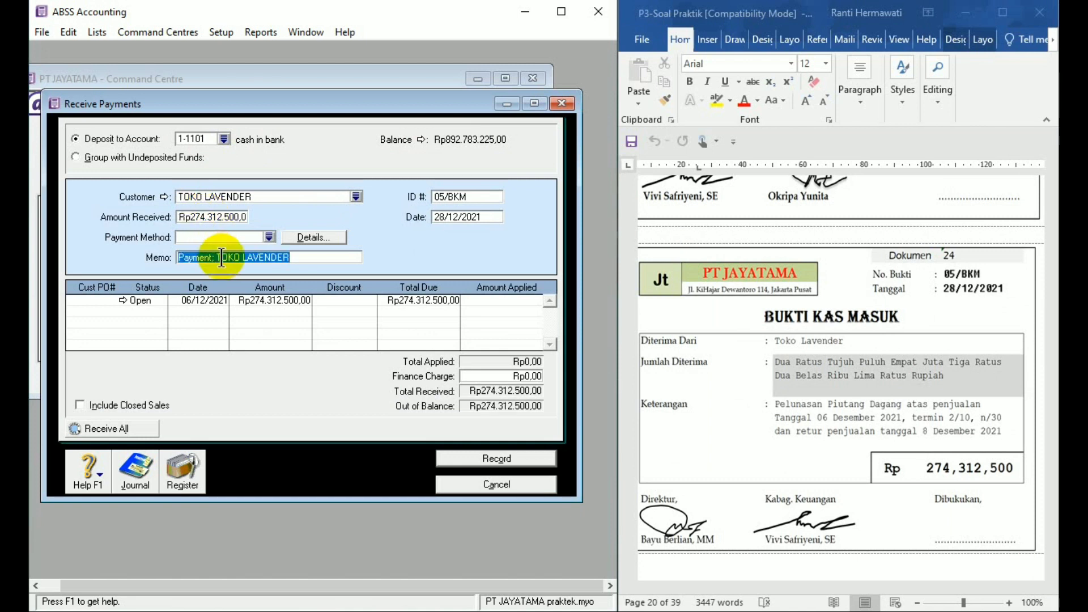
# - Replace the payment's memo with "Pelunasan piutang dagang 6 desember 2021"
pyautogui.write('Pe')
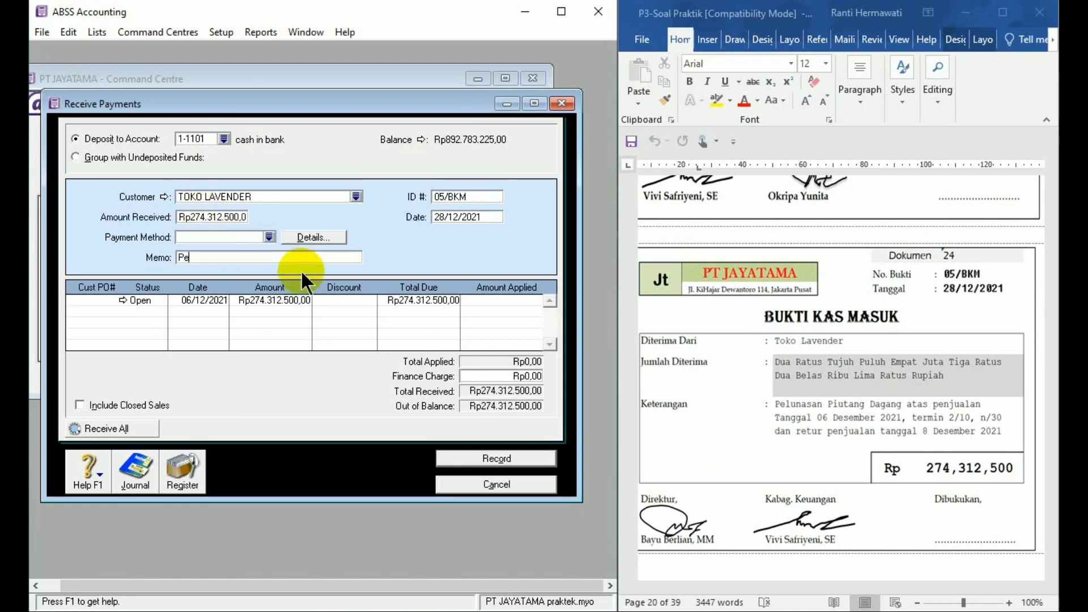
pyautogui.write('lunas')
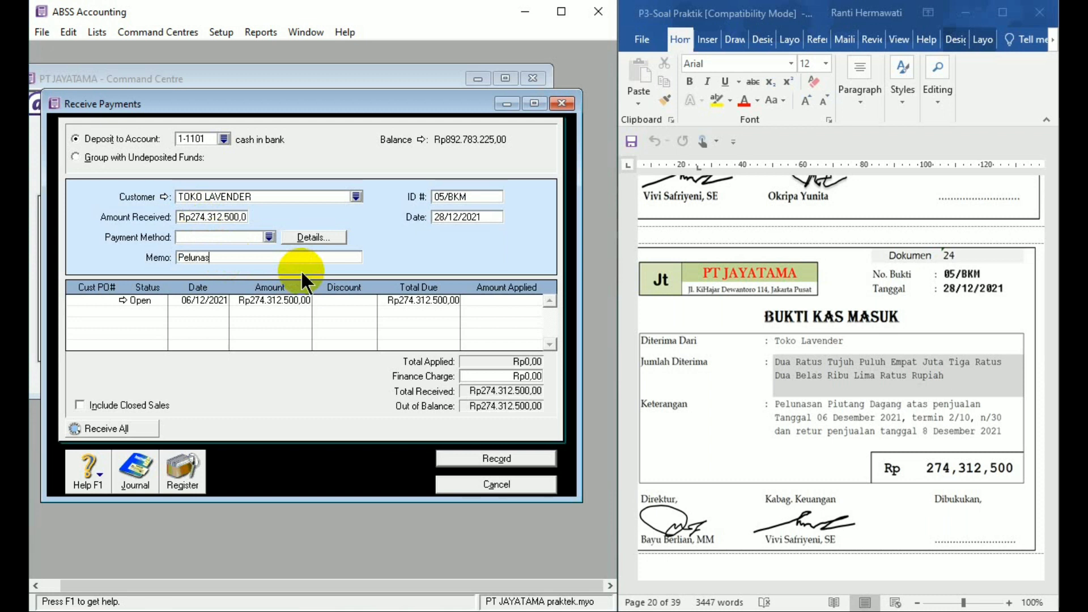
pyautogui.write('an piutang dagang')
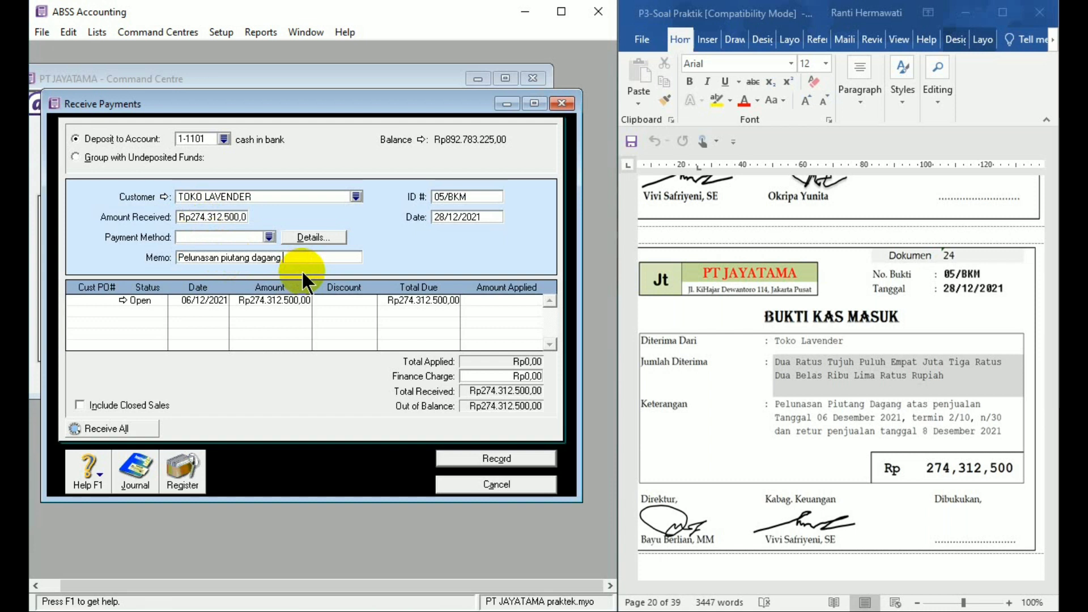
pyautogui.write(' 6 desember 2021')
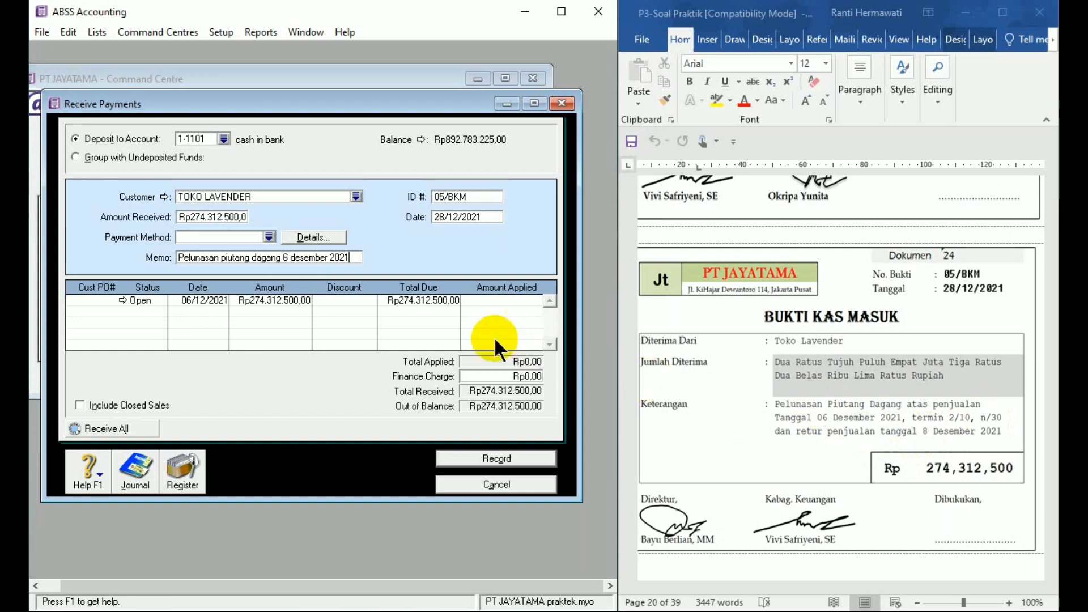
# - Apply Rp274,312,500 to the open 06/12/2021 sale, then record the customer payment and close the Receive Payments entry
pyautogui.click(475, 299)
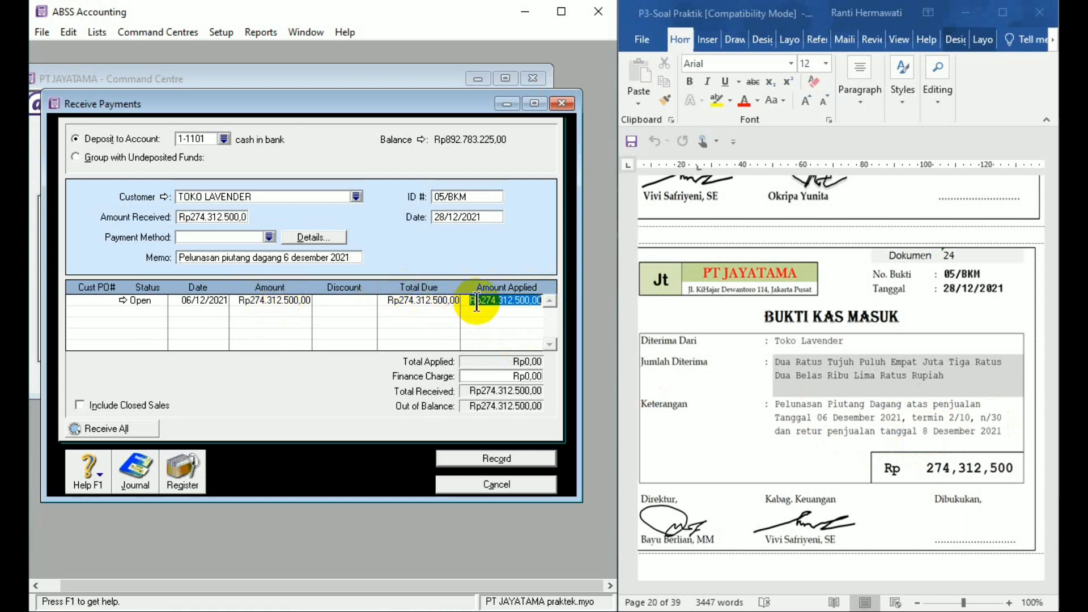
pyautogui.click(513, 456)
pyautogui.click(513, 484)
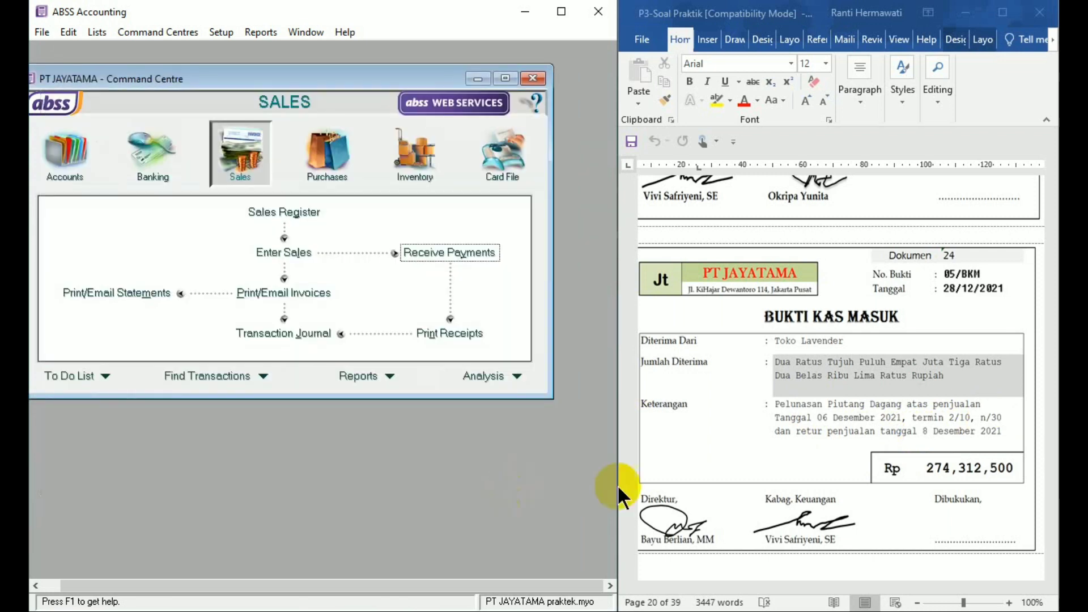
# - Bring Dokumen 25 into view in Word and start a Spend Money entry in ABSS Accounting paid from account 1-1101 cash in bank
pyautogui.click(1043, 547)
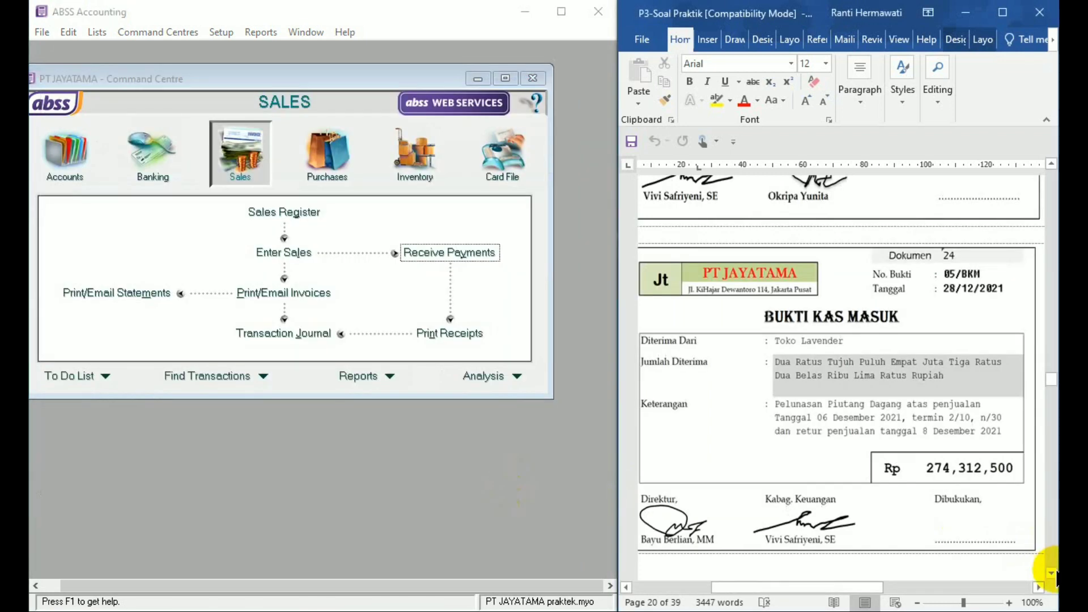
pyautogui.moveTo(1051, 573); pyautogui.dragTo(1051, 574)
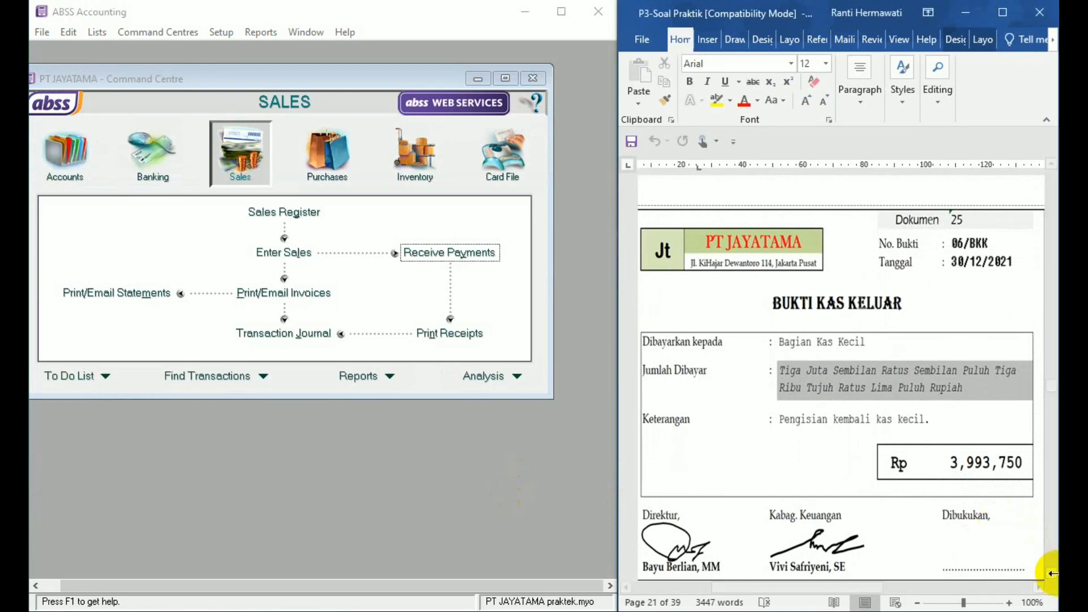
pyautogui.click(1051, 573)
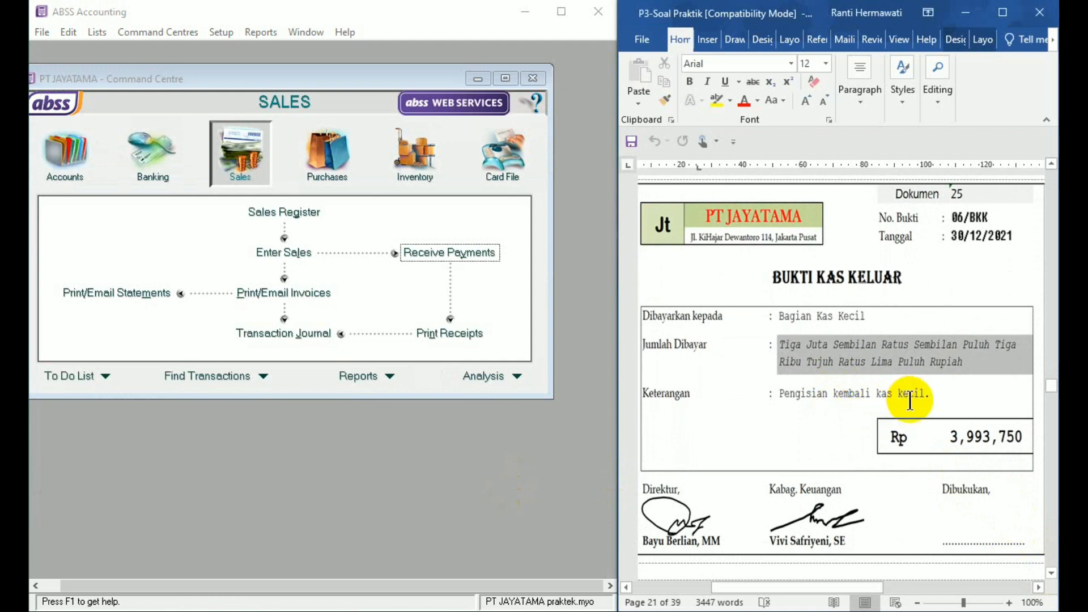
pyautogui.click(159, 160)
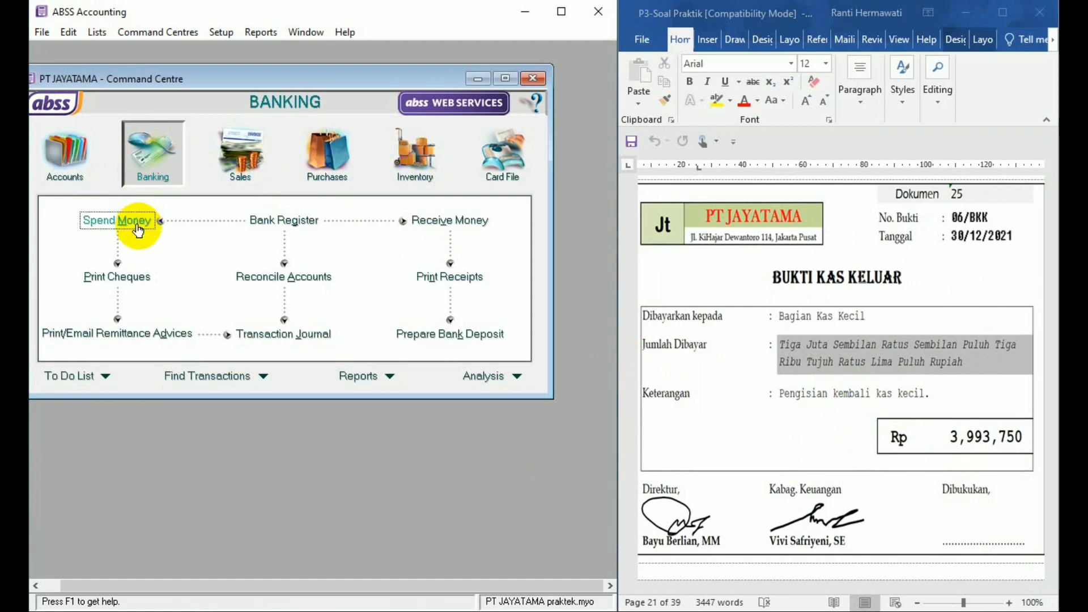
pyautogui.click(138, 227)
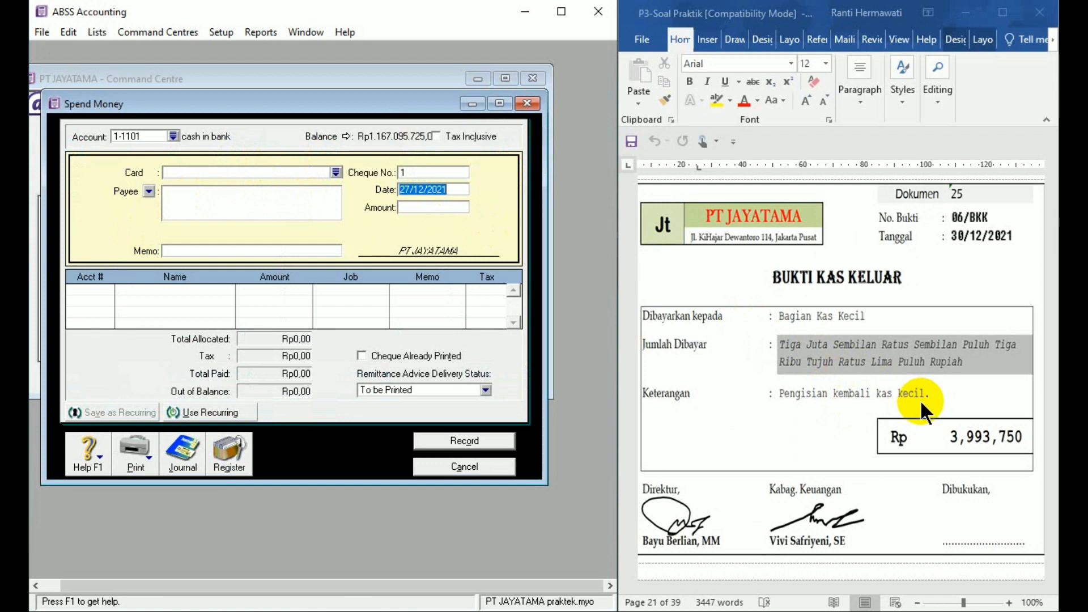
pyautogui.moveTo(966, 437); pyautogui.dragTo(988, 435)
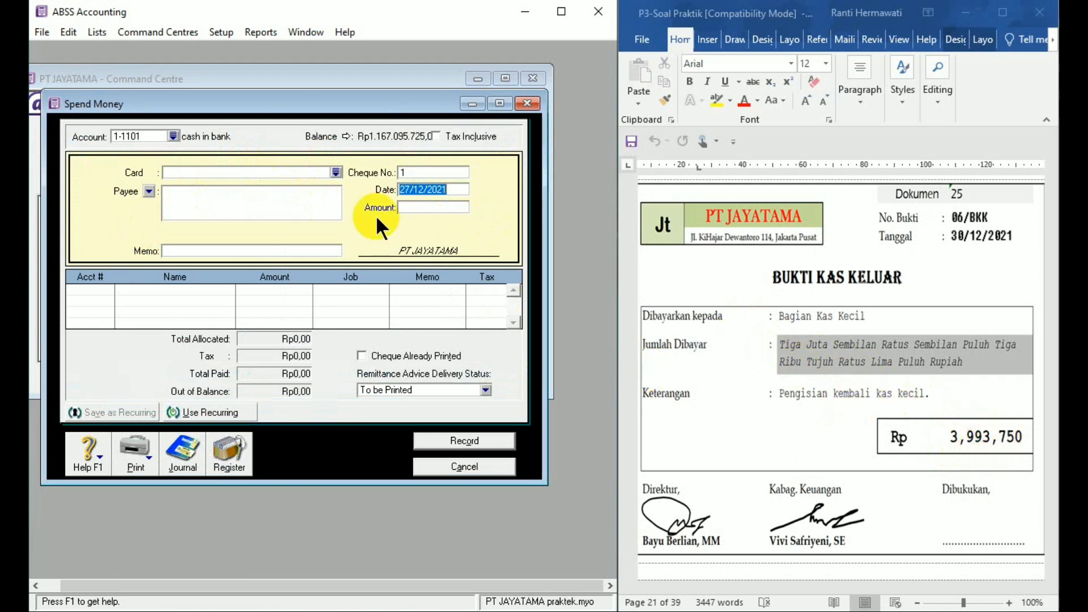
pyautogui.click(174, 136)
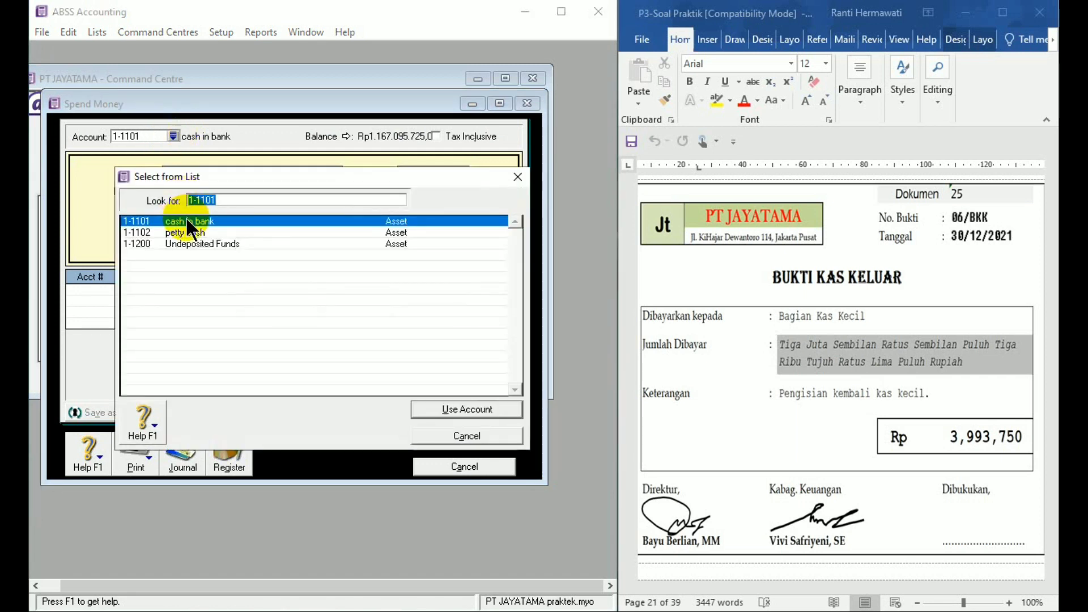
pyautogui.doubleClick(187, 221)
# - Set the bank payment's cheque number to 06/BKK and its date to 30/12/2021
pyautogui.click(415, 173)
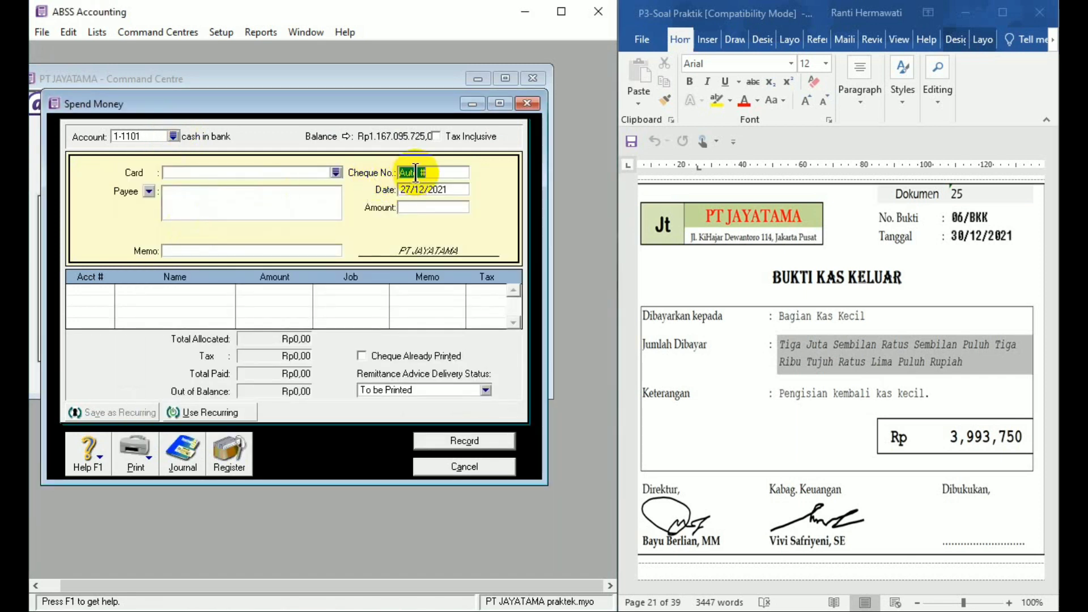
pyautogui.write('06/BKK')
pyautogui.click(424, 189)
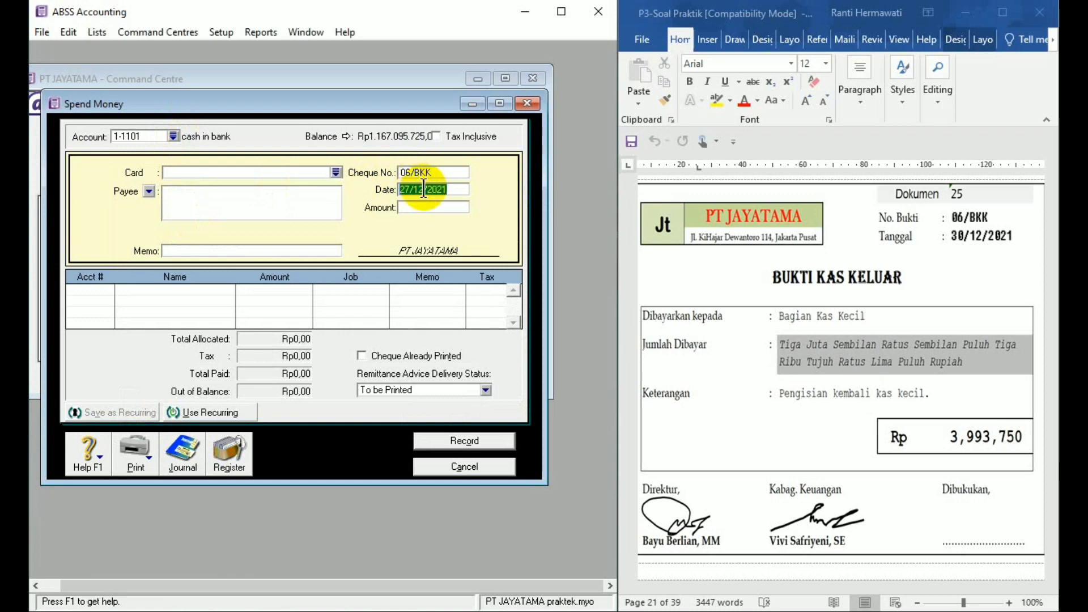
pyautogui.write('30/12')
pyautogui.write('/21')
pyautogui.write('/2')
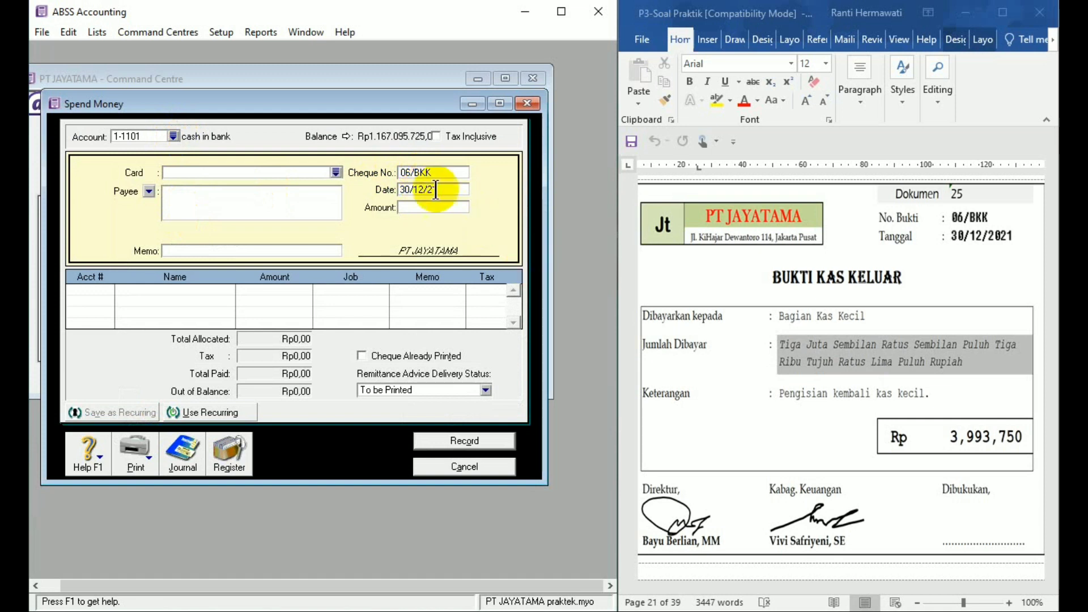
pyautogui.write('021')
# - Set the bank payment's amount to Rp3,993,750
pyautogui.click(439, 209)
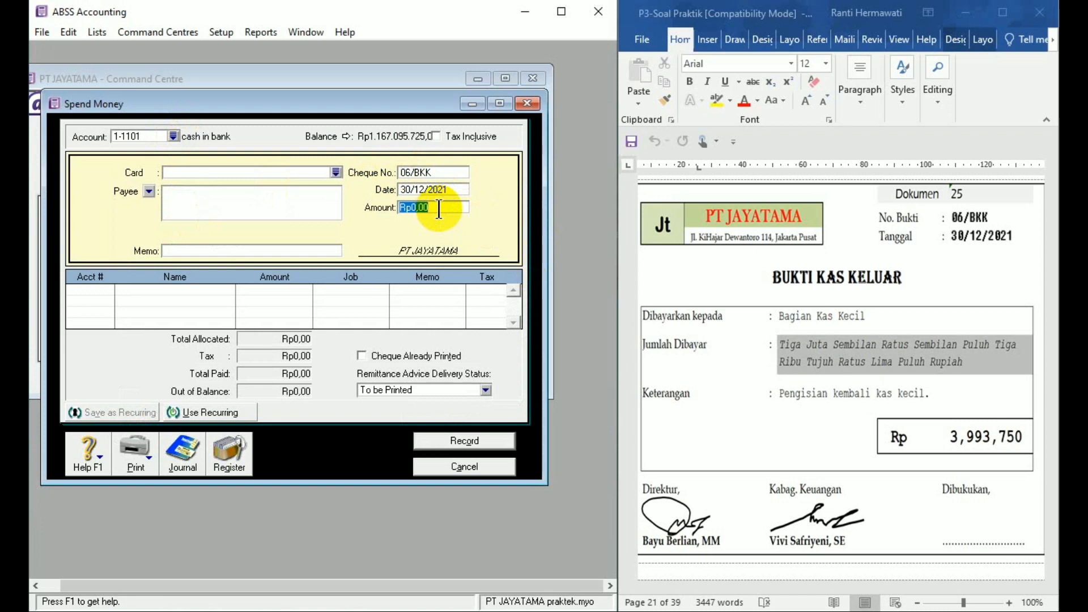
pyautogui.write('3999')
pyautogui.write('3993750')
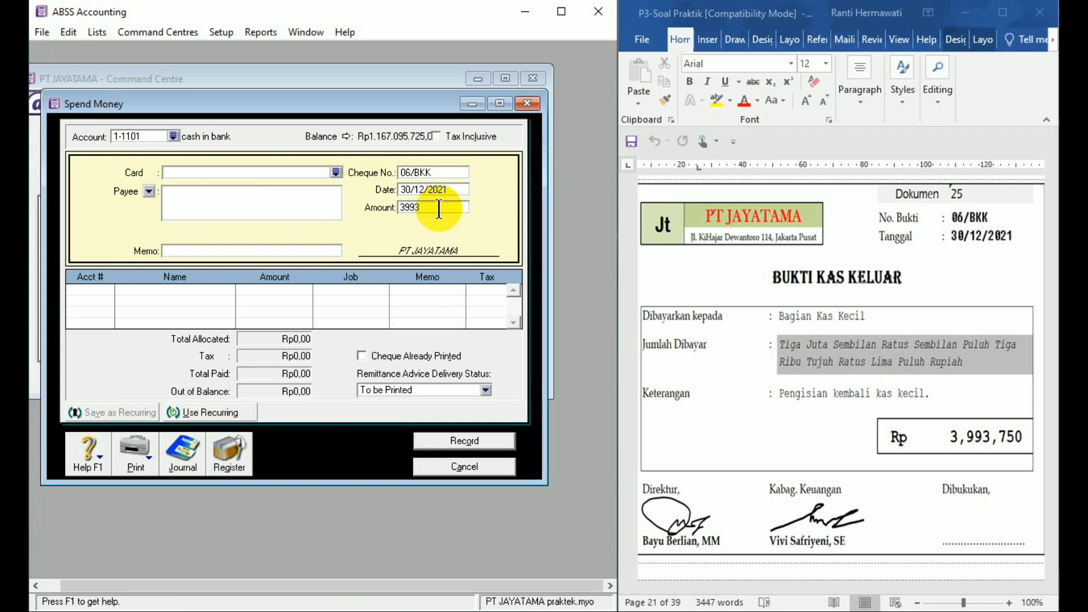
# - Enter "Bagian Kas Kecil" as the payee and "Pengisian kembali kas kecil" as the memo
pyautogui.click(318, 193)
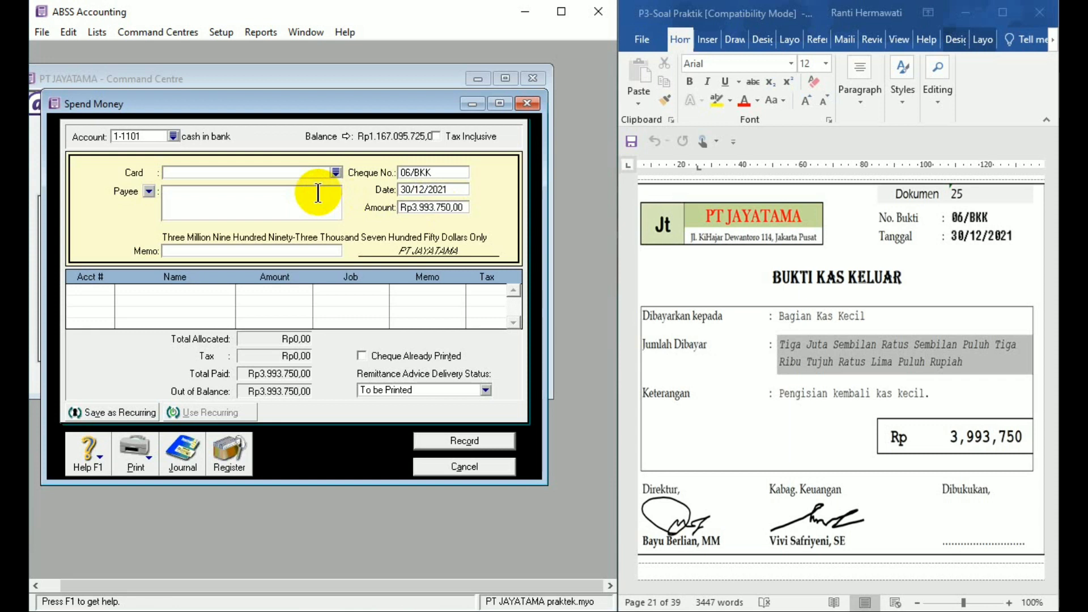
pyautogui.write('Bagian Kas Kecil')
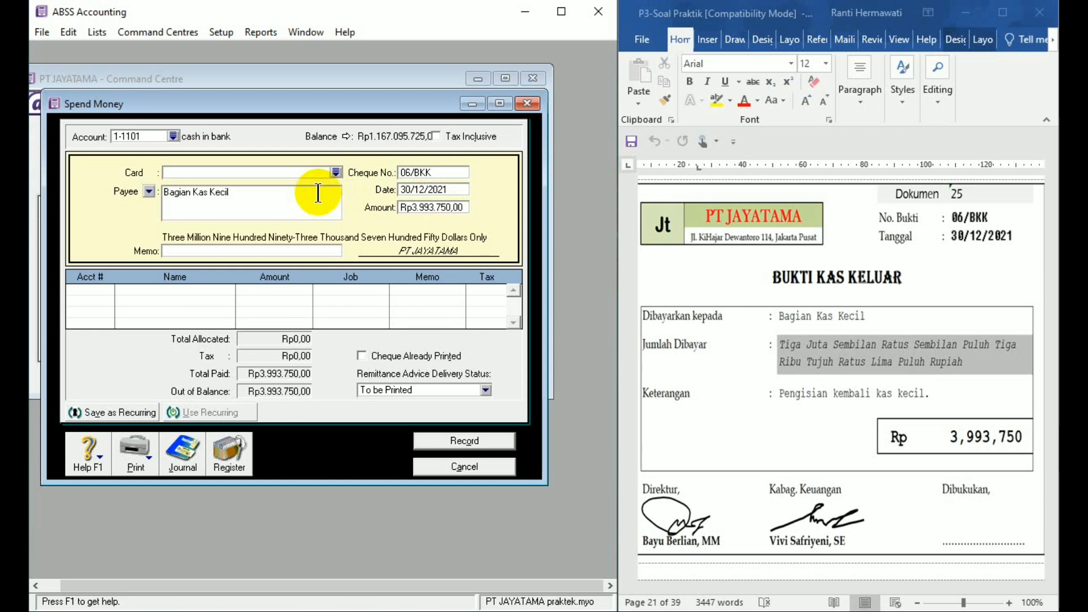
pyautogui.click(208, 251)
pyautogui.write('Pen')
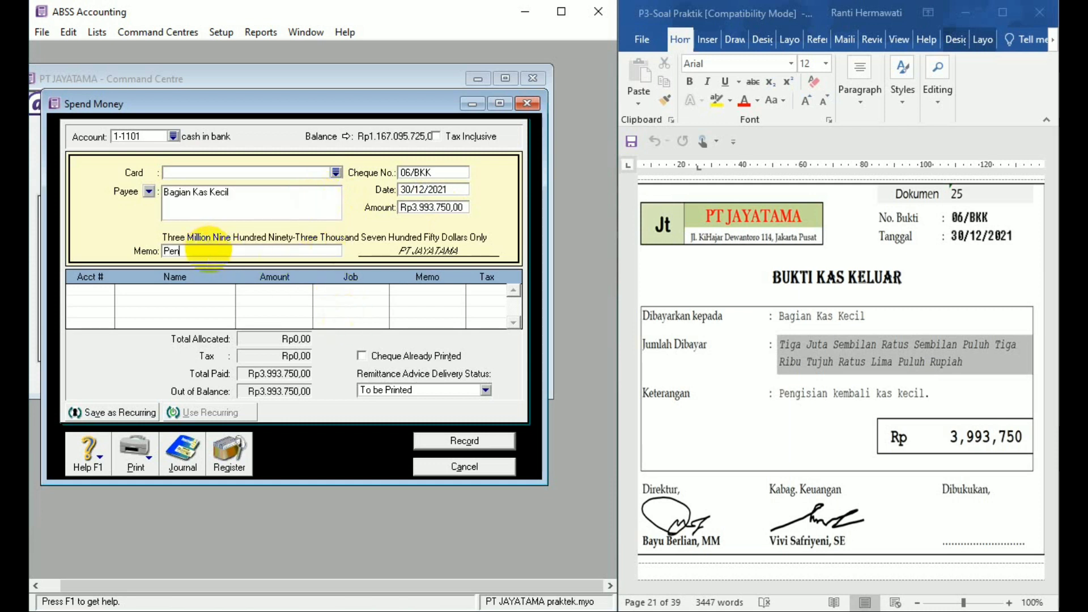
pyautogui.write('gisian kembali kas kecil')
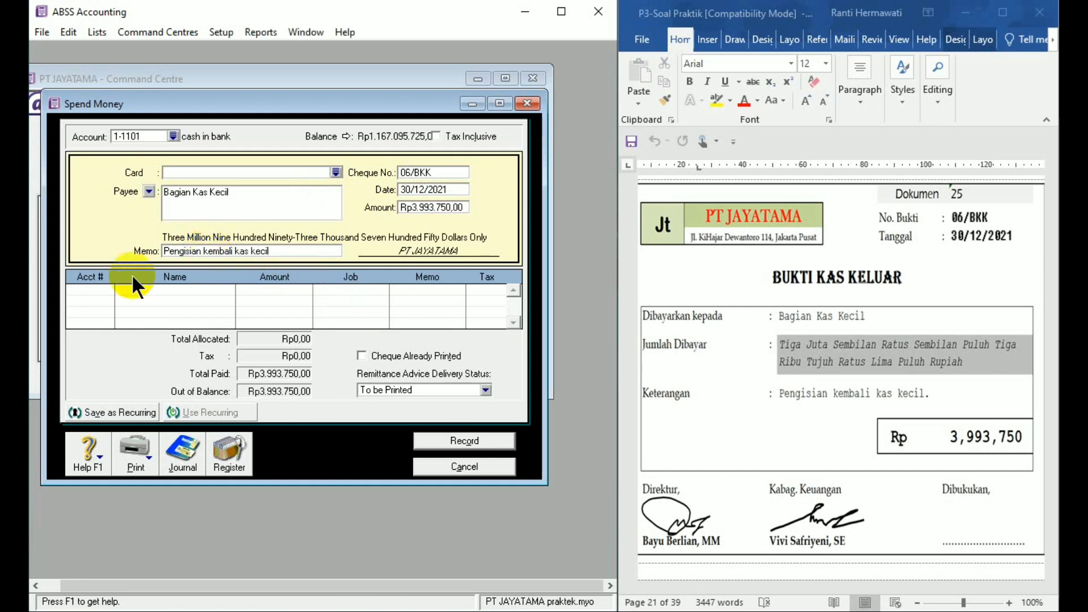
# - Allocate the full bank payment to account 1-1102 petty cash
pyautogui.click(103, 289)
pyautogui.click(108, 290)
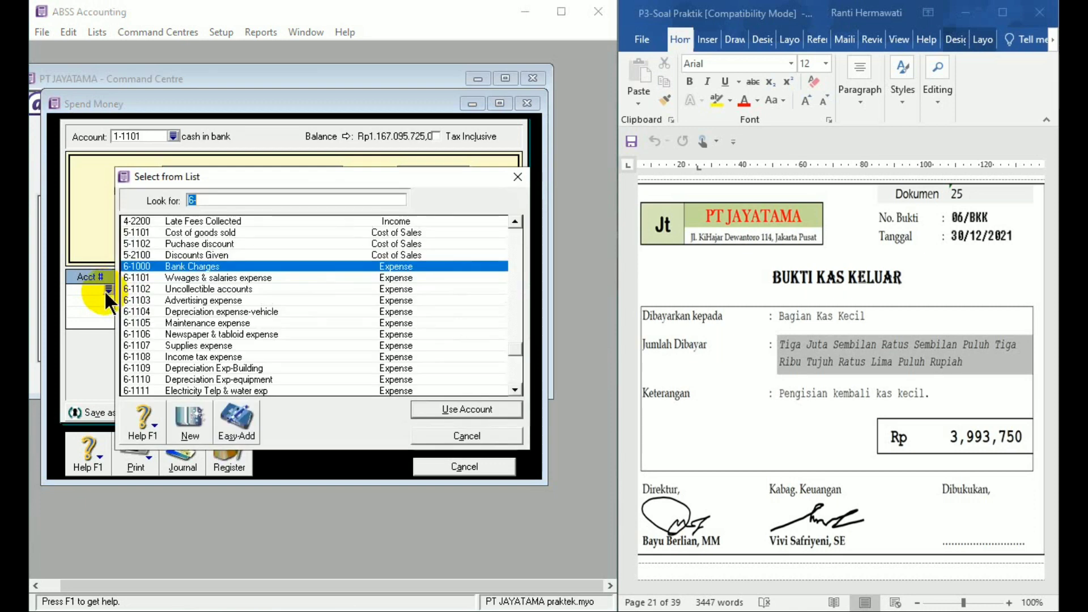
pyautogui.write('1-1102')
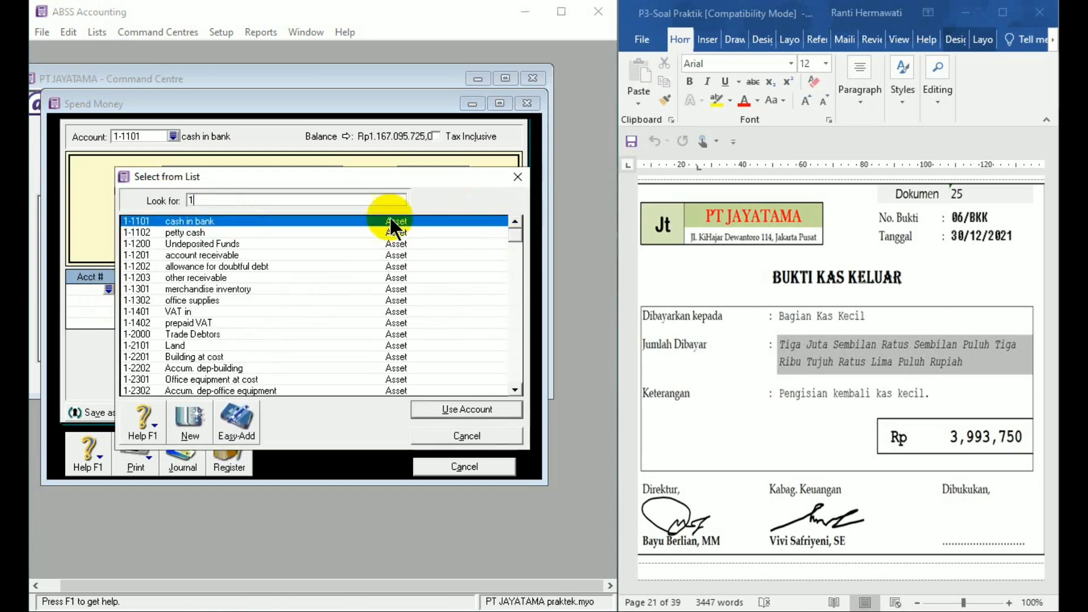
pyautogui.doubleClick(191, 232)
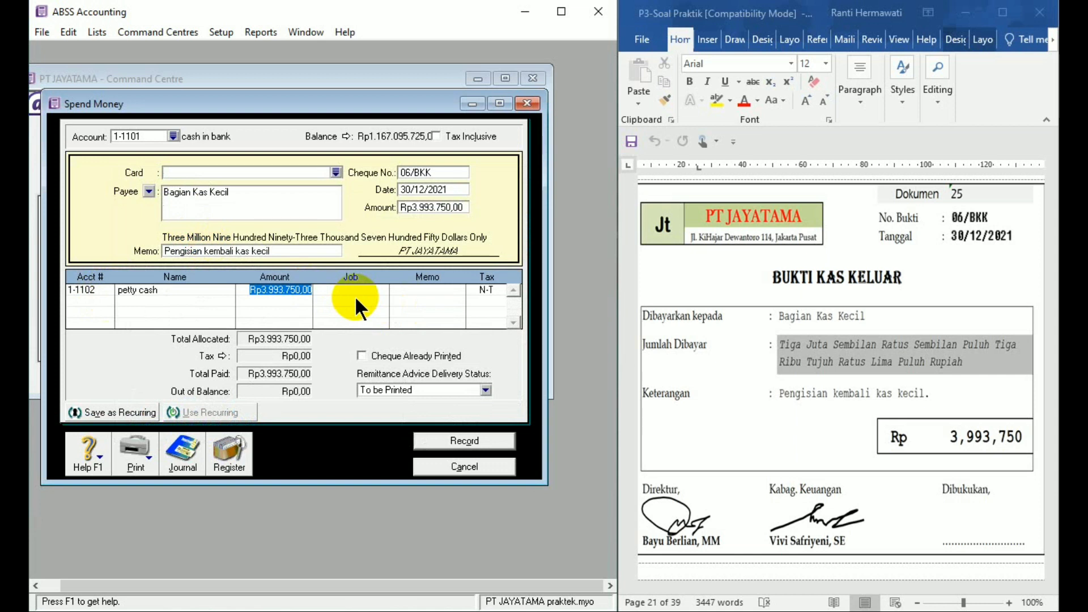
# - Review the journal recap of the petty cash refill, record the payment and close Spend Money
pyautogui.hotkey('ctrl', 'r')
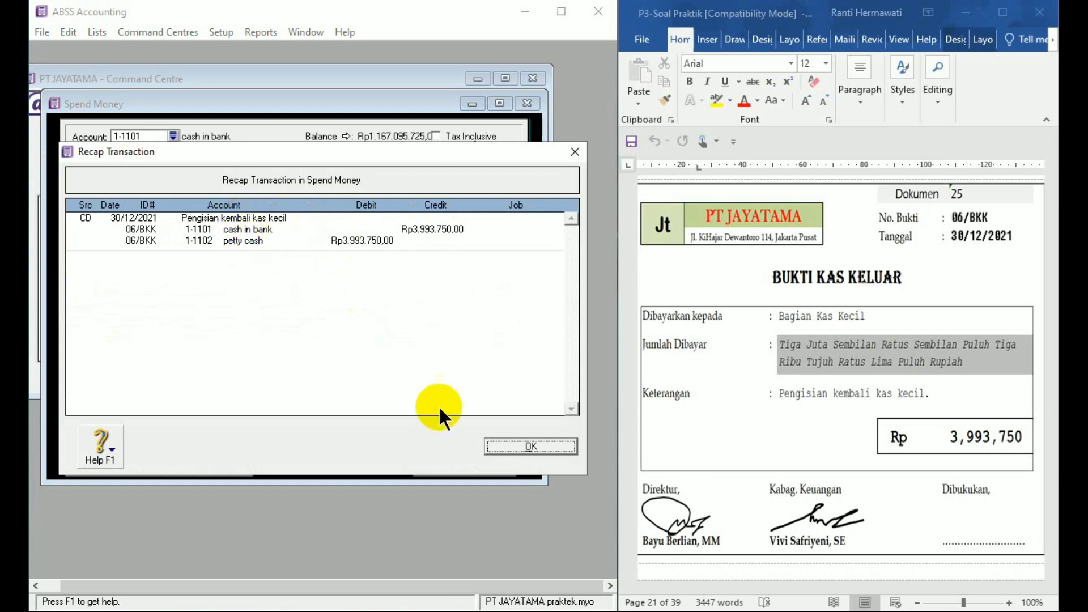
pyautogui.click(508, 447)
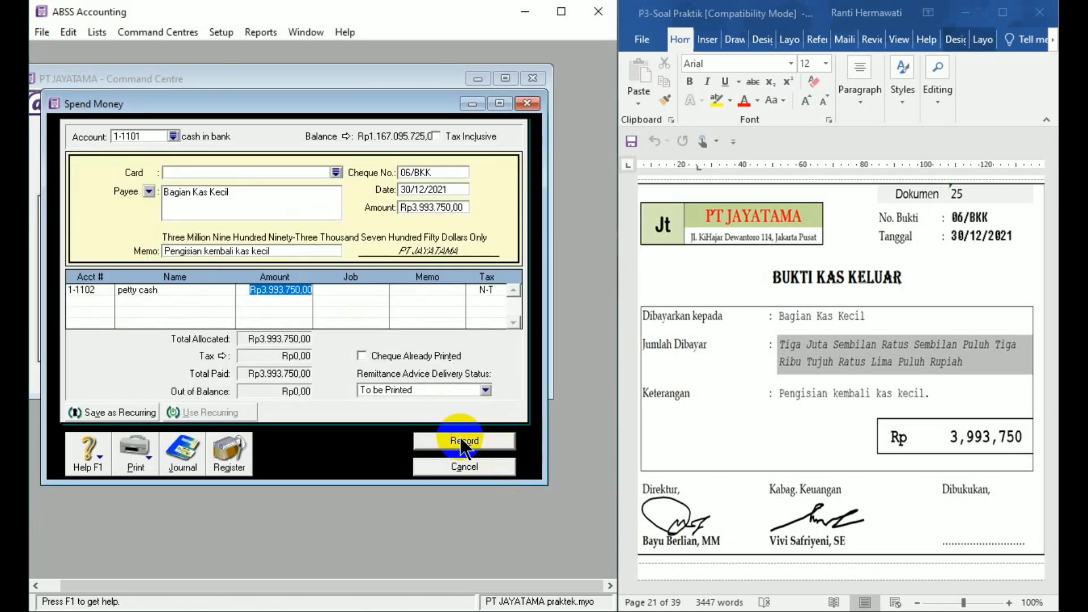
pyautogui.click(463, 441)
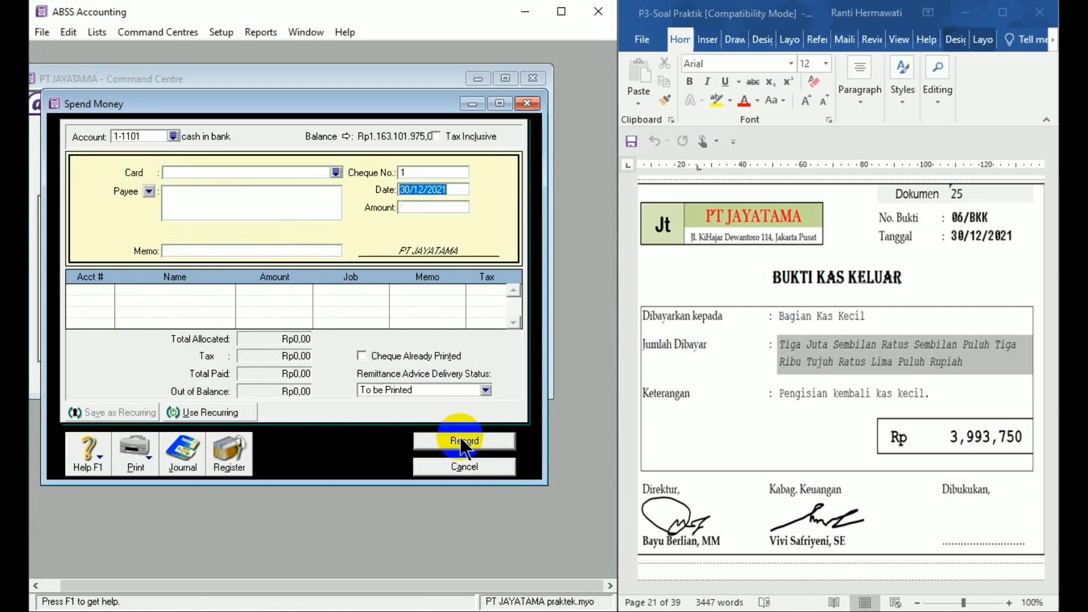
pyautogui.click(471, 466)
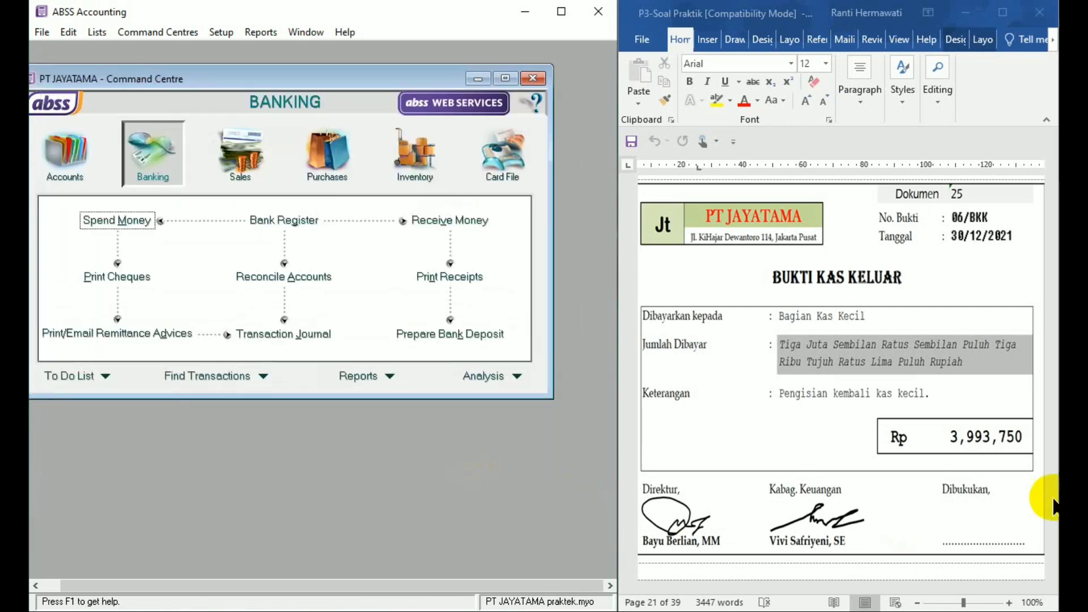
# - Bring Dokumen 26 into view in Word and start a Pay Bills entry in ABSS Accounting for supplier PT ANDARA
pyautogui.click(1054, 505)
pyautogui.click(1052, 576)
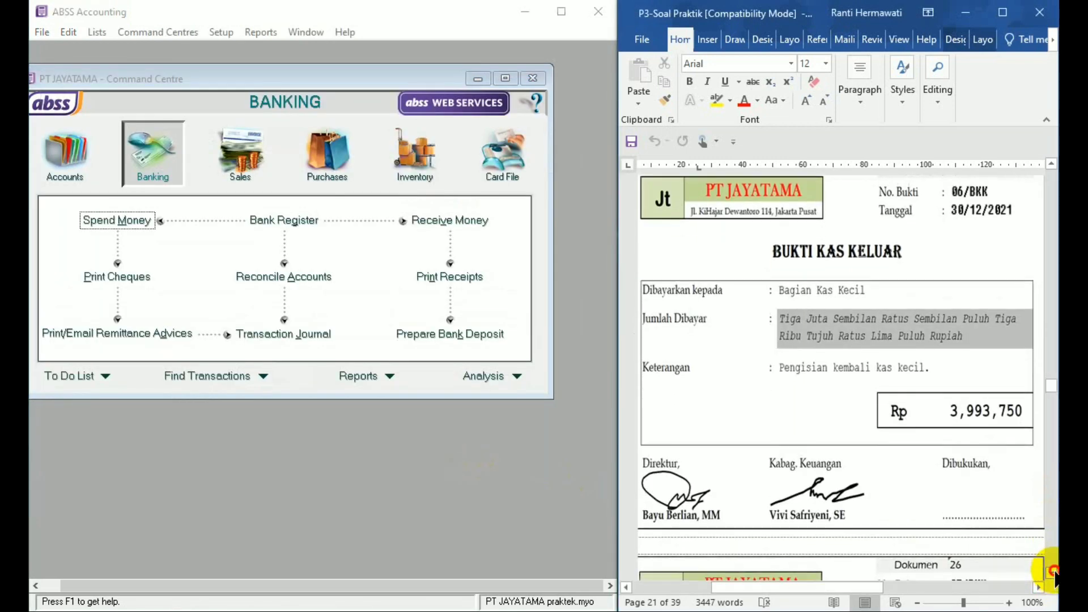
pyautogui.moveTo(1052, 575); pyautogui.dragTo(1053, 575)
pyautogui.click(1052, 573)
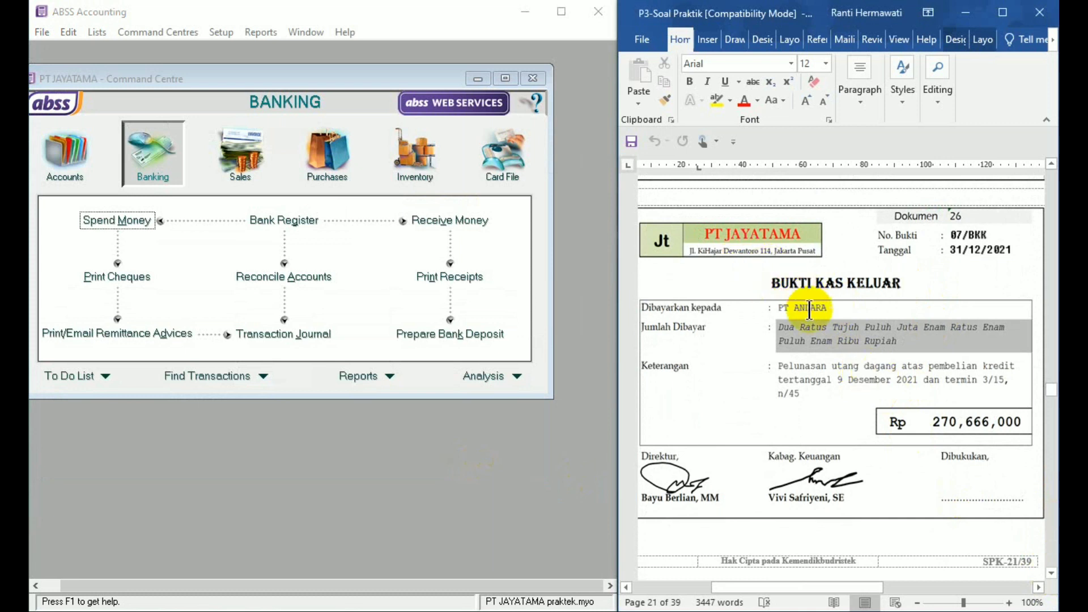
pyautogui.click(332, 173)
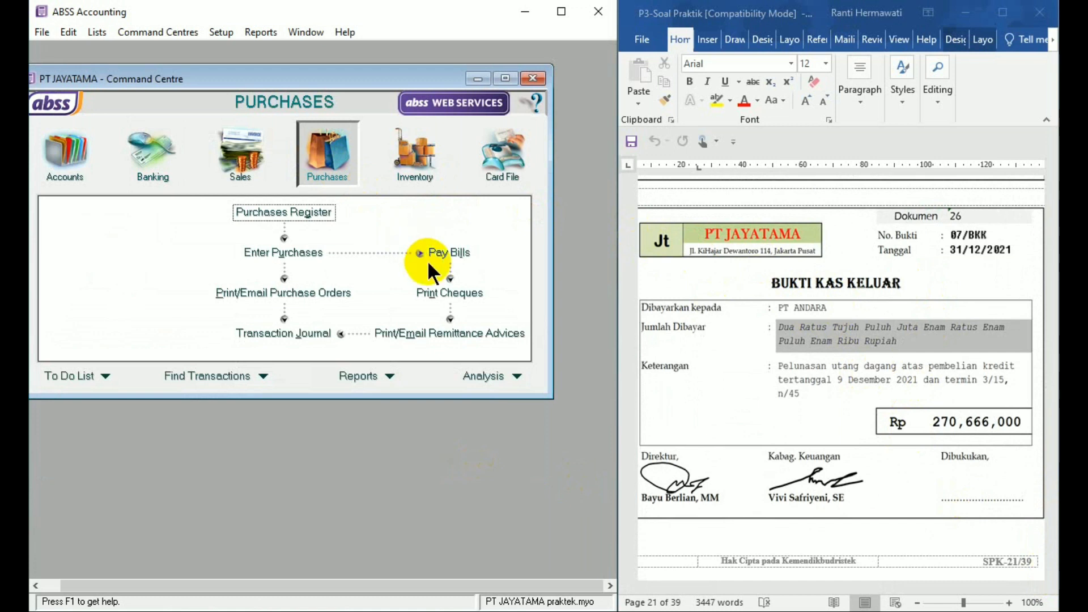
pyautogui.click(459, 258)
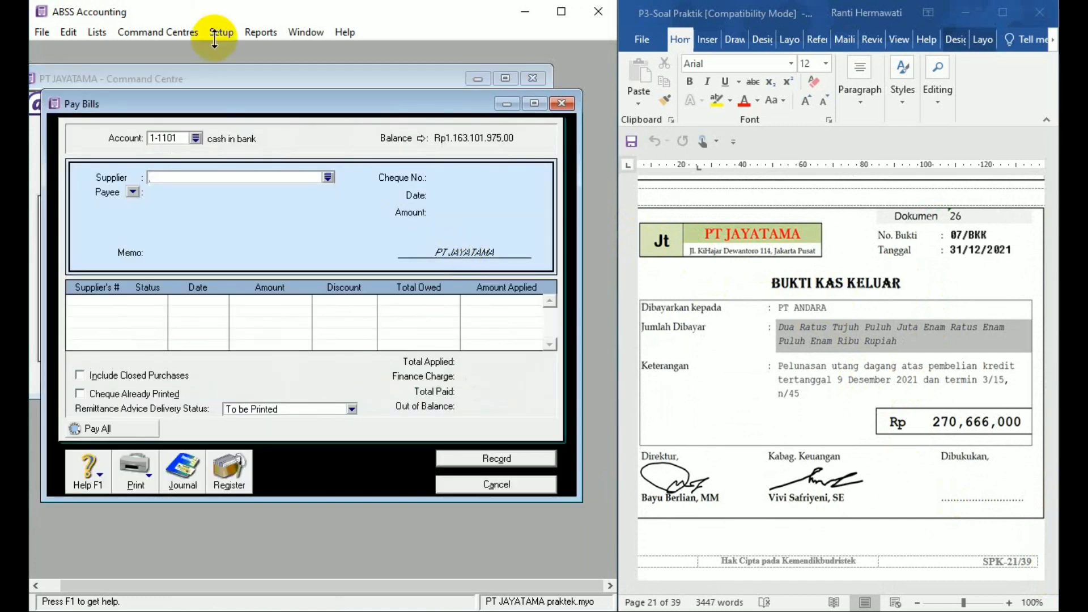
pyautogui.write('PT ANDAR')
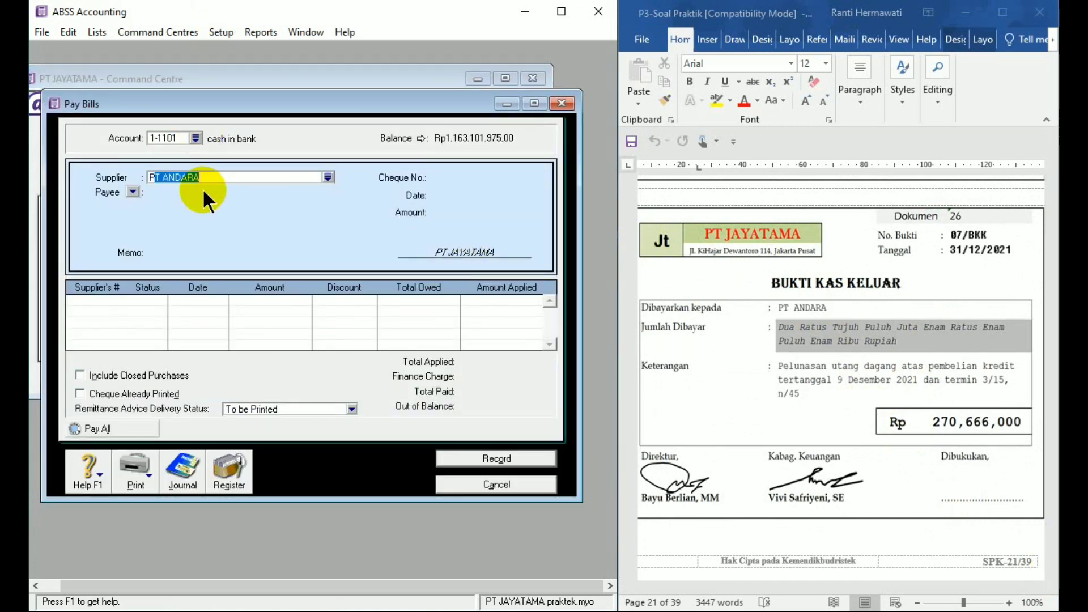
pyautogui.write('A')
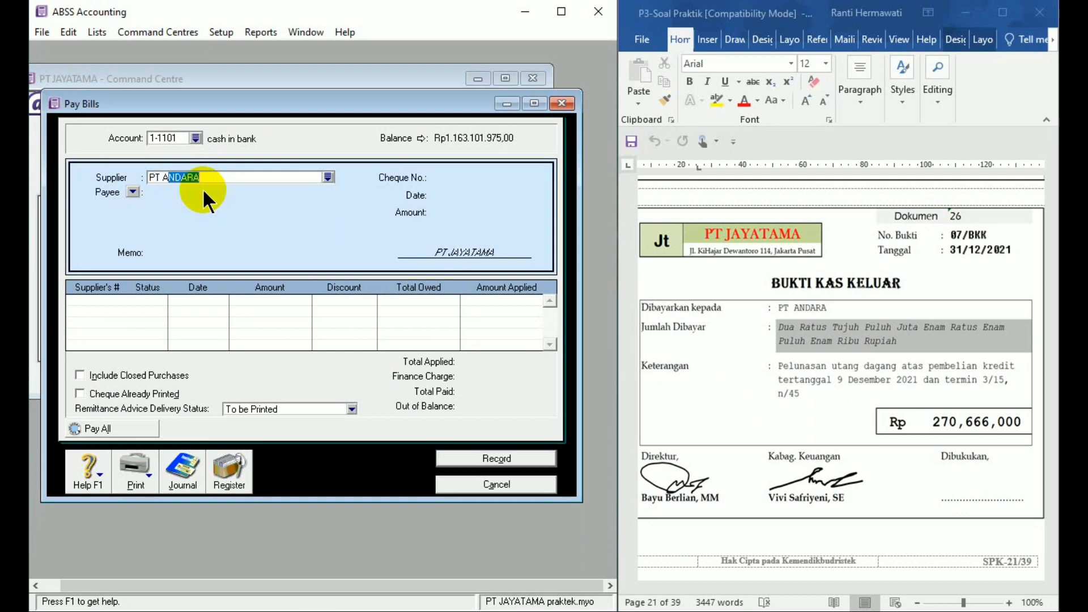
pyautogui.press('Tab')
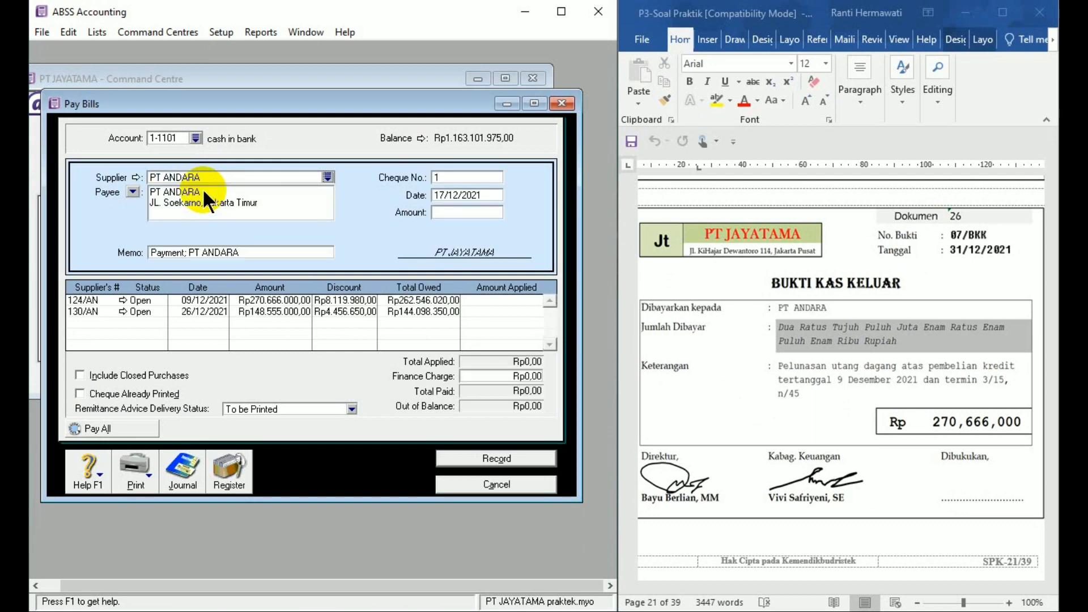
# - Set the bill payment's cheque number to 07/BKK and its date to 31/12/2021
pyautogui.click(441, 178)
pyautogui.write('07/BKK')
pyautogui.click(463, 193)
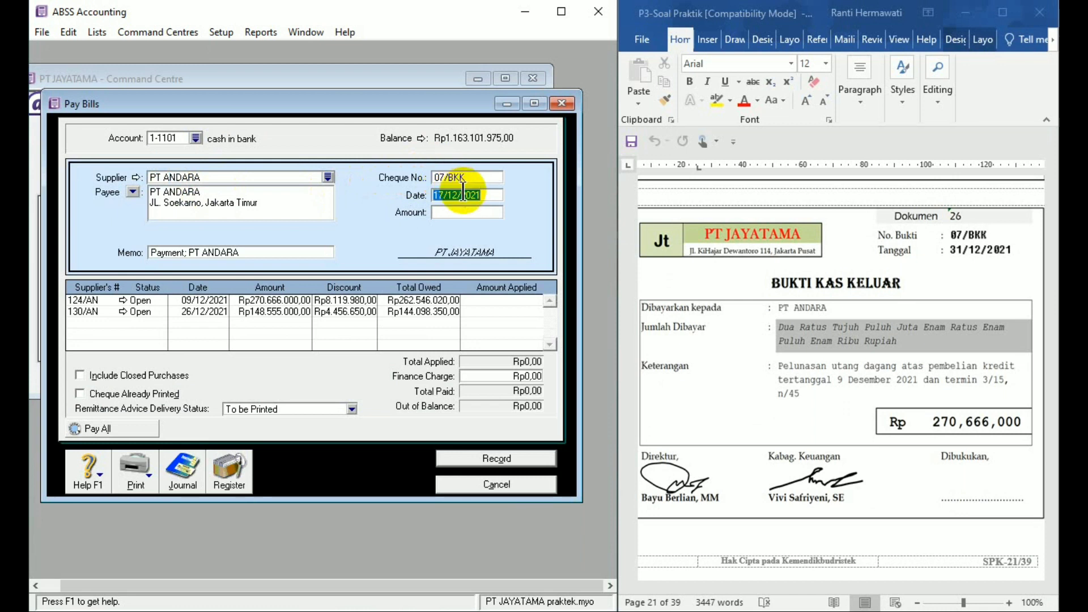
pyautogui.write('31/12/21')
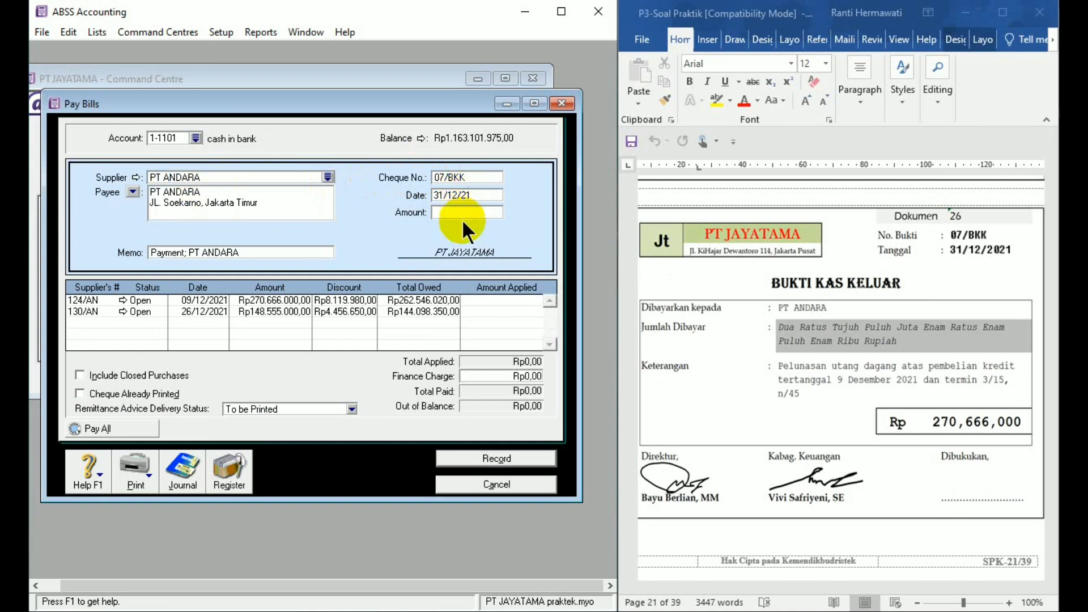
# - Set the bill payment's amount to Rp270,666,000
pyautogui.click(461, 213)
pyautogui.write('2')
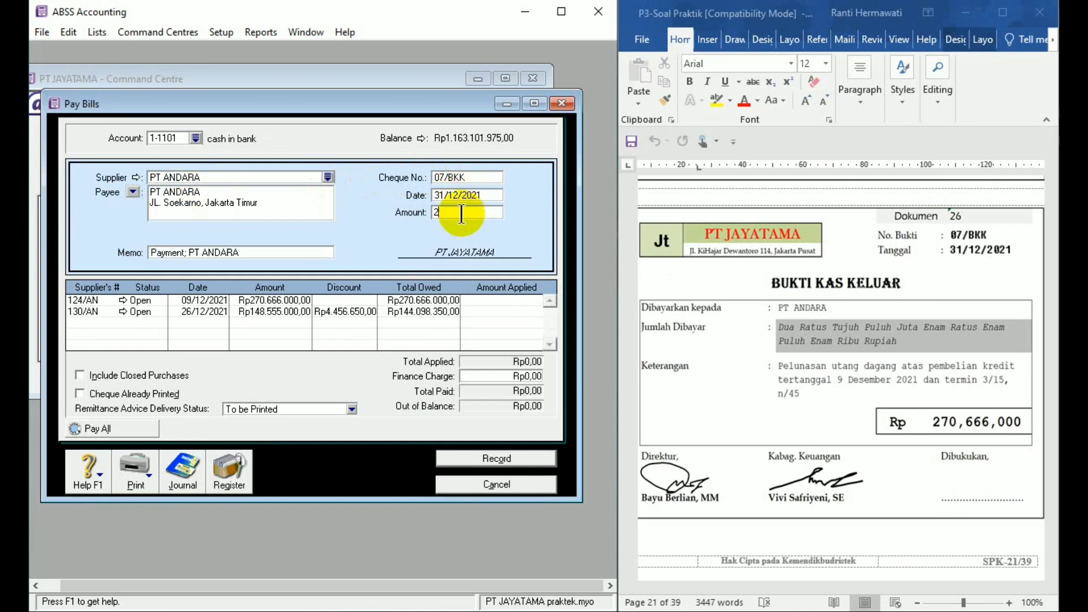
pyautogui.write('70666000')
# - Replace the bill payment's memo with "Peluansan utang dagang 9 desember 2021"
pyautogui.click(244, 254)
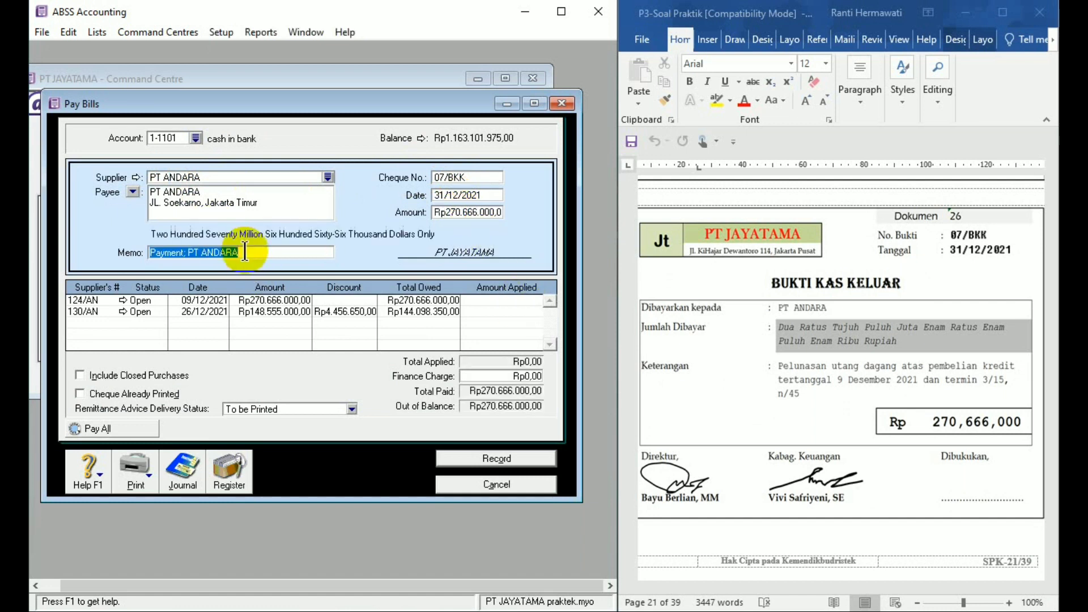
pyautogui.write('Peluansan')
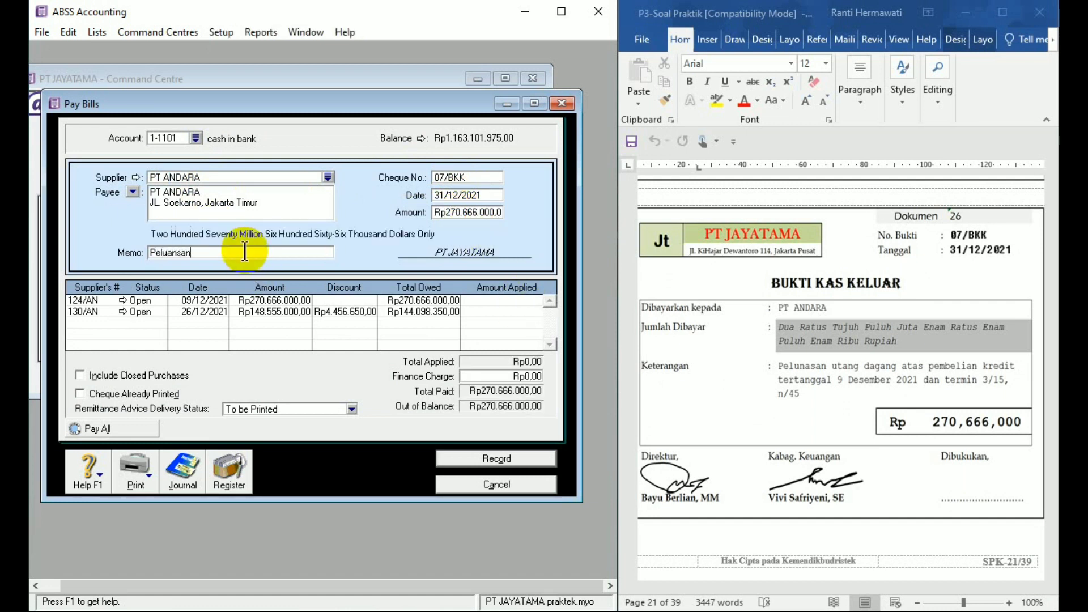
pyautogui.write(' utang dagang 9 dee')
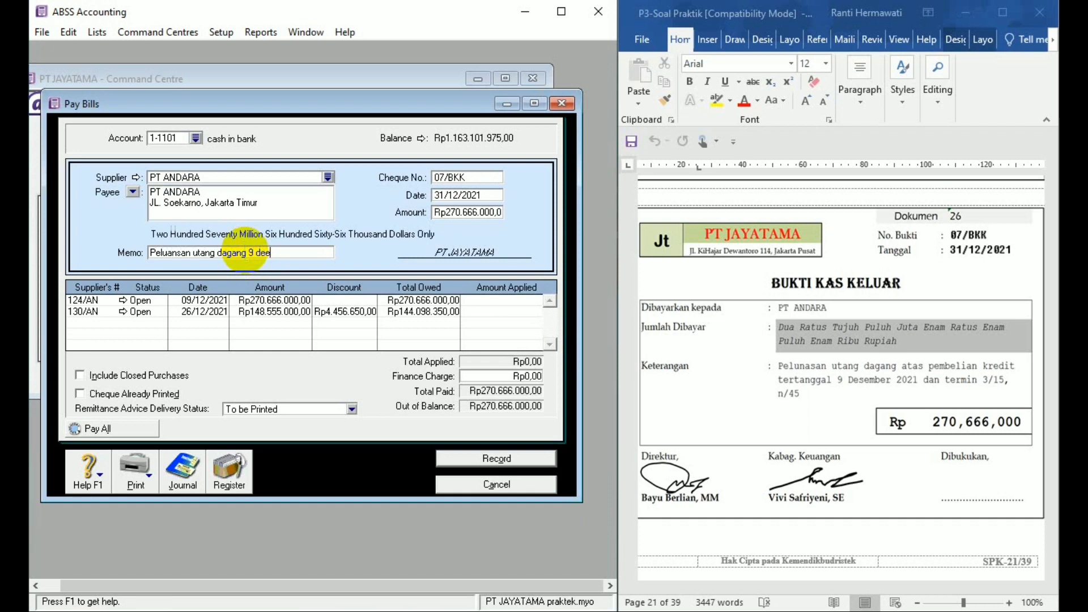
pyautogui.press('BackSpace')
pyautogui.write('sember 2021')
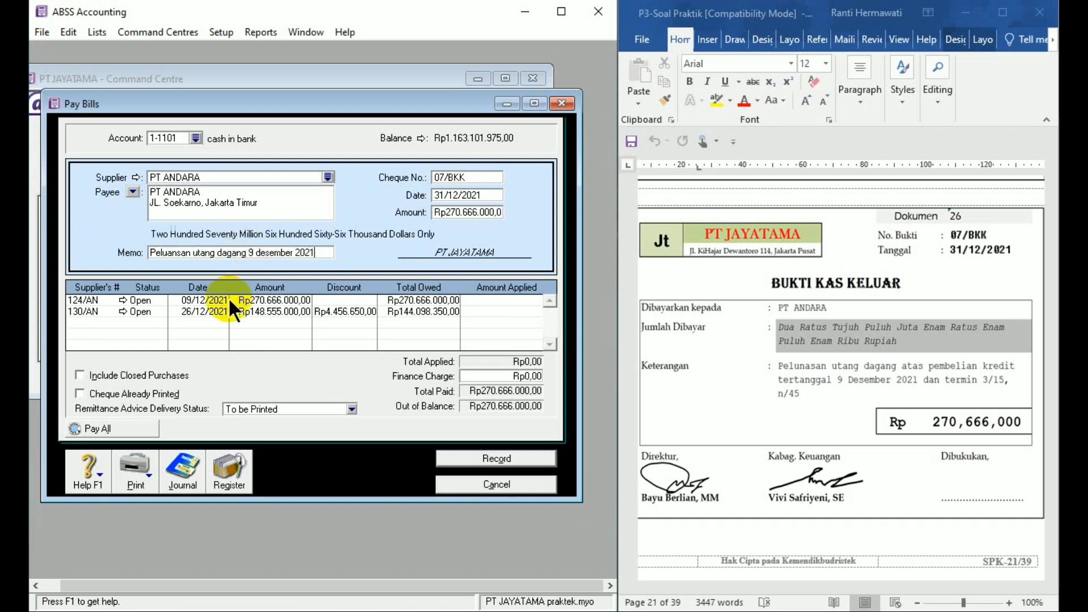
# - Apply the full Rp270,666,000 to purchase 124/AN dated 09/12/2021, record the payment and close Pay Bills
pyautogui.click(482, 299)
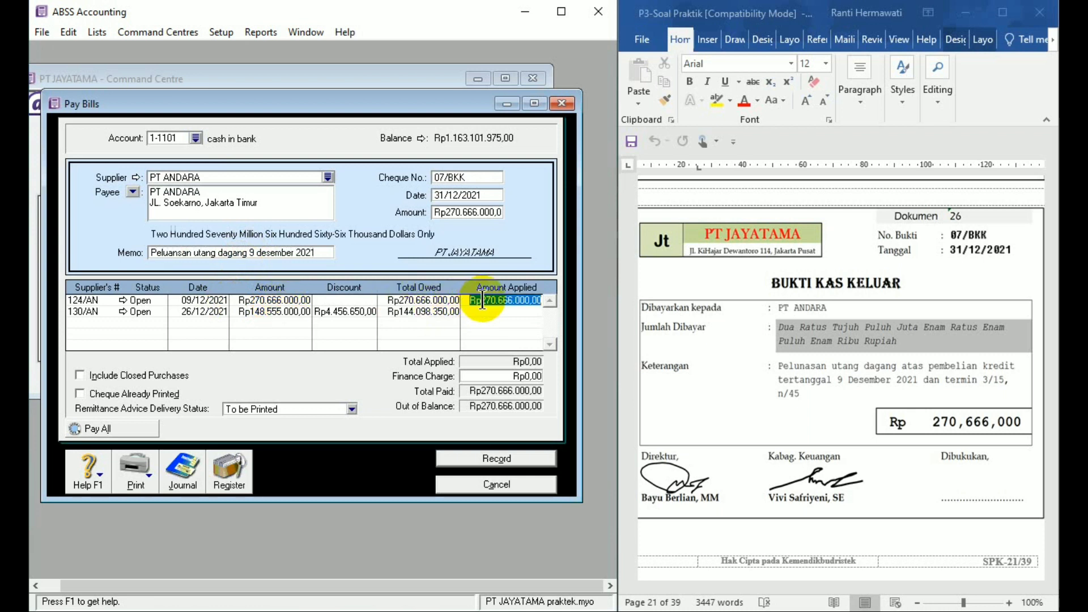
pyautogui.click(505, 461)
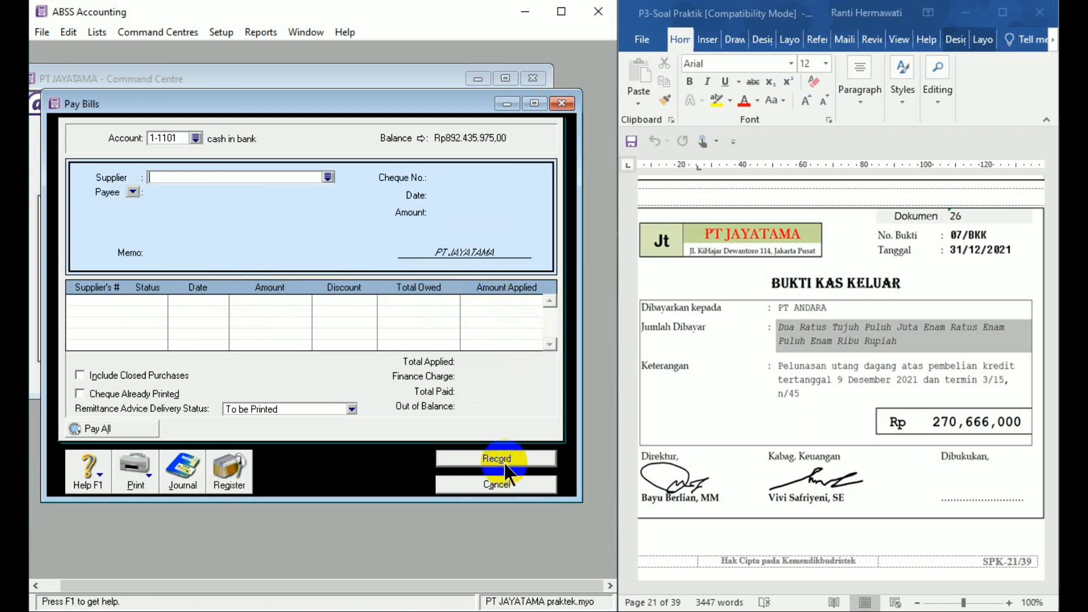
pyautogui.click(506, 482)
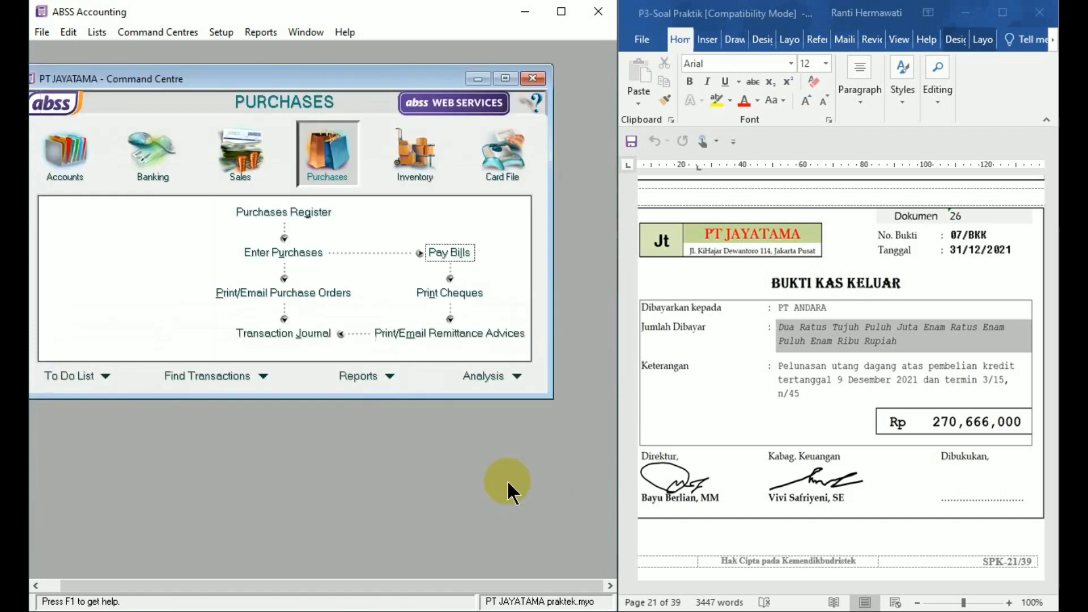
# - Look through the Word document past Dokumen 26 for the adjustment documents and examine the Dokumen 27 memorial
pyautogui.click(1044, 544)
pyautogui.click(1051, 573)
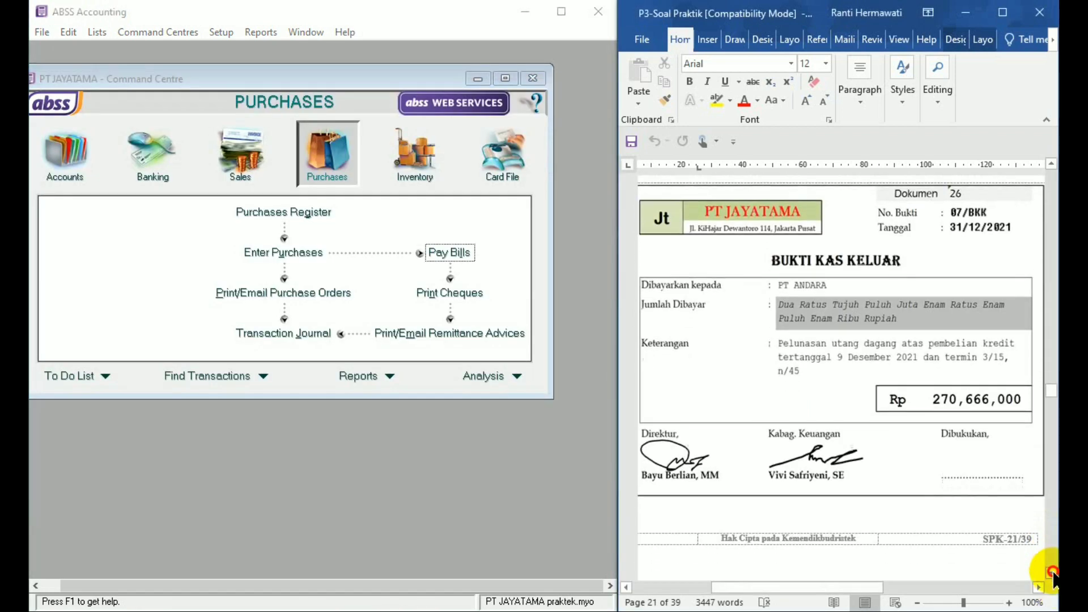
pyautogui.click(1052, 572)
pyautogui.click(1052, 573)
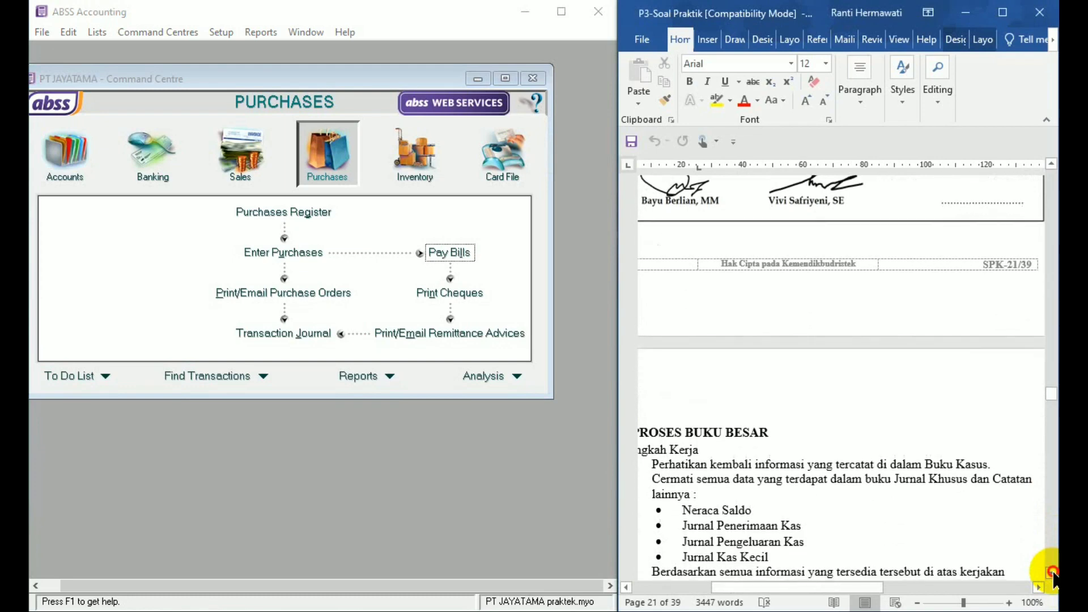
pyautogui.click(1052, 573)
pyautogui.click(1052, 573)
pyautogui.click(1051, 573)
pyautogui.click(1051, 573)
pyautogui.click(1052, 573)
pyautogui.click(1052, 574)
pyautogui.click(1052, 573)
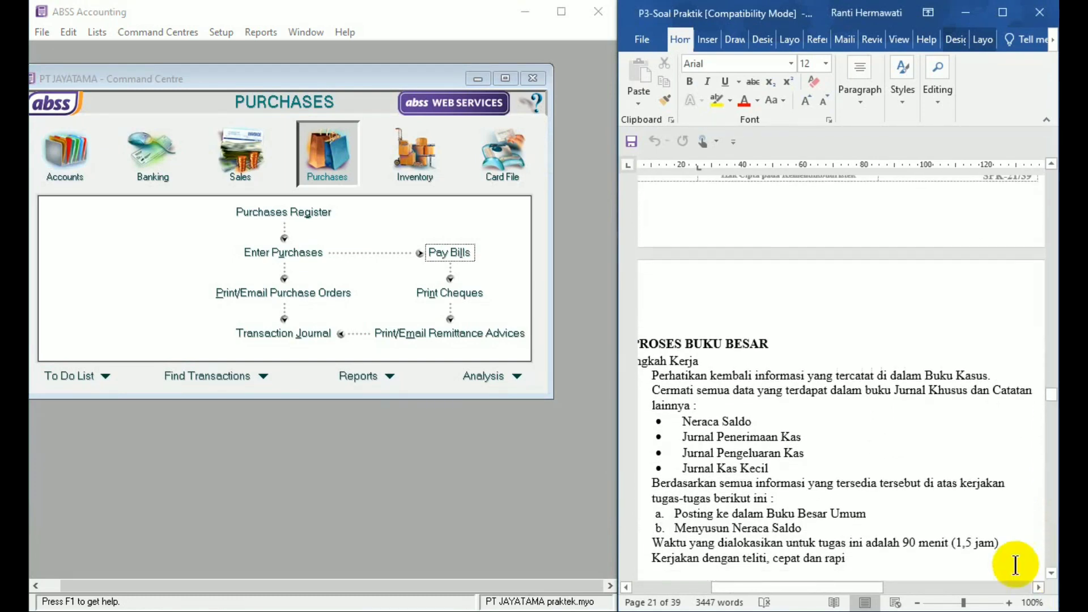
pyautogui.click(1015, 563)
pyautogui.scroll(-10, 1045, 567)
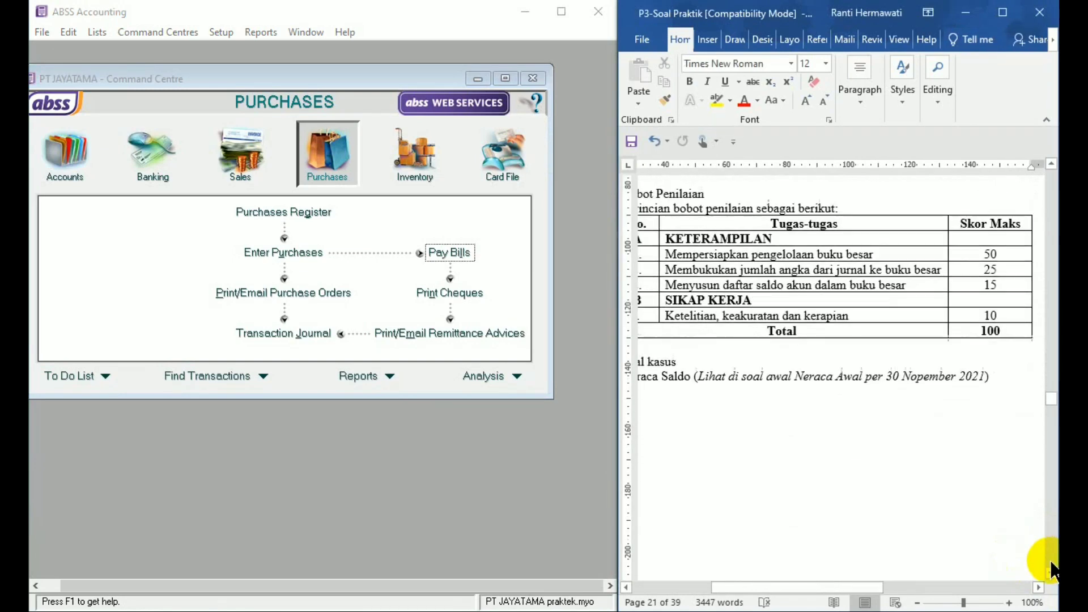
pyautogui.scroll(-10, 1052, 569)
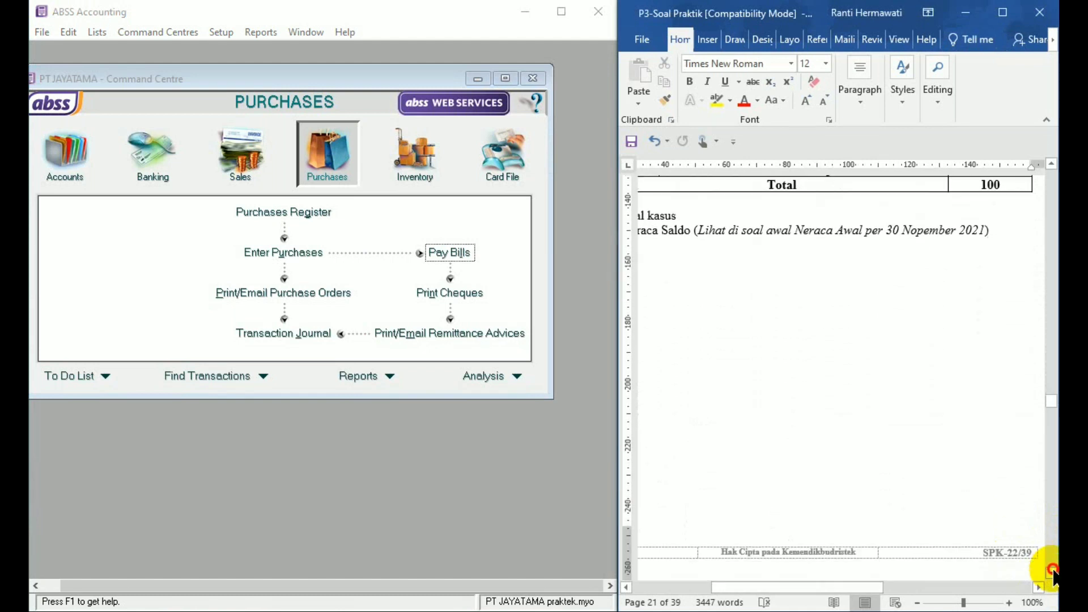
pyautogui.scroll(-10, 1052, 570)
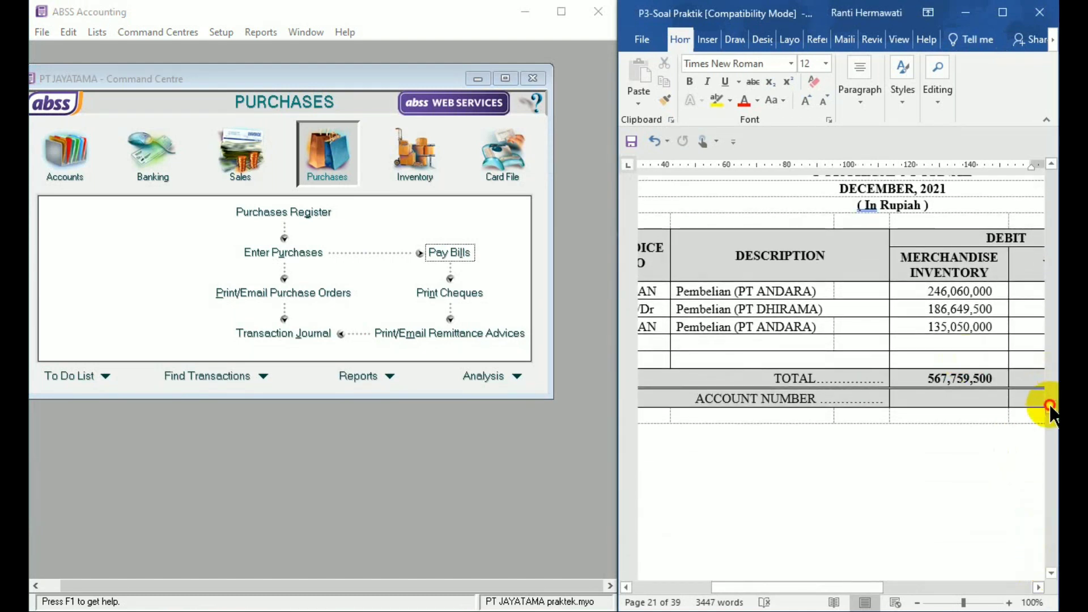
pyautogui.moveTo(1052, 407); pyautogui.dragTo(1053, 474)
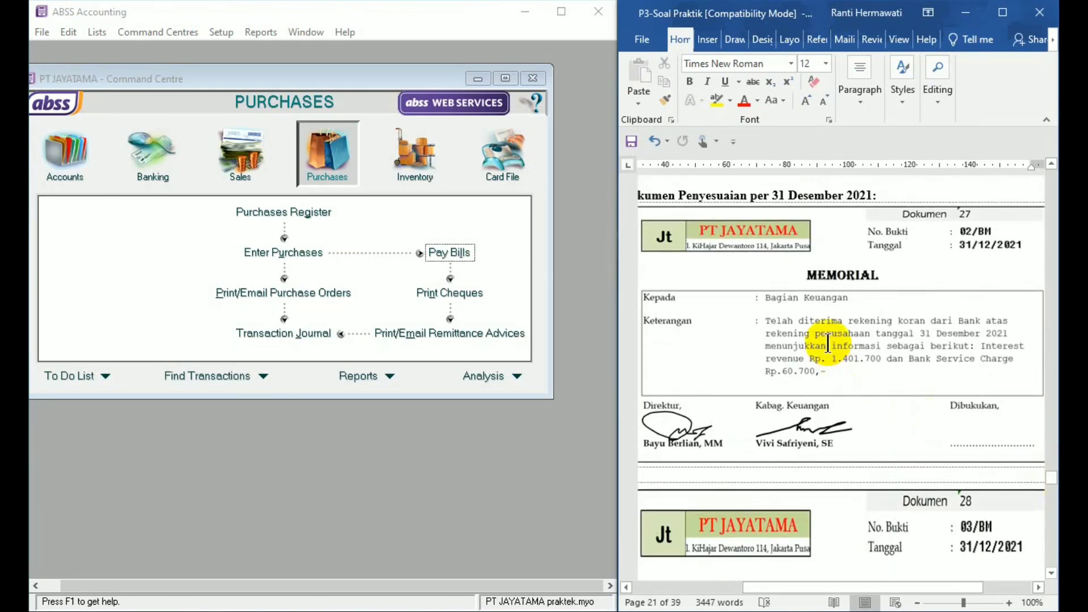
# - Undo the last edit in the Word document
pyautogui.hotkey('ctrl', 'z')
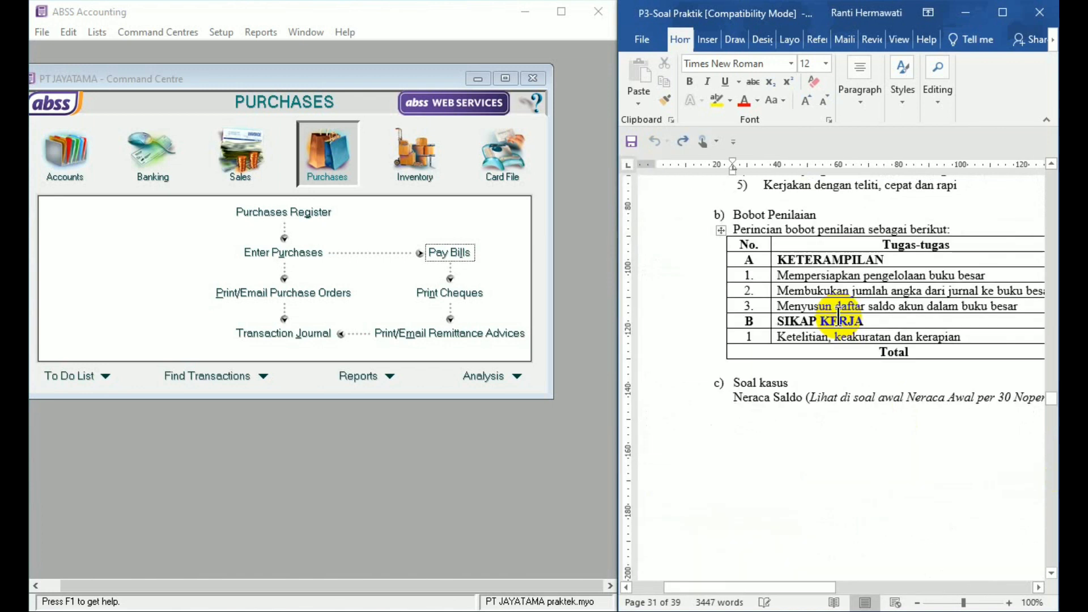
pyautogui.click(810, 463)
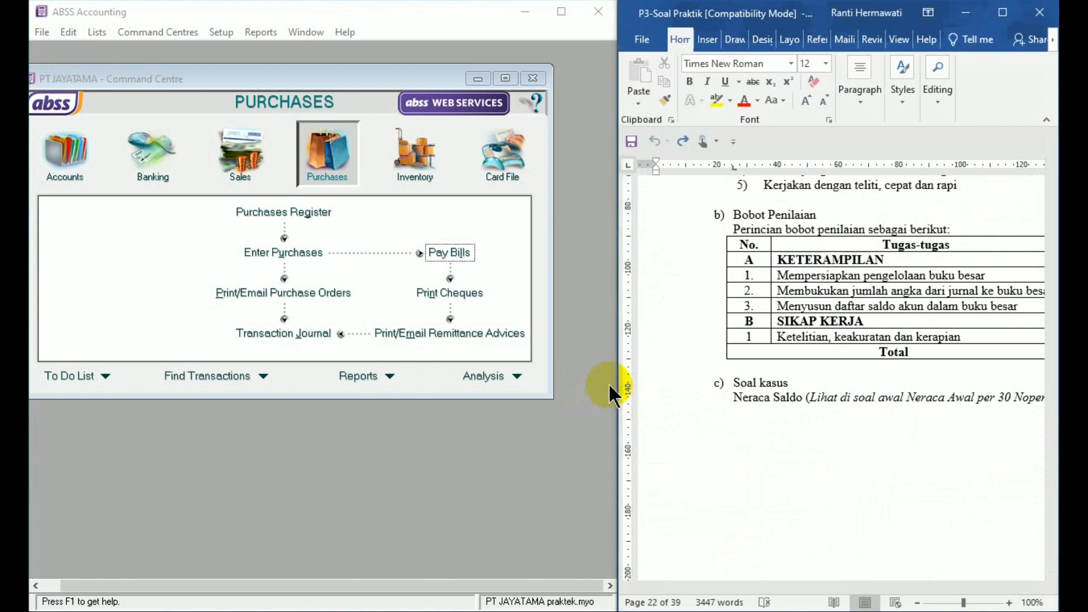